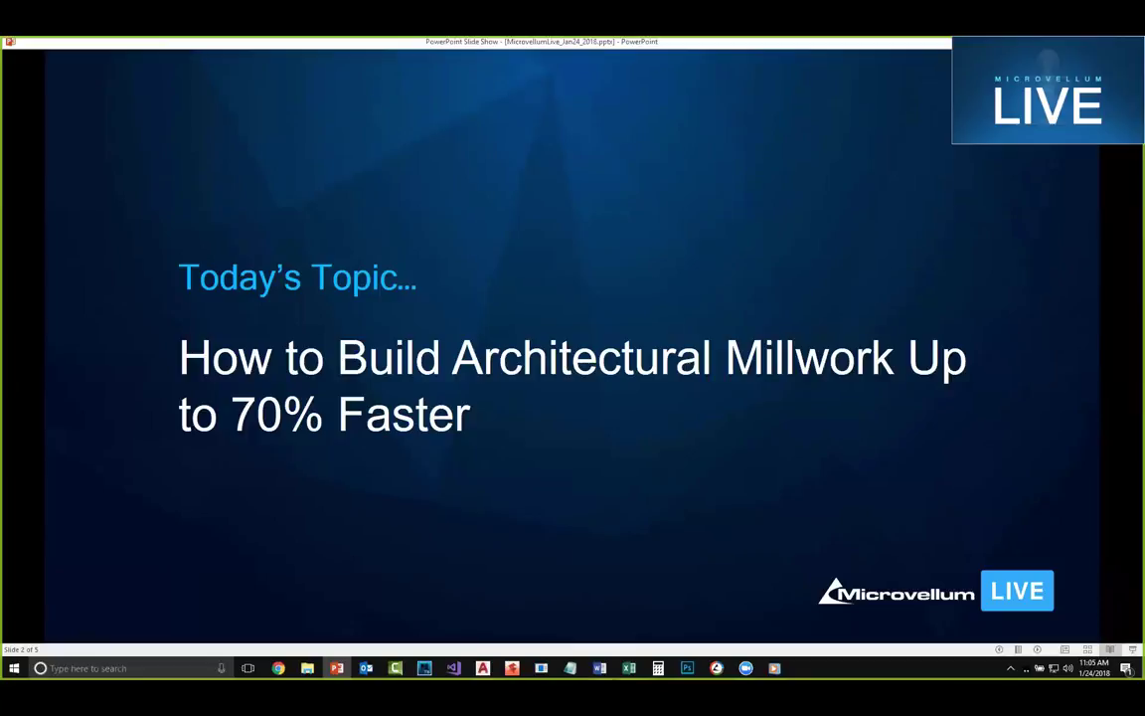
left_click(545, 269)
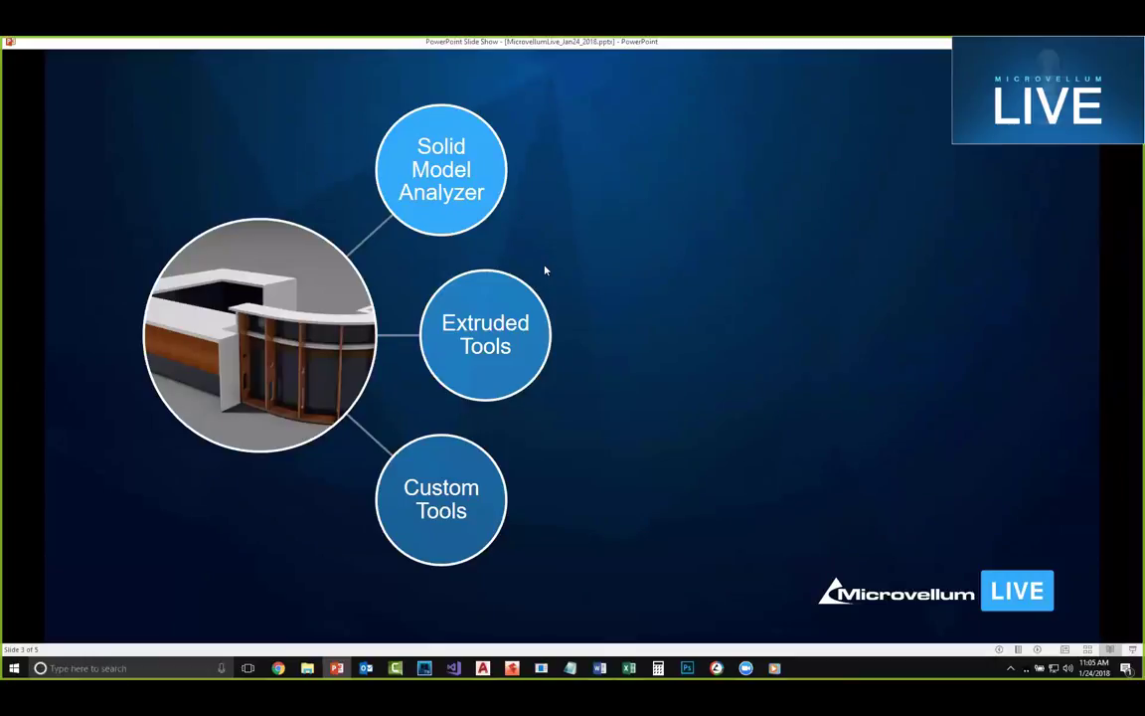
left_click(545, 271)
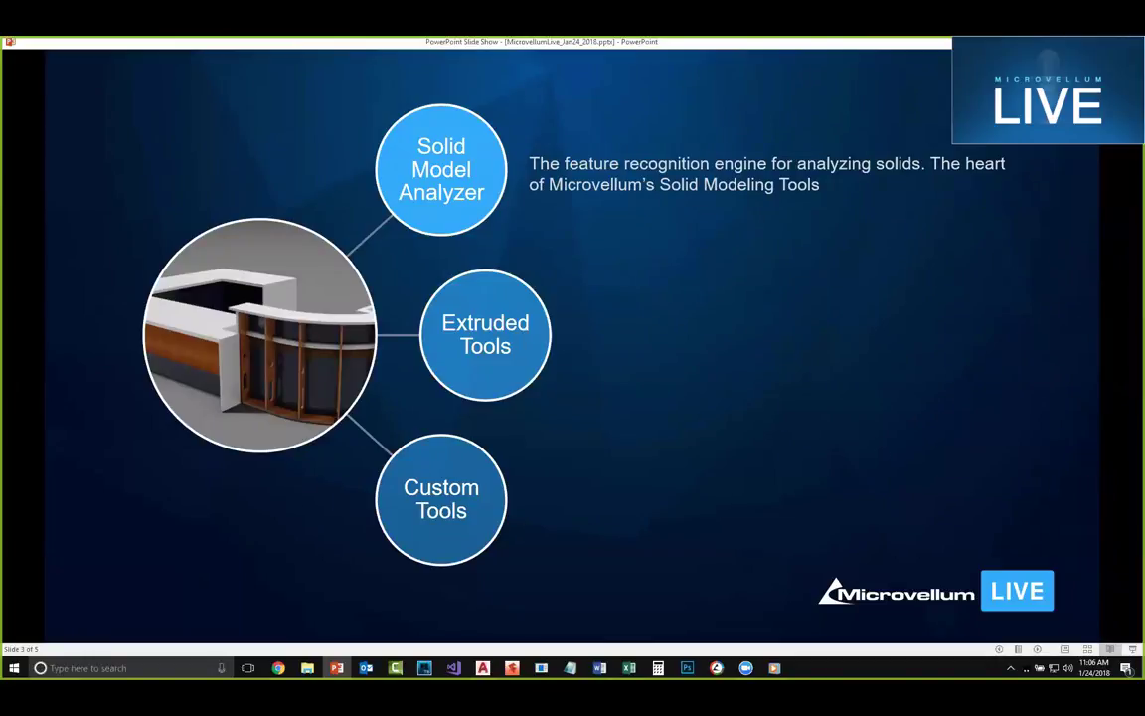
key("Right")
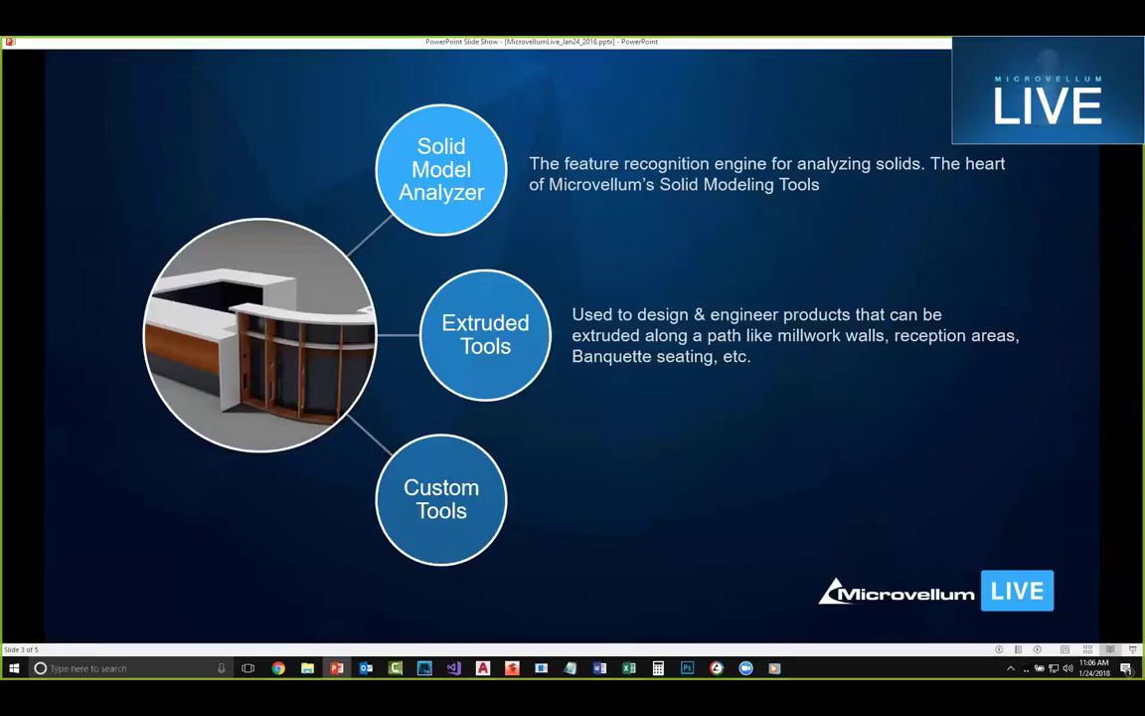
key("Right")
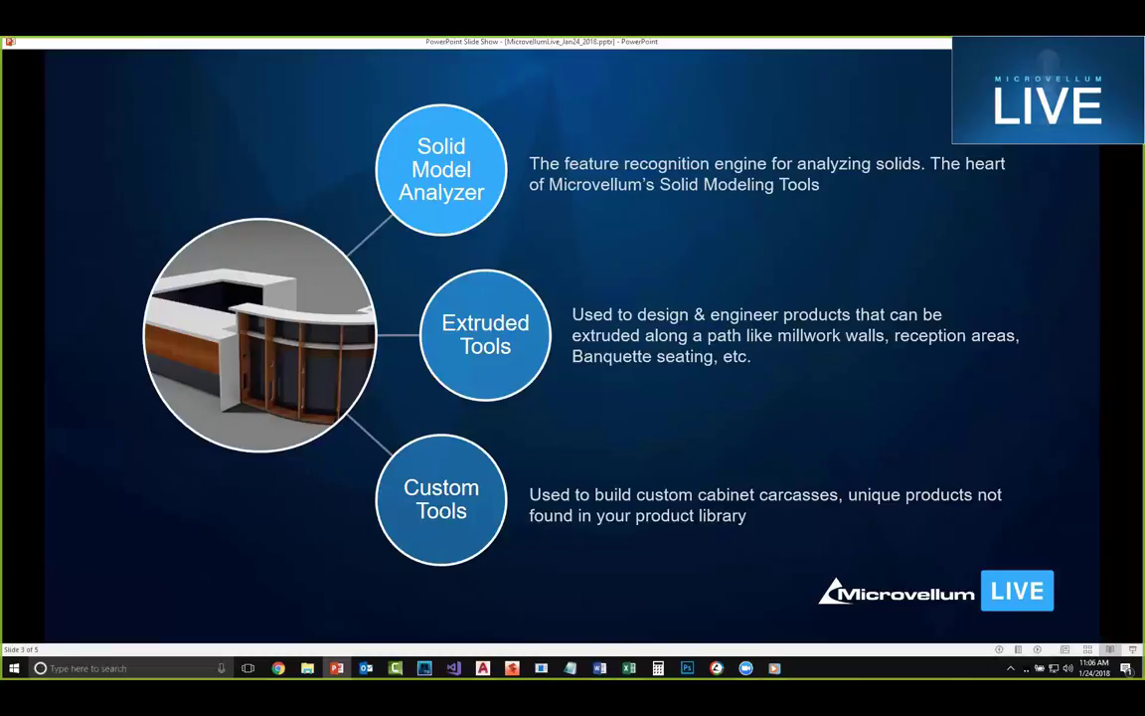
Step: Switch to the Reception Area drawing in AutoCAD and examine the current Microvellum project, room and library details
key("alt+Tab")
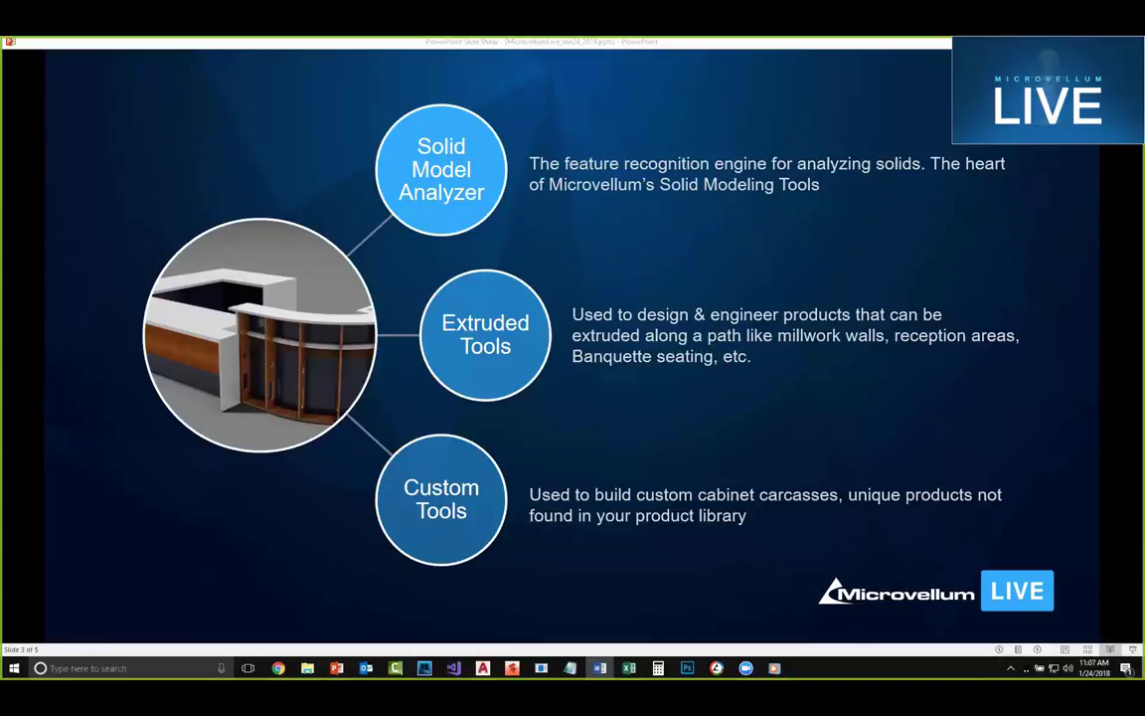
key("alt+Tab")
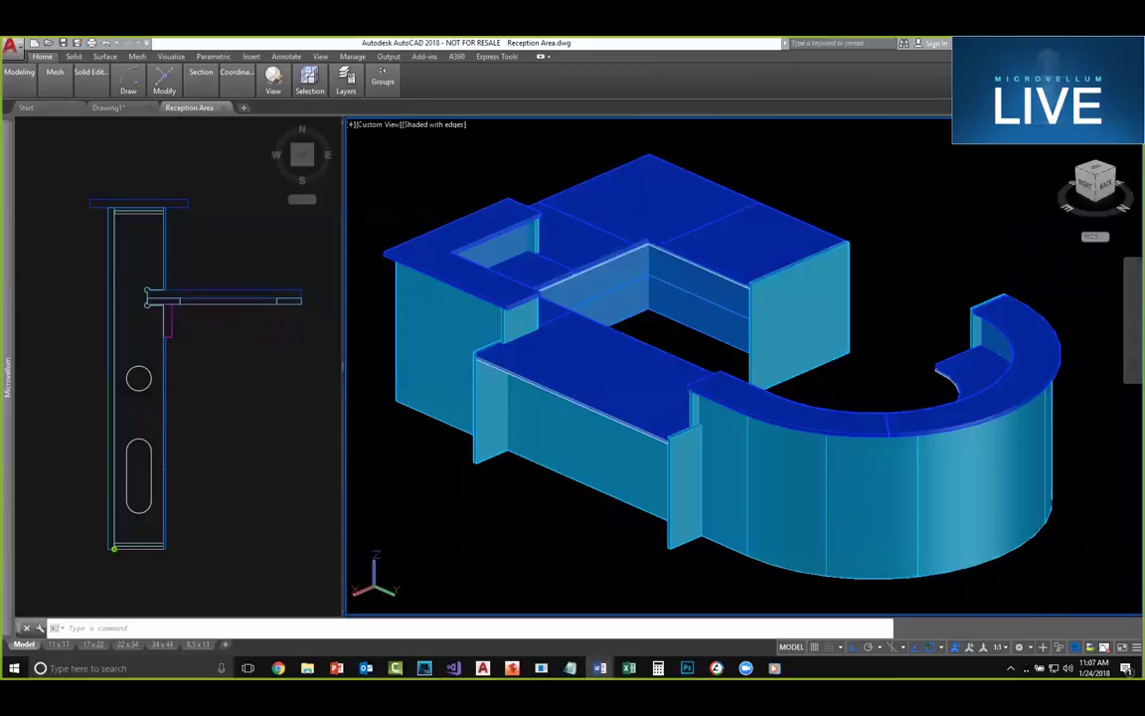
mouse_move(2, 221)
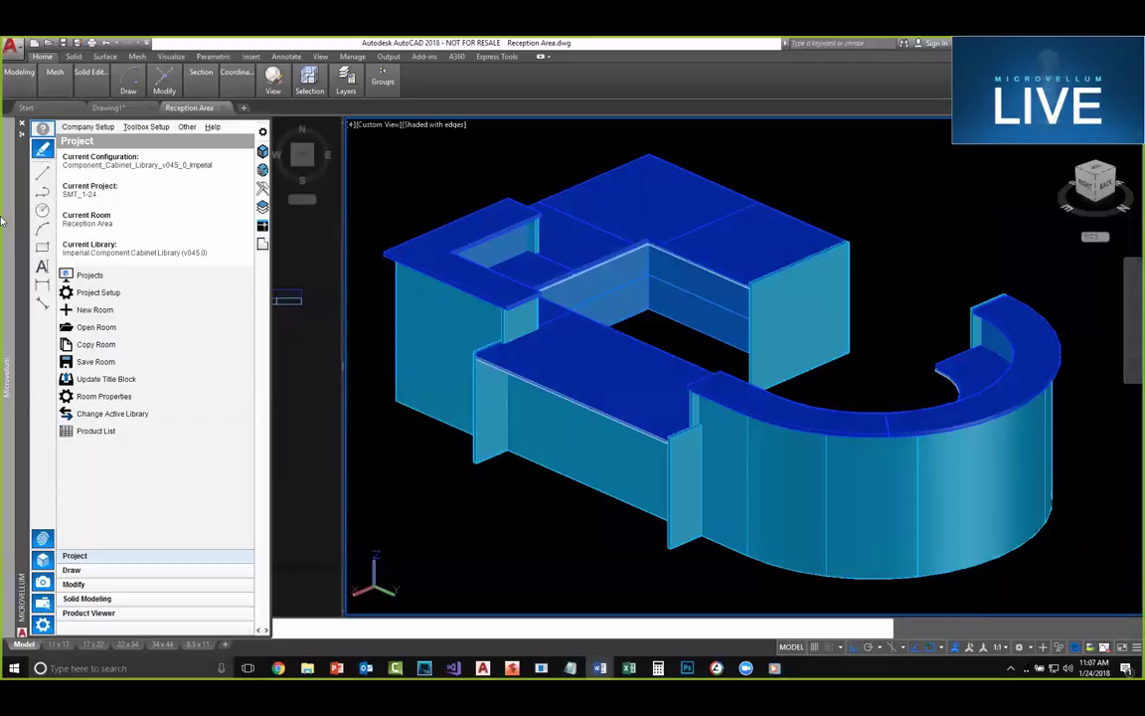
left_click(23, 135)
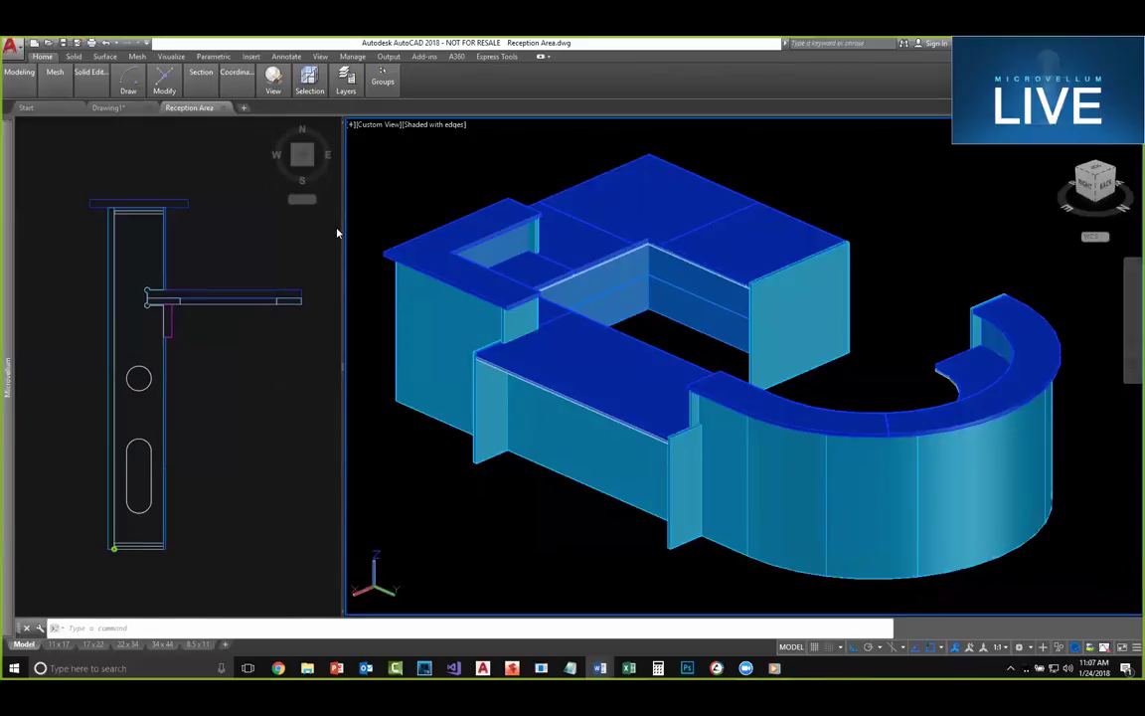
mouse_move(7, 253)
key("alt+Tab")
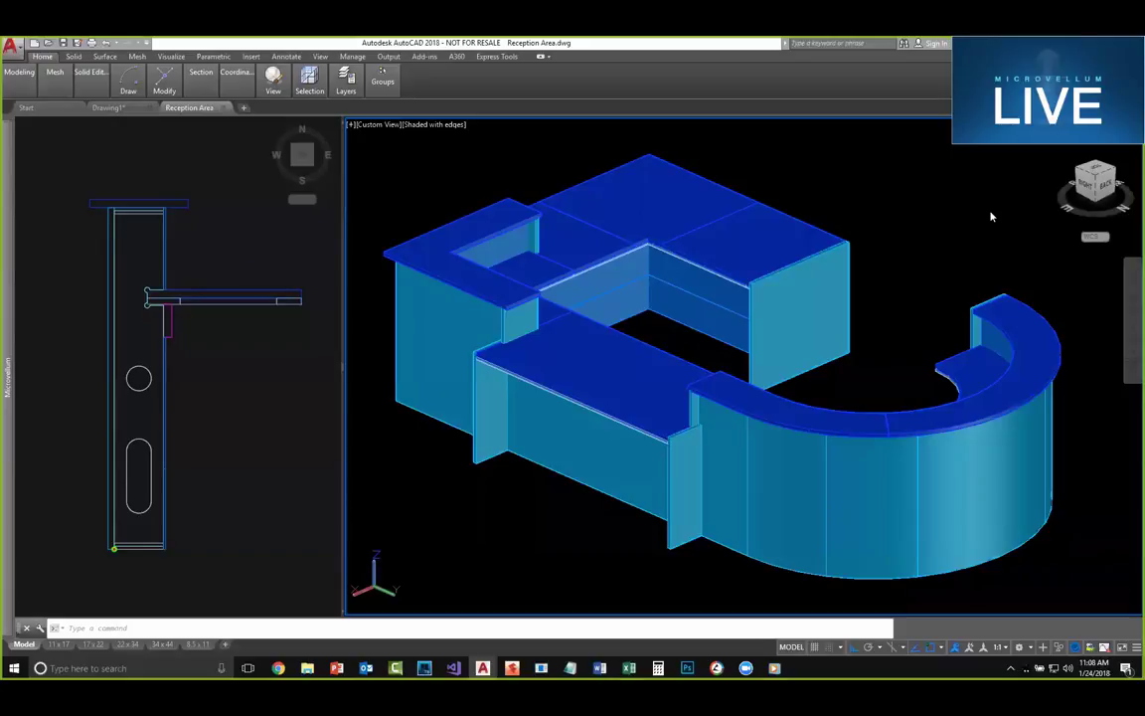
Step: Make the 2D section viewport current and examine the reception desk's wall cross-section
left_click(303, 350)
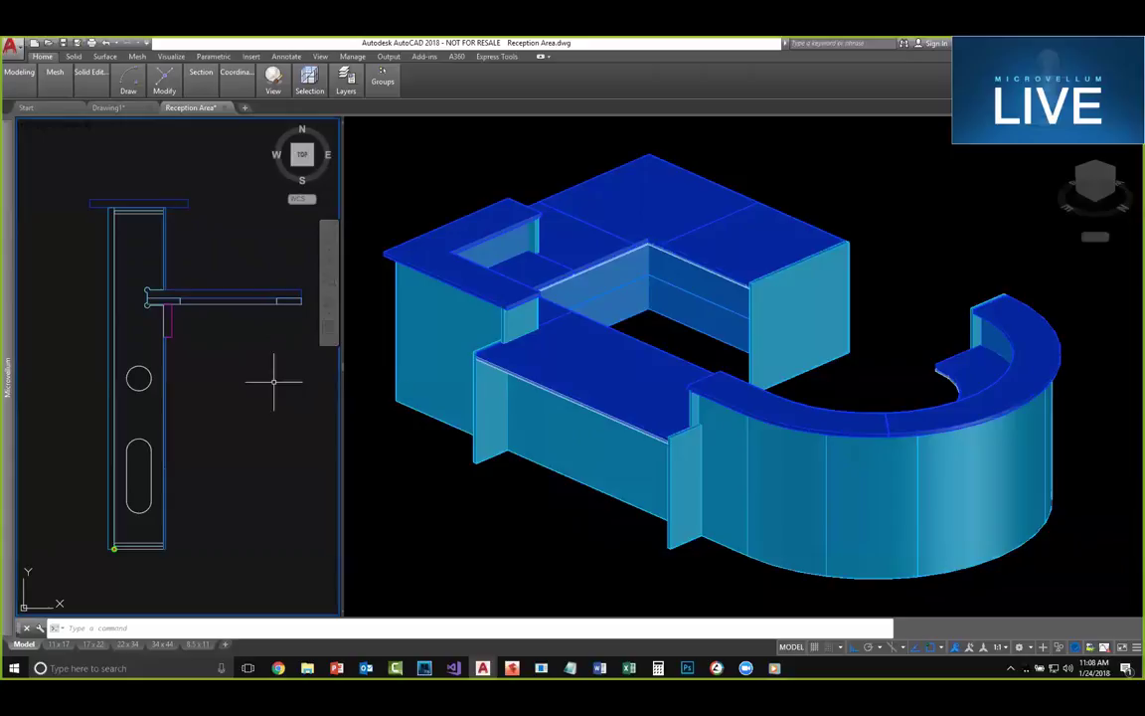
left_click(218, 454)
left_click(226, 469)
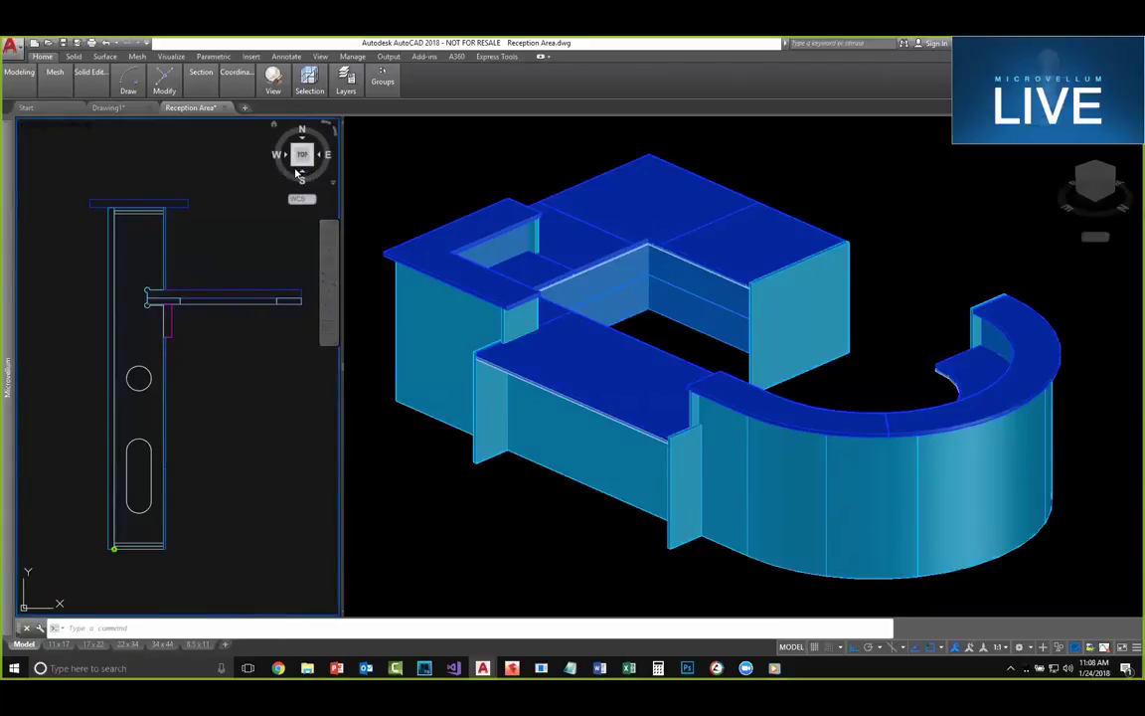
scroll(283, 517, "down", 3)
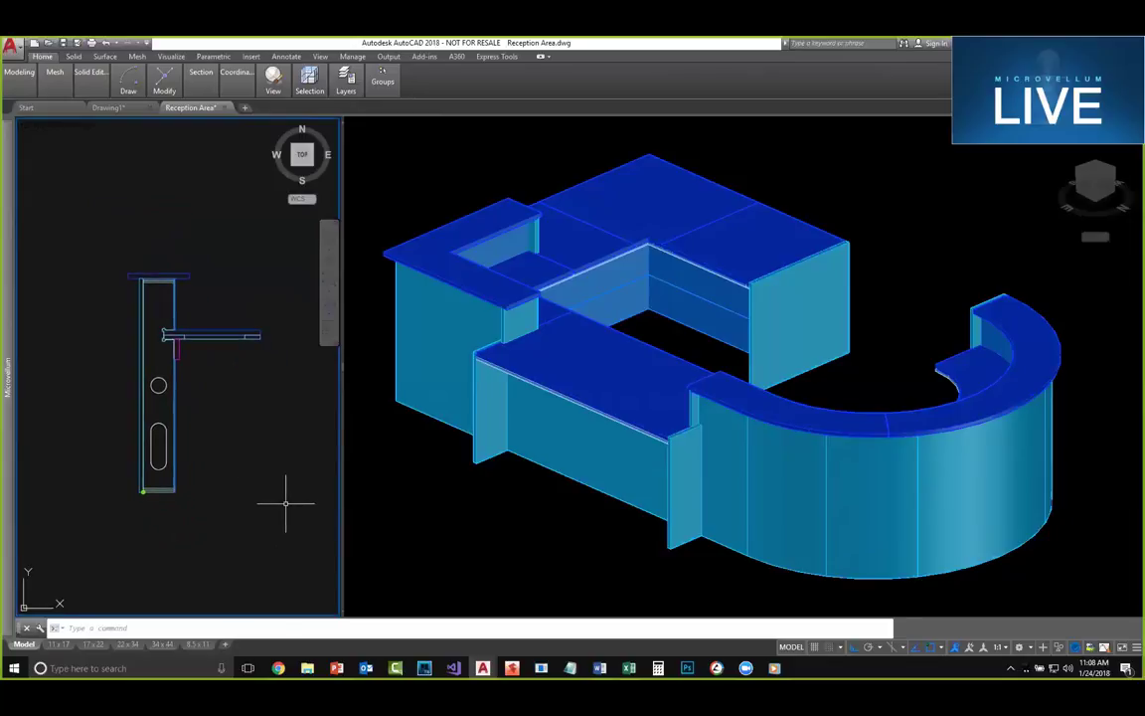
left_click(308, 512)
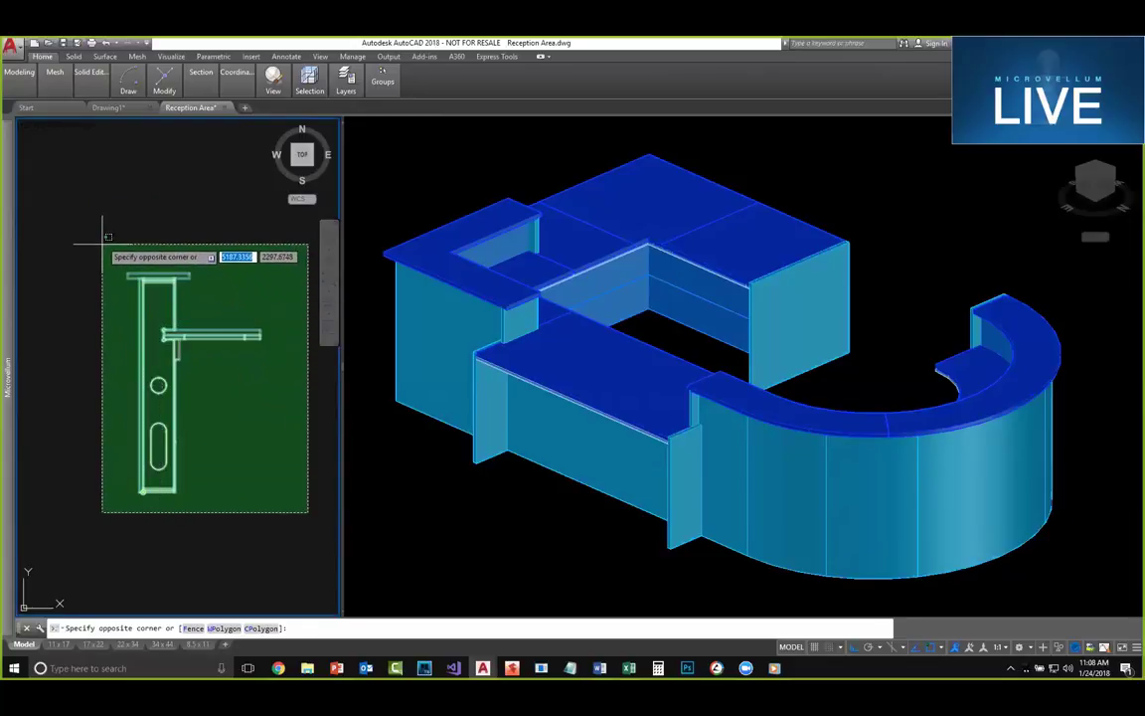
scroll(260, 438, "down", 2)
left_click(255, 452)
scroll(245, 434, "down", 2)
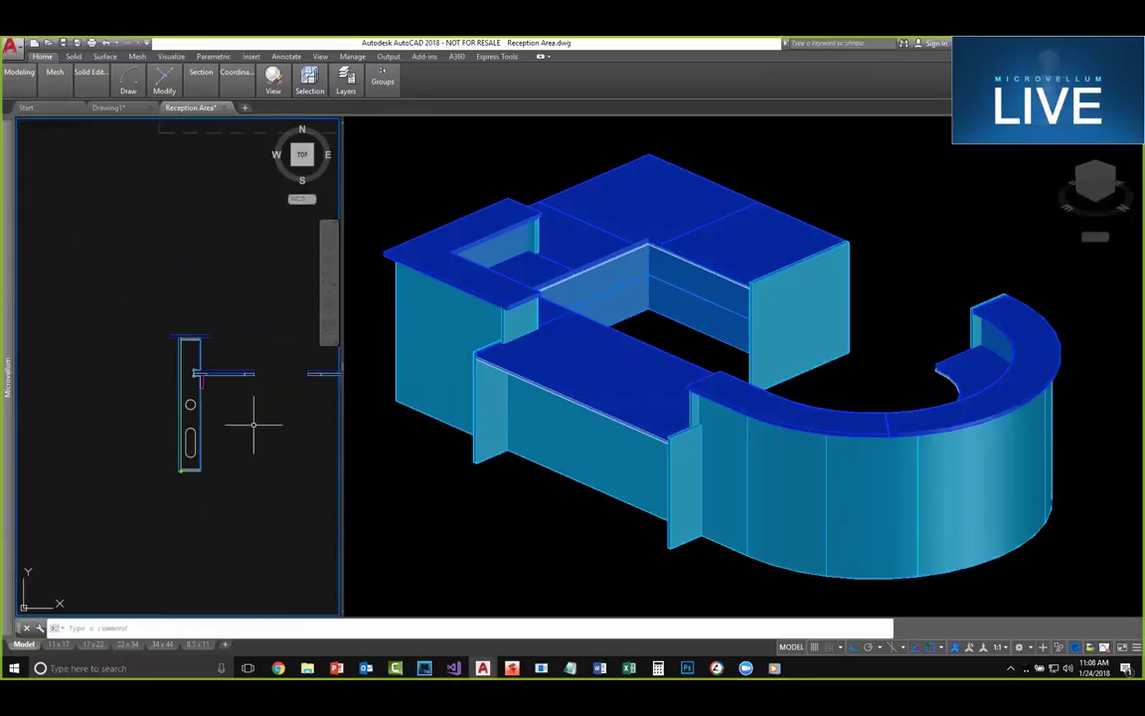
Step: Examine the column of numbered millwork cross-sections from 28 back to 1, including a close-up of section 2
scroll(205, 288, "down", 5)
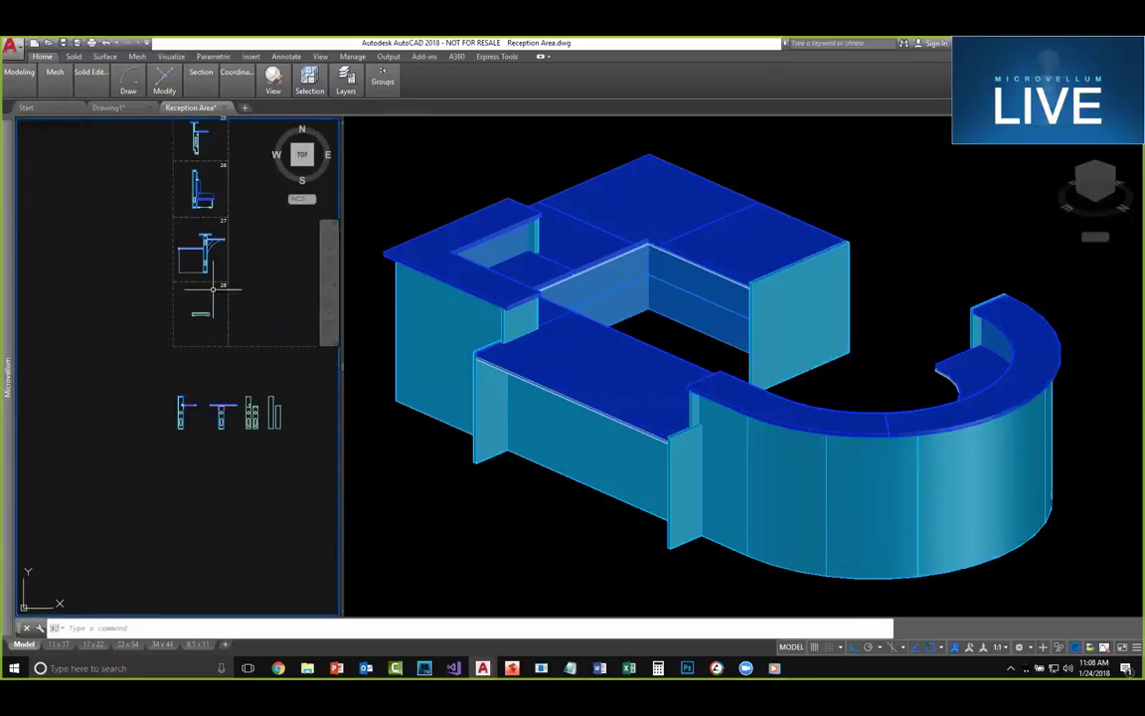
middle_click_drag(212, 195, 191, 399)
middle_click_drag(175, 287, 175, 446)
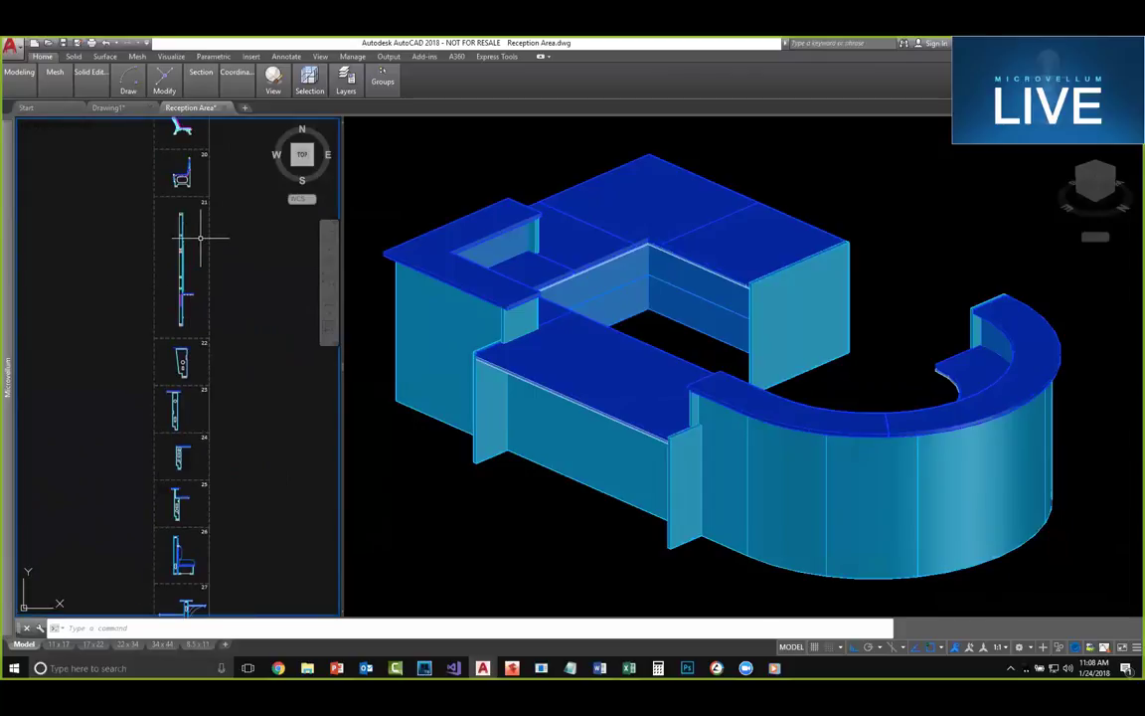
middle_click_drag(200, 239, 205, 396)
middle_click_drag(230, 238, 223, 409)
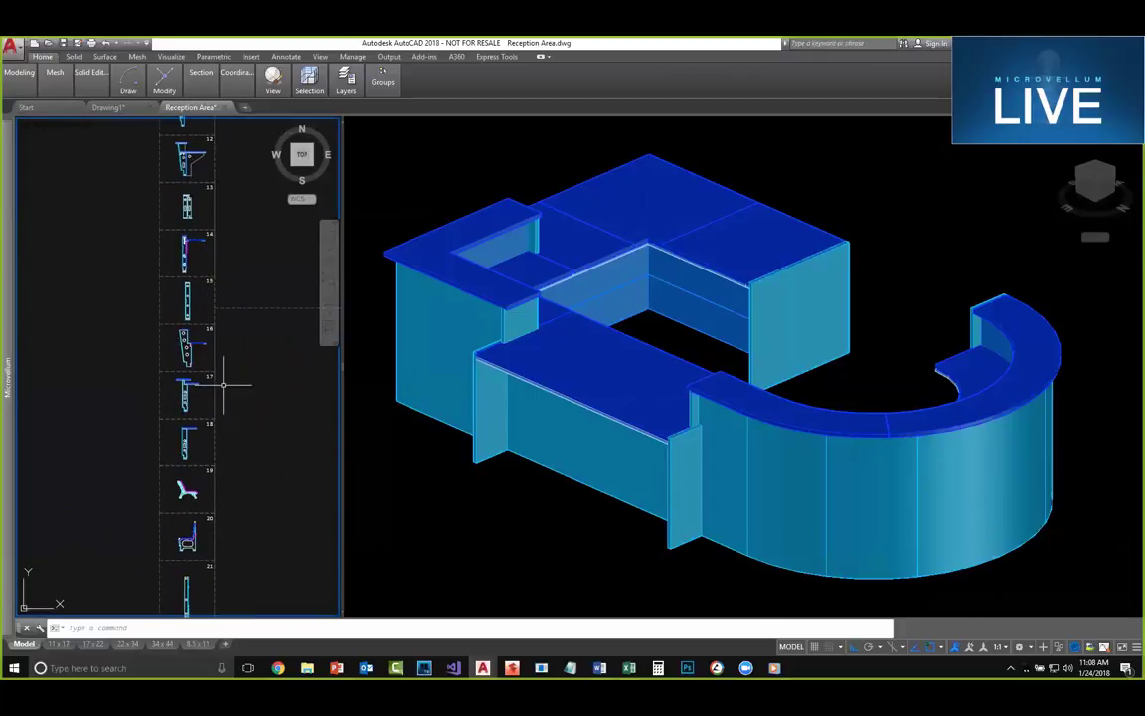
middle_click_drag(233, 218, 244, 369)
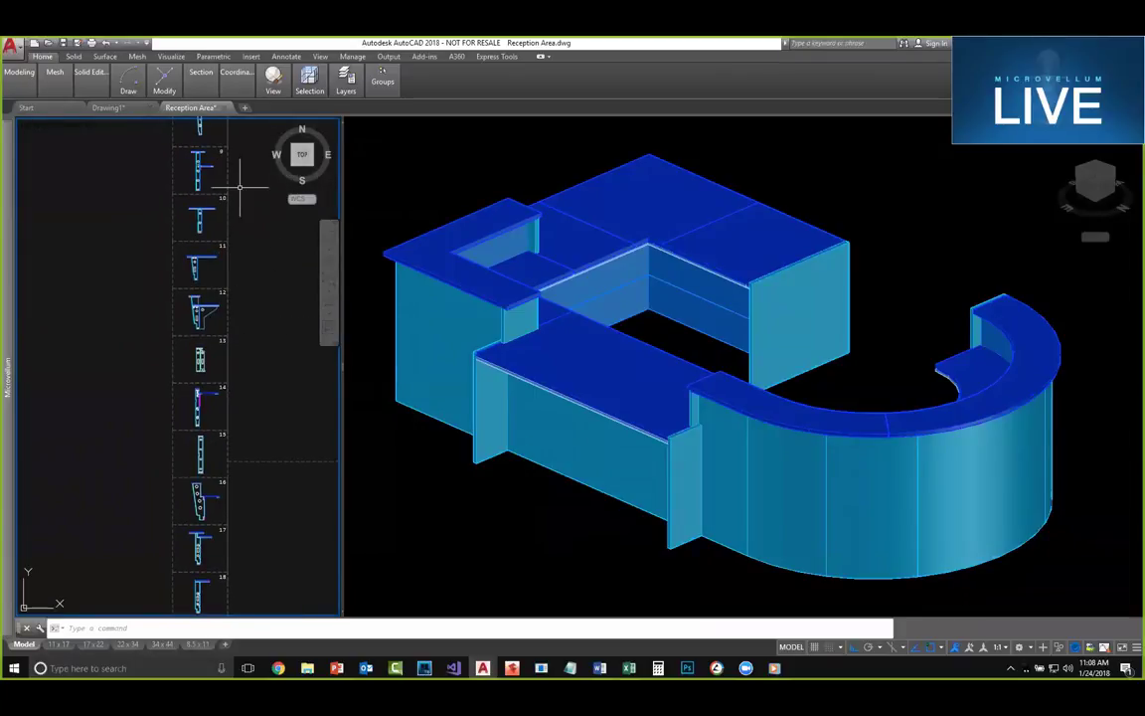
middle_click_drag(240, 186, 234, 354)
middle_click_drag(217, 209, 223, 397)
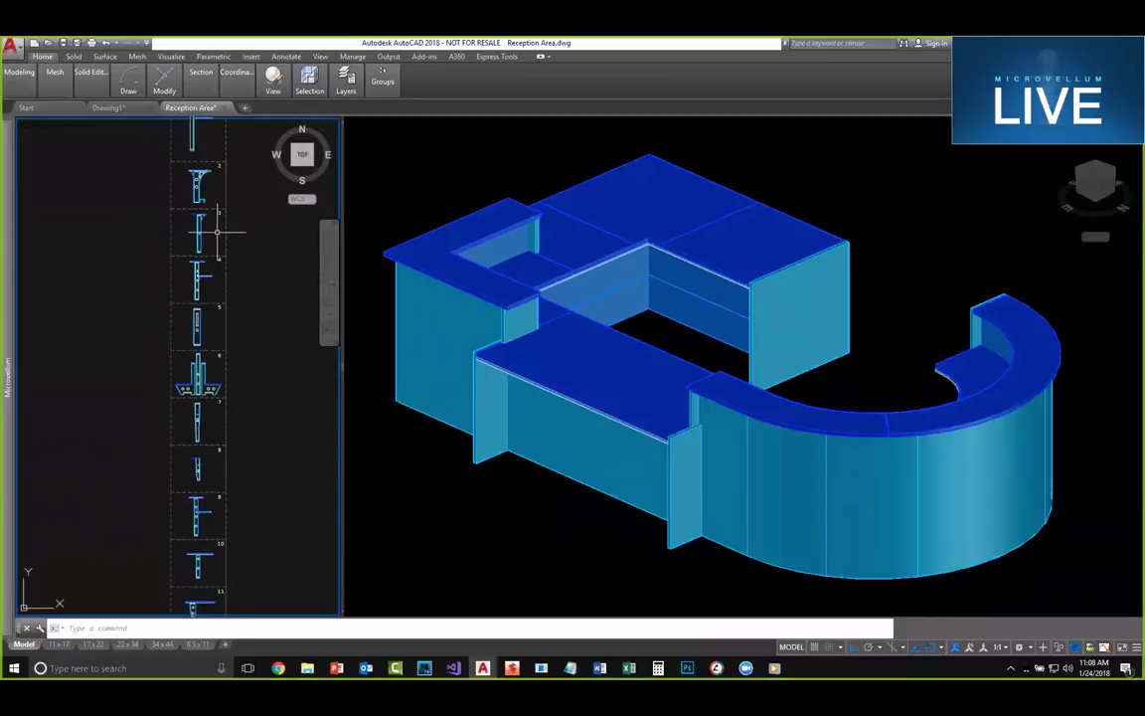
middle_click_drag(199, 182, 207, 341)
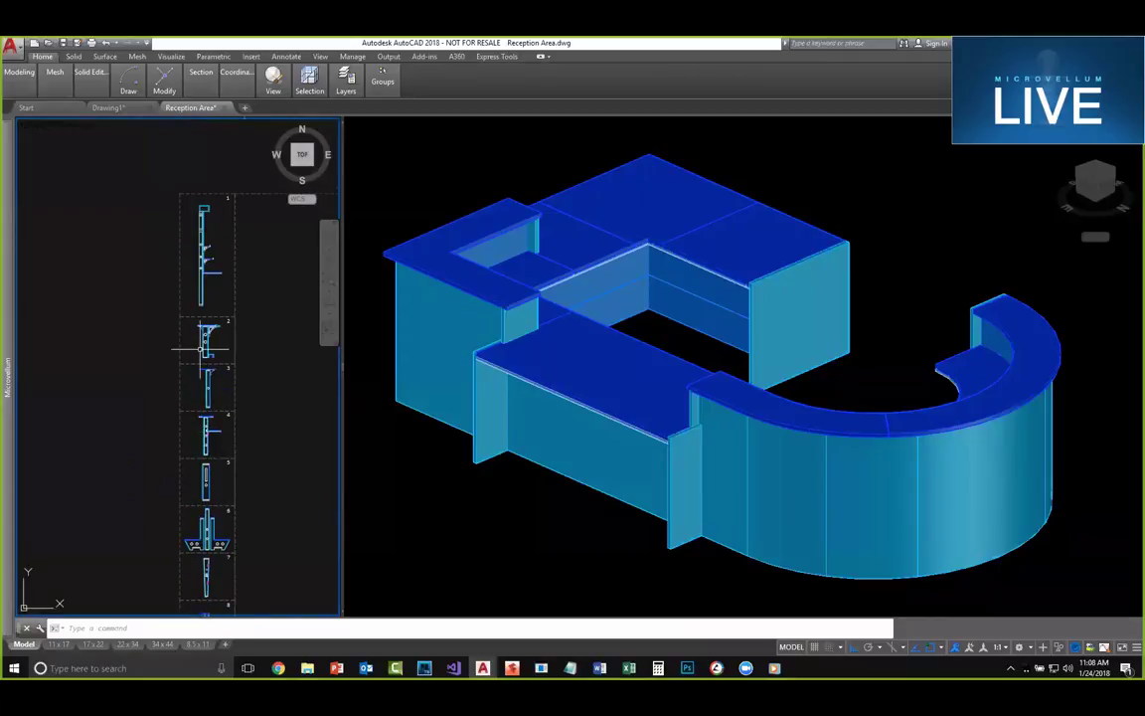
scroll(204, 346, "up", 9)
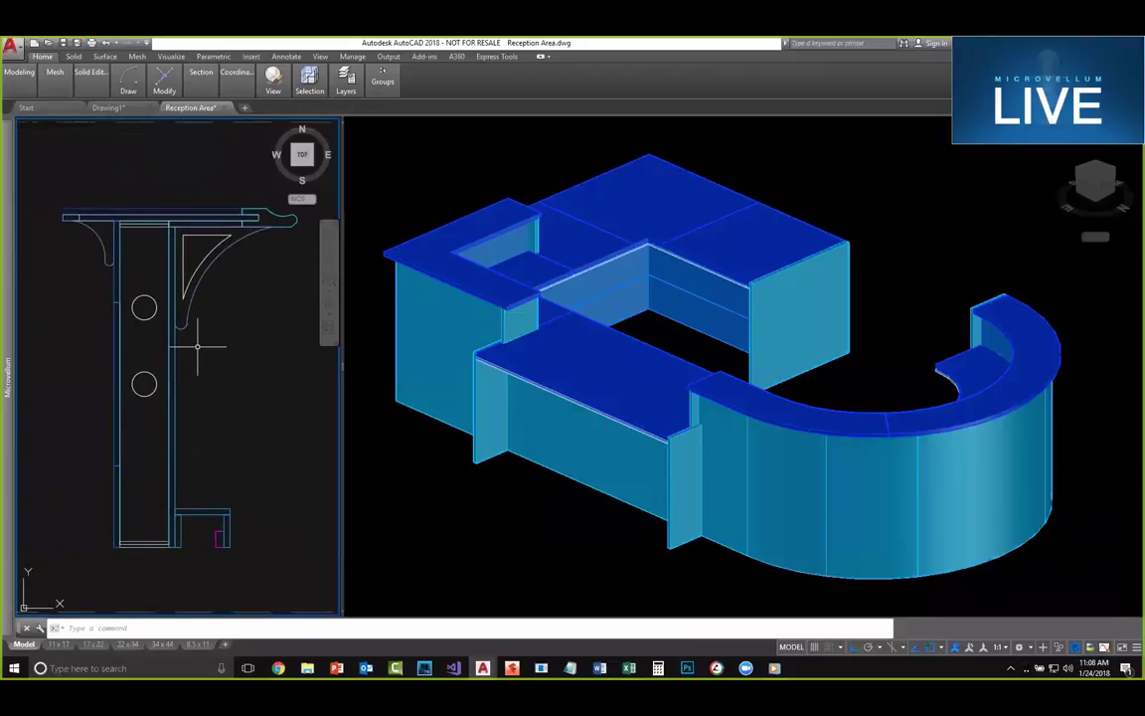
scroll(167, 509, "down", 8)
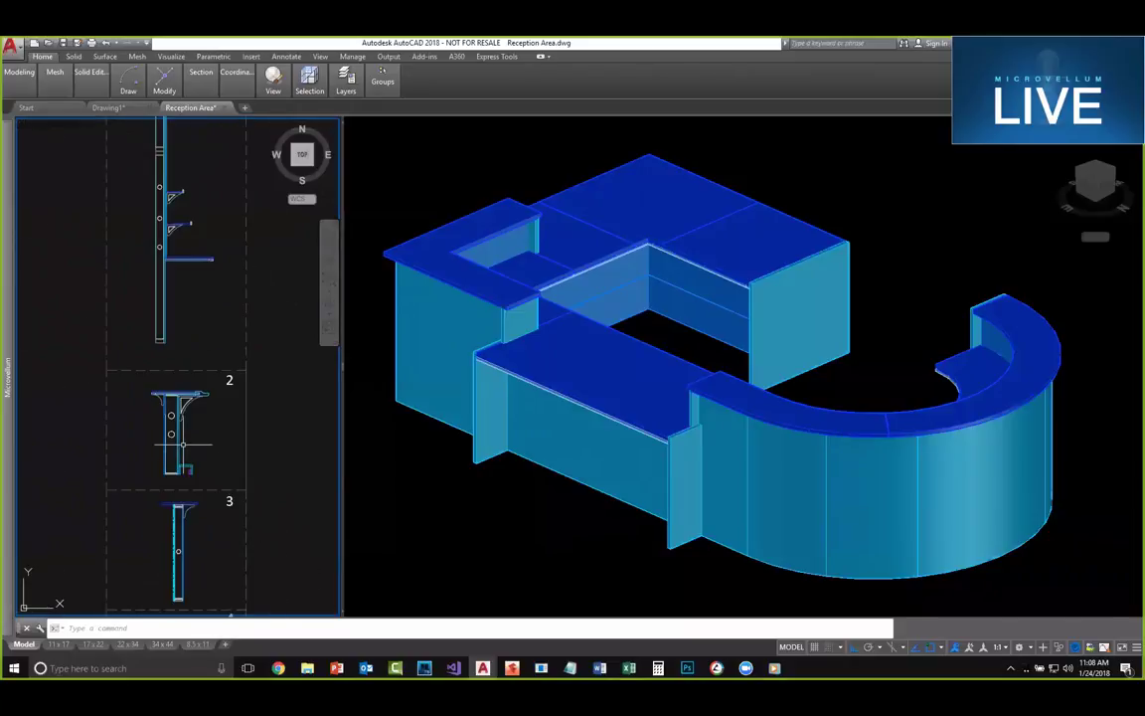
Step: Examine the numbered cross-sections from 3 to 12, including a close-up of the angled desk in section 12
middle_click_drag(195, 487, 202, 289)
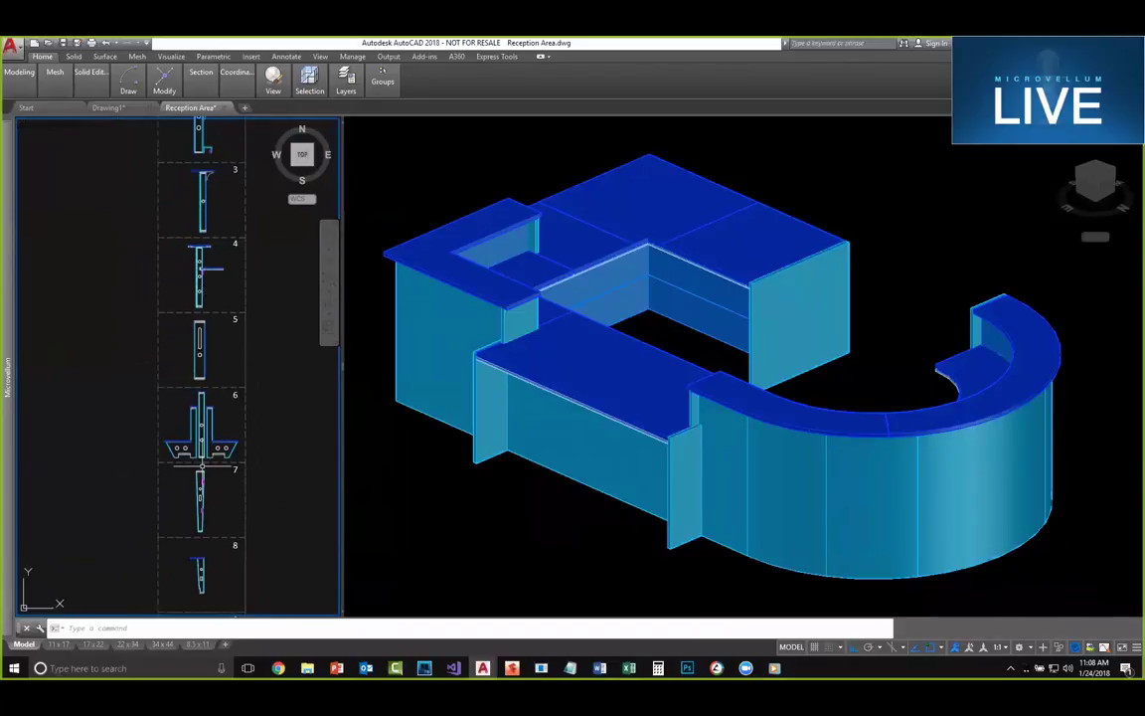
middle_click_drag(202, 466, 208, 381)
middle_click_drag(189, 510, 204, 390)
middle_click_drag(217, 545, 206, 372)
middle_click_drag(215, 516, 212, 480)
scroll(211, 478, "up", 5)
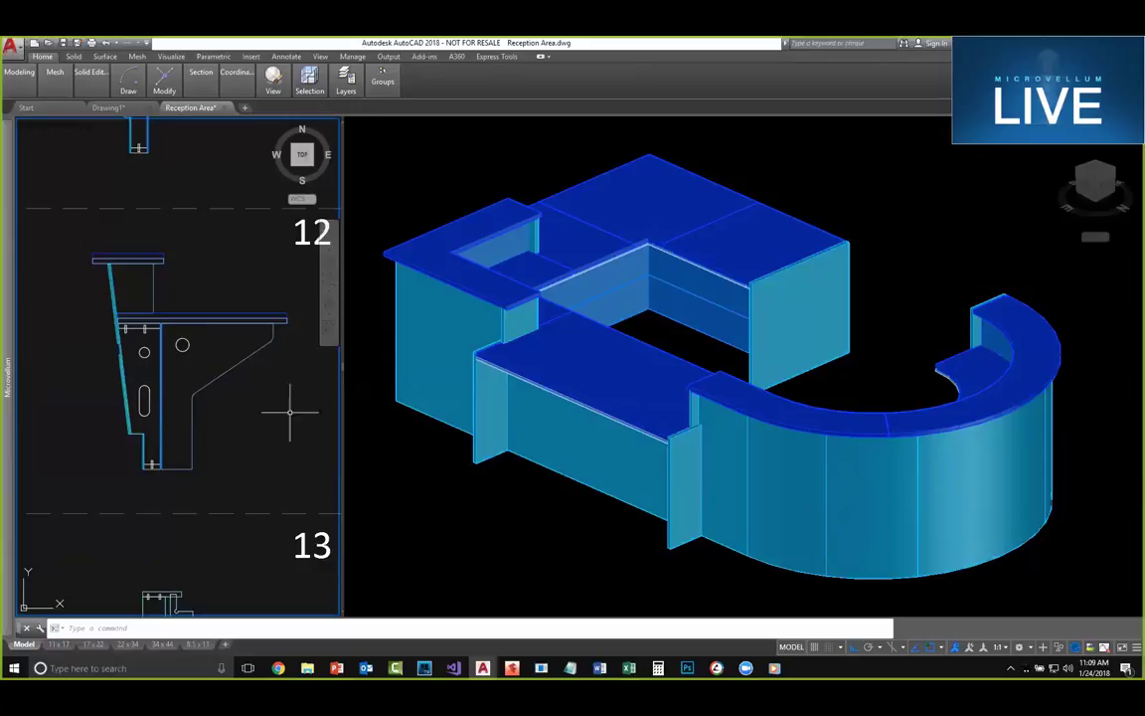
middle_click_drag(201, 351, 202, 338)
scroll(225, 450, "down", 3)
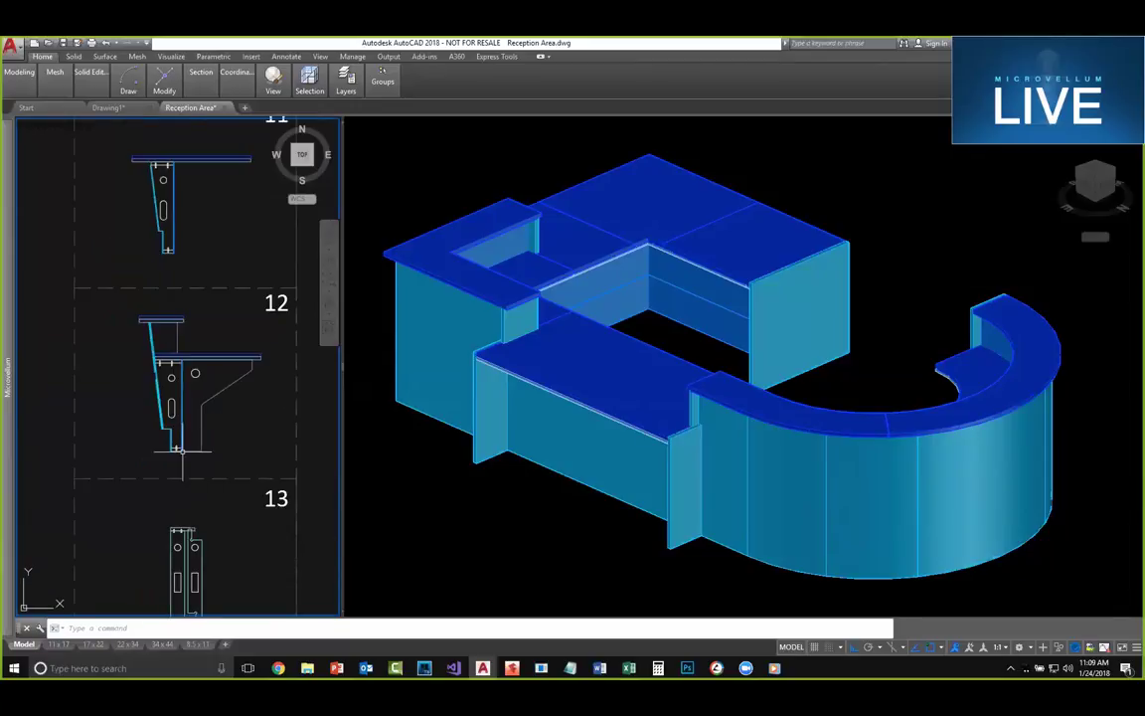
scroll(182, 450, "up", 5)
Step: Examine the remaining numbered cross-sections from 13 onward and the separate desk and panel profiles below them
scroll(159, 448, "down", 5)
middle_click_drag(233, 536, 237, 366)
scroll(207, 496, "down", 4)
middle_click_drag(229, 582, 213, 366)
middle_click_drag(226, 541, 198, 307)
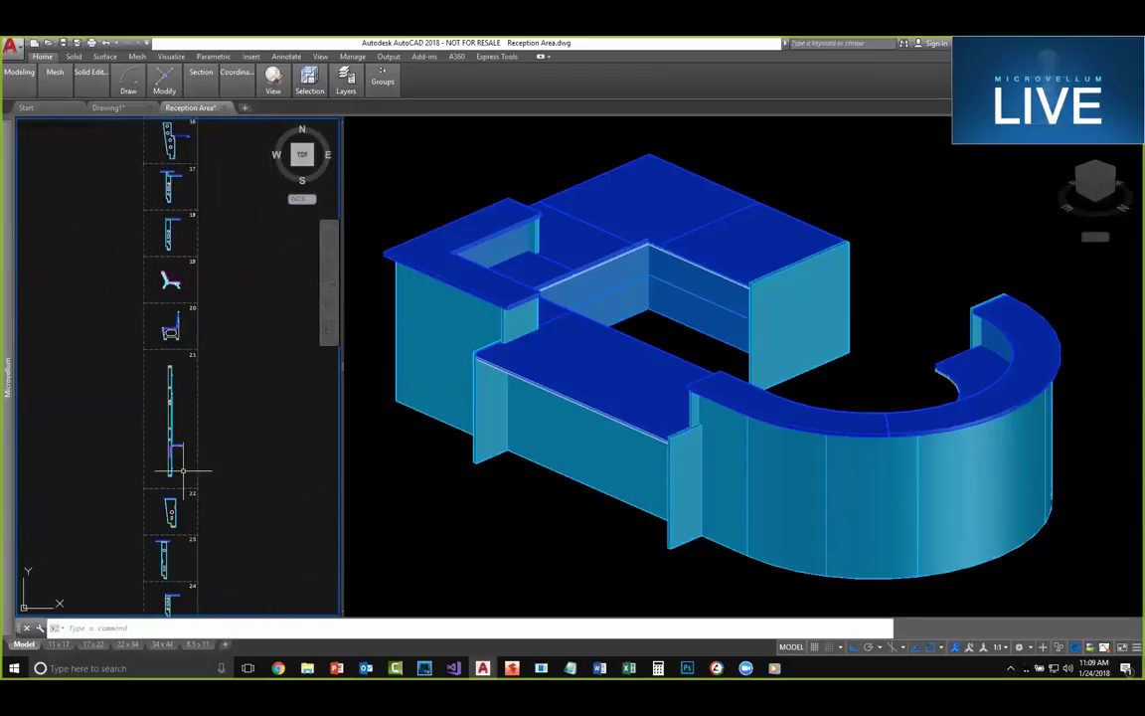
middle_click_drag(176, 520, 195, 334)
middle_click_drag(203, 585, 226, 364)
mouse_move(218, 547)
middle_mouse_down()
mouse_move(232, 392)
mouse_move(273, 414)
mouse_move(241, 425)
mouse_move(273, 421)
middle_mouse_up()
scroll(260, 396, "up", 2)
scroll(269, 412, "up", 1)
scroll(249, 403, "up", 1)
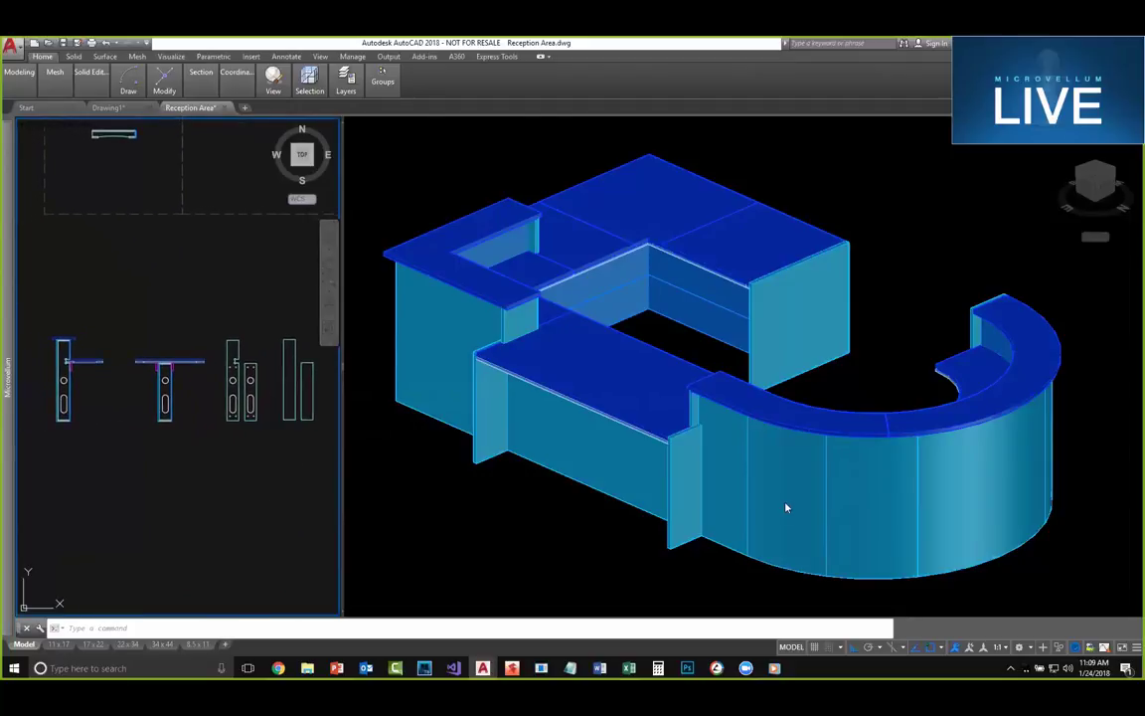
Step: Fit the two-level desk cross-section in the 2D viewport, widen the 3D viewport and make it current
left_click(116, 468)
key("Escape")
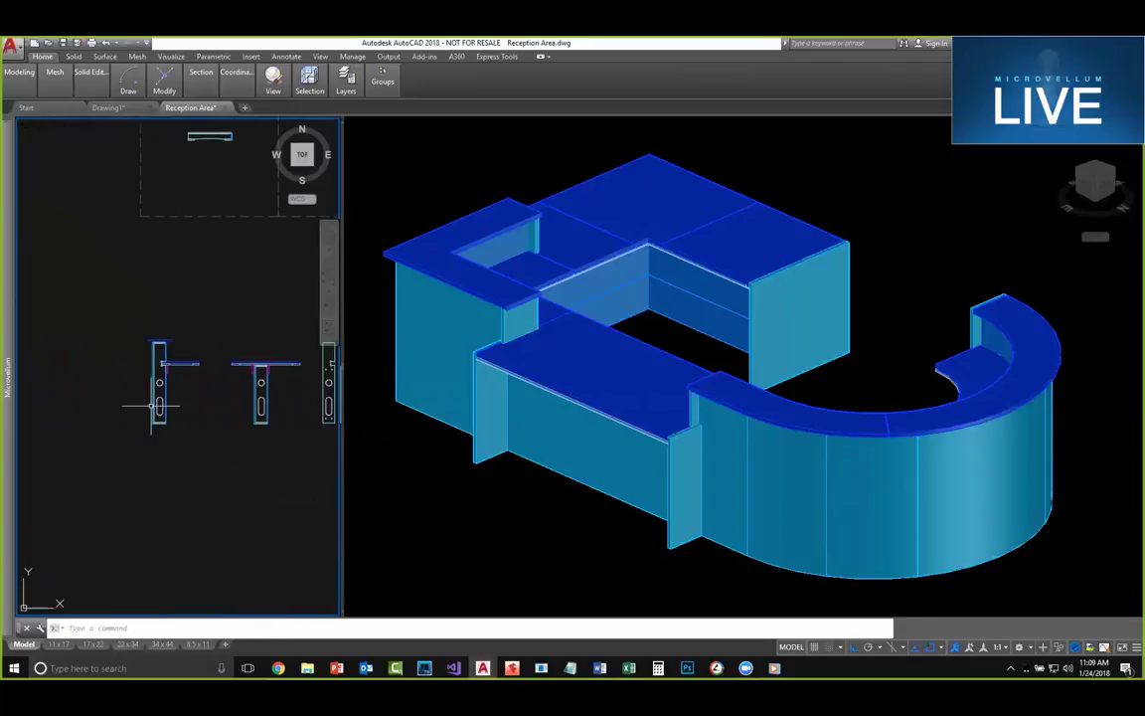
scroll(140, 402, "up", 4)
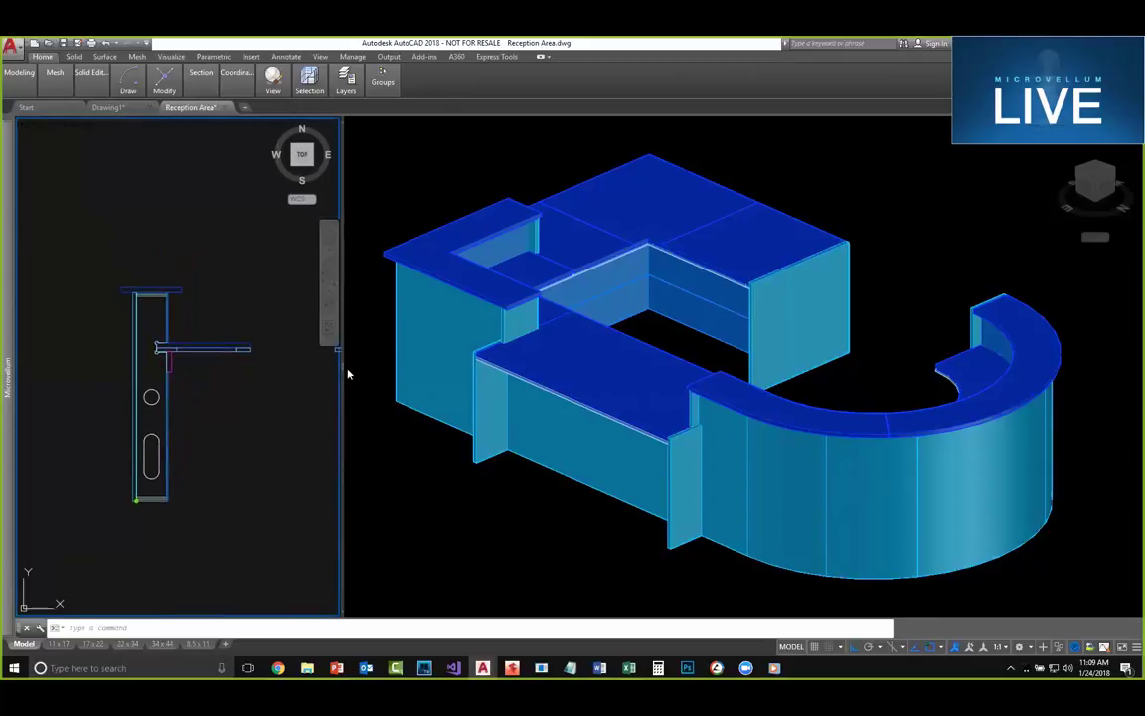
left_click_drag(338, 349, 269, 363)
left_click(533, 522)
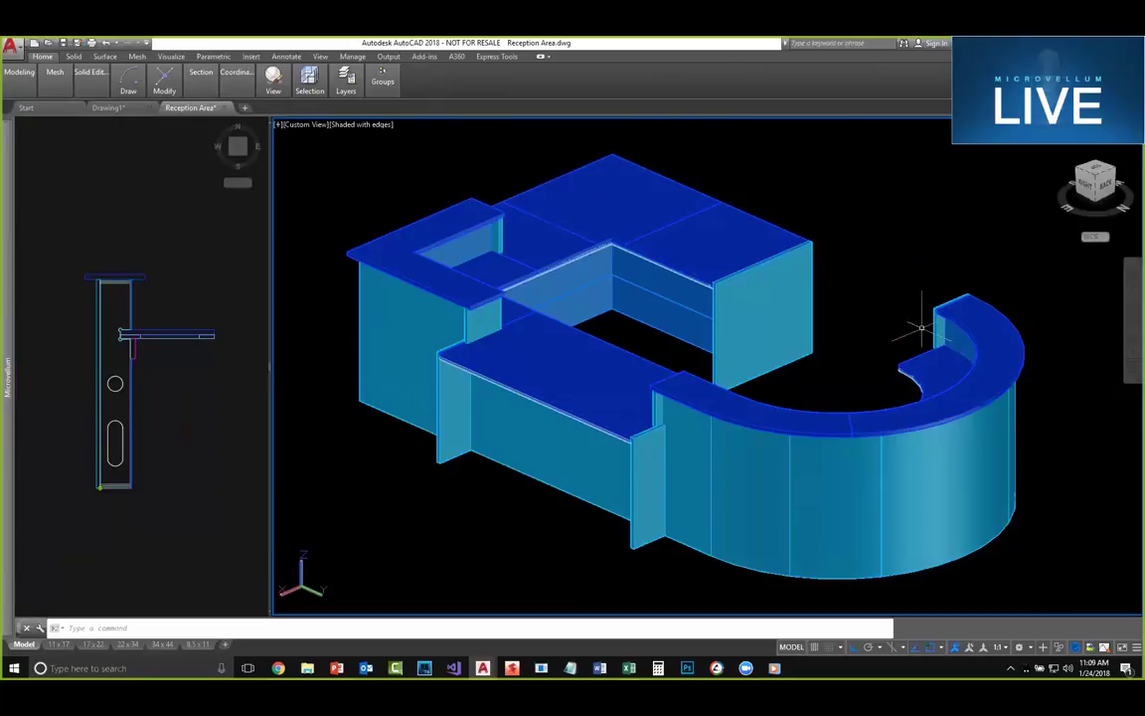
Step: Set the 3D viewport's visual style to X-Ray and inspect the reception desk's internal framing
mouse_move(918, 251)
middle_mouse_down("shift")
mouse_move(892, 325)
mouse_move(797, 340)
mouse_move(622, 332)
mouse_move(546, 355)
mouse_move(483, 322)
mouse_move(573, 344)
mouse_move(557, 373)
mouse_move(467, 308)
mouse_move(517, 333)
mouse_move(627, 348)
middle_mouse_up("shift")
scroll(514, 313, "down", 1)
scroll(601, 336, "down", 2)
scroll(544, 352, "up", 2)
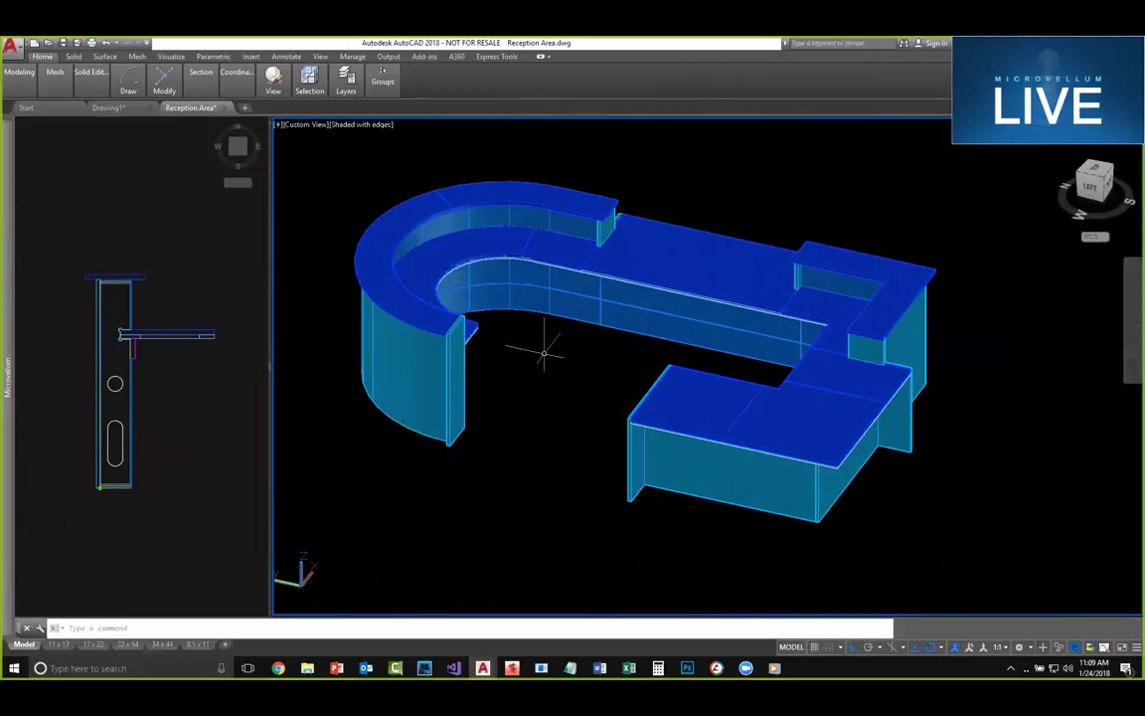
middle_click_drag(471, 353, 838, 328, "shift")
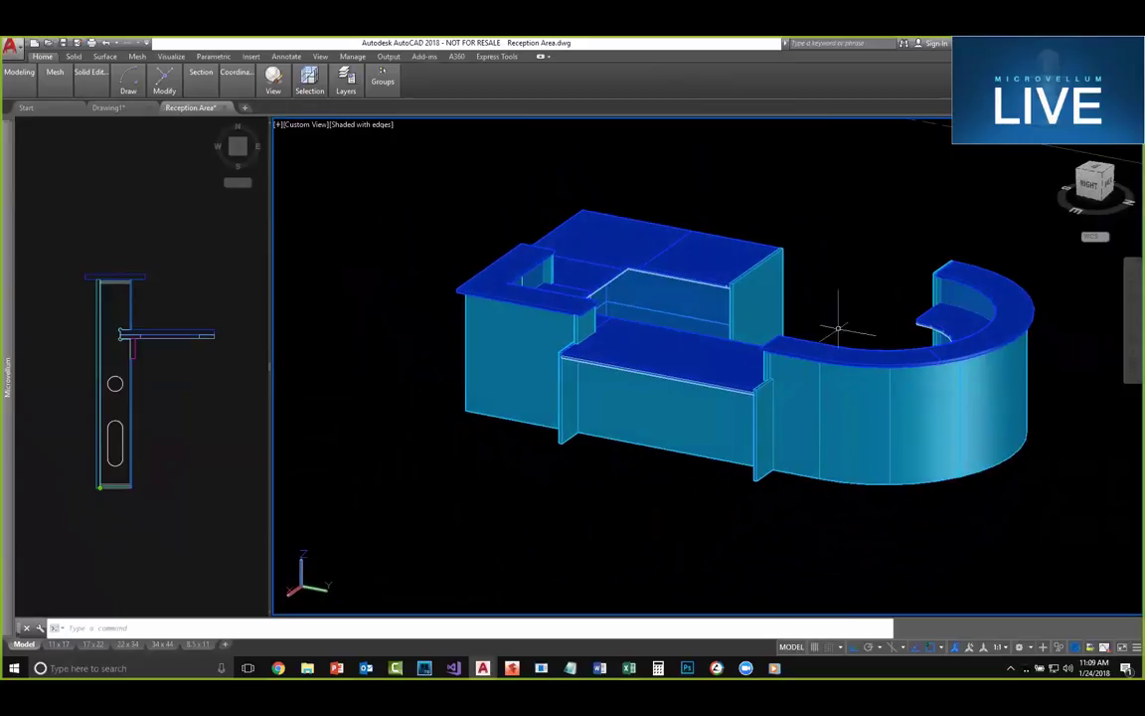
left_click(351, 126)
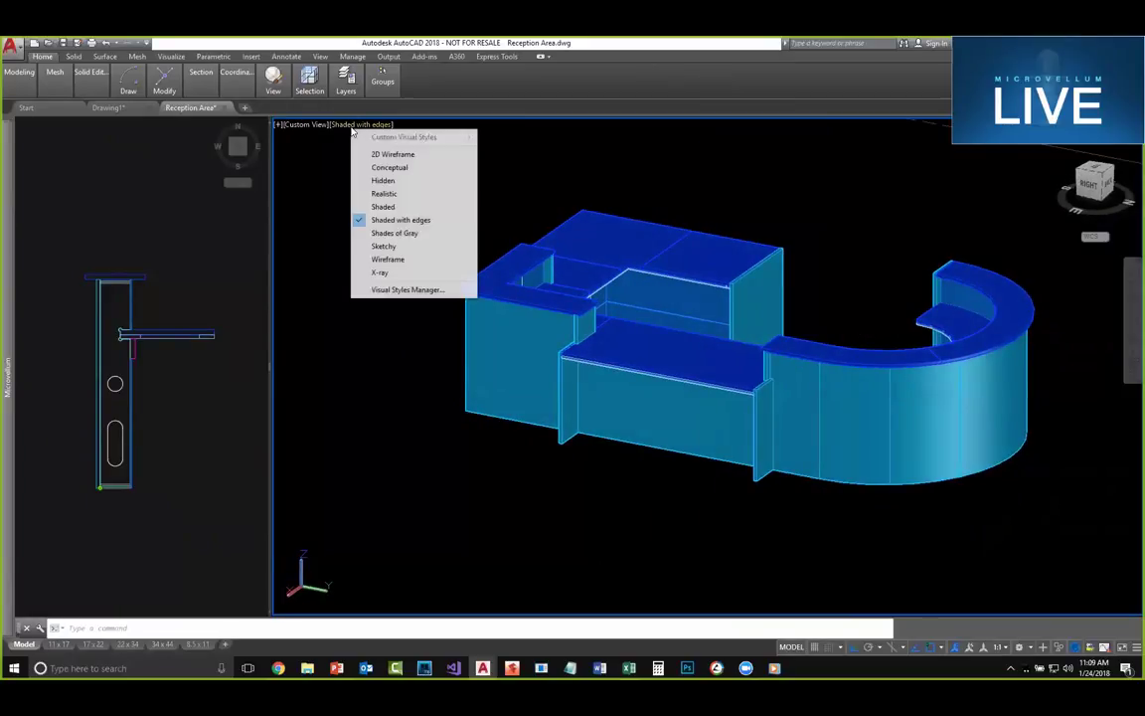
left_click(373, 270)
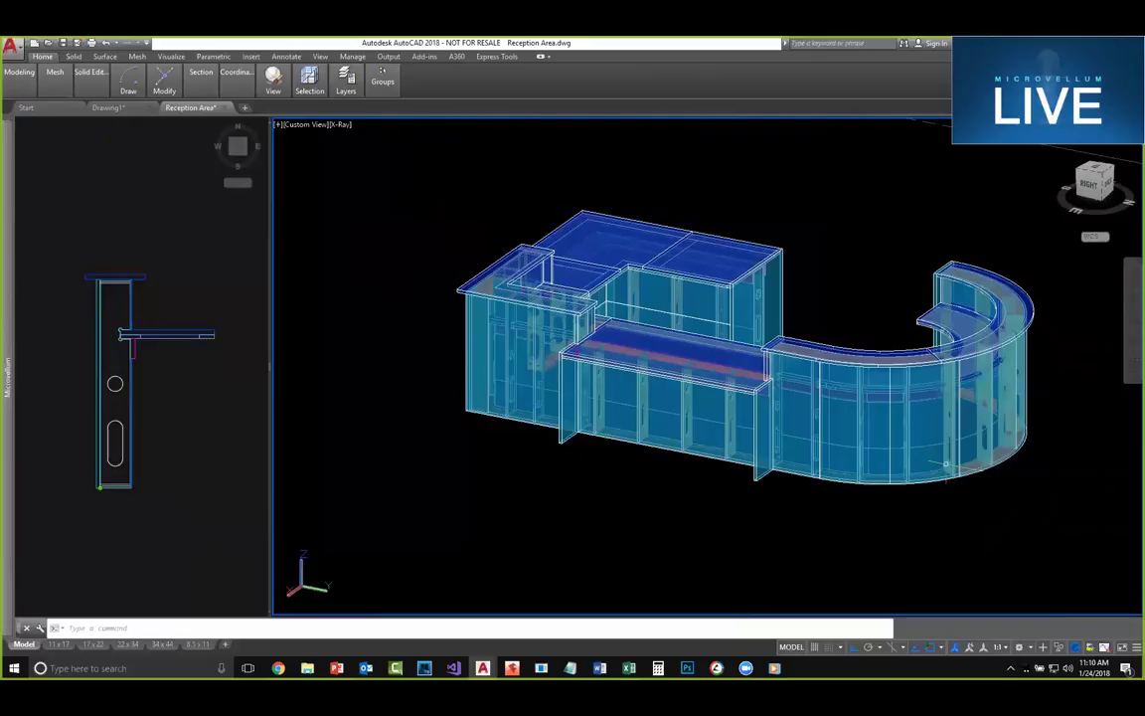
middle_click_drag(946, 463, 634, 340, "shift")
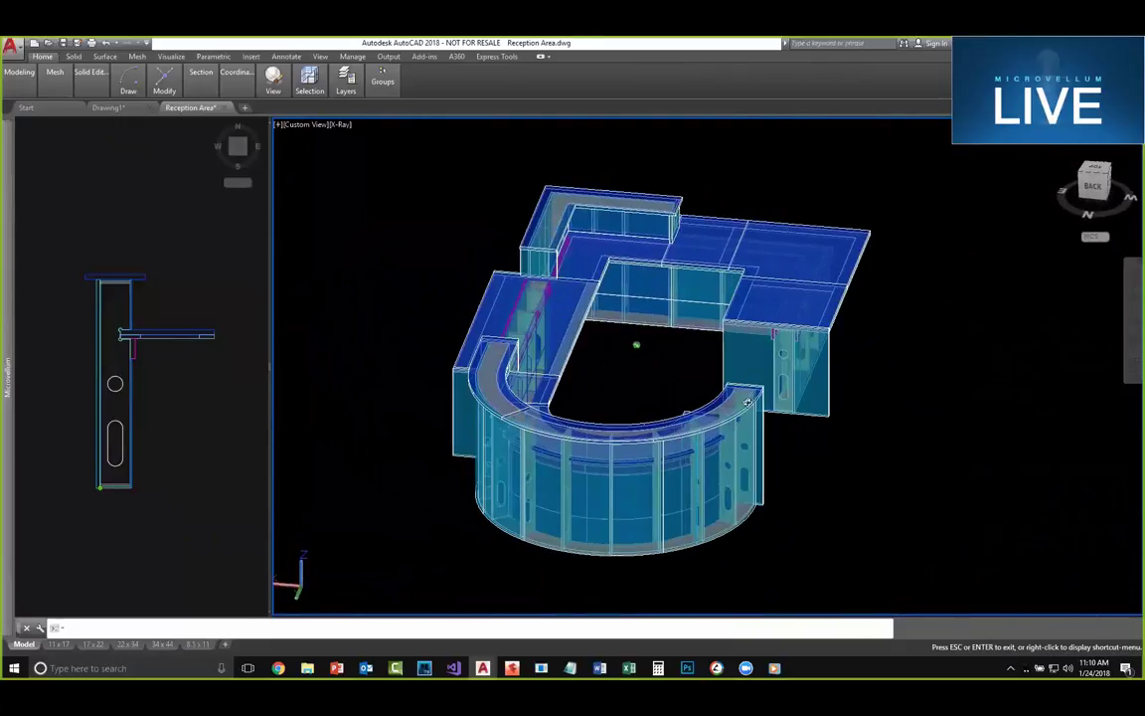
Step: Set the 3D viewport's visual style to Shaded with edges and orbit the reception desk to a front-side view
left_click(335, 128)
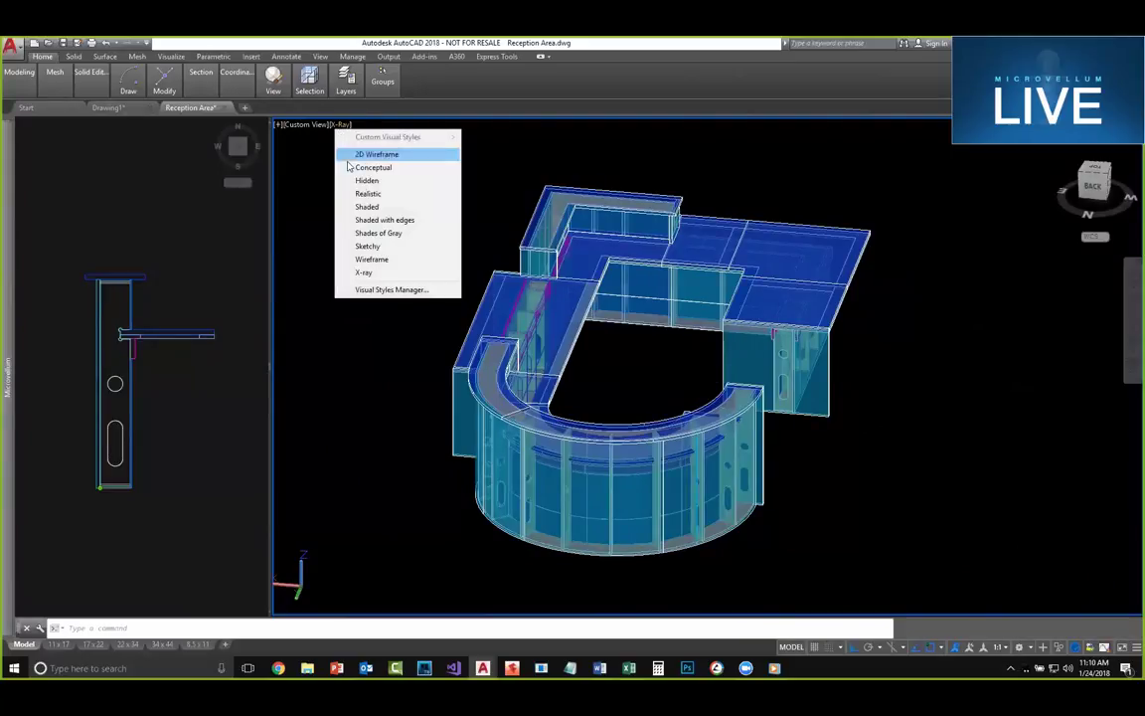
left_click(389, 220)
middle_click_drag(890, 417, 695, 363, "shift")
scroll(671, 337, "down", 3)
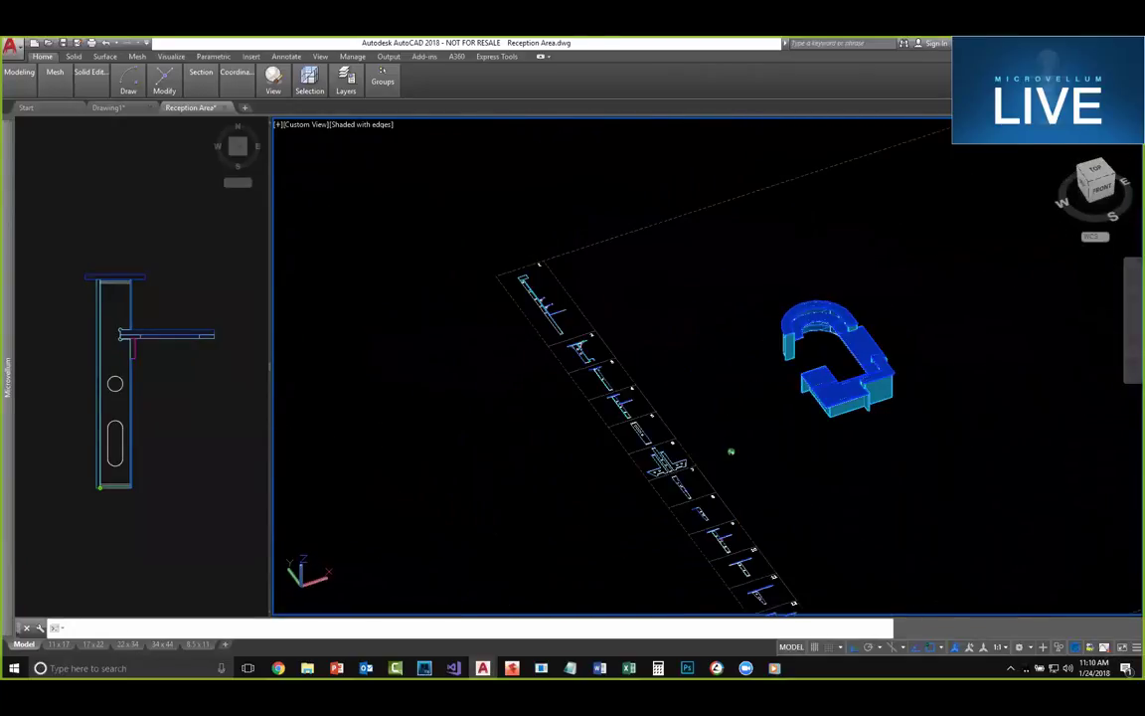
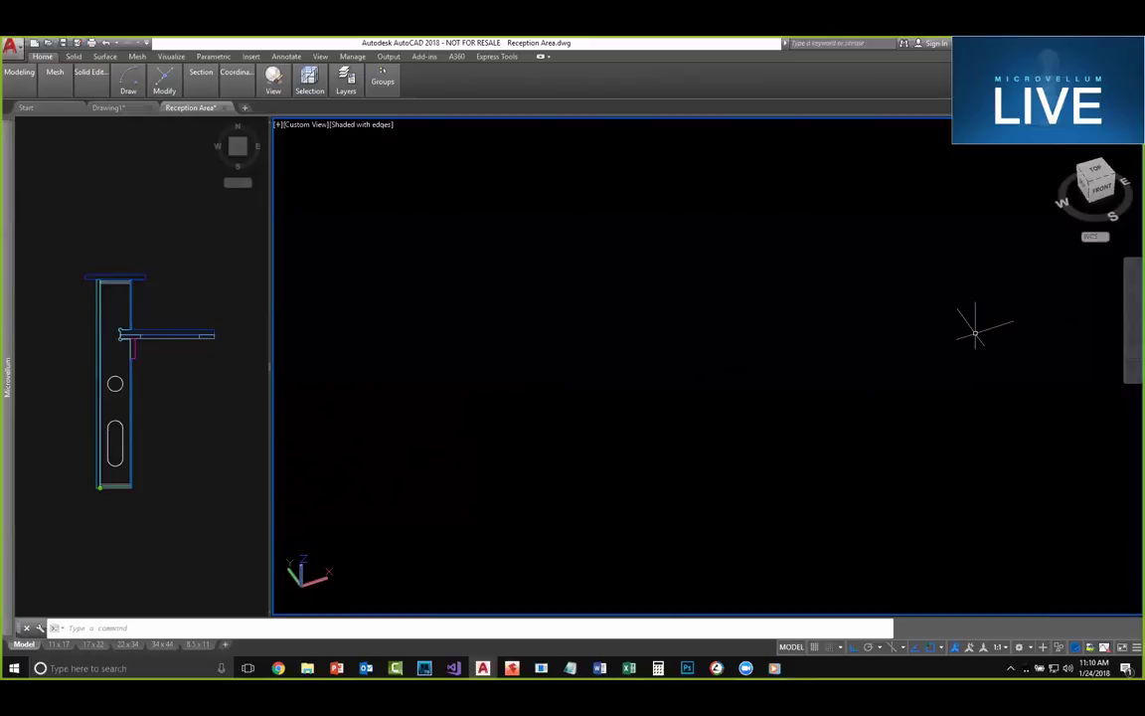
Step: Clear the 2D viewport by moving away from the desk cross-section to an empty drawing area
left_click(195, 473)
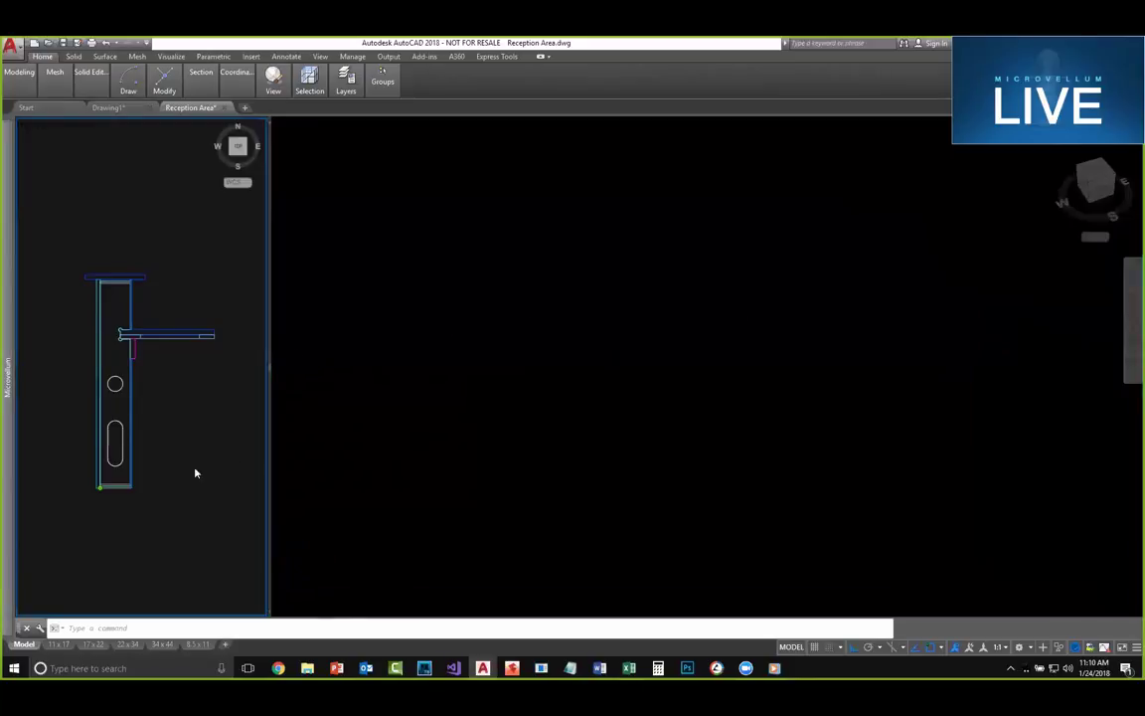
scroll(196, 461, "down", 3)
mouse_move(188, 496)
middle_mouse_down()
mouse_move(179, 452)
mouse_move(192, 372)
mouse_move(94, 396)
mouse_move(161, 358)
middle_mouse_up()
scroll(138, 399, "up", 2)
middle_click_drag(173, 441, 171, 358)
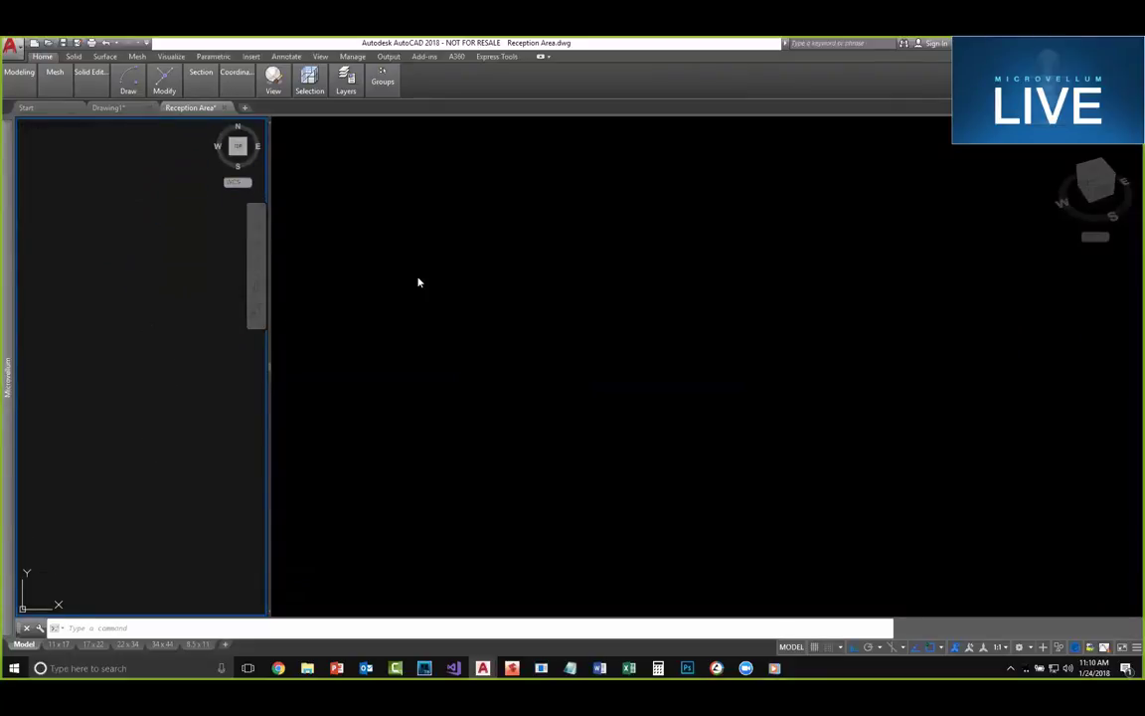
left_click(13, 184)
left_click(507, 336)
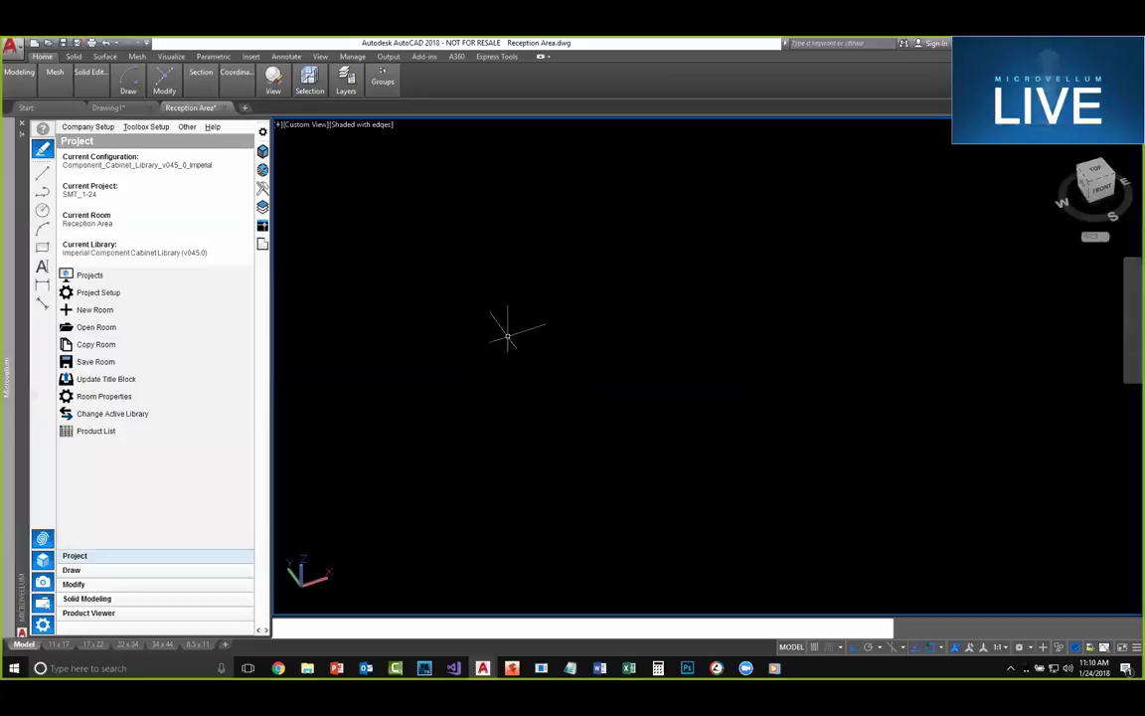
Step: Draw a rectangle 6 wide and 40 high in the empty 2D viewport
left_click(140, 350)
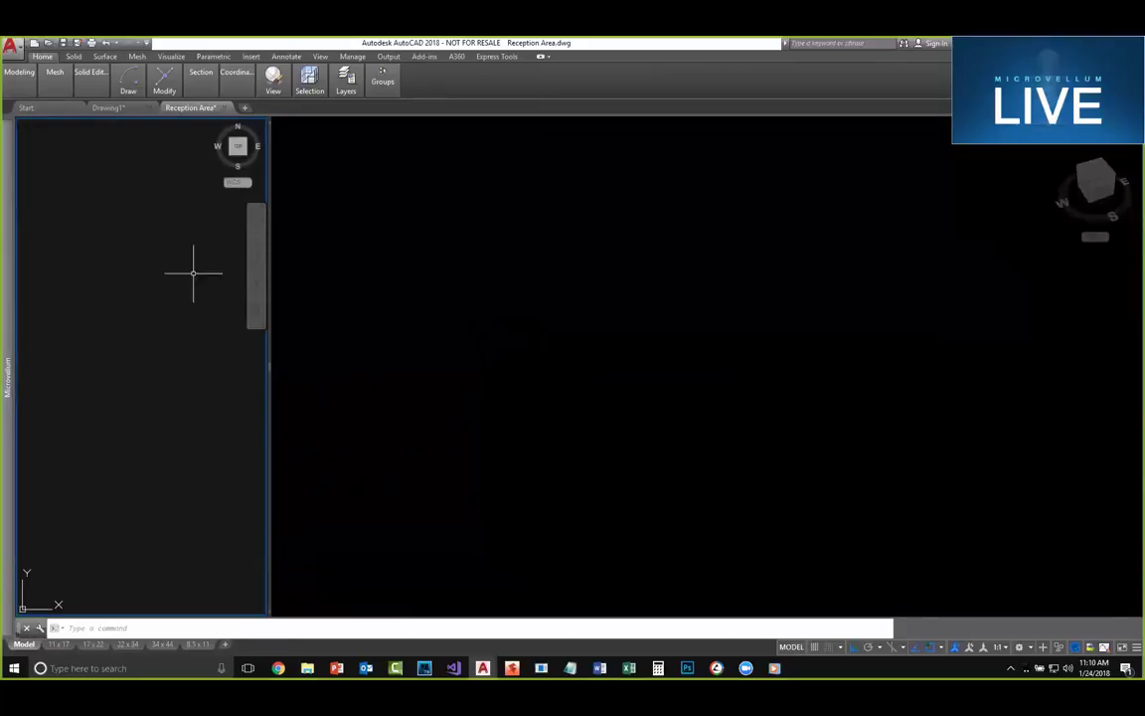
type("rec")
key("Return")
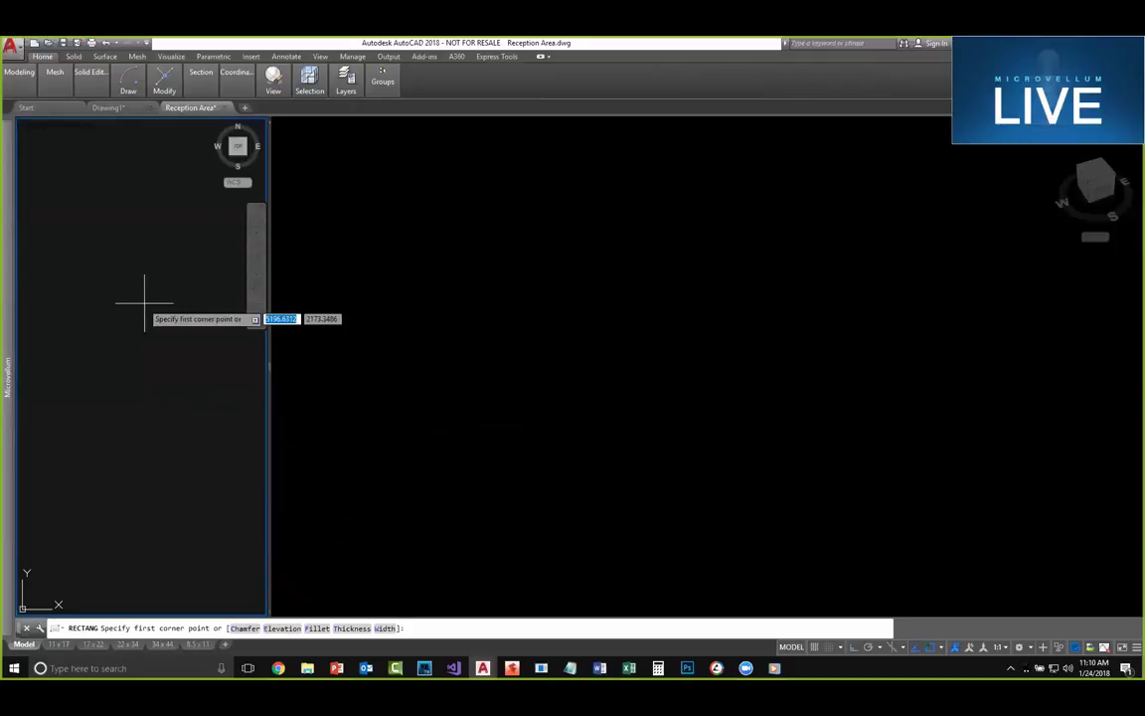
left_click(105, 298)
type("d")
key("Return")
type("6")
key("Return")
type("40")
key("Return")
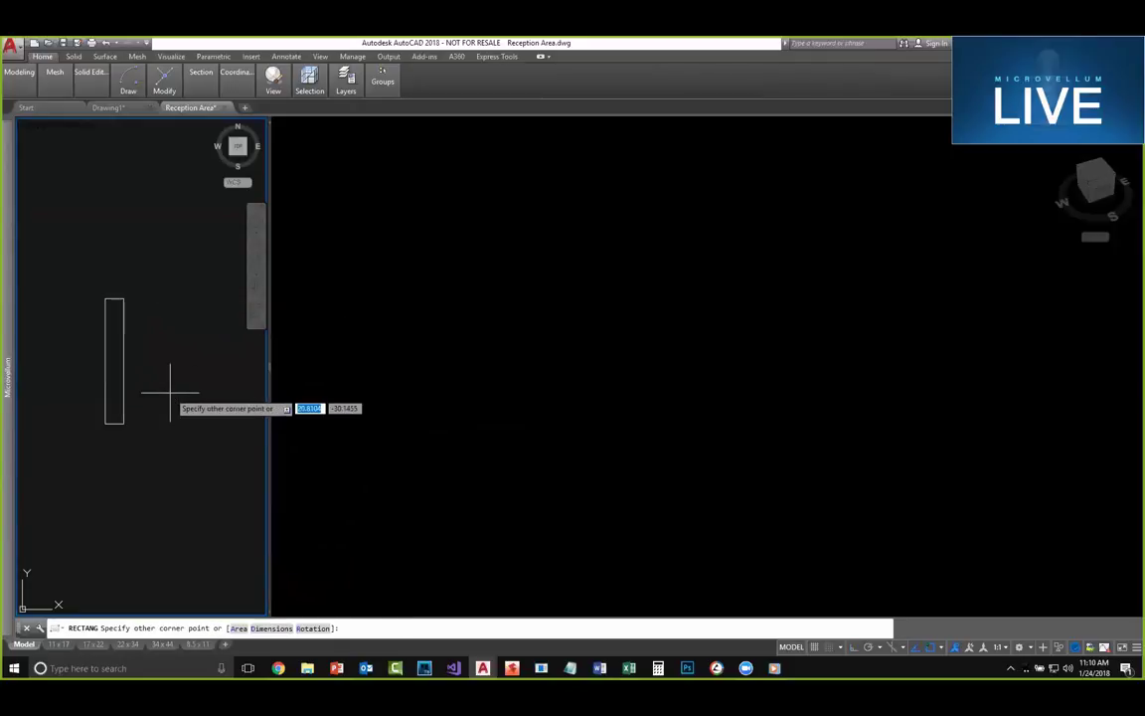
left_click(170, 392)
Step: Widen the 2D viewport and draw a circle of radius 1.5 at the center of the tall rectangle
middle_click_drag(132, 370, 165, 371)
left_click_drag(261, 361, 413, 368)
scroll(212, 386, "up", 4)
middle_click_drag(238, 338, 243, 358)
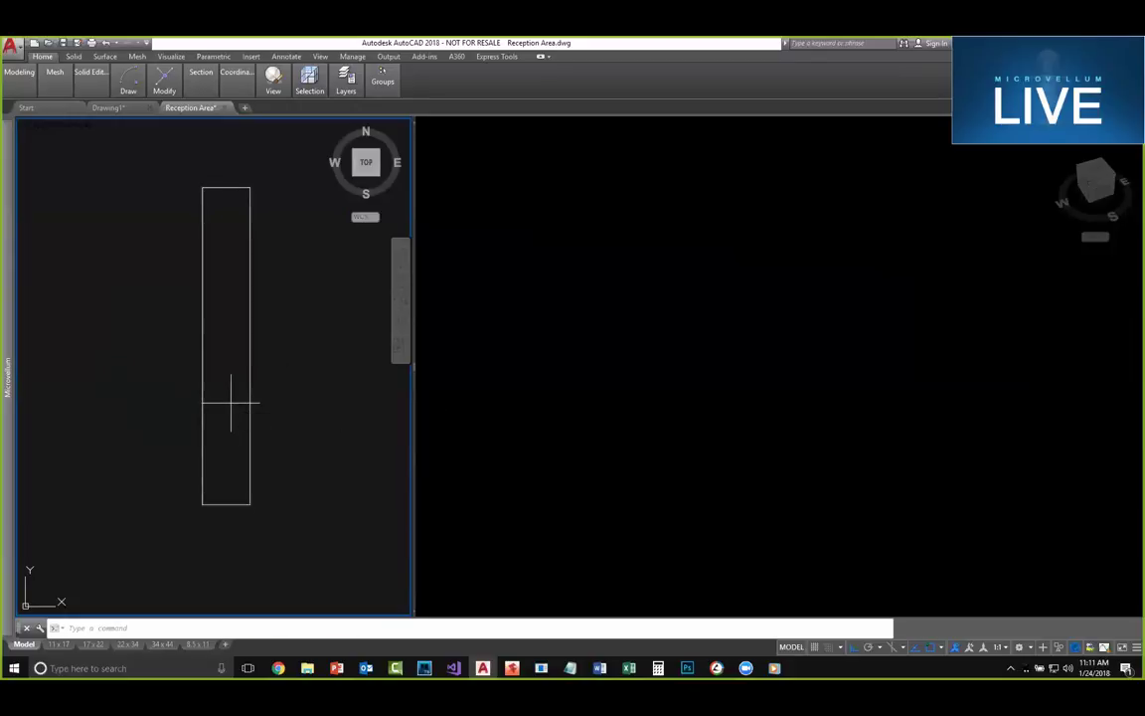
type("c")
key("Return")
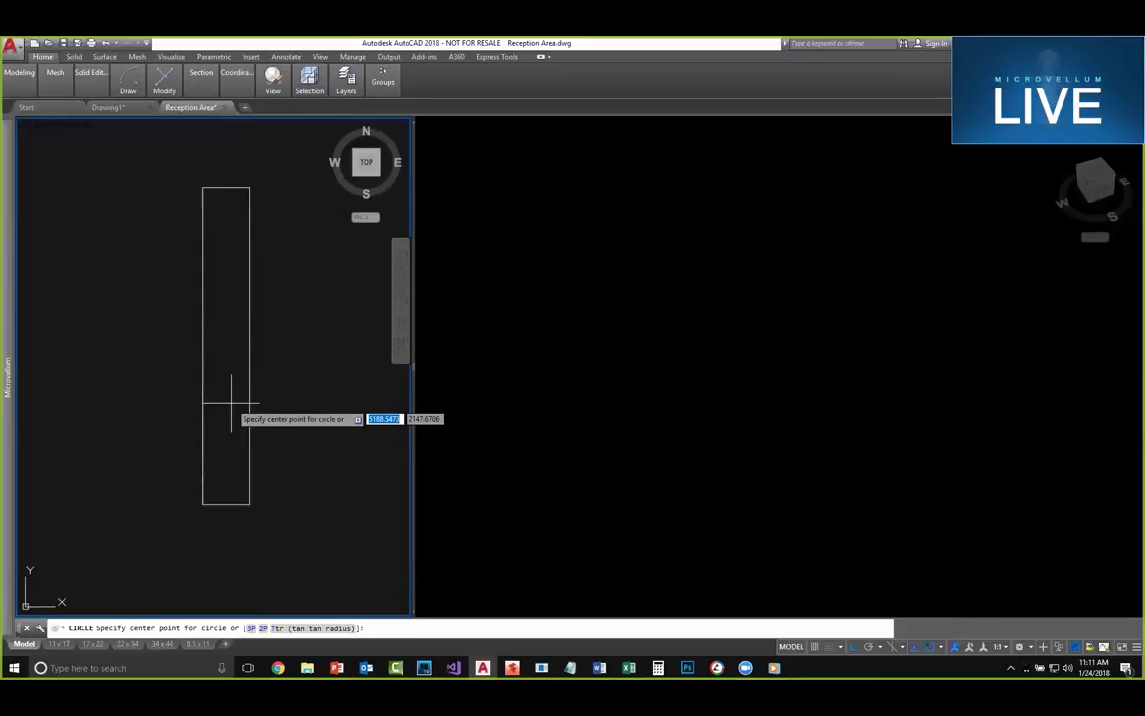
left_click(226, 346)
type("1.5")
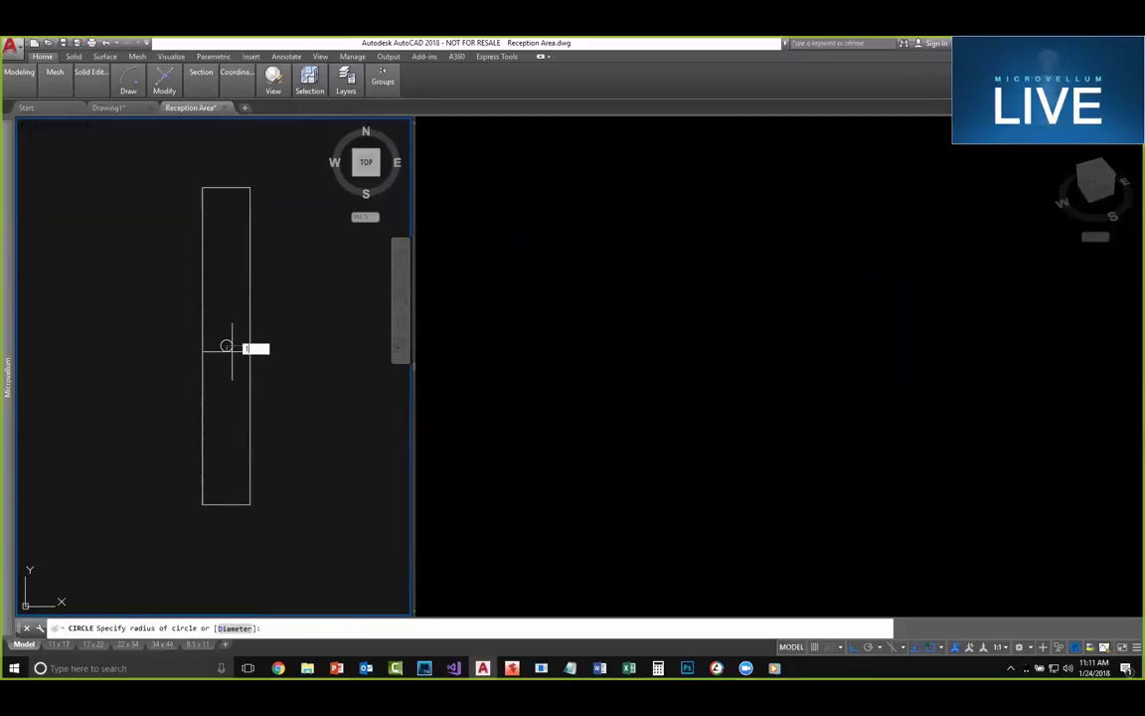
key("Return")
Step: Draw a small upright rectangle just below the circle, matching the circle's width
middle_click_drag(240, 411, 224, 400)
type("rec")
key("Return")
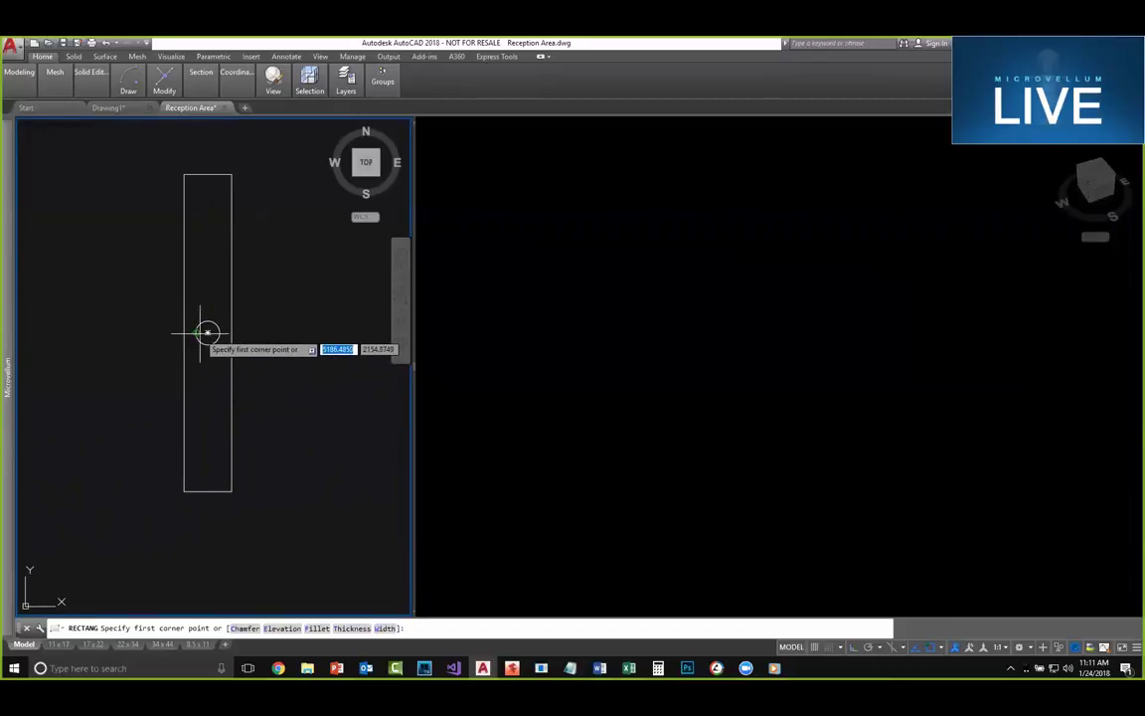
left_click(196, 360)
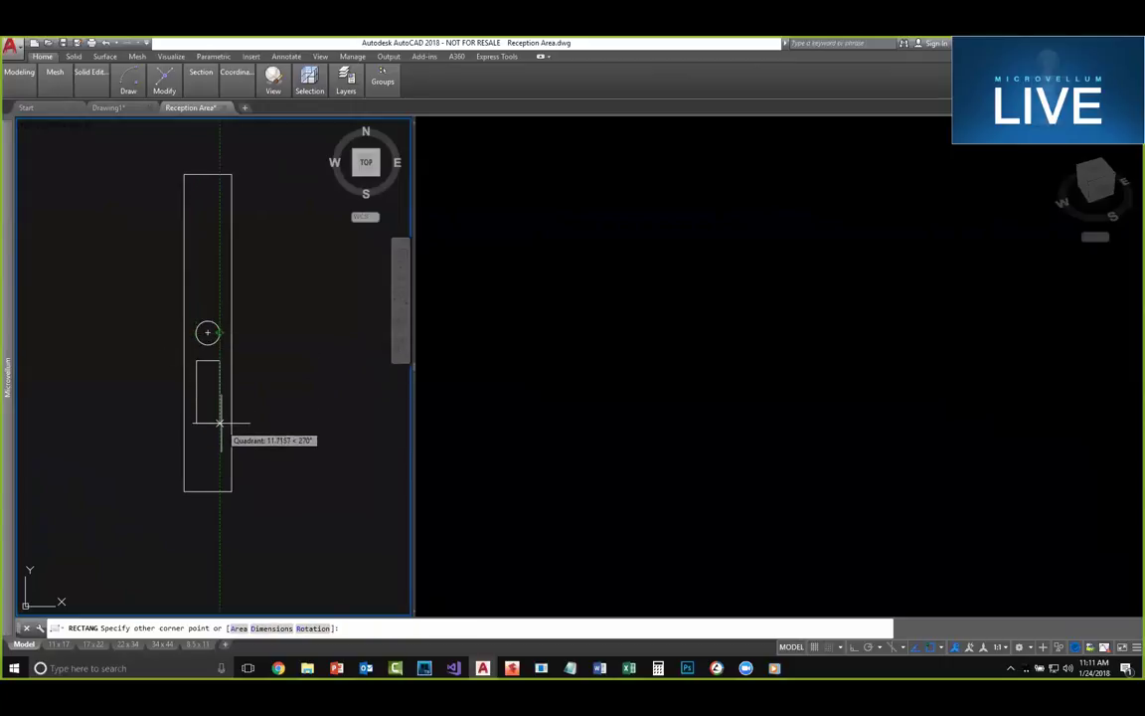
left_click(220, 420)
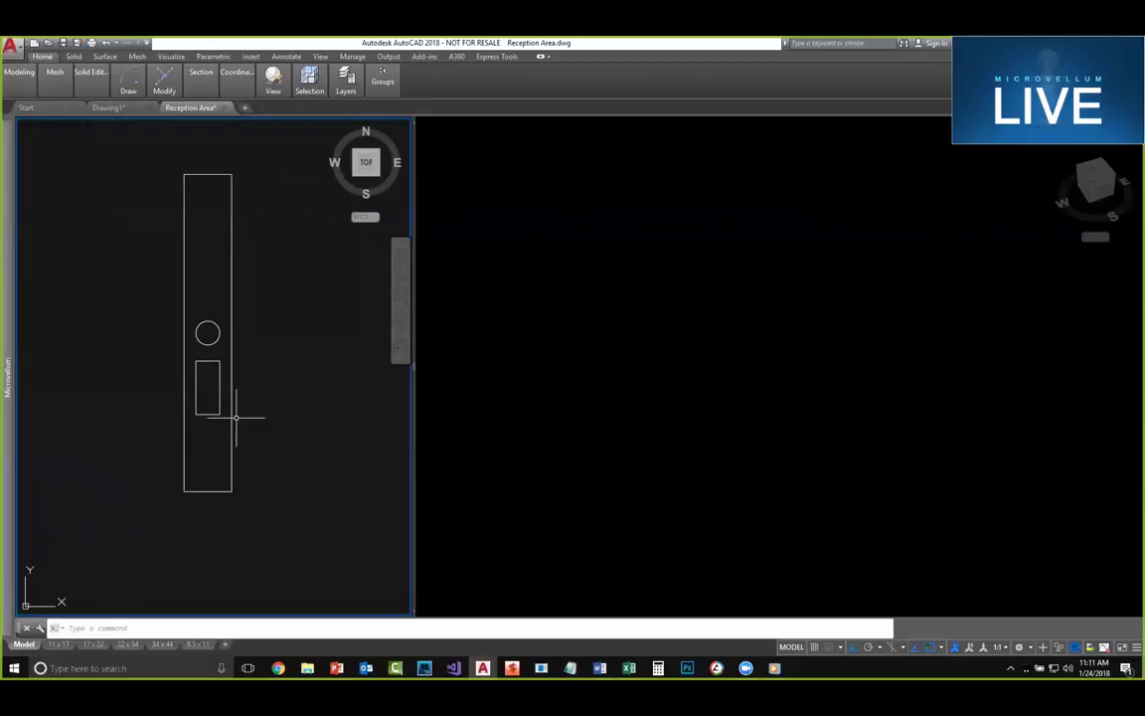
Step: Draw a 6 by 0.75 rectangle on the tall rectangle's top edge, starting from its upper-left corner
middle_click_drag(202, 214, 194, 231)
type("r")
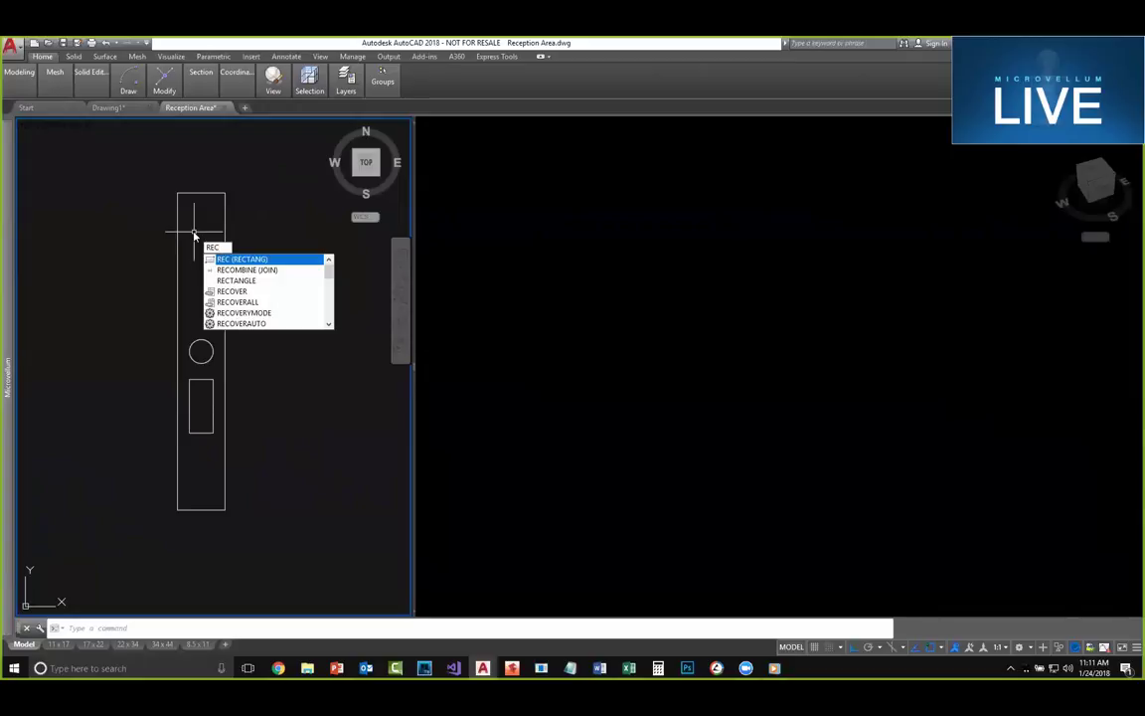
key("Return")
left_click(177, 192)
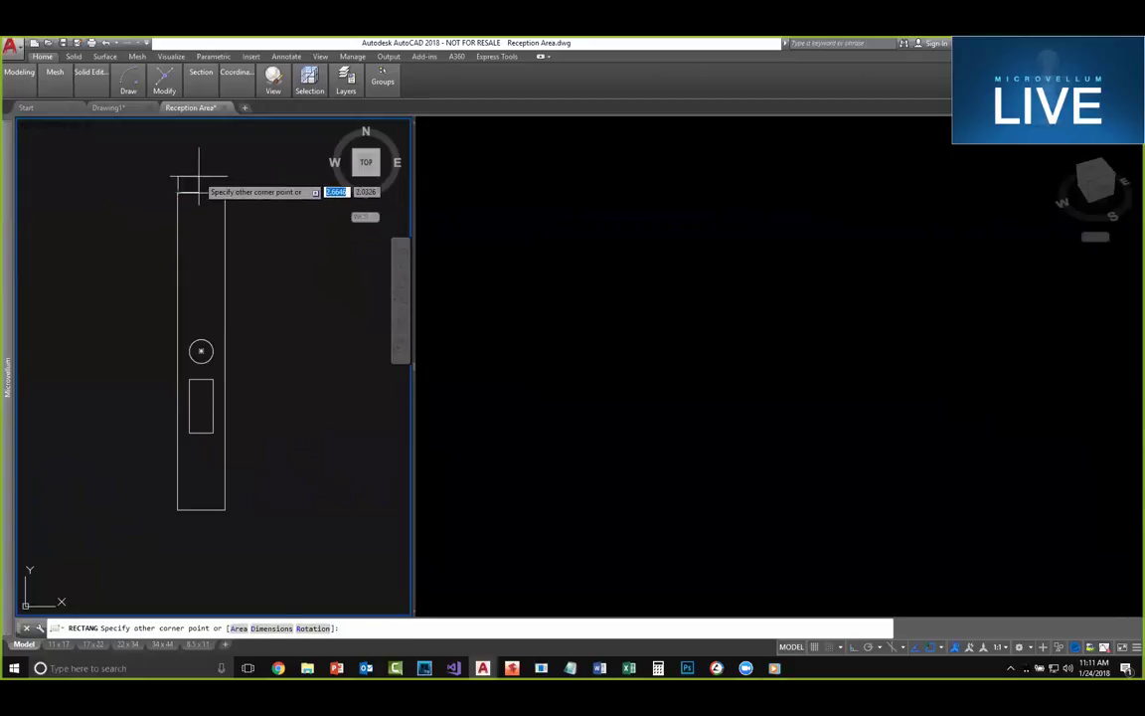
type("d")
key("Return")
type("6")
key("Return")
type(".75")
key("Return")
left_click(228, 165)
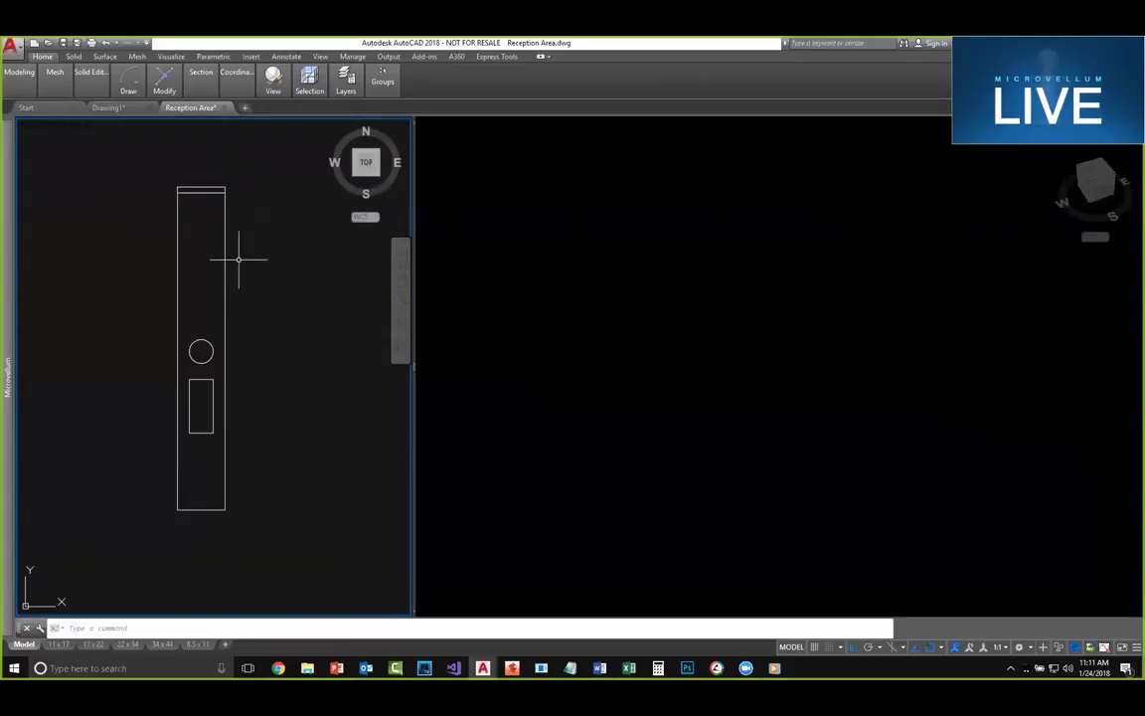
middle_click_drag(238, 256, 231, 246)
type("rec")
key("Return")
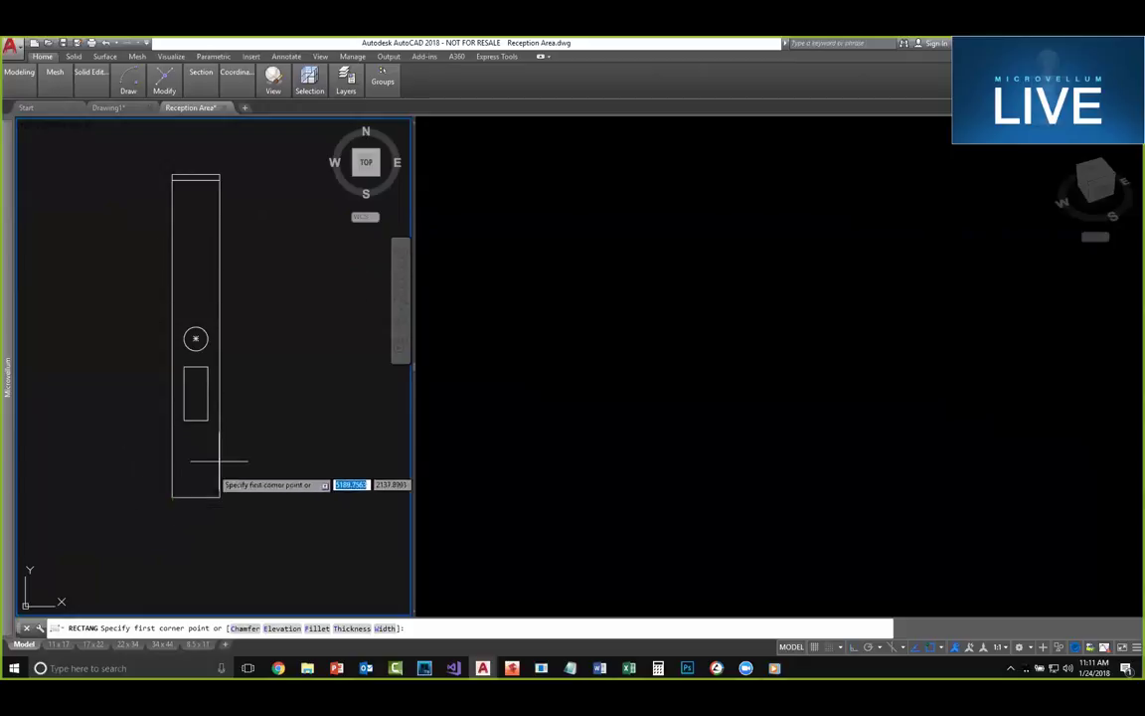
key("Escape")
Step: Copy the thin rectangle from the top of the profile to the tall rectangle's bottom edge
scroll(229, 179, "up", 4)
left_click(225, 177)
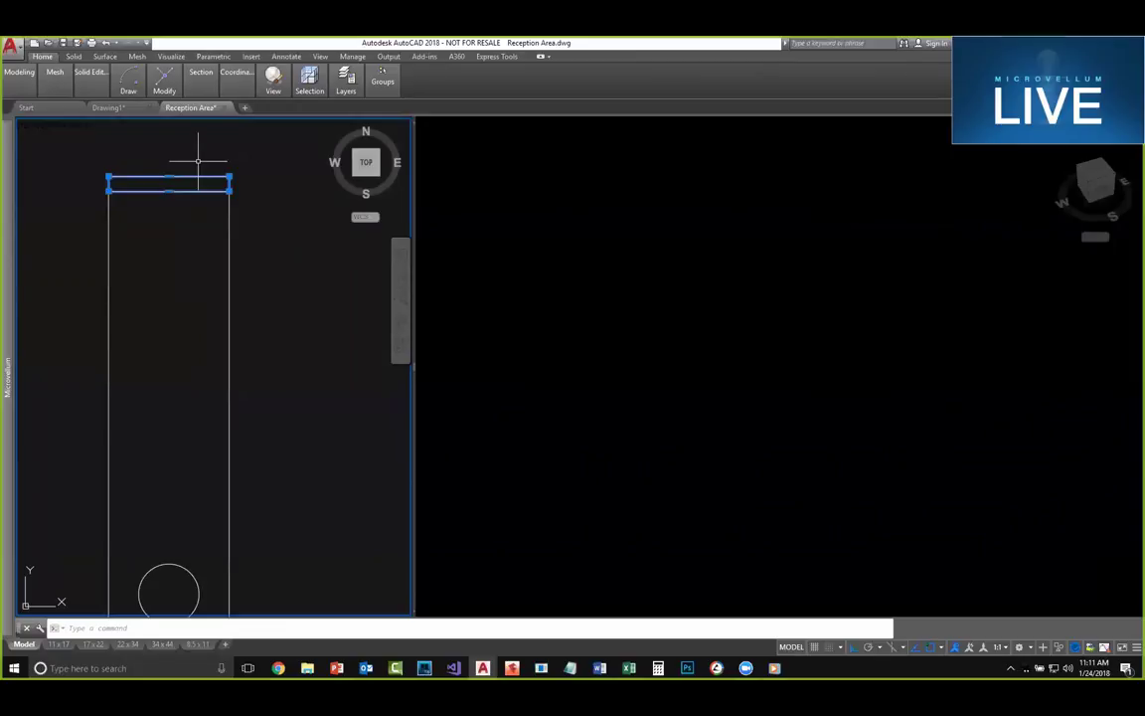
type("copy")
key("Return")
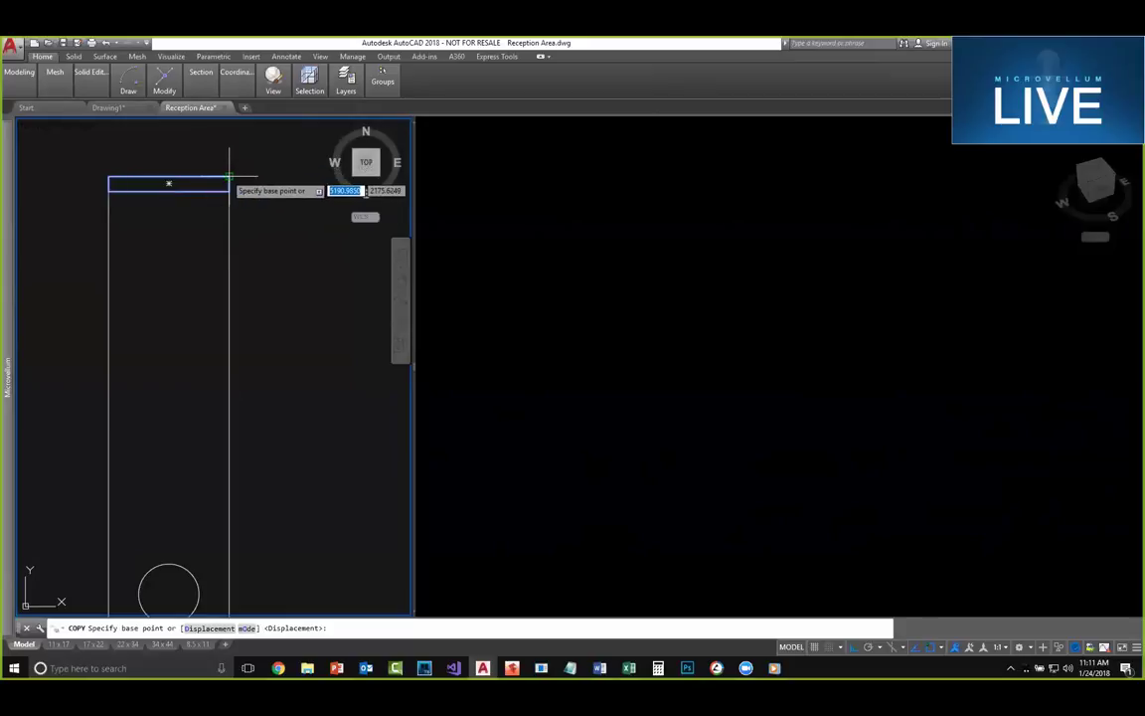
left_click(229, 177)
scroll(227, 439, "down", 3)
scroll(230, 475, "up", 3)
left_click(236, 479)
key("Escape")
scroll(260, 422, "down", 3)
middle_click_drag(274, 350, 266, 376)
scroll(248, 379, "up", 1)
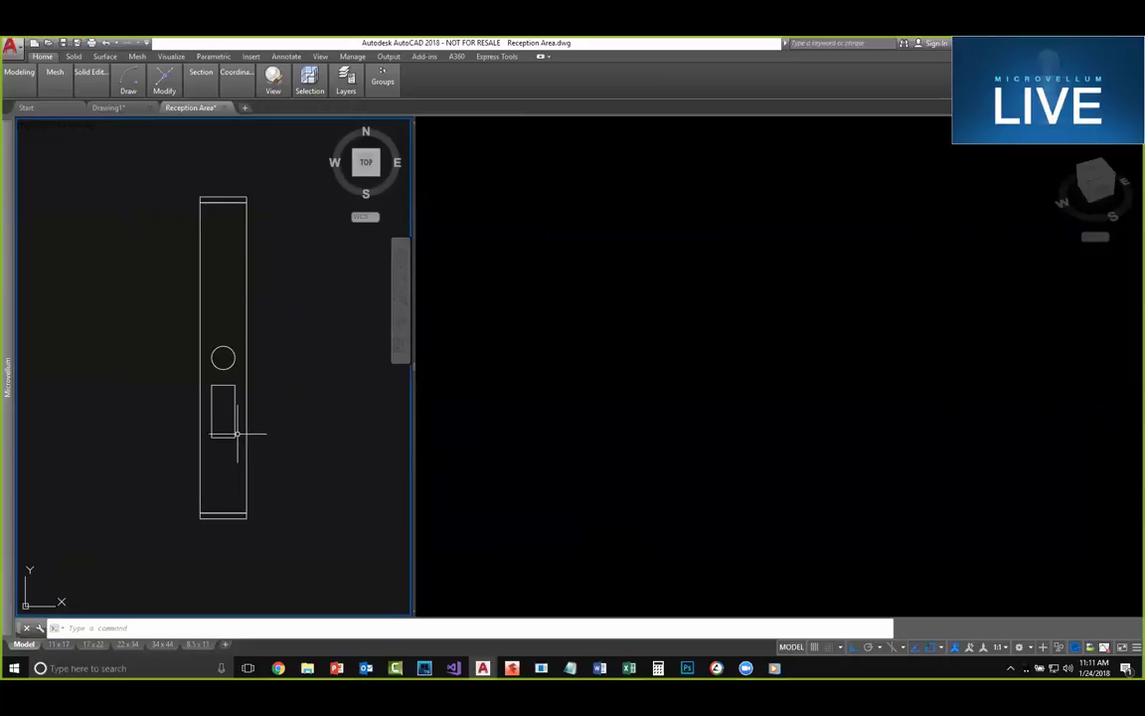
Step: Narrow the 2D viewport around the finished profile, center the profile in it and make the 3D viewport current
middle_click_drag(223, 355, 154, 357)
scroll(169, 350, "up", 1)
scroll(182, 359, "down", 1)
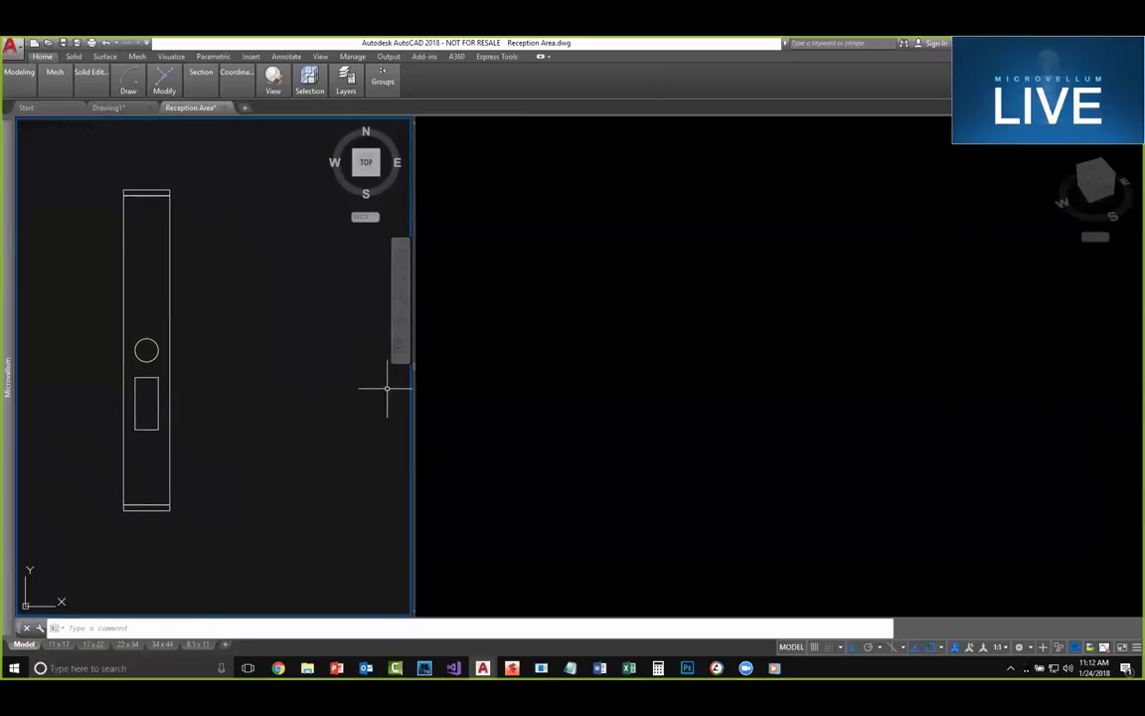
left_click_drag(413, 366, 235, 371)
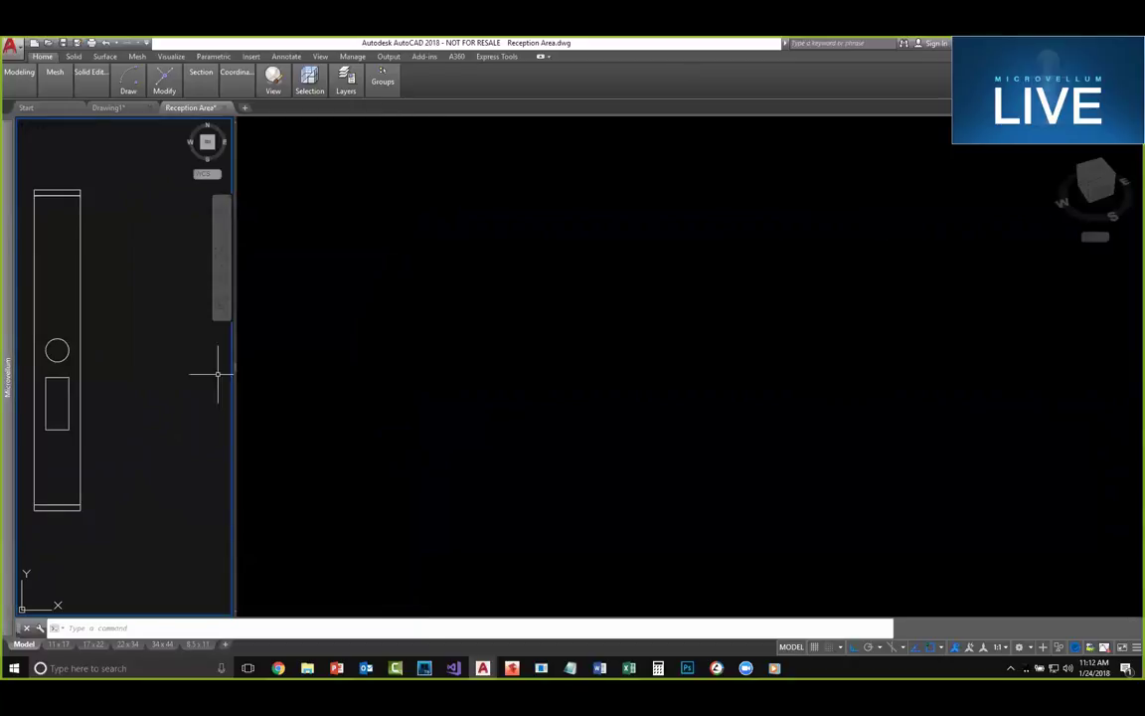
middle_click_drag(85, 373, 128, 379)
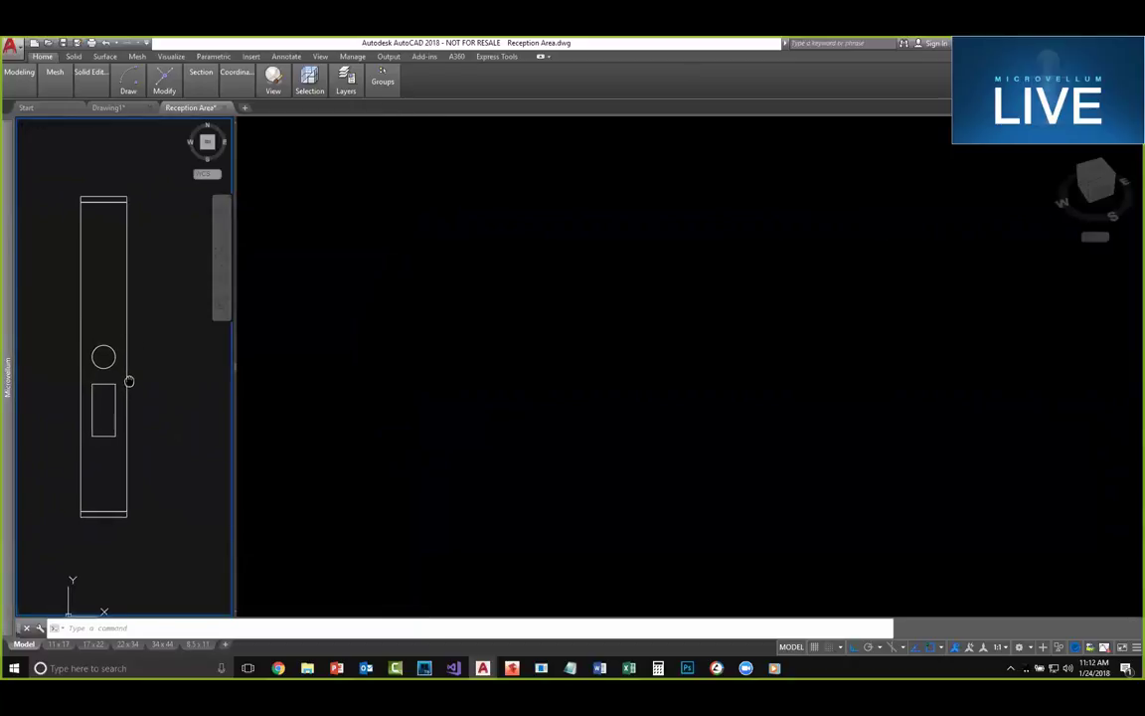
left_click(370, 361)
Step: Open Microvellum's Solid Modeling Tools beside the 3D viewport and make them slightly narrower
mouse_move(6, 338)
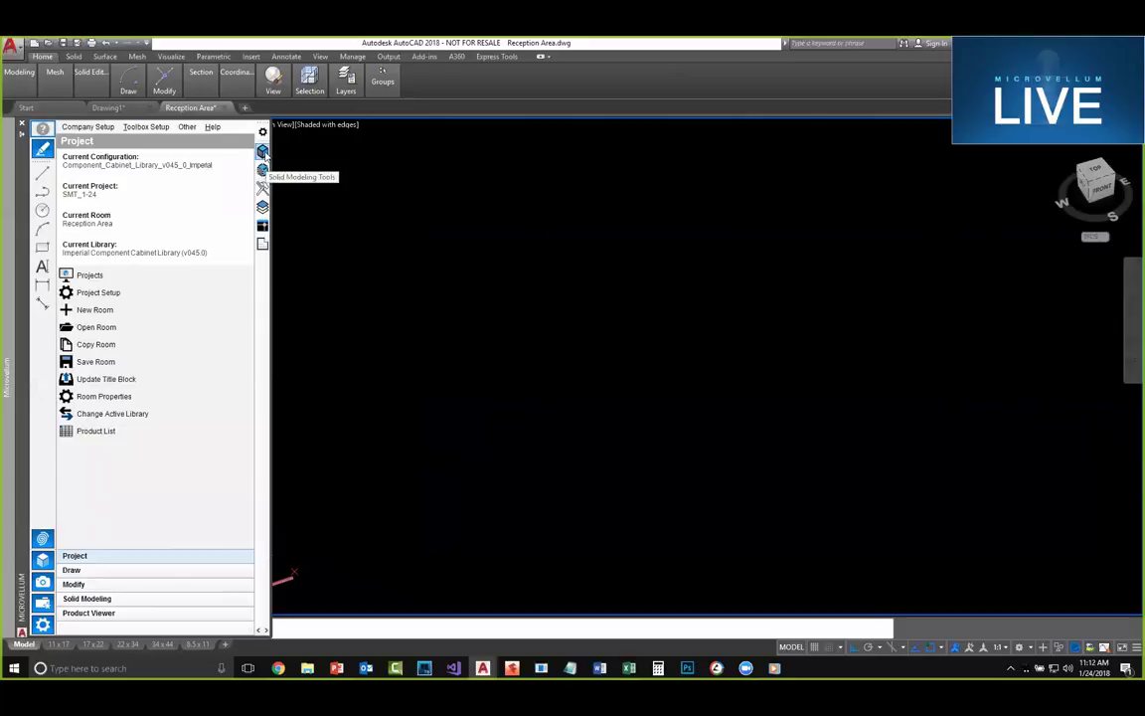
left_click(109, 602)
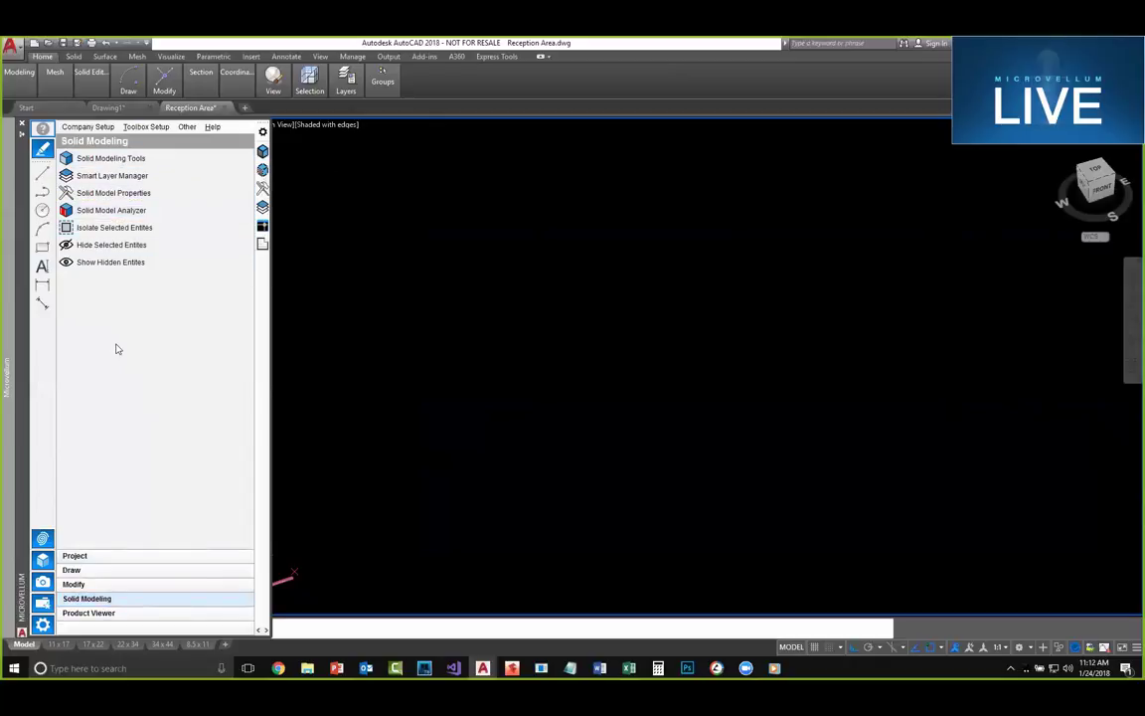
left_click(263, 151)
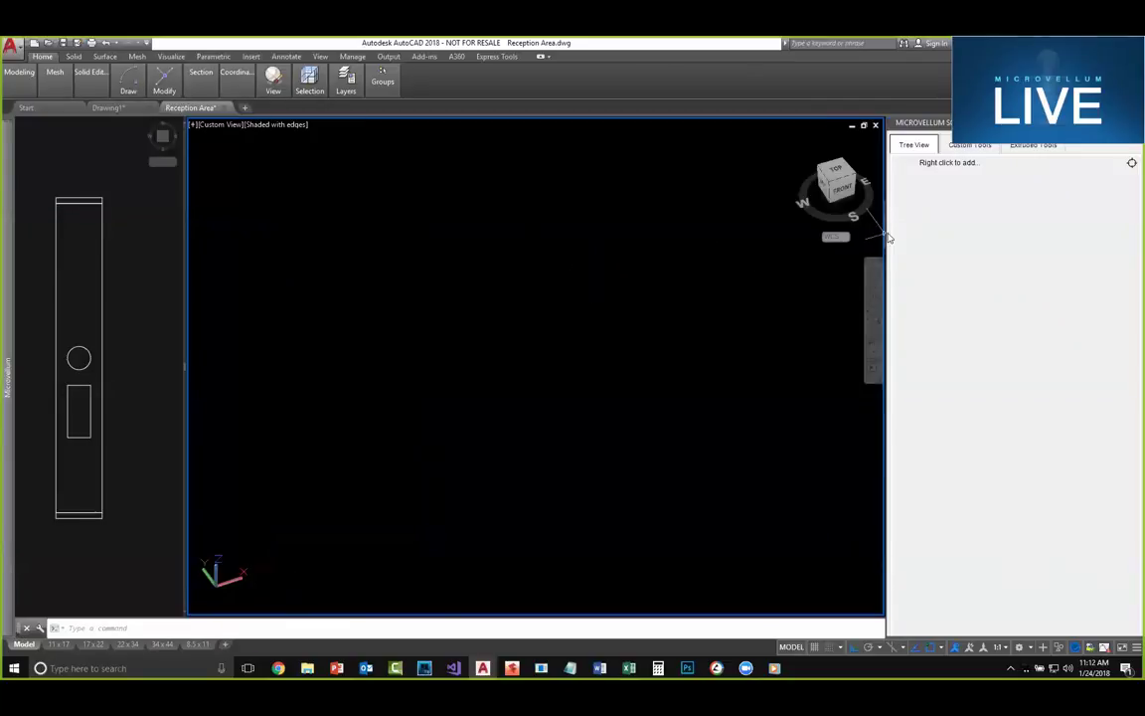
left_click_drag(888, 236, 903, 230)
left_click(568, 314)
left_click(499, 368)
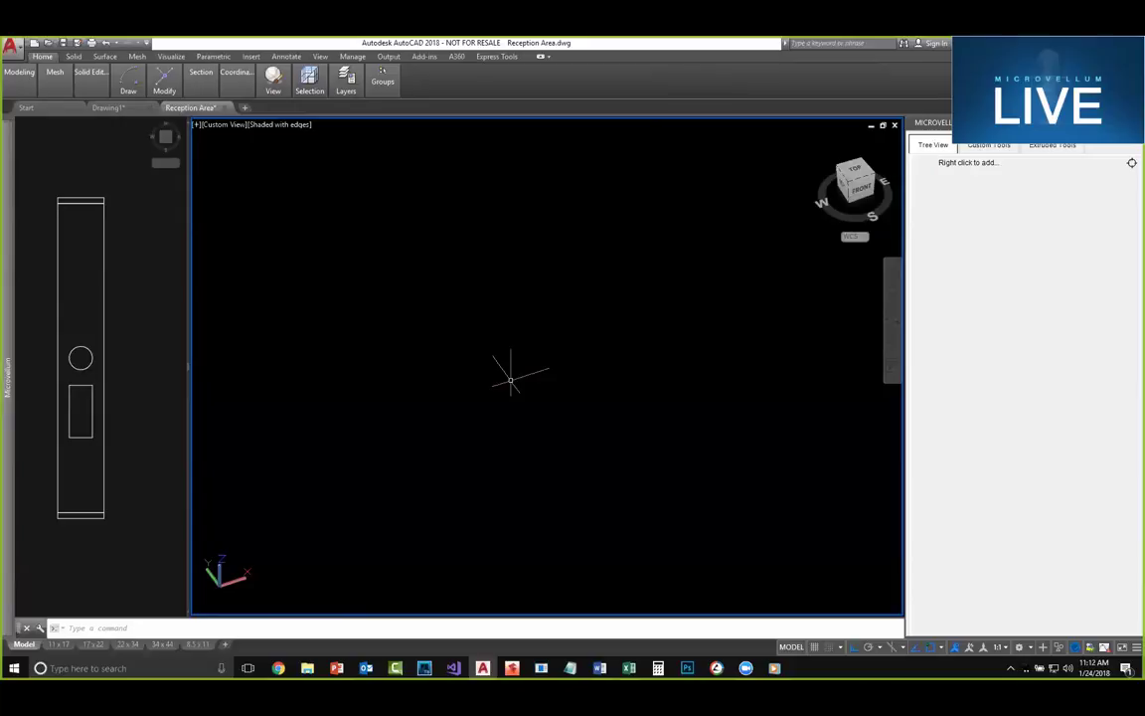
Step: Draw a straight polyline 72 long in the X direction in the empty 3D viewport
type("PL")
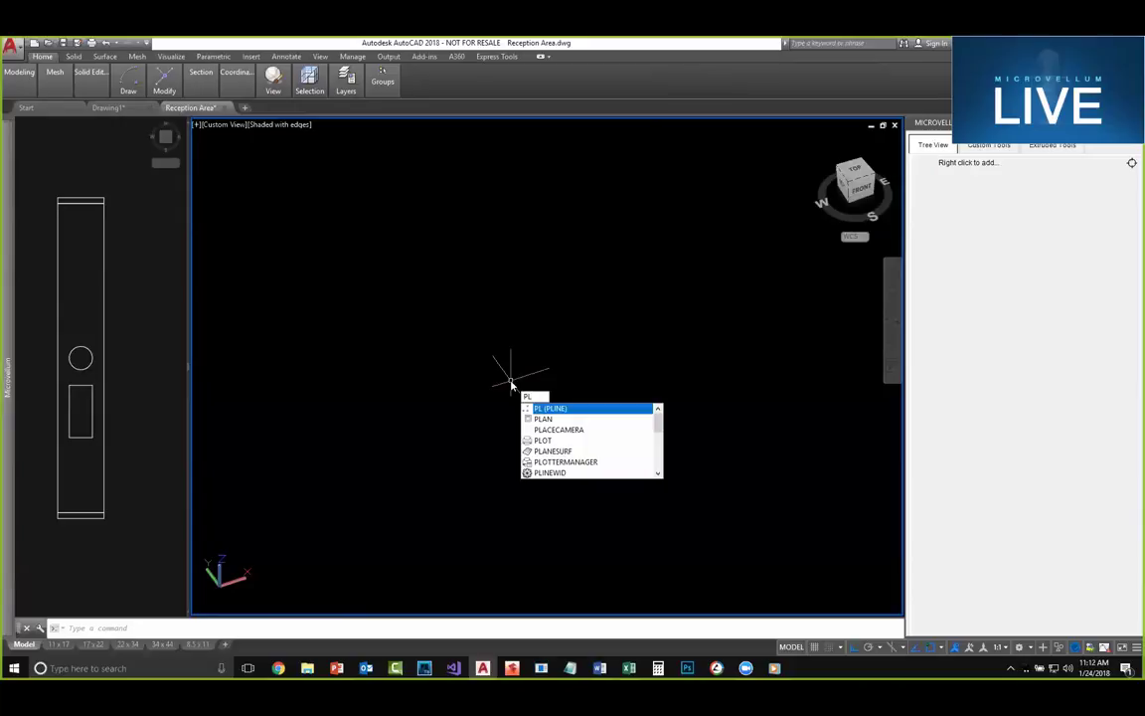
key("Return")
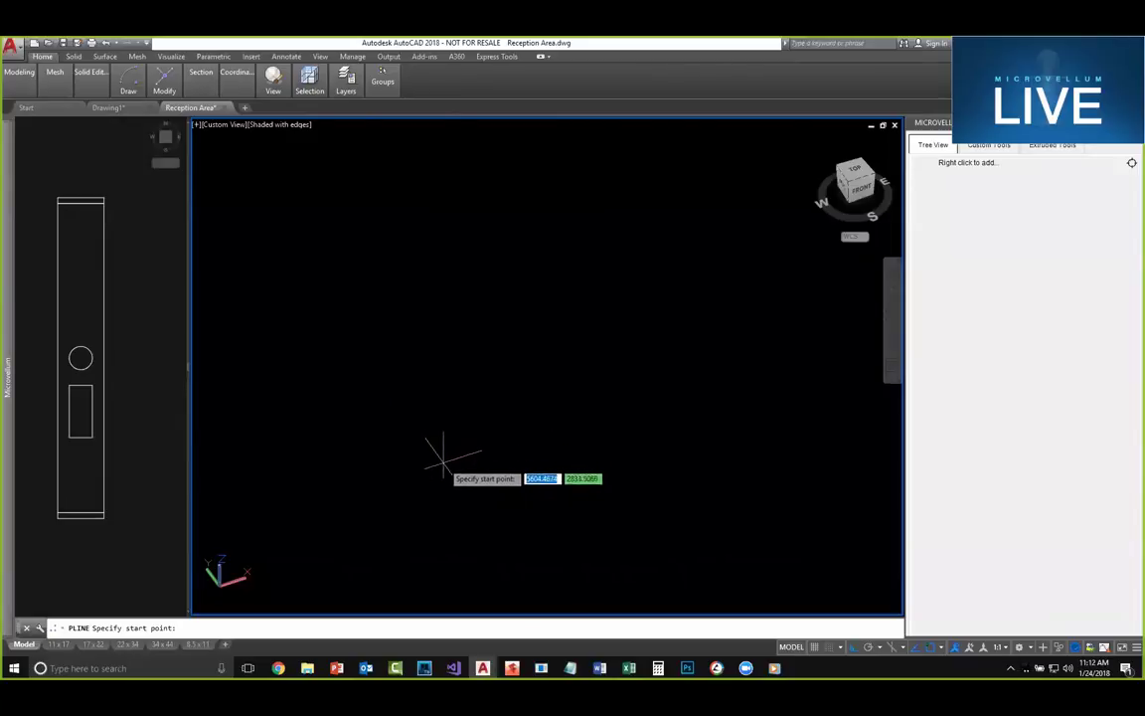
left_click(437, 440)
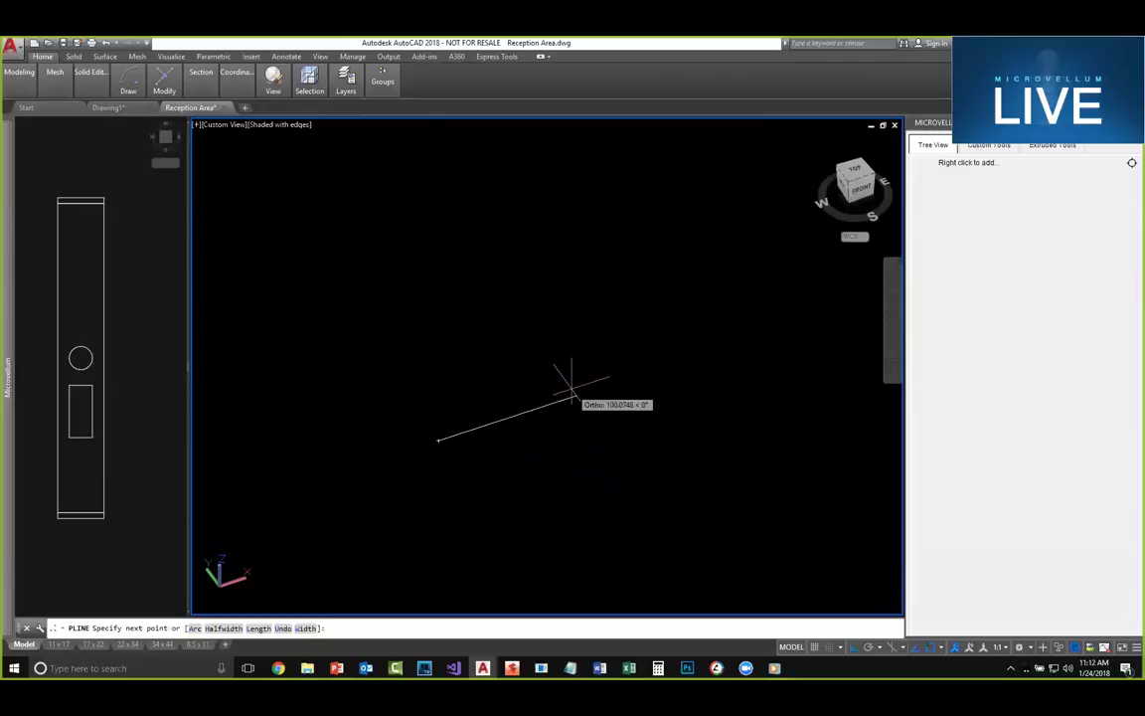
type("72")
key("Return")
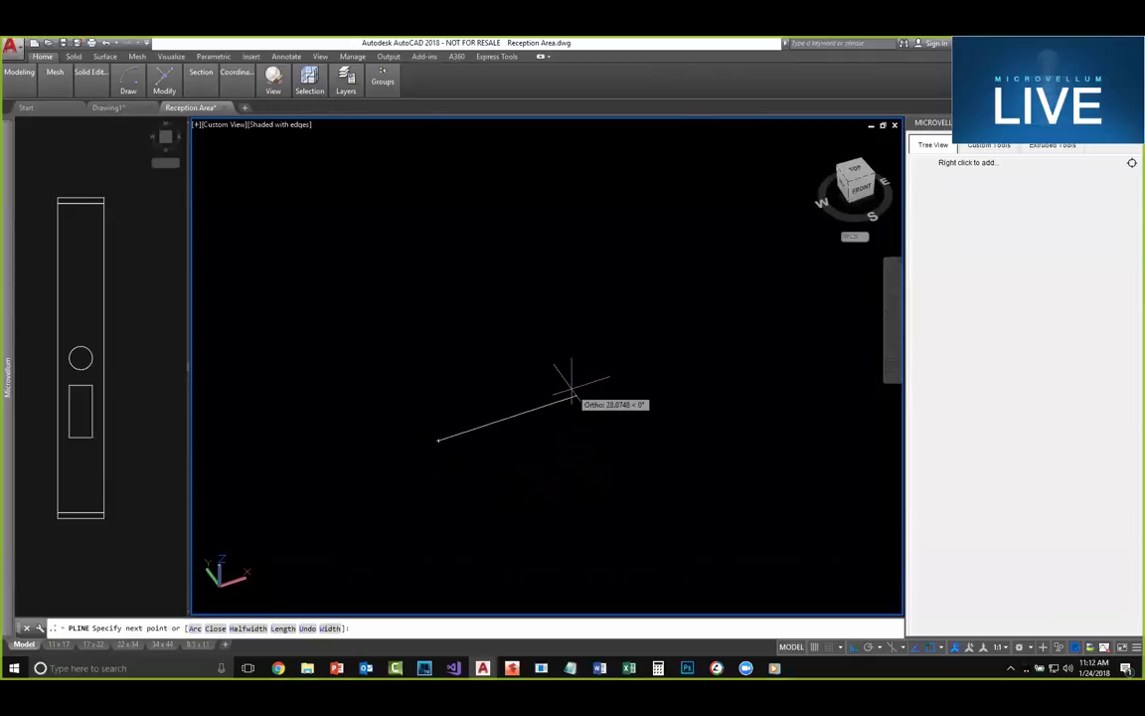
key("Escape")
scroll(495, 440, "up", 4)
middle_click_drag(494, 440, 511, 402)
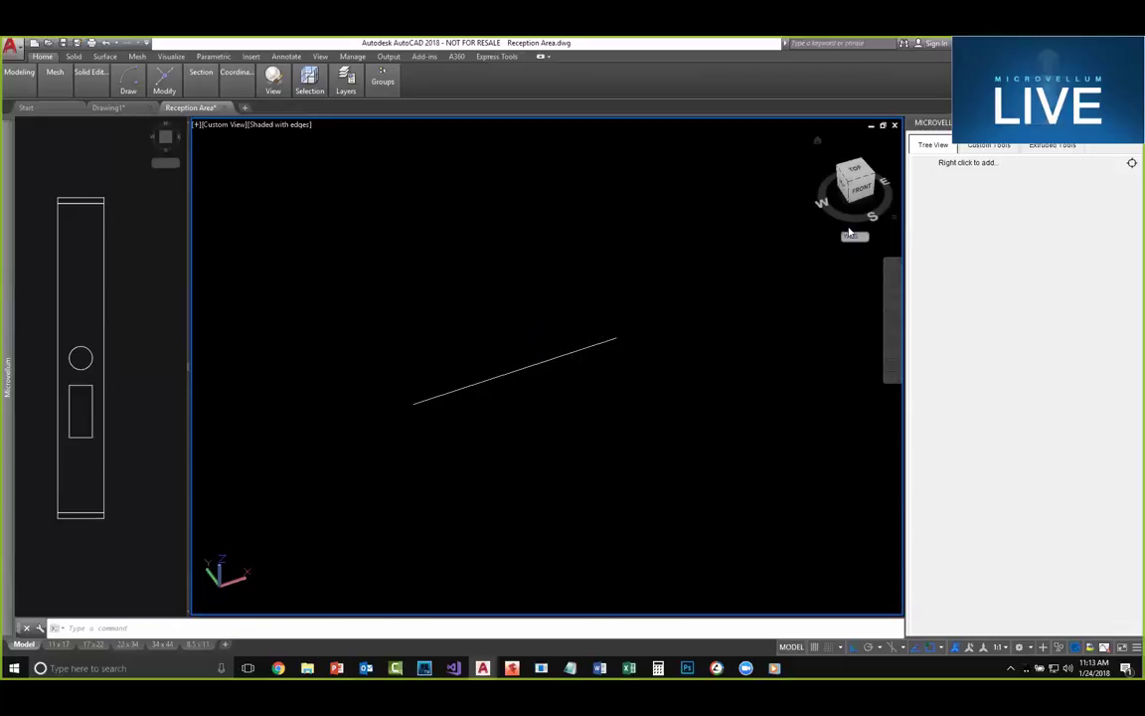
middle_click_drag(534, 327, 554, 369)
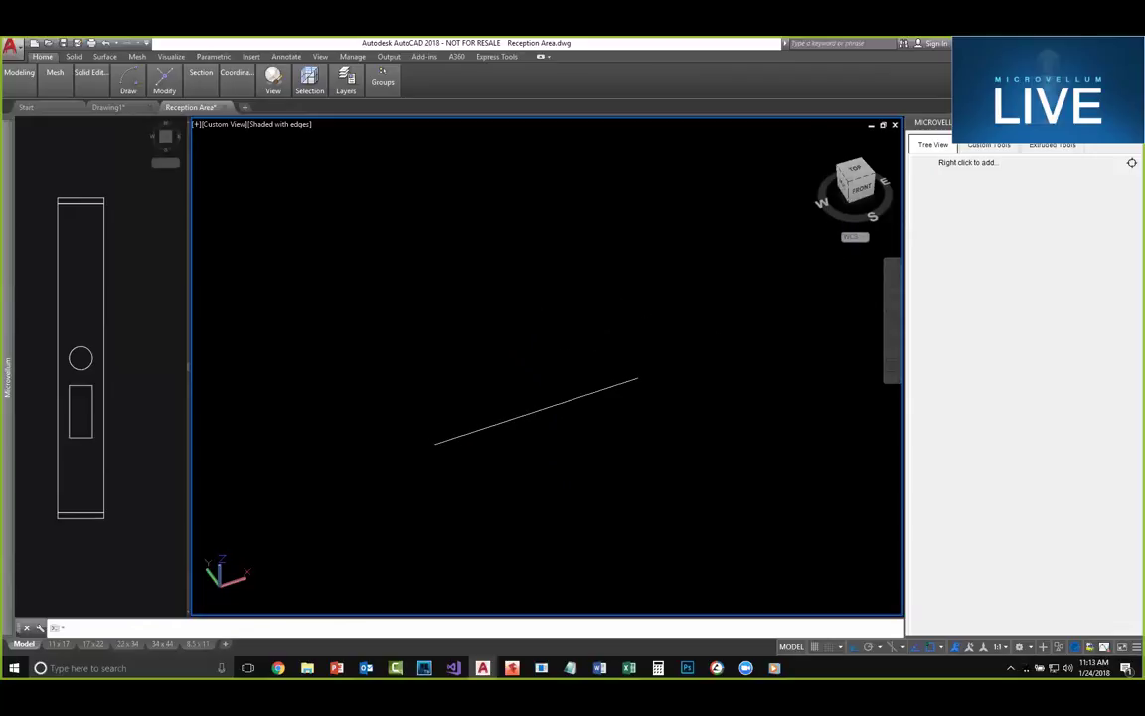
Step: Review the tools available for custom products and extruded products in Microvellum's Solid Modeling Tools
right_click(974, 169)
left_click(970, 220)
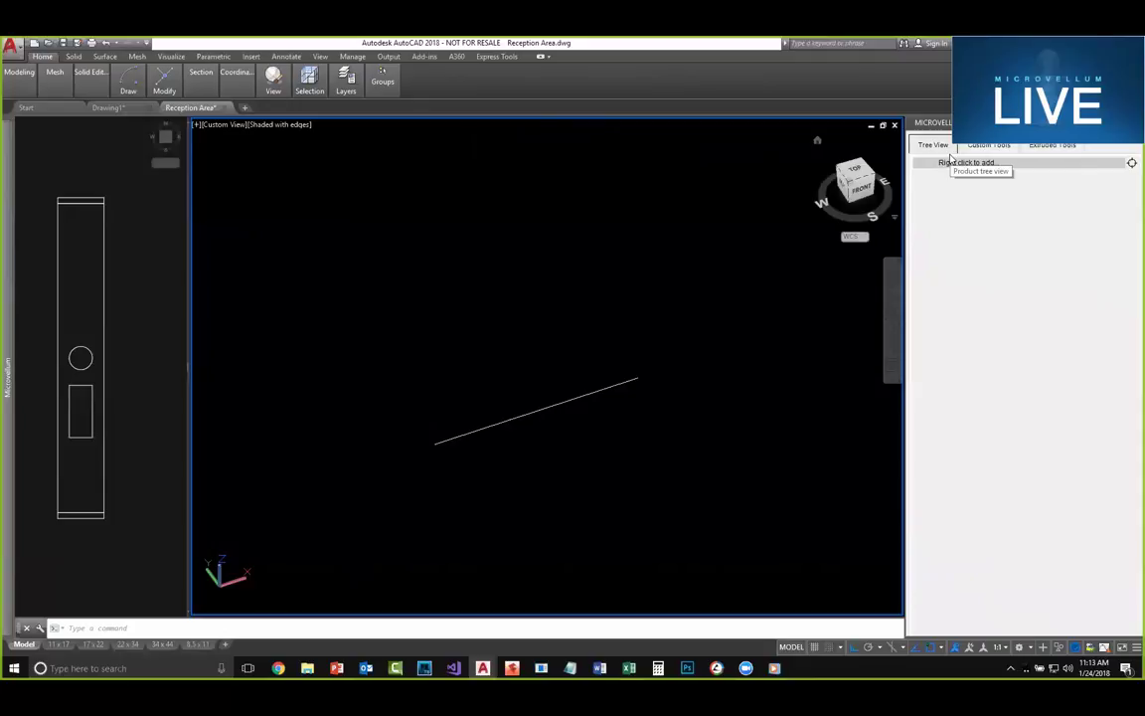
left_click(947, 185)
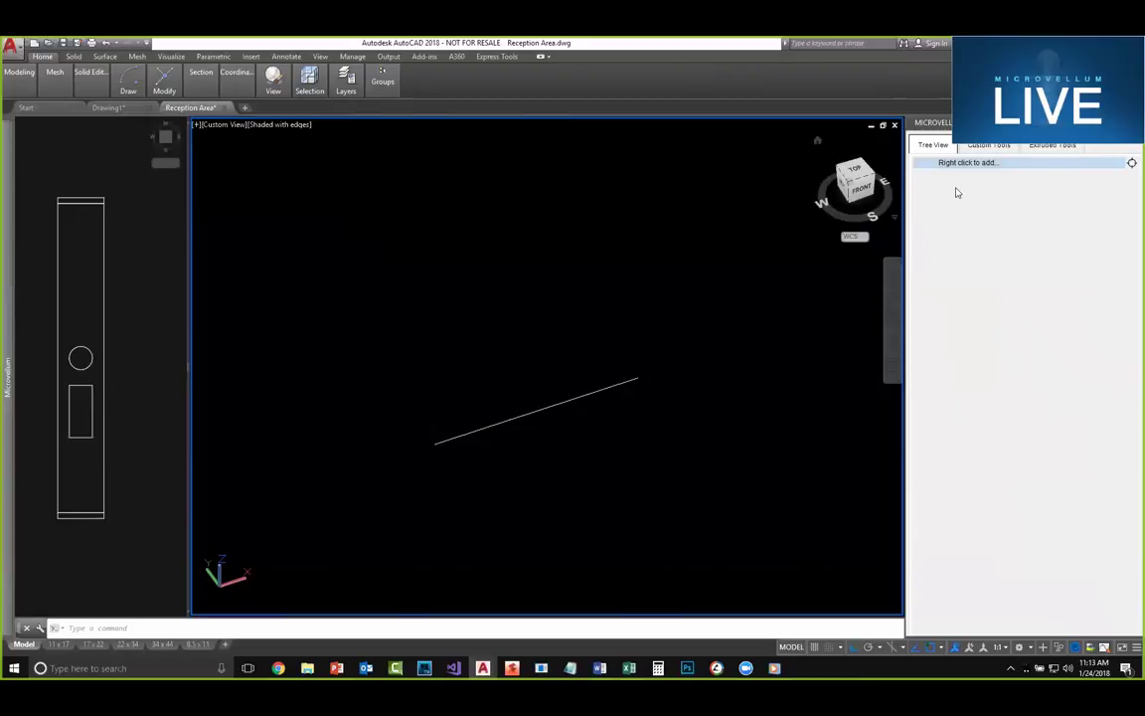
left_click(985, 147)
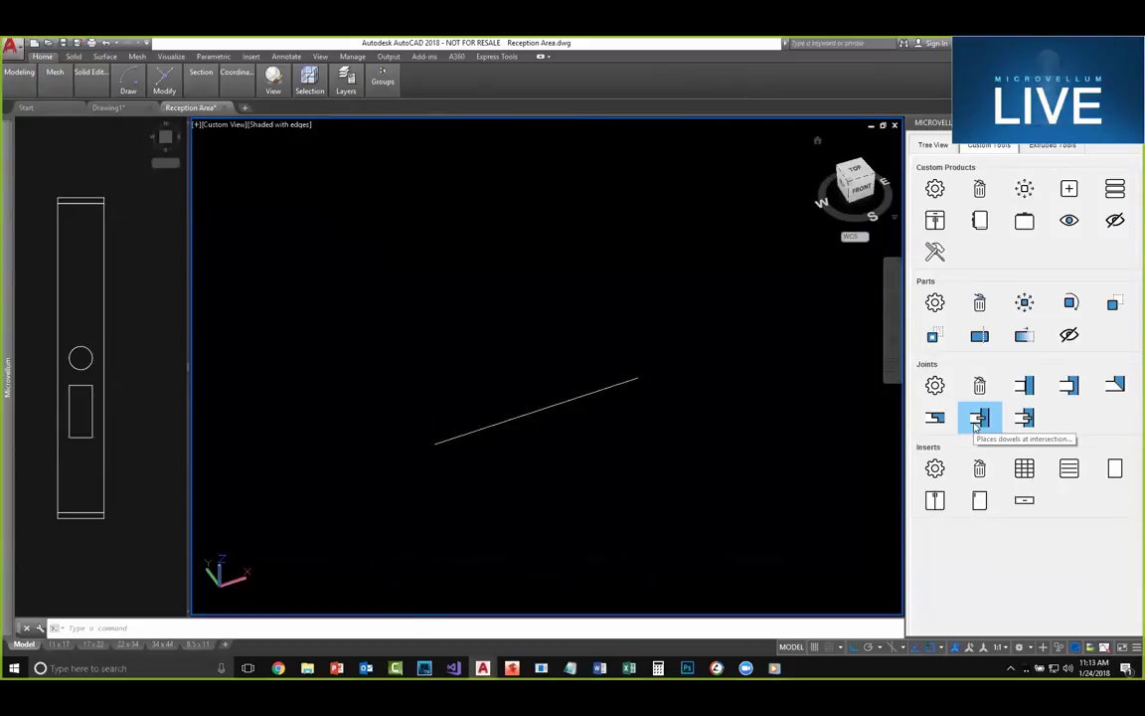
left_click(1060, 146)
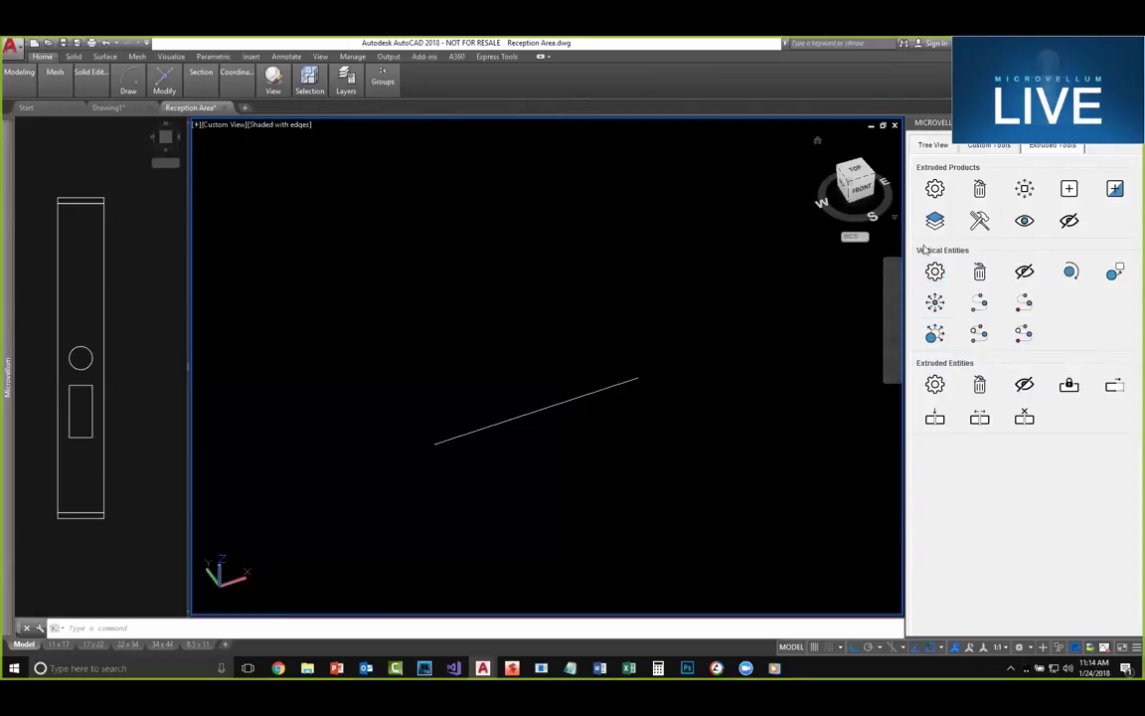
Step: Add a product named Simple Wall of type Extruded_Product_Starter, using the straight 3D polyline as its construction path
left_click(931, 146)
right_click(959, 165)
left_click(987, 172)
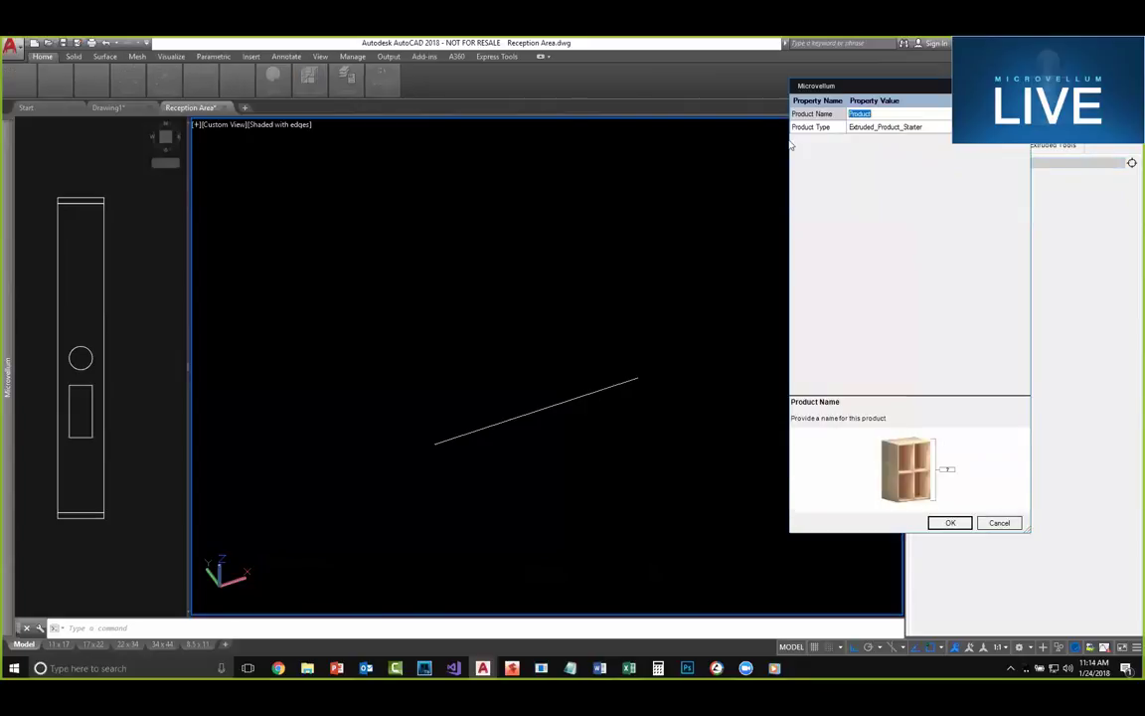
left_click_drag(852, 89, 809, 91)
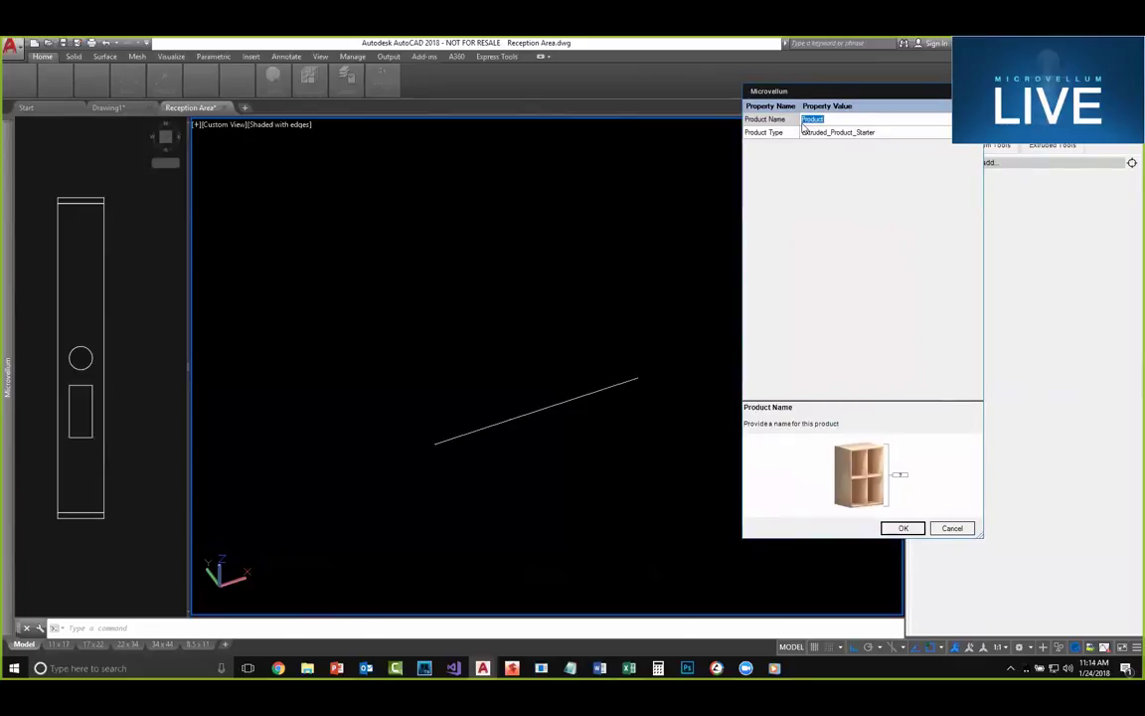
type("Simple Wall")
left_click(939, 133)
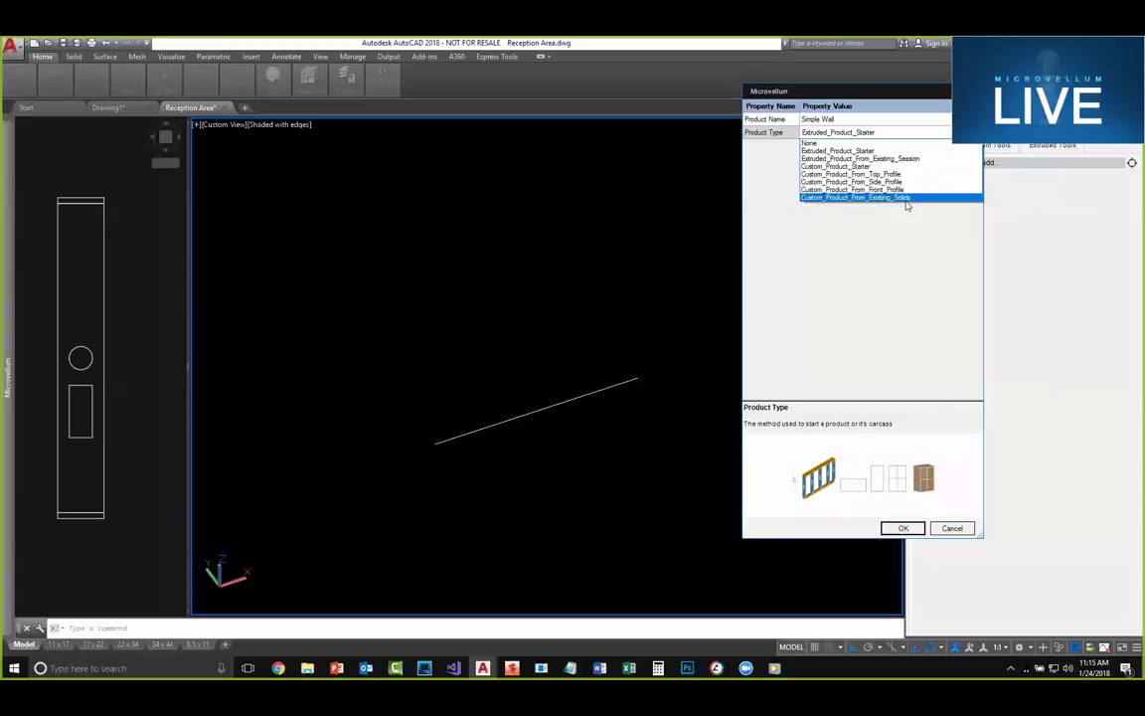
left_click(838, 152)
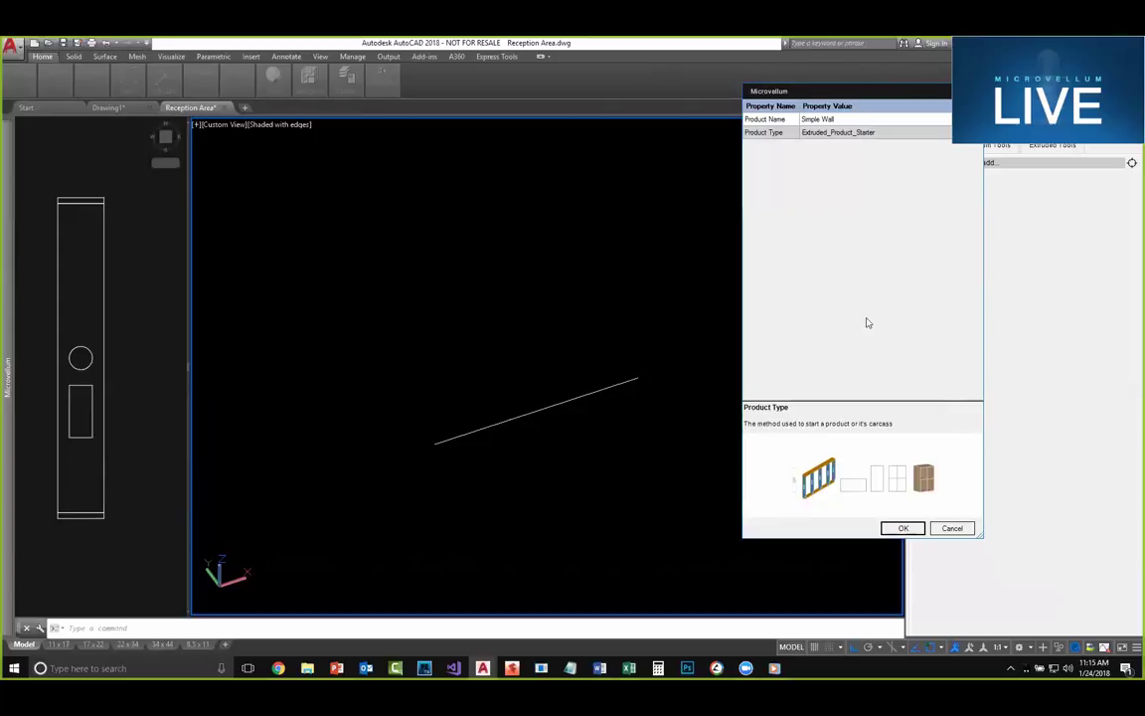
left_click(900, 530)
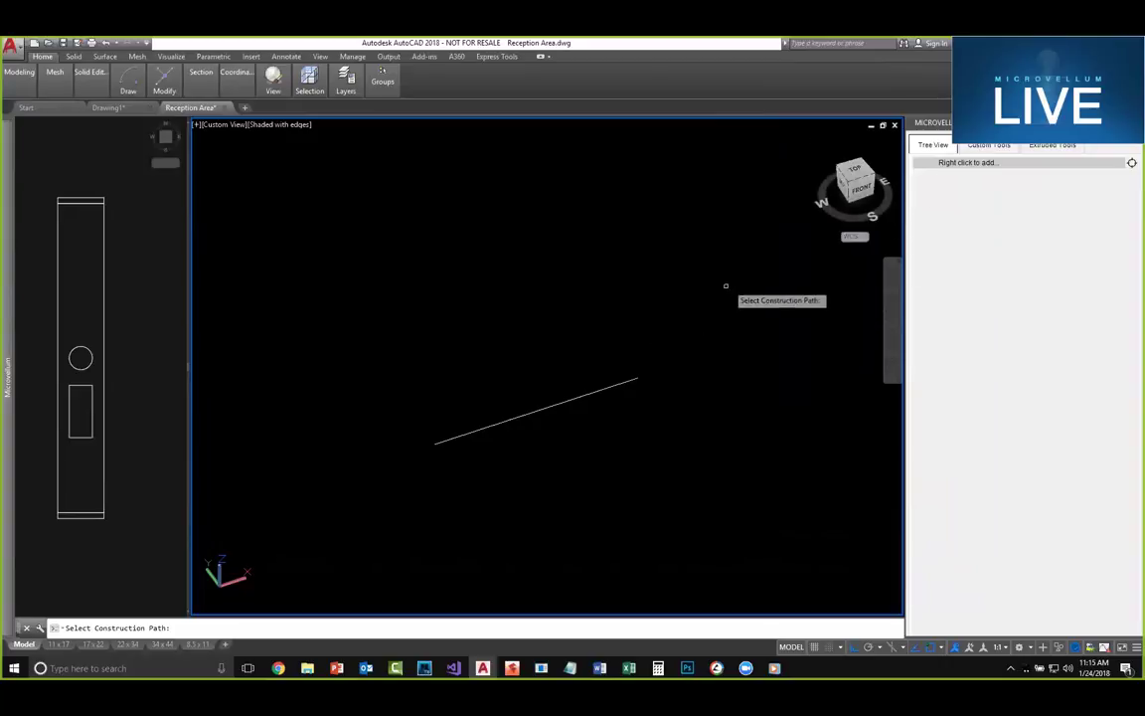
left_click(621, 381)
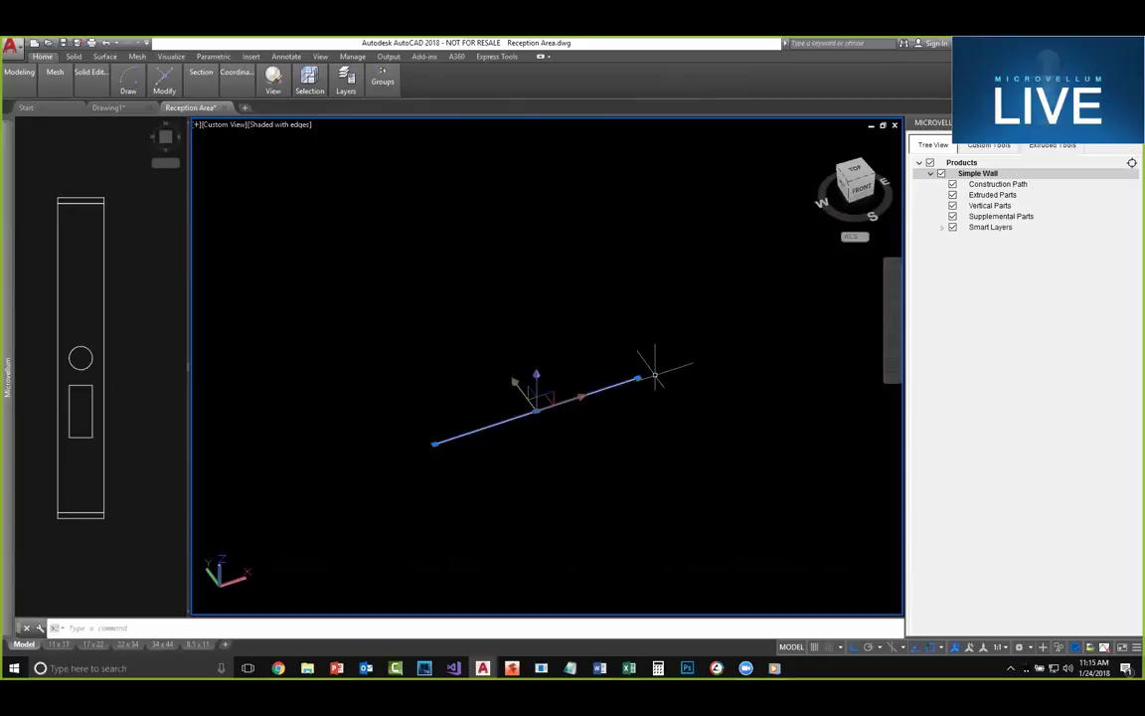
Step: Start adding extruded parts to Simple Wall from all the profile shapes in the 2D viewport
left_click(983, 185)
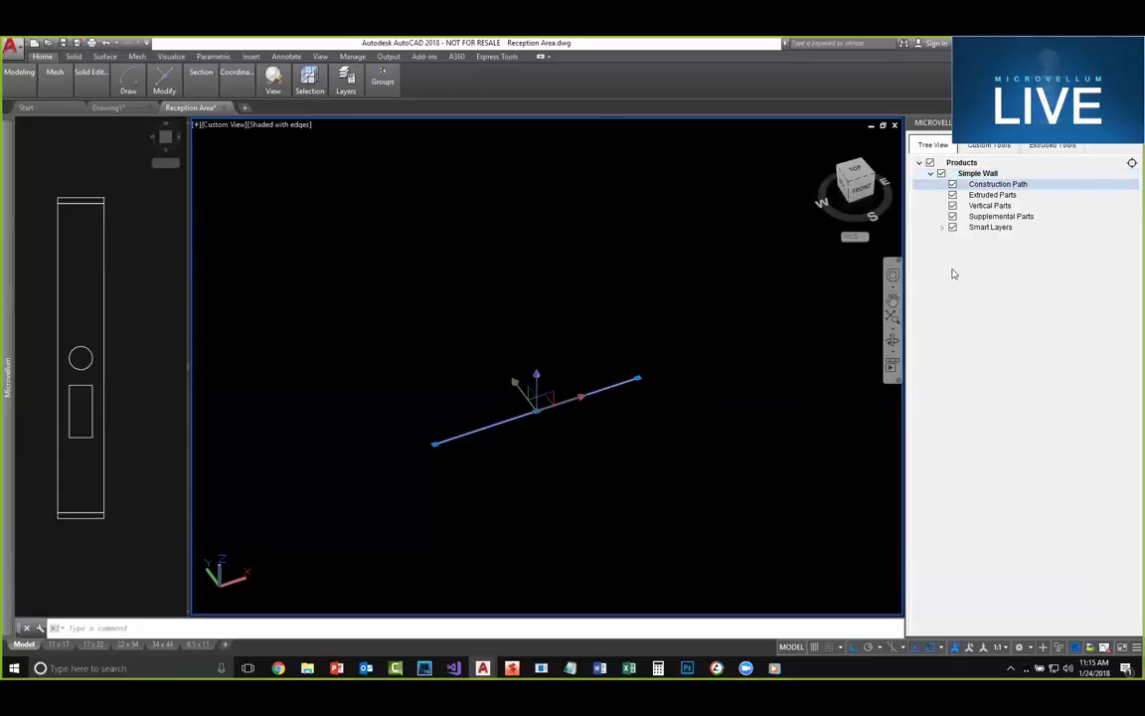
left_click(1000, 195)
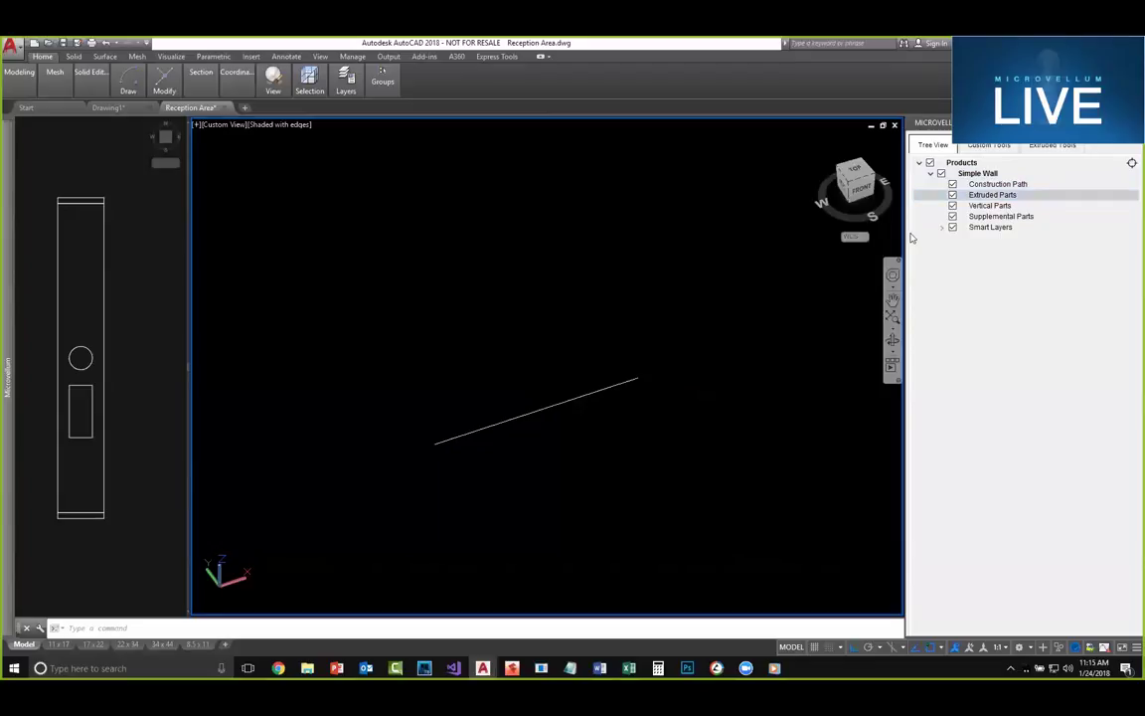
right_click(997, 200)
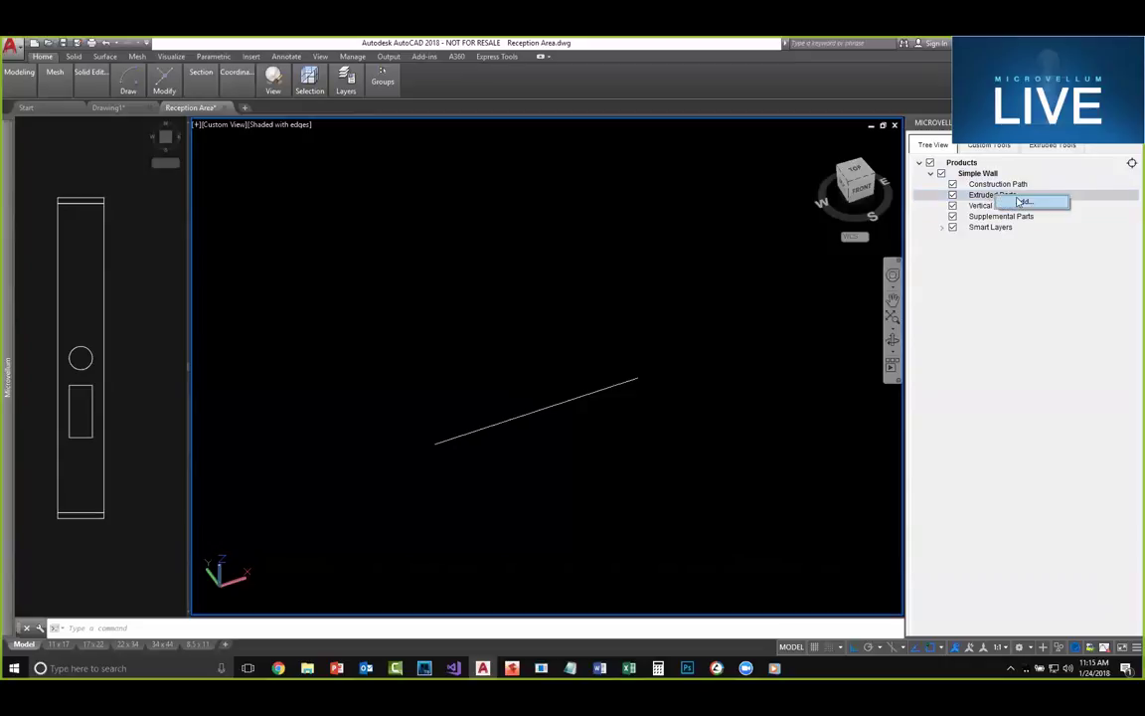
left_click(1023, 202)
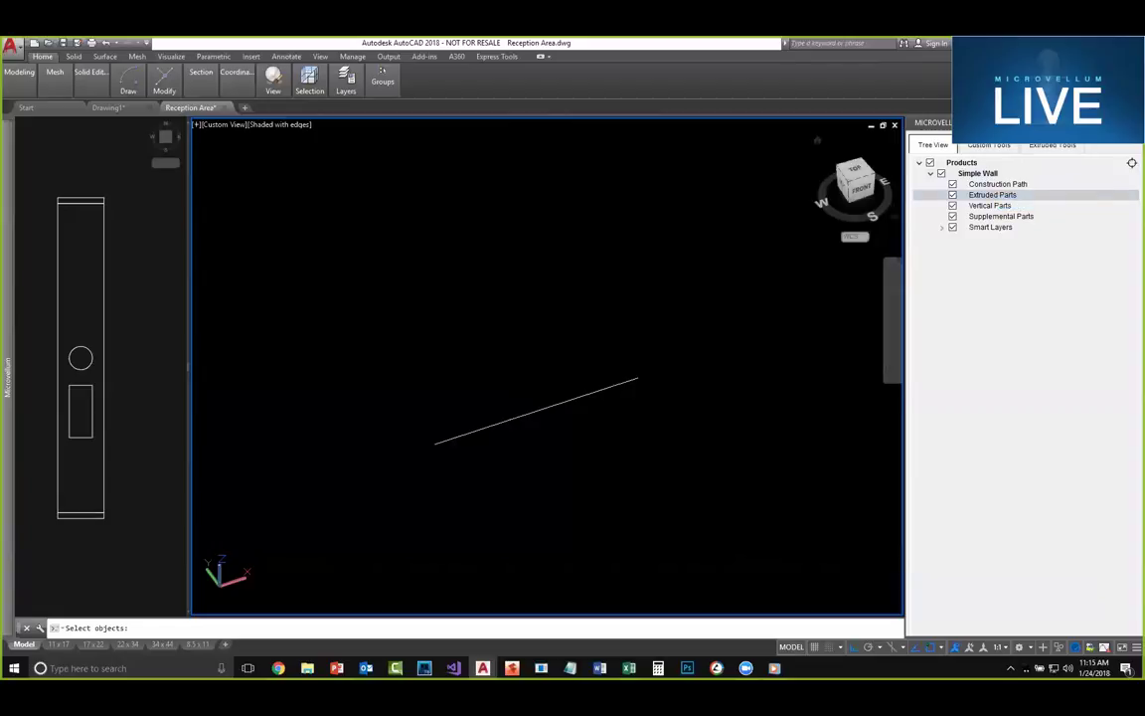
left_click(127, 532)
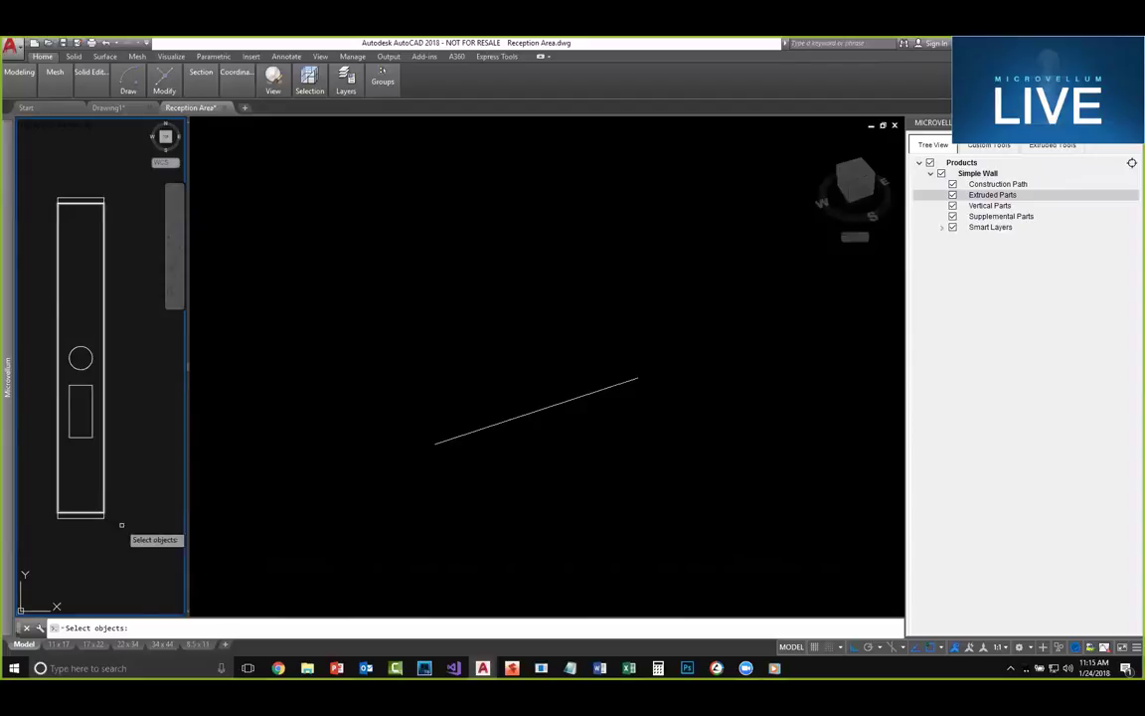
left_click(127, 534)
left_click(55, 167)
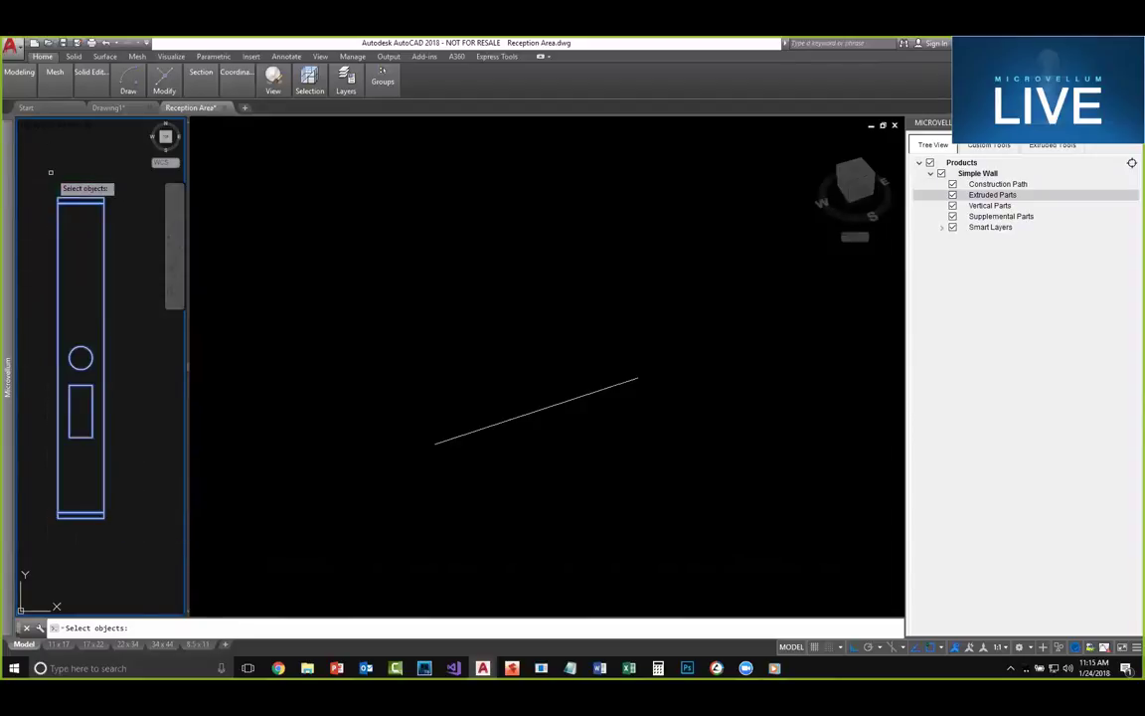
key("Return")
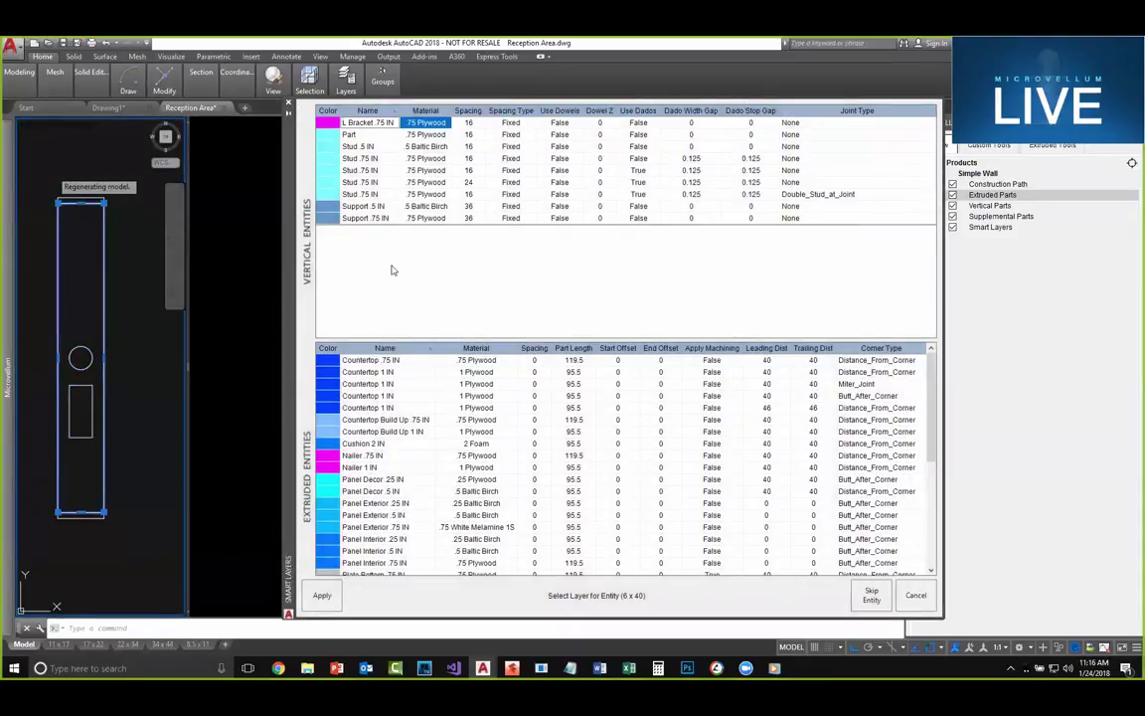
Step: Examine the vertical and extruded smart layers and the properties offered for a new vertical layer
left_click_drag(293, 222, 277, 205)
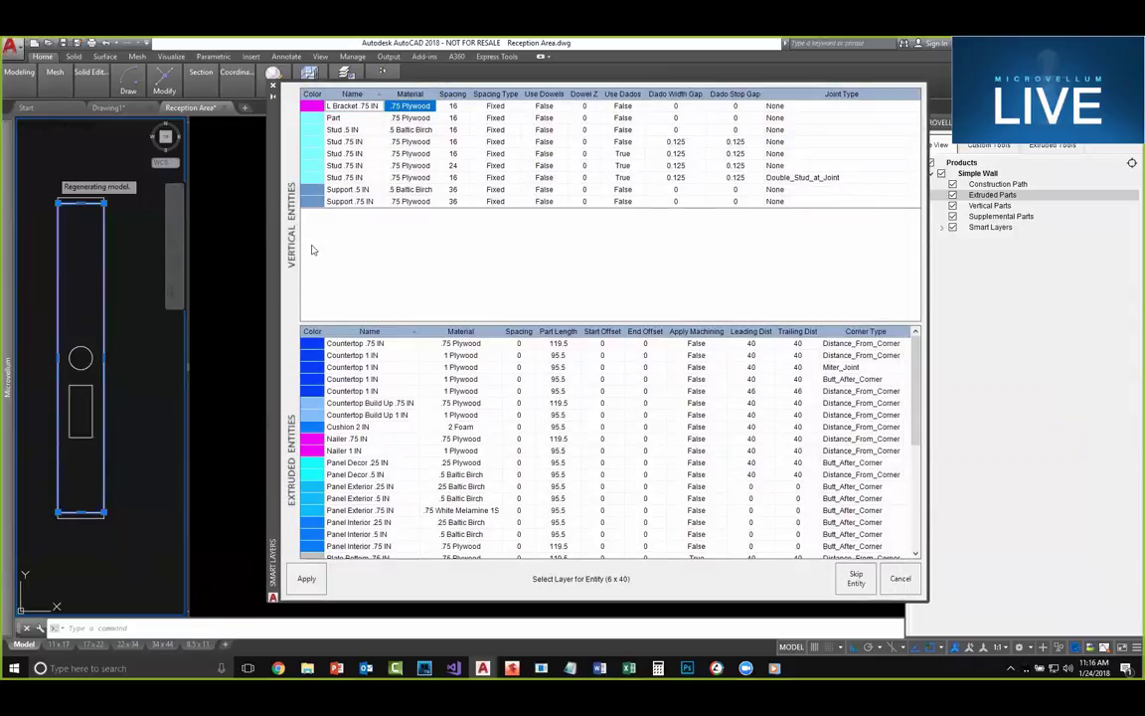
scroll(368, 381, "down", 8)
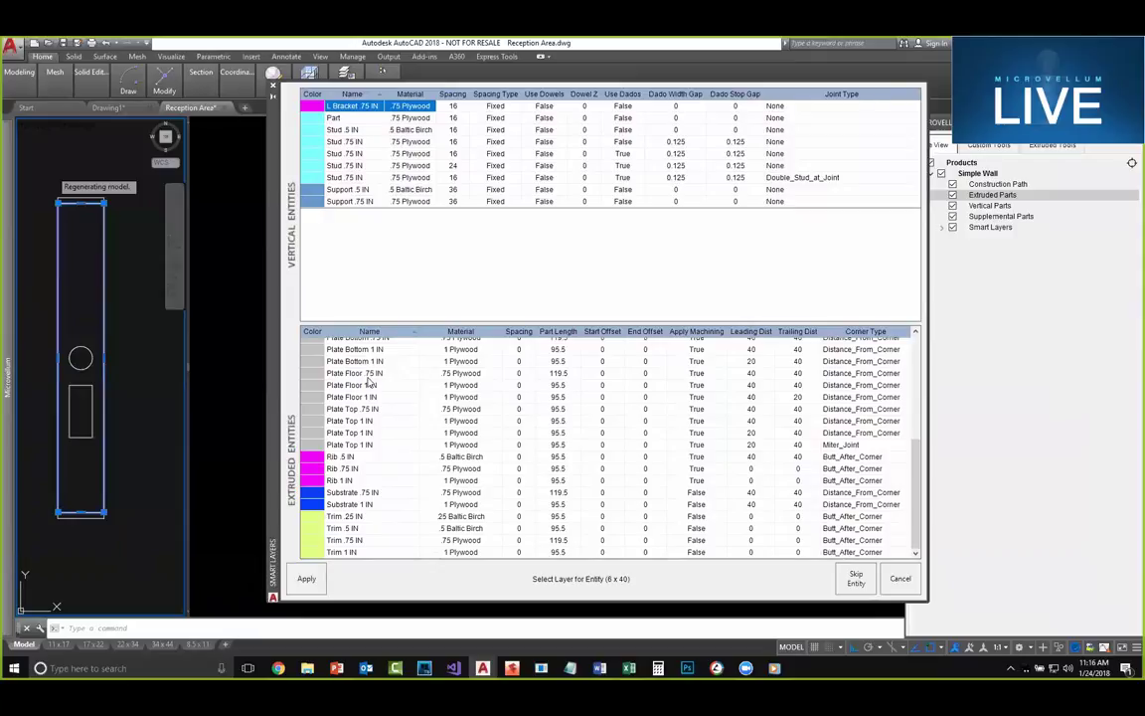
scroll(369, 381, "up", 8)
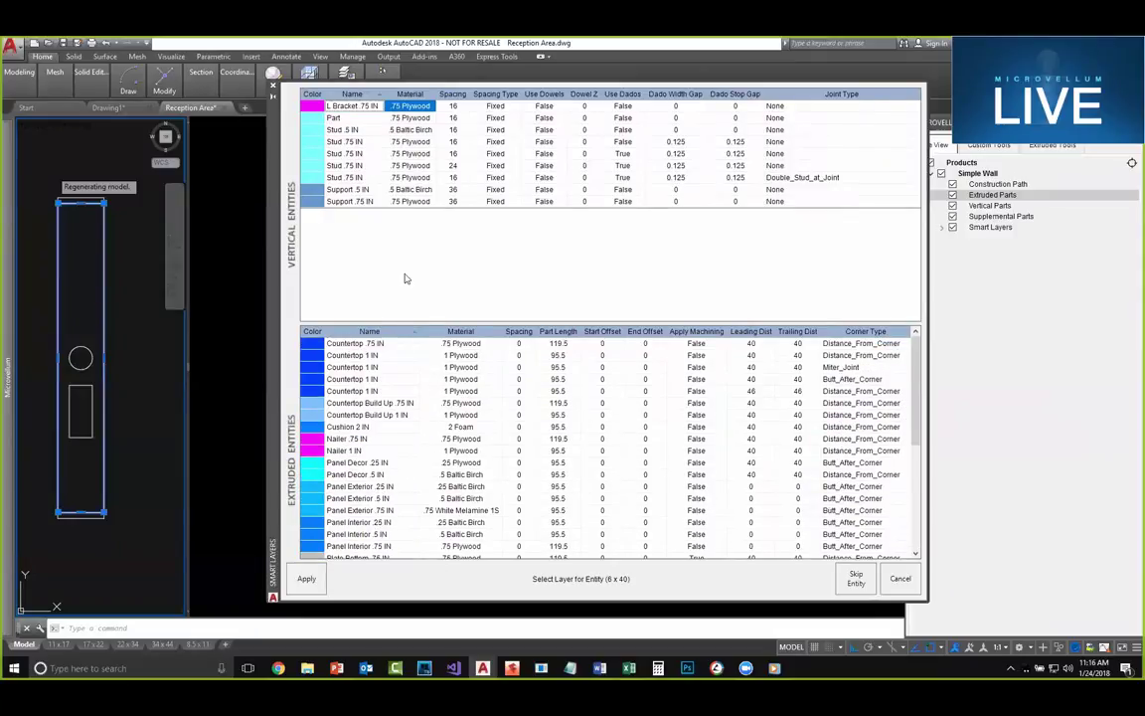
right_click(465, 231)
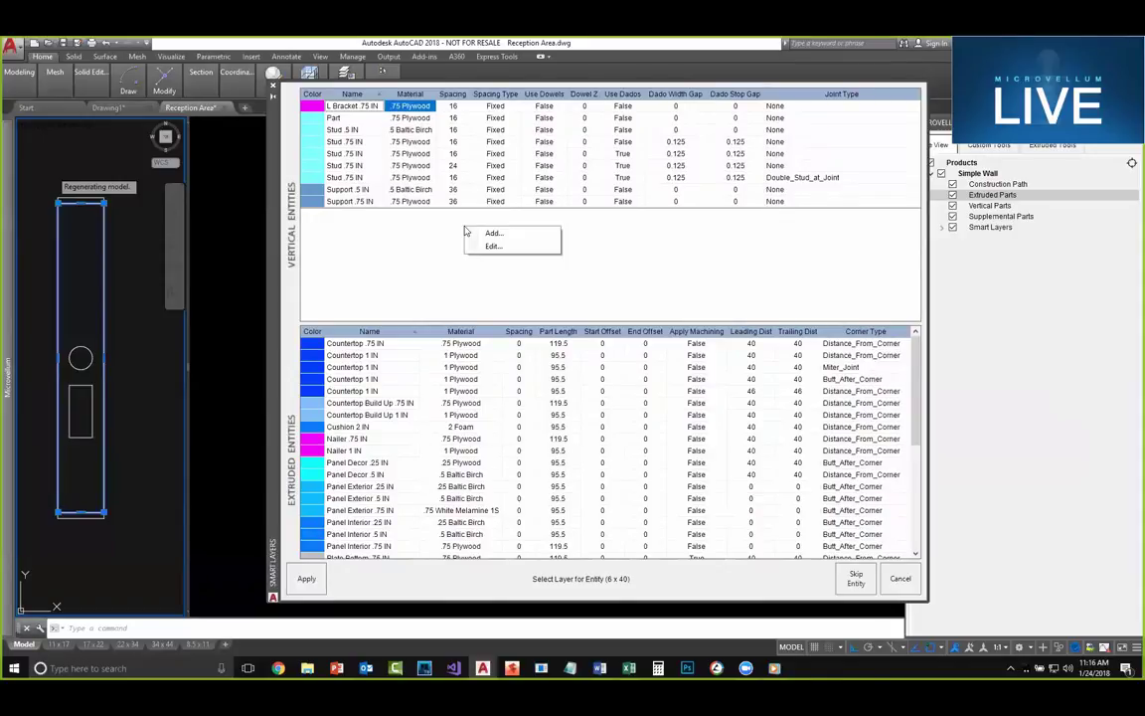
left_click(404, 254)
right_click(453, 245)
left_click(481, 255)
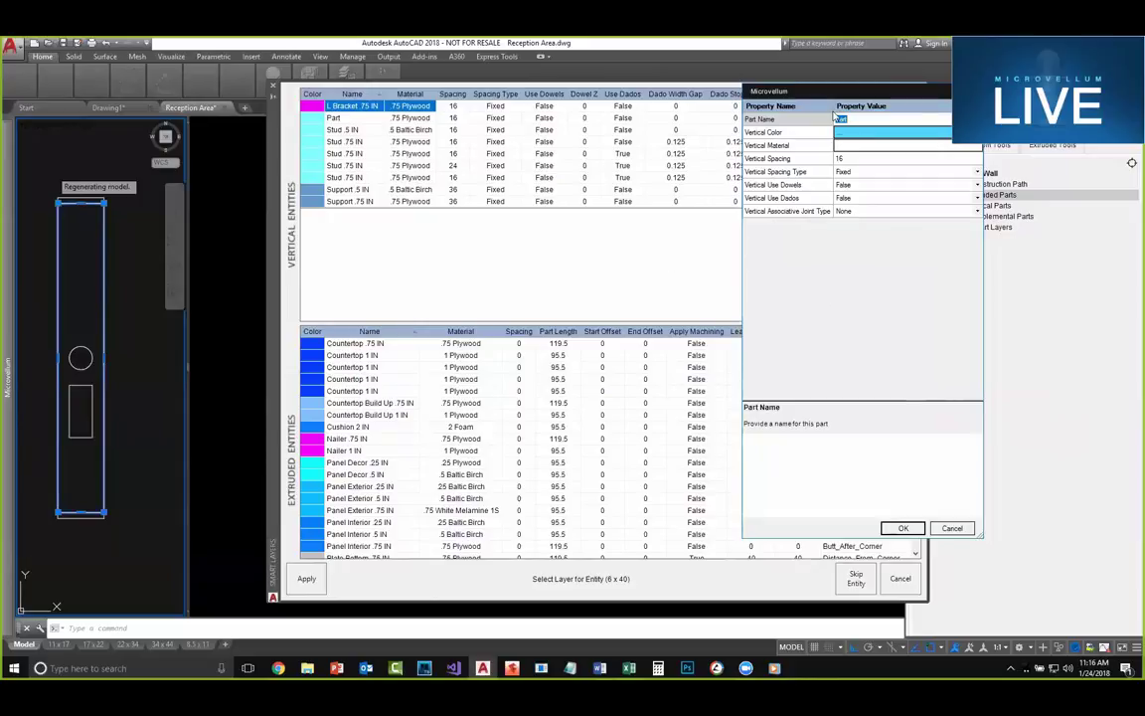
left_click(951, 528)
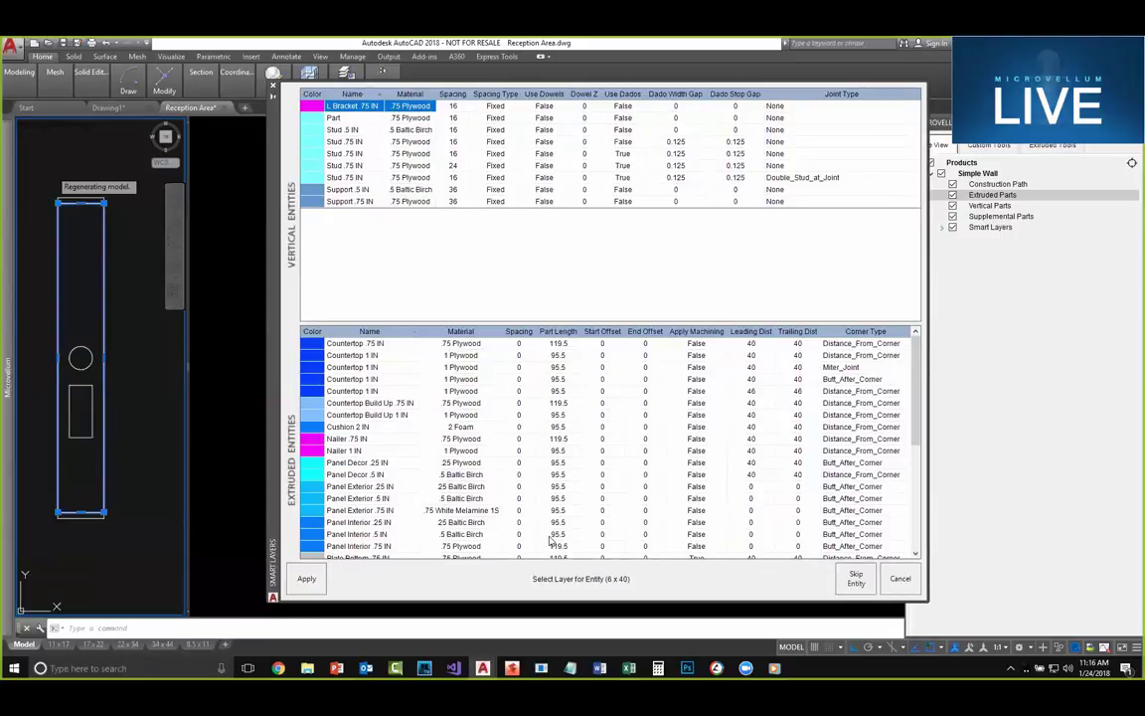
Step: Assign the tall rectangle to the vertical layer Stud .75 IN with 16 spacing and the Double_Stud_at_Joint joint type
key("Right")
left_click(413, 178)
double_click(412, 179)
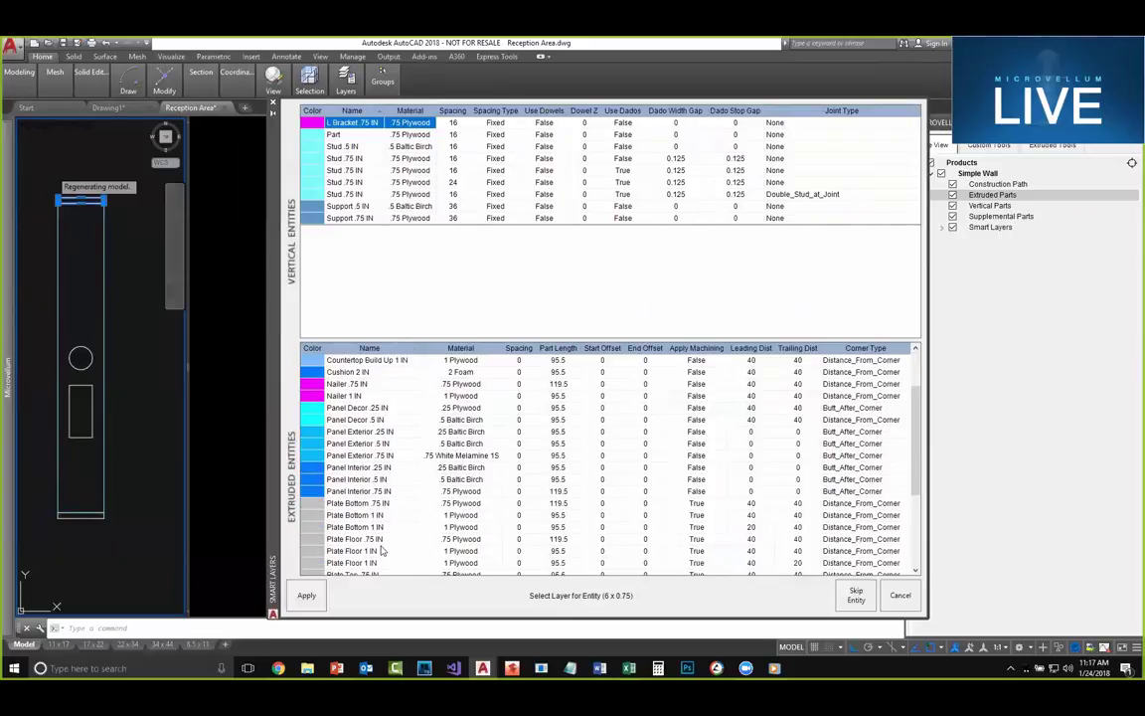
Step: Assign the thin top rectangle to the Plate Top .75 IN layer and the thin bottom one to Plate Bottom .75 IN
scroll(368, 551, "down", 1)
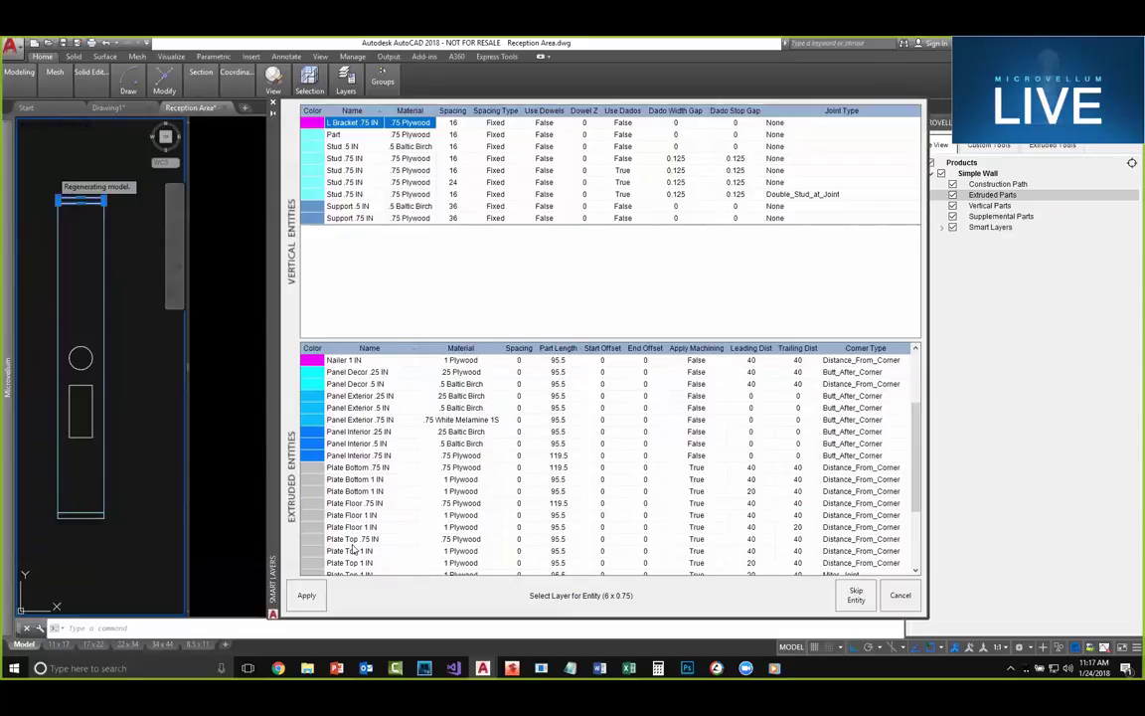
scroll(358, 550, "down", 1)
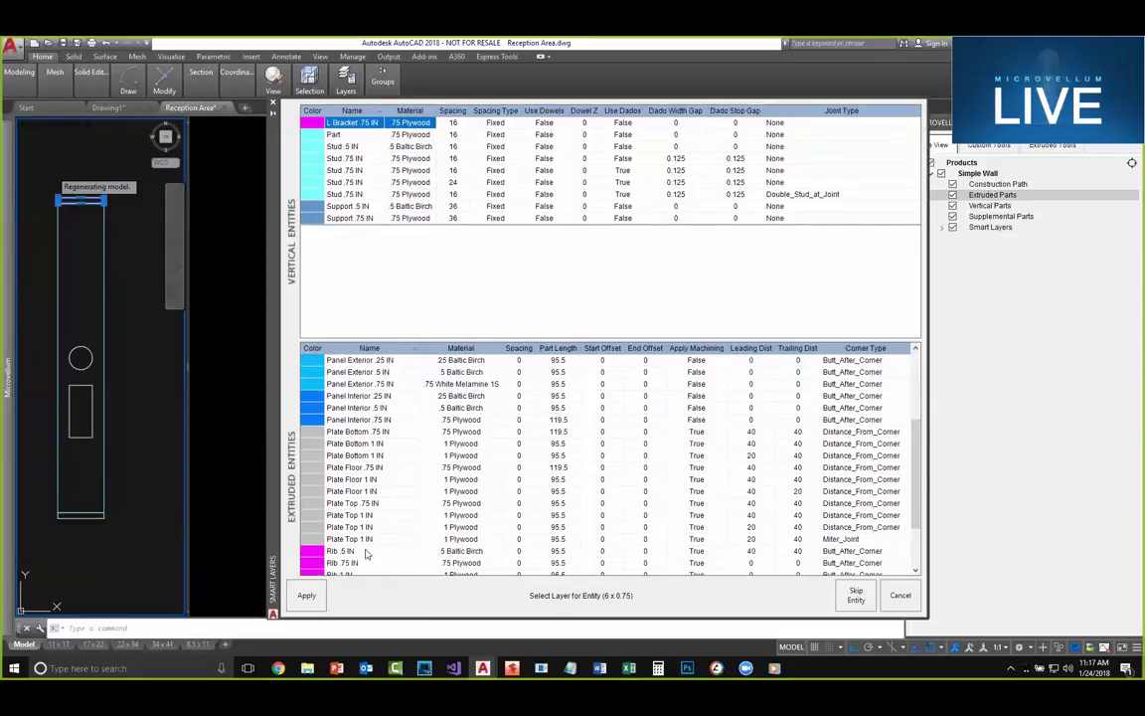
left_click(367, 504)
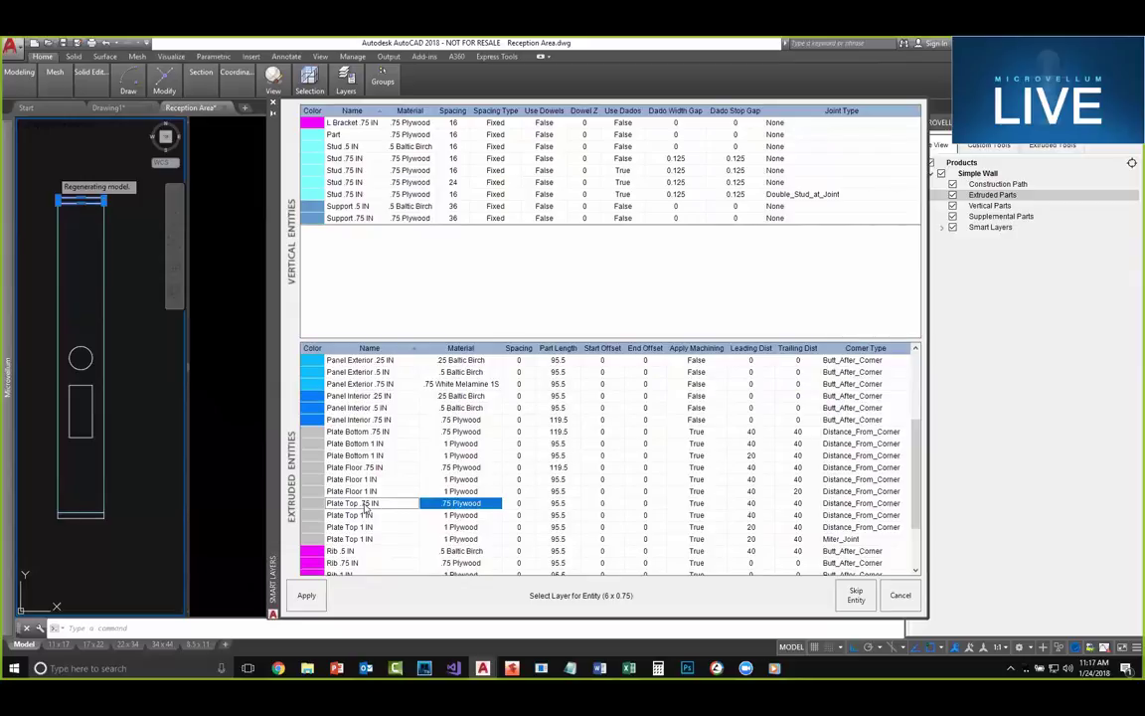
double_click(366, 506)
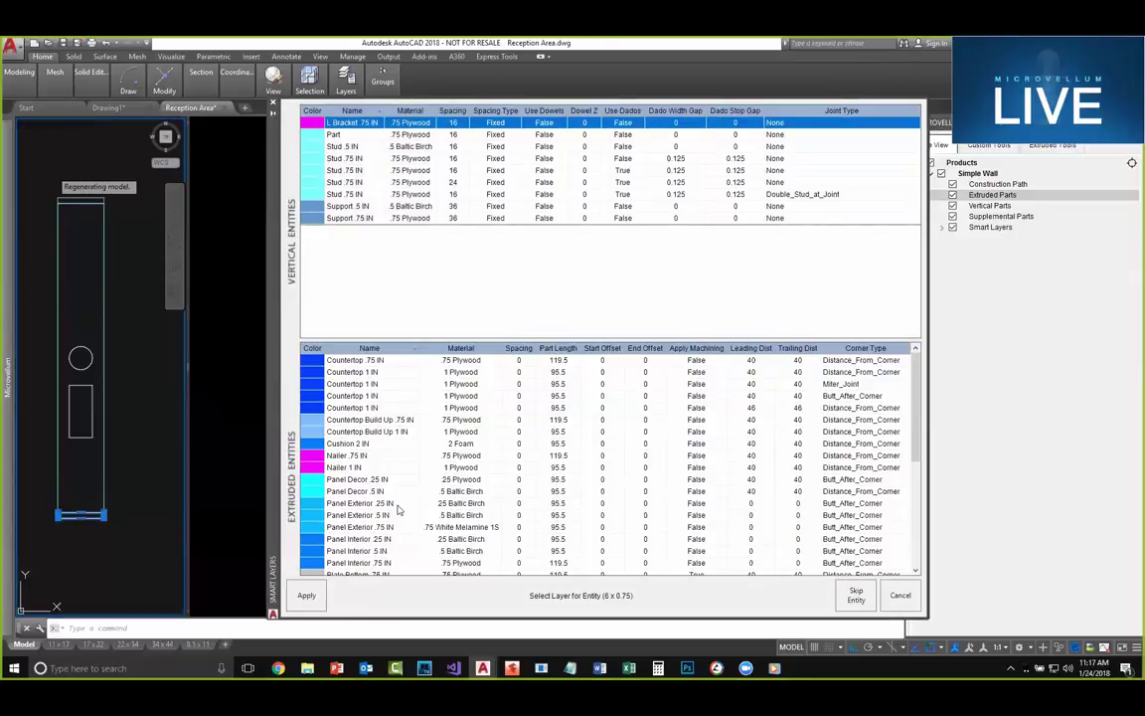
scroll(394, 542, "down", 2)
scroll(394, 542, "down", 1)
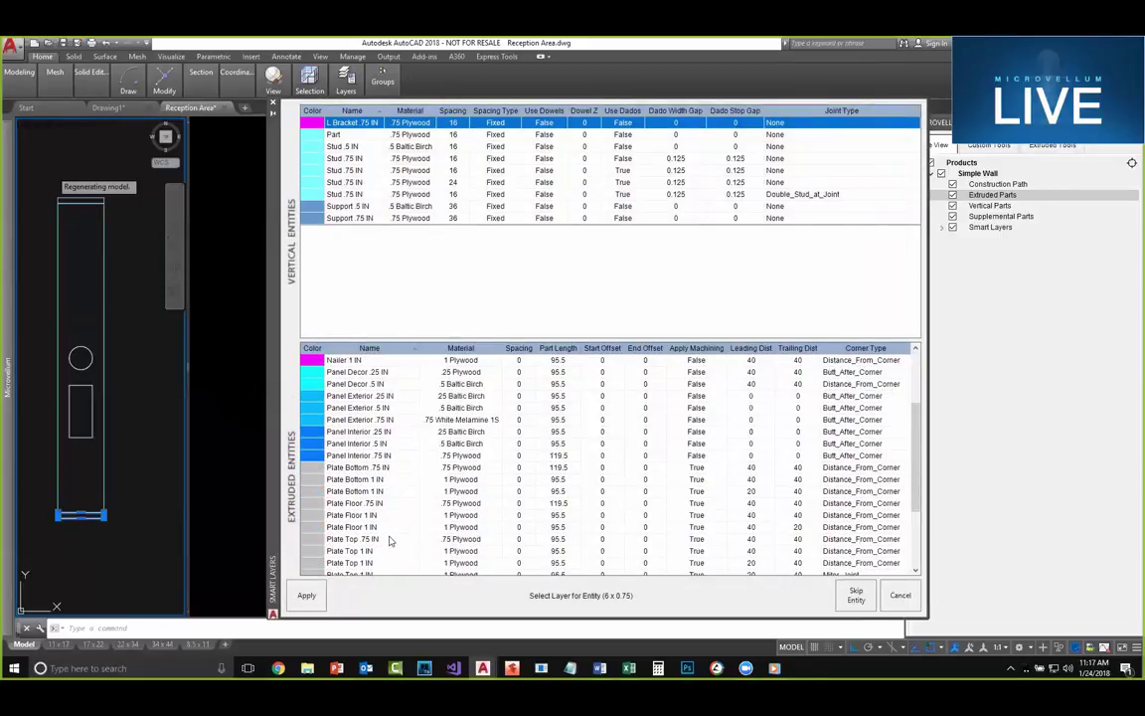
double_click(368, 469)
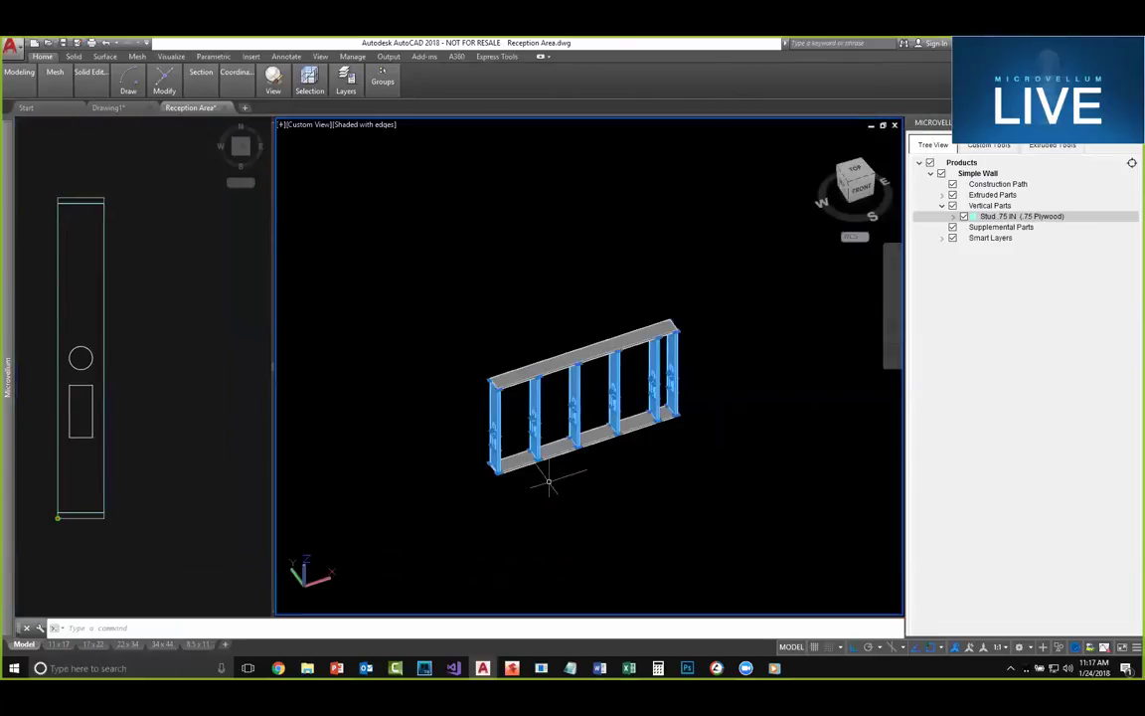
Step: Examine the generated wall's studs, cutouts and plates in 3D alongside the 2D profile
middle_click_drag(549, 481, 501, 386, "shift")
scroll(542, 397, "up", 3)
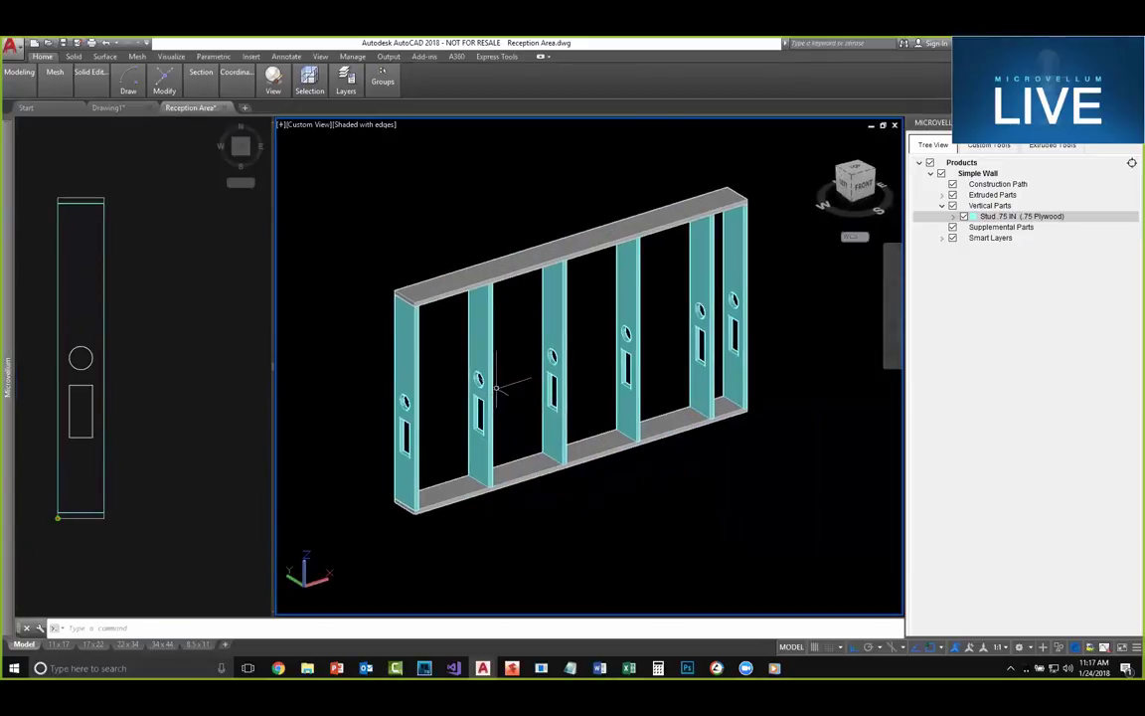
left_click(184, 412)
mouse_move(158, 407)
middle_mouse_down()
mouse_move(209, 403)
mouse_move(204, 432)
middle_mouse_up()
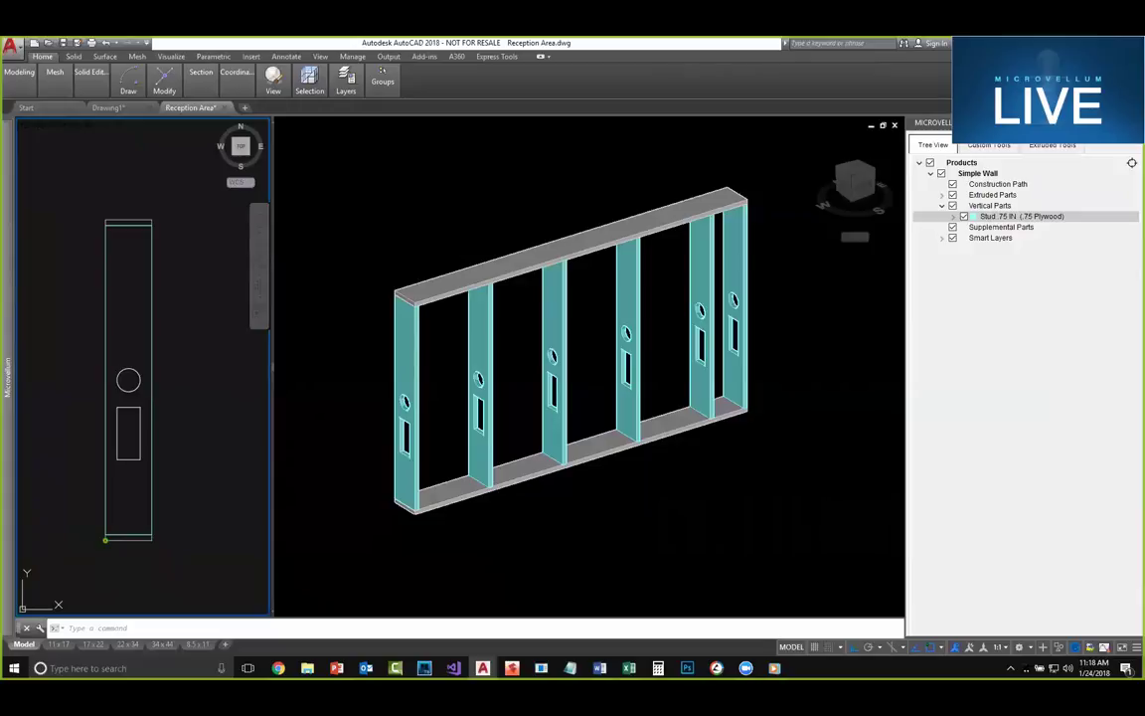
left_click(981, 350)
left_click(762, 366)
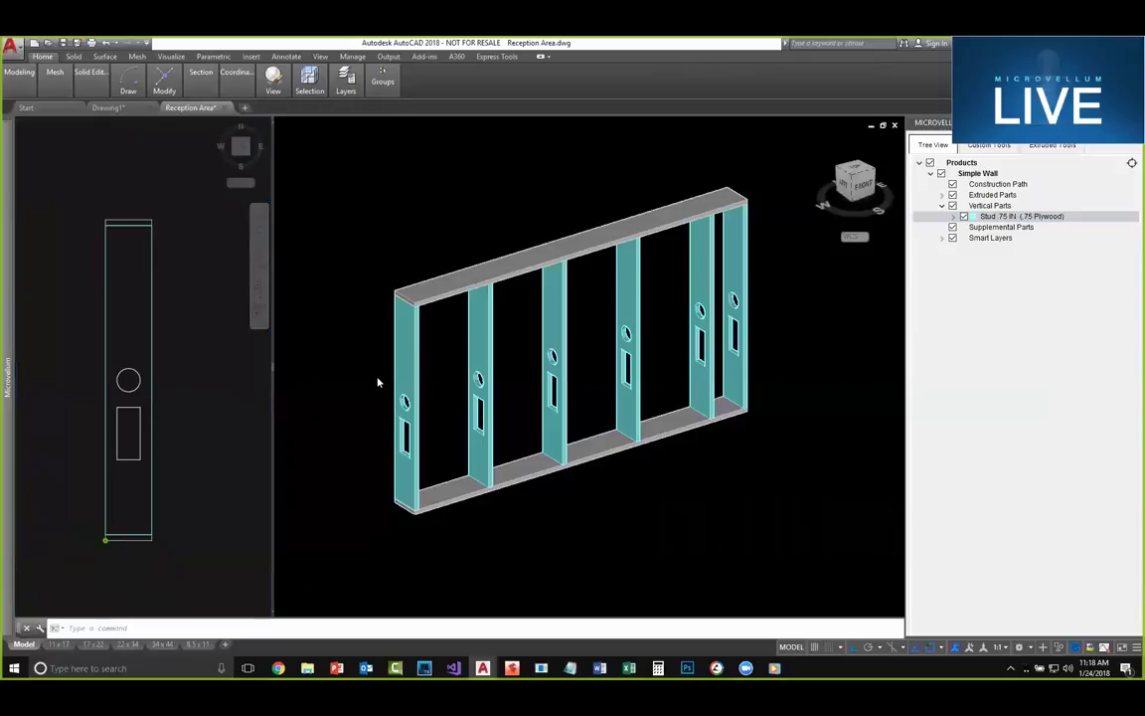
middle_click_drag(370, 393, 390, 378)
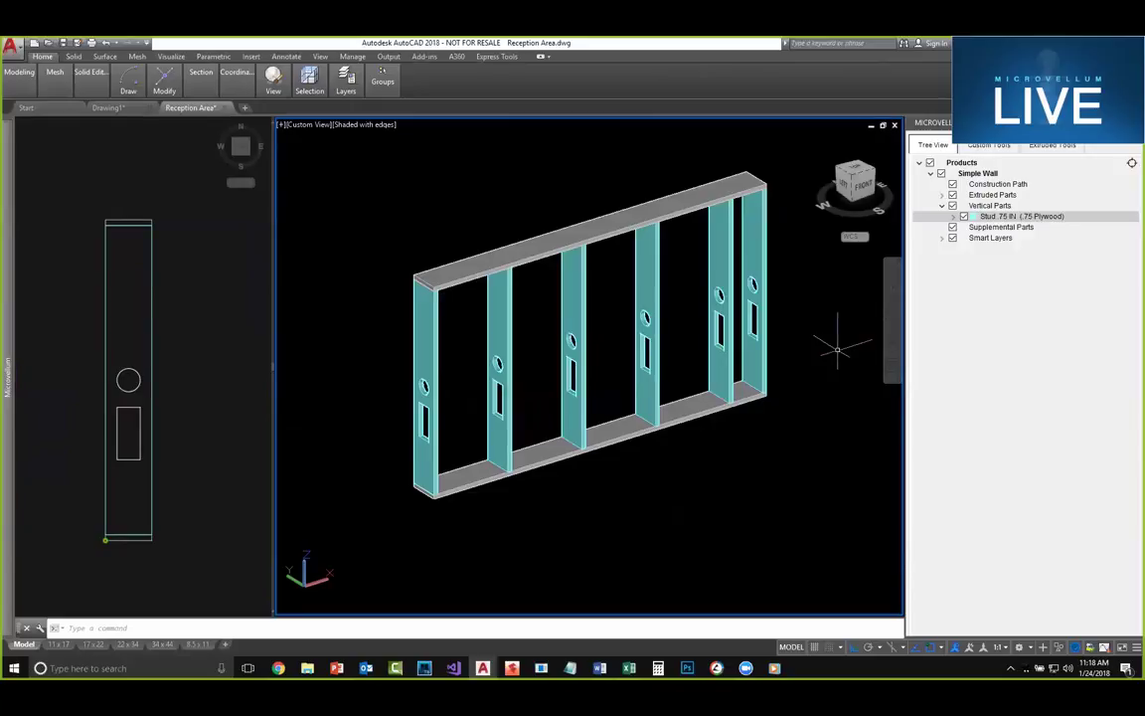
left_click(1094, 218)
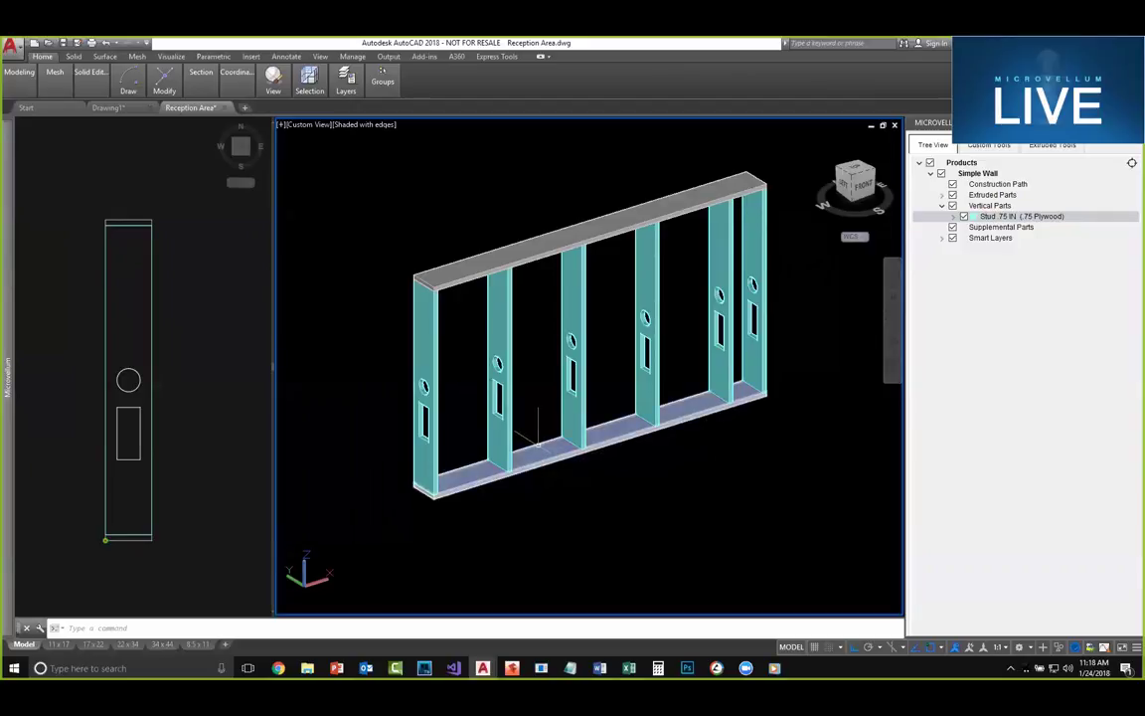
left_click(972, 216)
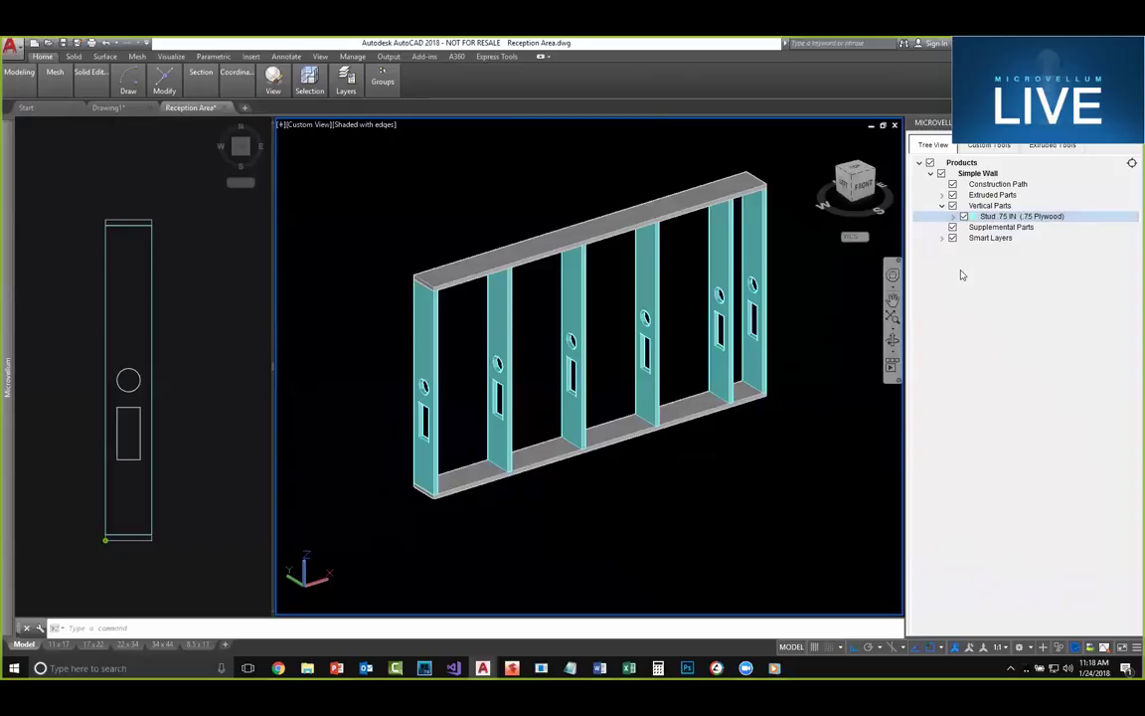
left_click(713, 426)
left_click(680, 502)
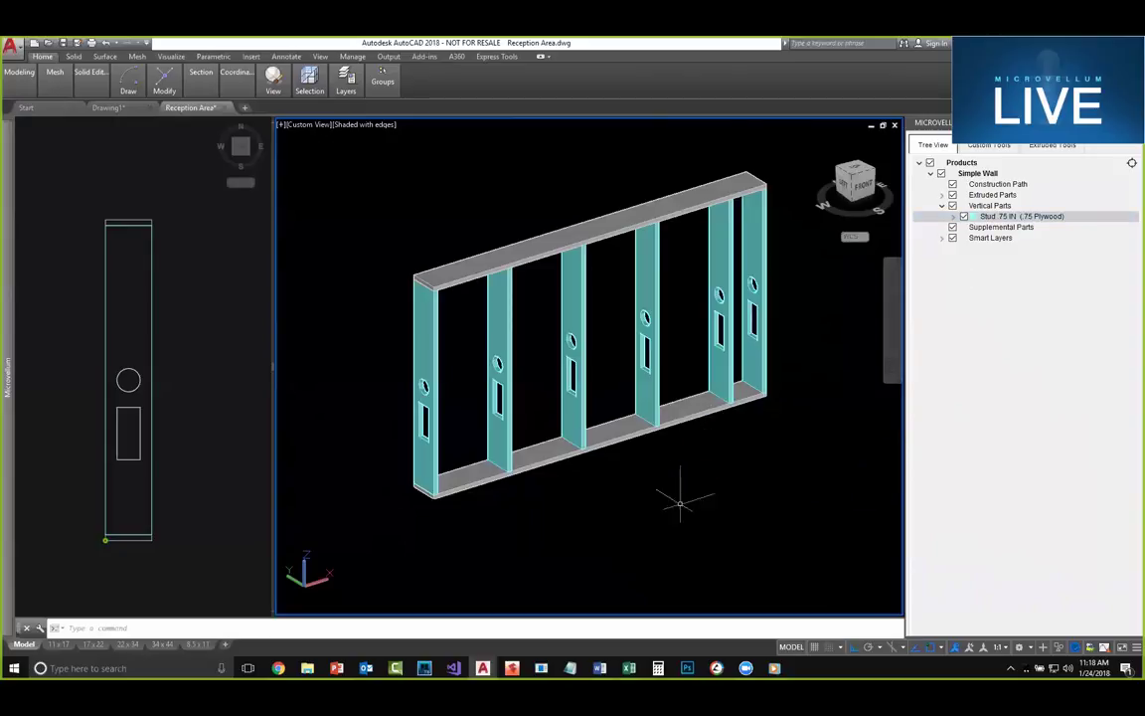
middle_click_drag(670, 442, 672, 453)
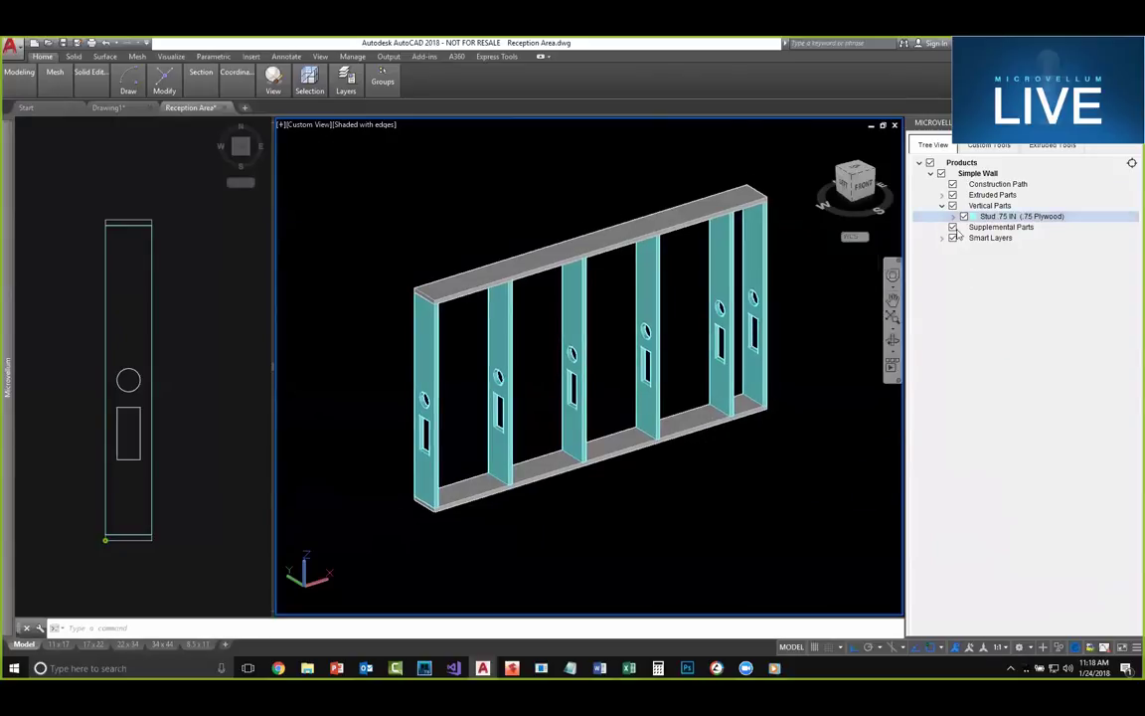
middle_click_drag(607, 426, 612, 381)
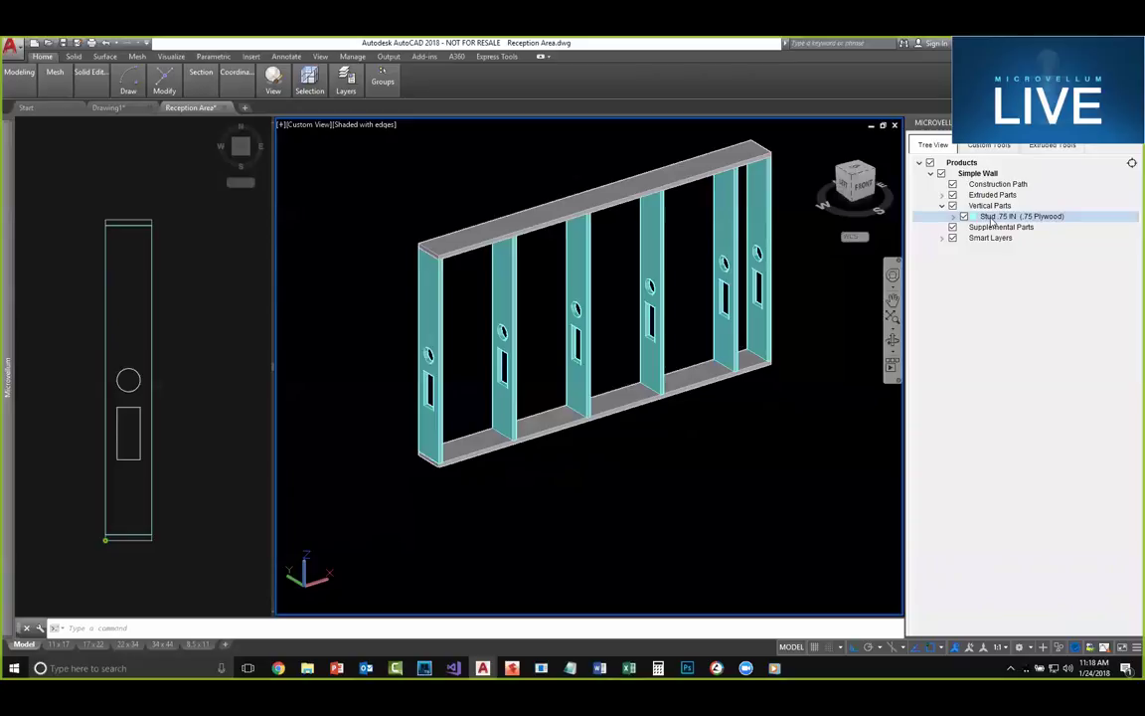
middle_click_drag(705, 417, 685, 443)
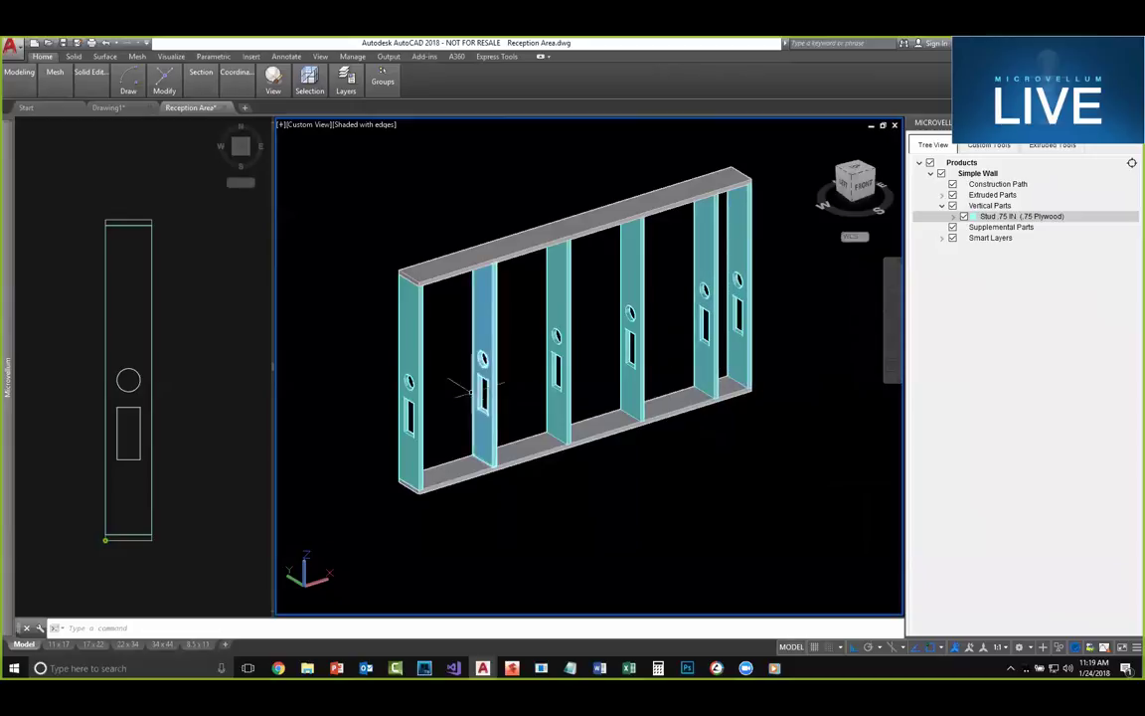
Step: Set the vertical spacing of the Stud .75 IN part to 24
right_click(992, 217)
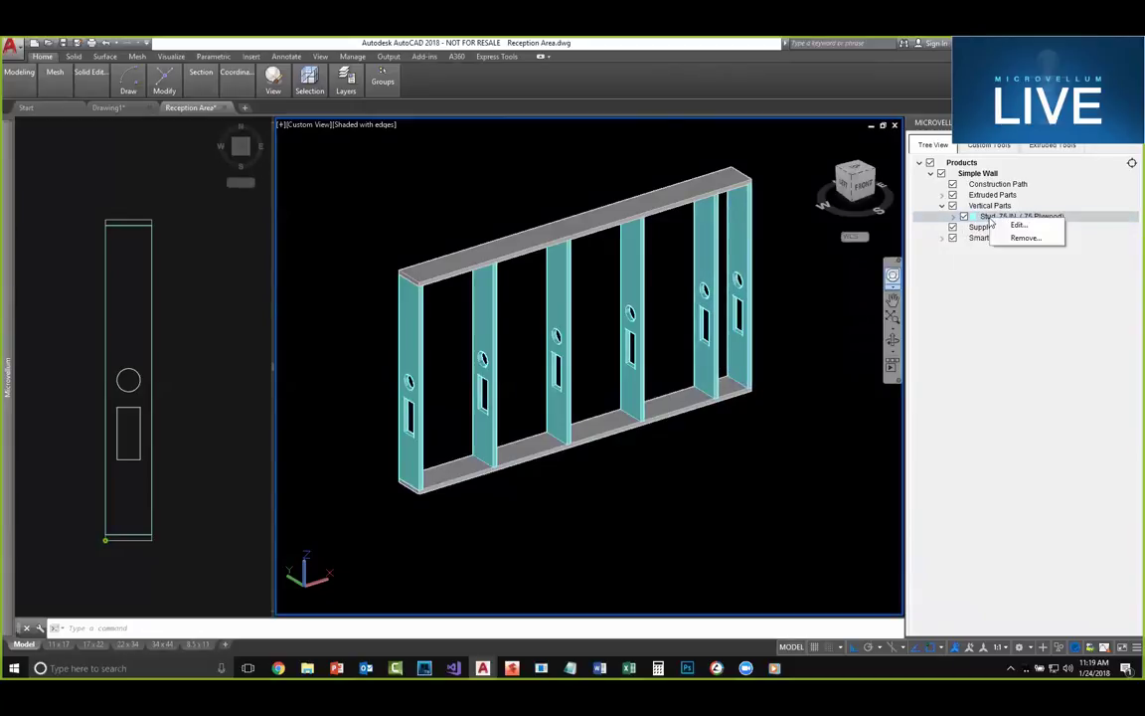
left_click(1007, 225)
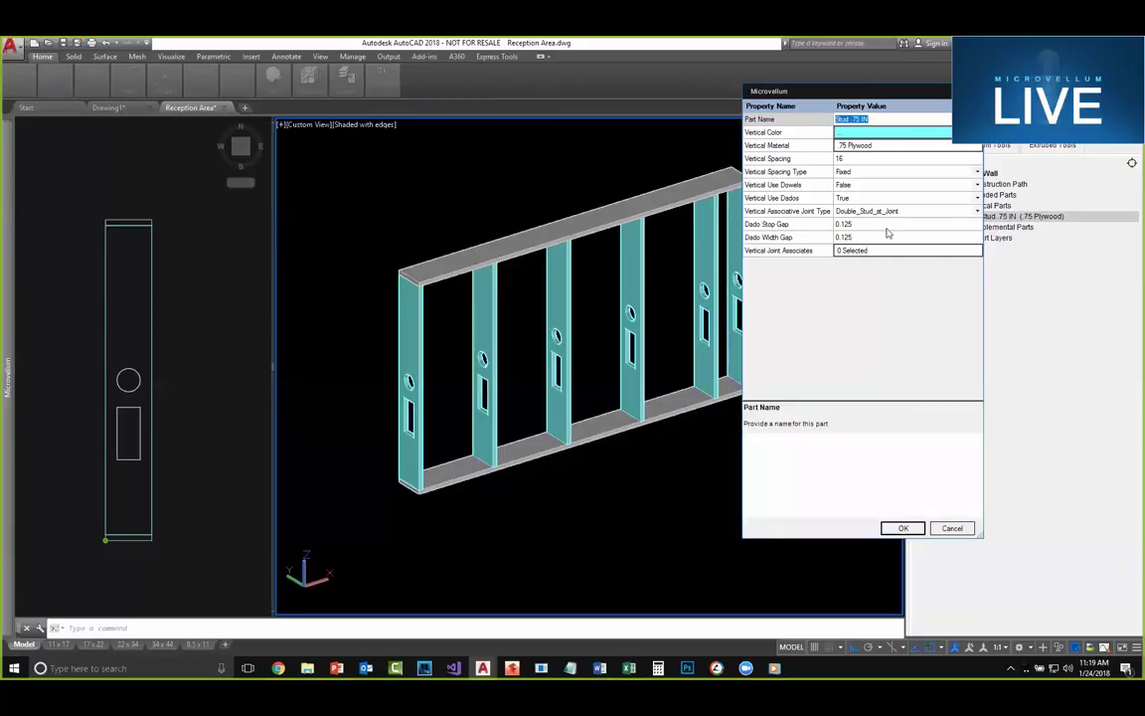
left_click(863, 160)
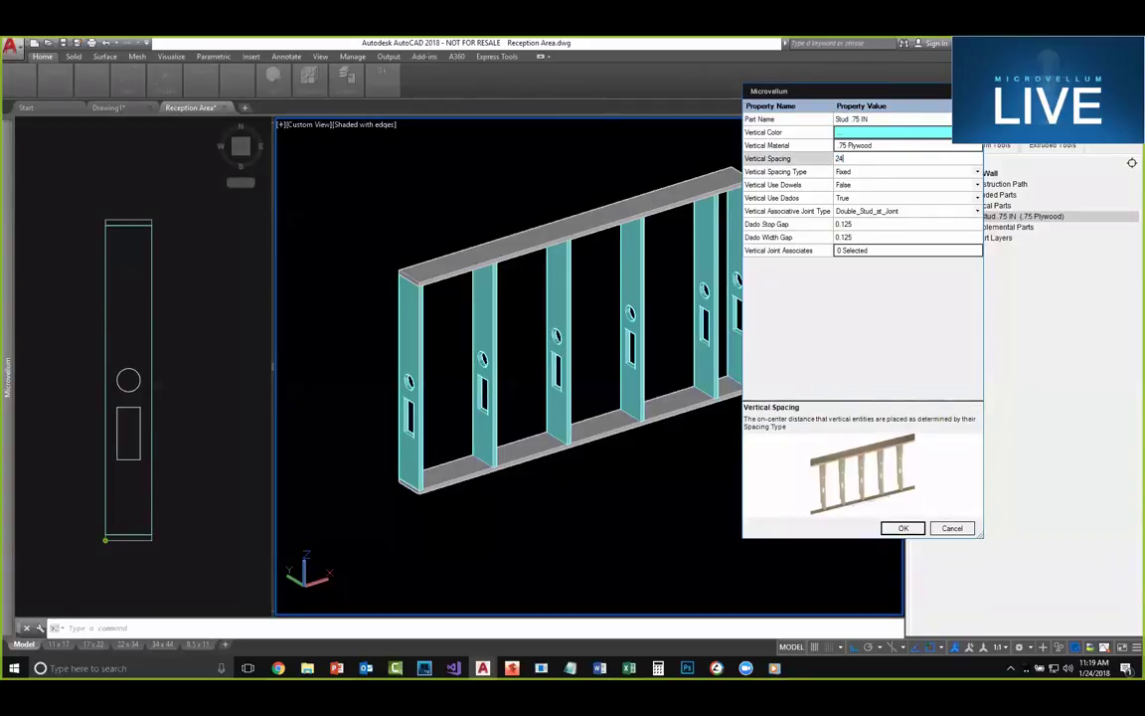
left_click(903, 528)
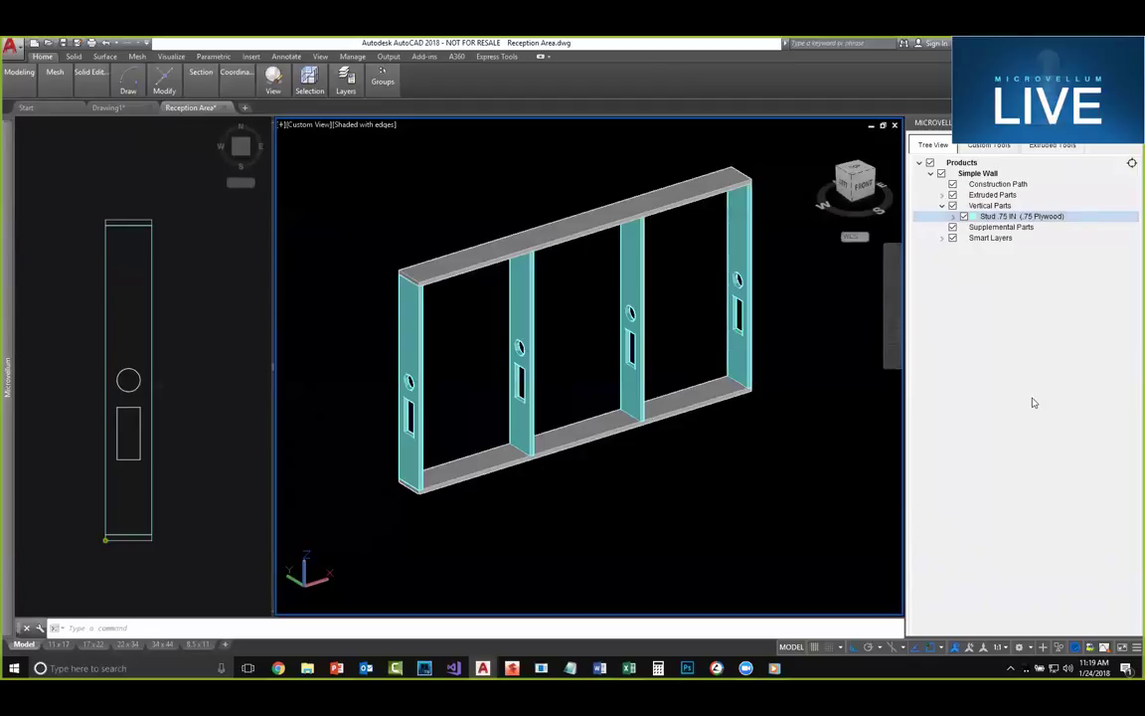
Step: Set the Stud .75 IN part's vertical spacing to 16 and its spacing type to Equal_Distance
right_click(1018, 216)
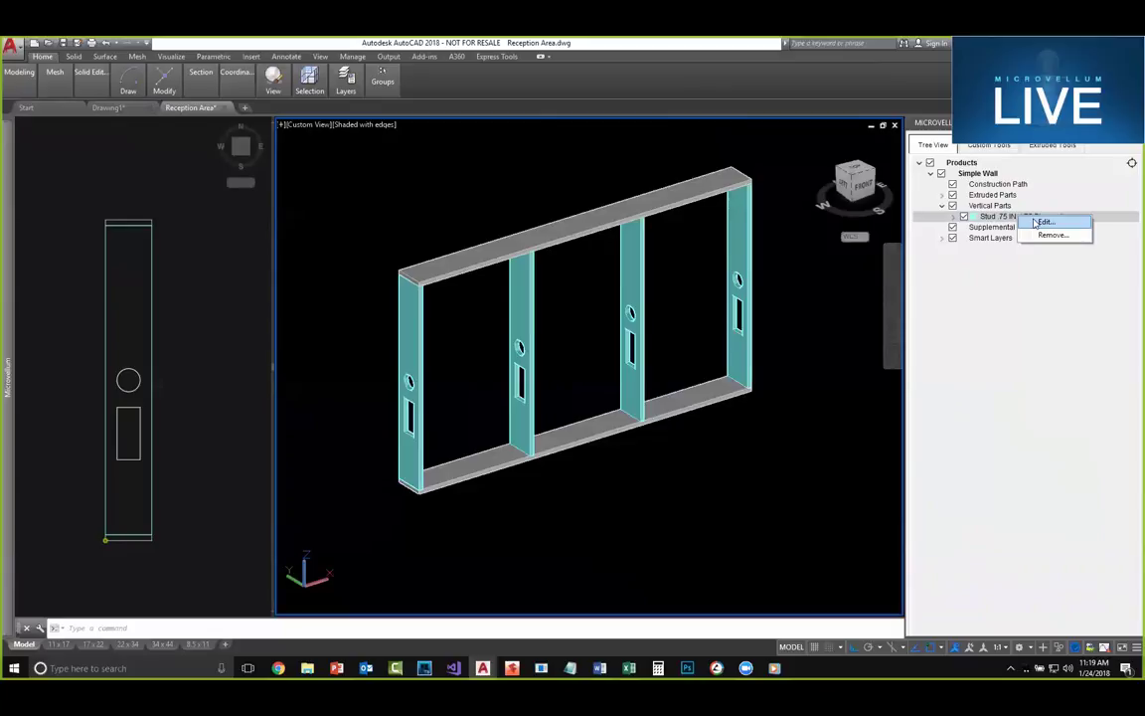
left_click(1037, 222)
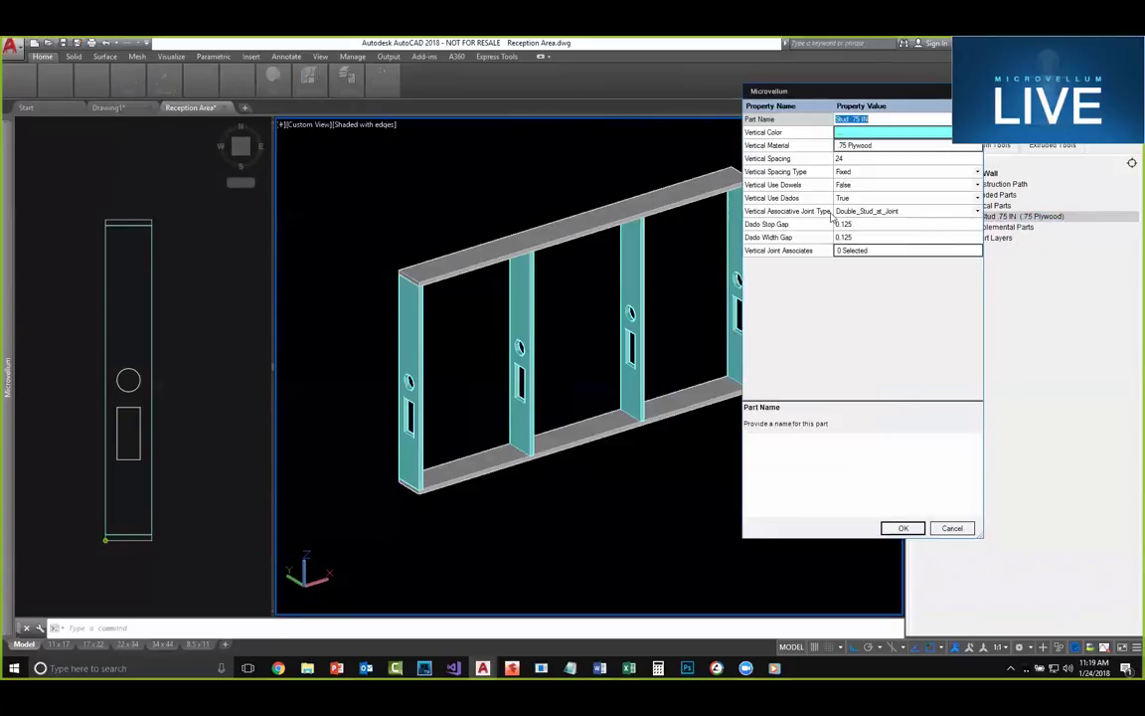
left_click(856, 159)
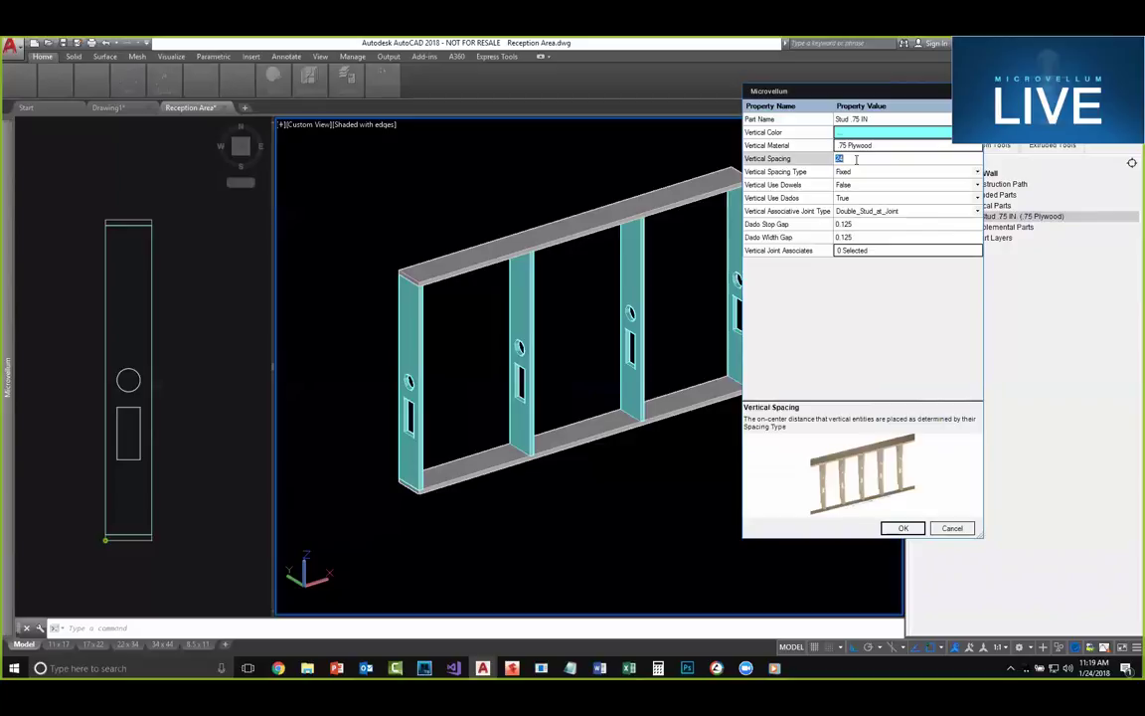
type("16")
left_click(977, 172)
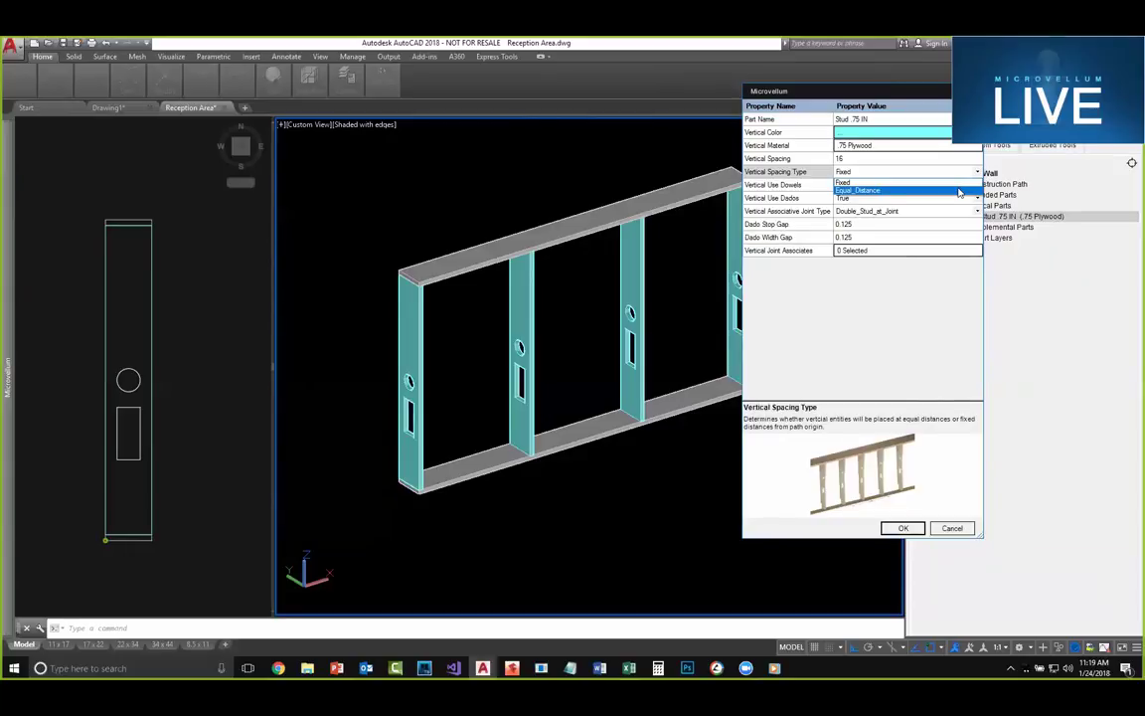
left_click(960, 191)
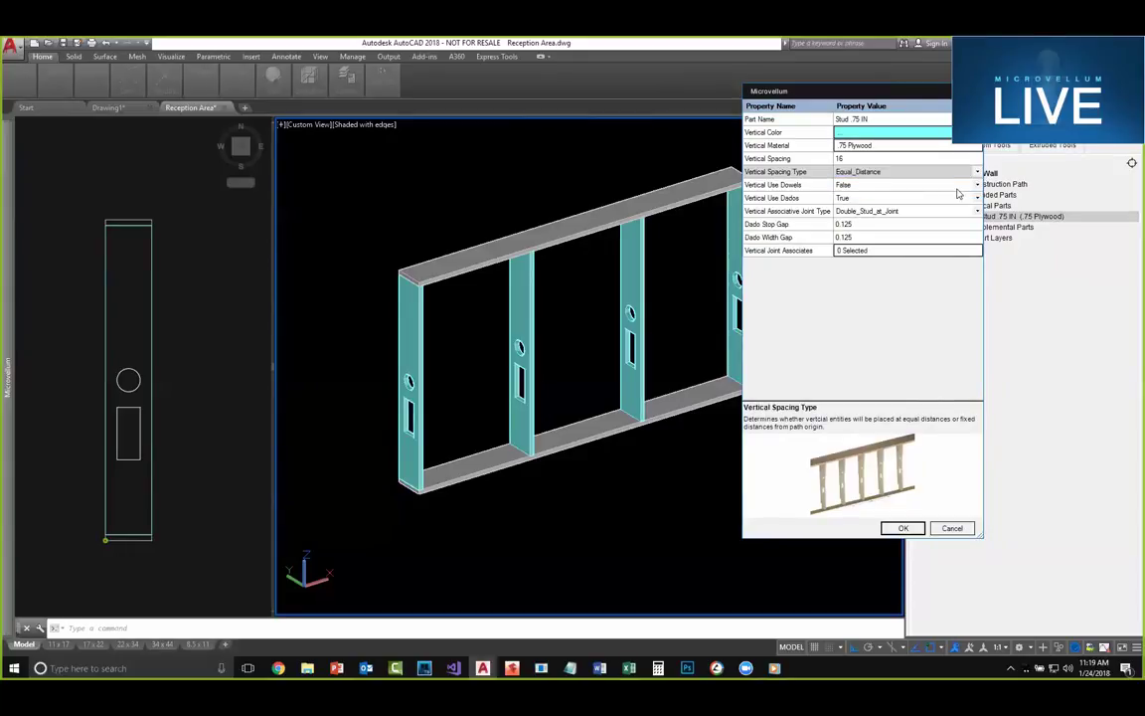
left_click(901, 528)
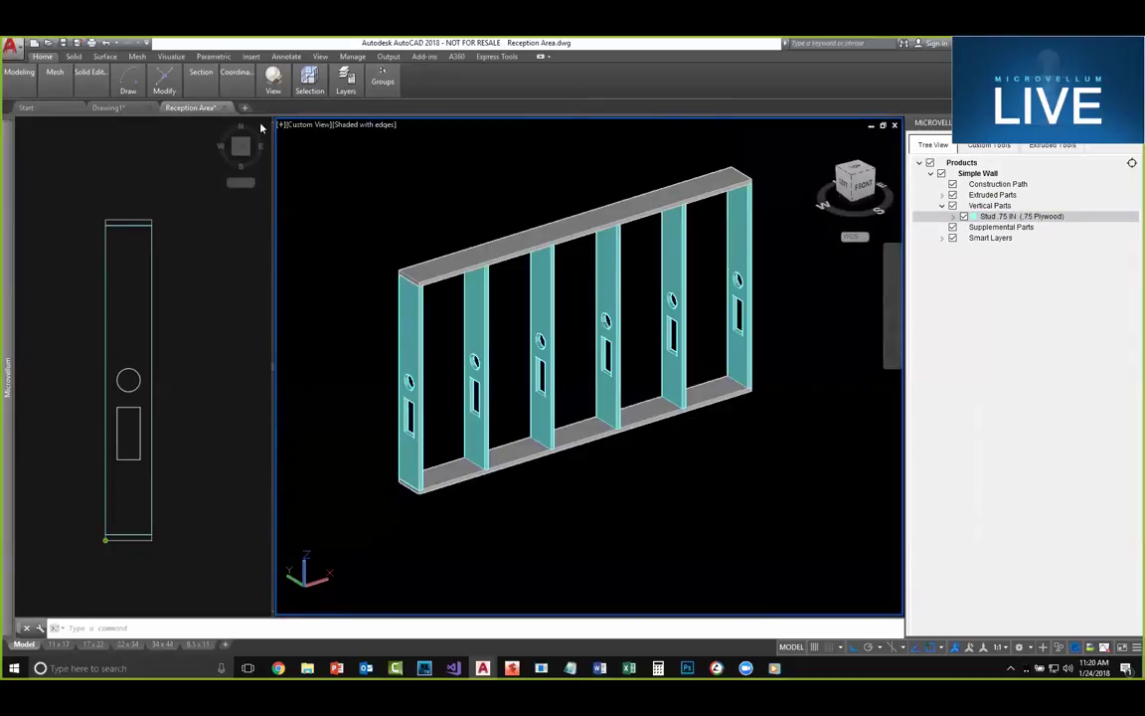
Step: Inspect the regenerated wall in 3D and list the individual sections of the Stud .75 IN vertical part
middle_click_drag(608, 425, 500, 413, "shift")
scroll(562, 389, "down", 2)
scroll(528, 406, "up", 2)
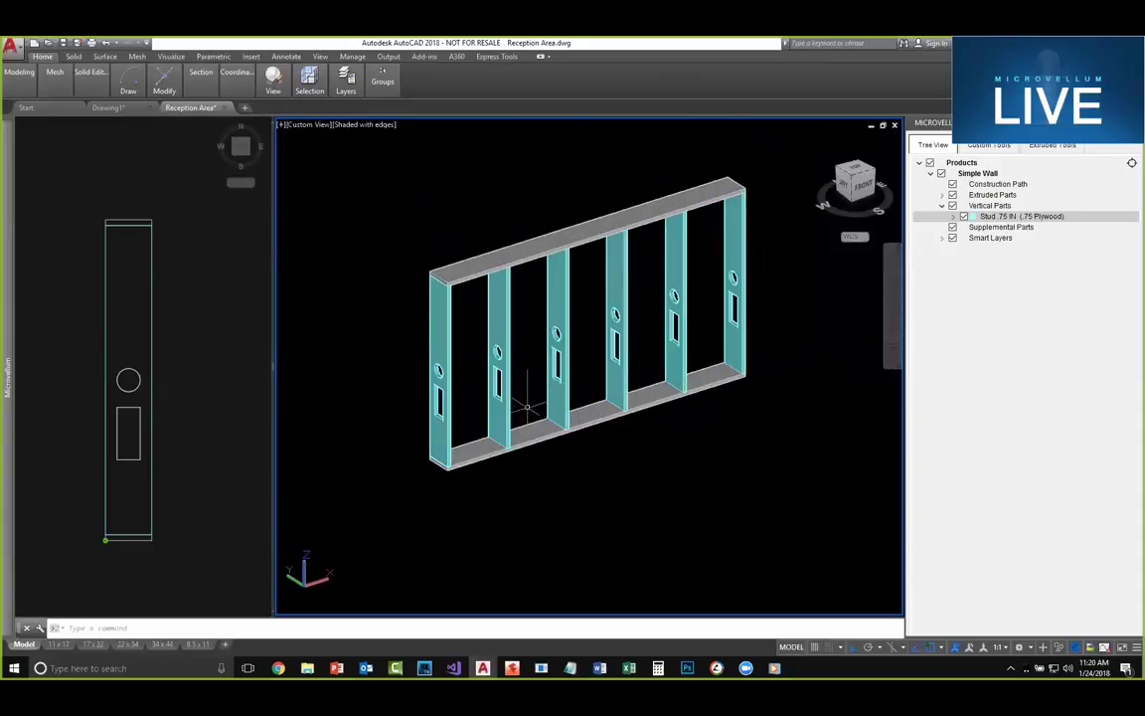
left_click(954, 217)
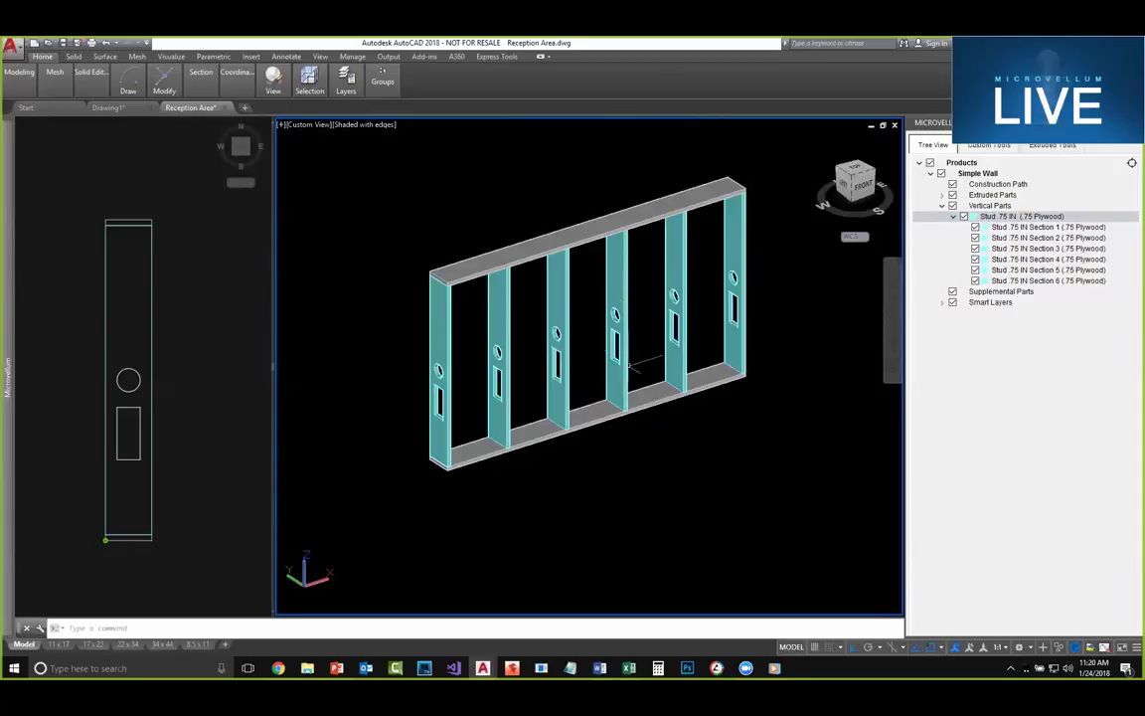
Step: Compare the circular and rectangular cutouts in the 2D profile with the matching holes in the 3D studs
left_click(248, 473)
middle_click_drag(148, 434, 166, 408)
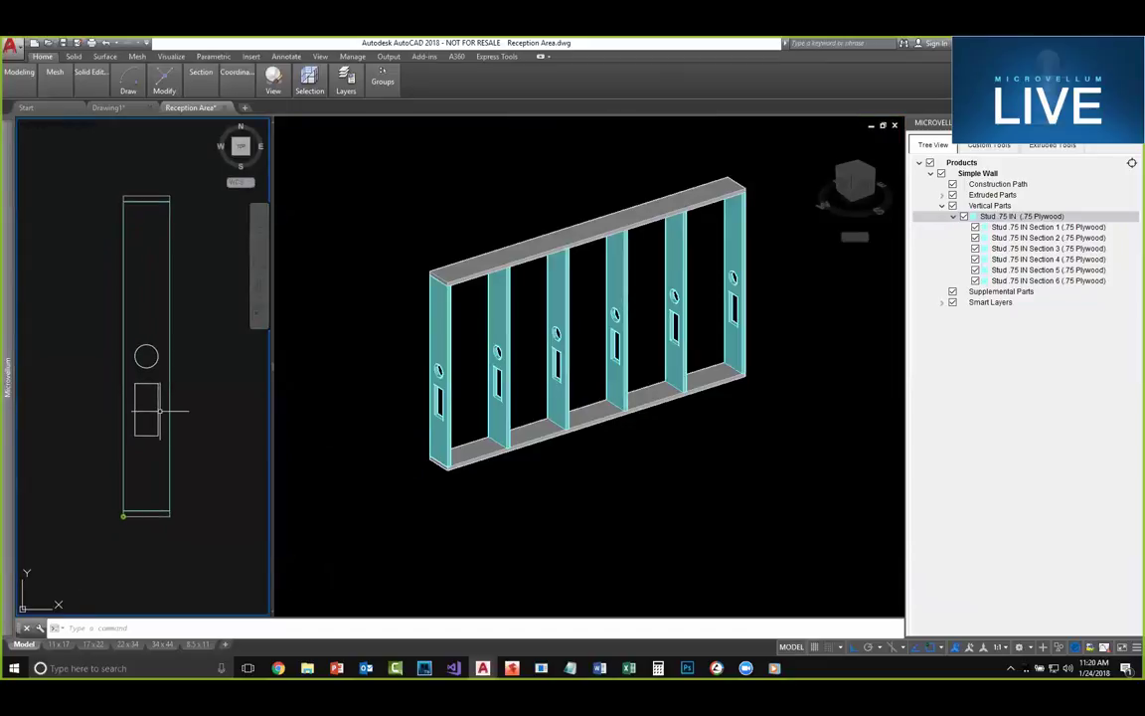
left_click(447, 418)
scroll(467, 387, "up", 2)
scroll(467, 388, "up", 2)
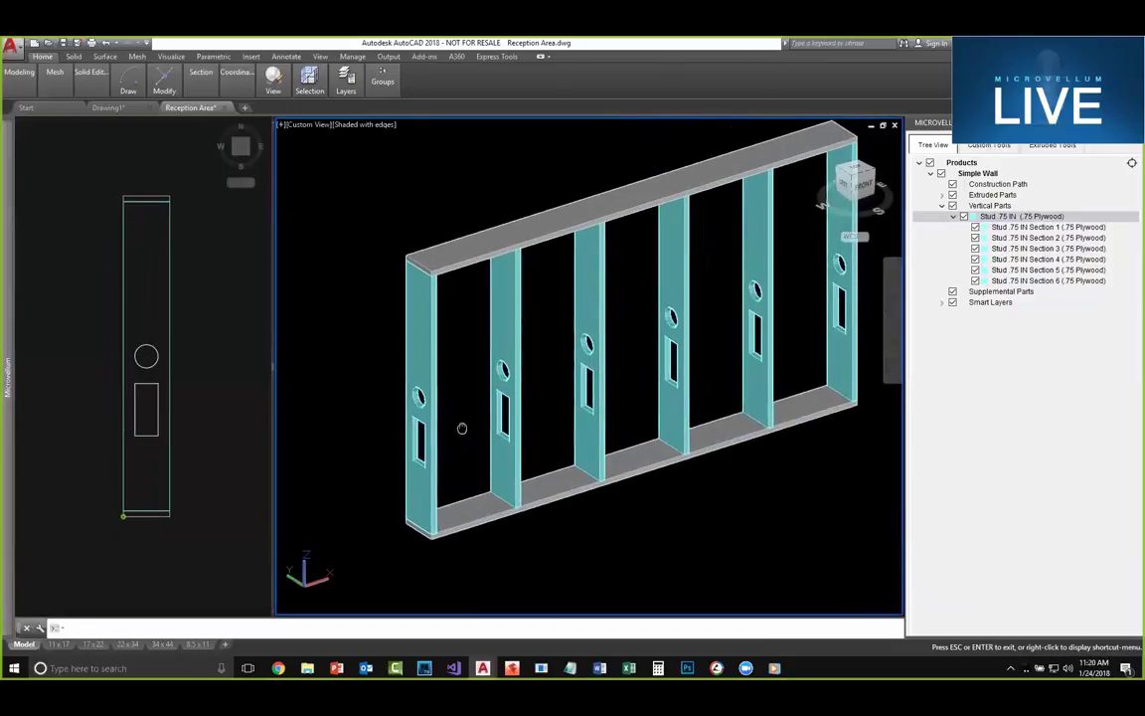
scroll(427, 450, "up", 3)
middle_click_drag(484, 407, 485, 406, "shift")
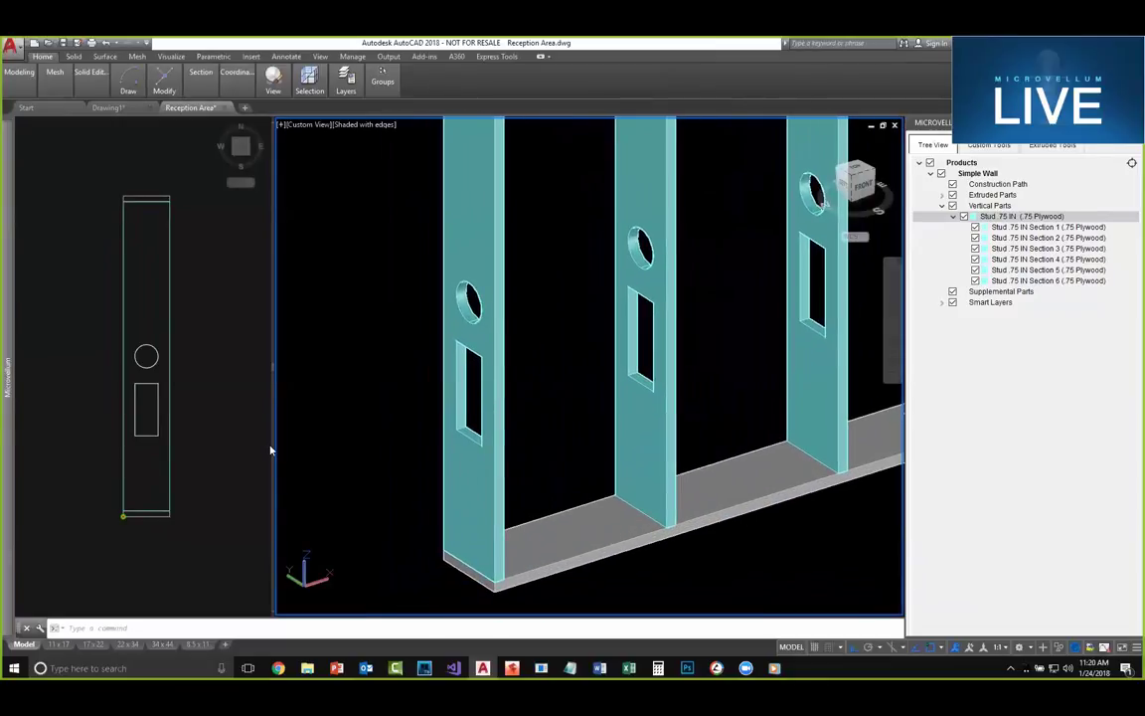
left_click(268, 451)
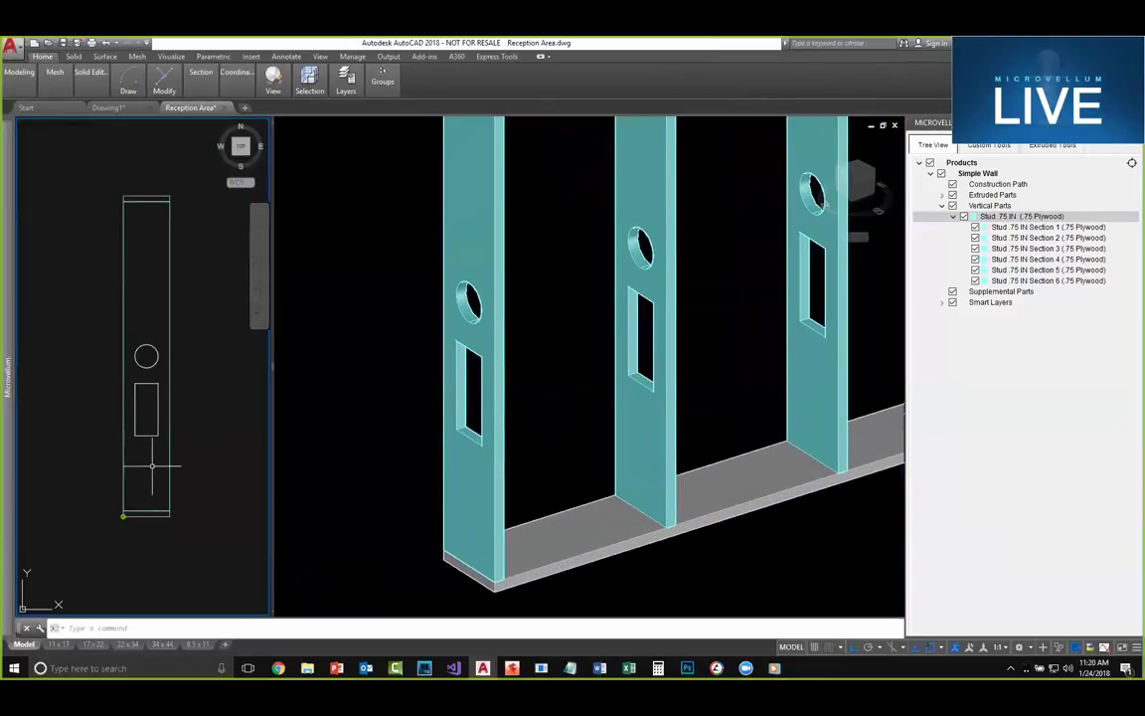
middle_click_drag(154, 447, 180, 430)
scroll(180, 430, "up", 2)
scroll(176, 404, "down", 3)
scroll(198, 388, "up", 1)
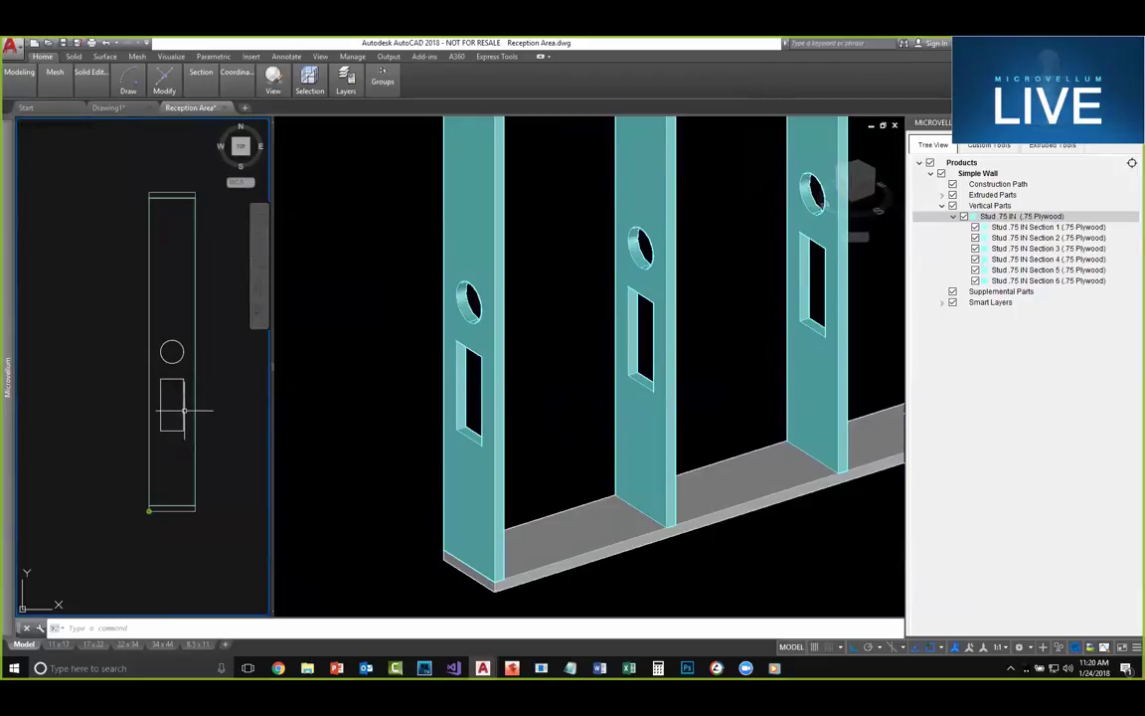
left_click(383, 387)
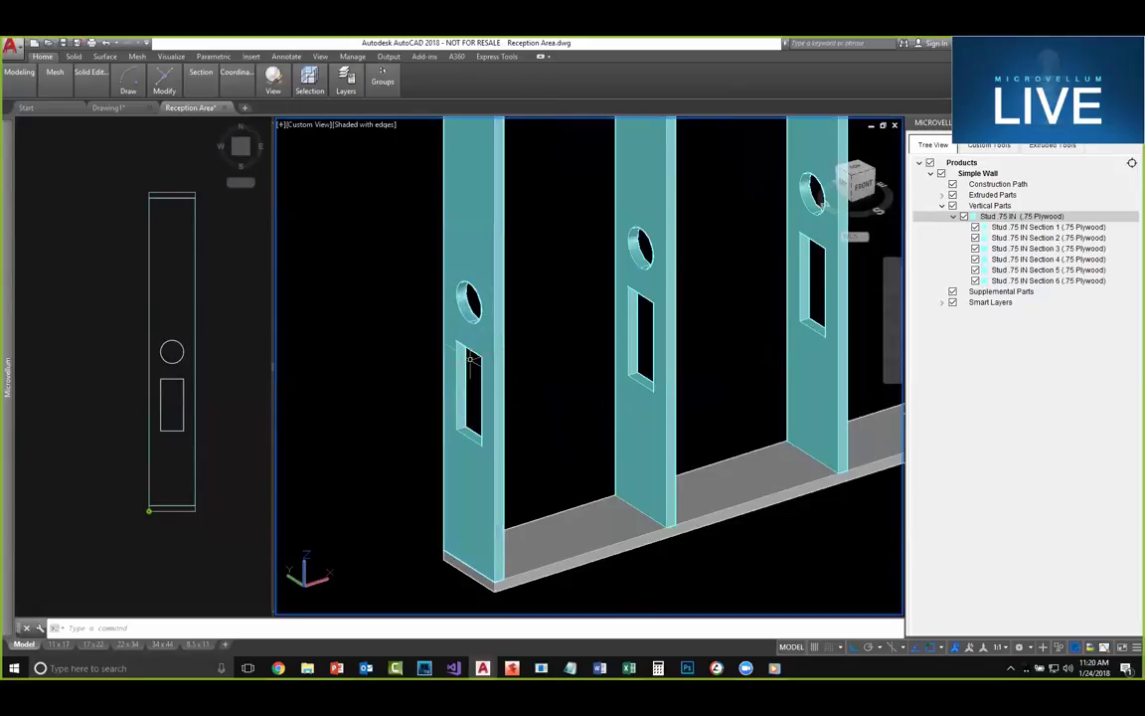
Step: Move the rectangular cutout in the 2D profile straight down toward the bottom plate and check the studs in 3D
left_click(259, 301)
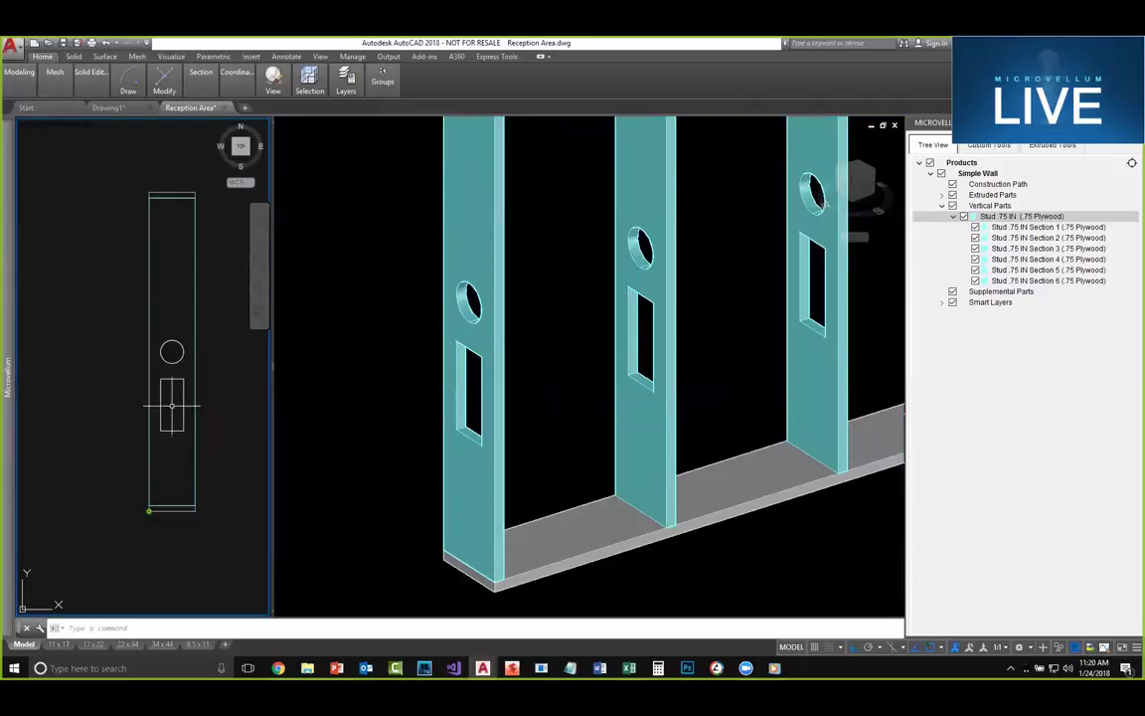
middle_click_drag(161, 365, 158, 340)
left_click(182, 420)
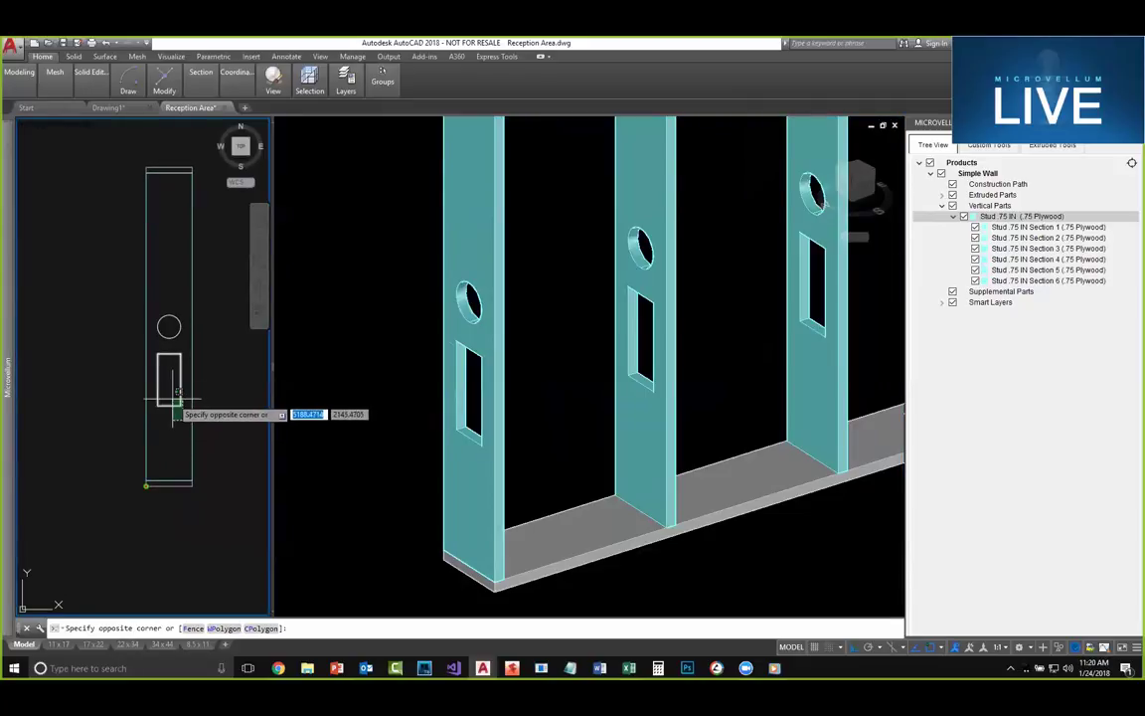
left_click(170, 397)
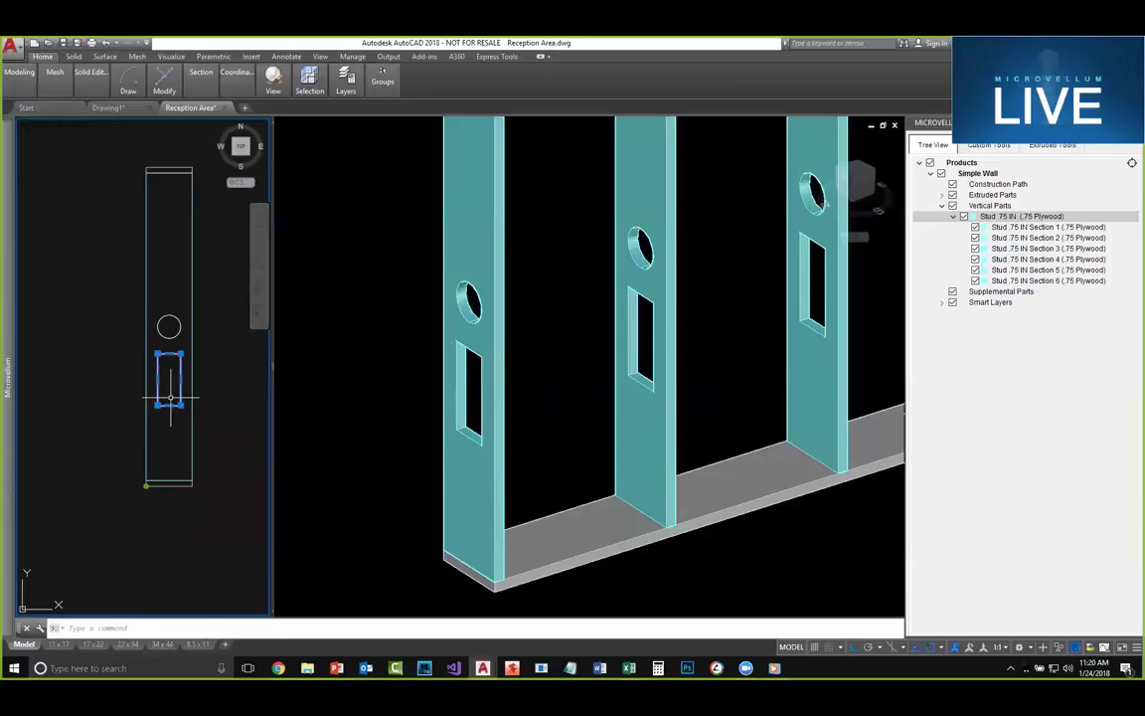
type("m")
key("Return")
left_click(169, 398)
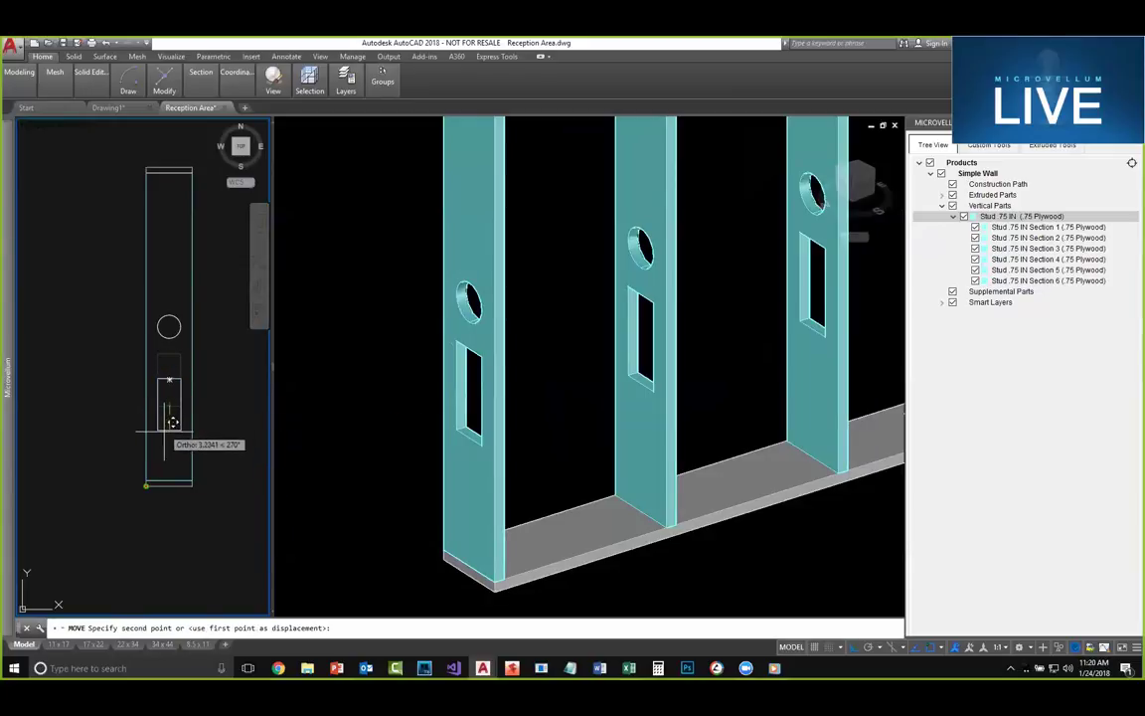
left_click(165, 439)
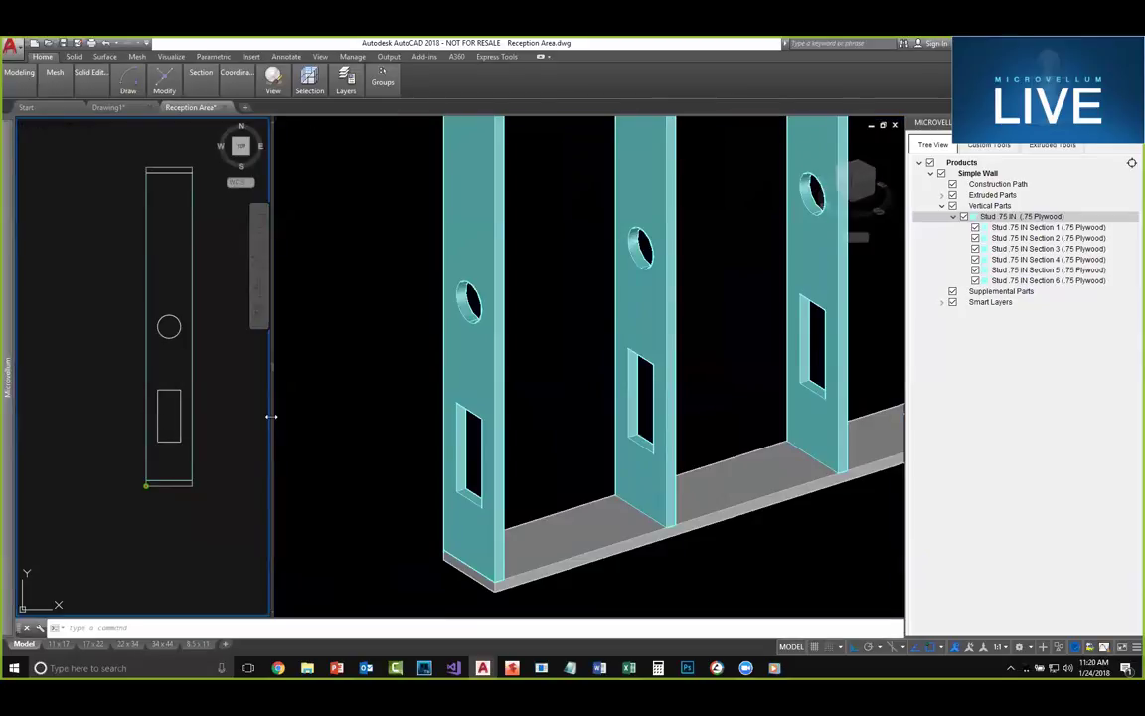
left_click(557, 411)
scroll(641, 402, "down", 5)
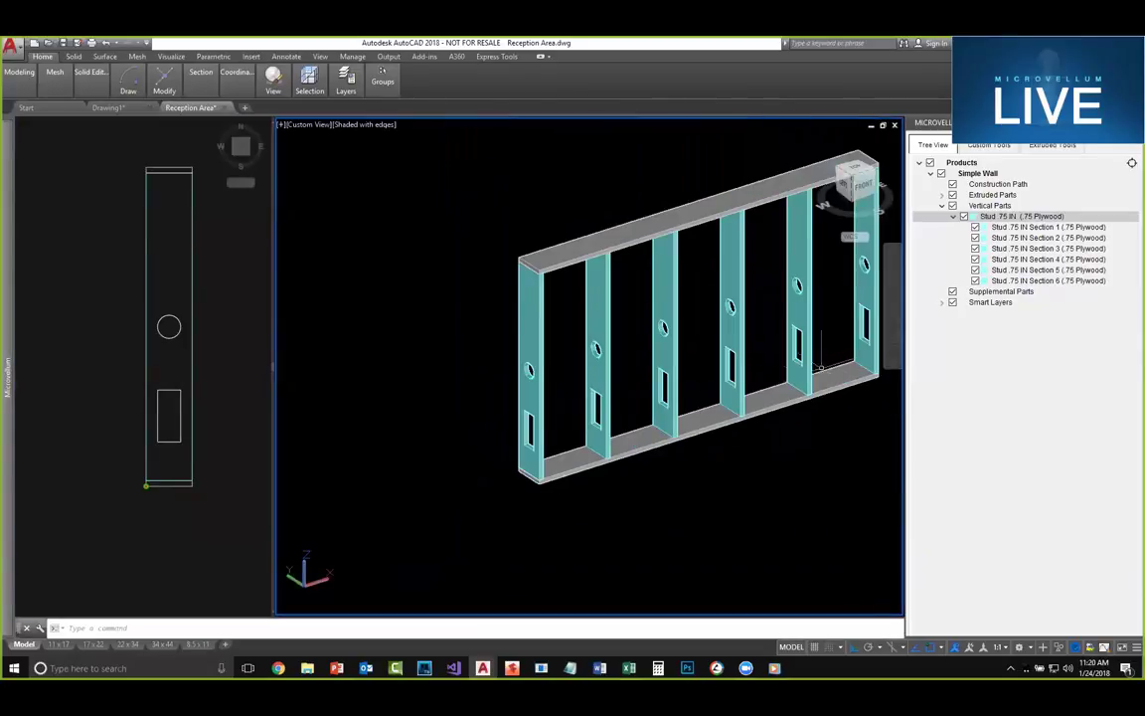
middle_click_drag(810, 364, 694, 387)
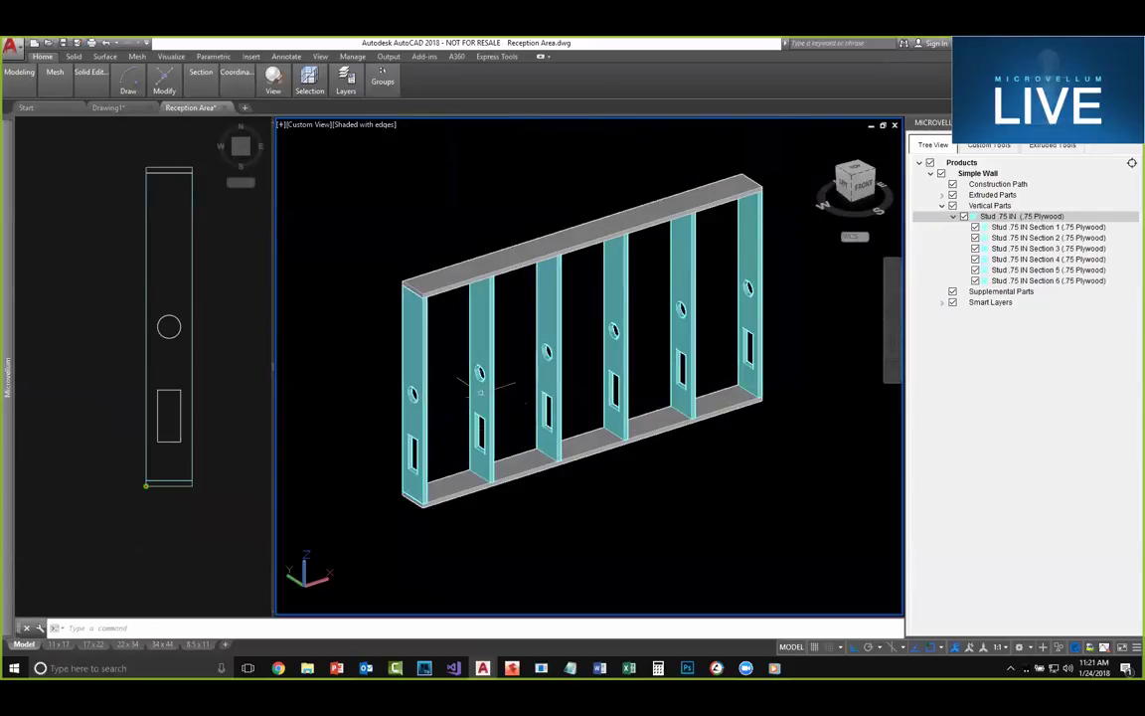
Step: Convert the top edge of the rectangular cutout in the 2D profile into an outward-bulging arc
left_click(231, 449)
scroll(180, 455, "up", 5)
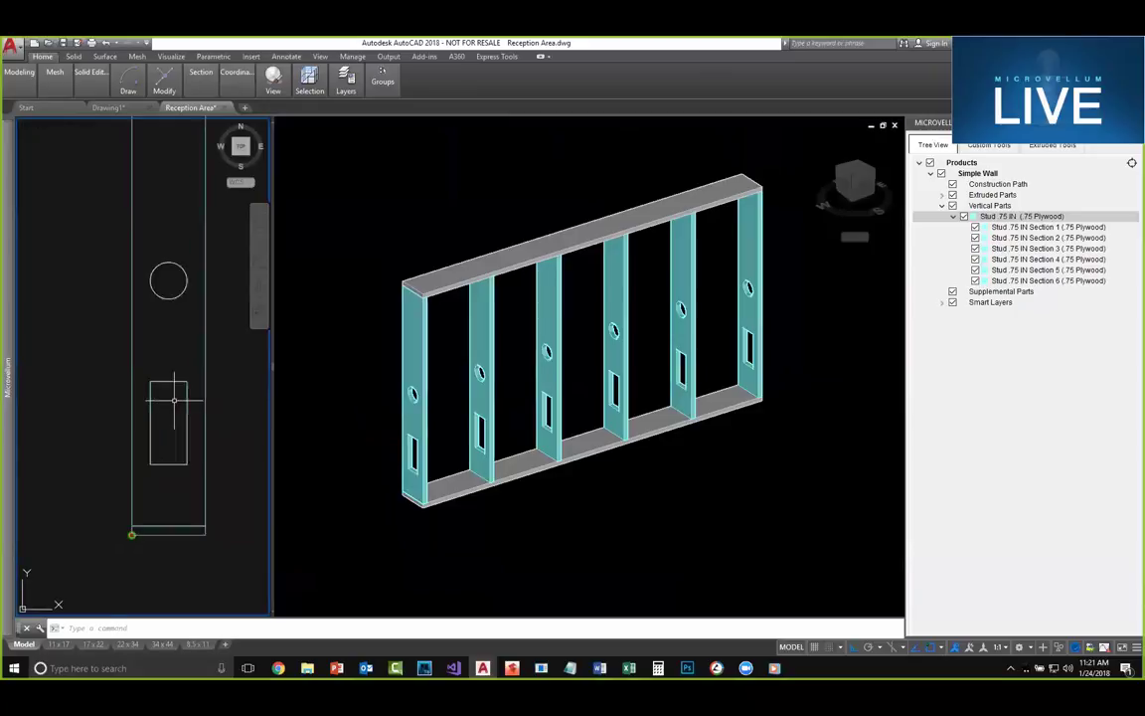
left_click(175, 353)
left_click(167, 385)
mouse_move(165, 374)
left_click(204, 422)
left_click(165, 338)
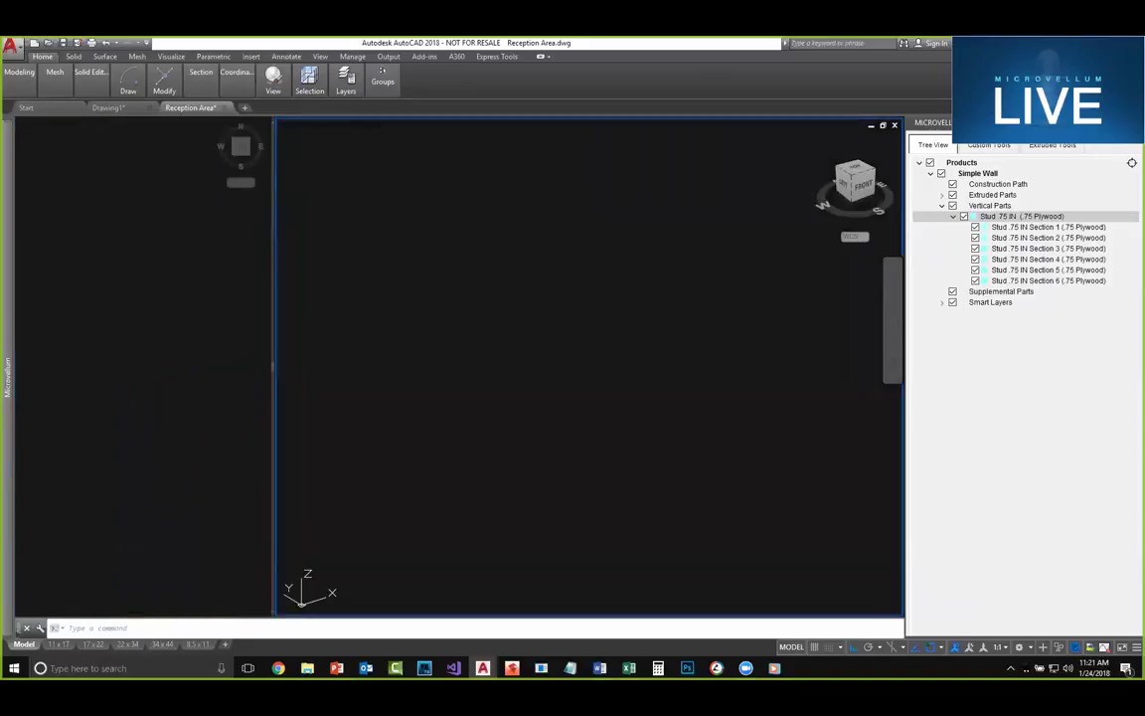
Step: Convert the cutout's straight bottom edge into an outward-bulging arc to form a rounded slot
left_click(159, 487)
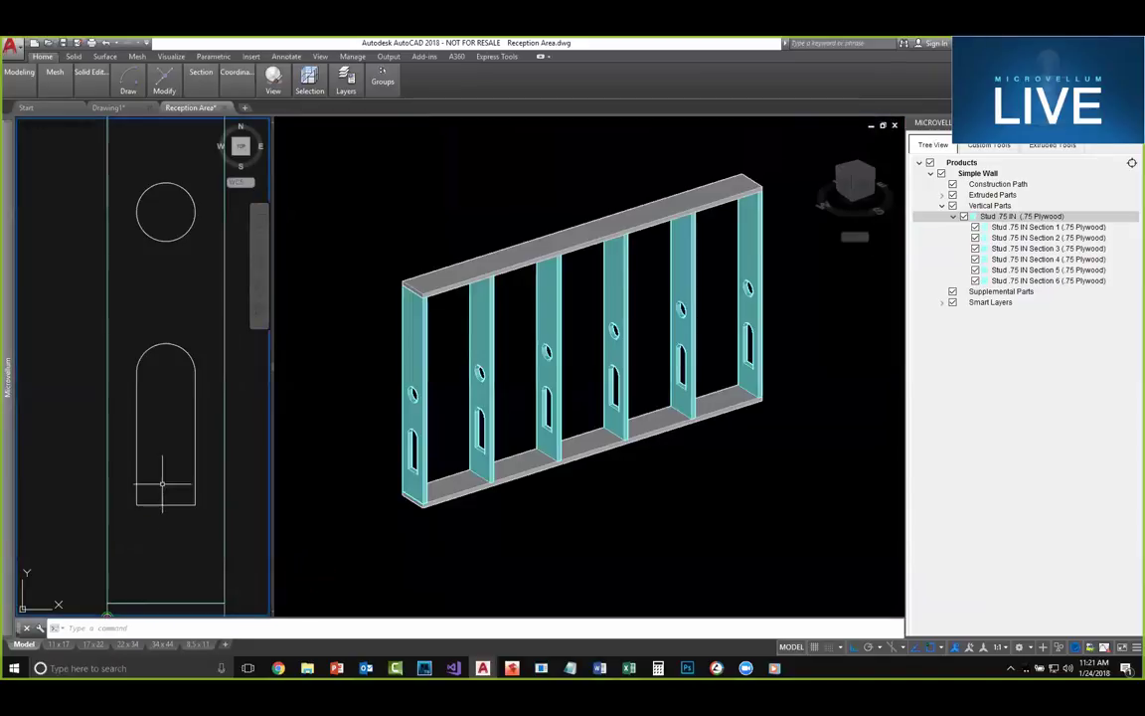
left_click(158, 504)
mouse_move(157, 504)
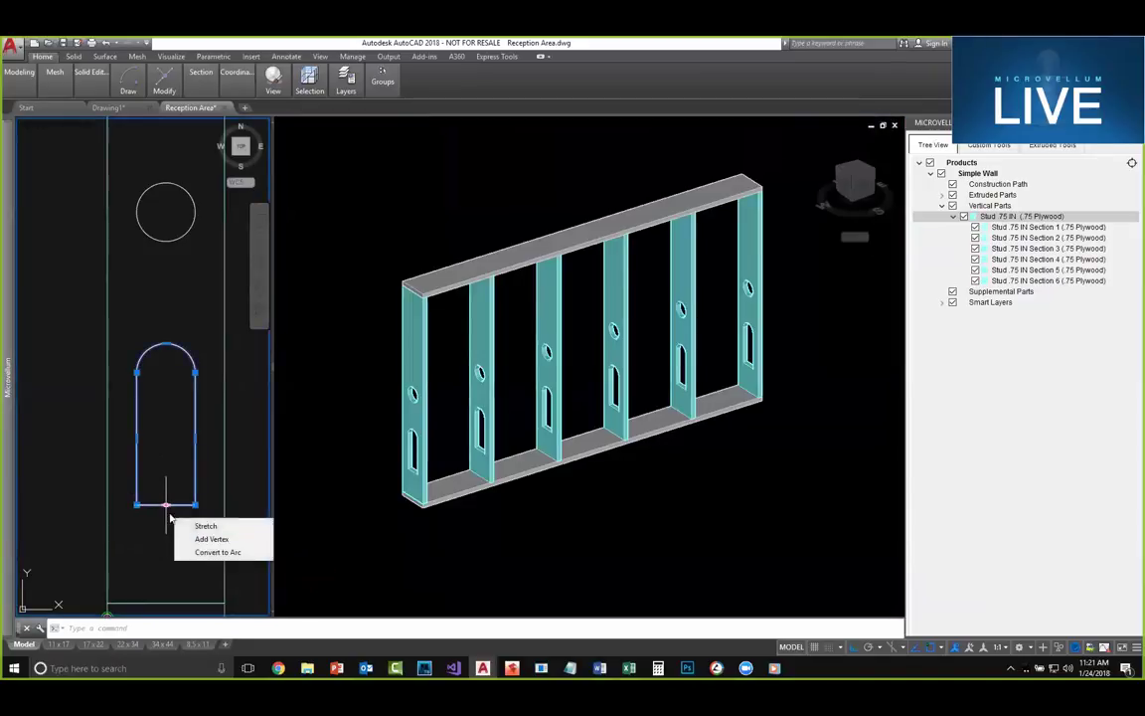
left_click(203, 550)
left_click(202, 534)
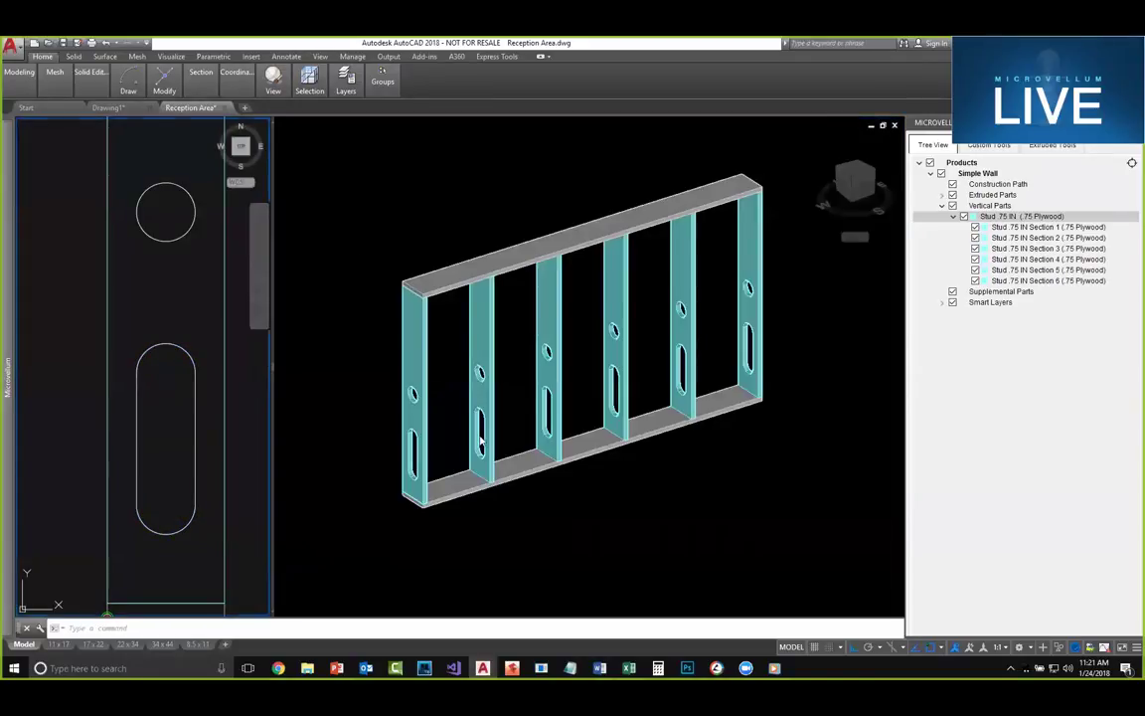
Step: Examine the slotted studs and how they meet the bottom and top plates in the 3D wall
scroll(481, 443, "up", 8)
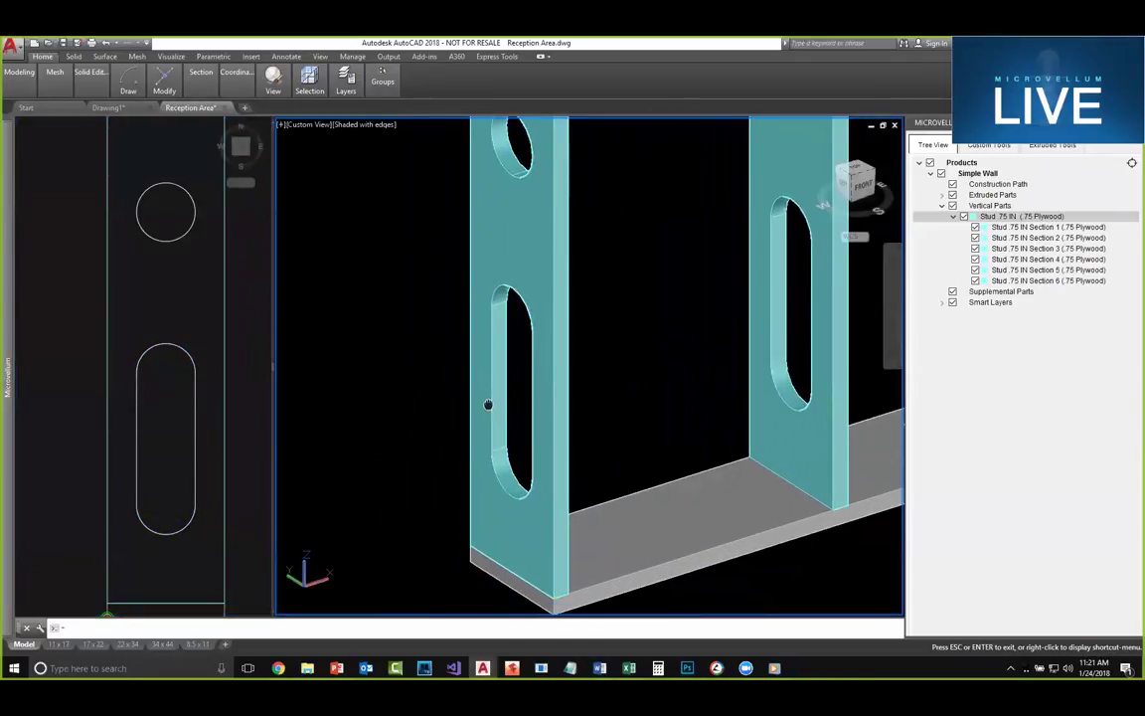
left_click(238, 396)
scroll(240, 405, "down", 4)
middle_click_drag(242, 405, 222, 422)
left_click(427, 498)
middle_click_drag(542, 531, 503, 472)
scroll(520, 554, "up", 5)
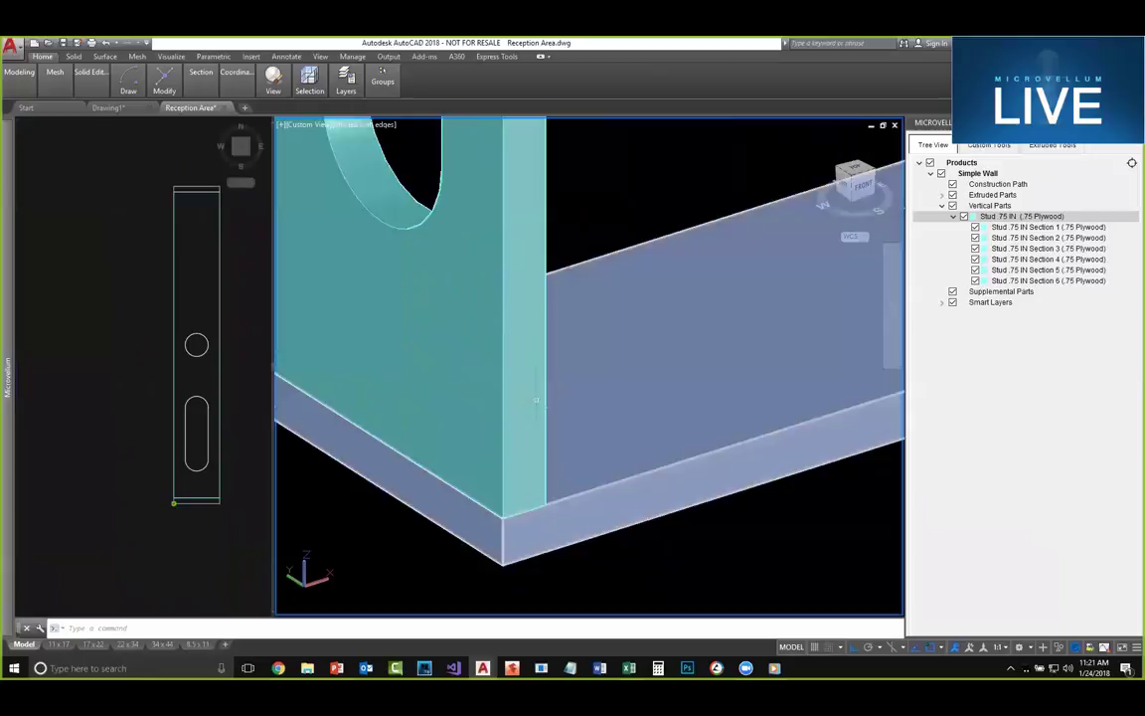
scroll(557, 418, "down", 4)
scroll(567, 414, "down", 2)
scroll(514, 396, "up", 5)
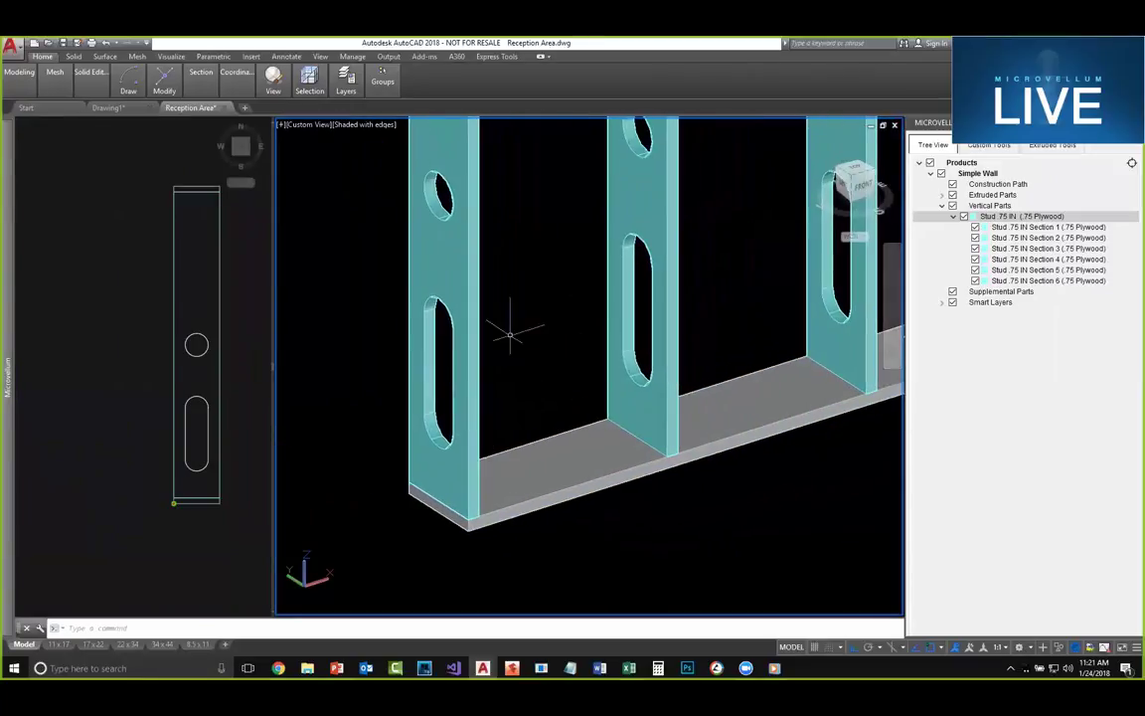
middle_click_drag(513, 250, 527, 446)
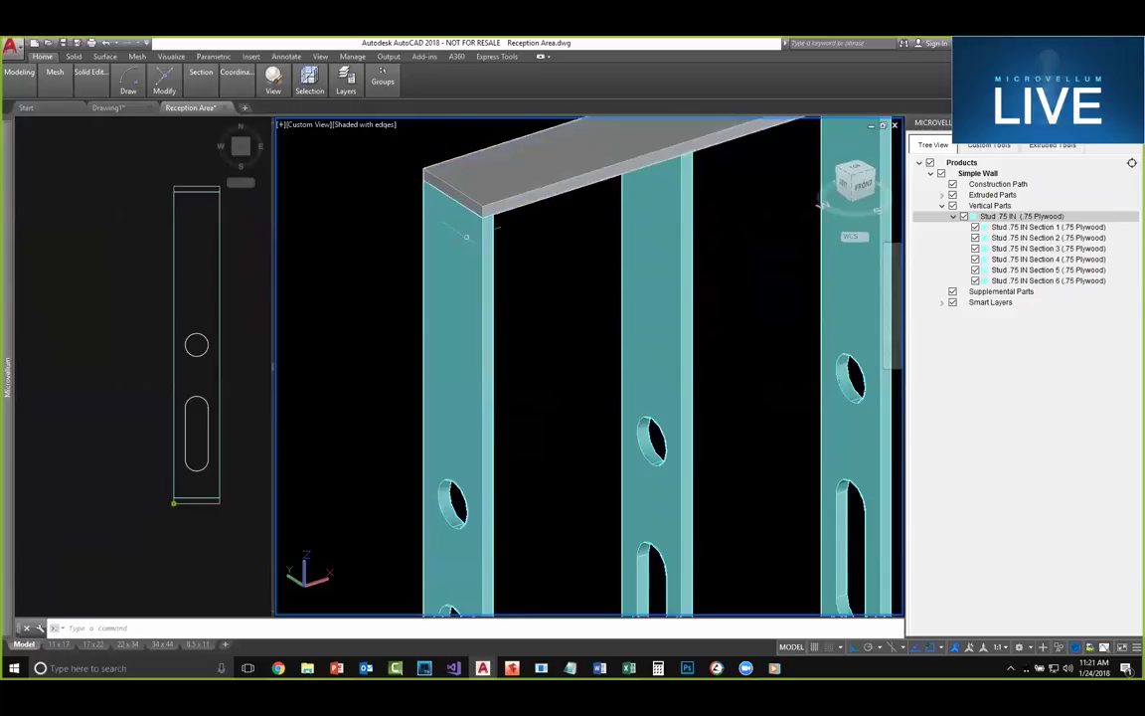
Step: Review the dado settings in the properties of the Stud .75 IN vertical part and close them without changes
left_click(223, 380)
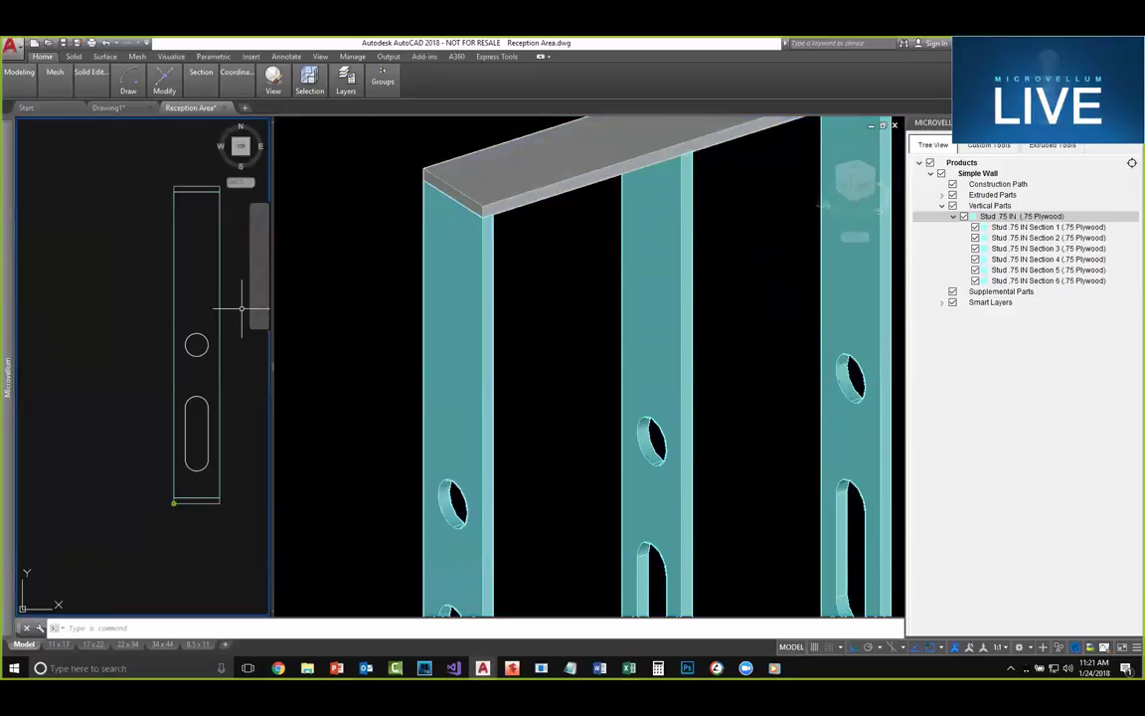
scroll(220, 318, "up", 4)
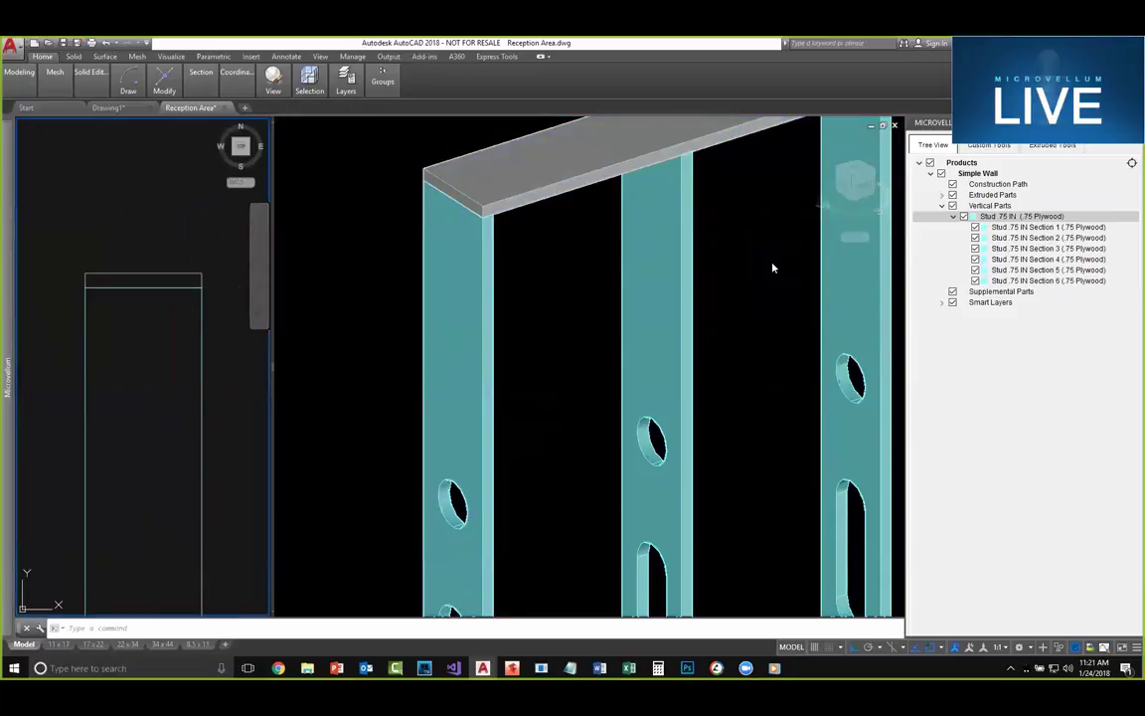
right_click(994, 216)
left_click(999, 223)
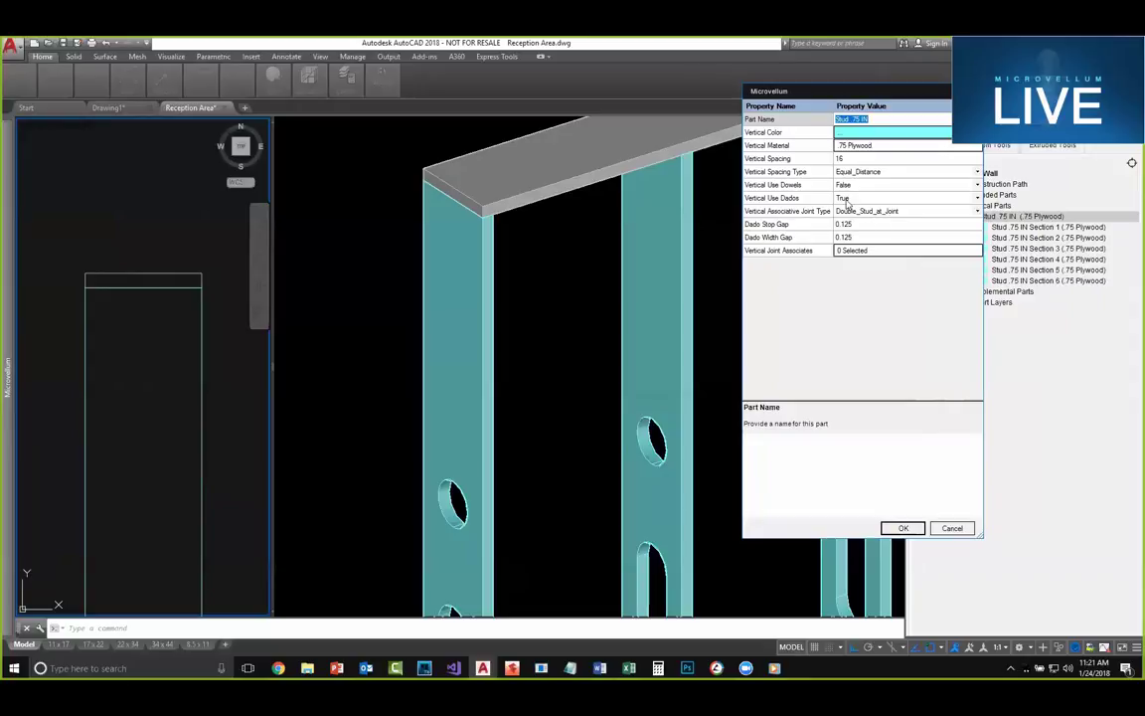
left_click(953, 529)
Step: Move the top plate in the 2D profile down by half its thickness to overlap the stud, and check the joint in 3D
scroll(268, 369, "down", 1)
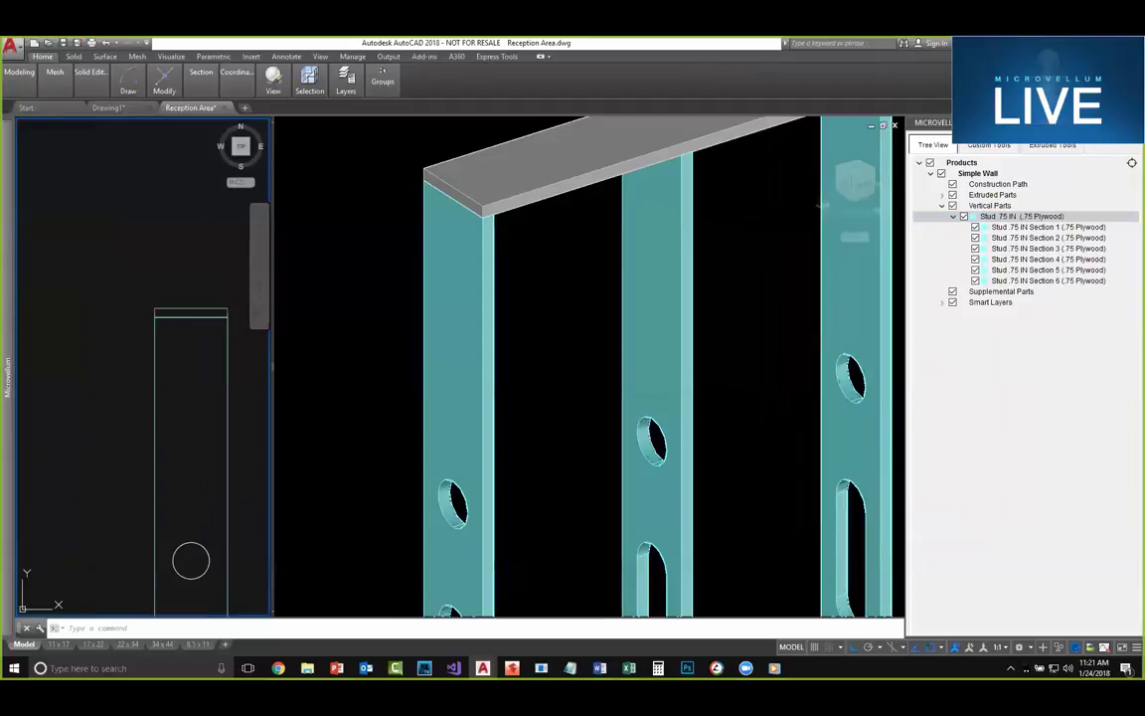
scroll(208, 322, "up", 2)
mouse_move(208, 321)
middle_mouse_down()
mouse_move(181, 336)
mouse_move(190, 266)
middle_mouse_up()
left_click(223, 269)
left_click(196, 228)
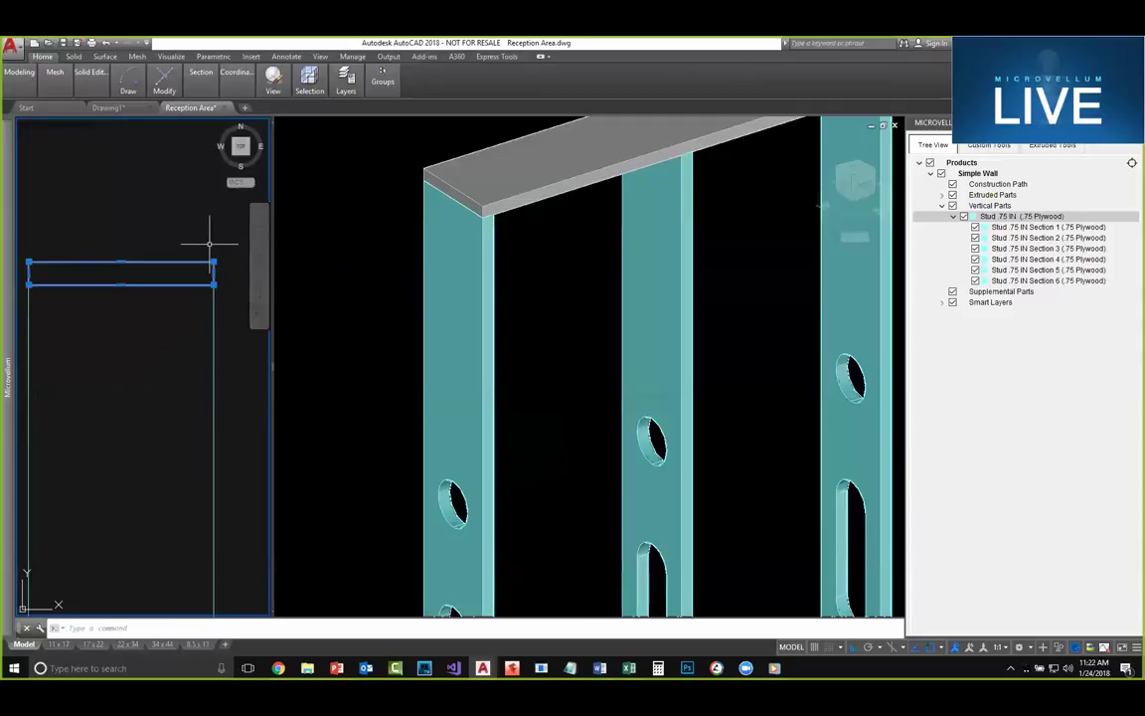
type("m")
key("Return")
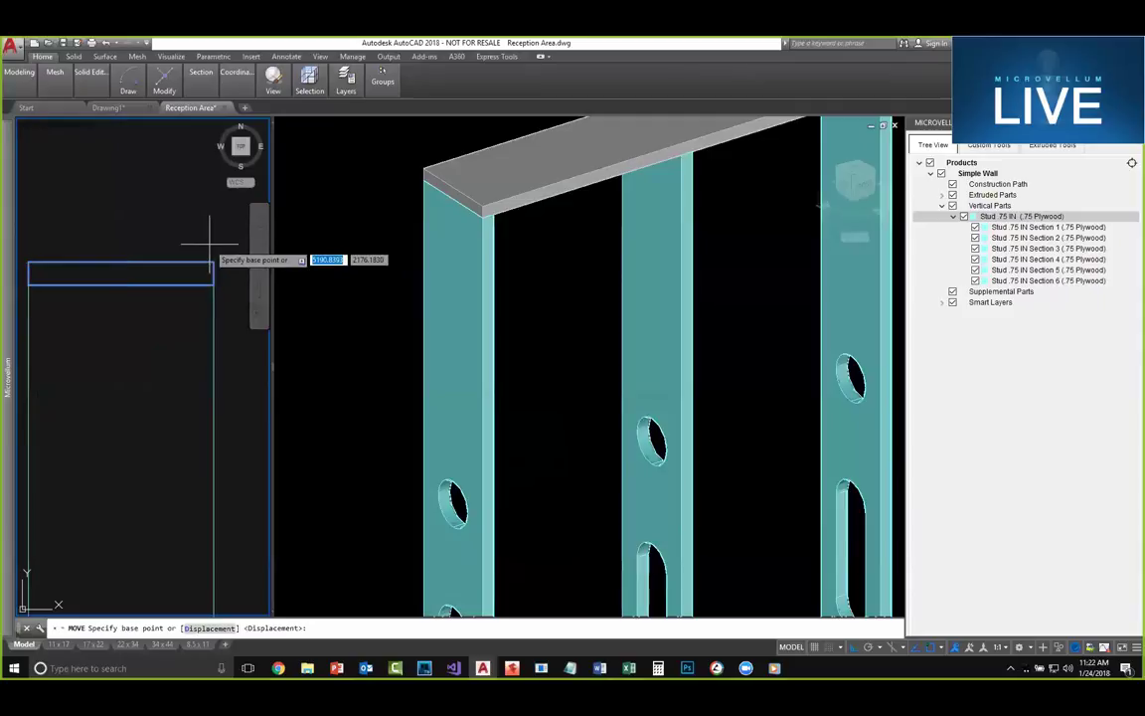
left_click(121, 269)
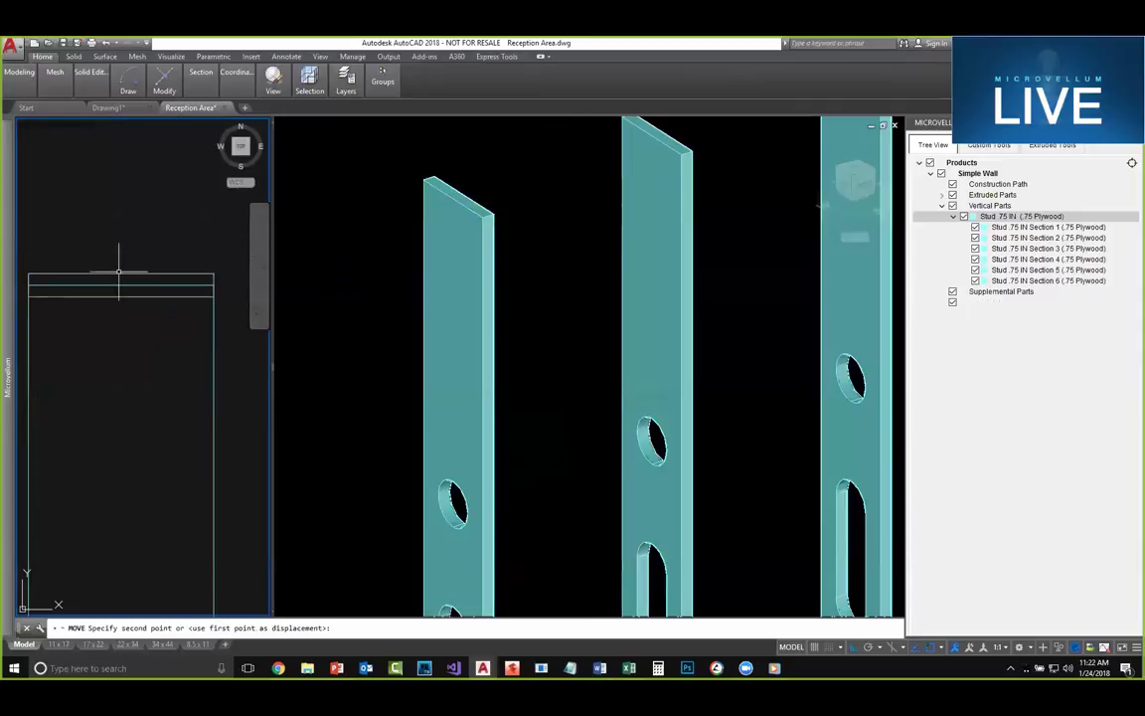
left_click(120, 256)
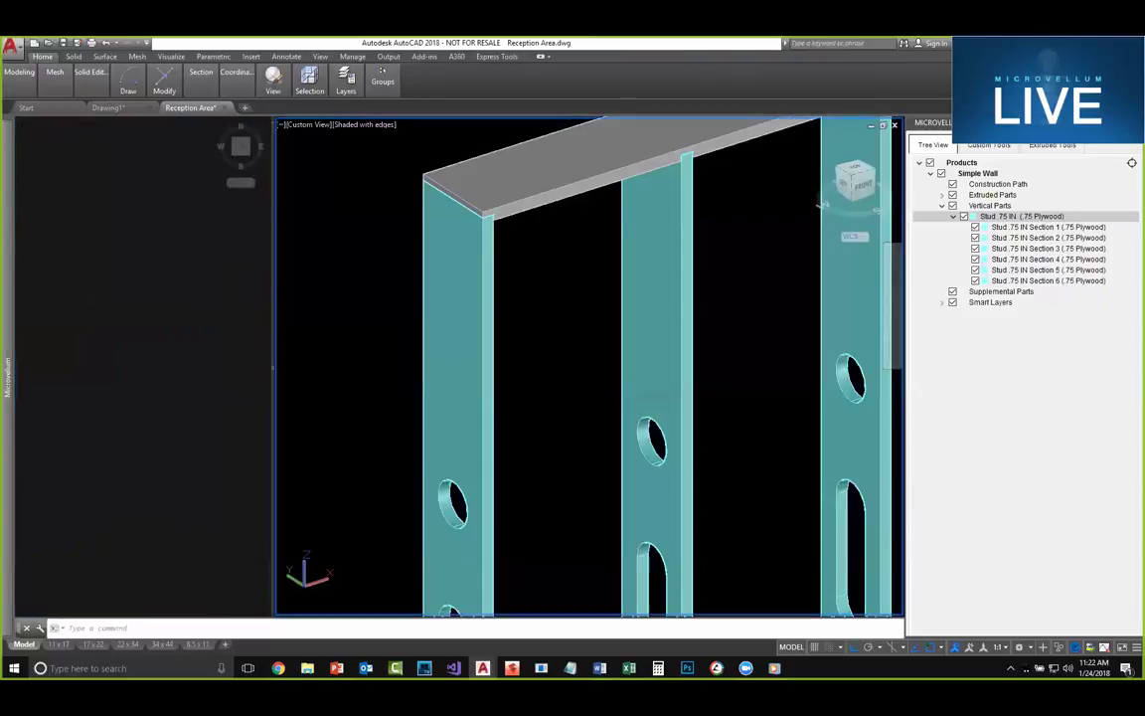
left_click(387, 202)
scroll(484, 214, "up", 3)
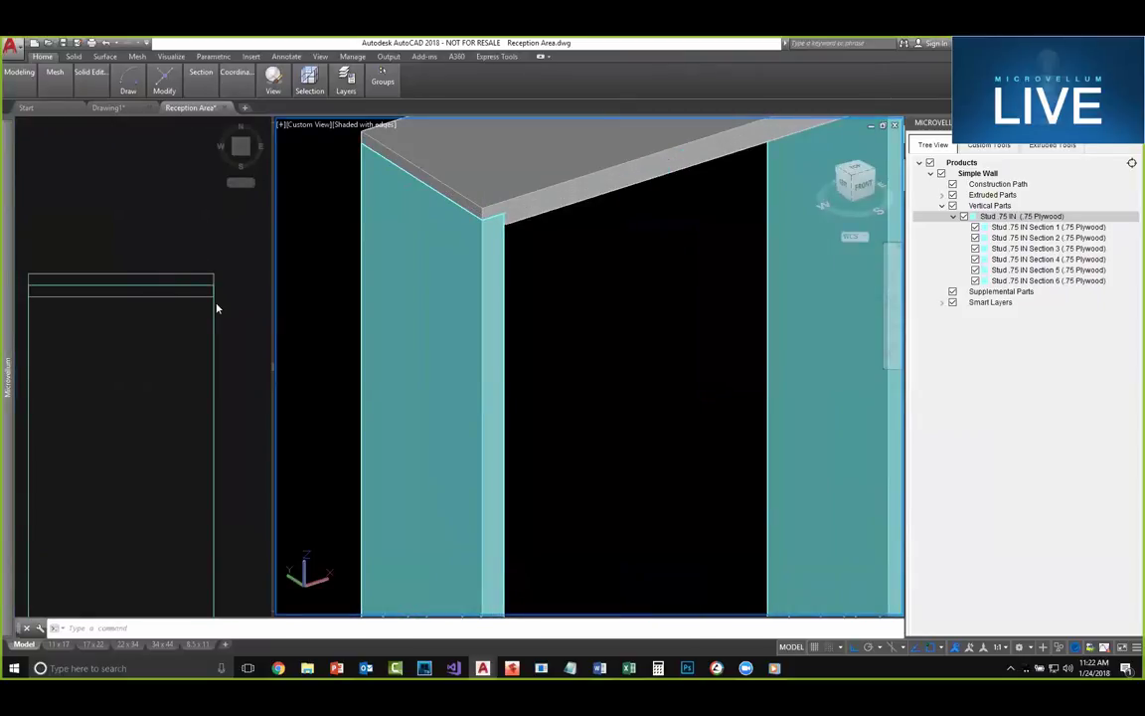
Step: Stretch the bottom edge of the stud in the 2D profile down to the middle of the bottom plate's thickness
left_click(243, 307)
scroll(245, 310, "down", 4)
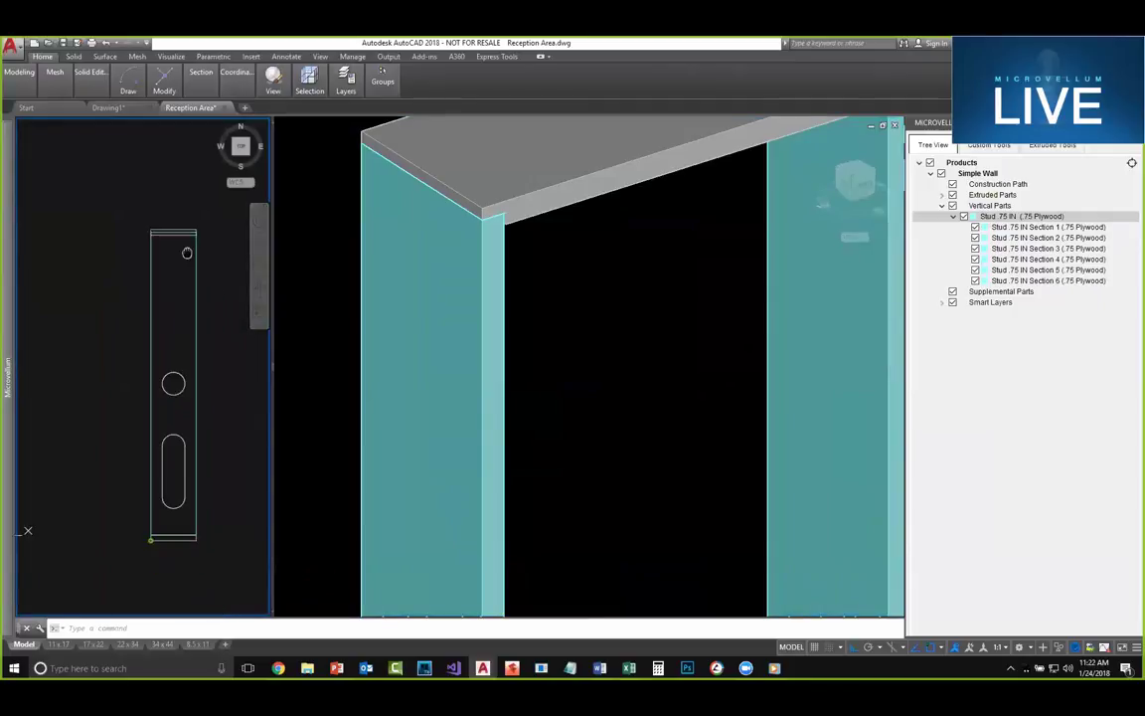
scroll(173, 224, "up", 4)
middle_click_drag(184, 357, 170, 232)
scroll(184, 332, "down", 2)
middle_click_drag(203, 548, 192, 448)
middle_click_drag(188, 514, 182, 444)
scroll(175, 519, "up", 2)
left_click(194, 492)
left_click(145, 462)
left_click(141, 487)
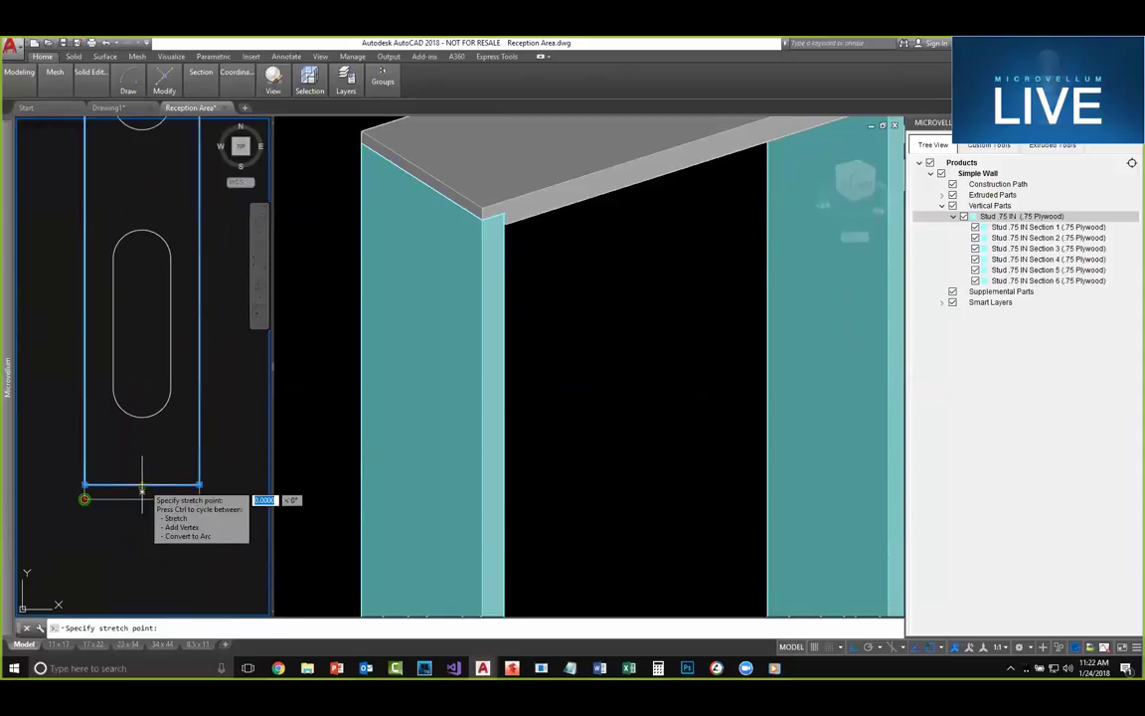
left_click(142, 491)
key("Escape")
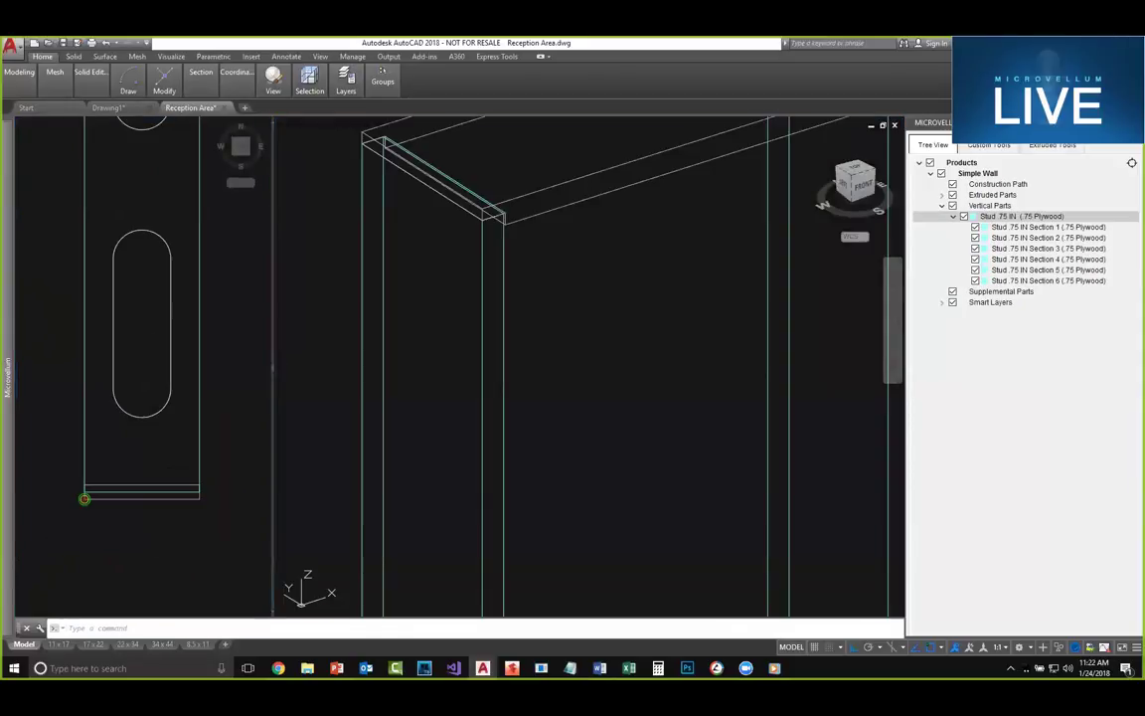
Step: Inspect the overlapping joints between the studs and both plates along the 3D wall
scroll(502, 449, "down", 6)
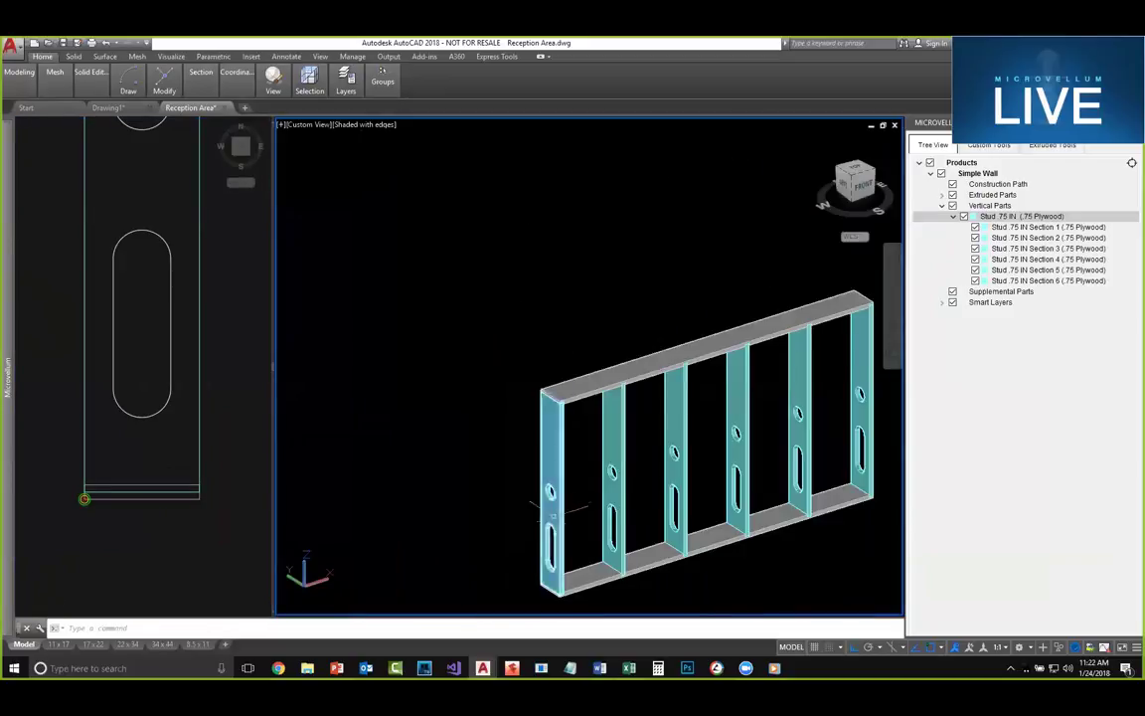
scroll(514, 451, "up", 5)
middle_click_drag(651, 425, 606, 435)
scroll(638, 388, "down", 2)
middle_click_drag(785, 346, 634, 373)
scroll(691, 338, "down", 5)
middle_click_drag(690, 328, 703, 363)
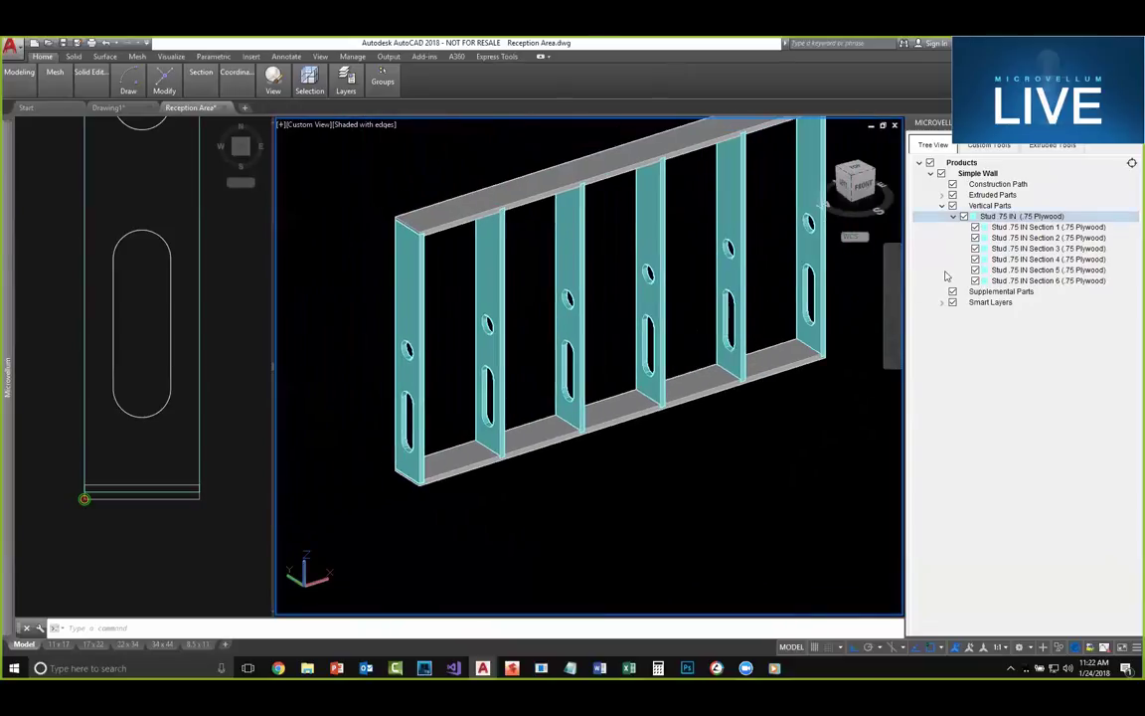
Step: Set the stud's Vertical Spacing Type to Fixed with a Vertical Spacing of 24, and check the studs in 3D
right_click(1006, 216)
left_click(1025, 225)
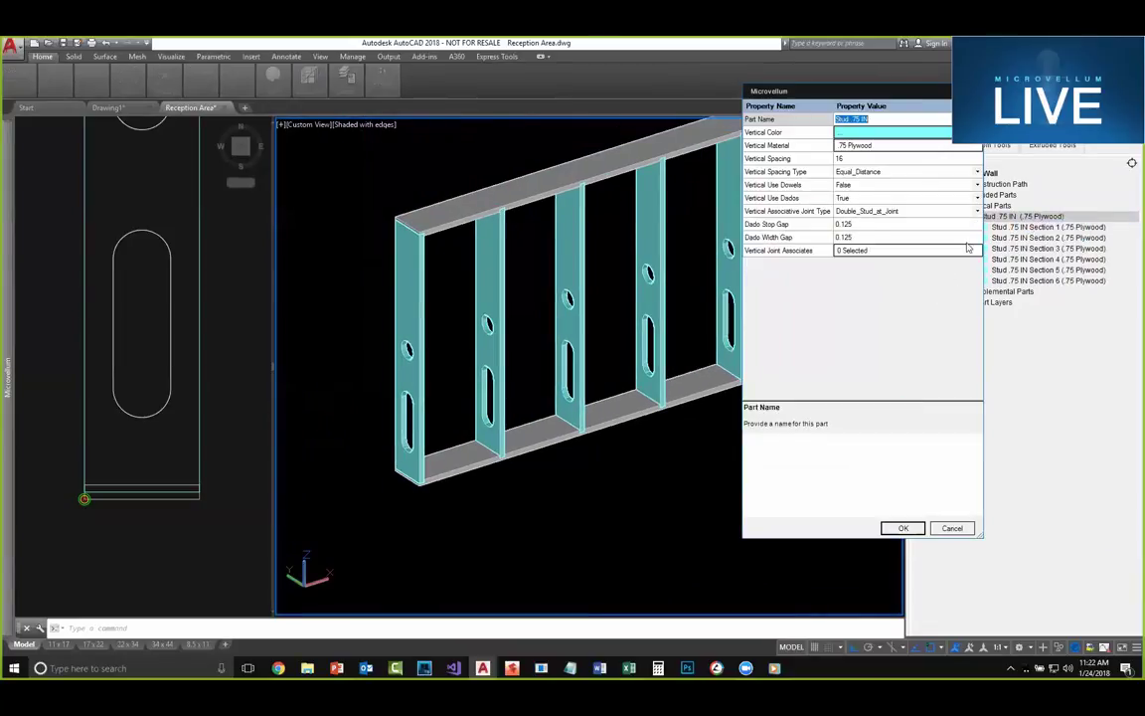
left_click(857, 159)
left_click(976, 172)
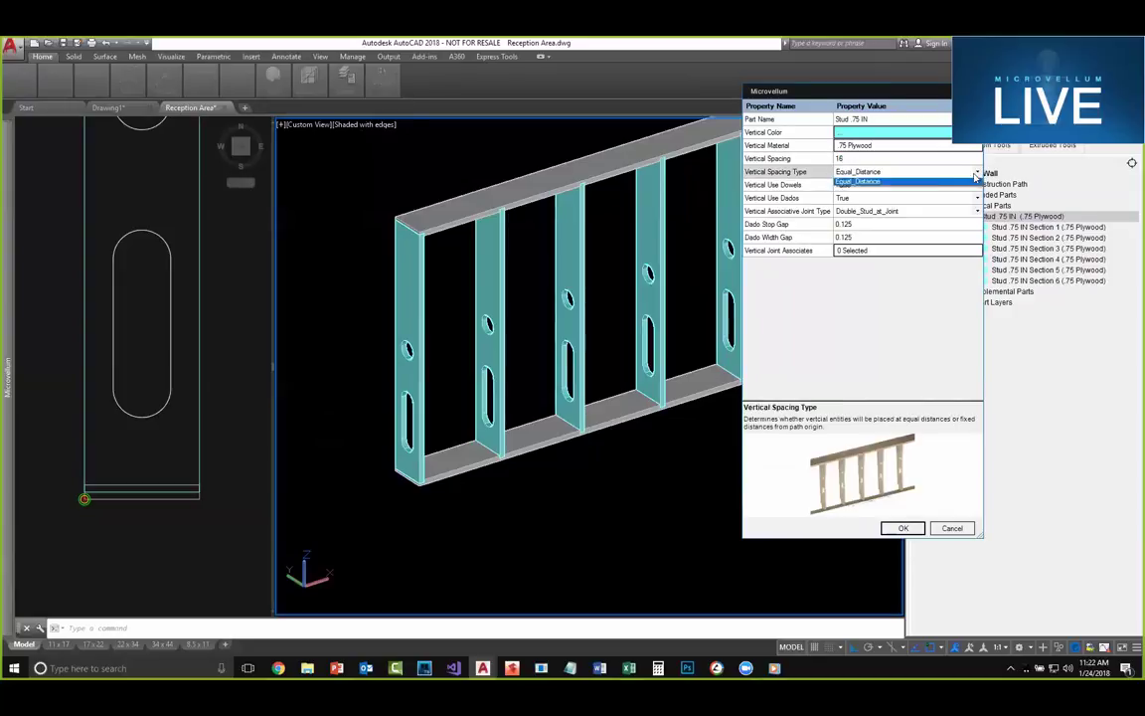
left_click(900, 185)
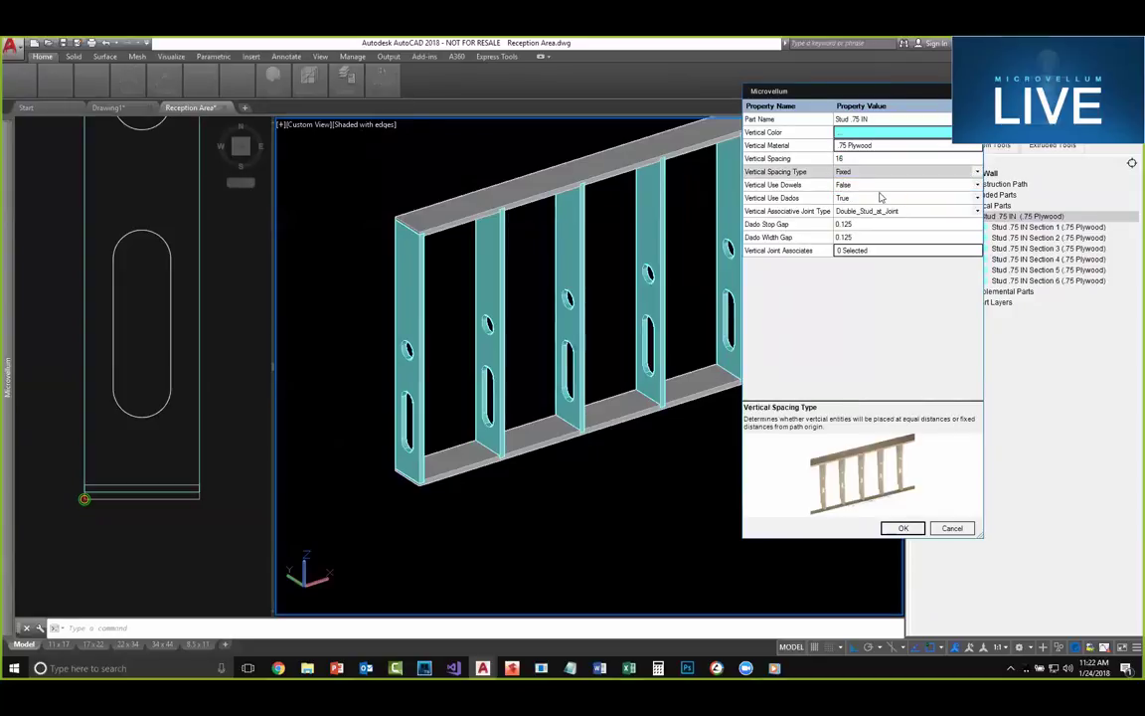
left_click(852, 159)
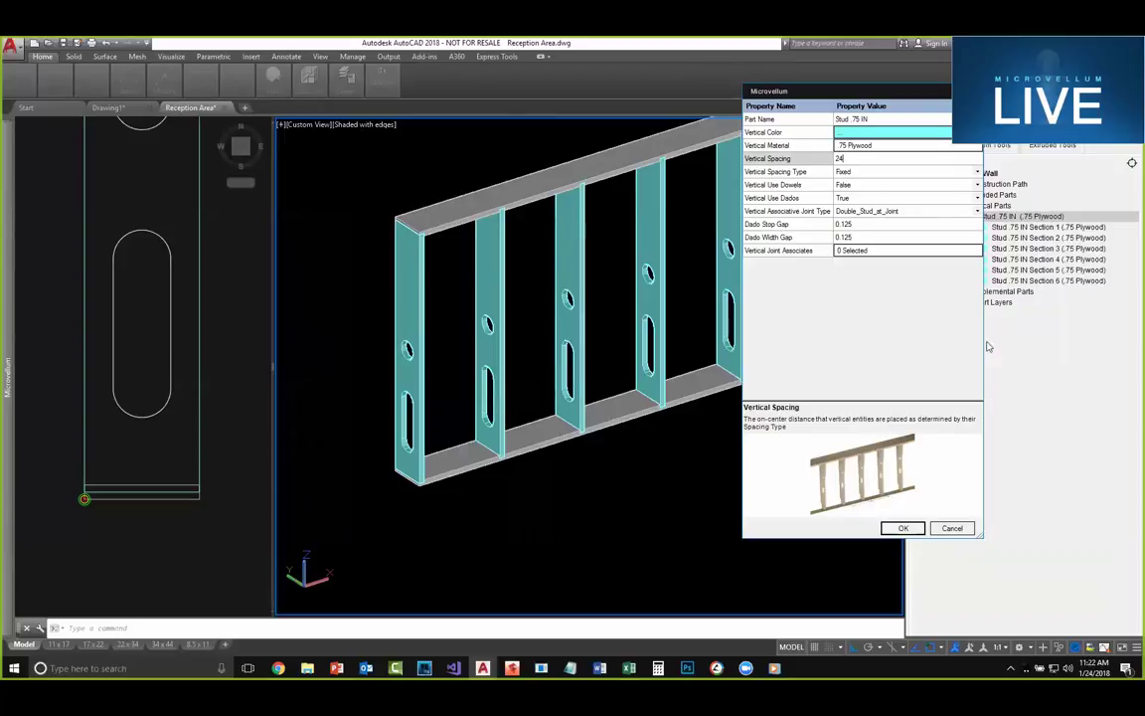
left_click(903, 529)
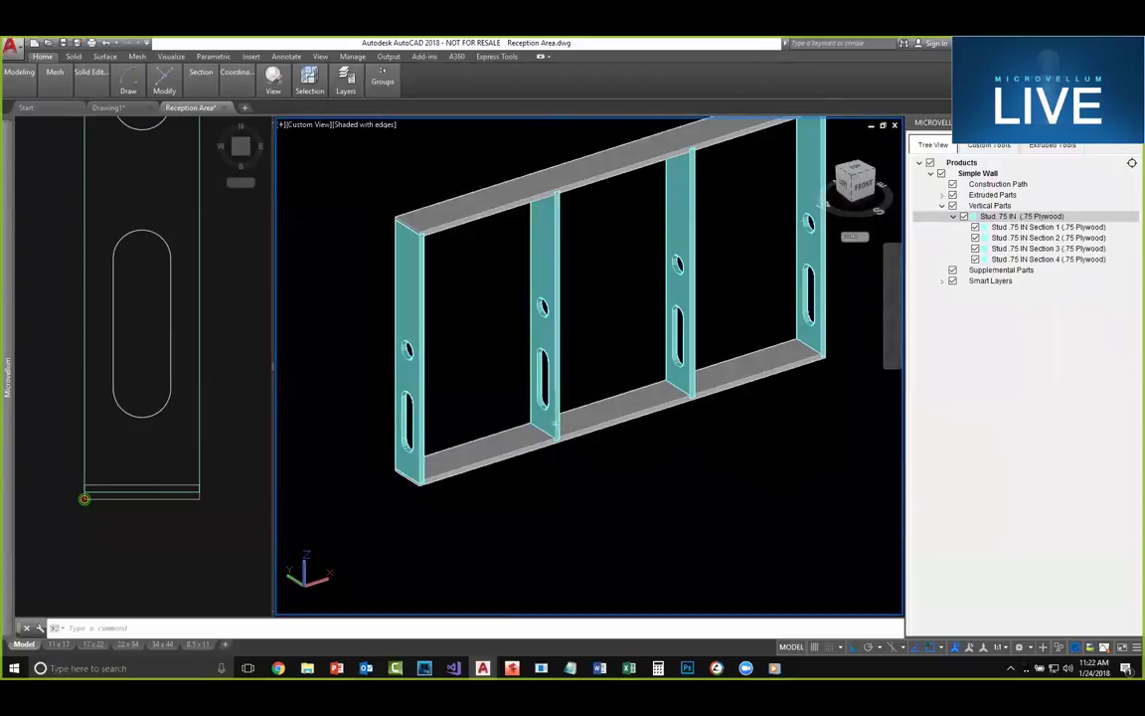
scroll(538, 439, "up", 4)
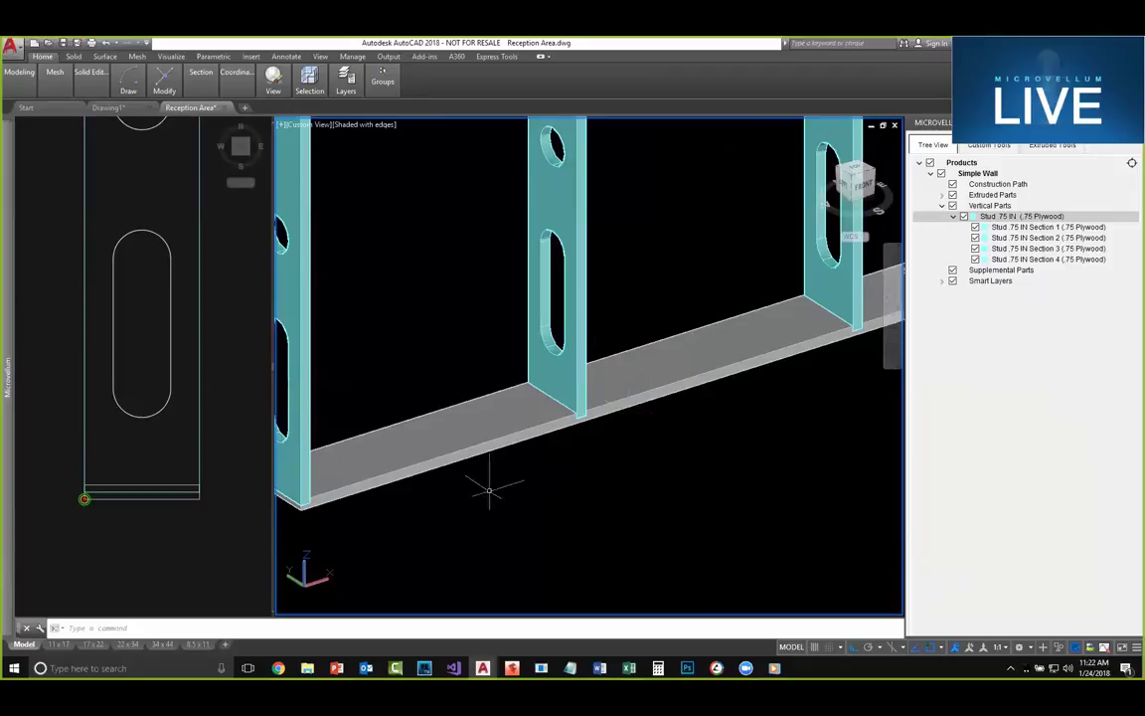
scroll(503, 435, "down", 4)
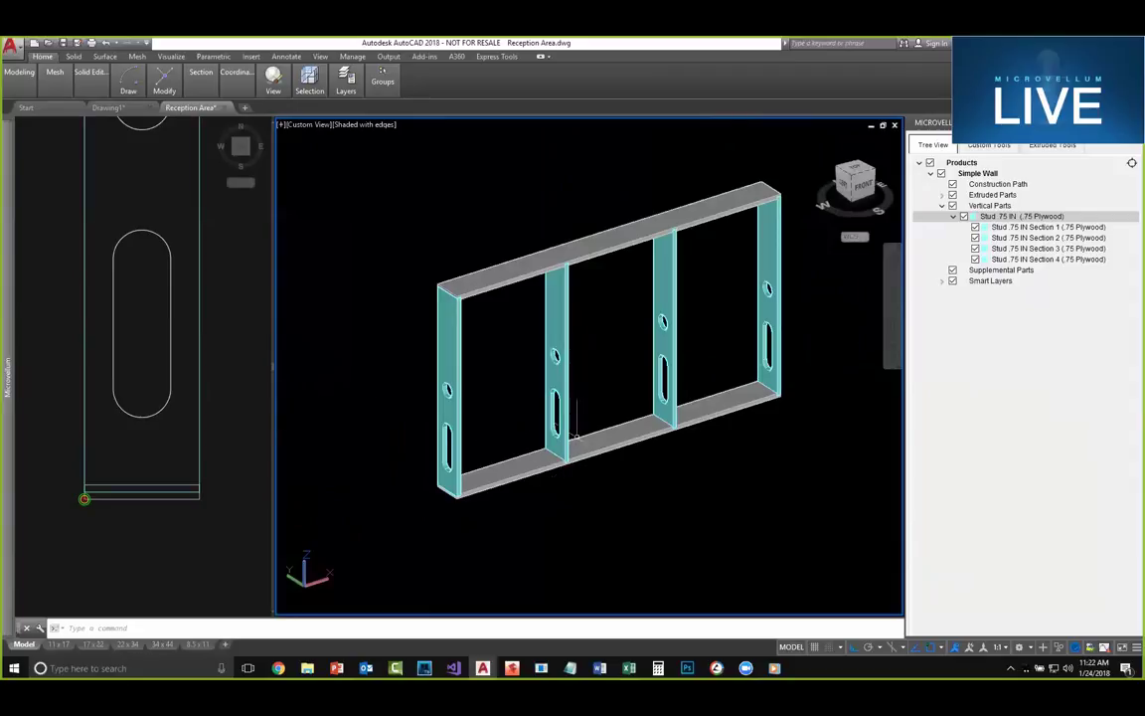
Step: Set the stud's Vertical Spacing to 16 and its Vertical Spacing Type to Equal_Distance
right_click(1001, 216)
left_click(1021, 223)
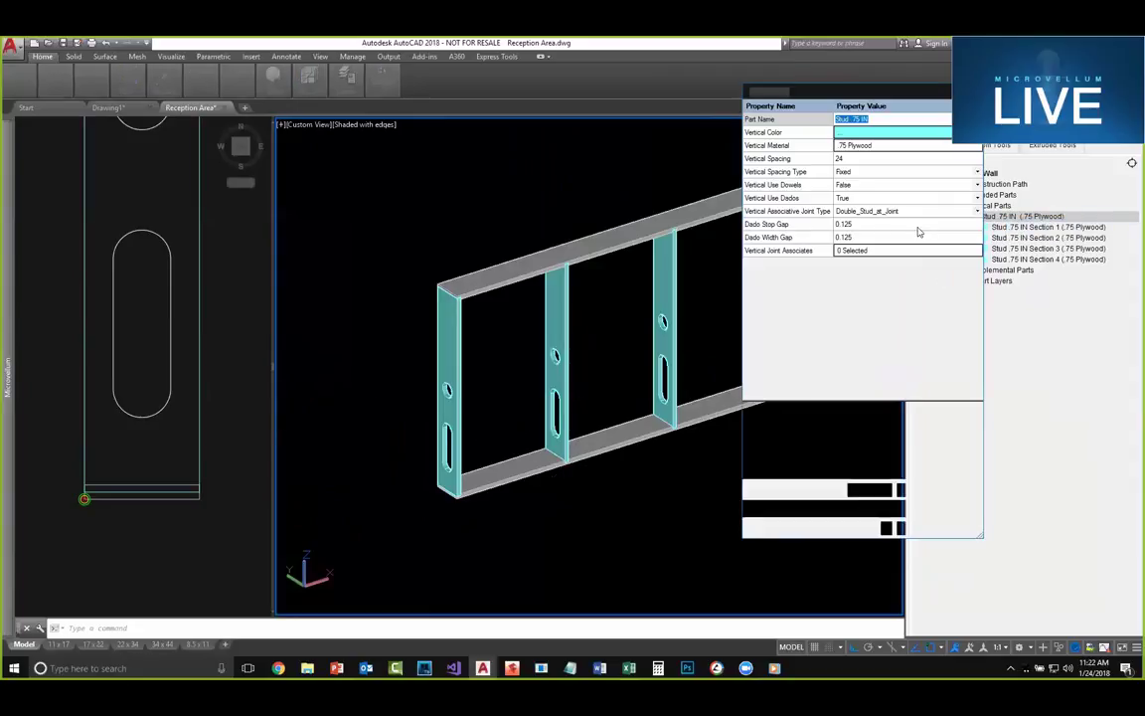
left_click(855, 159)
left_click(848, 174)
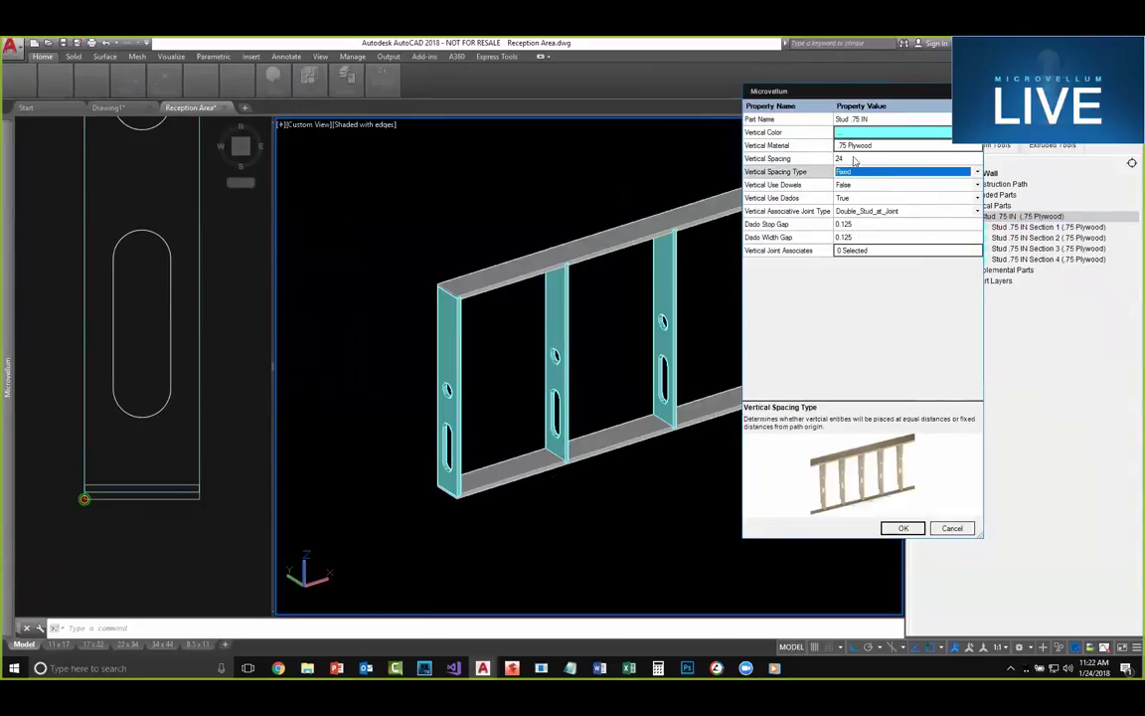
left_click(853, 158)
type("16")
left_click(899, 175)
left_click(899, 176)
left_click(895, 190)
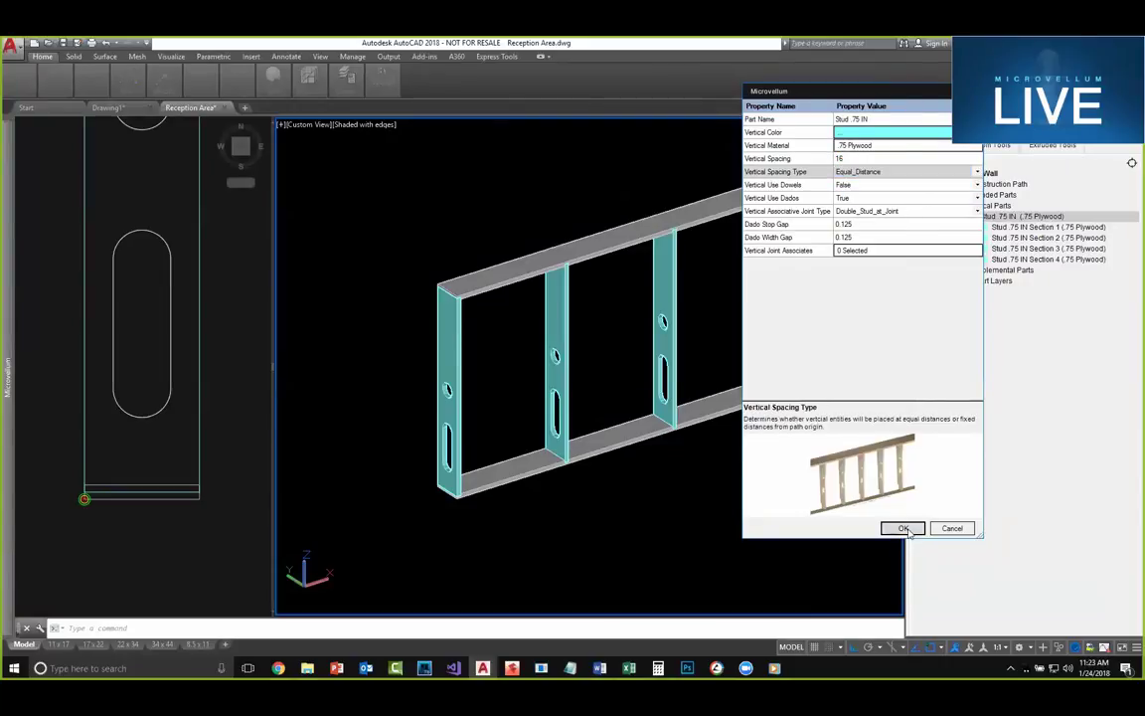
left_click(903, 529)
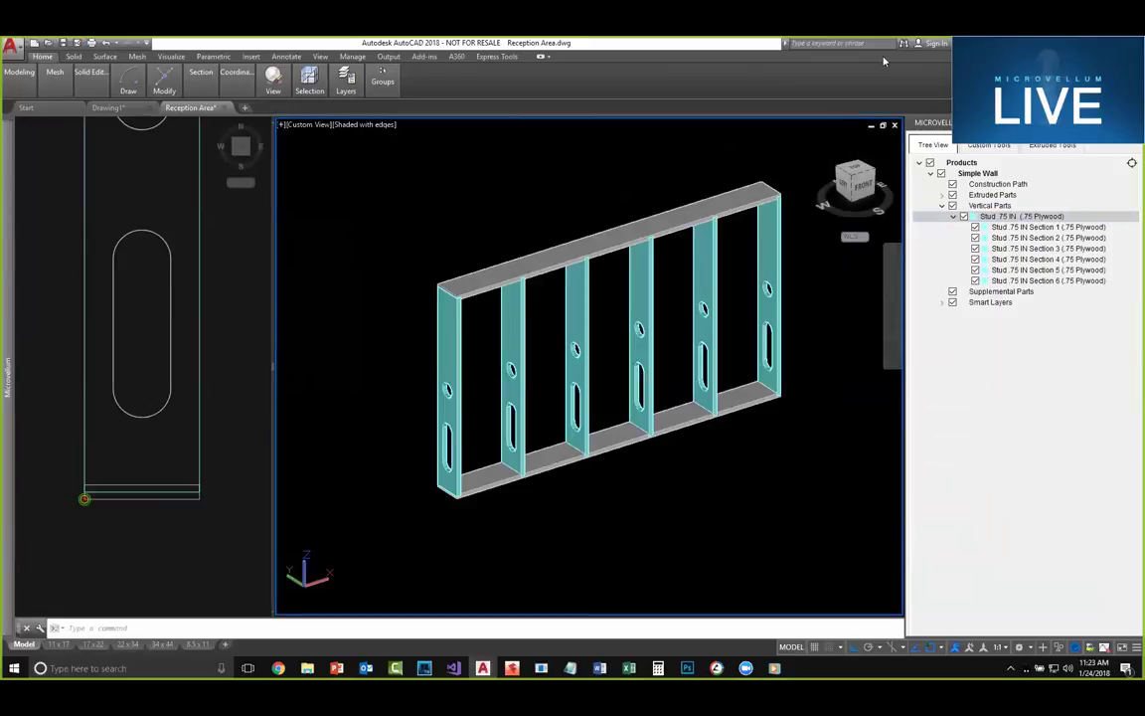
Step: Stretch the stud's upper-left corner in the 2D profile horizontally outward to give the studs a slanted edge
left_click(225, 332)
scroll(225, 332, "down", 3)
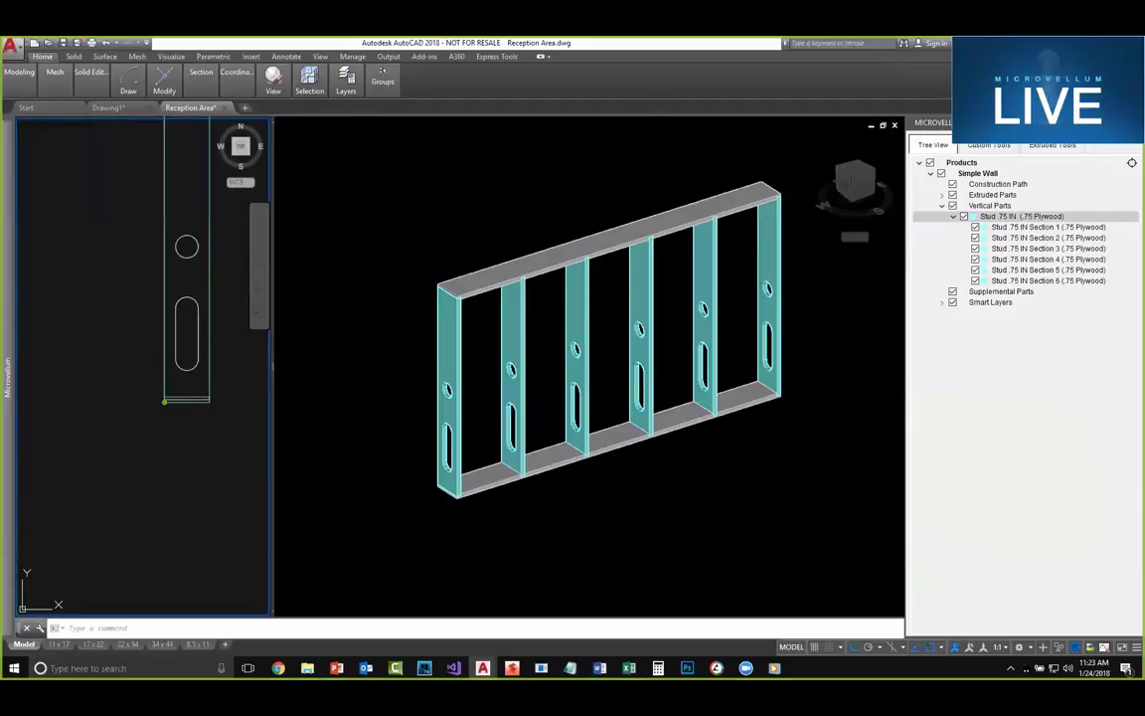
left_click(421, 215)
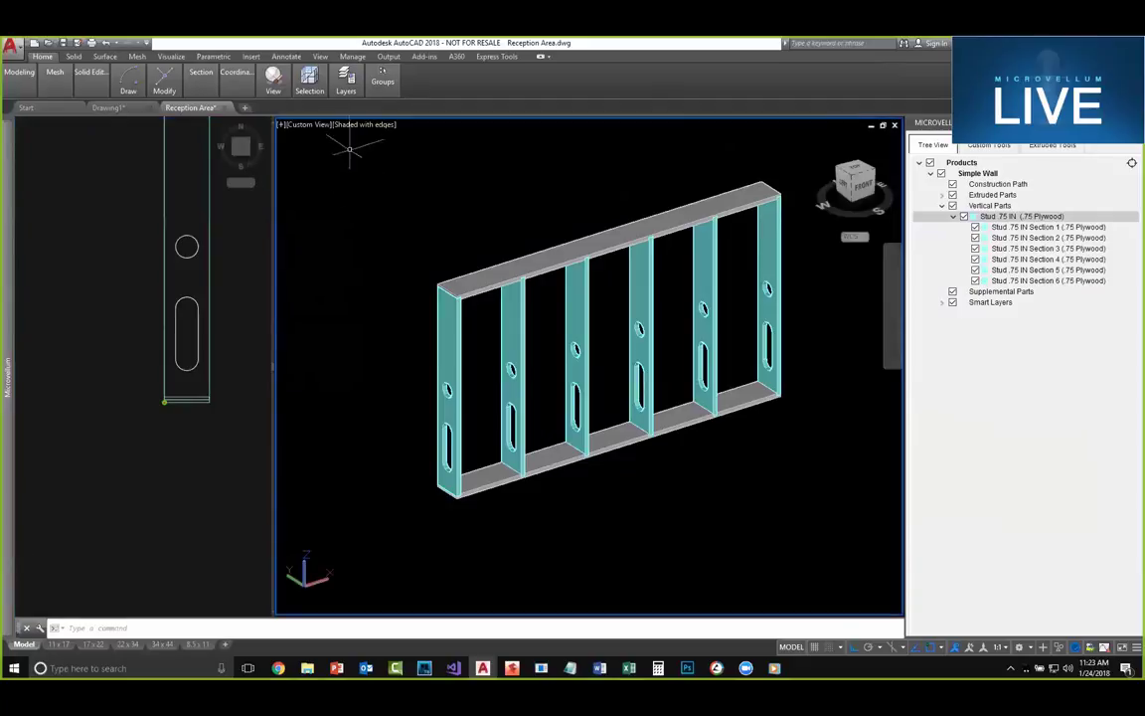
left_click(237, 250)
scroll(207, 299, "down", 4)
middle_click_drag(184, 293, 115, 374)
scroll(113, 375, "up", 4)
middle_click_drag(126, 331, 143, 307)
left_click(137, 275)
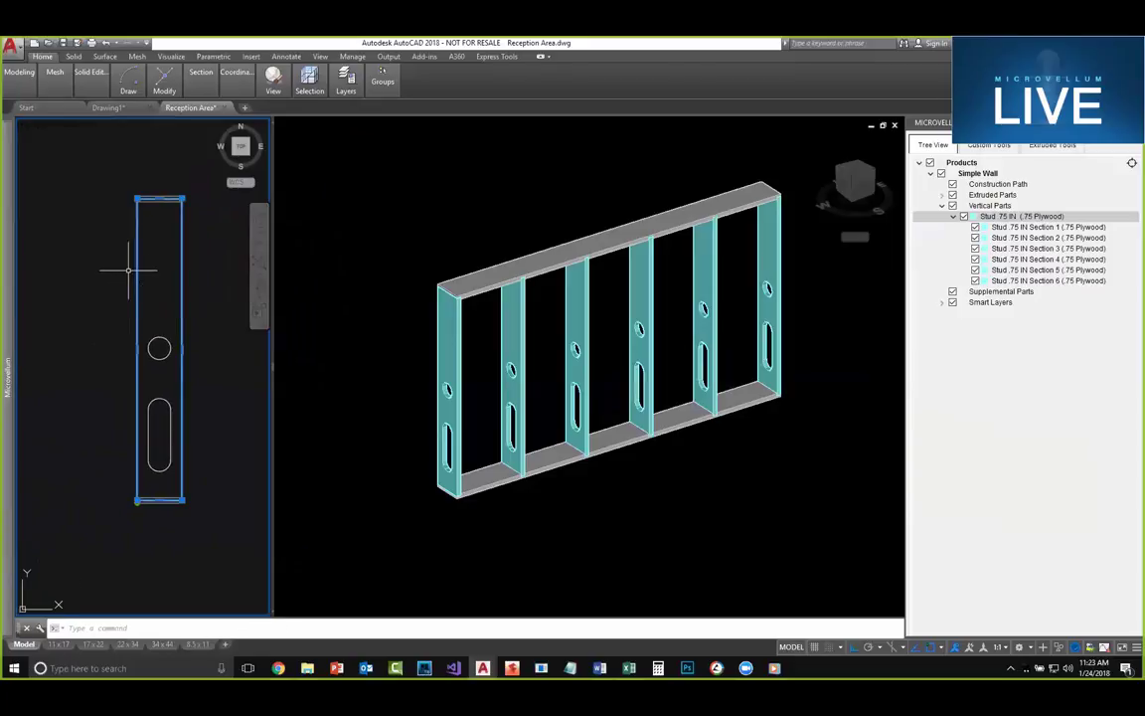
left_click(136, 199)
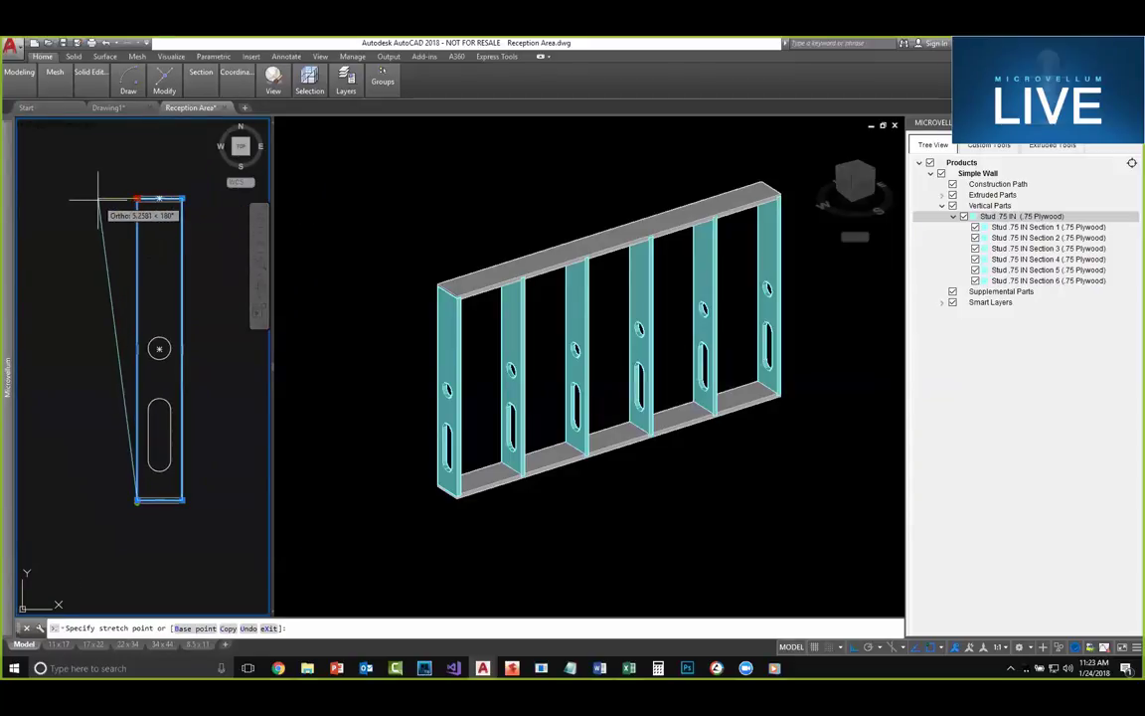
left_click(93, 199)
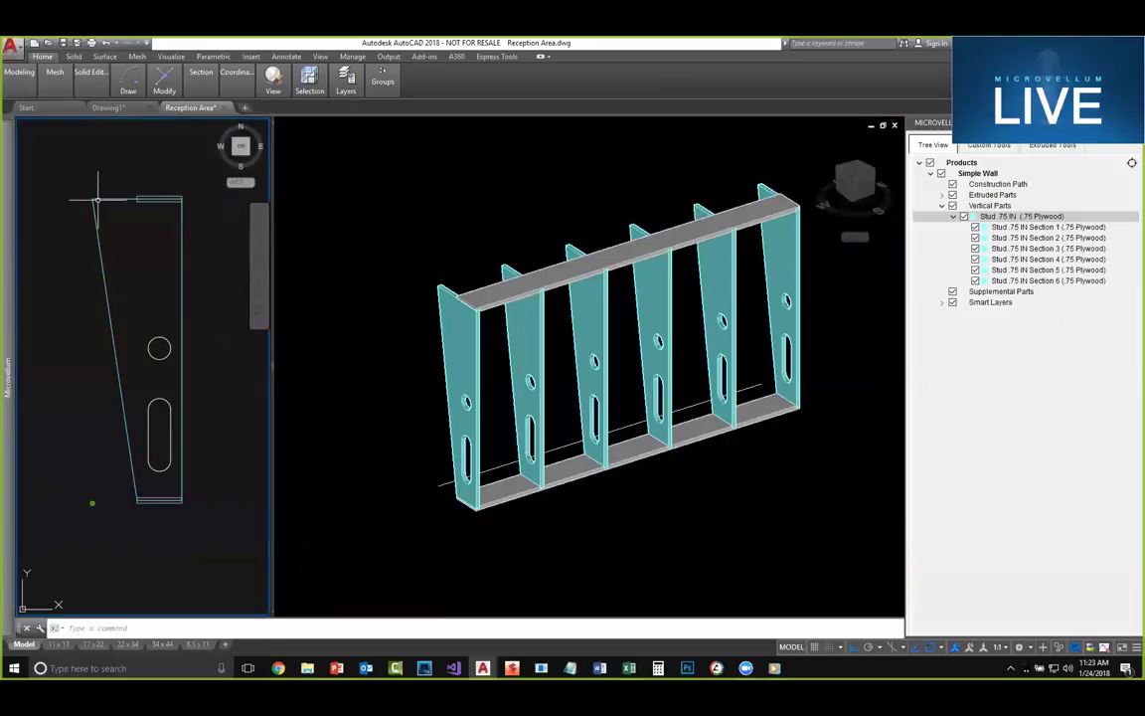
Step: Stretch the top plate's left edge in the 2D profile outward to line up with the slanted stud's top corner
scroll(134, 206, "up", 4)
left_click(151, 197)
left_click(145, 191)
left_click(140, 185)
left_click(104, 185)
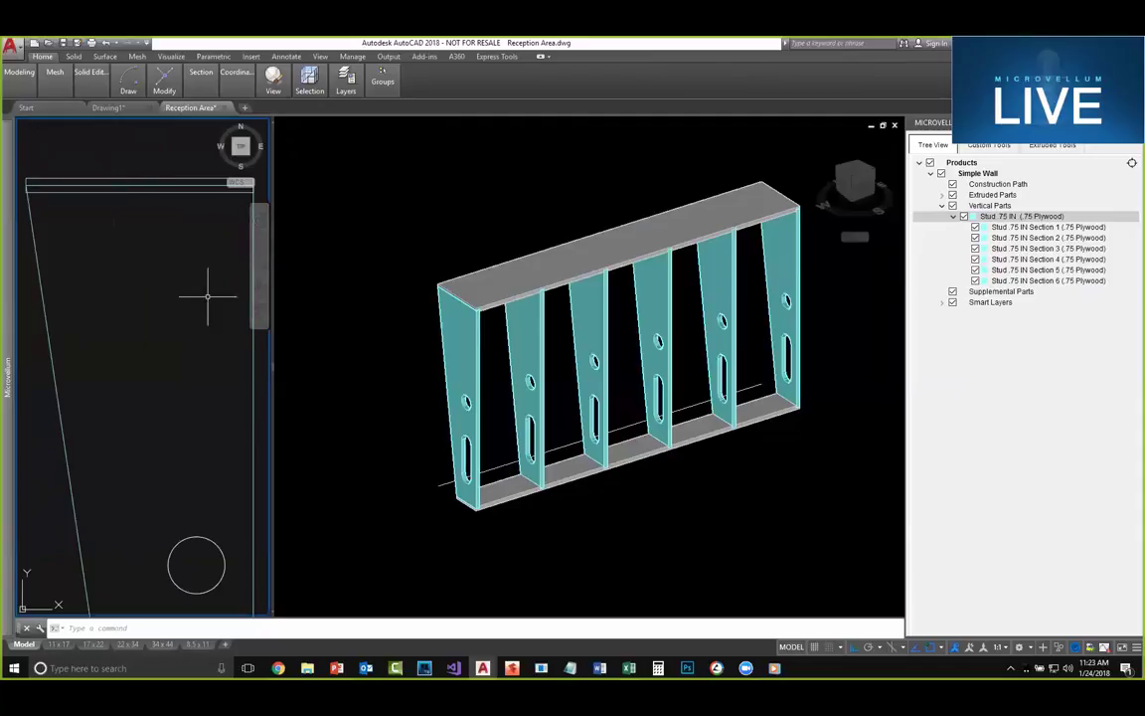
Step: Lengthen the wall by stretching the right end of its construction path outward by about 26.5
left_click(206, 296)
scroll(186, 325, "down", 4)
middle_click_drag(179, 338, 157, 286)
left_click(168, 303)
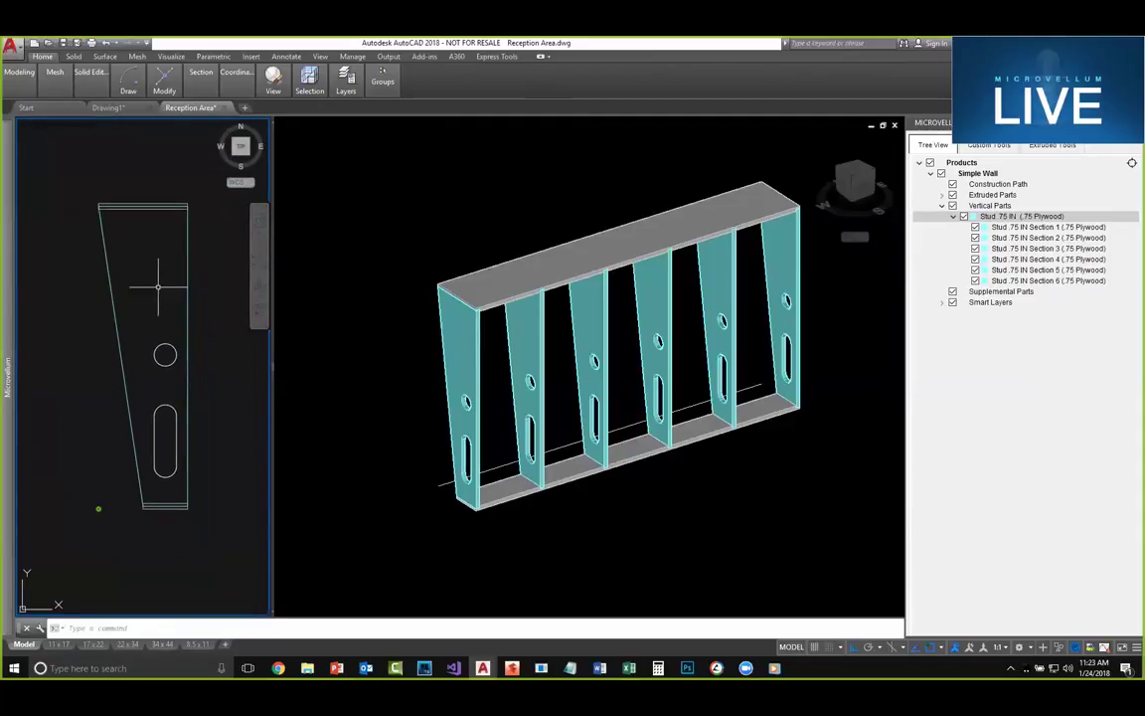
left_click(456, 415)
left_click(633, 434)
left_click(618, 415)
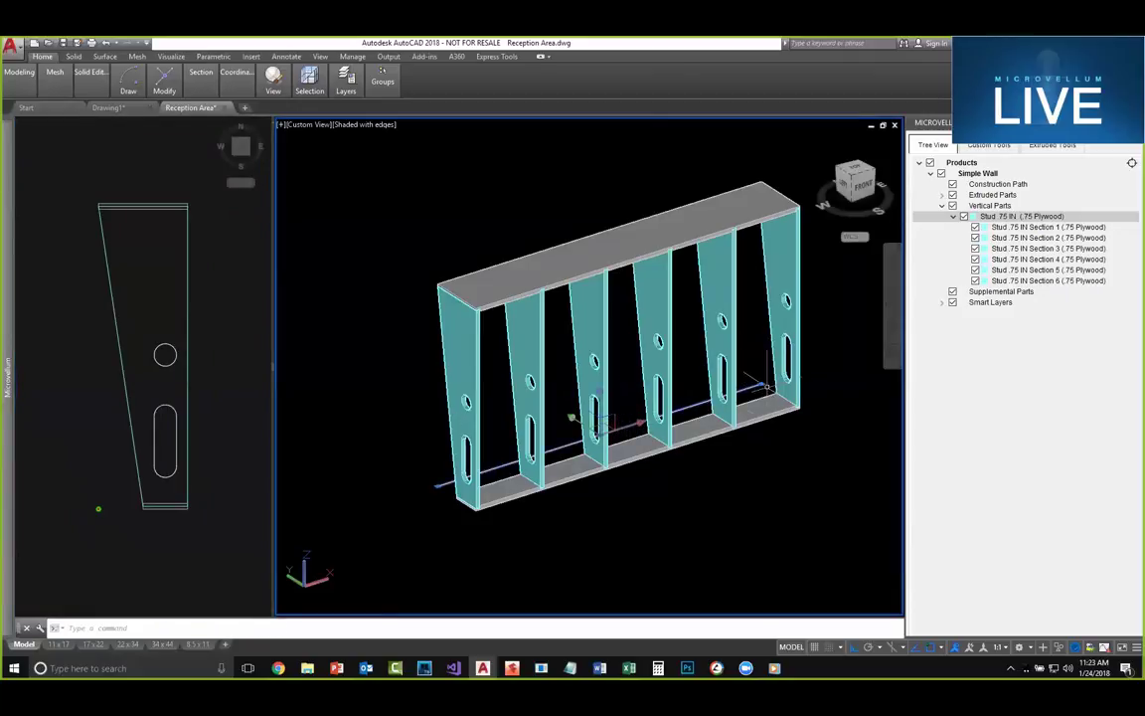
middle_click_drag(818, 350, 697, 348)
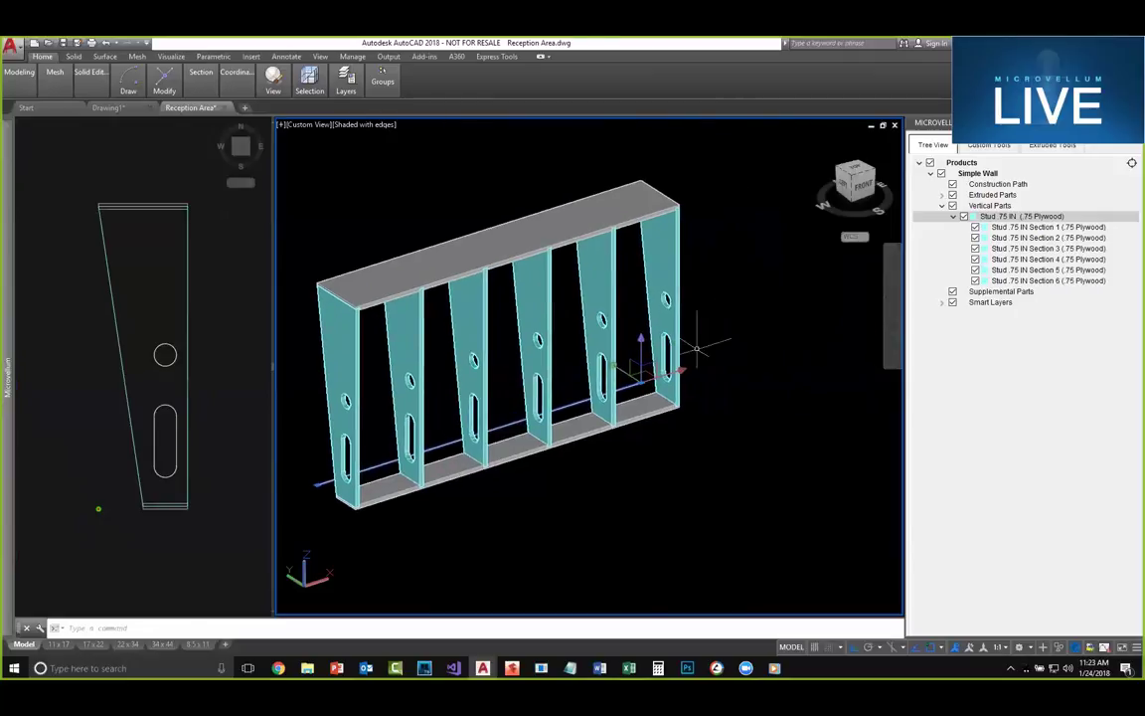
mouse_move(612, 302)
left_click(641, 385)
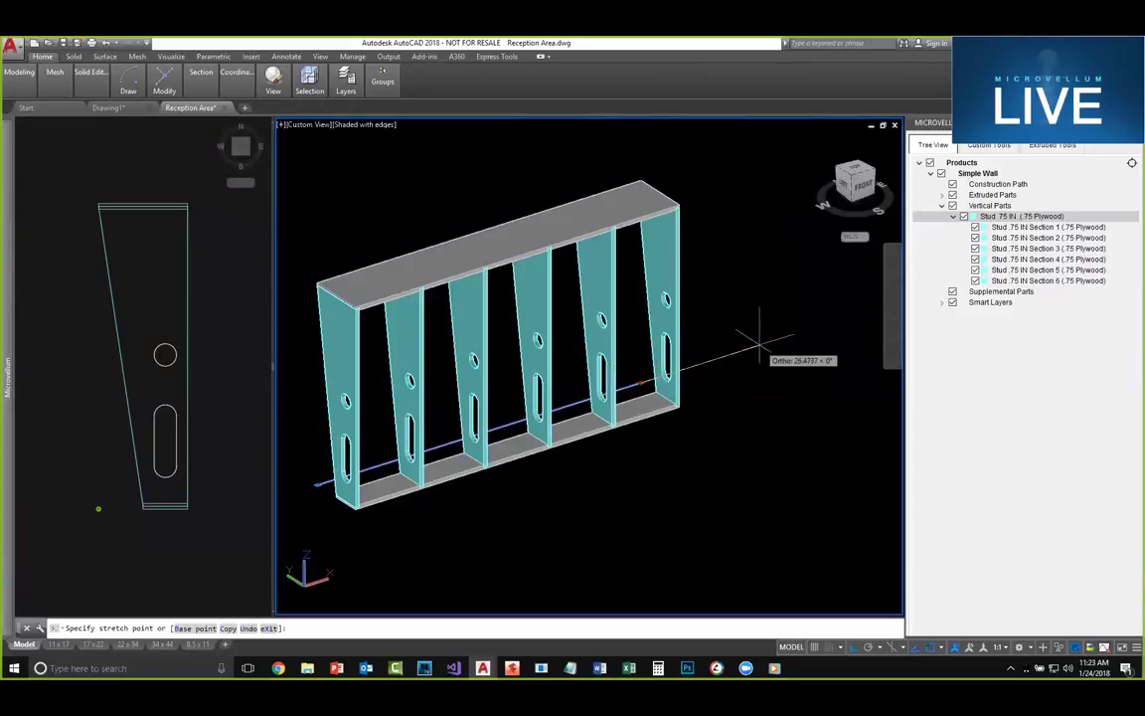
left_click(760, 346)
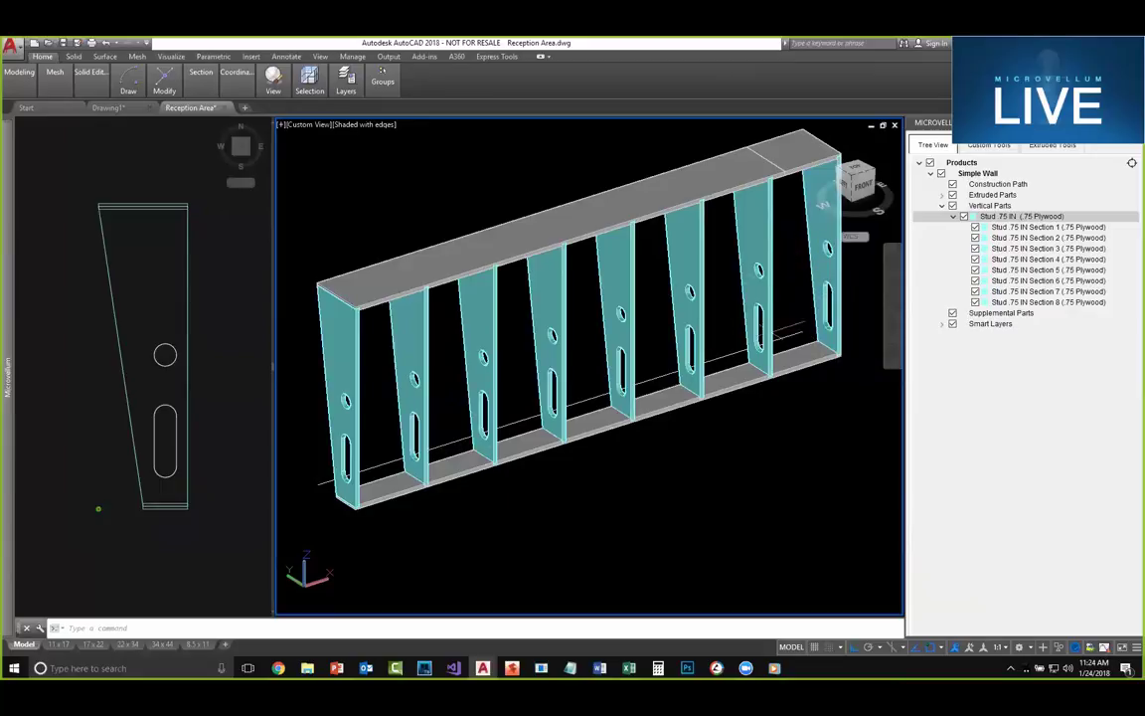
Step: Examine the top plate's joint and its position relative to the studs in the lengthened wall
middle_click_drag(721, 290, 693, 264)
scroll(693, 265, "up", 3)
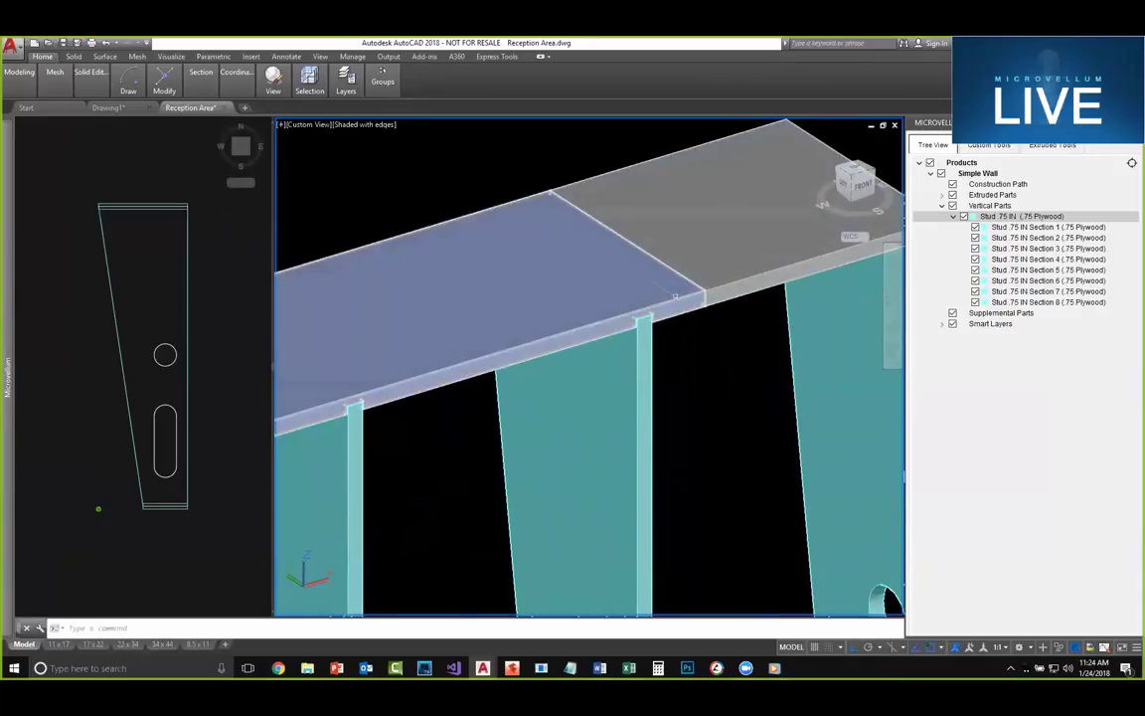
scroll(734, 288, "down", 5)
middle_click_drag(631, 334, 705, 285)
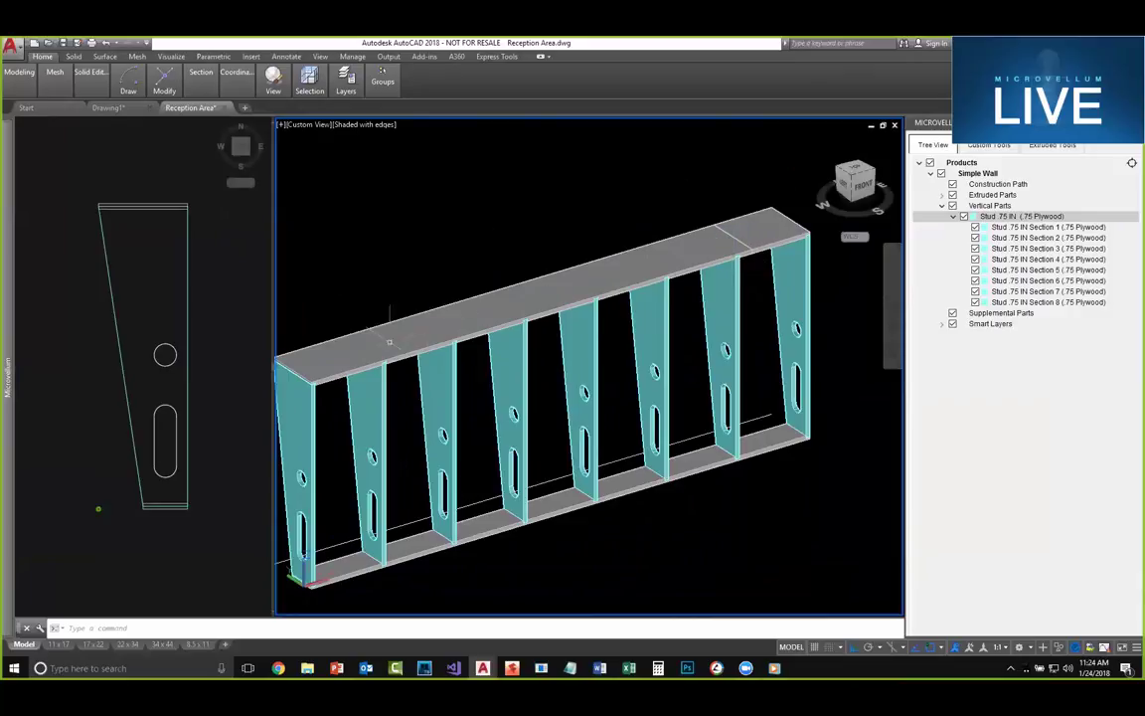
middle_click_drag(629, 350, 672, 296)
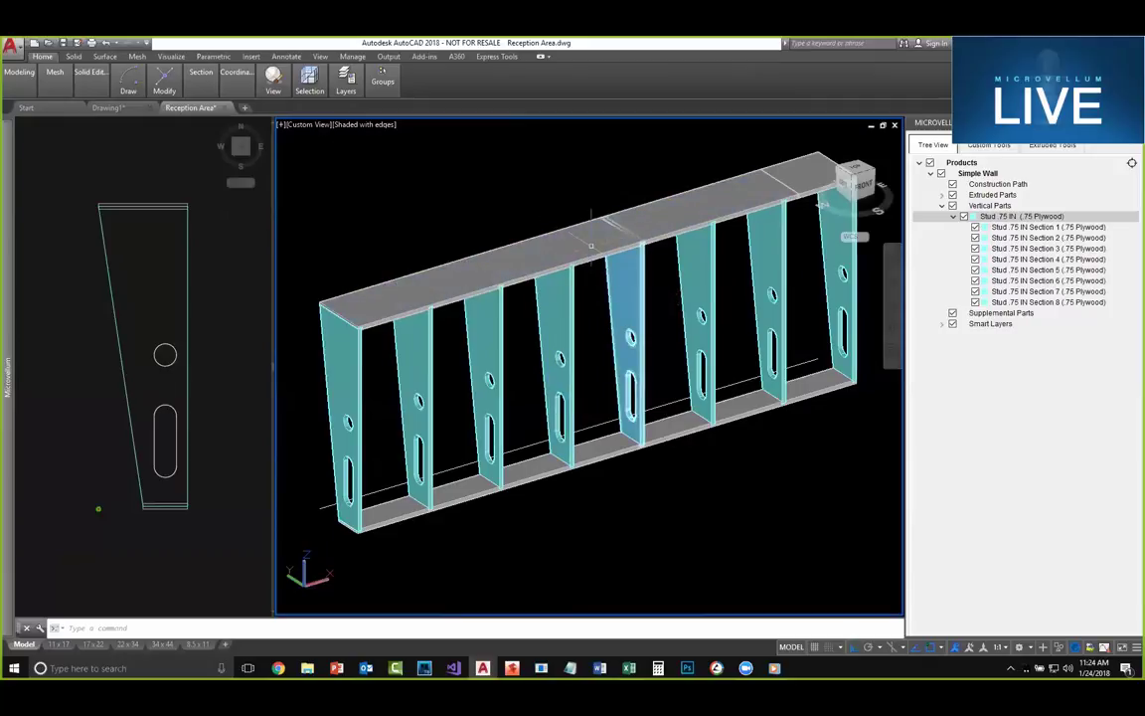
mouse_move(591, 245)
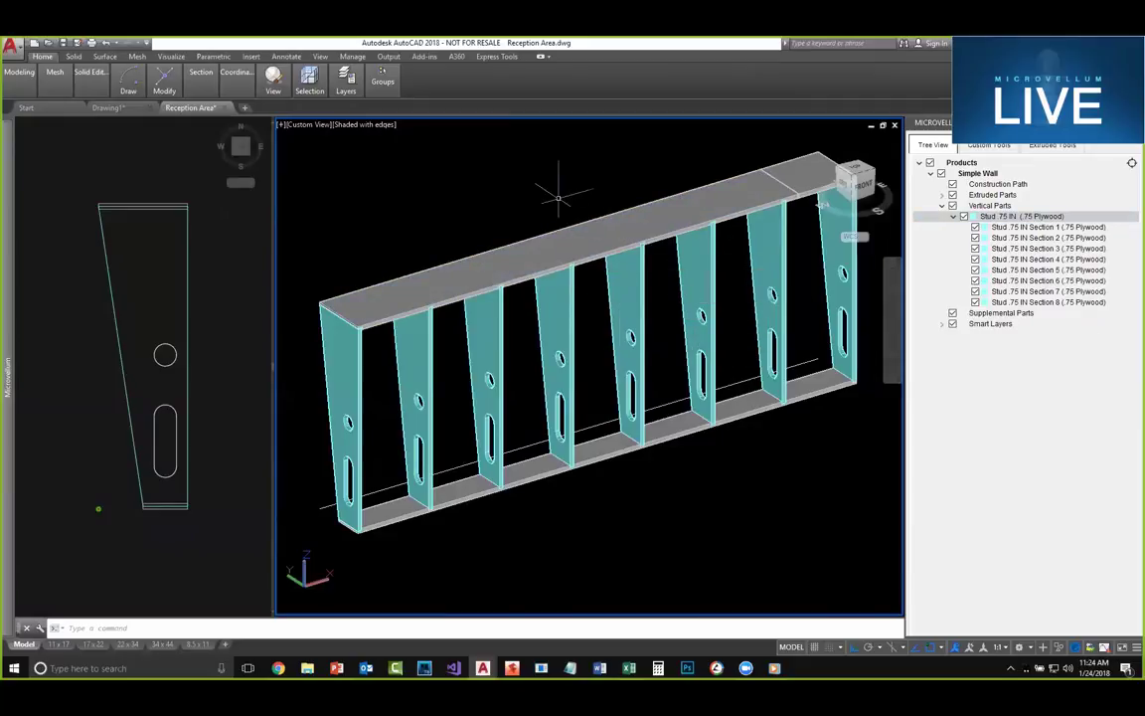
middle_click_drag(756, 259, 726, 256)
mouse_move(756, 190)
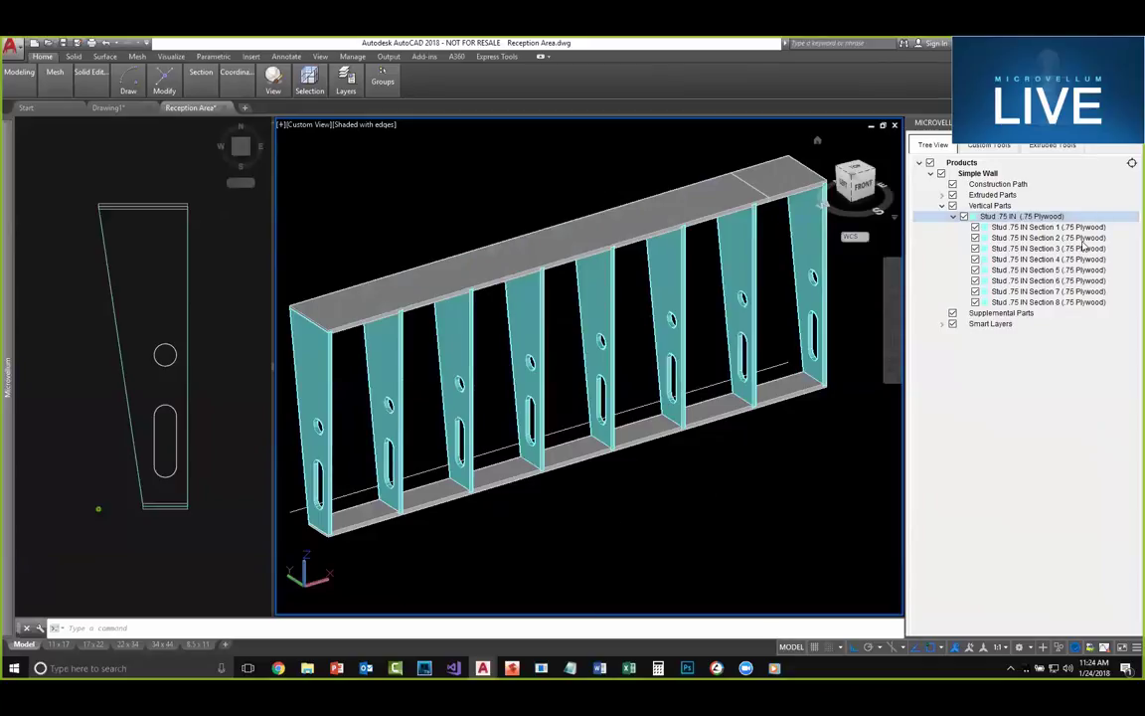
Step: Inspect a stud's dado in the bottom plate up close and review the stud's Dado Width Gap property
left_click(739, 473)
left_click(733, 464)
scroll(751, 393, "up", 5)
scroll(762, 442, "up", 5)
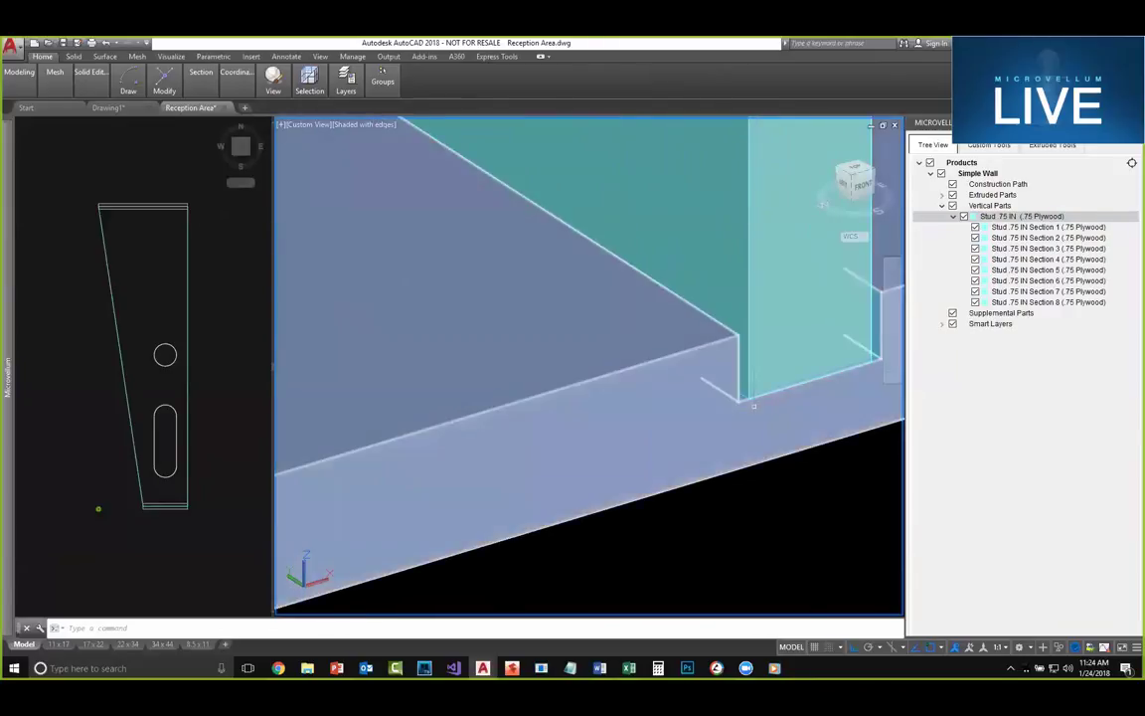
scroll(762, 437, "down", 10)
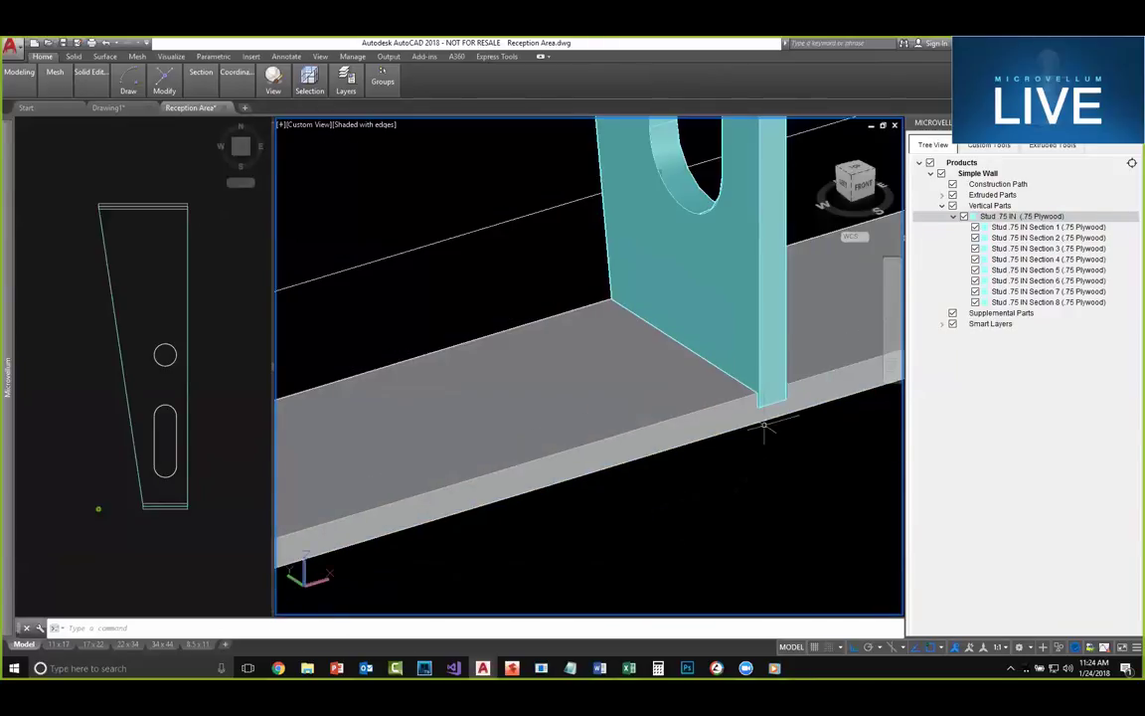
middle_click_drag(800, 453, 757, 438)
right_click(975, 216)
left_click(994, 228)
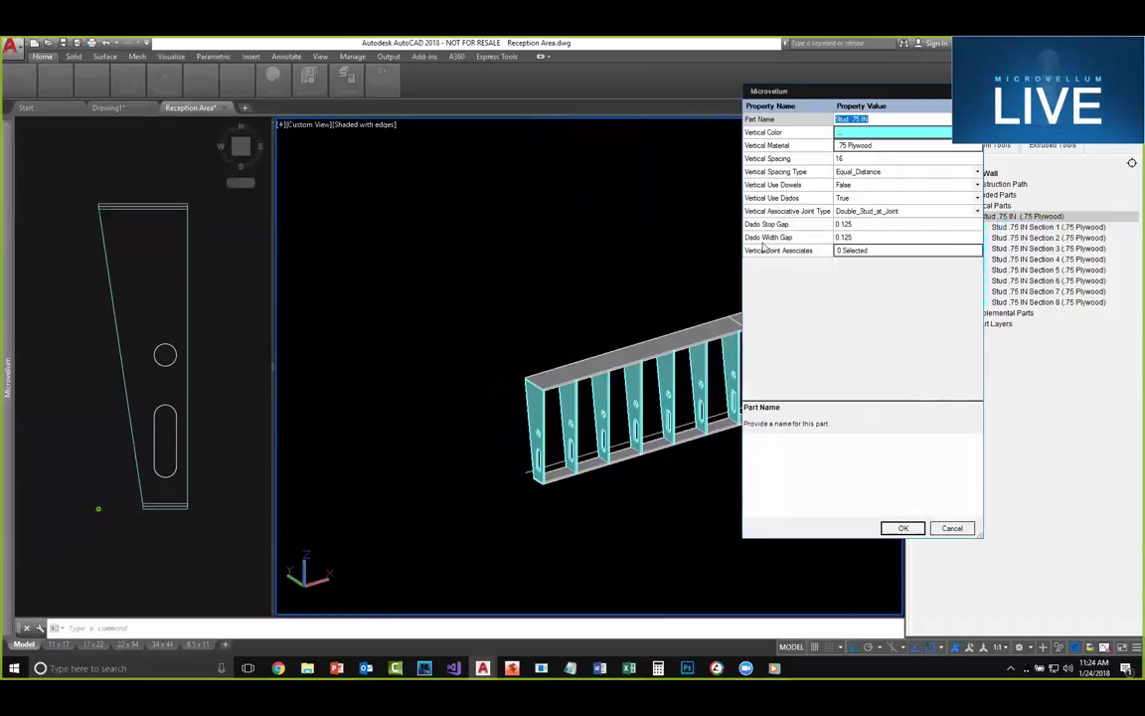
left_click(863, 236)
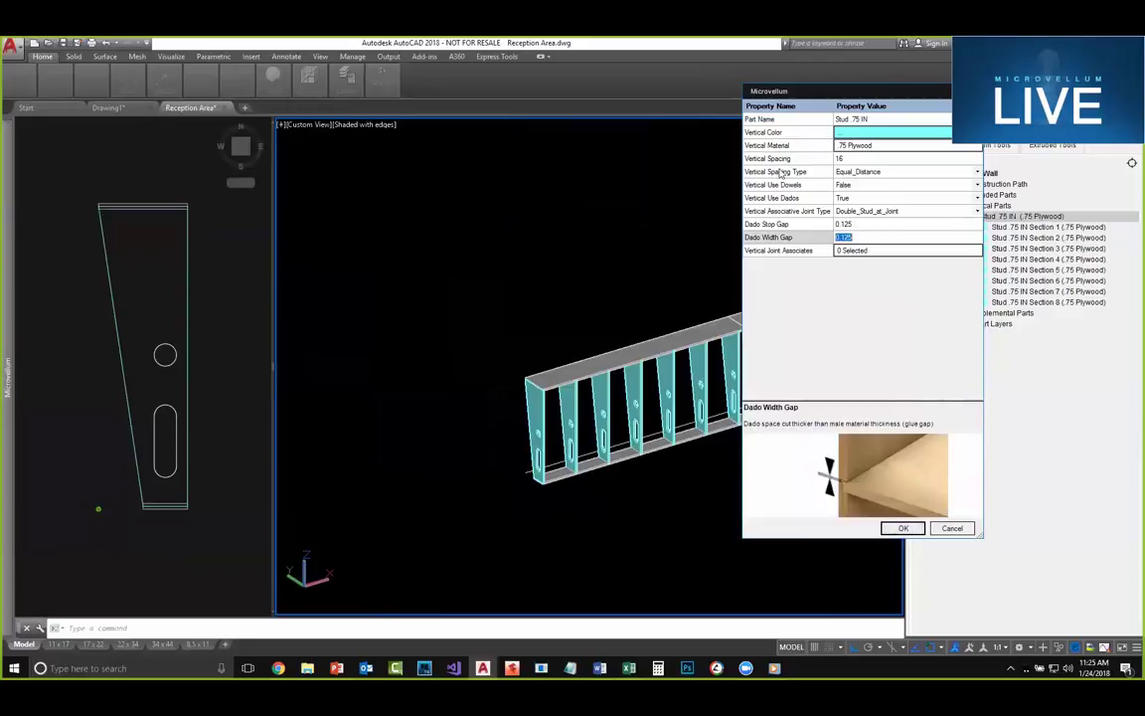
left_click(906, 528)
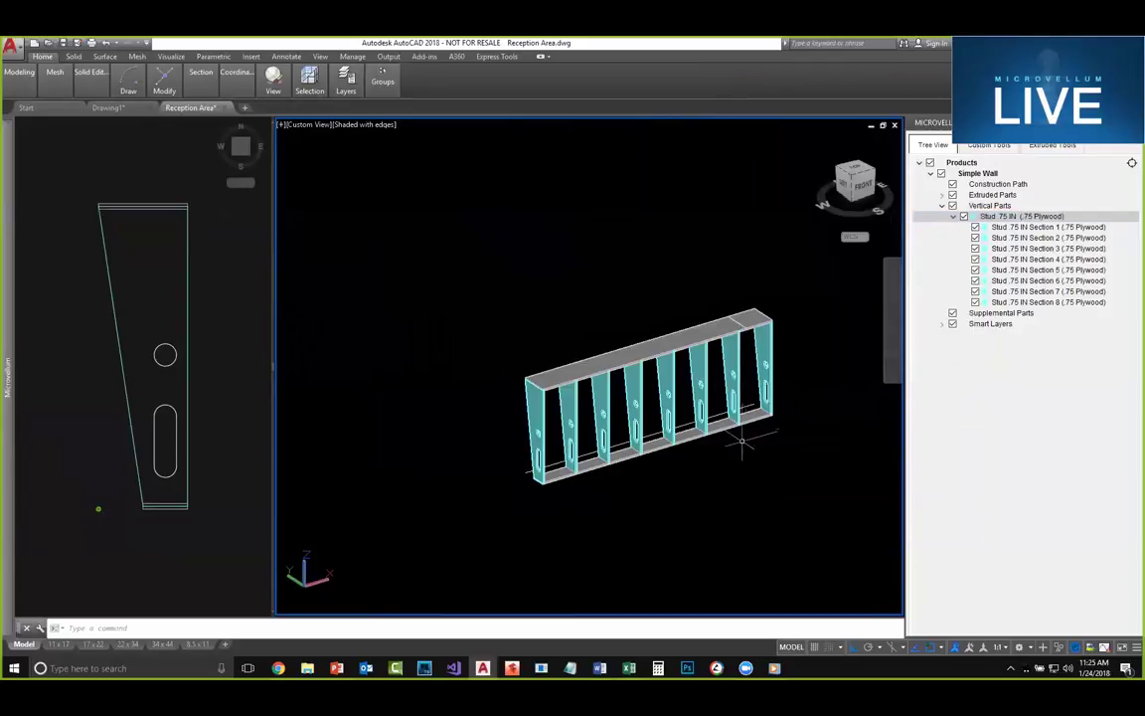
Step: Remove the extruded entity joint from the top plate
scroll(742, 444, "up", 5)
middle_click_drag(712, 372, 719, 307, "shift")
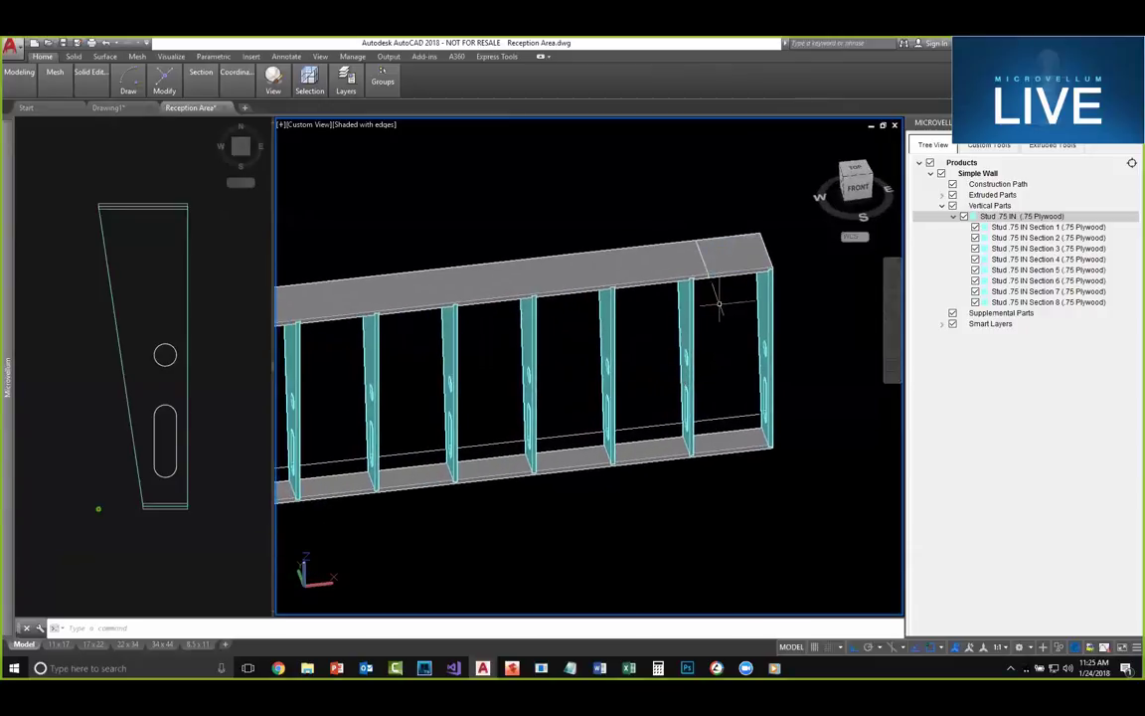
scroll(707, 285, "up", 2)
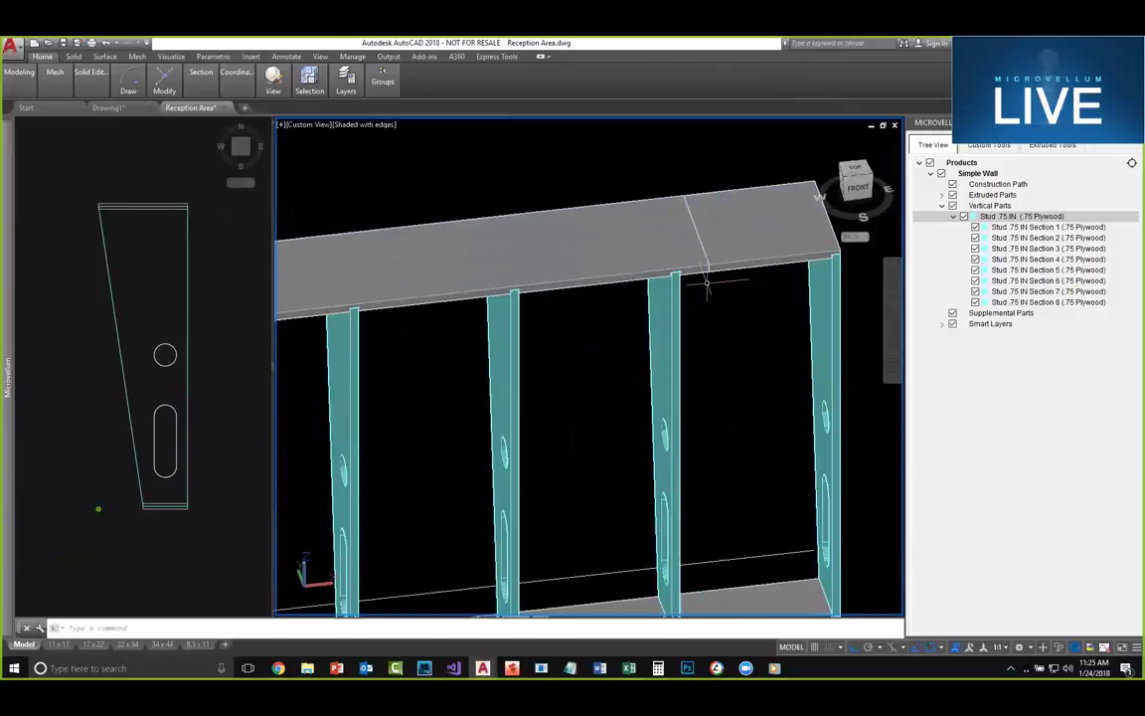
scroll(642, 323, "down", 2)
middle_click_drag(621, 333, 567, 296, "shift")
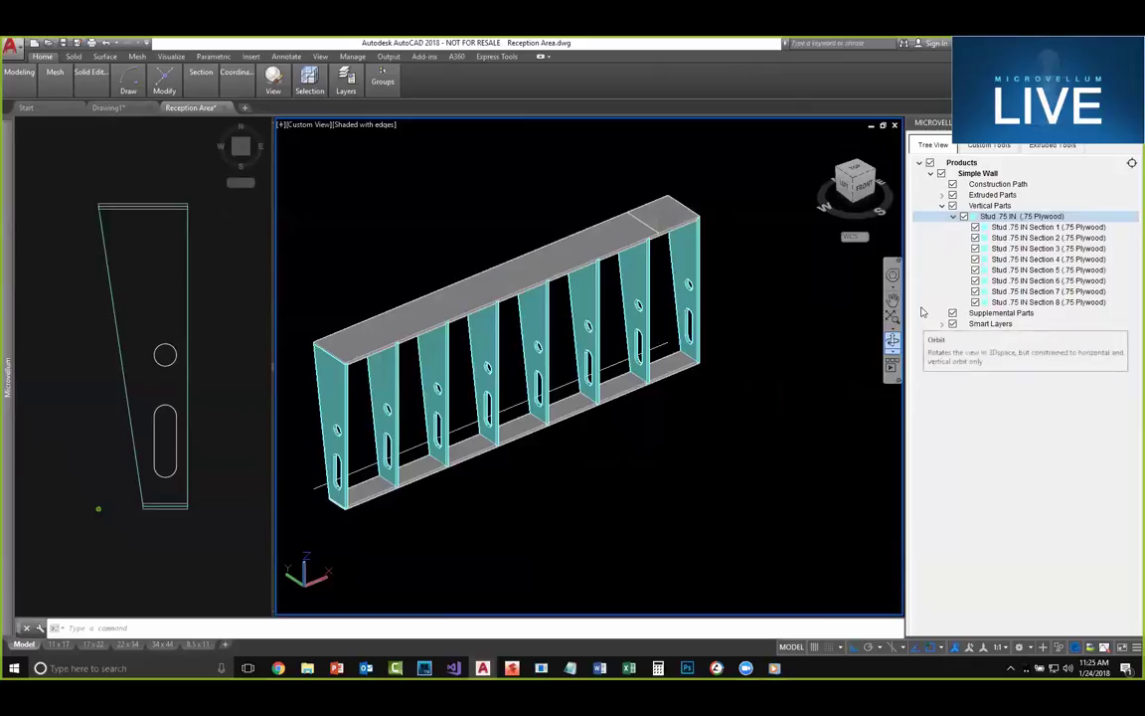
left_click(1052, 149)
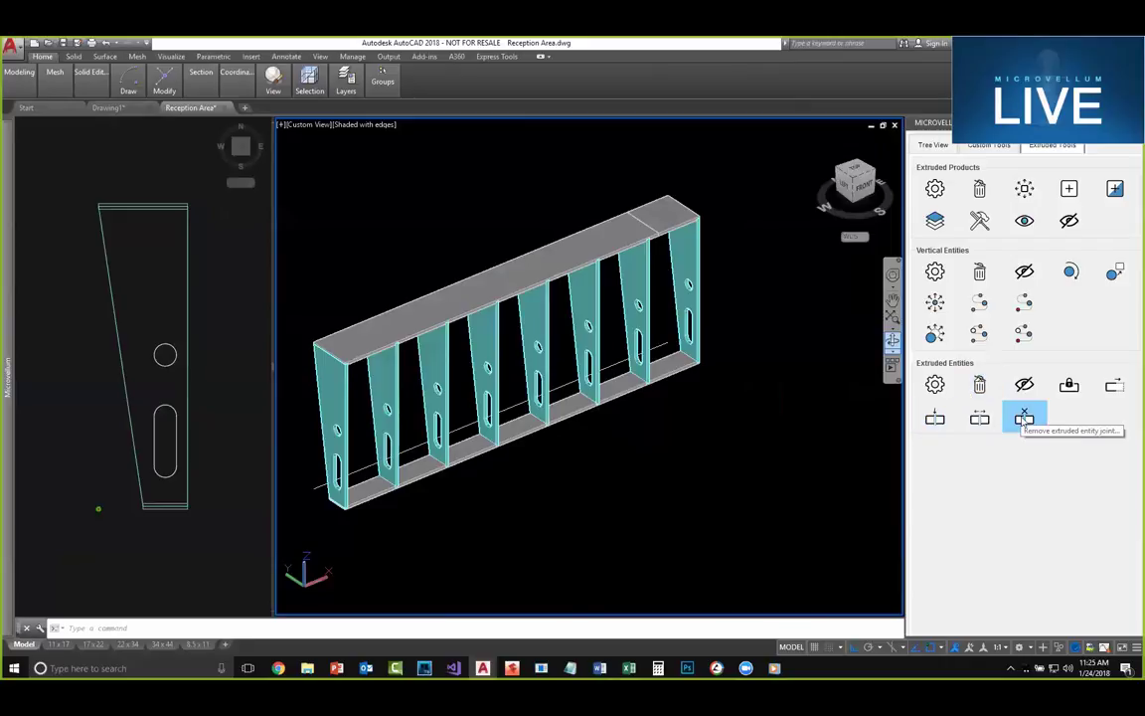
left_click(664, 213, "ctrl")
key("Escape")
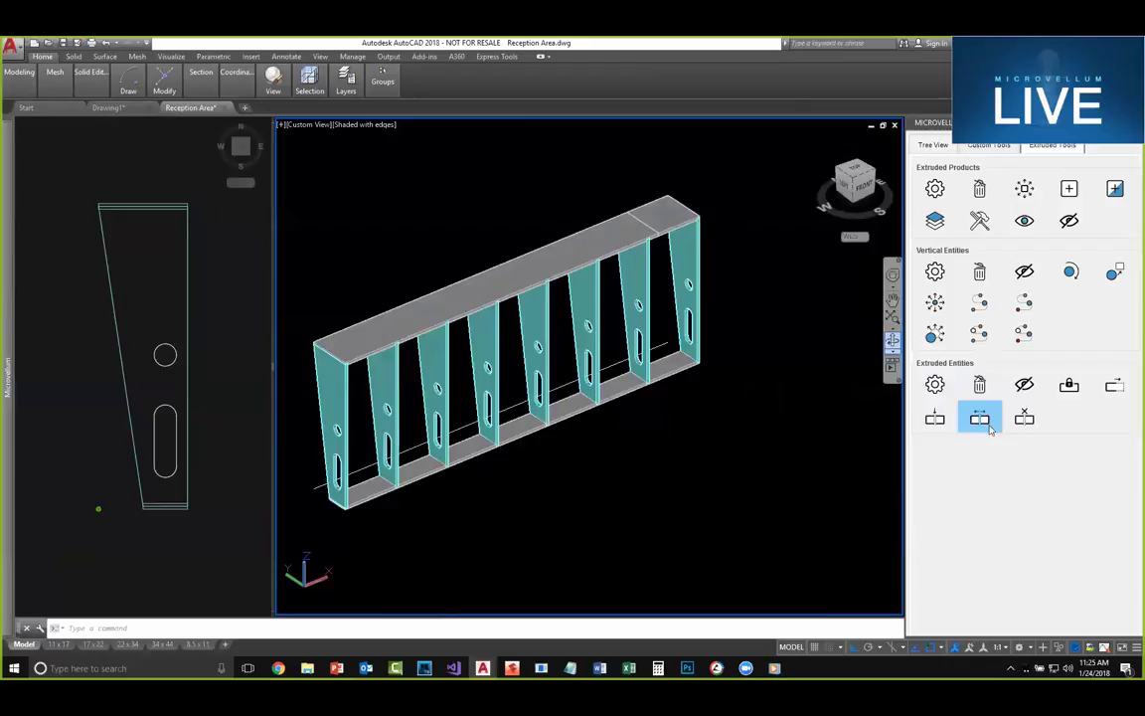
left_click(1025, 418)
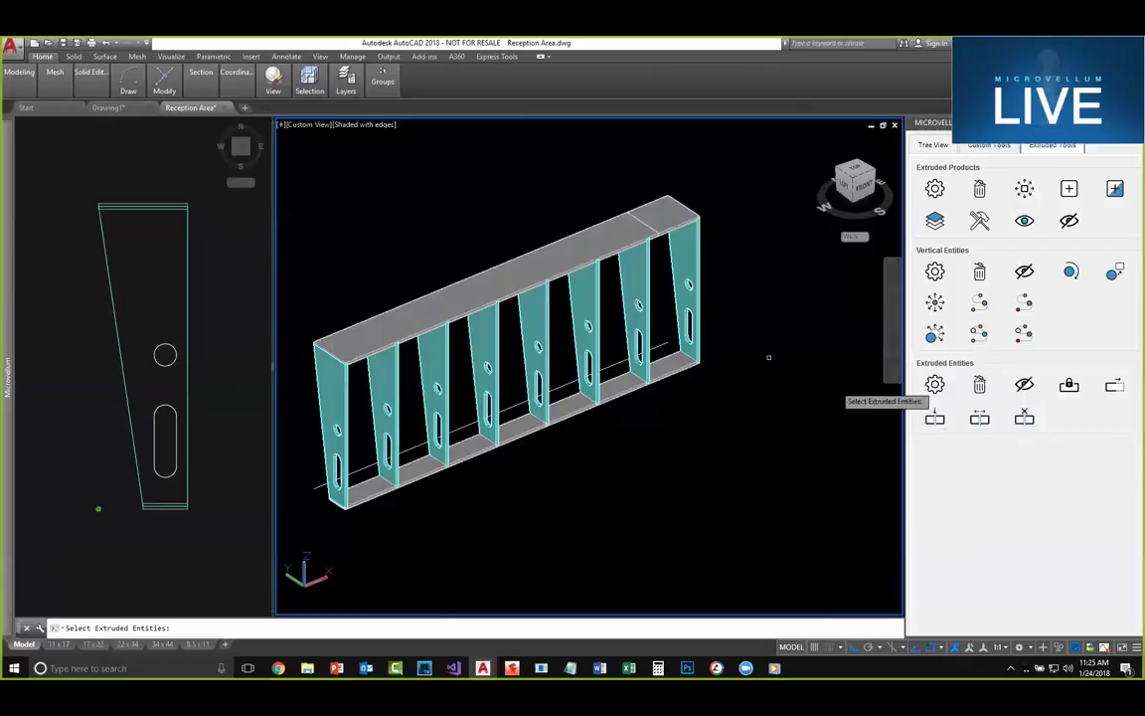
left_click(637, 237)
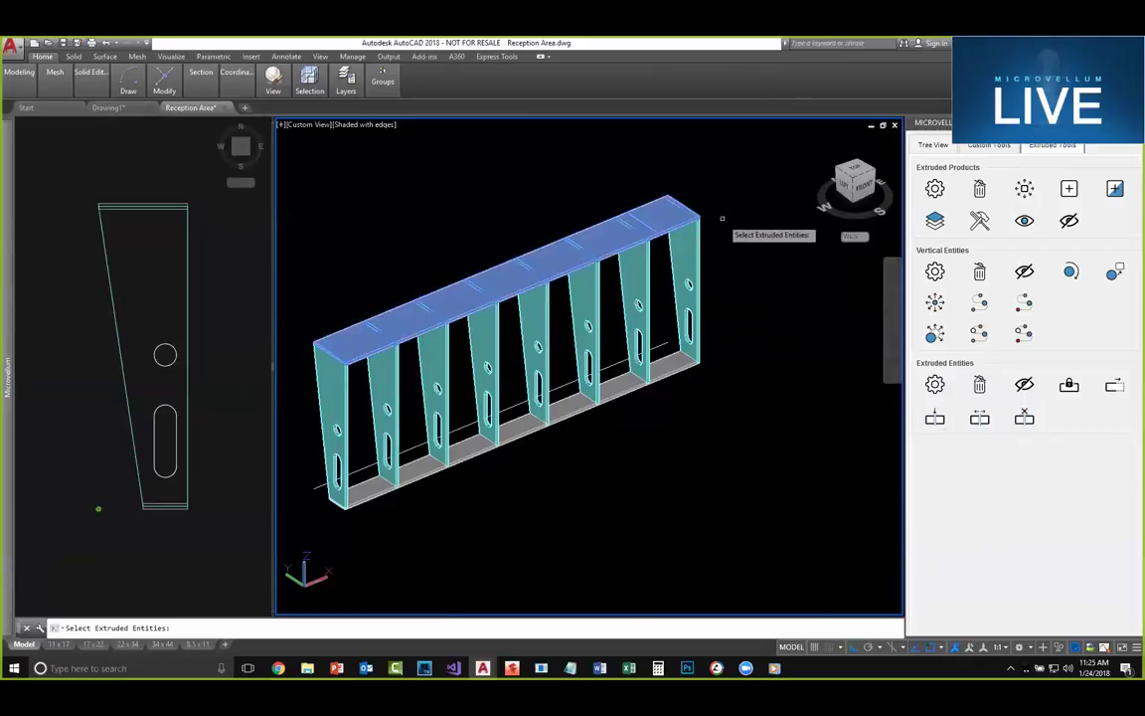
key("Return")
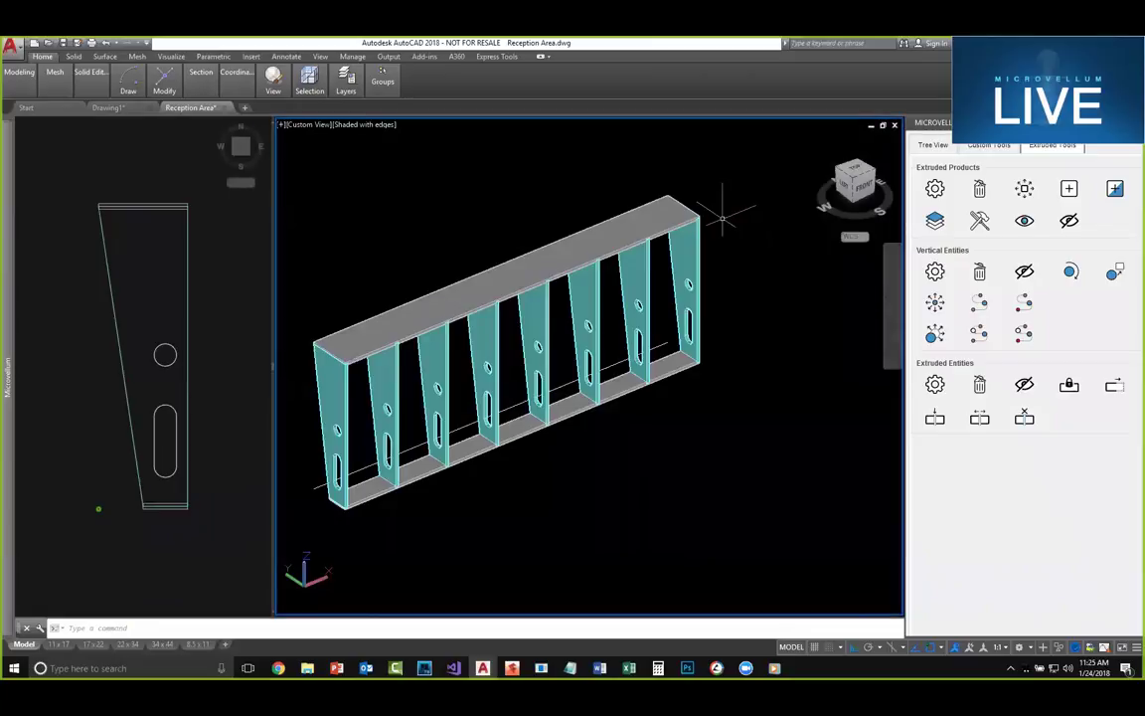
Step: Examine the plates and studs of the whole wall in 3D from several angles
middle_click_drag(737, 403, 634, 345)
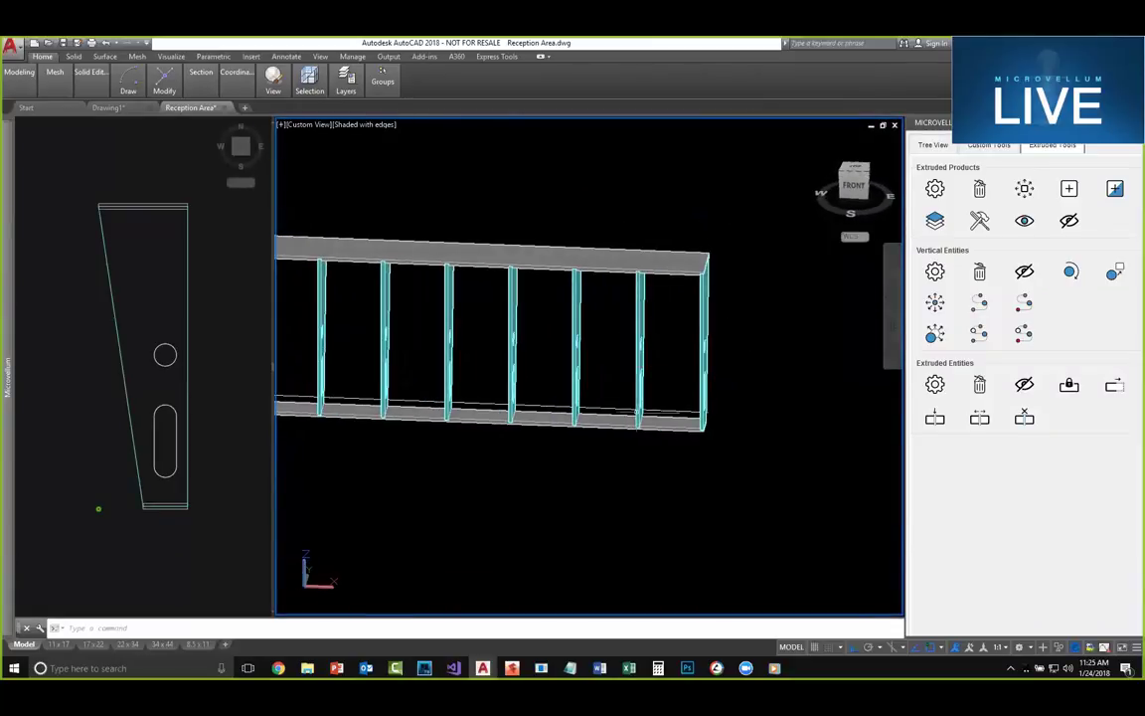
scroll(641, 442, "up", 4)
middle_click_drag(641, 442, 704, 392, "shift")
scroll(597, 422, "down", 2)
middle_click_drag(502, 417, 594, 416)
middle_click_drag(594, 415, 579, 348, "shift")
scroll(586, 363, "down", 6)
middle_click_drag(597, 122, 595, 297)
scroll(595, 297, "up", 7)
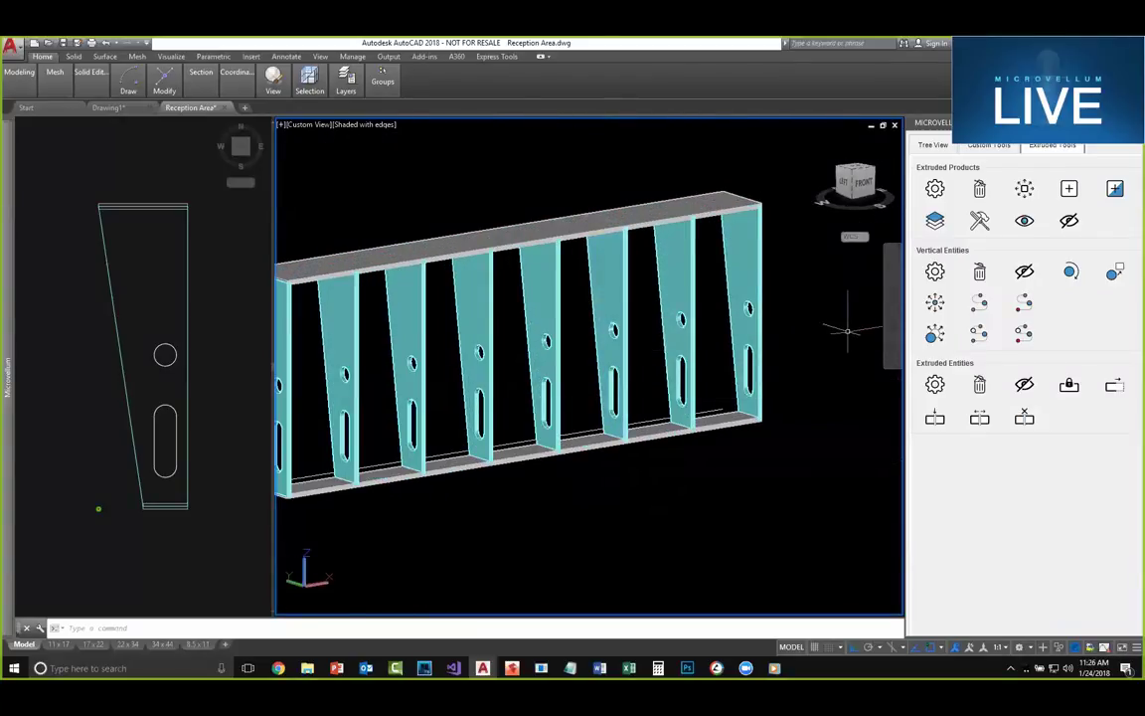
scroll(575, 340, "down", 2)
scroll(546, 328, "up", 2)
middle_click_drag(519, 317, 541, 320, "shift")
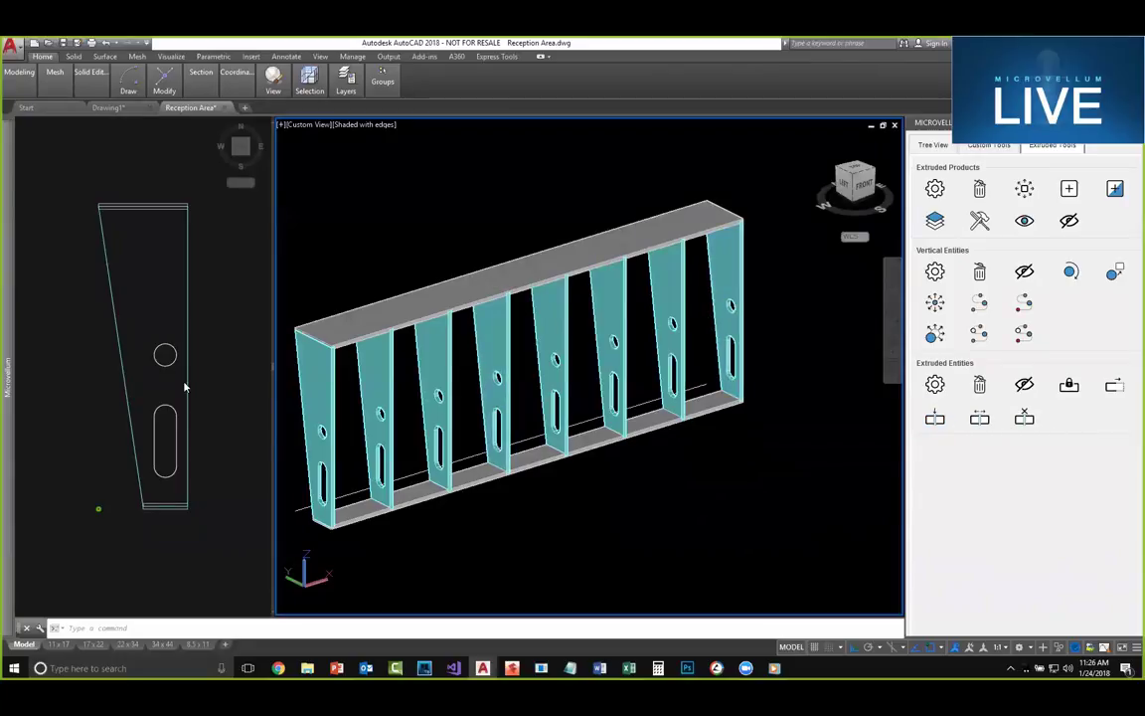
Step: Add an extruded entity joint to the wall's plates at a point near the middle of the construction path
left_click(935, 417)
left_click(808, 493)
left_click(468, 169)
key("Return")
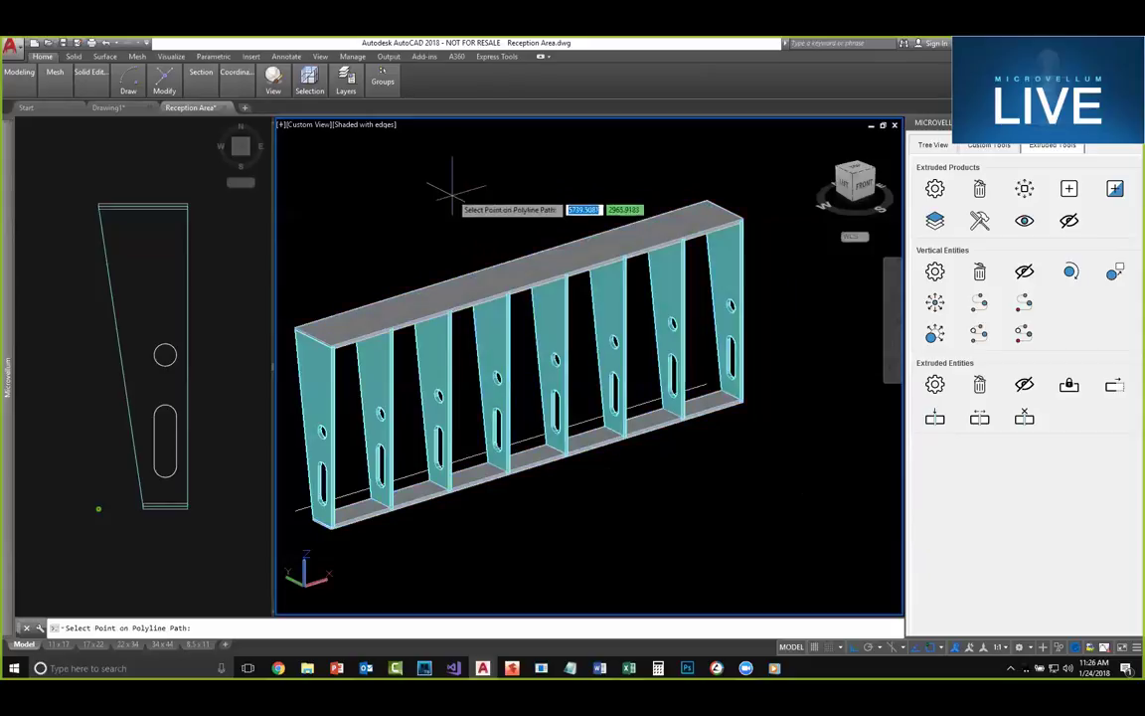
left_click(530, 436)
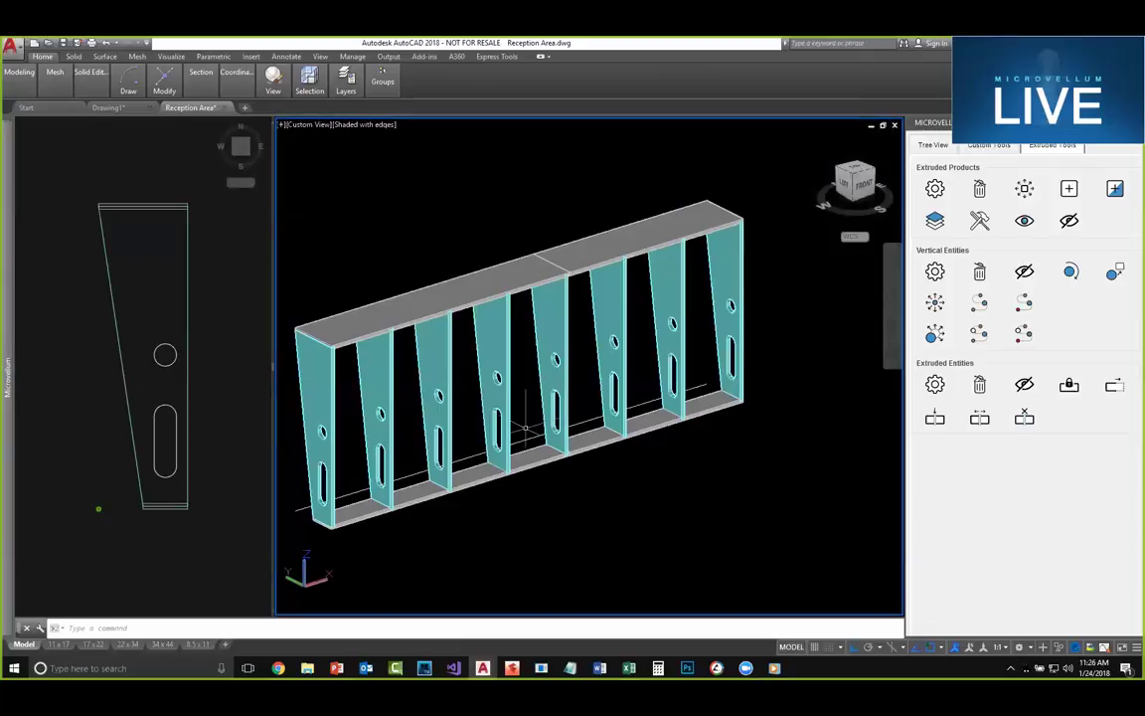
Step: Set the stud's Vertical Joint Associates to Plate Top .75 IN, keeping the Double_Stud_at_Joint type
scroll(556, 398, "up", 5)
middle_click_drag(571, 386, 485, 262, "shift")
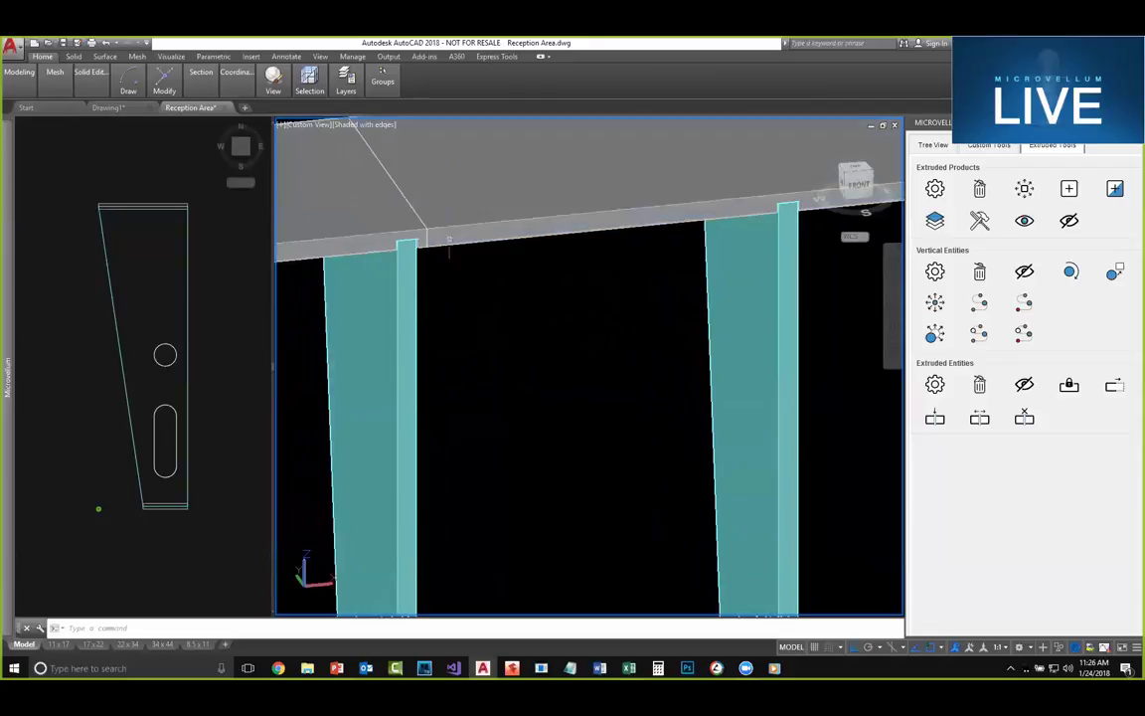
left_click(931, 146)
right_click(1008, 216)
left_click(1024, 223)
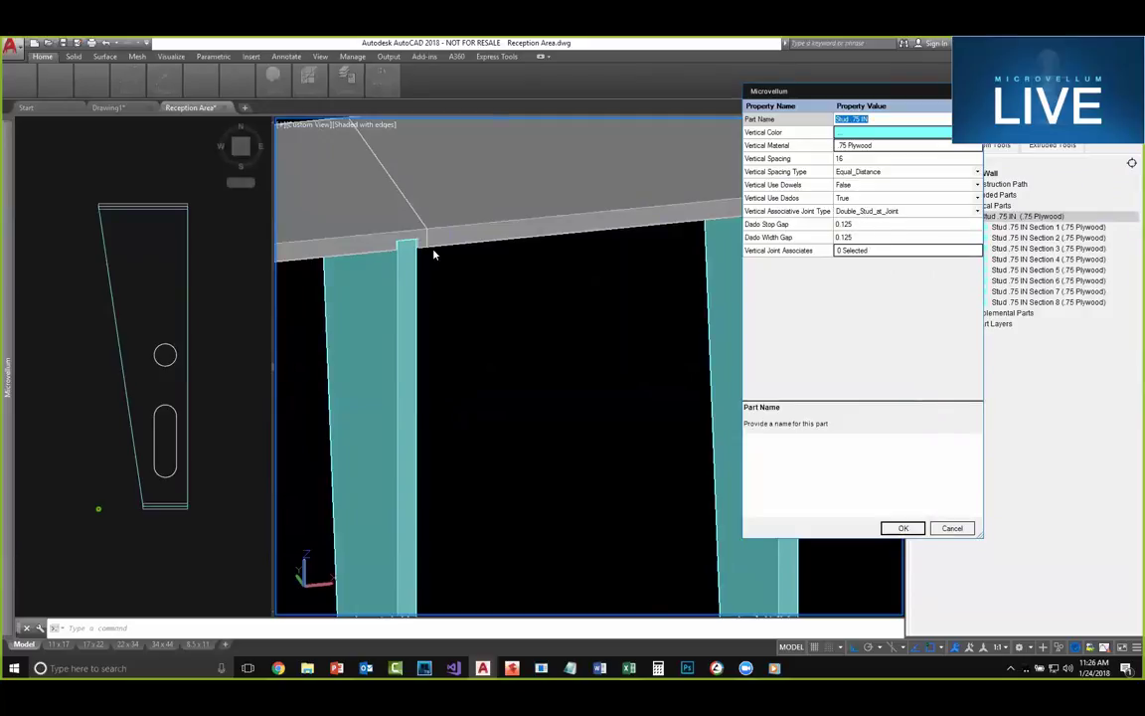
left_click(850, 251)
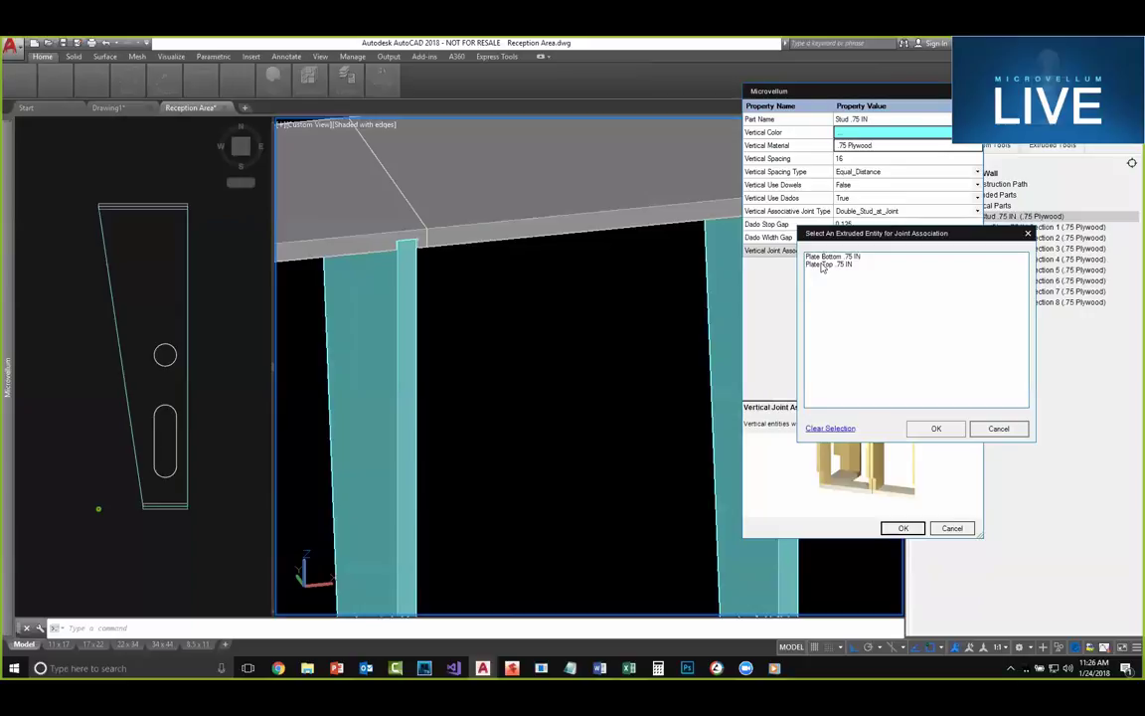
left_click(823, 264)
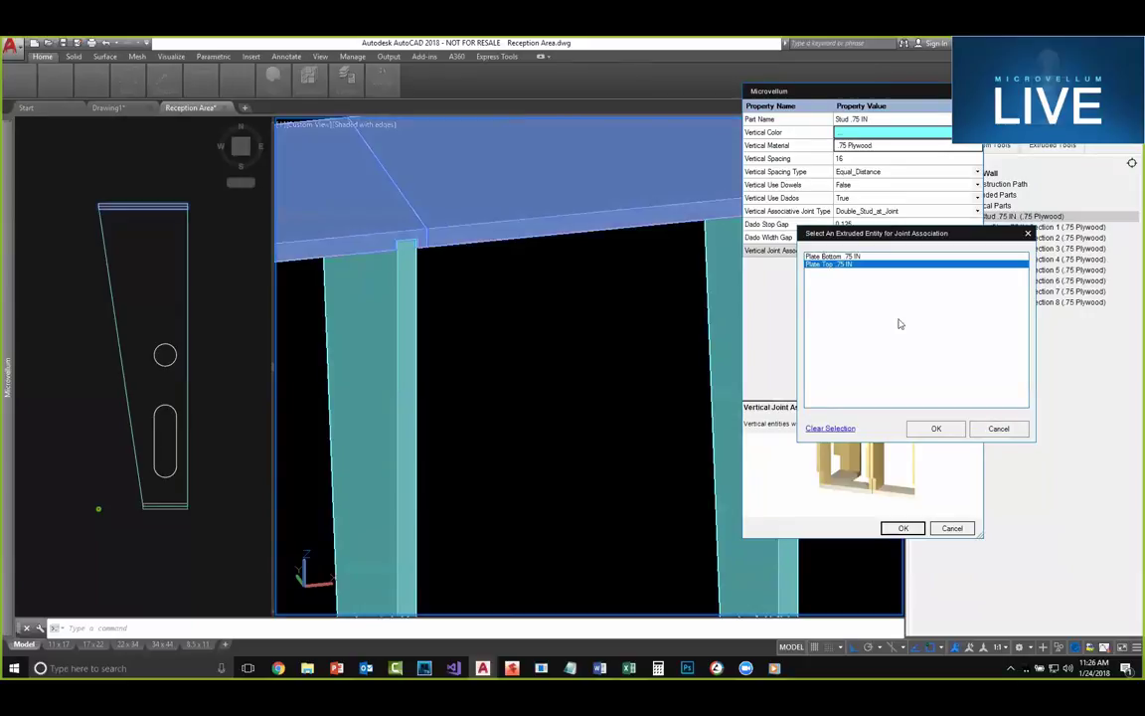
left_click(936, 429)
left_click(903, 528)
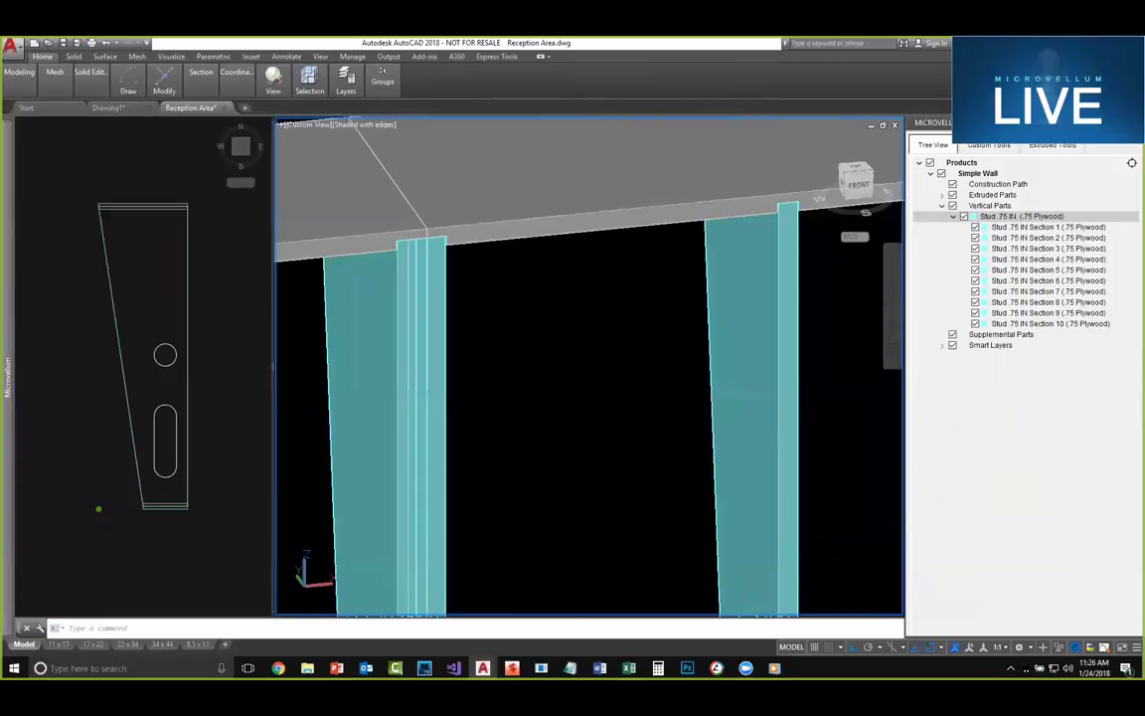
Step: Inspect the studs at the top plate's joint up close in the 3D view
left_click(584, 327)
left_click(558, 342)
scroll(508, 388, "down", 1)
scroll(589, 368, "down", 2)
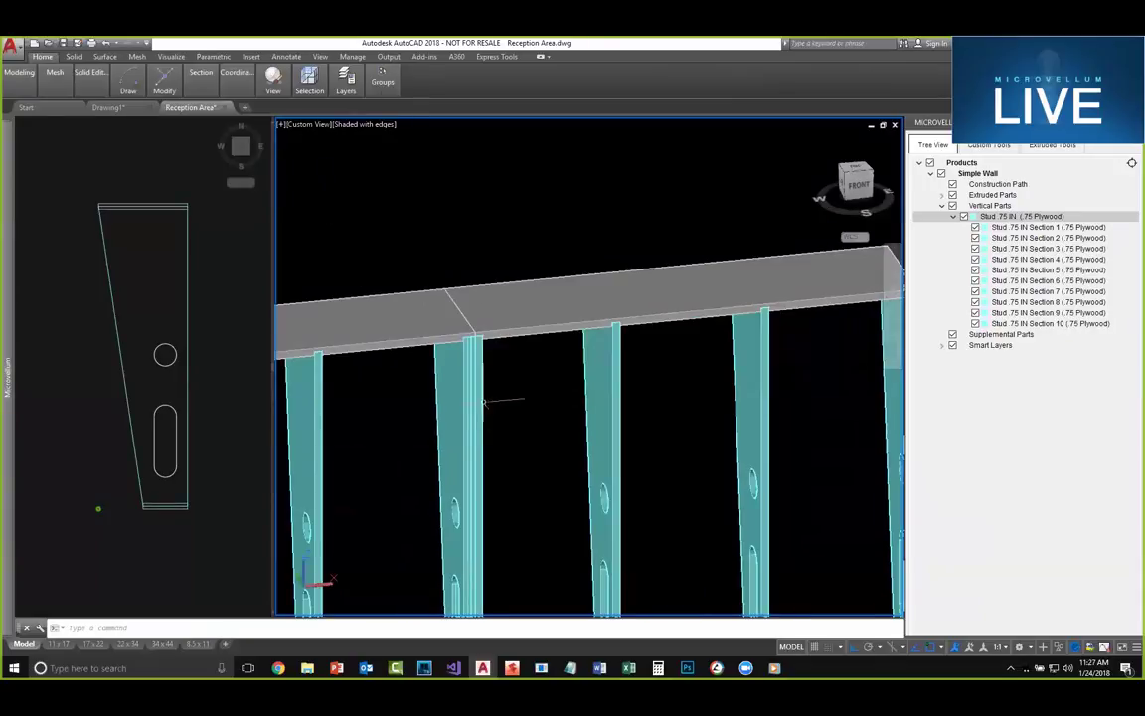
scroll(475, 288, "up", 3)
scroll(475, 288, "up", 2)
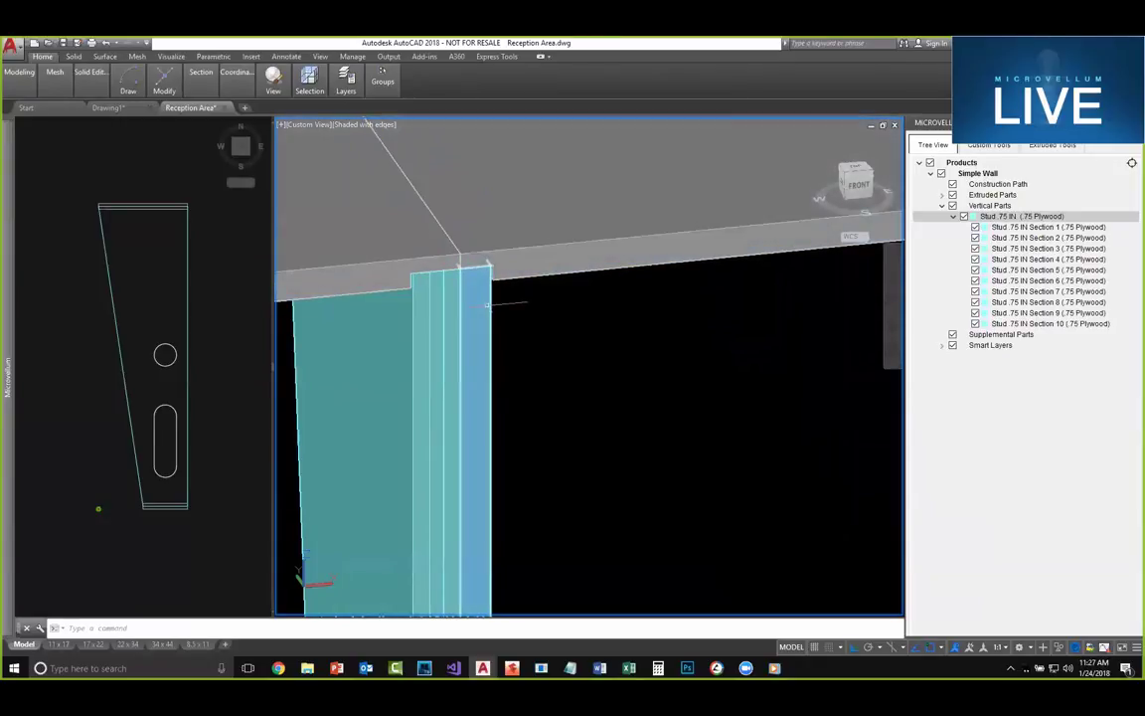
Step: Remove the extra stud beside the plate joint from the wall's vertical entities and confirm its deletion
scroll(478, 264, "down", 2)
scroll(435, 416, "down", 2)
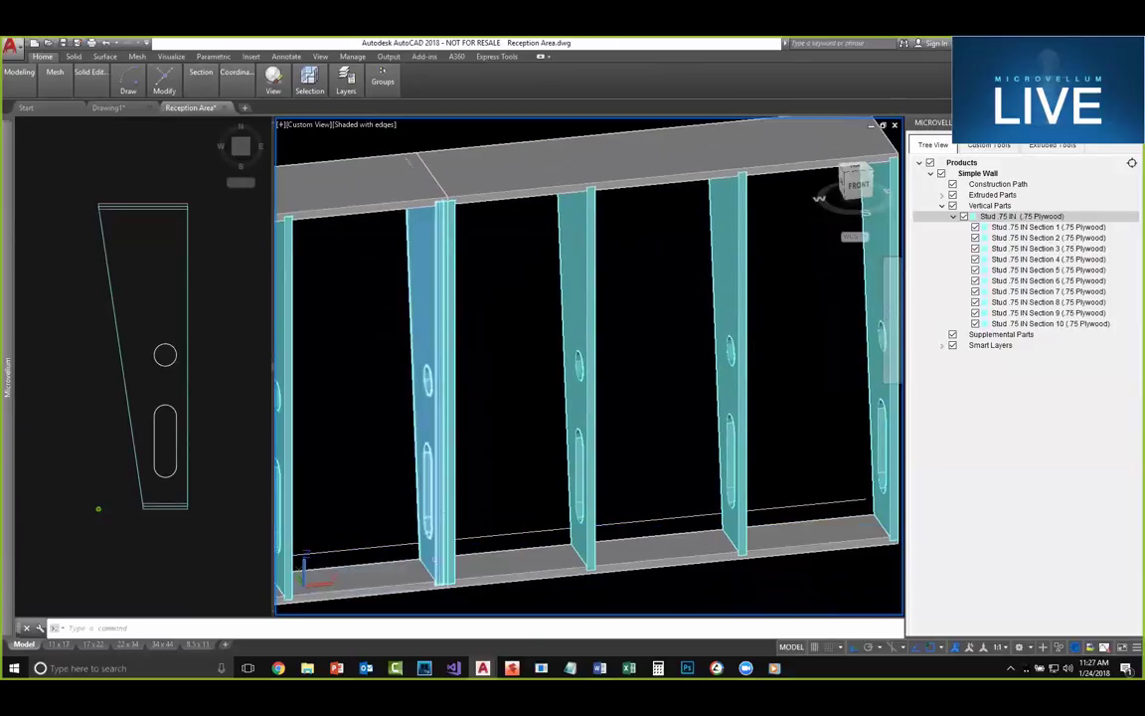
scroll(417, 565, "down", 2)
scroll(434, 440, "up", 4)
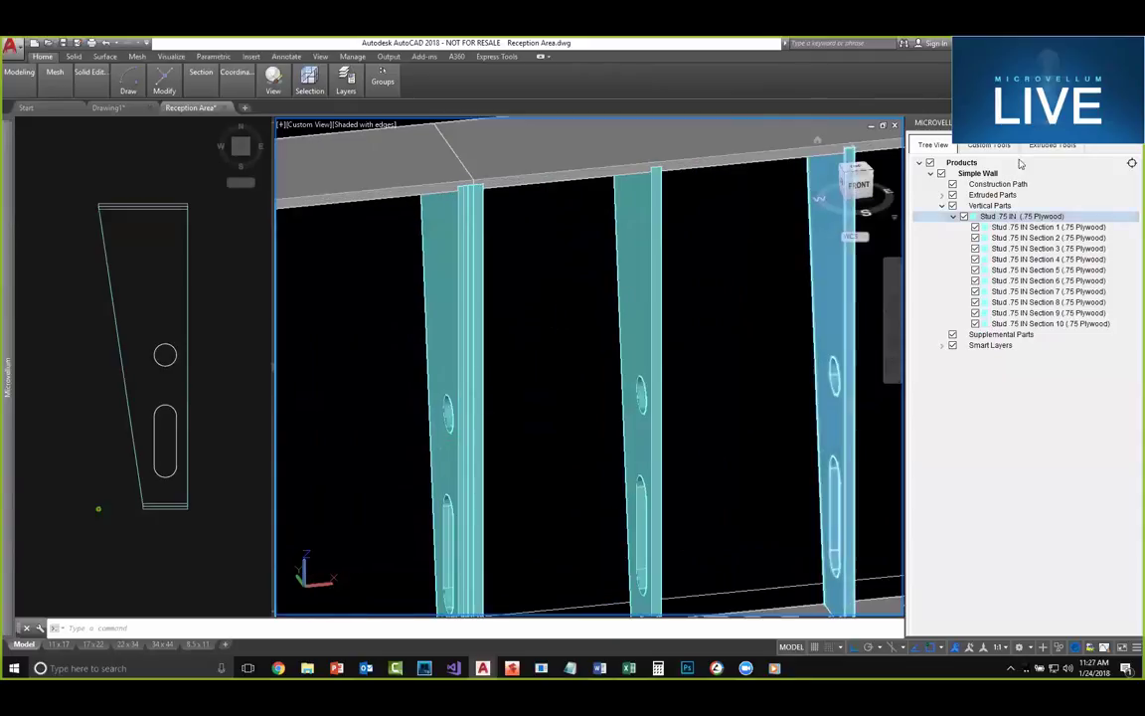
left_click(1052, 145)
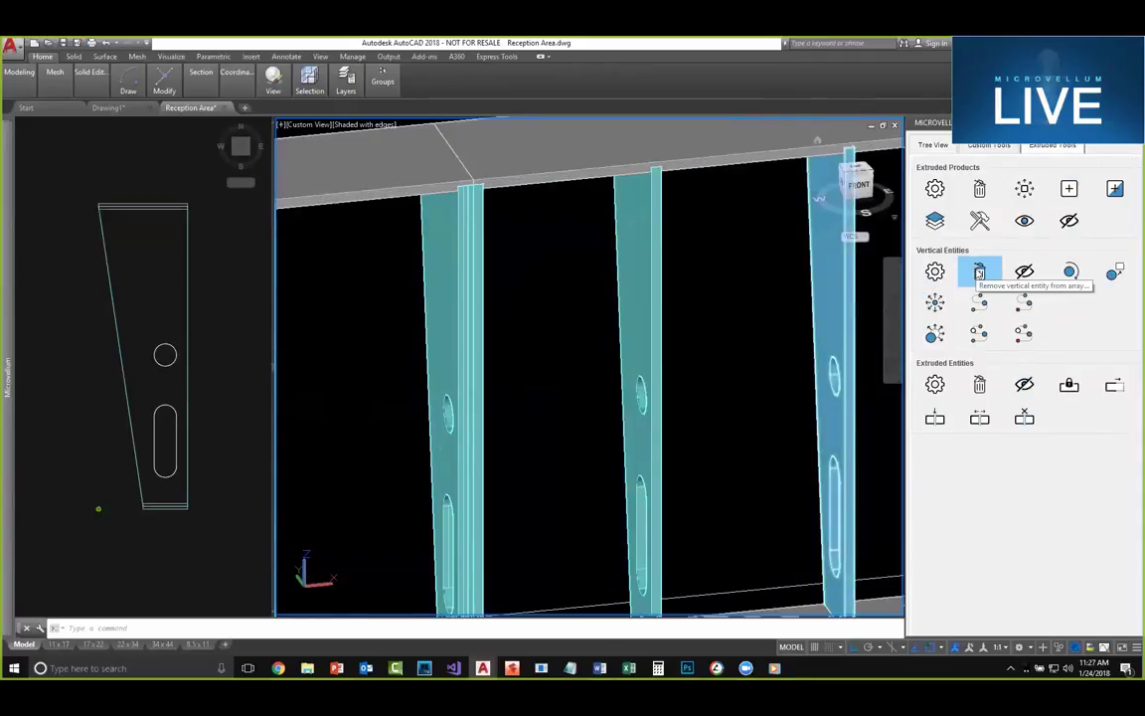
left_click(980, 272)
left_click(447, 359)
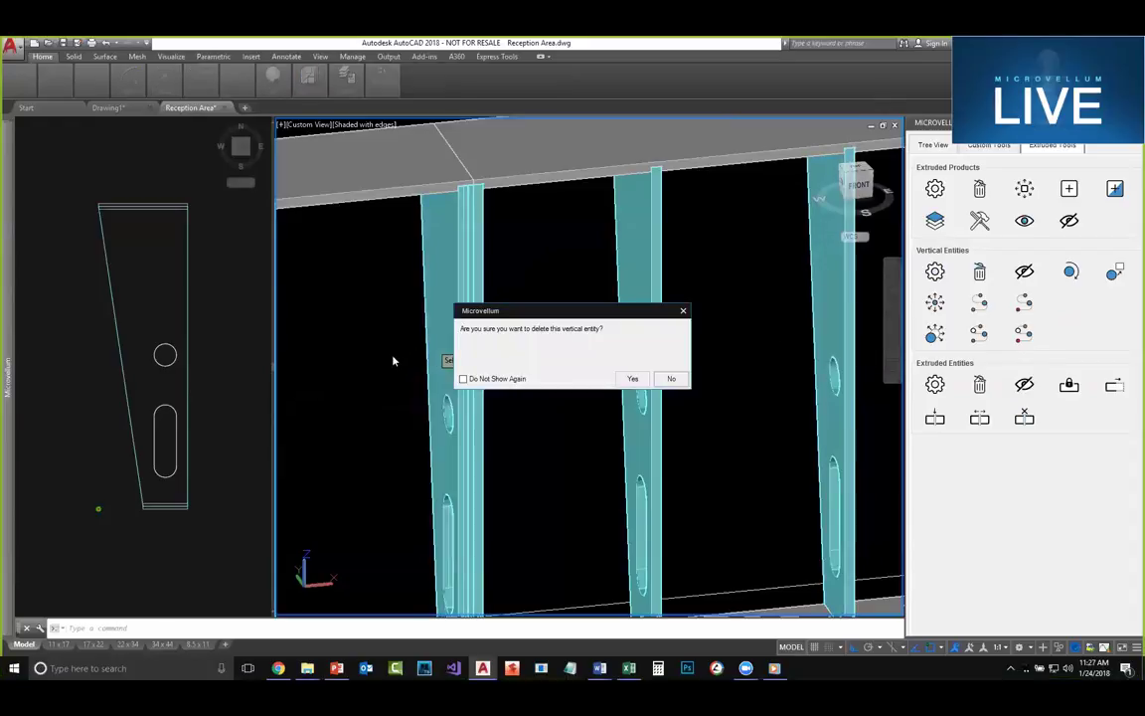
left_click(633, 379)
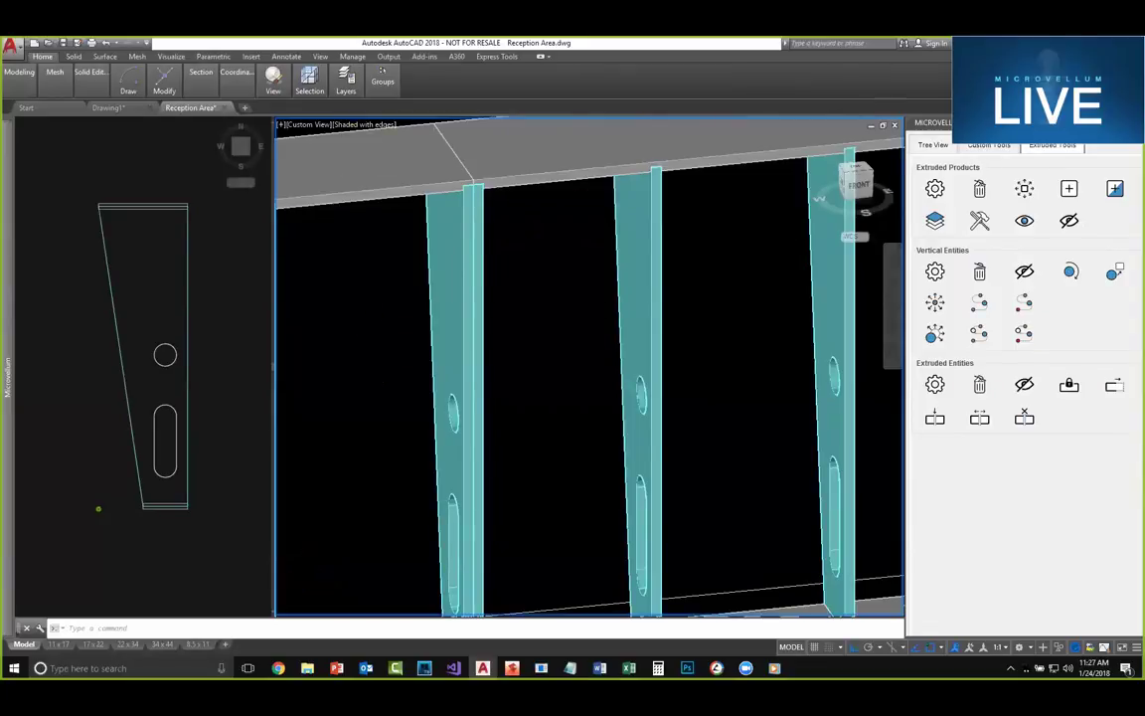
Step: Examine the whole wall's jointed plates and remaining studs in 3D from several angles
scroll(384, 396, "down", 5)
middle_click_drag(427, 402, 412, 475, "shift")
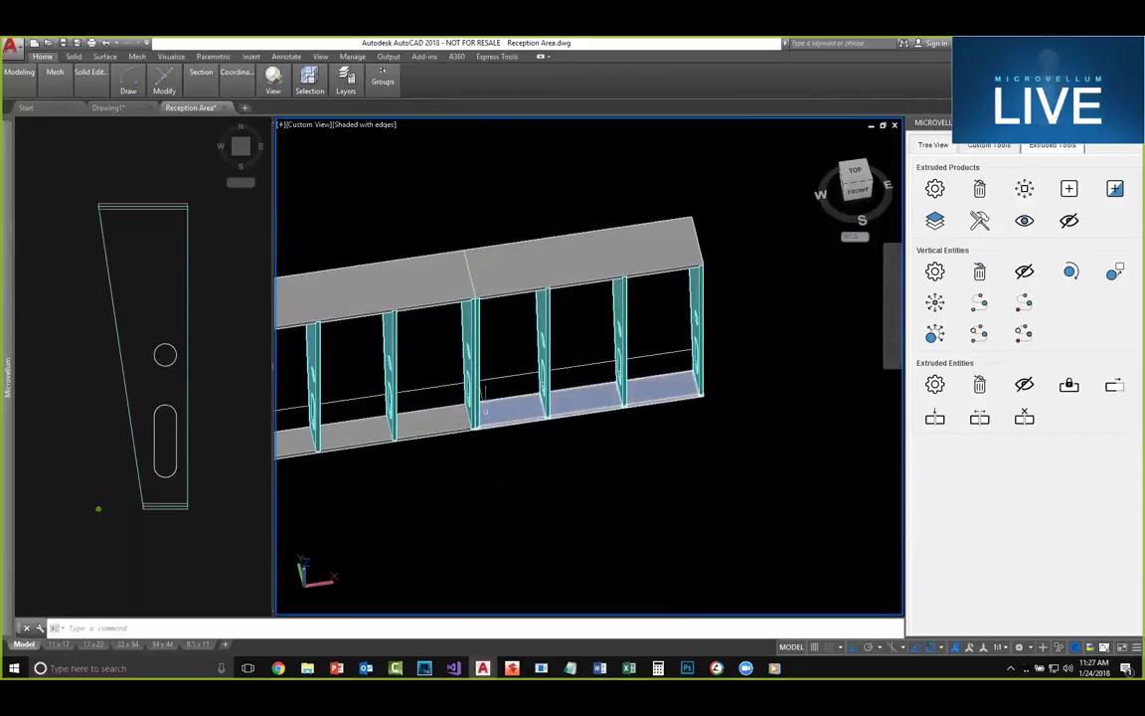
middle_click_drag(341, 310, 487, 324, "shift")
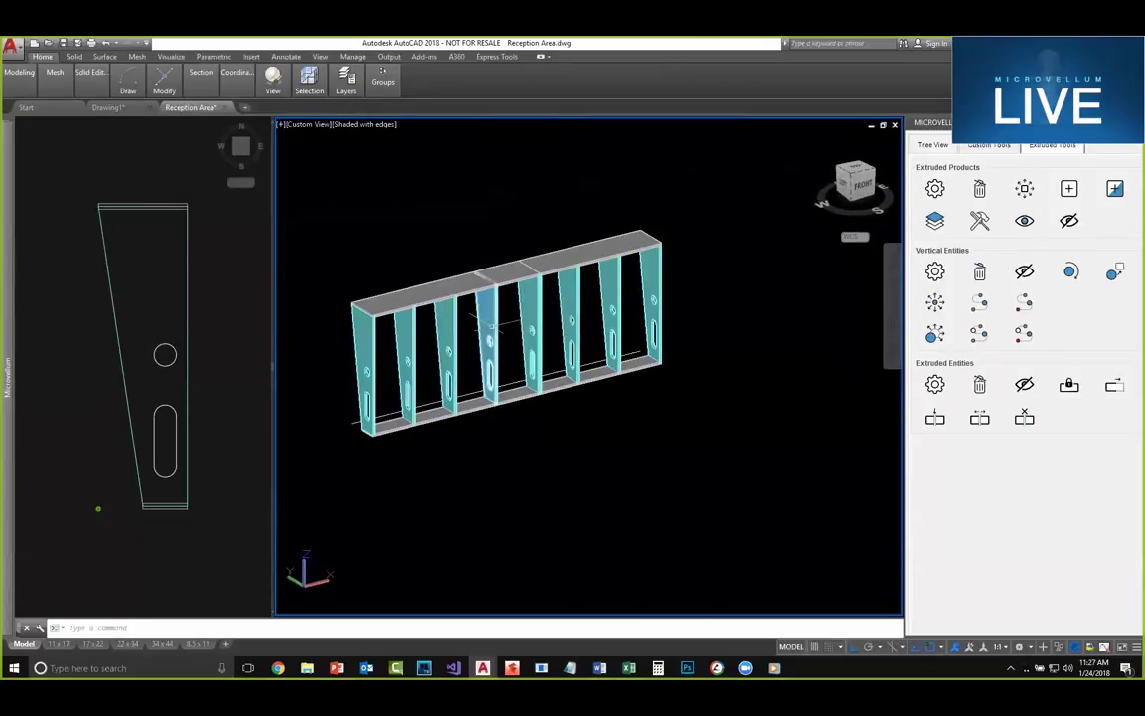
mouse_move(488, 325)
middle_click_drag(488, 325, 453, 346, "shift")
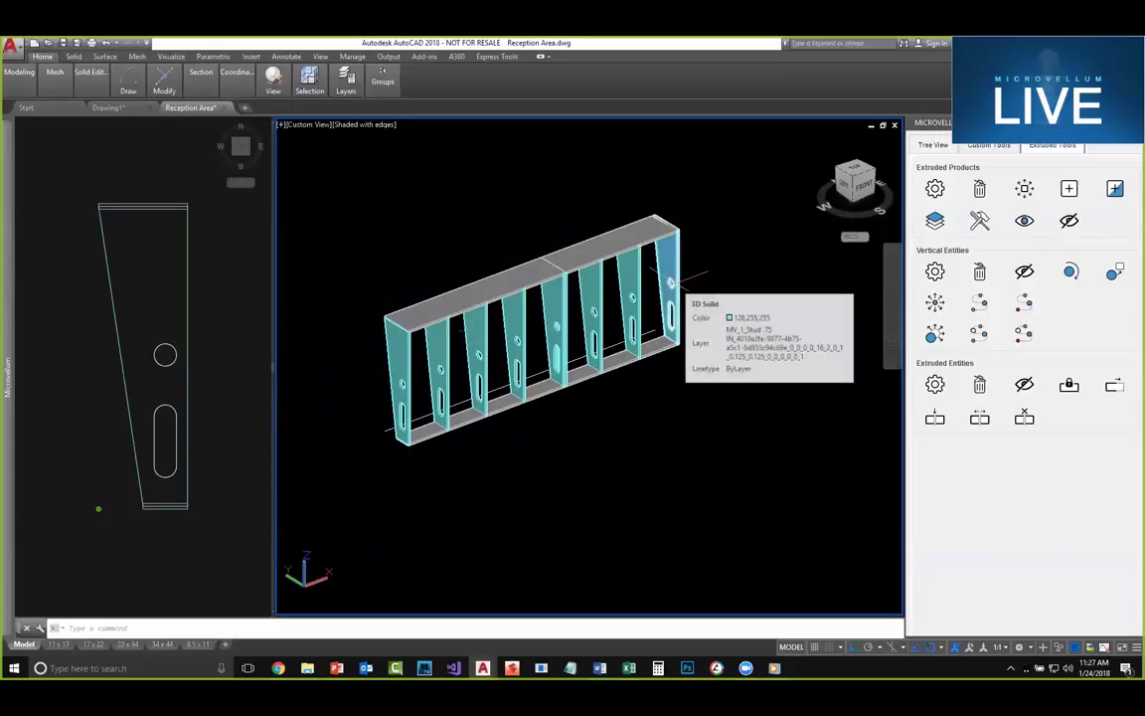
left_click(337, 293)
key("Escape")
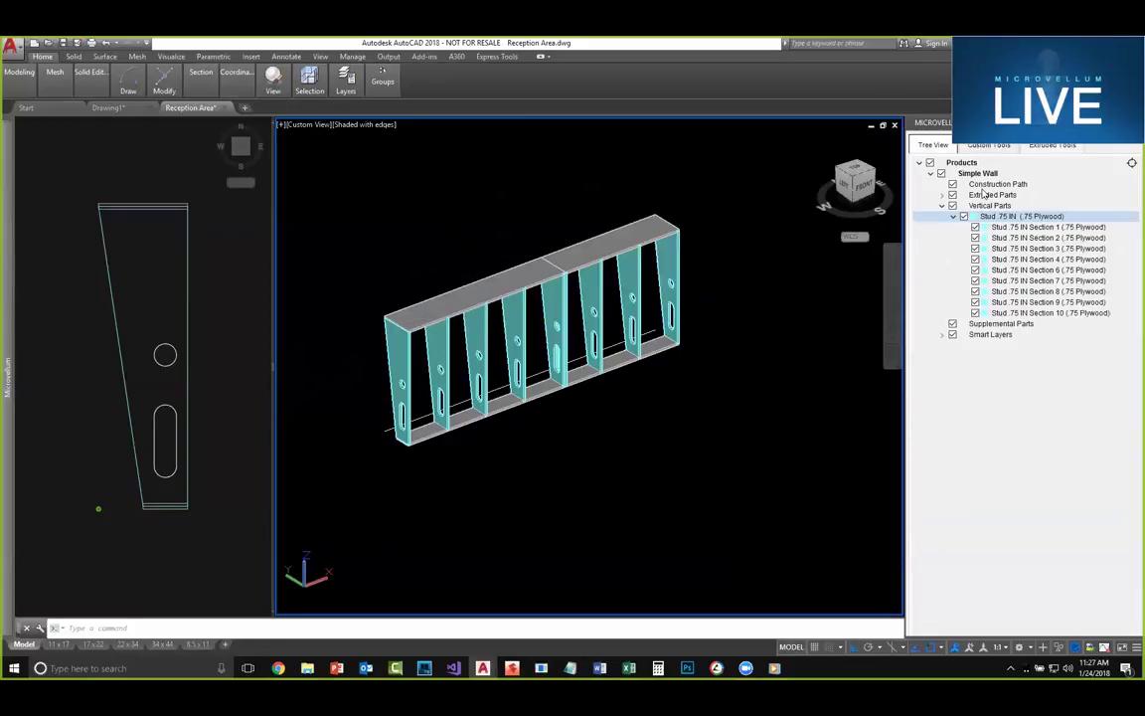
Step: Remove the Simple Wall product and delete its leftover construction path line
left_click(947, 214)
right_click(979, 174)
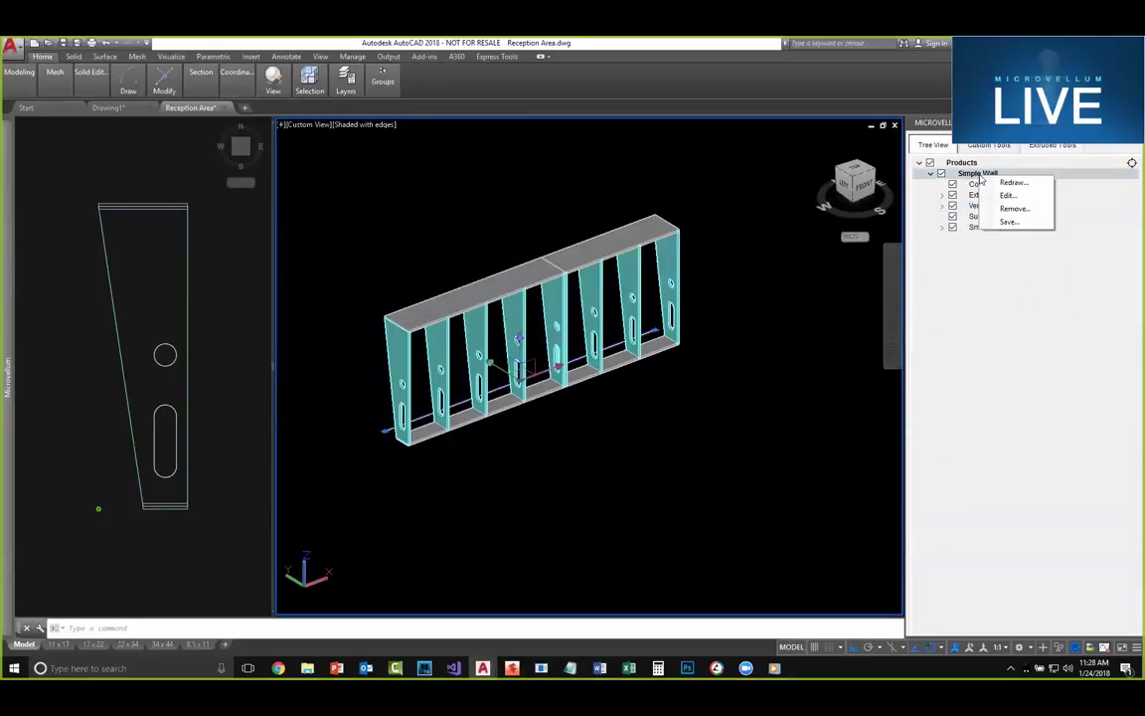
left_click(1018, 210)
left_click(571, 342)
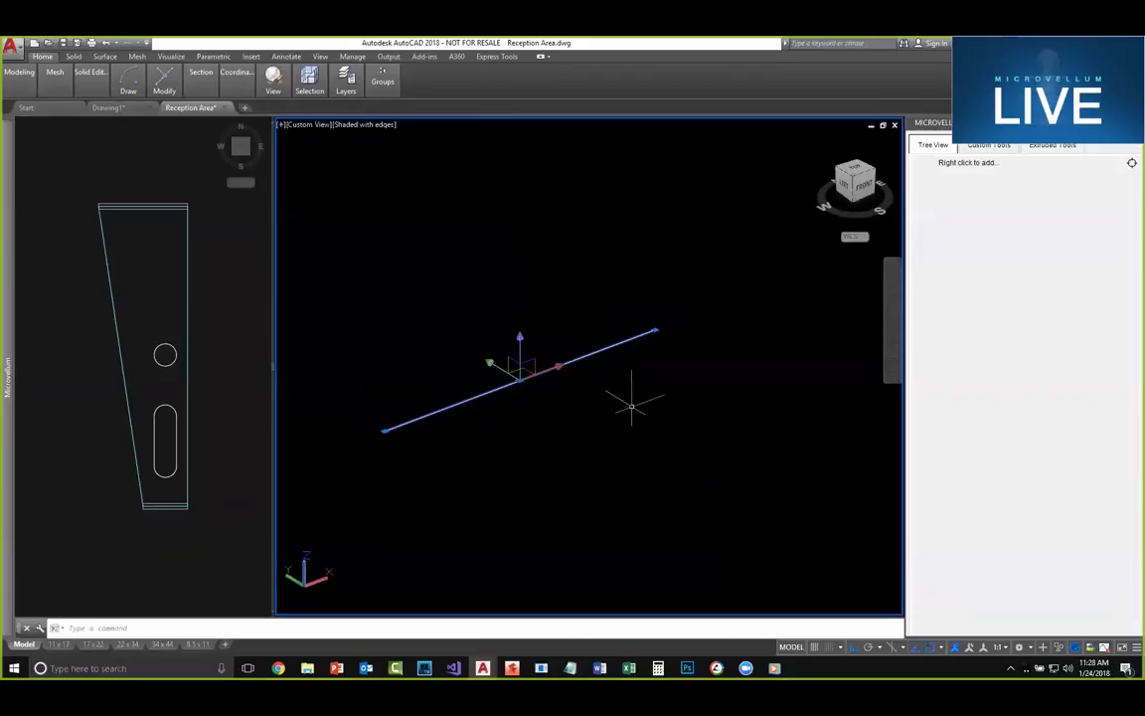
left_click(596, 391)
left_click(517, 313)
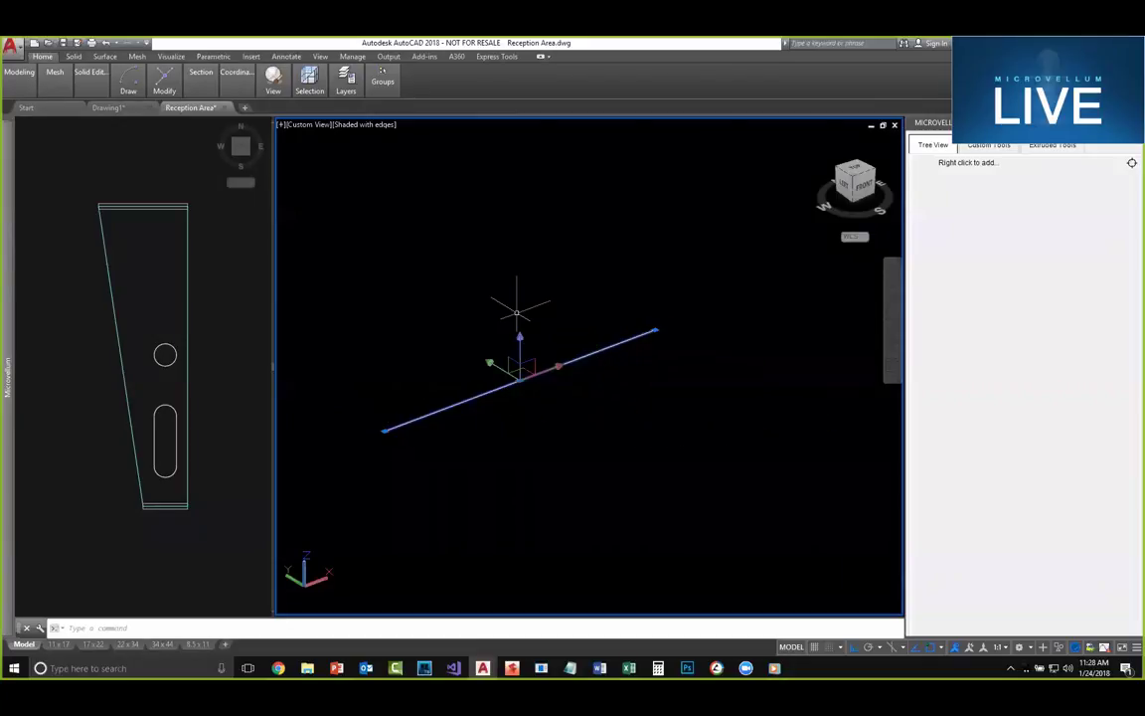
key("Delete")
Step: Show the section profile with the horizontal worktop in the 2D view and examine the finished reception desk in the 3D view
left_click(226, 299)
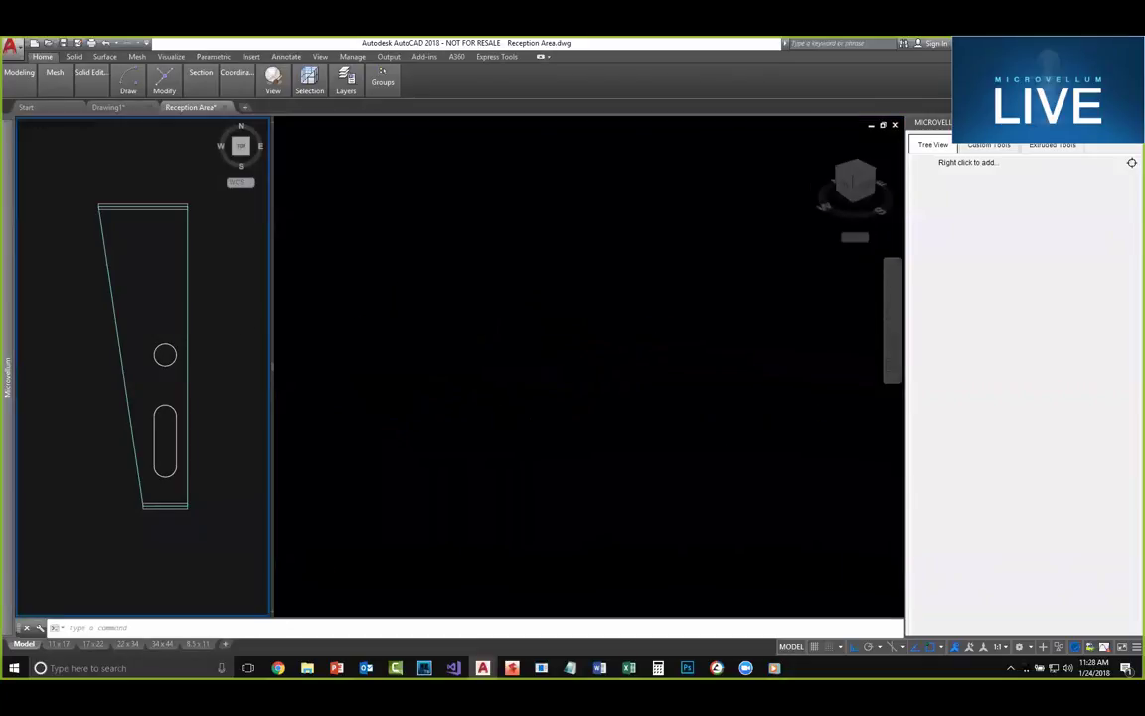
scroll(227, 299, "down", 3)
scroll(182, 286, "up", 5)
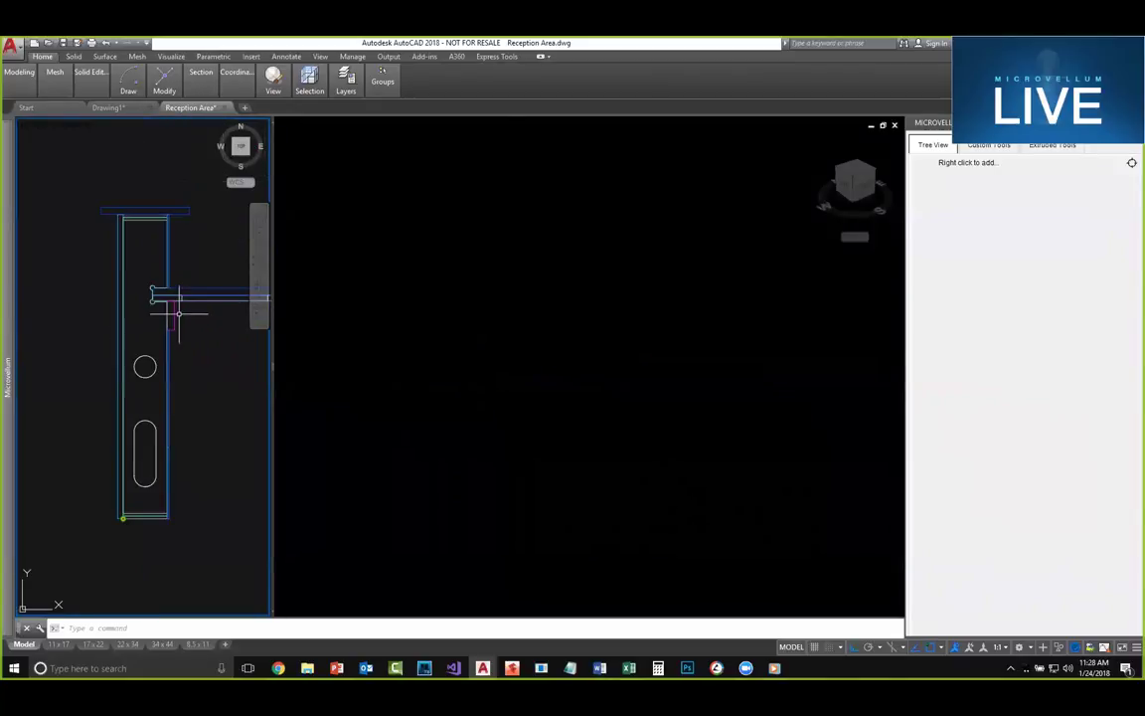
middle_click_drag(179, 307, 173, 306)
left_click(509, 314)
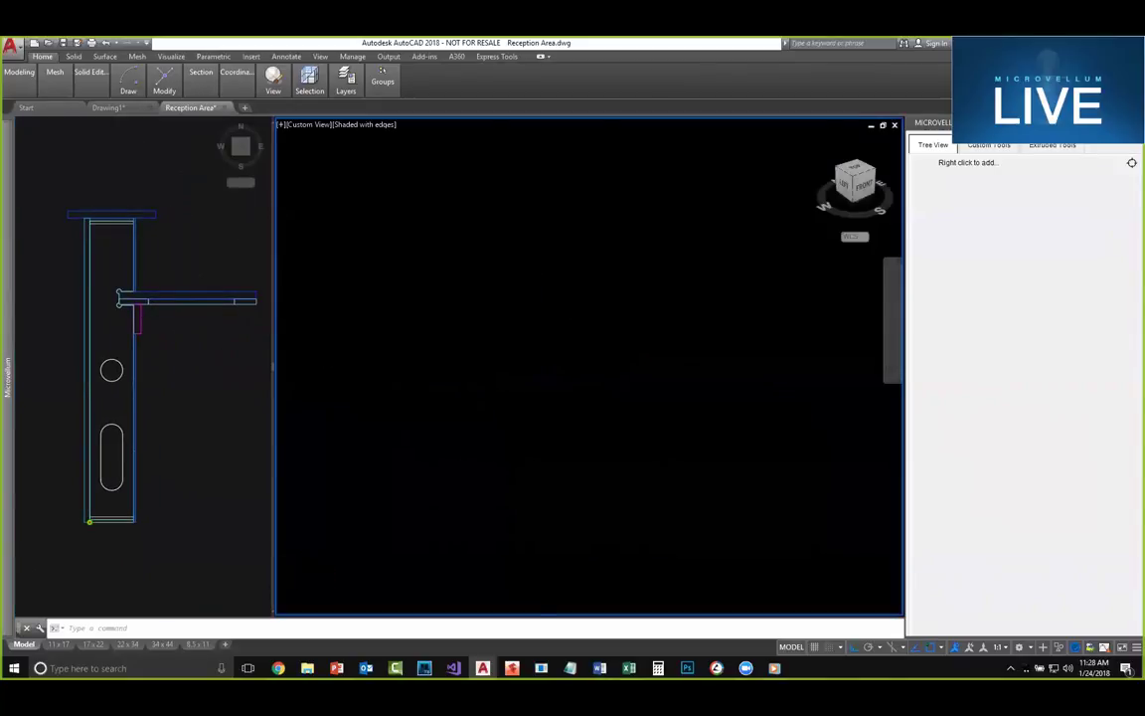
middle_click_drag(493, 267, 613, 373)
middle_click_drag(399, 288, 660, 354)
scroll(539, 288, "up", 5)
middle_click_drag(538, 285, 485, 338, "shift")
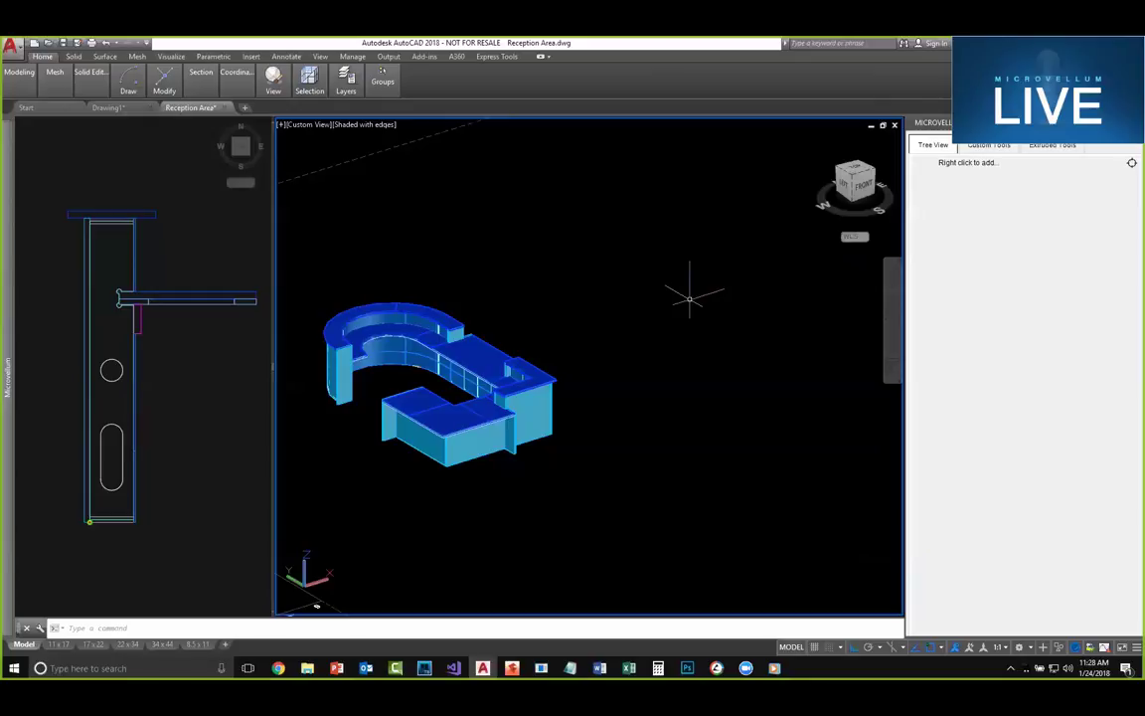
Step: Draw a two-segment polyline in an empty area of the 3D view, with a 90-unit segment and a perpendicular 18-unit segment
scroll(711, 268, "down", 3)
middle_click_drag(719, 298, 476, 338)
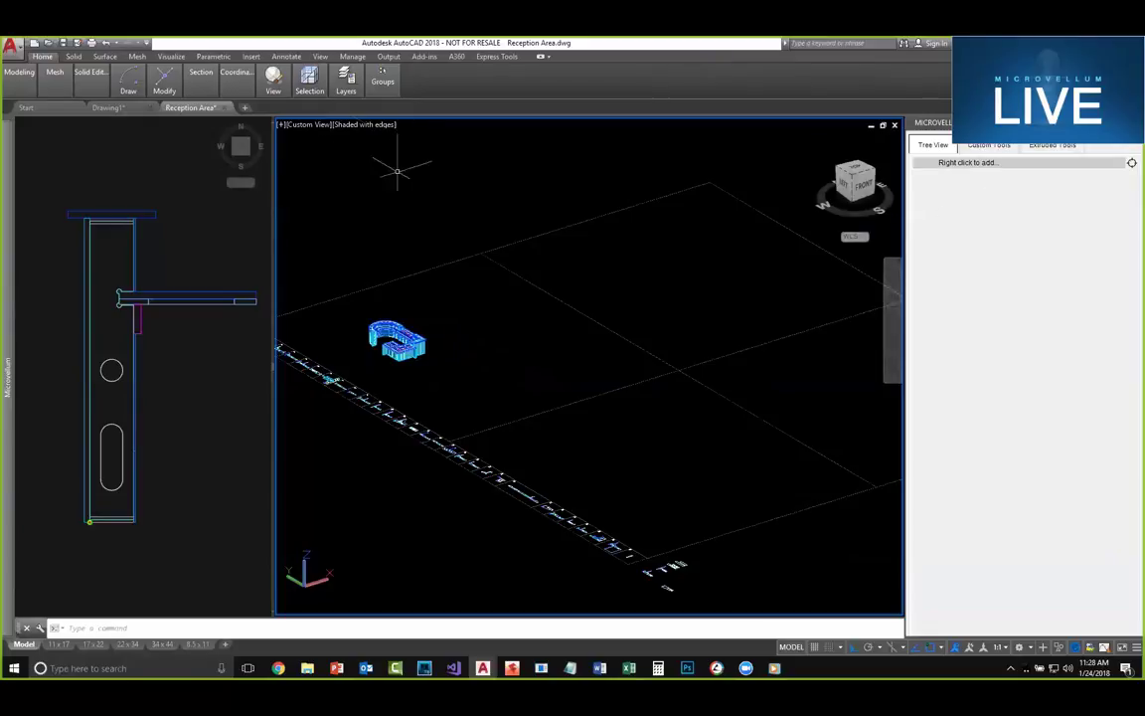
scroll(618, 274, "down", 2)
middle_click_drag(652, 266, 511, 352)
scroll(512, 365, "up", 7)
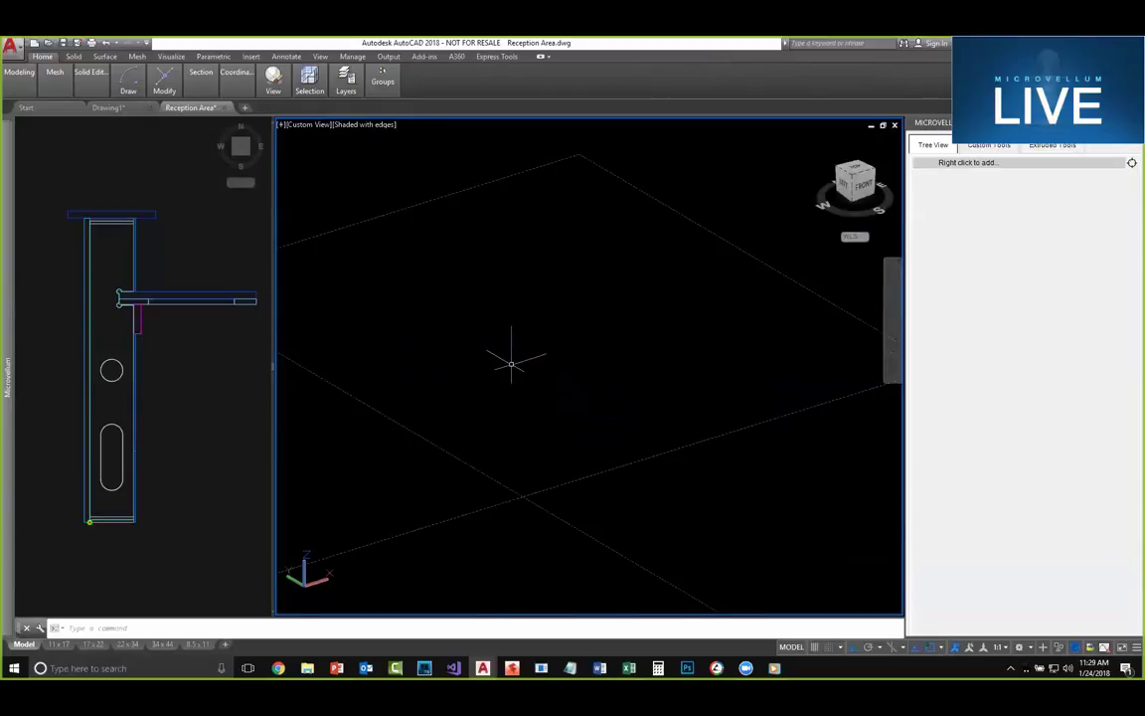
middle_click_drag(469, 281, 521, 334)
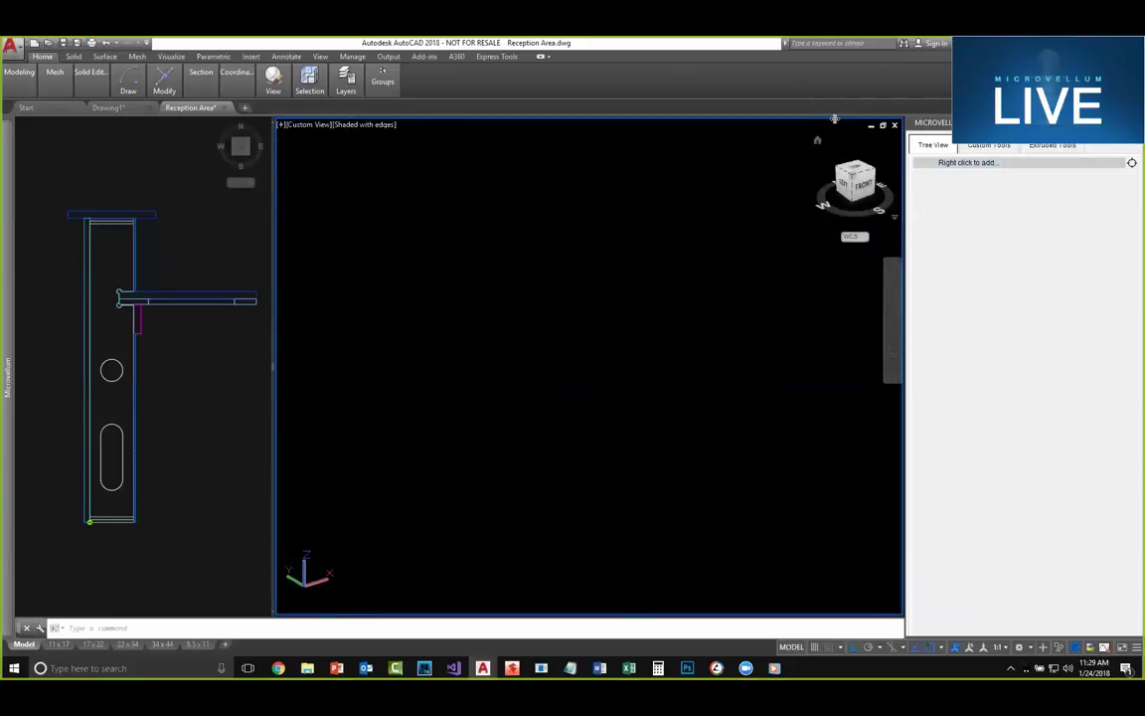
key("Return")
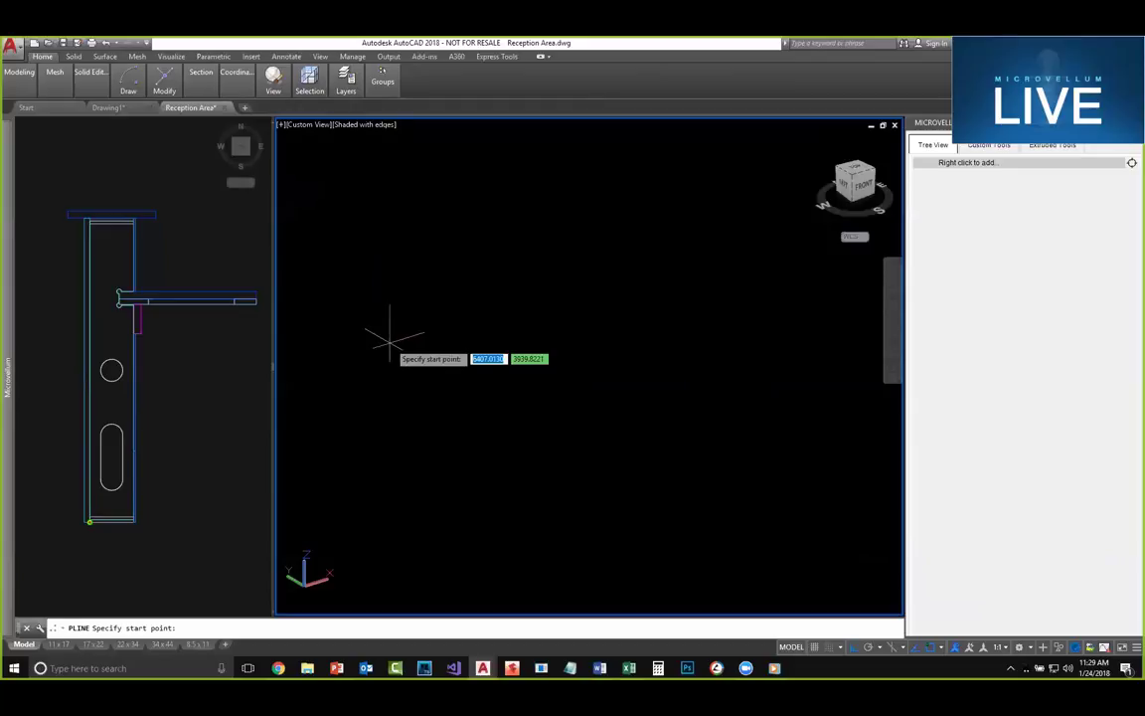
left_click(464, 381)
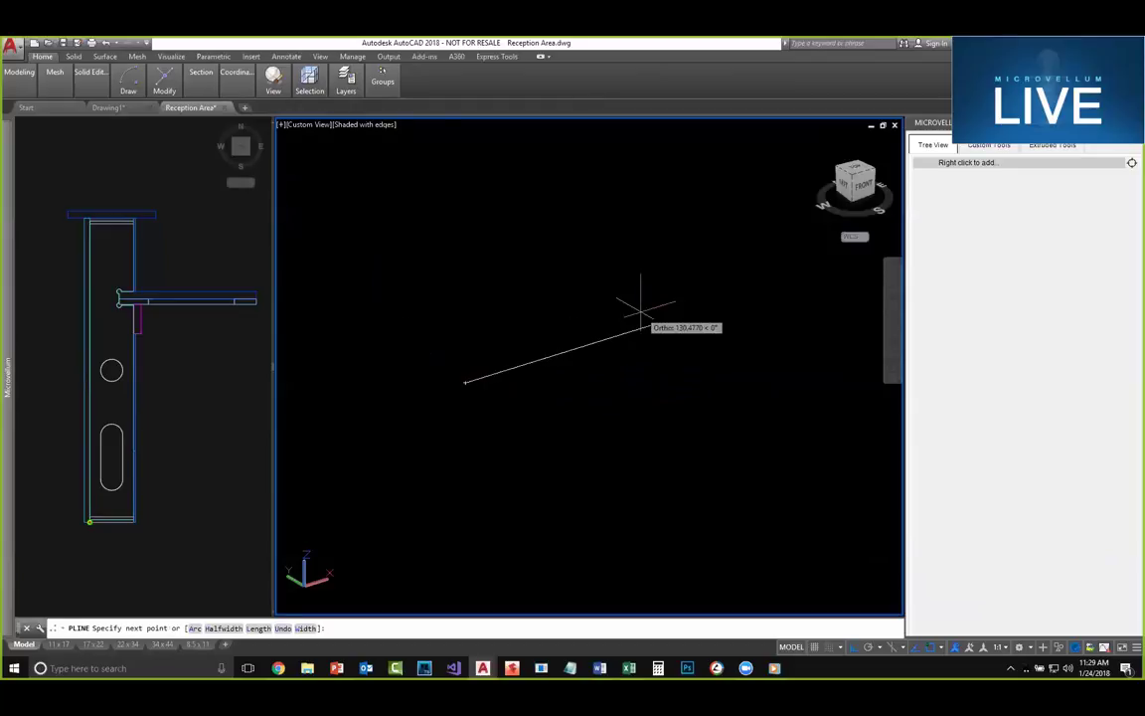
type("90")
key("Return")
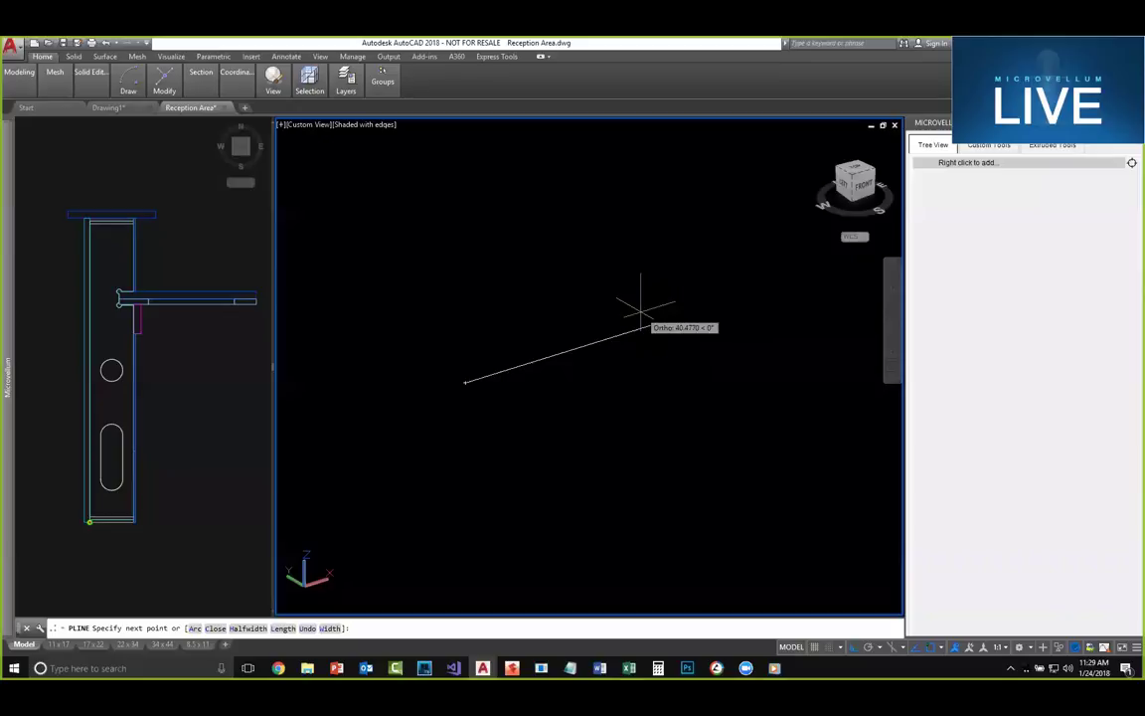
type("18")
key("Return")
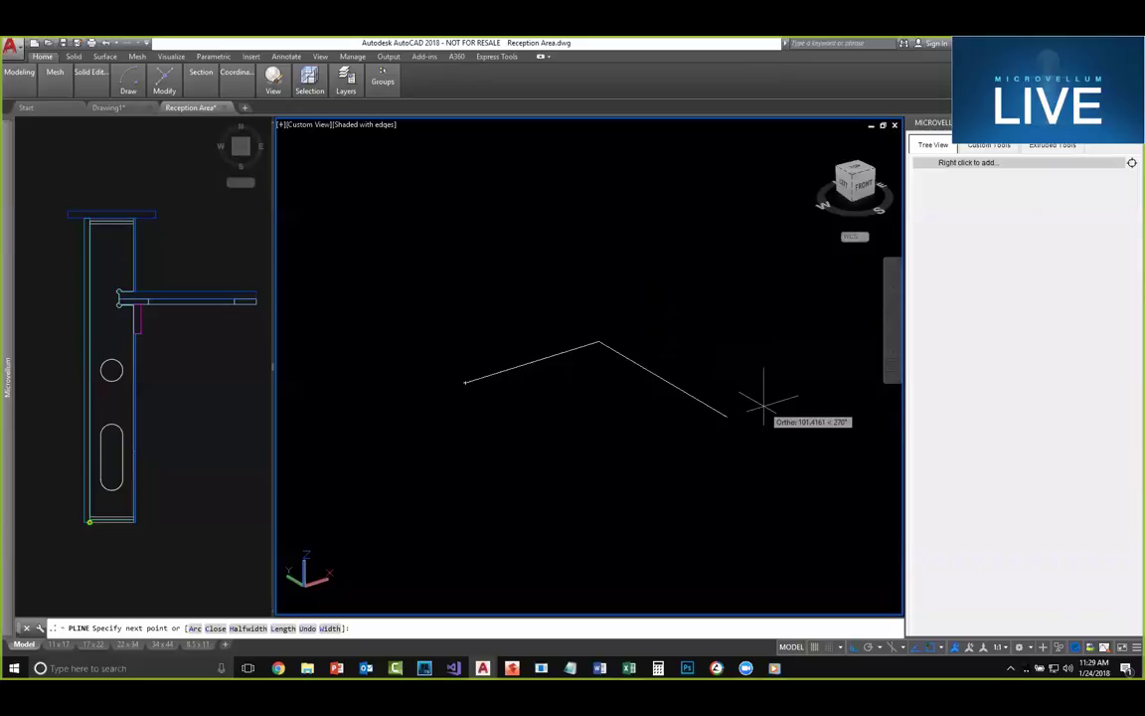
key("Return")
Step: Convert the 90-unit segment of the polyline to an arc that bulges outward and leads into the short straight segment
left_click(556, 379)
left_click(529, 340)
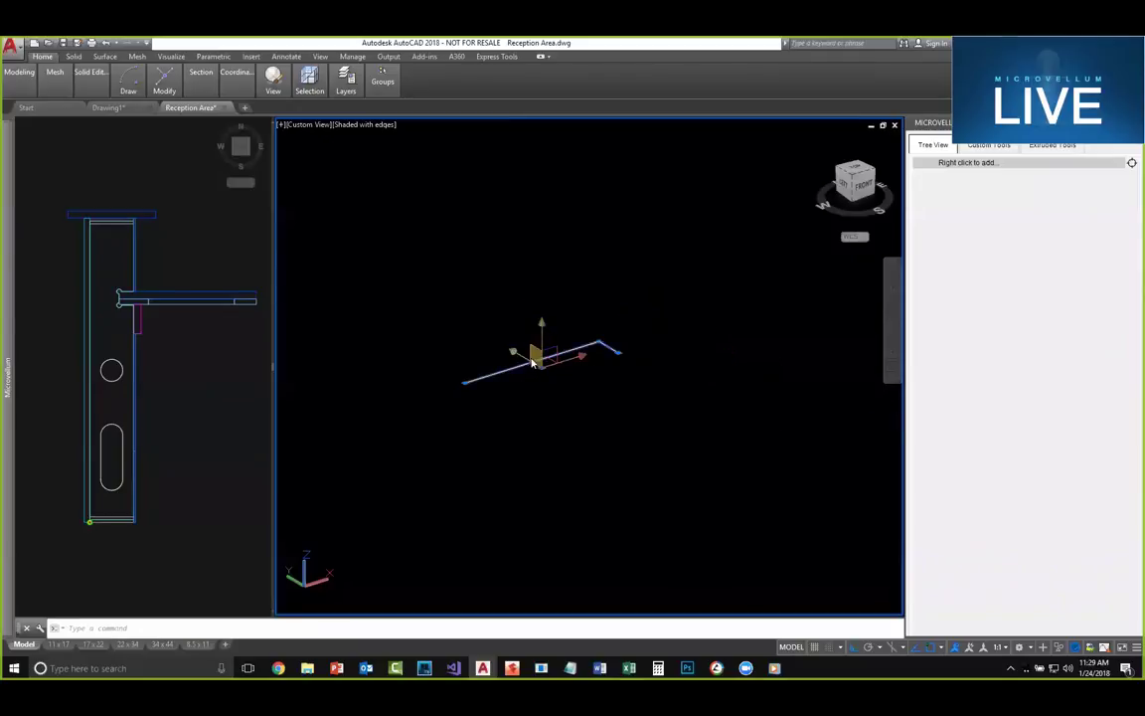
mouse_move(532, 367)
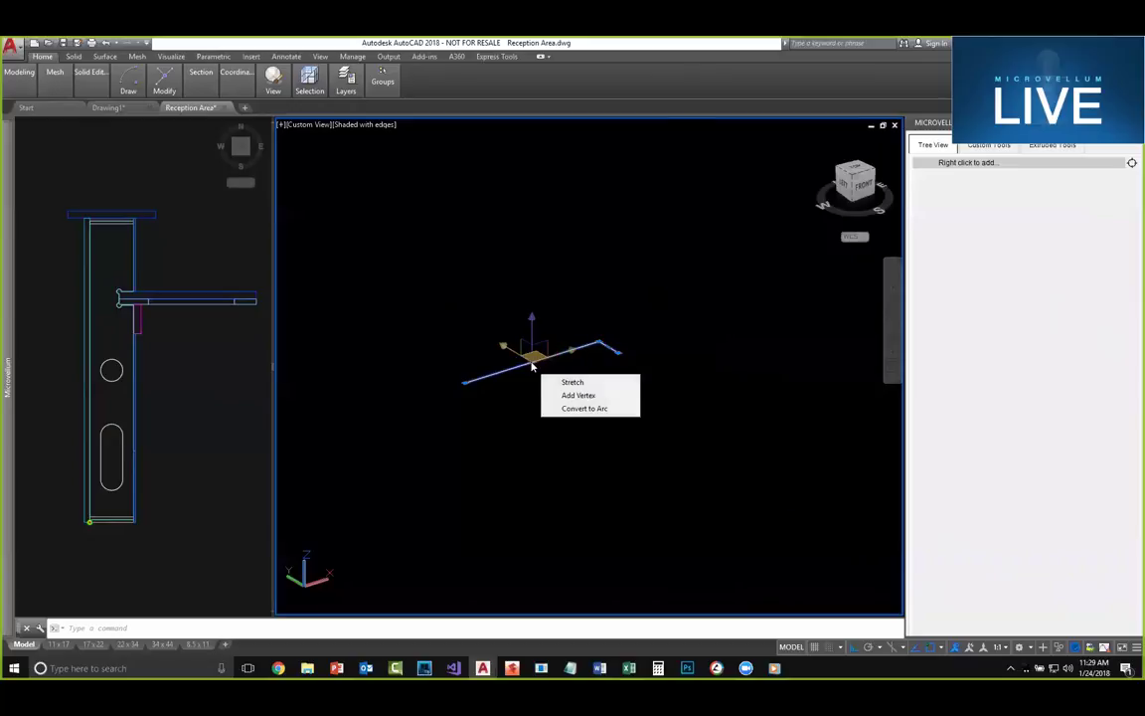
left_click(582, 407)
left_click(565, 408)
middle_click_drag(627, 371, 547, 328, "shift")
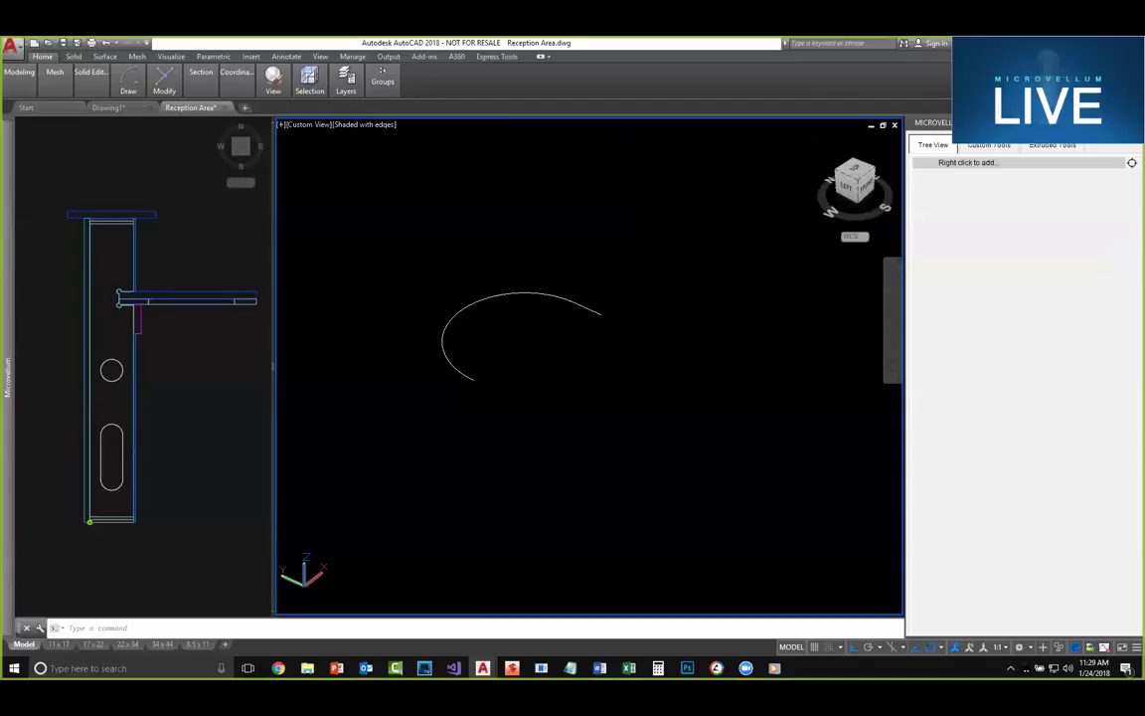
Step: Draw a separate straight polyline 70 units long, continuing from the straight end of the curved path
left_click(504, 243)
left_click(457, 267)
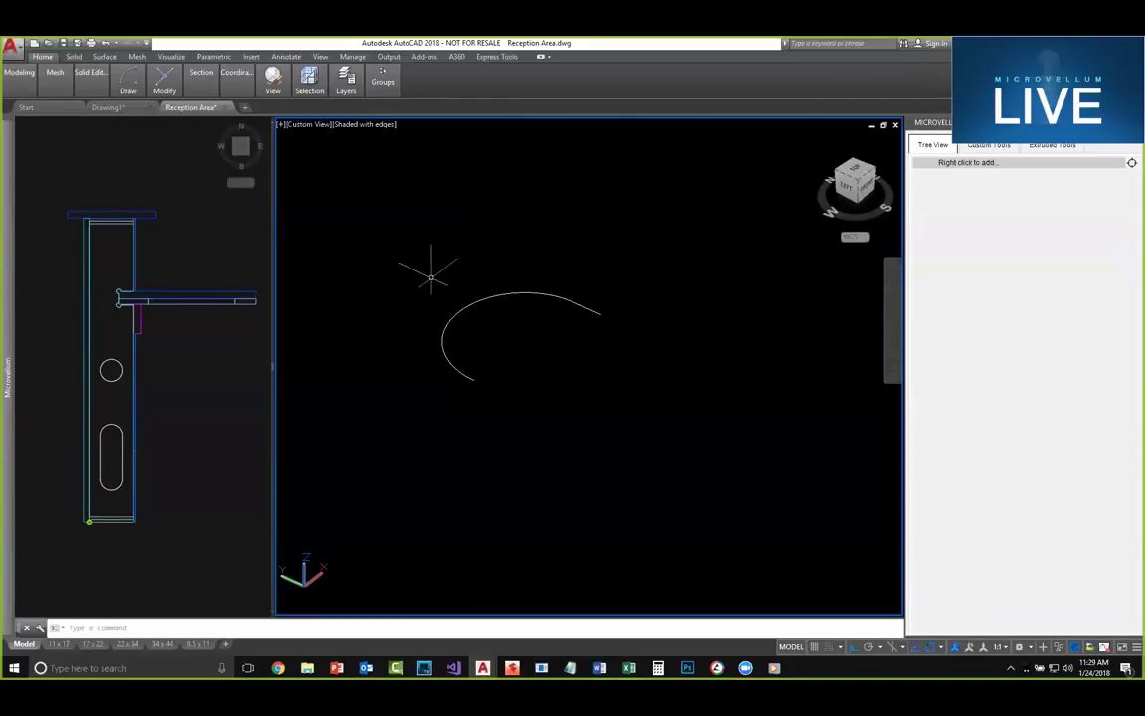
key("space")
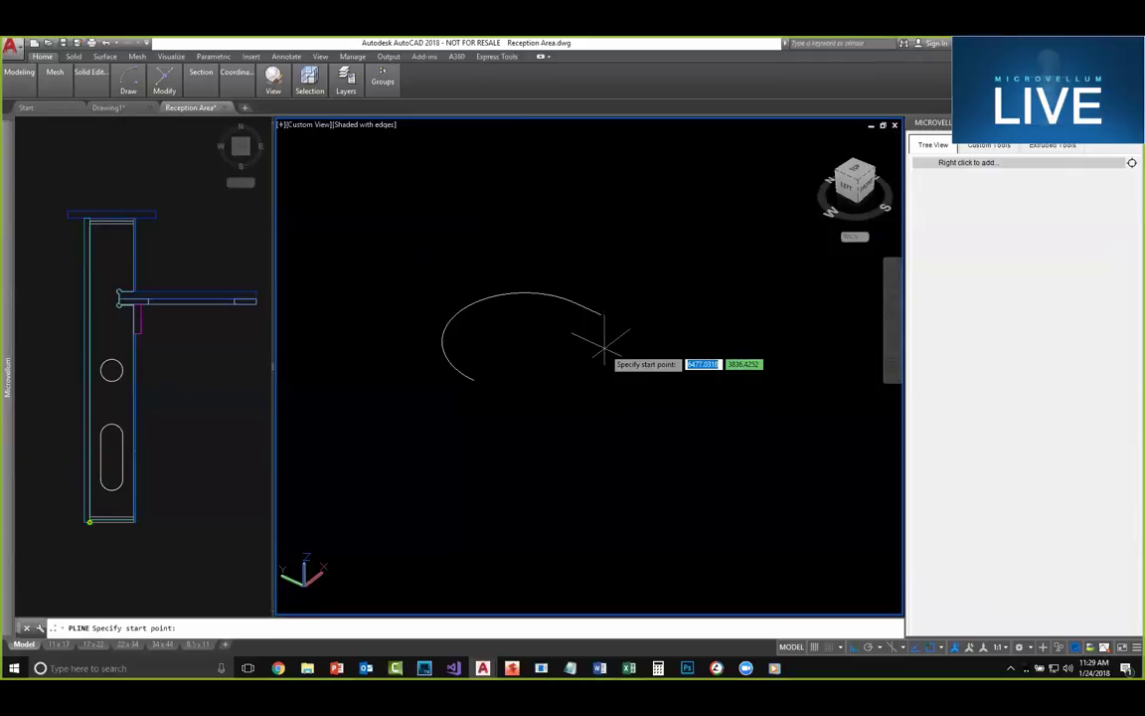
left_click(603, 314)
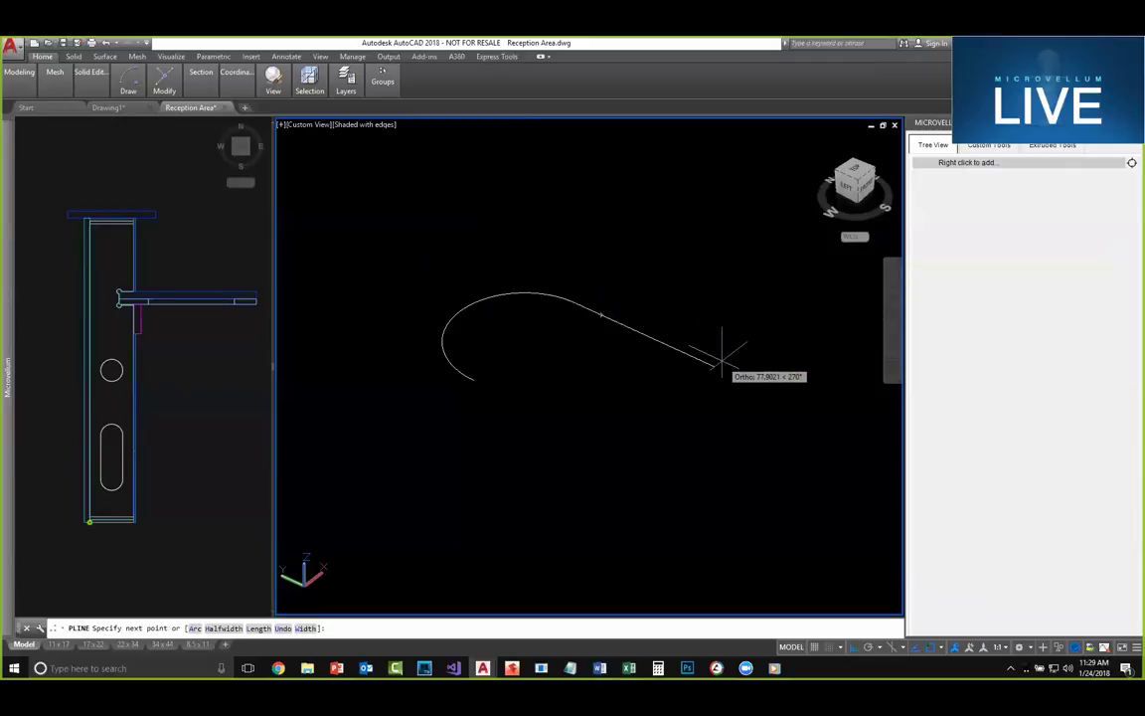
type("70")
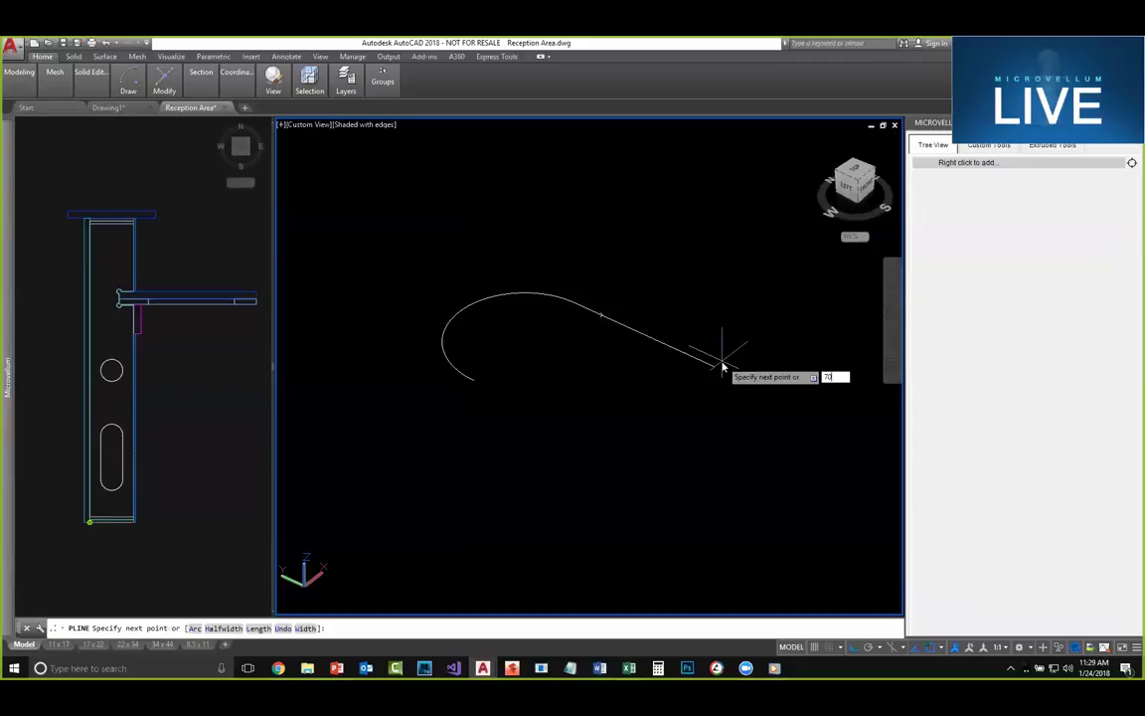
key("Return")
key("Return")
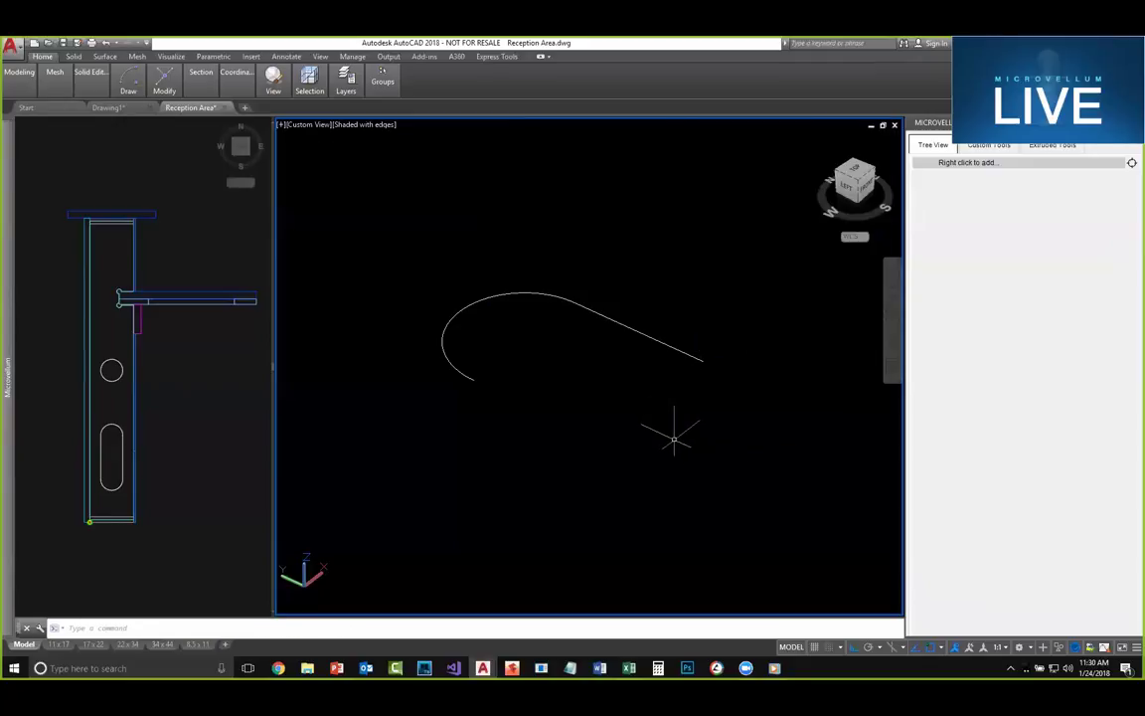
Step: Draw an L-shaped polyline from the end of the 70-unit line, continuing straight and turning back at a right angle
key("space")
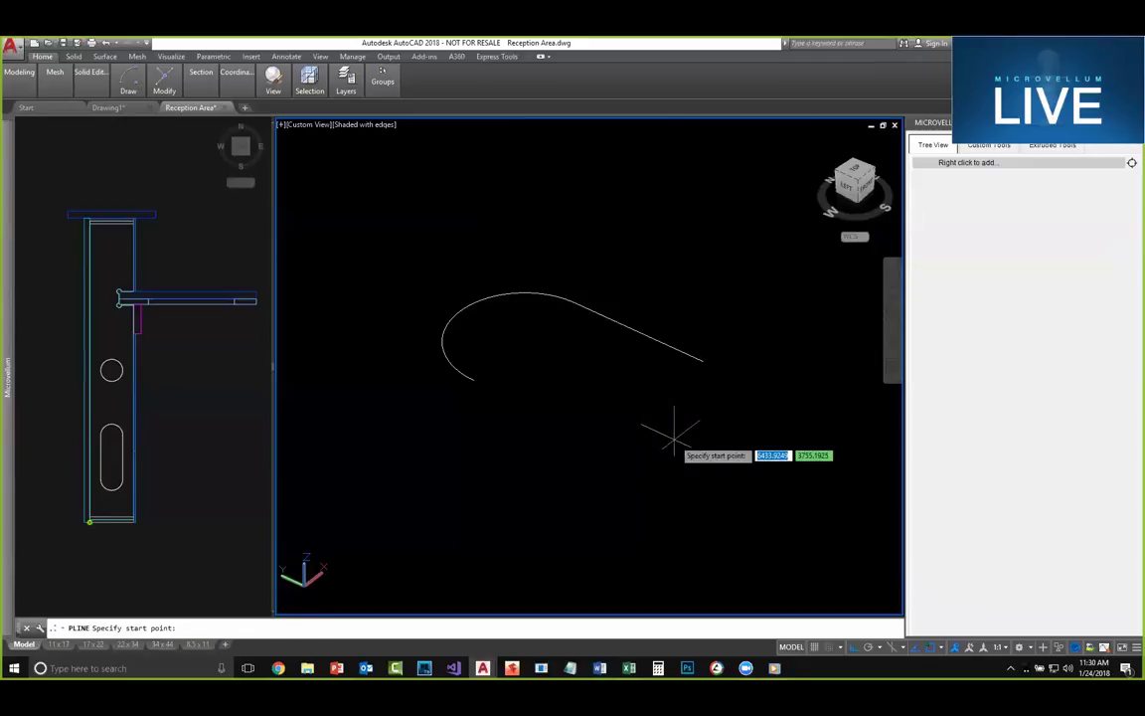
left_click(703, 360)
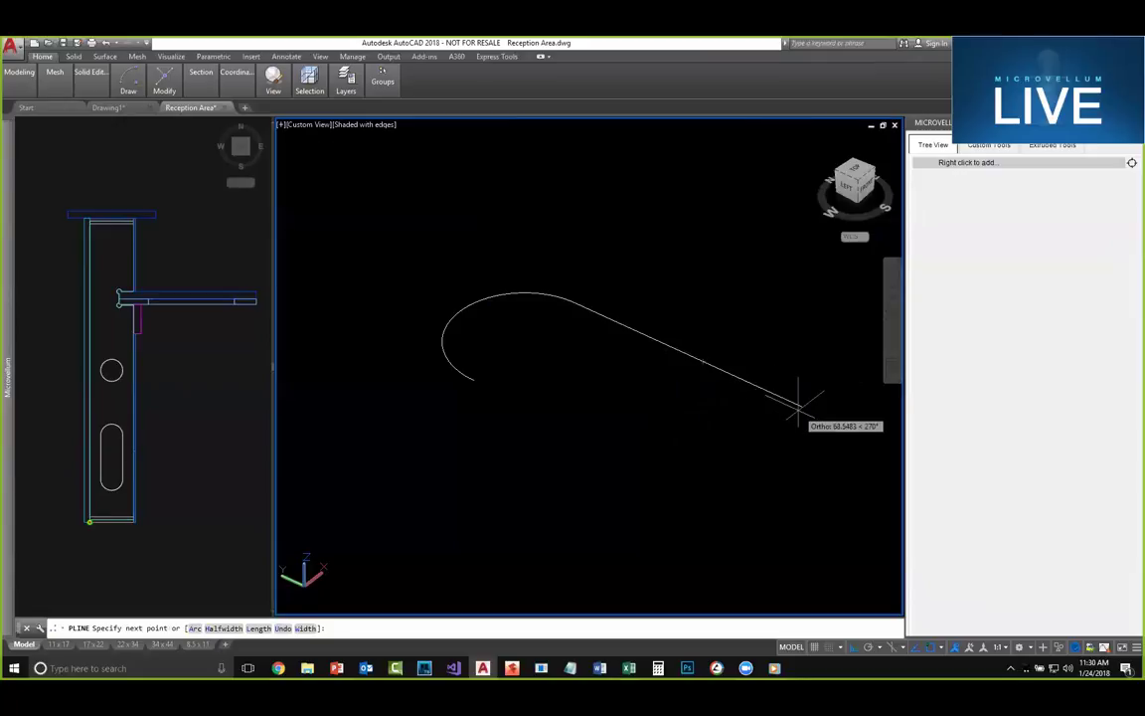
left_click(761, 388)
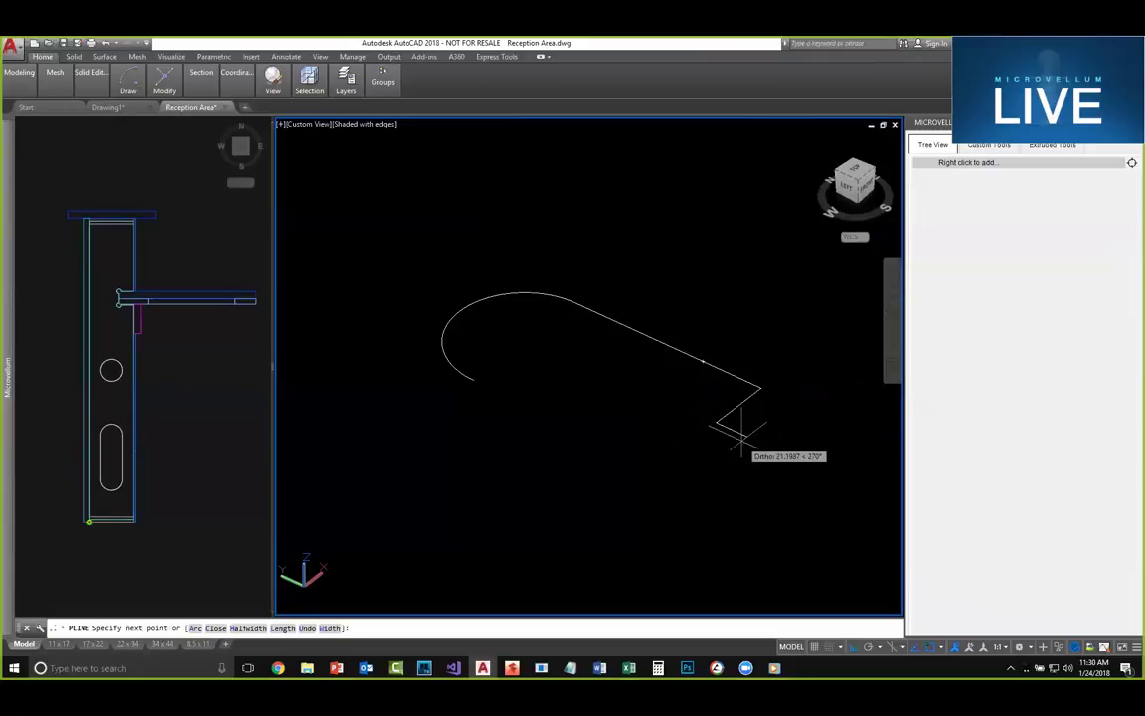
left_click(729, 444)
key("space")
Step: Draw an L-shaped polyline from the end of the corner path, continuing straight and turning inward with a perpendicular 60-unit segment
type("pl")
key("Return")
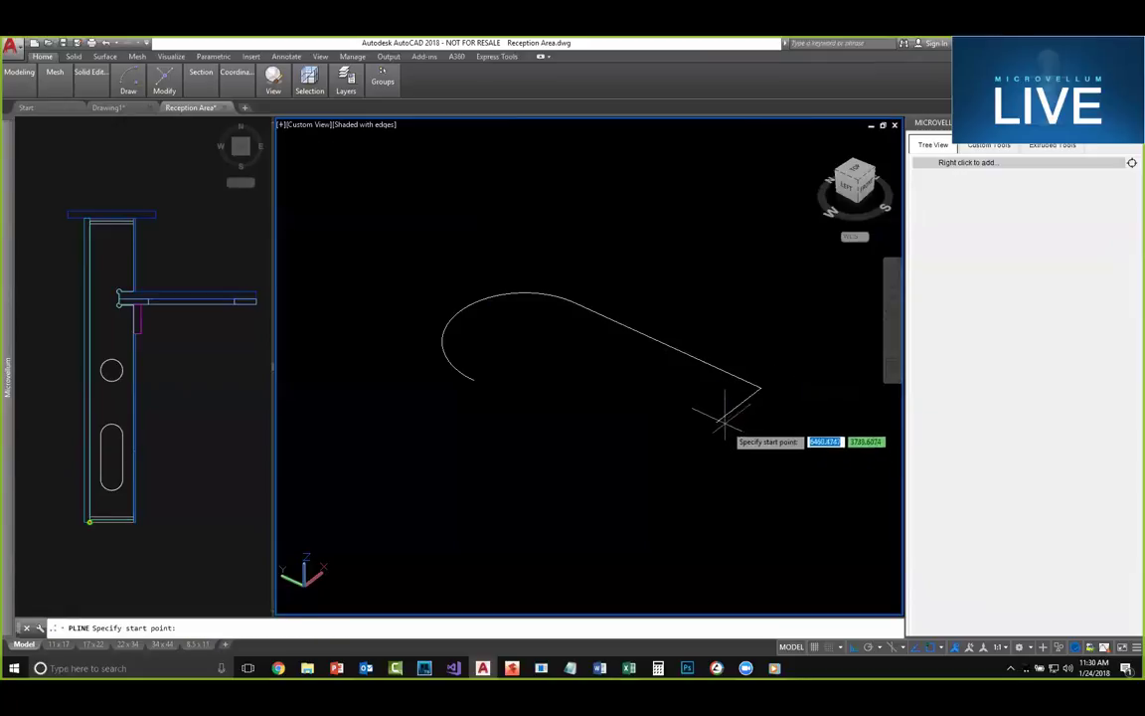
left_click(717, 422)
left_click(629, 471)
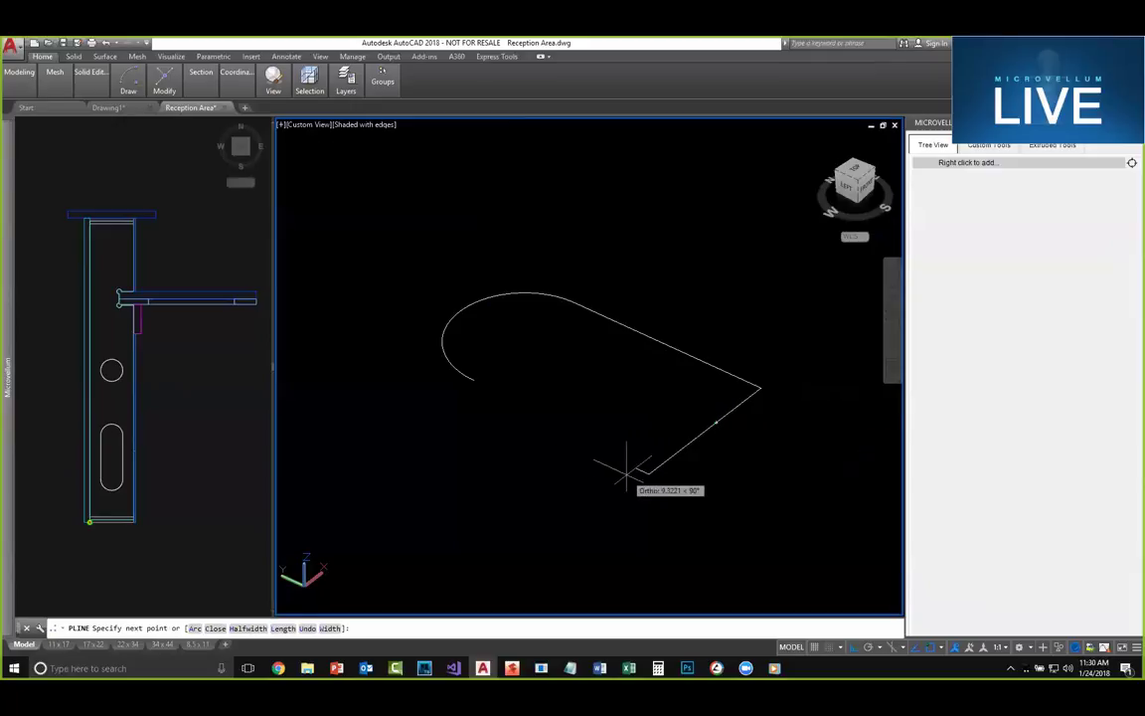
type("60")
key("Return")
key("Return")
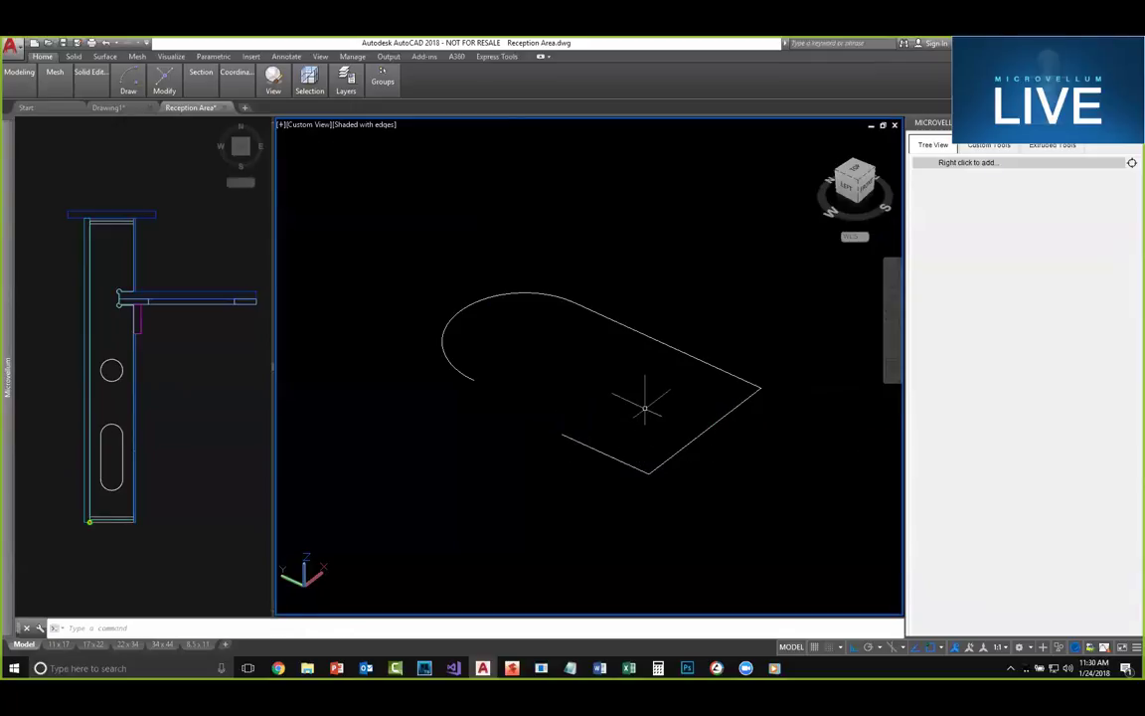
Step: Highlight the construction paths one after another to review how the desk outline is divided into separate polylines
middle_click_drag(644, 409, 662, 390)
left_click(634, 450)
left_click(599, 402)
key("Escape")
left_click(751, 366)
left_click(707, 322)
key("Escape")
left_click(550, 328)
left_click(486, 256)
key("Escape")
Step: Examine the finished reception desk model in the 3D view, including its curved counter
scroll(476, 443, "down", 2)
middle_click_drag(389, 522, 542, 422)
scroll(538, 423, "down", 2)
middle_click_drag(413, 475, 524, 398)
scroll(503, 423, "up", 2)
scroll(505, 419, "up", 4)
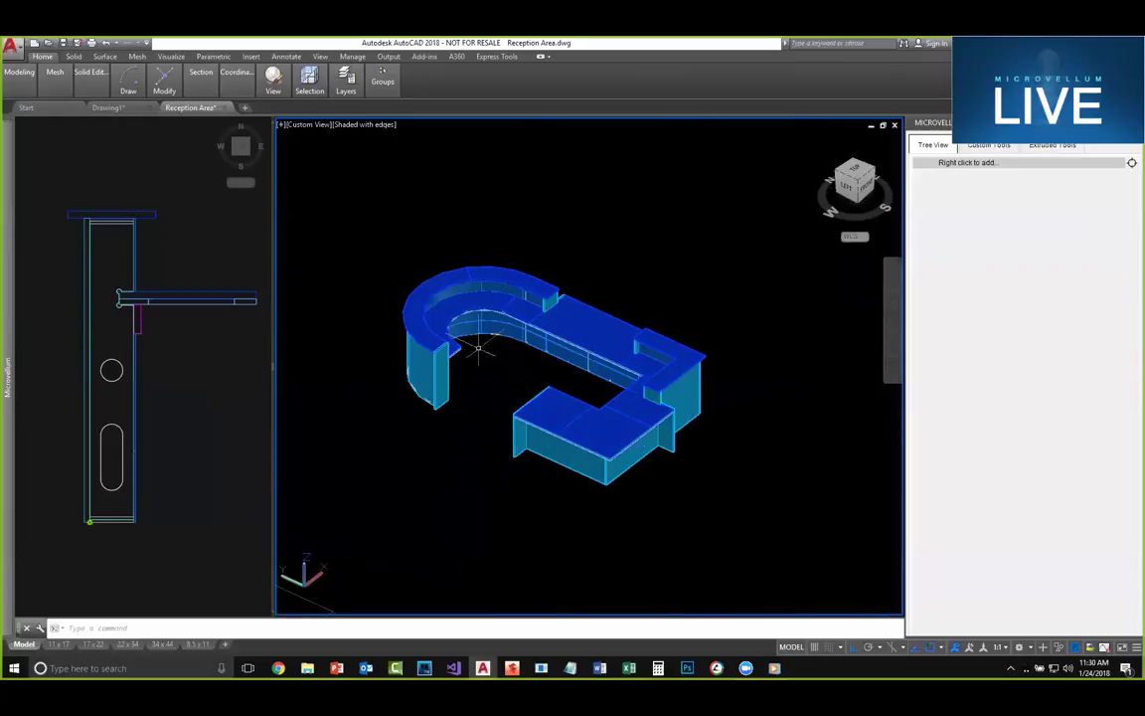
mouse_move(453, 300)
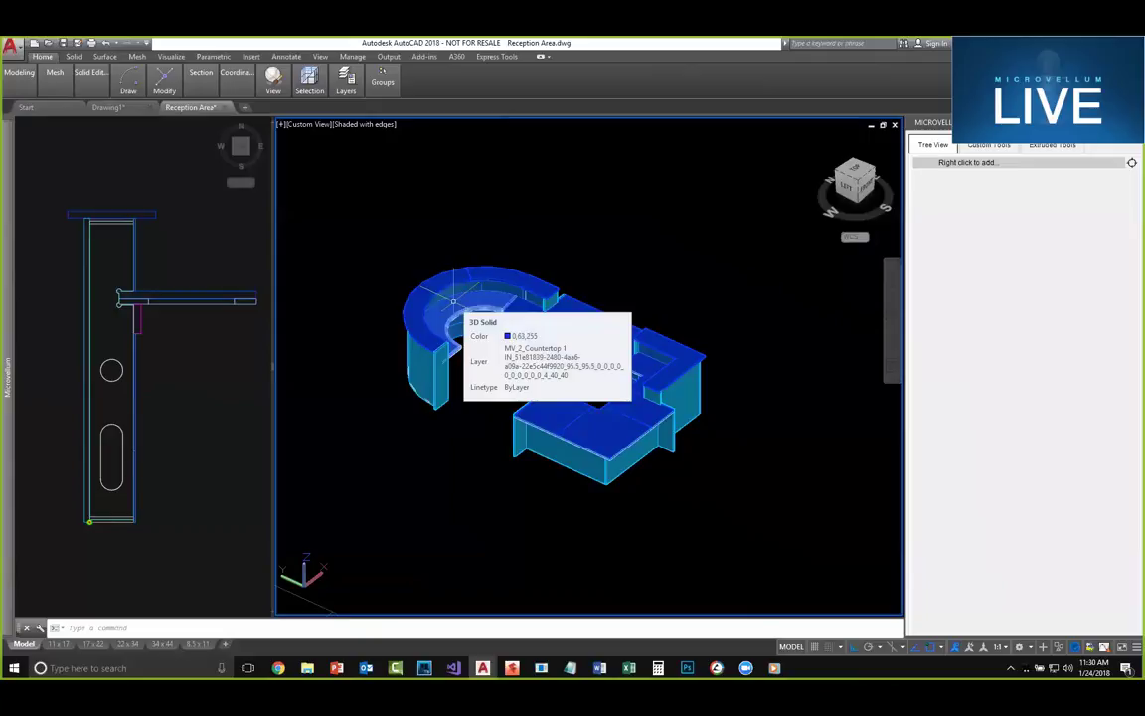
Step: Examine the two counter section profiles in the 2D view, comparing the two-level section with the single-height one
left_click(235, 238)
scroll(192, 424, "down", 6)
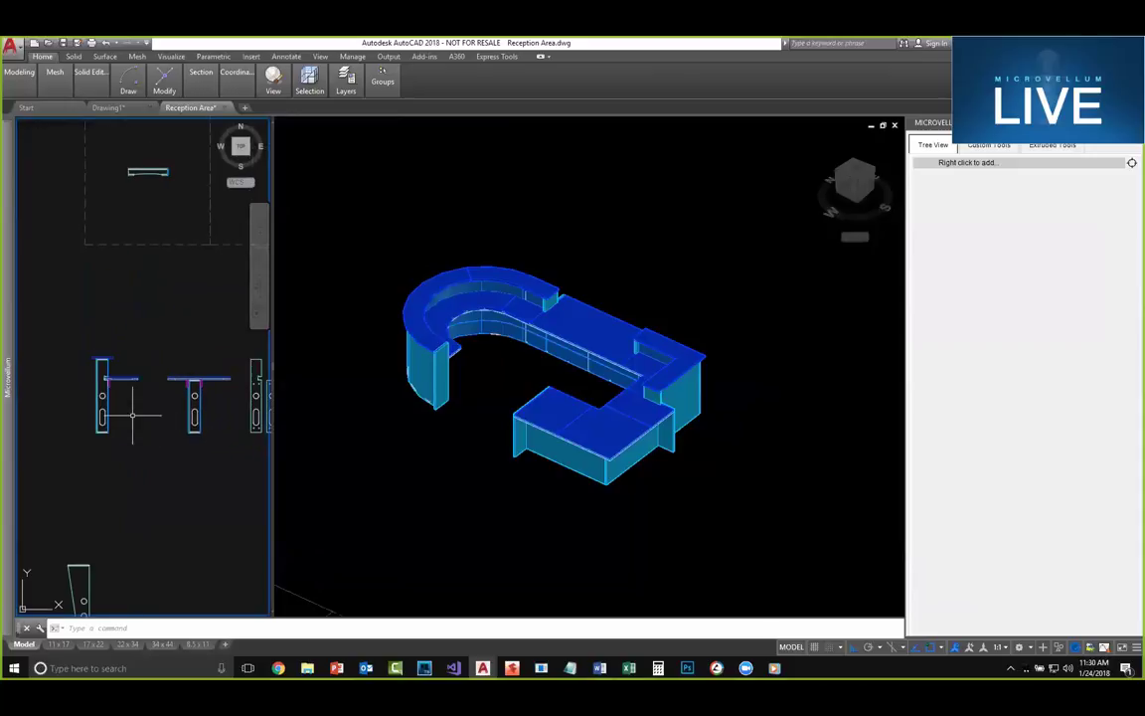
scroll(170, 419, "up", 2)
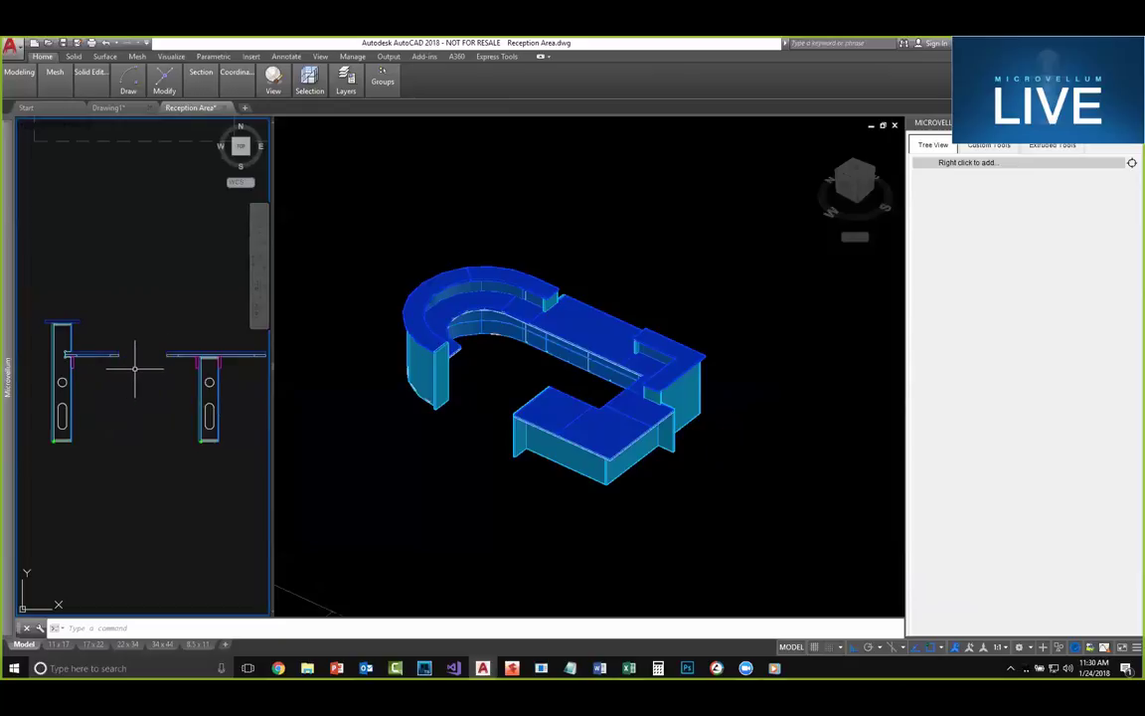
scroll(159, 362, "up", 1)
scroll(167, 360, "down", 1)
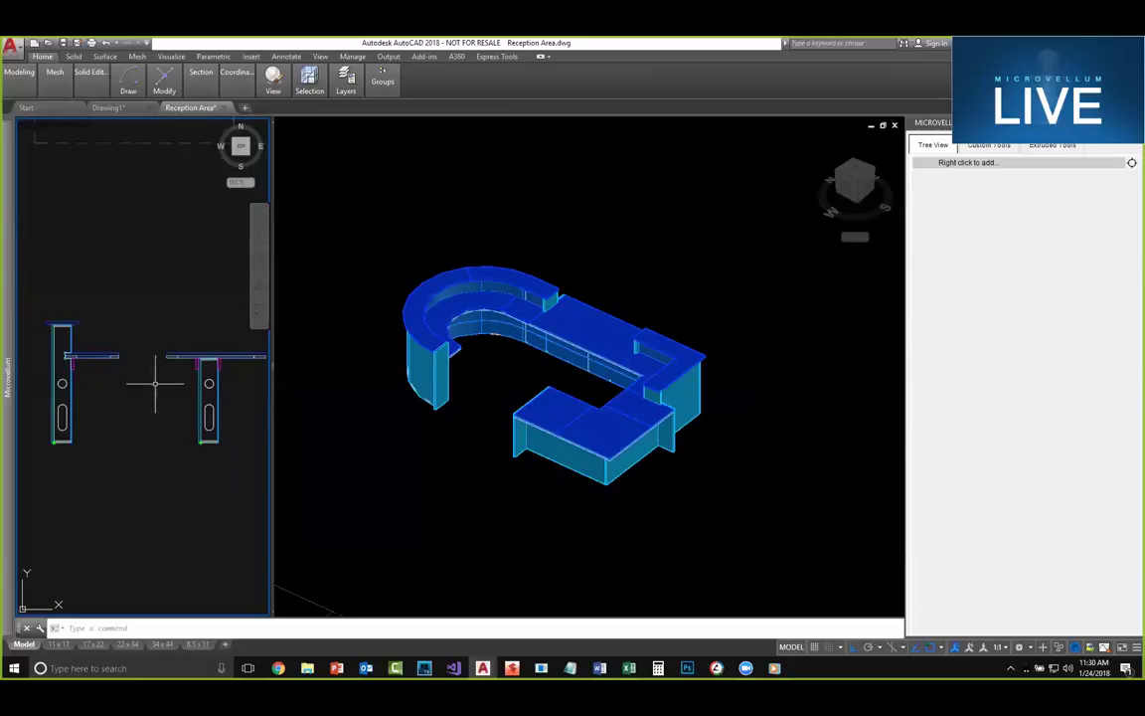
scroll(109, 352, "up", 3)
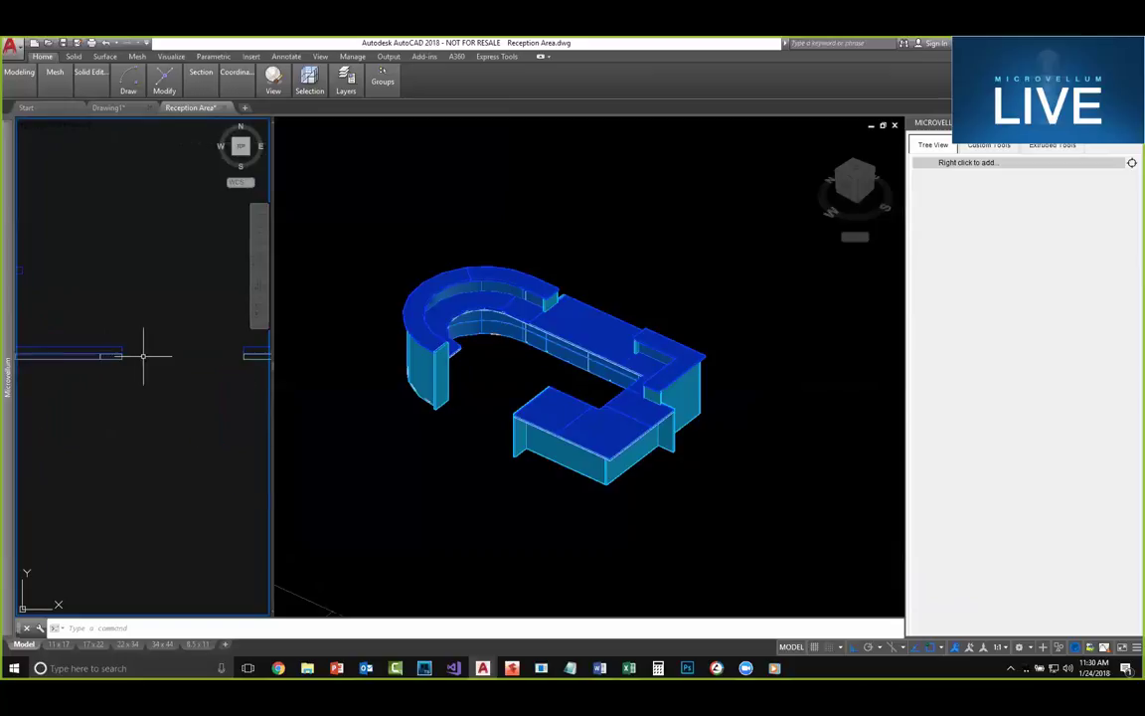
scroll(167, 360, "down", 3)
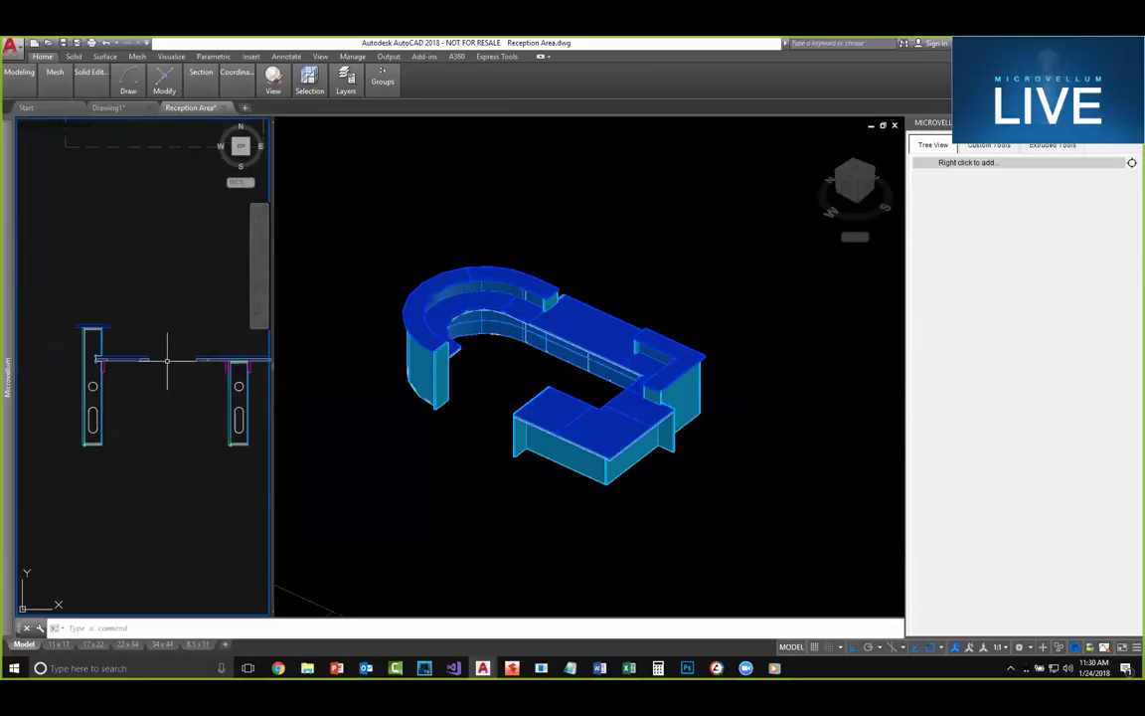
Step: Inspect the countertop edge up close on the finished reception desk
left_click(425, 385)
scroll(507, 295, "up", 8)
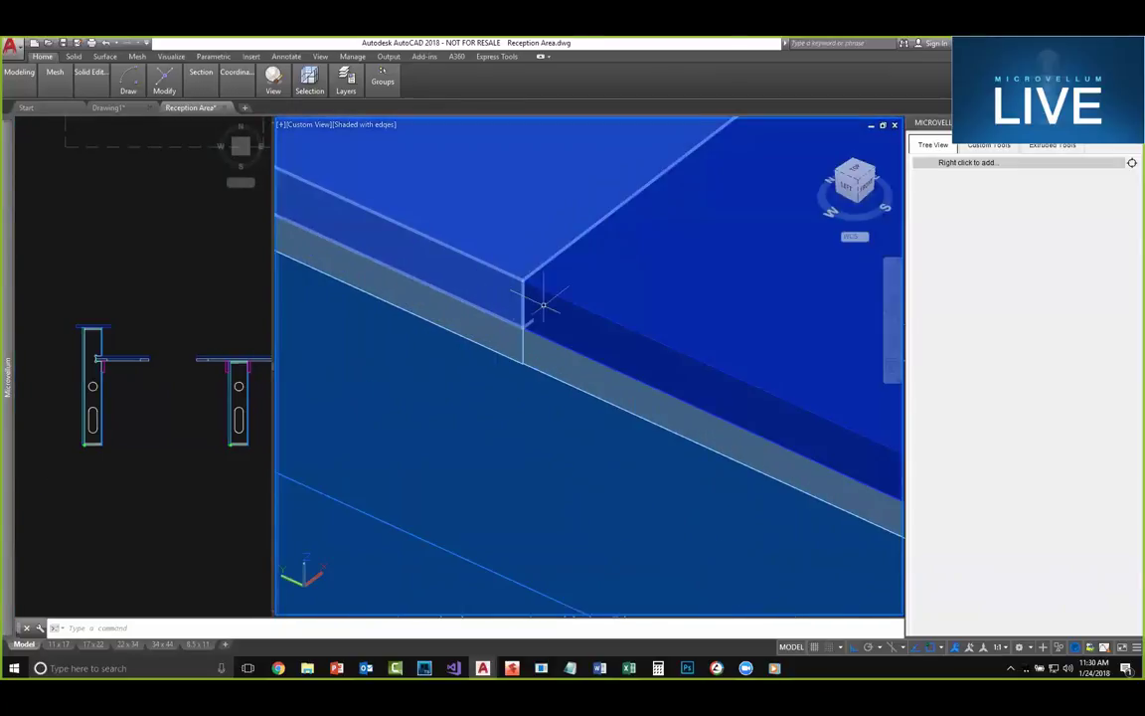
scroll(557, 308, "down", 3)
scroll(582, 350, "down", 5)
Step: Add an Extruded_Product_Starter product named Front Counter and assign the curved polyline as its construction path
middle_click_drag(688, 321, 530, 360)
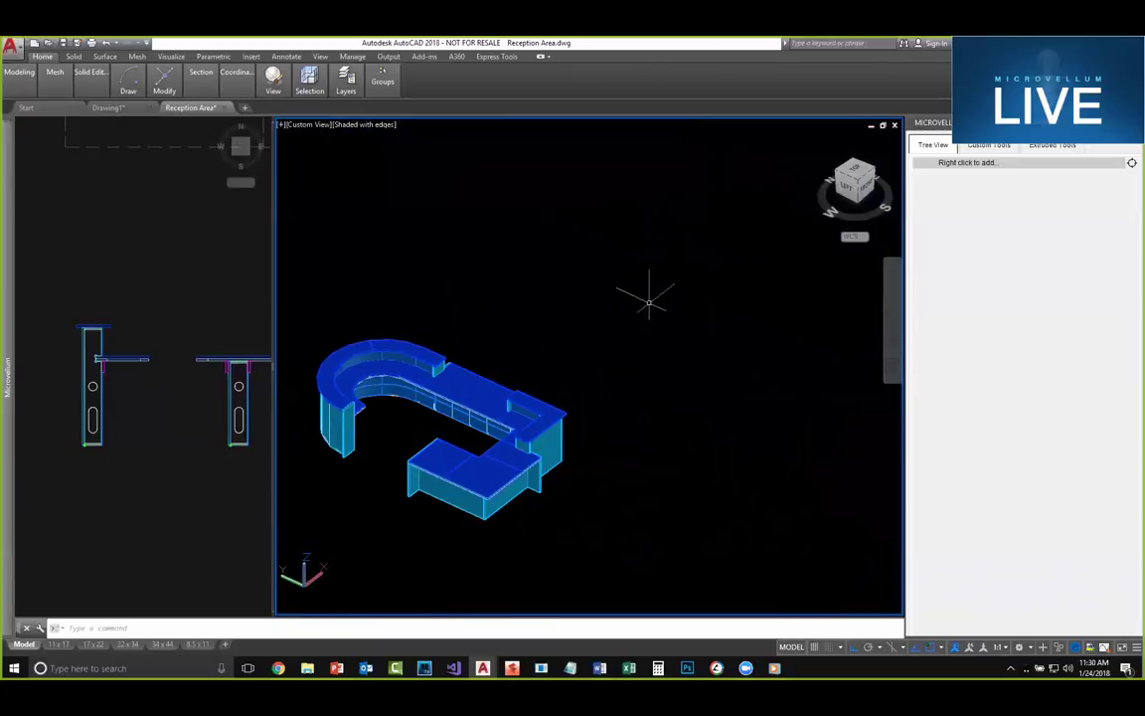
middle_click_drag(713, 245, 541, 347)
middle_click_drag(652, 276, 517, 397)
middle_click_drag(756, 203, 597, 353)
middle_click_drag(861, 340, 550, 384)
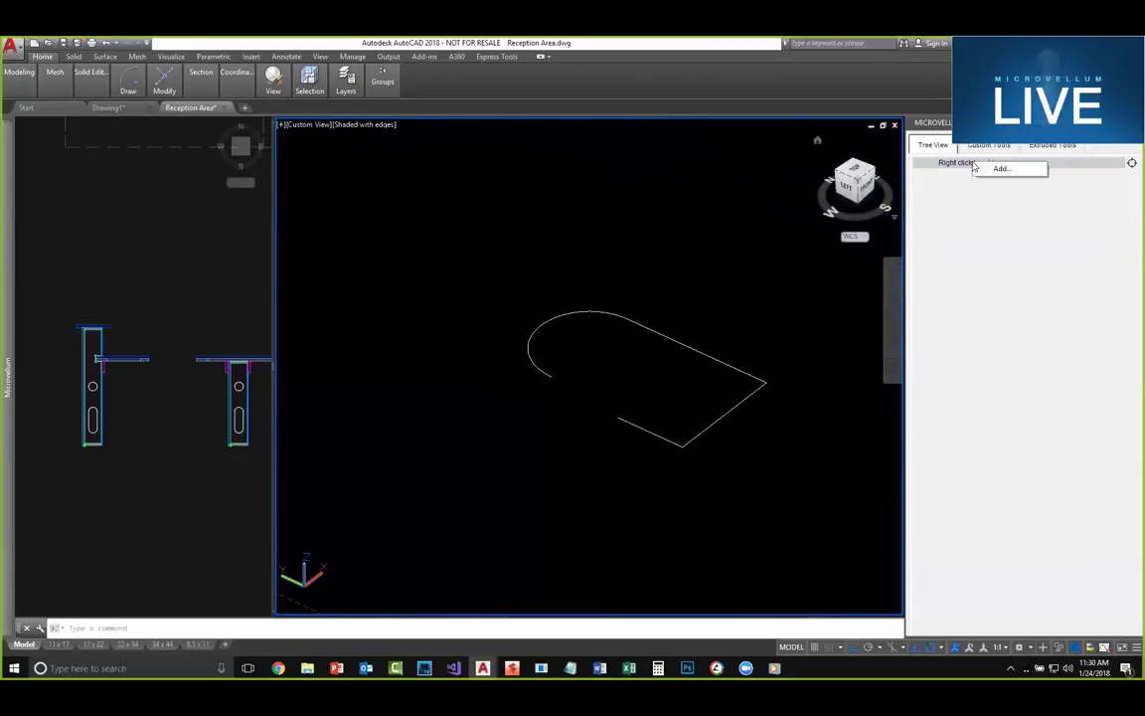
left_click(991, 174)
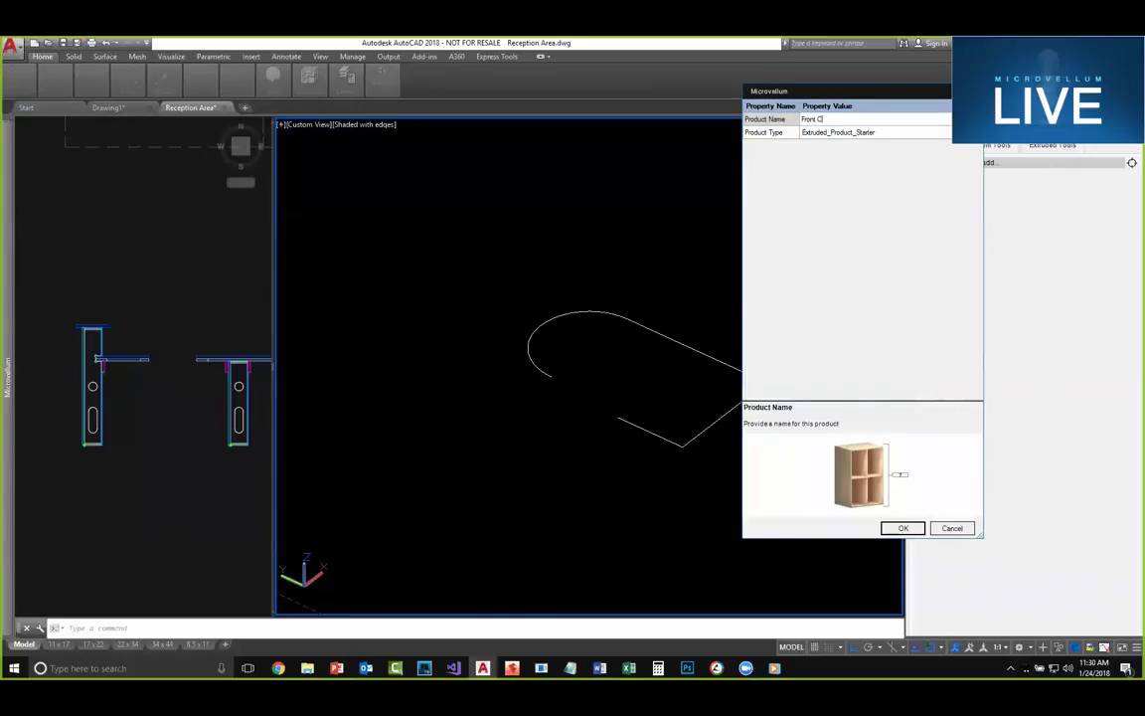
left_click(904, 525)
left_click(573, 314)
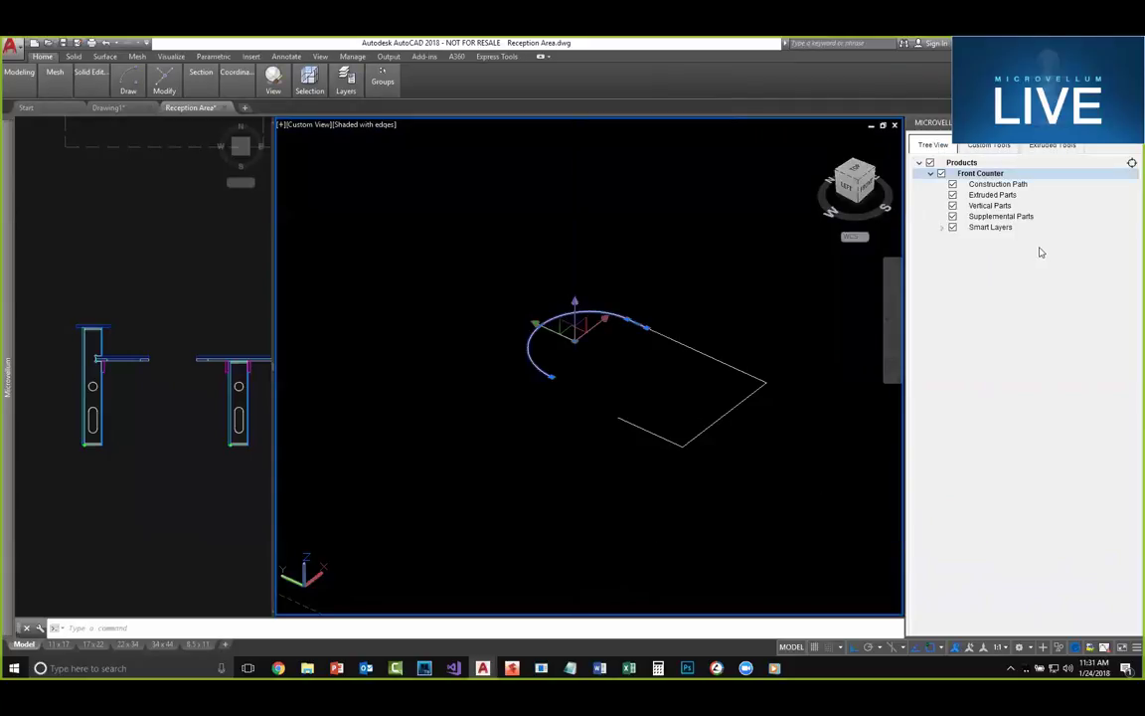
Step: Add extruded parts to Front Counter using the complete two-level counter section profile
left_click(993, 195)
left_click(167, 408)
left_click(179, 471)
left_click(60, 280)
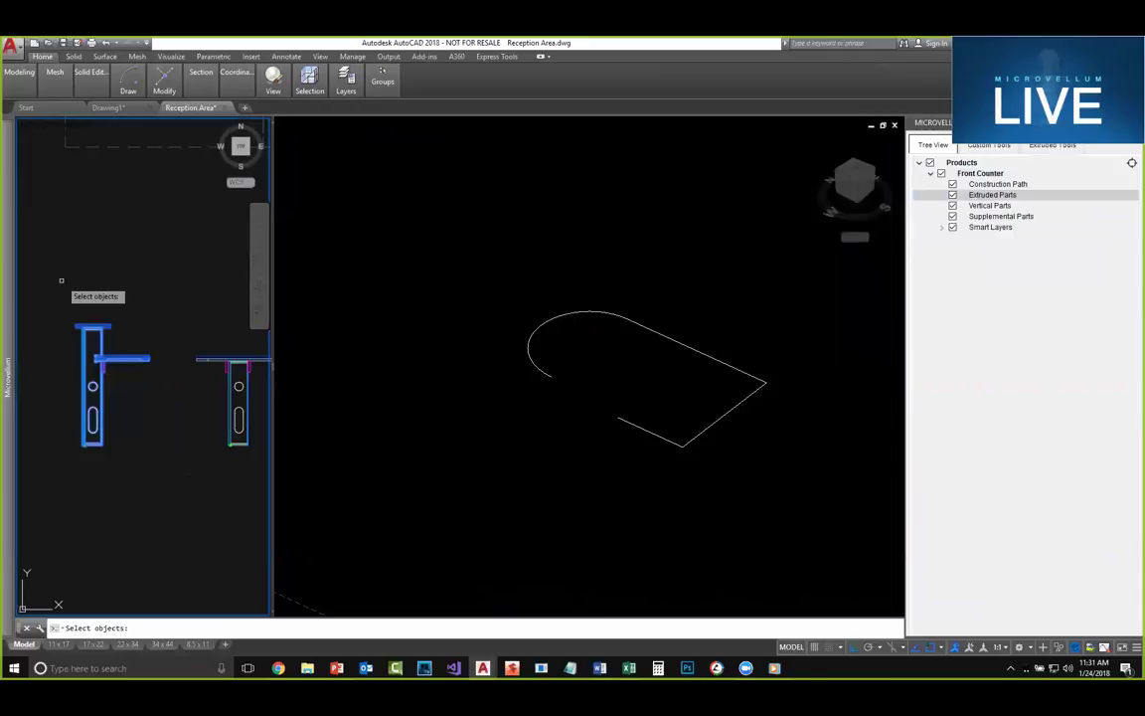
key("Return")
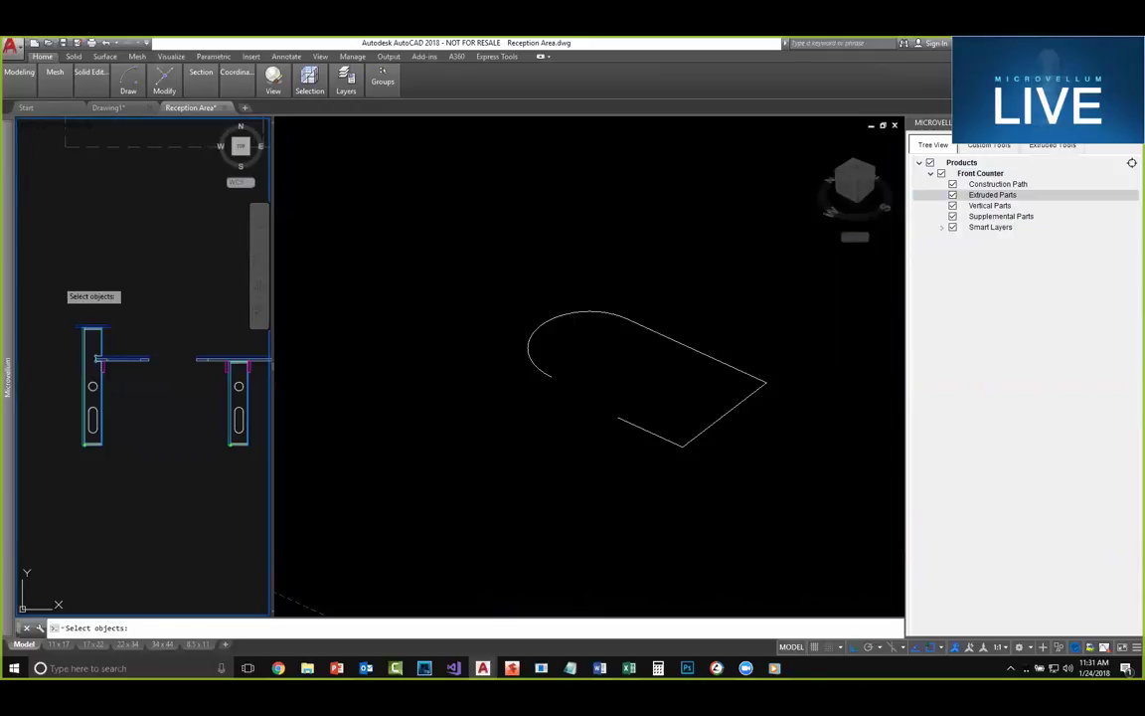
key("Return")
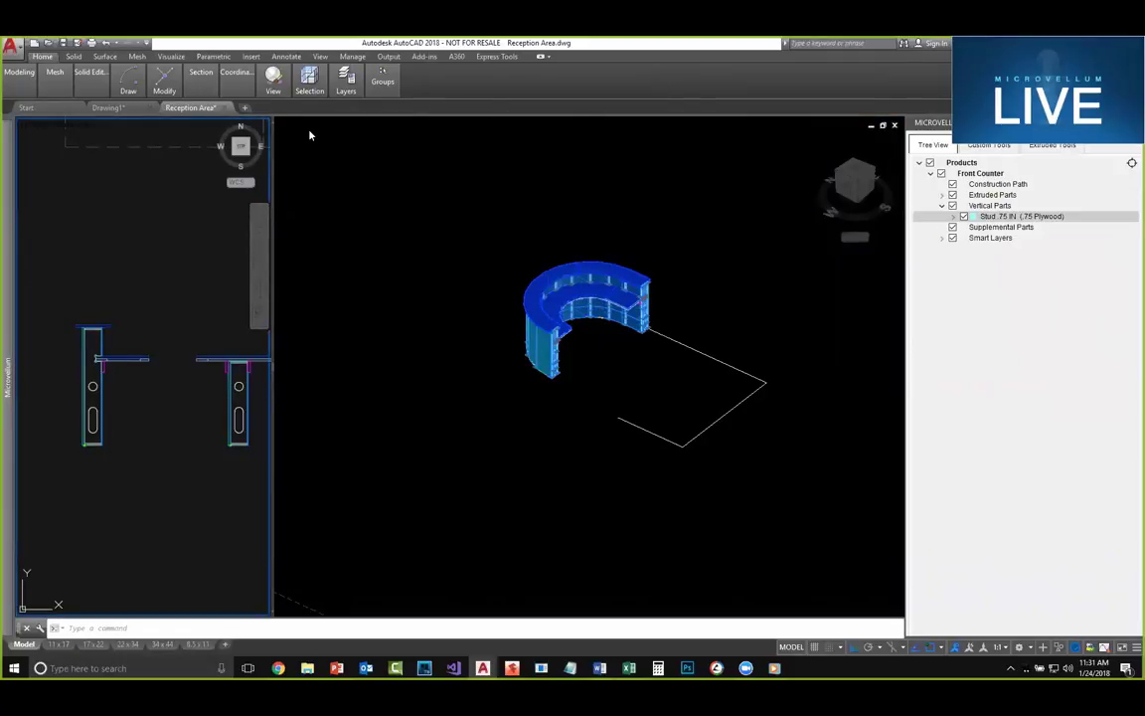
Step: Set the visual style of the 3D view to X-Ray and look over the curved counter's internal parts
left_click(466, 129)
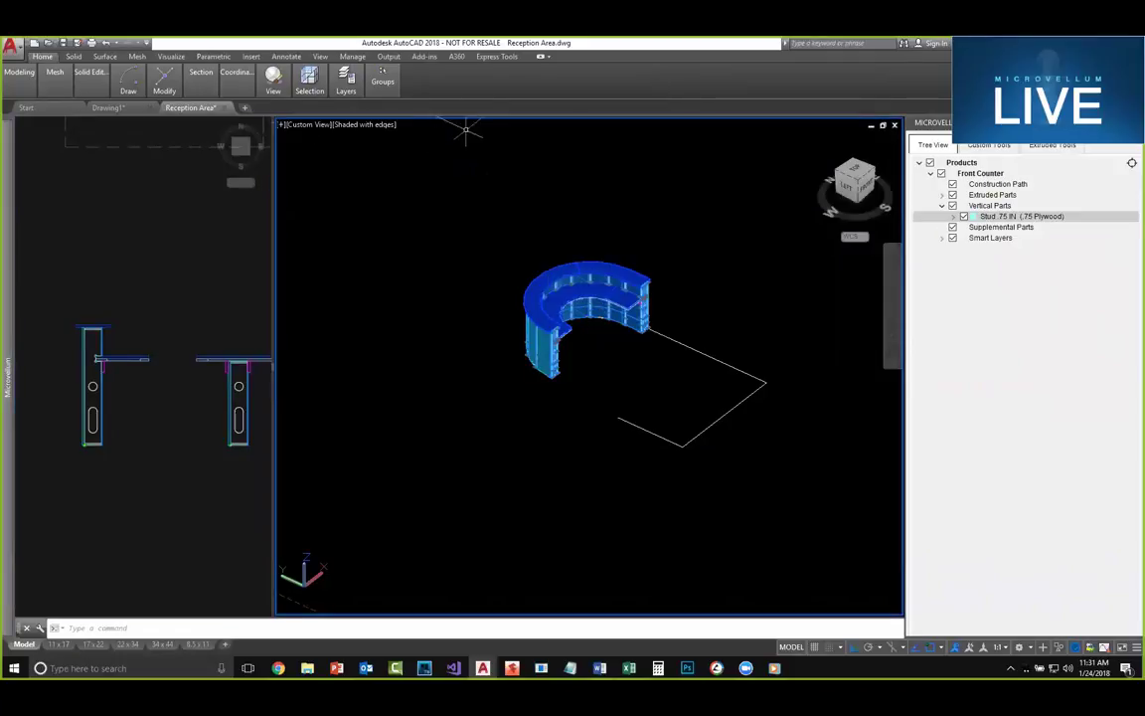
left_click(353, 126)
left_click(373, 250)
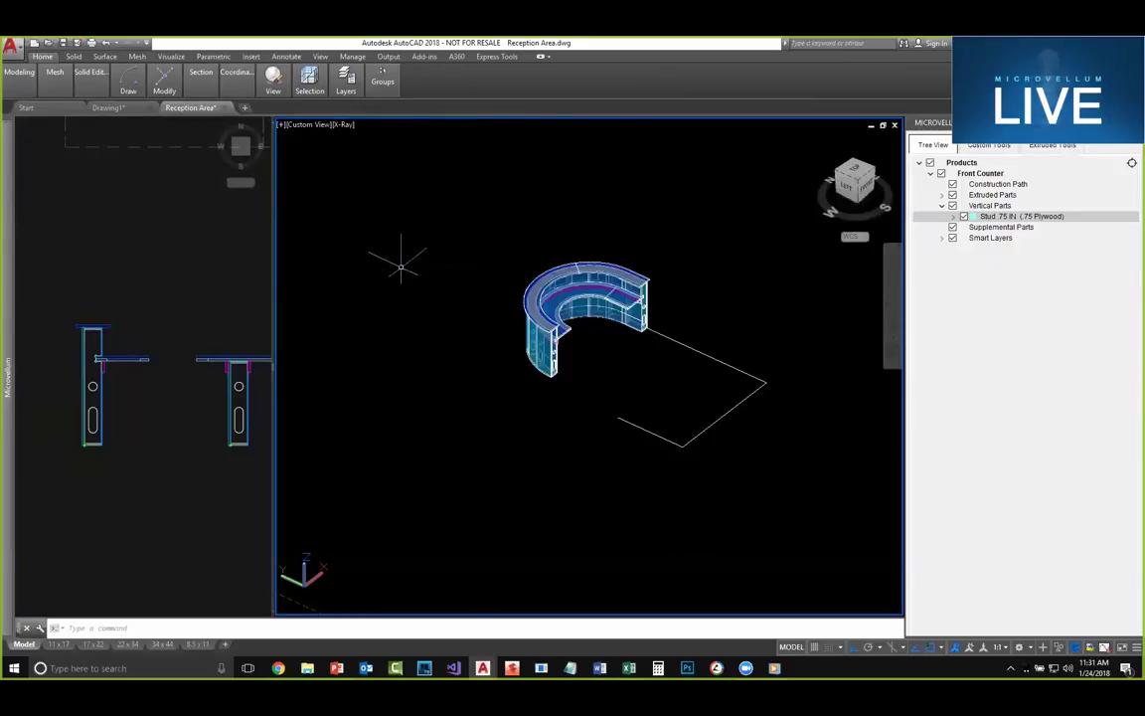
scroll(600, 319, "up", 3)
middle_click_drag(601, 319, 483, 321)
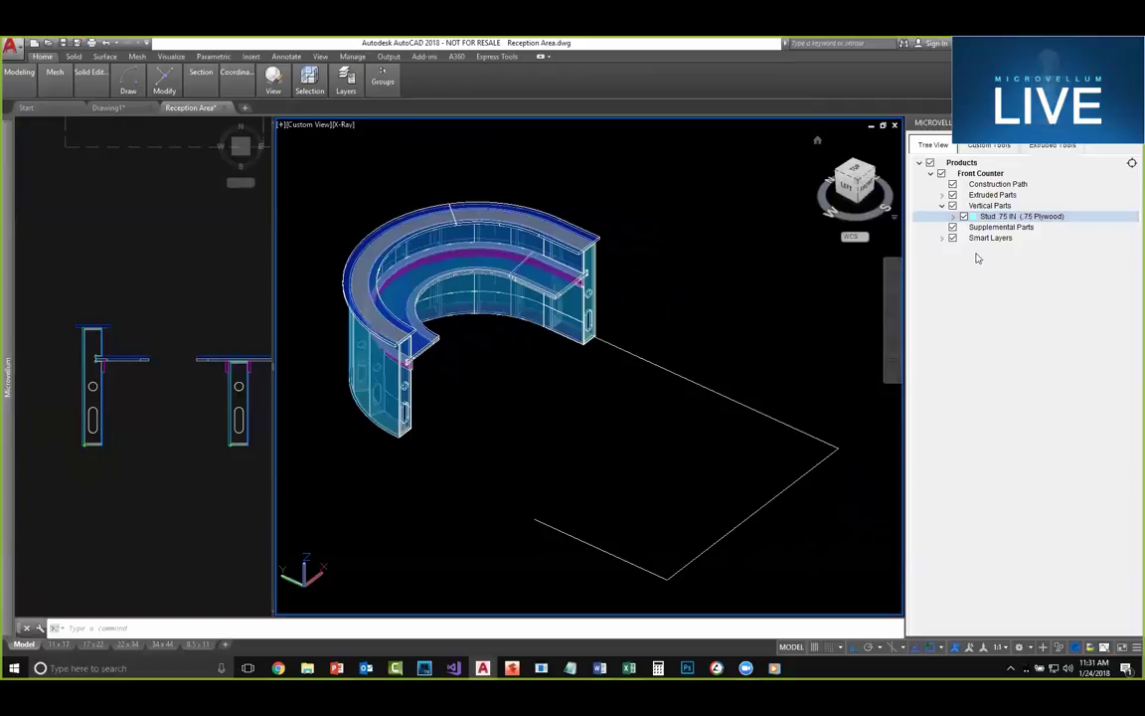
Step: Add an Extruded_Product_Starter product named Transaction One with the straight polyline beside the curved counter as its construction path
right_click(965, 161)
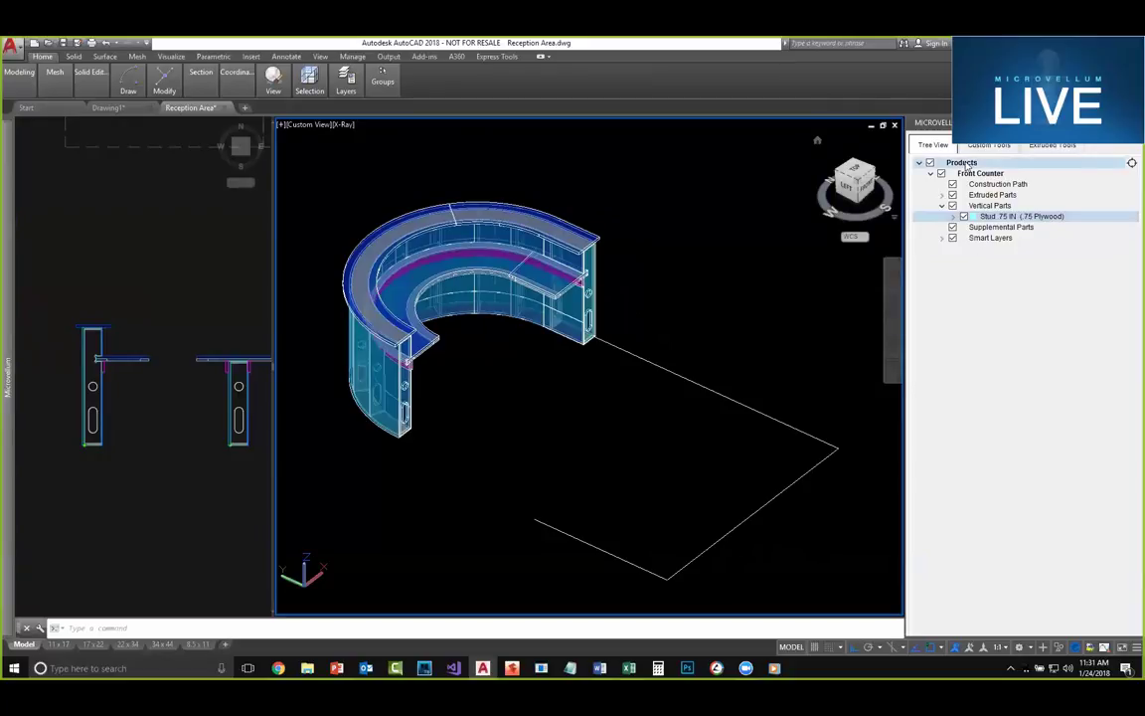
left_click(975, 169)
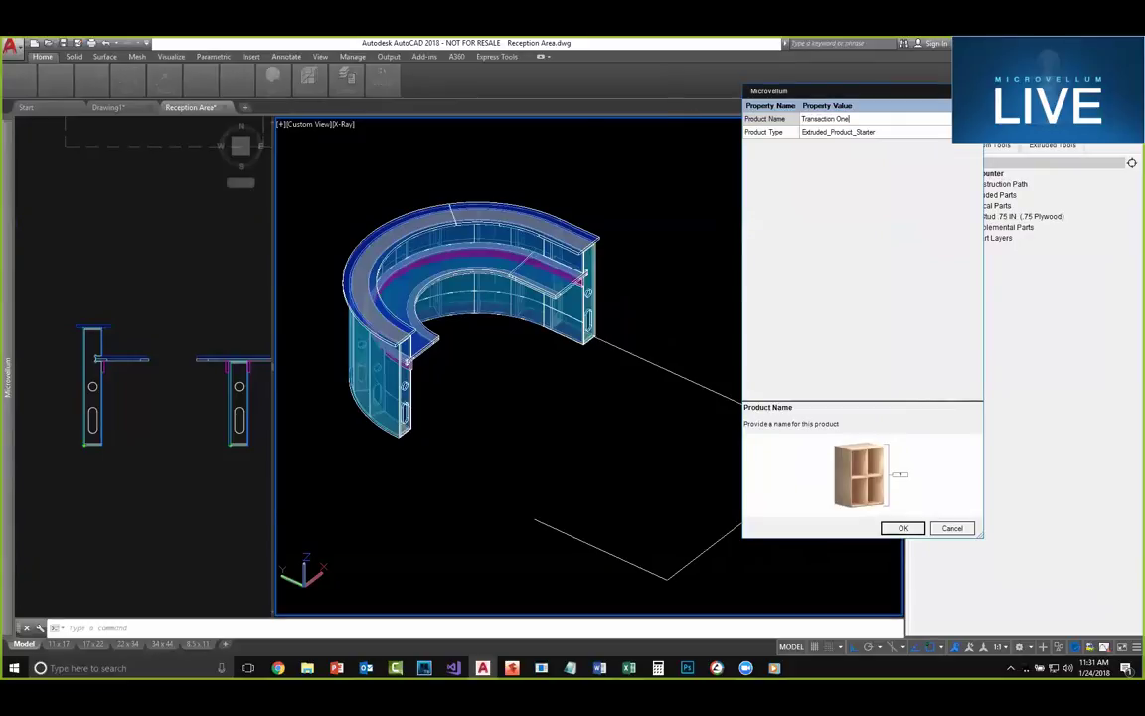
type("Transaction One")
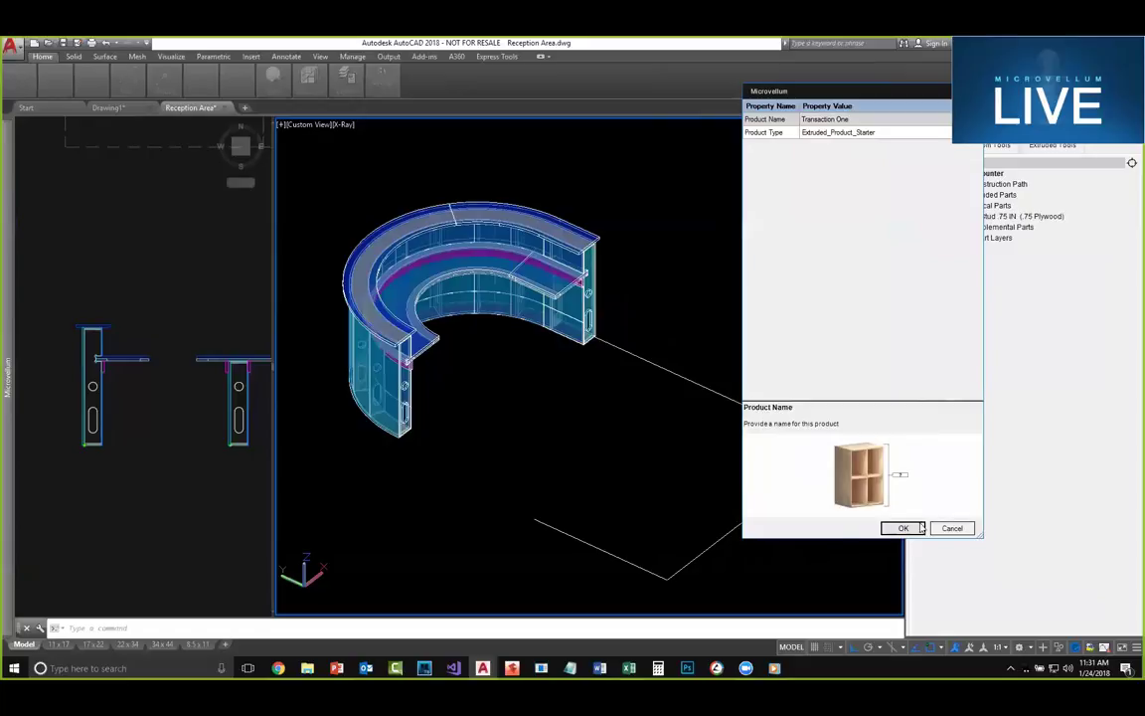
key("Return")
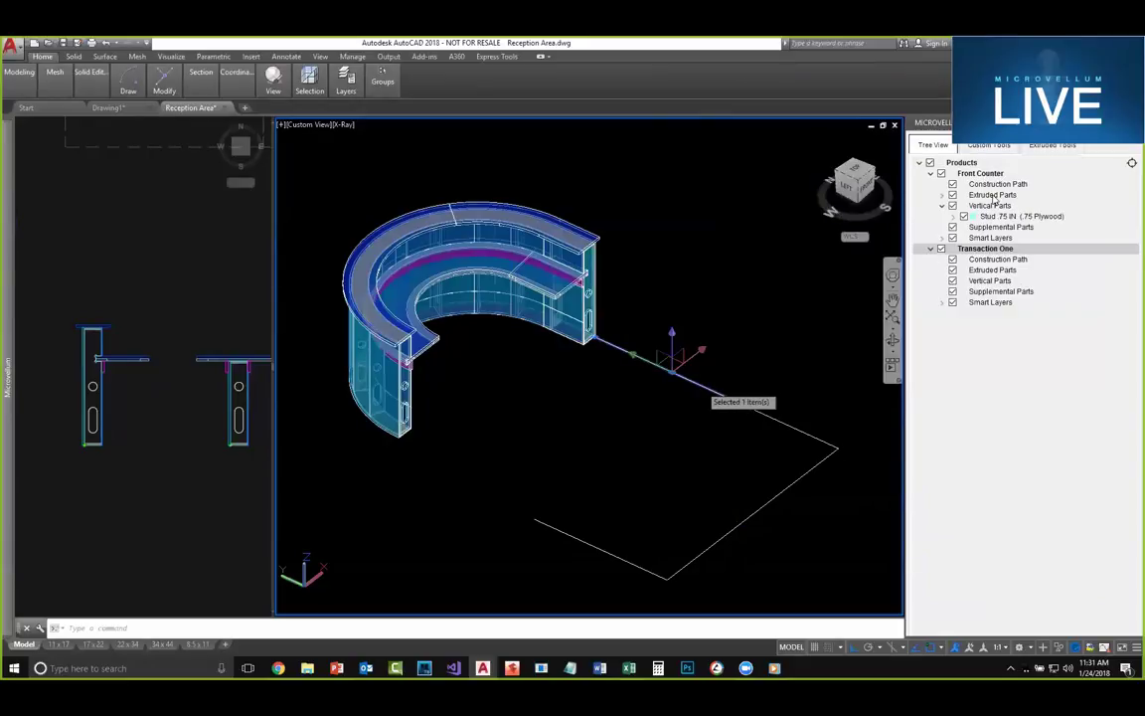
Step: Add extruded parts to Transaction One using the single-height counter section profile
left_click(993, 269)
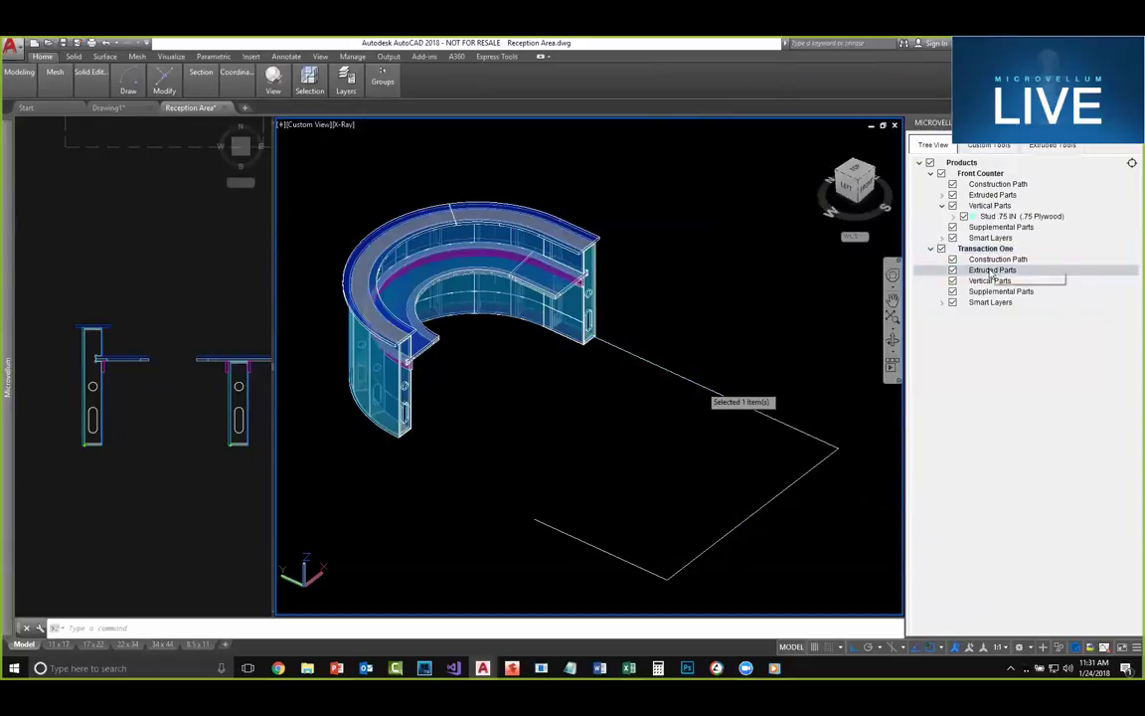
left_click(181, 439)
scroll(181, 440, "down", 2)
left_click(232, 447)
left_click(191, 391)
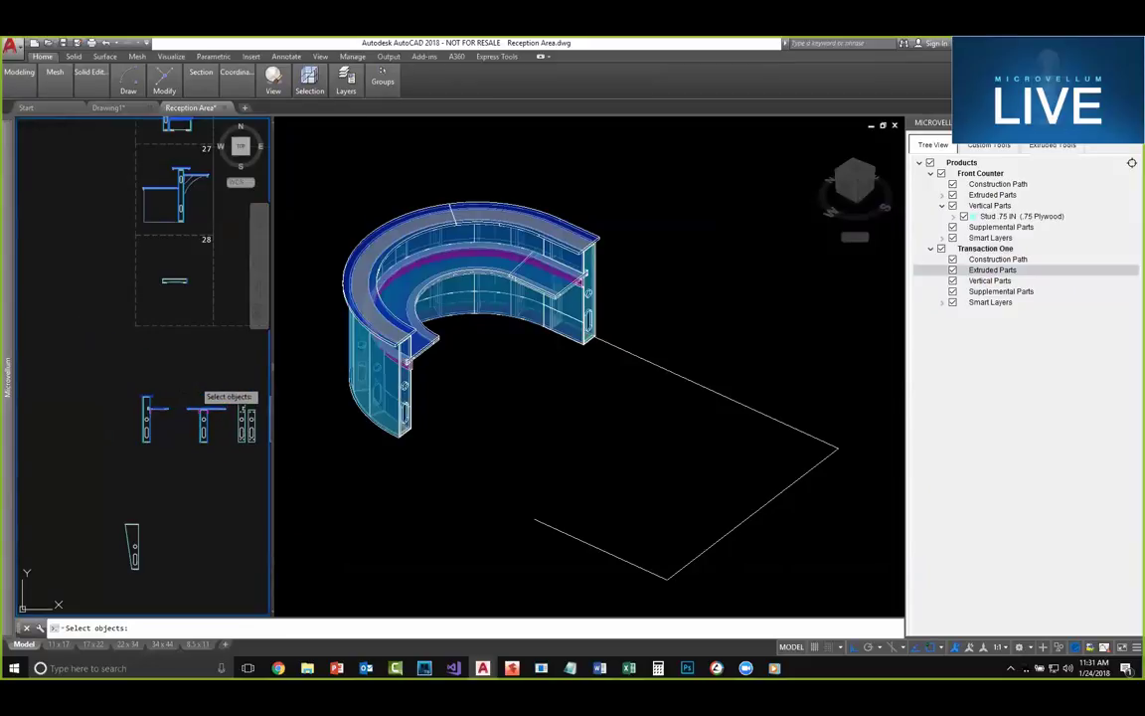
key("Return")
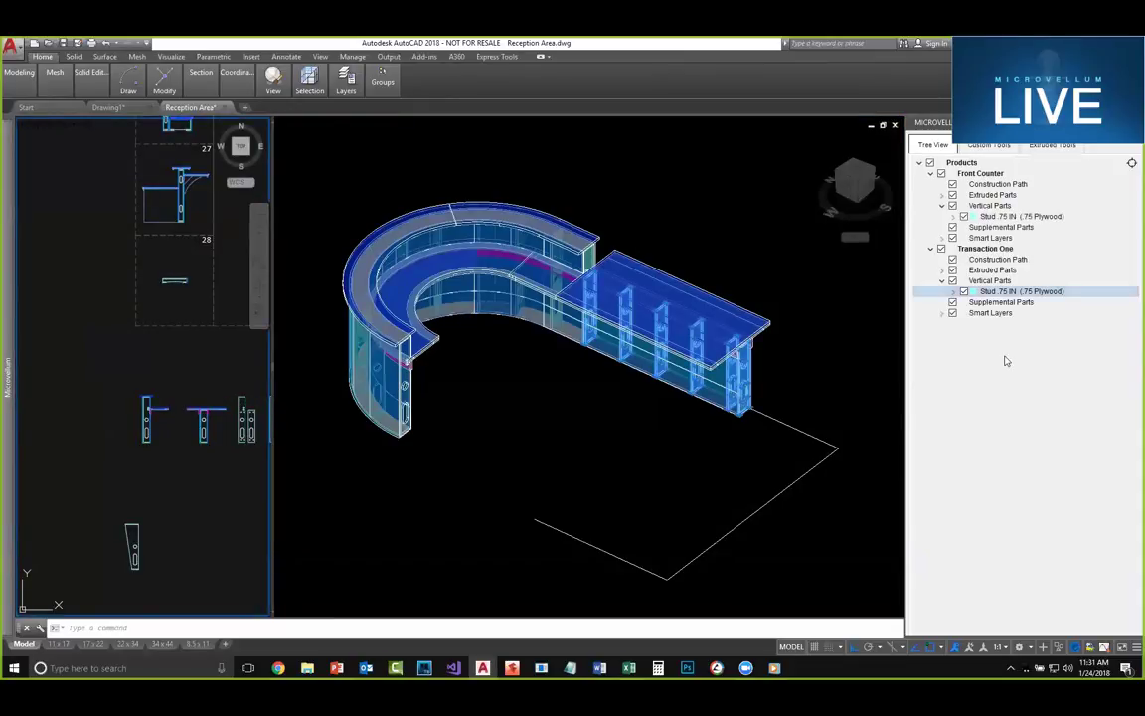
Step: Add an Extruded_Product_Starter product named Corner with the L-shaped polyline after the straight counter as its construction path
right_click(962, 164)
left_click(976, 169)
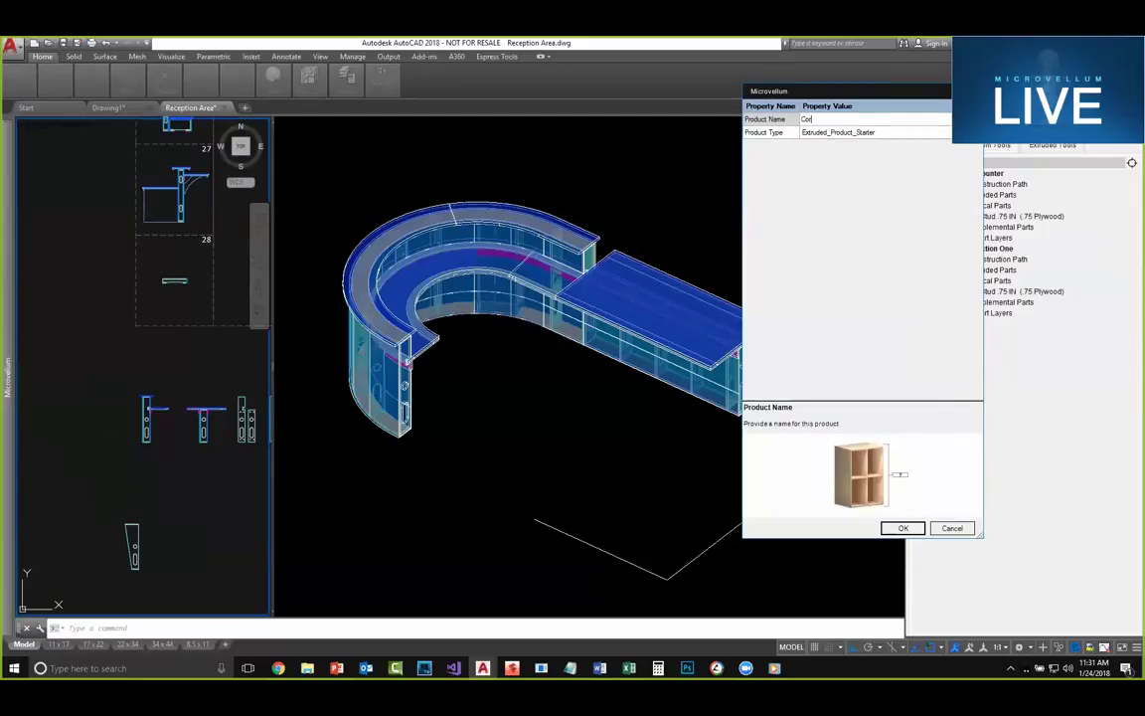
left_click(915, 532)
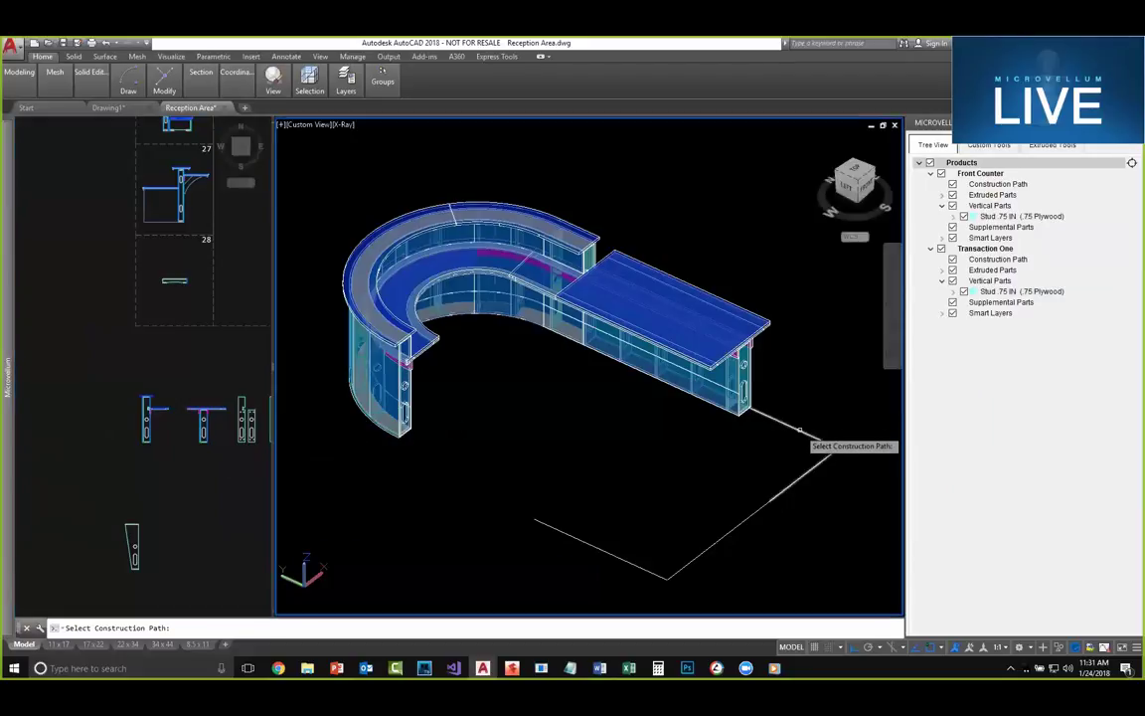
left_click(805, 434)
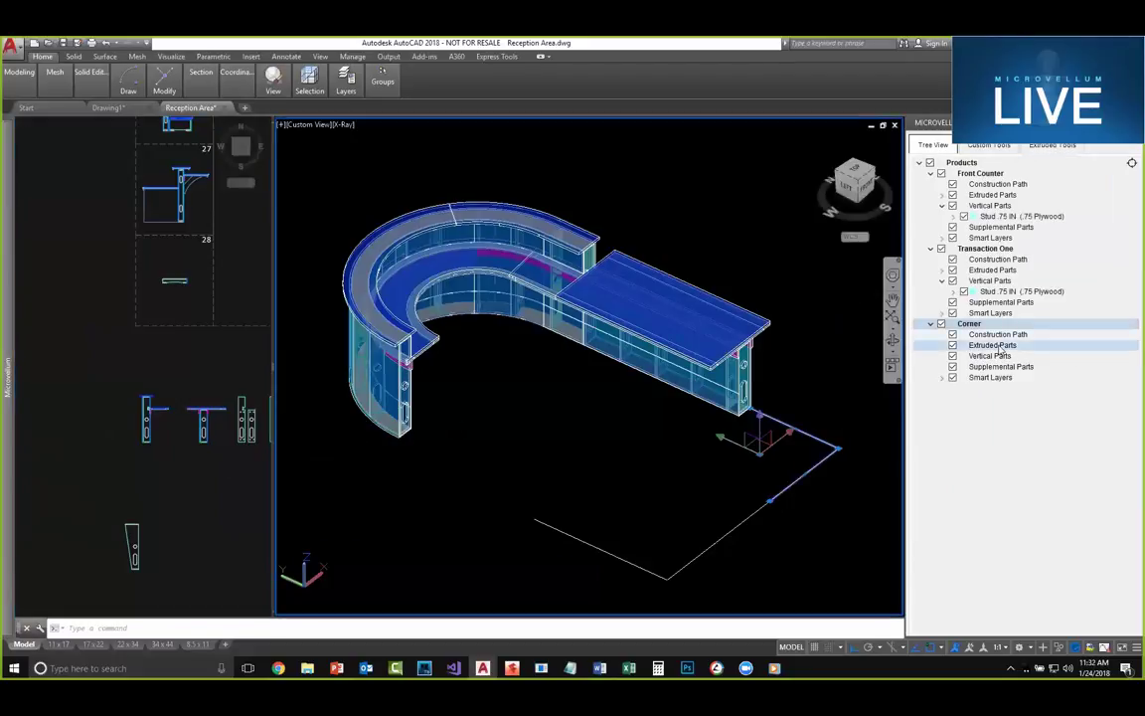
Step: Add extruded parts to Corner using the same two-level section profile as the curved front counter
right_click(1008, 348)
left_click(1024, 353)
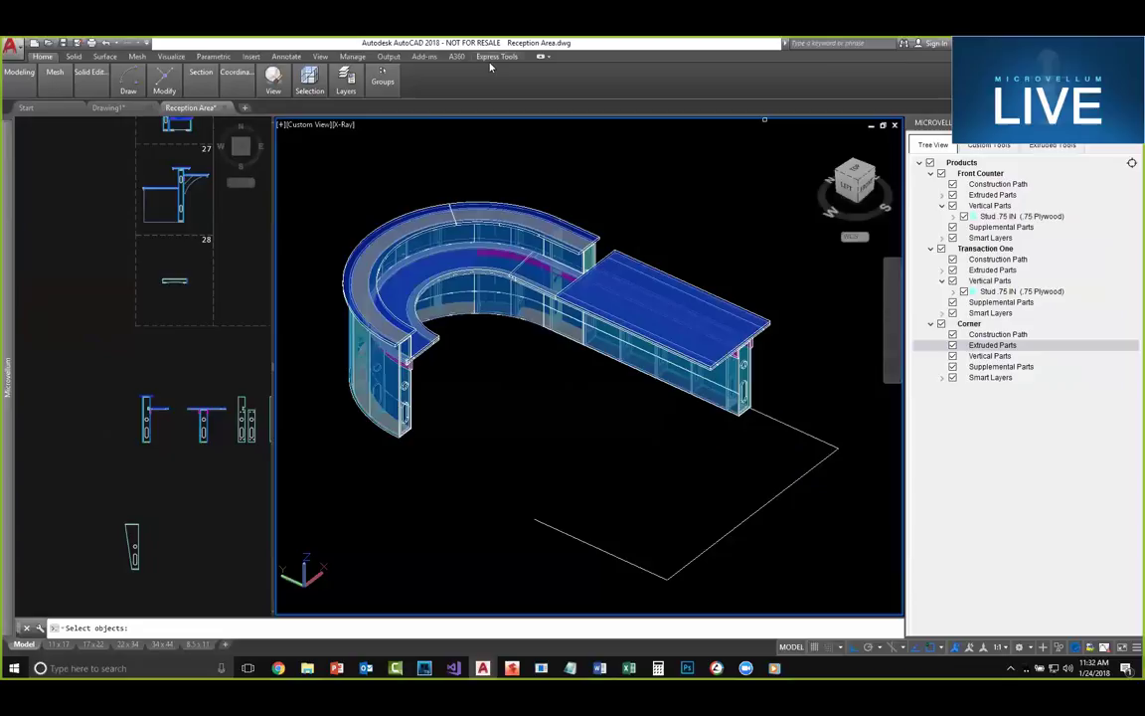
left_click(185, 189)
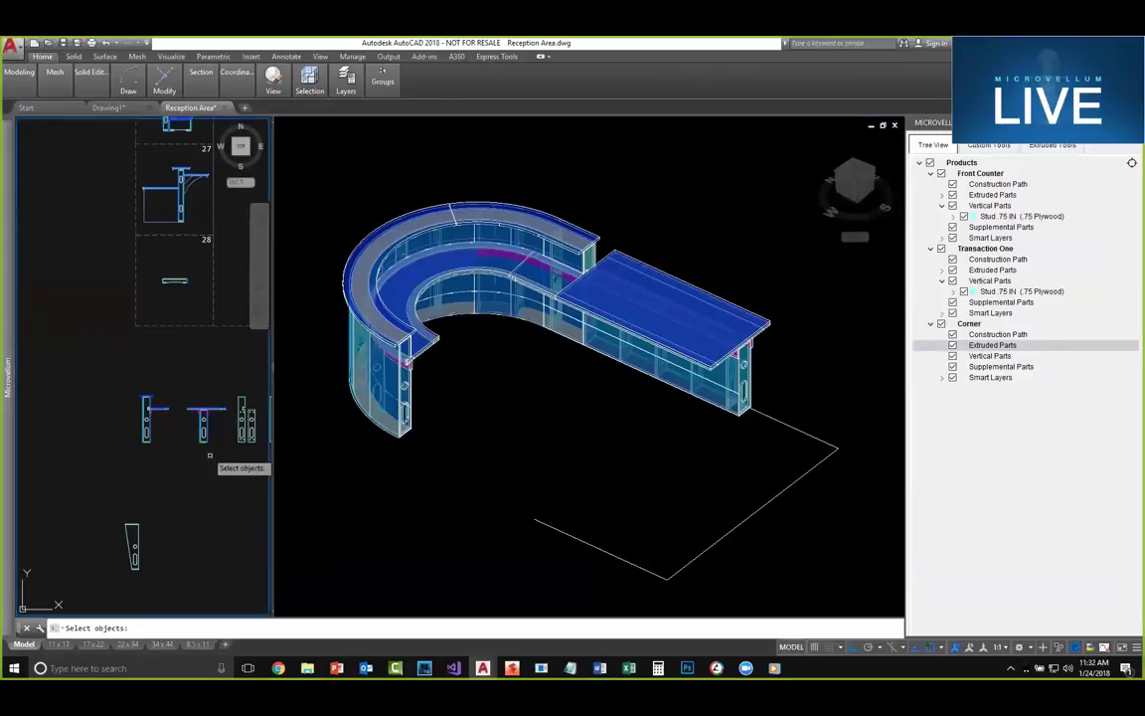
left_click(171, 455)
left_click(113, 380)
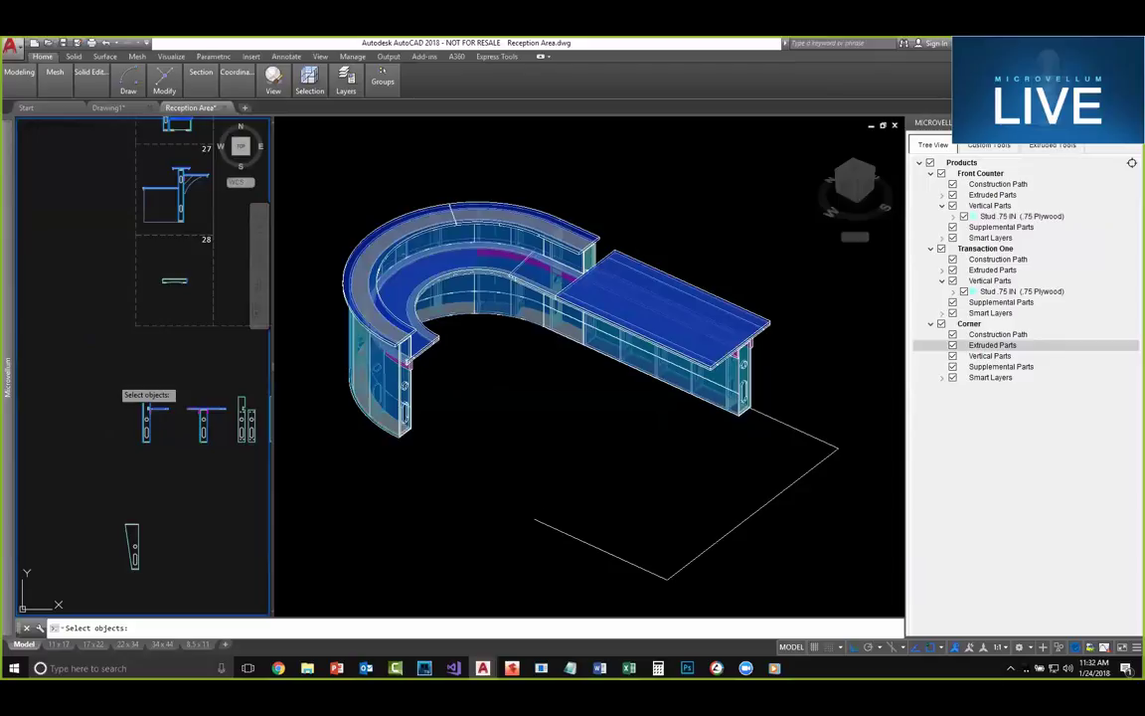
key("Return")
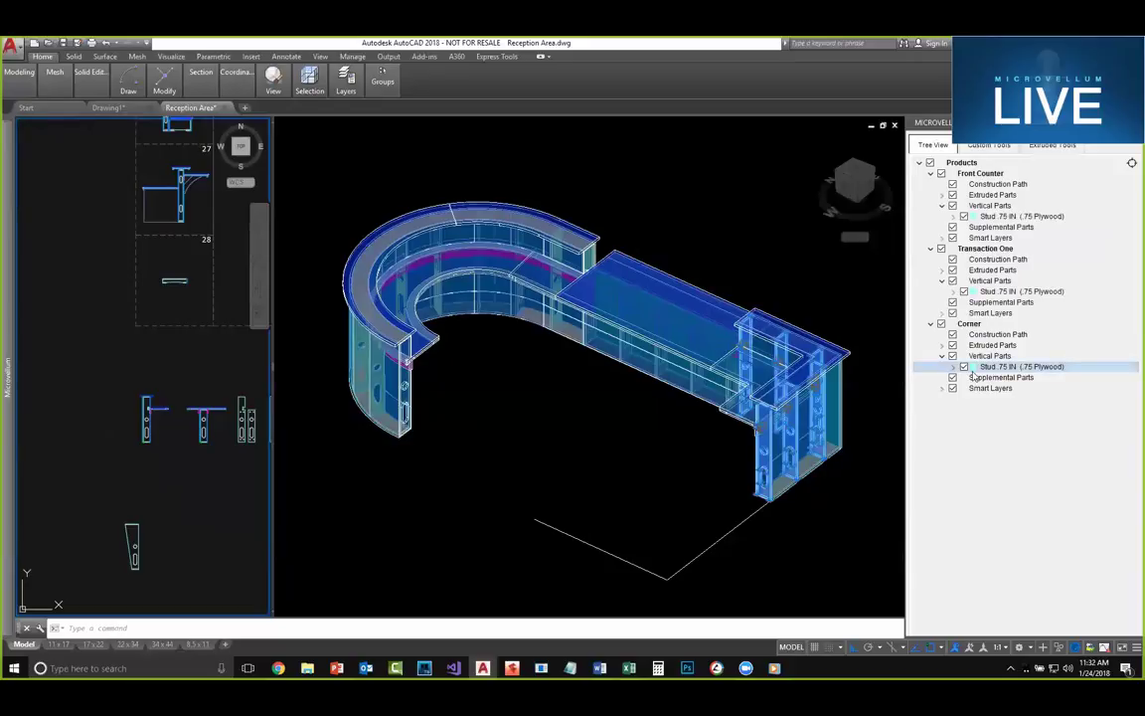
Step: Add an Extruded_Product_Starter product named Transaction Two with the remaining L-shaped polyline beyond the corner as its construction path
right_click(982, 165)
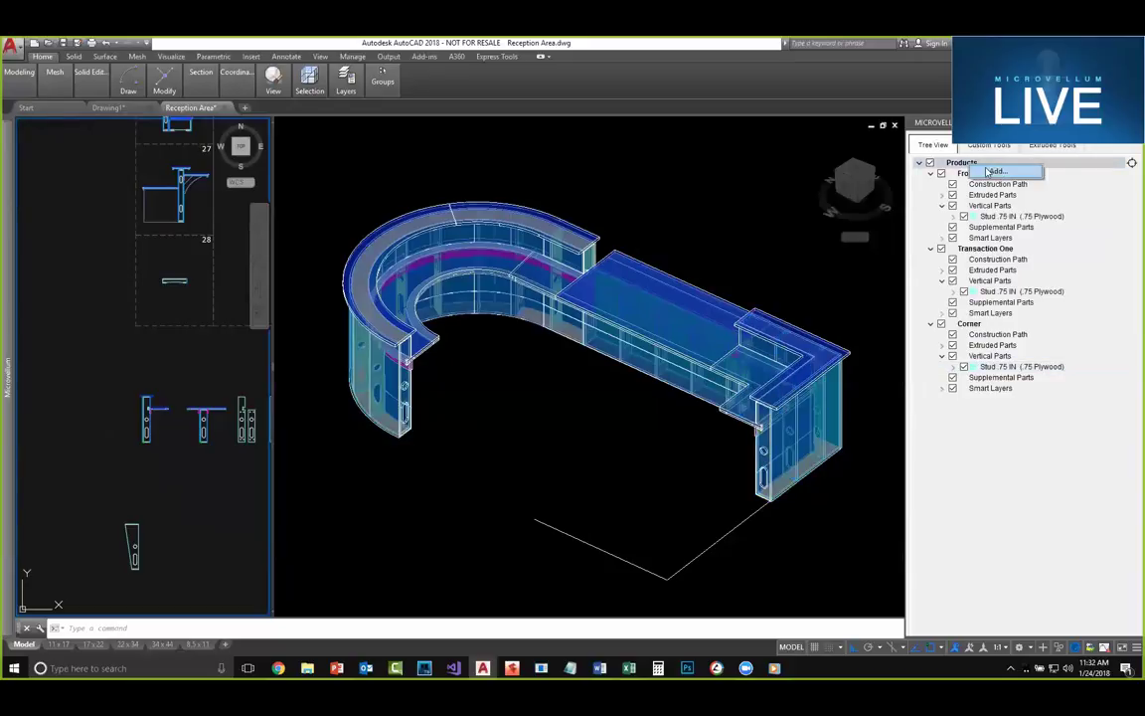
left_click(993, 172)
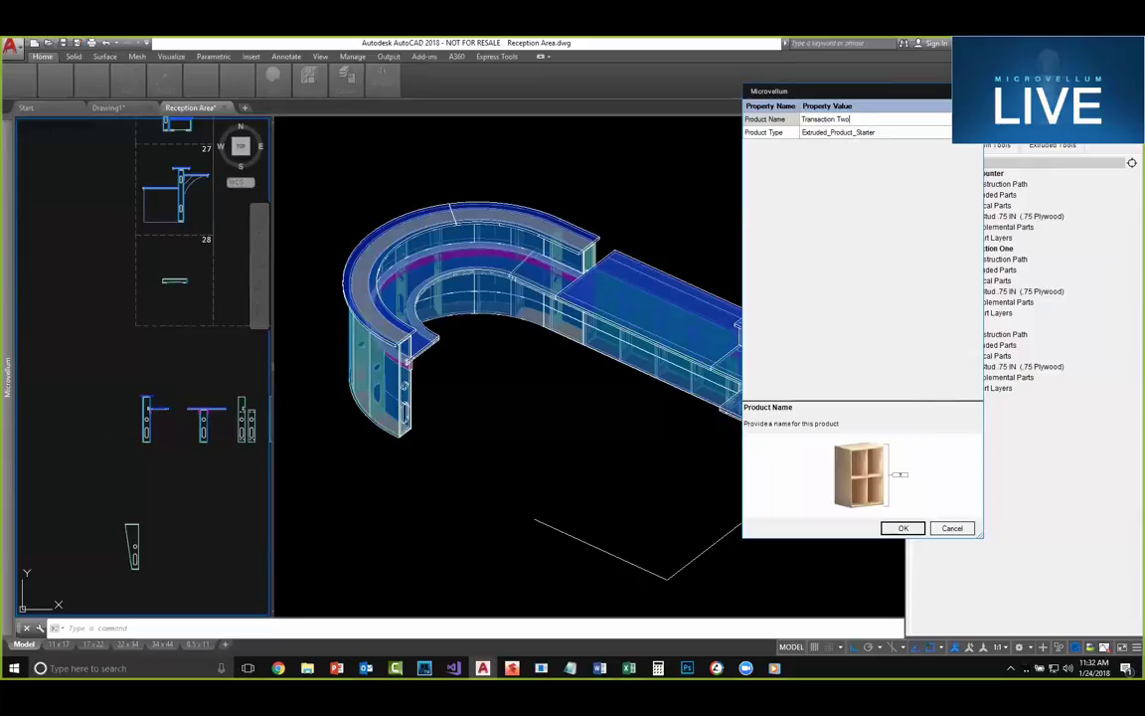
left_click(896, 529)
left_click(752, 531)
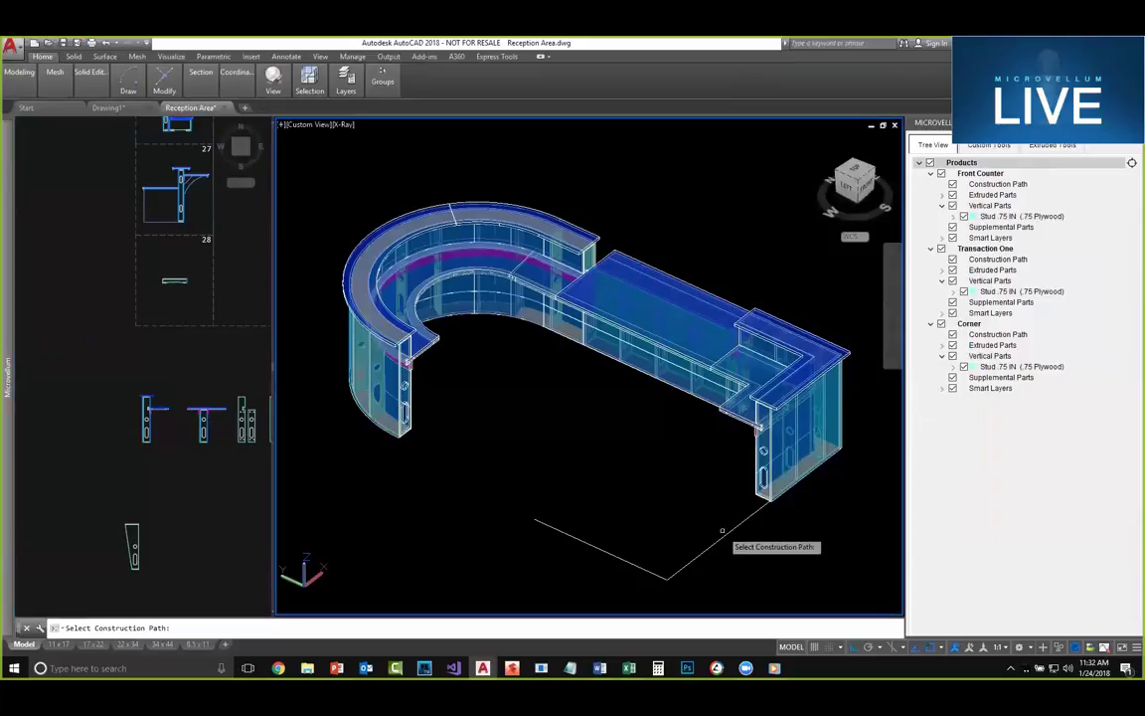
left_click(719, 538)
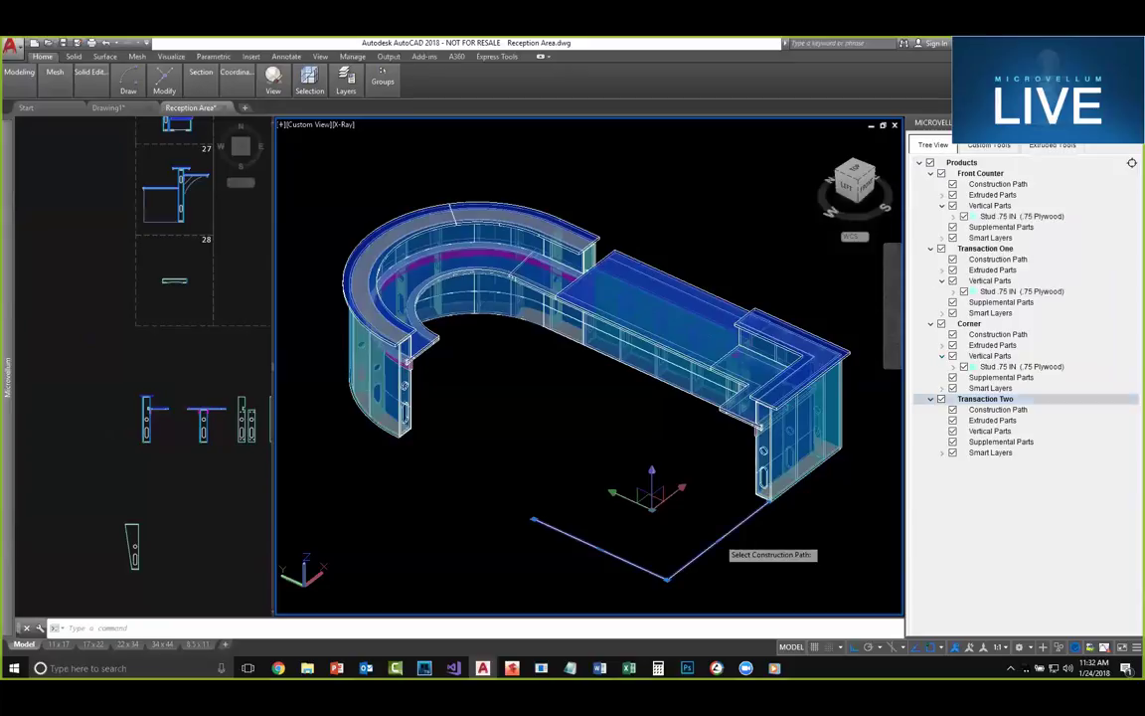
Step: Add extruded parts to Transaction Two using the single-height counter section profile
left_click(992, 420)
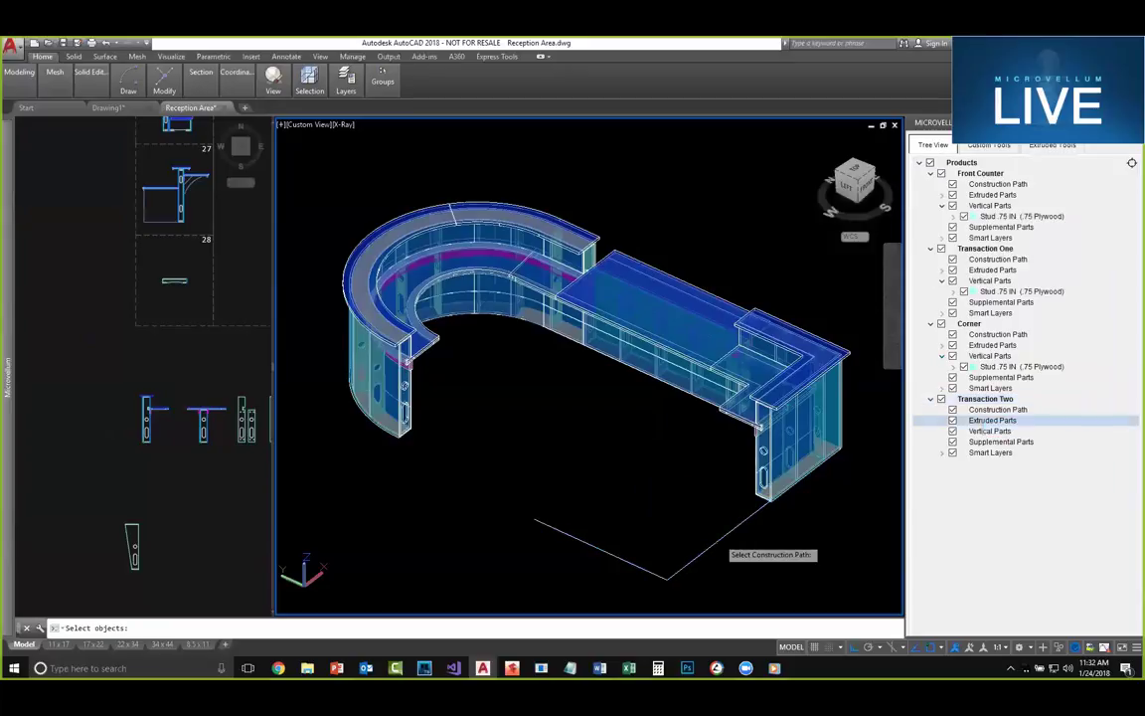
left_click(221, 409)
left_click(230, 447)
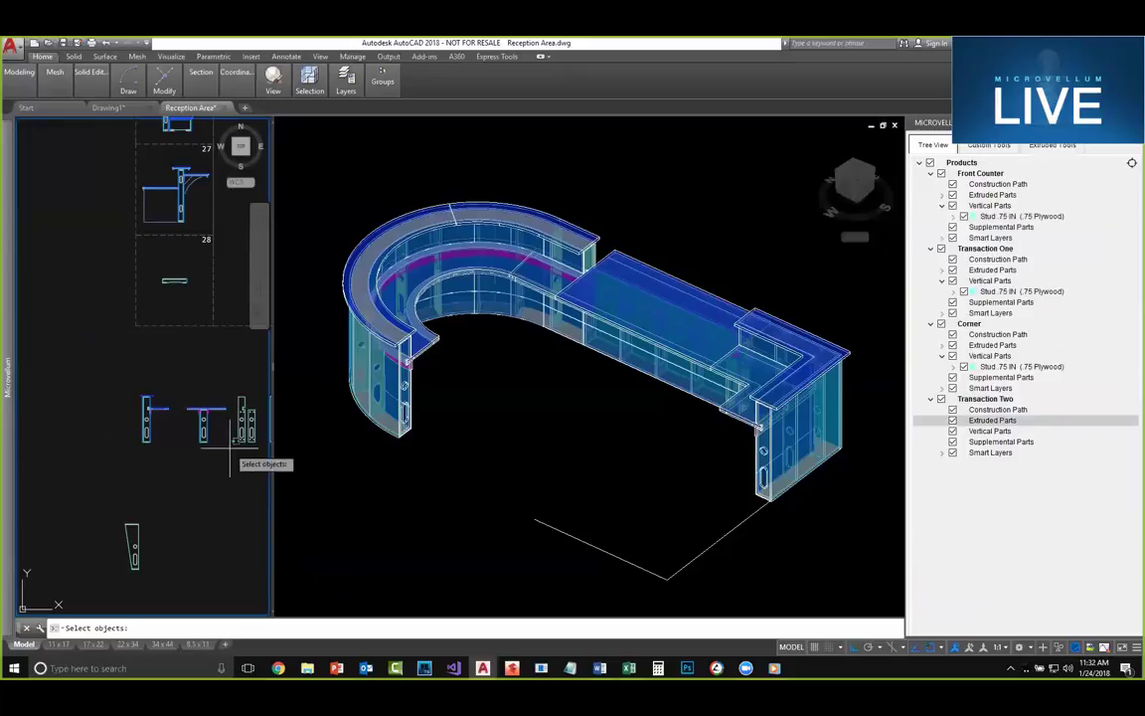
left_click(190, 399)
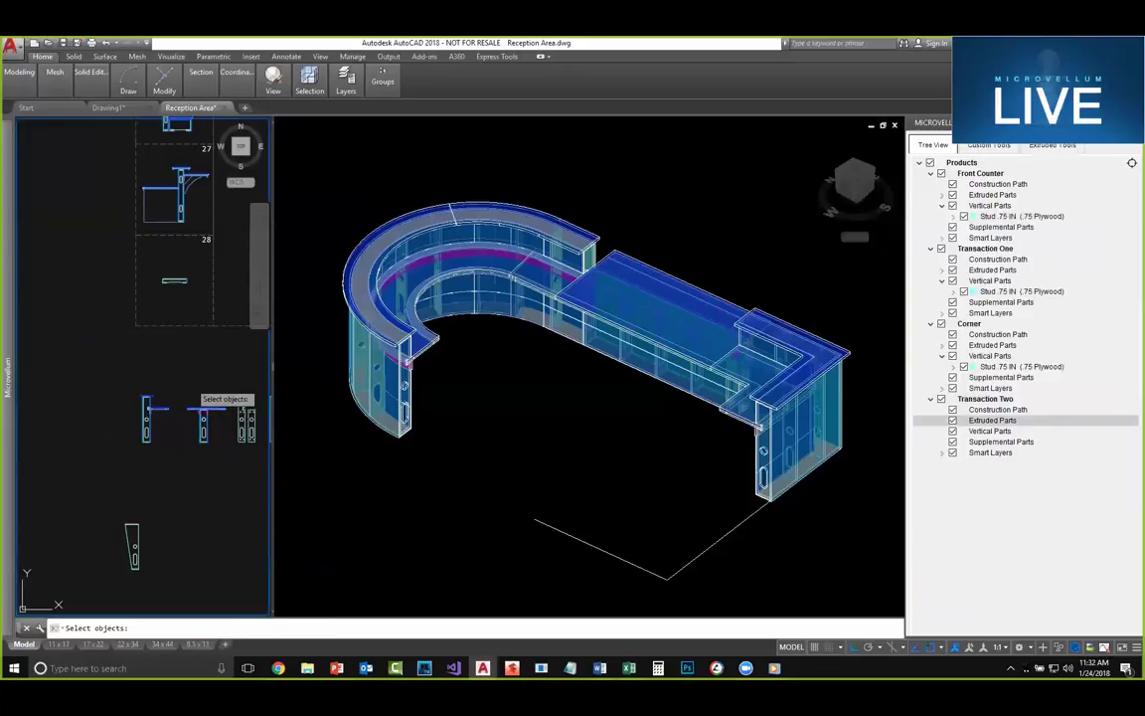
key("Return")
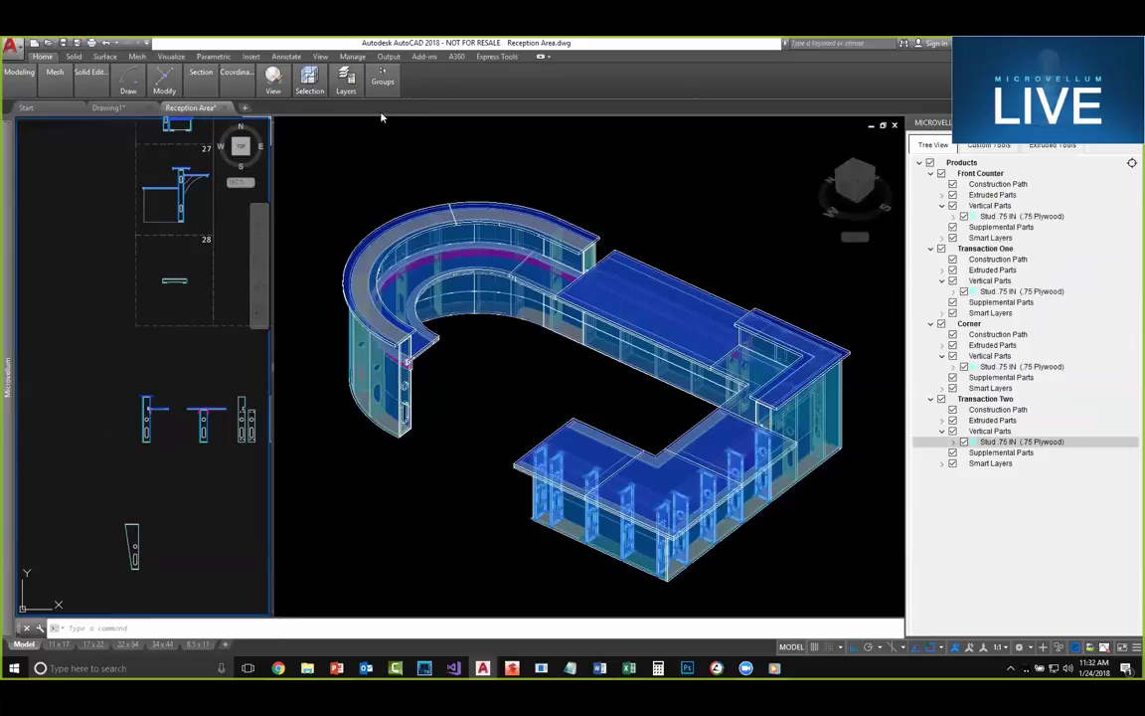
Step: Examine the complete four-section reception desk from several sides, including the outer corner of the Transaction Two counter
left_click(358, 158)
scroll(406, 266, "down", 2)
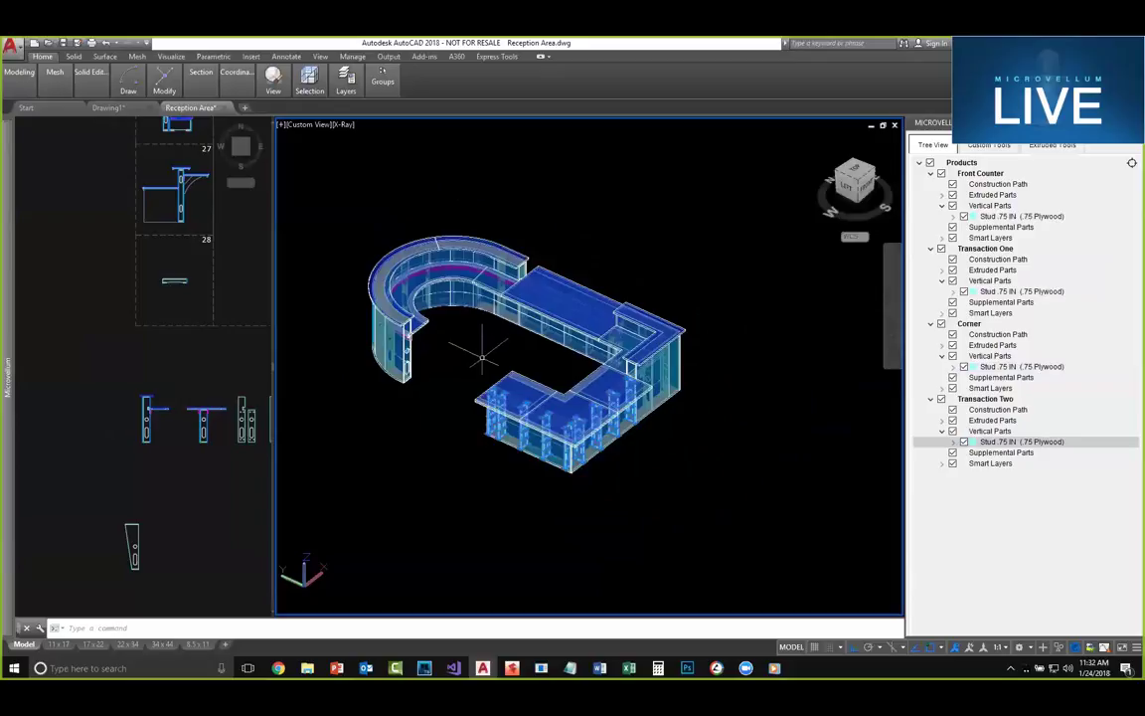
middle_click_drag(480, 358, 470, 287)
middle_click_drag(593, 316, 502, 328, "shift")
middle_click_drag(679, 324, 636, 369)
mouse_move(618, 357)
middle_mouse_down("shift")
mouse_move(497, 340)
mouse_move(507, 348)
mouse_move(557, 327)
mouse_move(522, 376)
mouse_move(545, 336)
mouse_move(596, 376)
mouse_move(613, 374)
middle_mouse_up("shift")
scroll(606, 374, "up", 3)
scroll(605, 374, "up", 3)
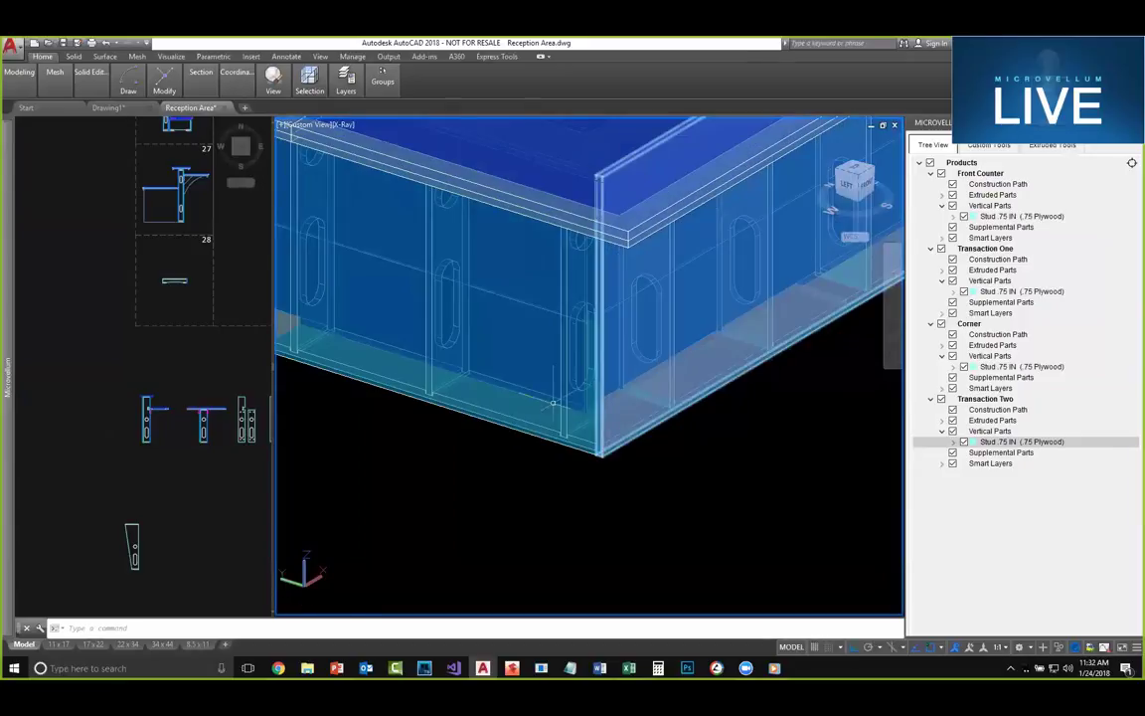
scroll(638, 363, "down", 5)
middle_click_drag(782, 345, 517, 367)
scroll(438, 350, "down", 4)
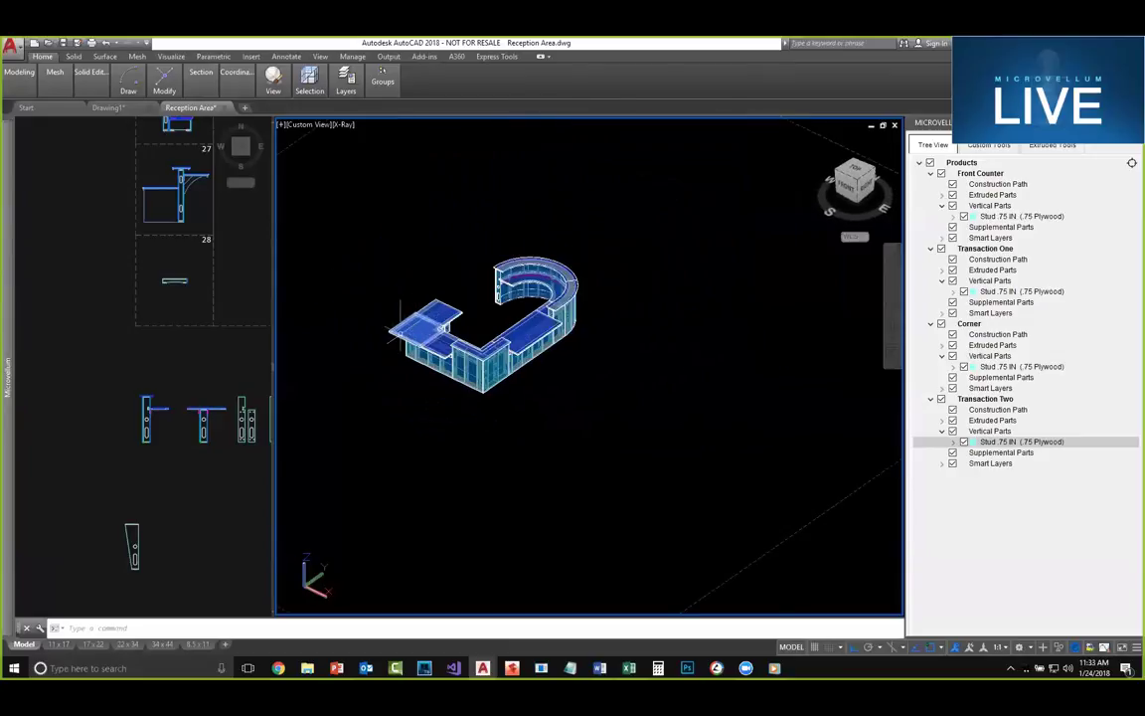
scroll(399, 325, "up", 1)
middle_click_drag(415, 342, 372, 393, "shift")
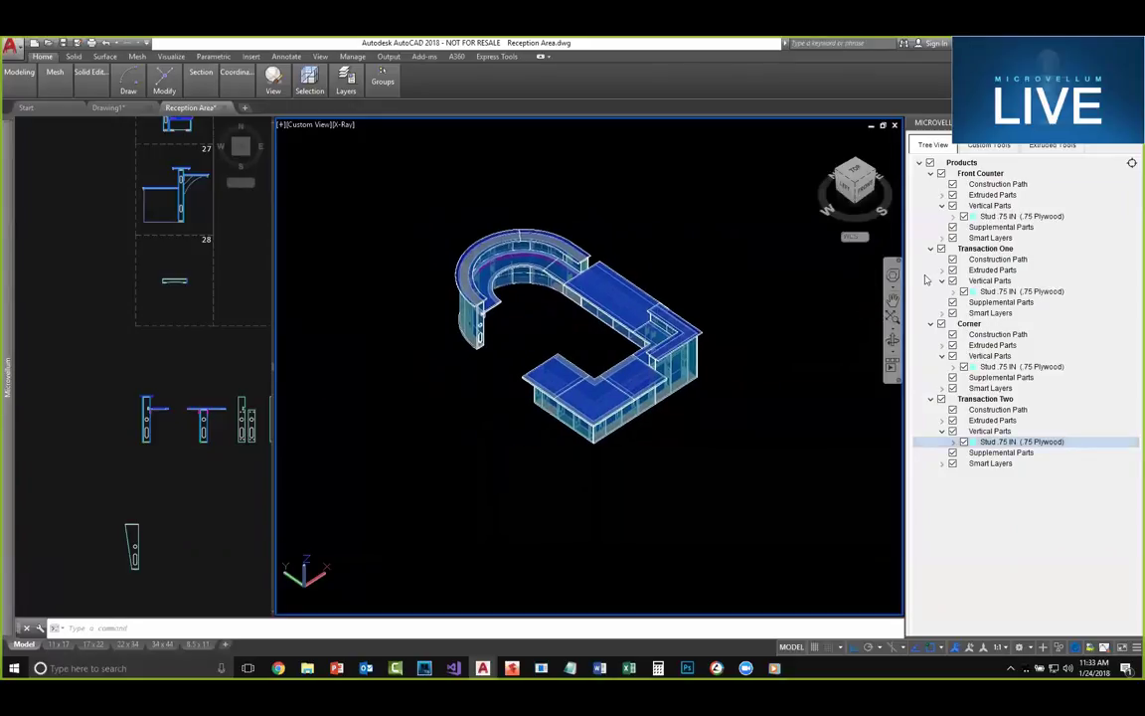
Step: Collapse the Corner and Transaction Two vertical parts and hide all Front Counter extruded parts except Plate Bottom and Plate Top
left_click(943, 356)
left_click(942, 421)
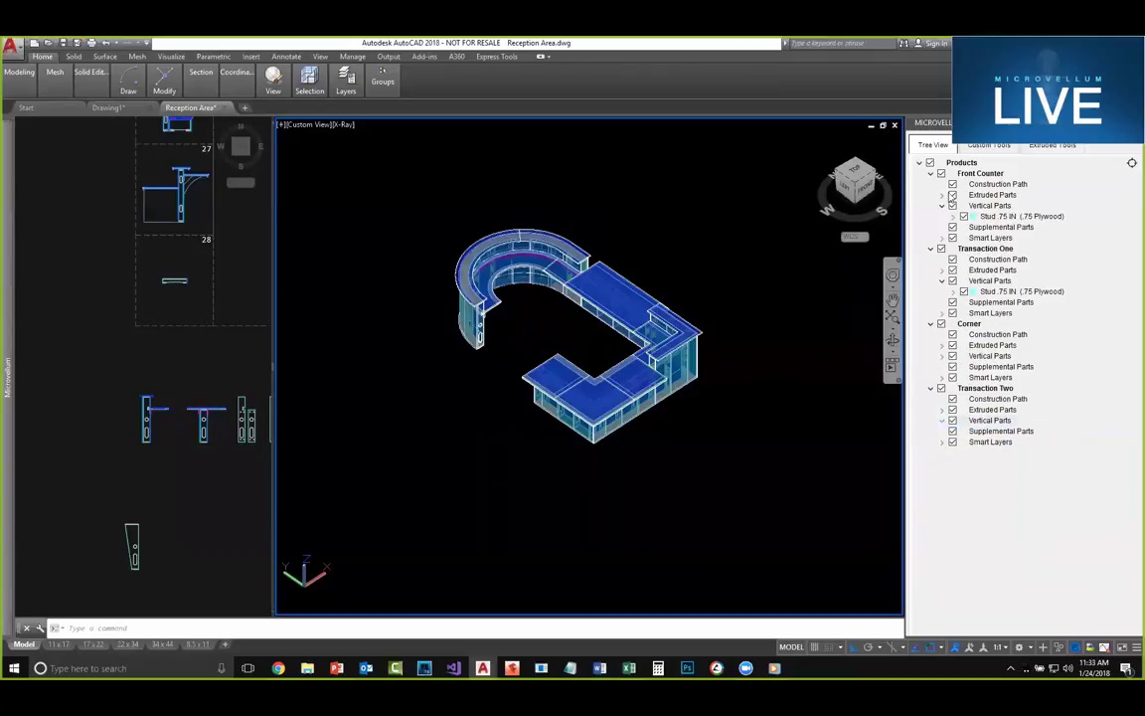
left_click(953, 195)
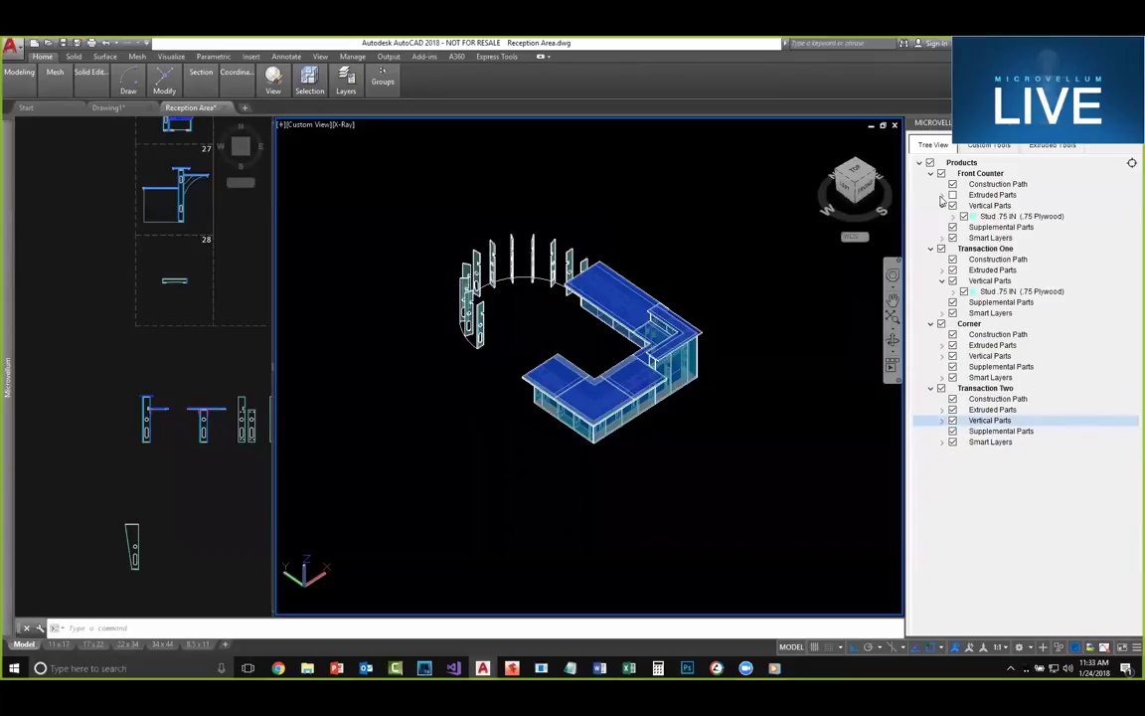
left_click(942, 195)
left_click(964, 248)
left_click(964, 260)
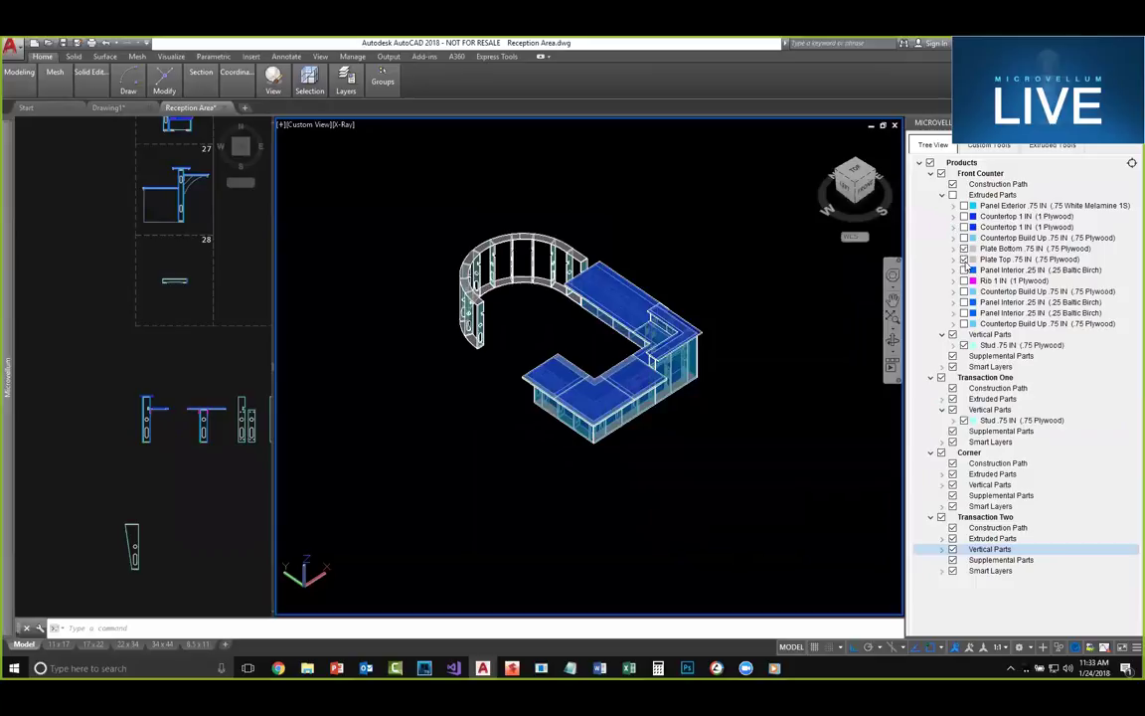
left_click(942, 196)
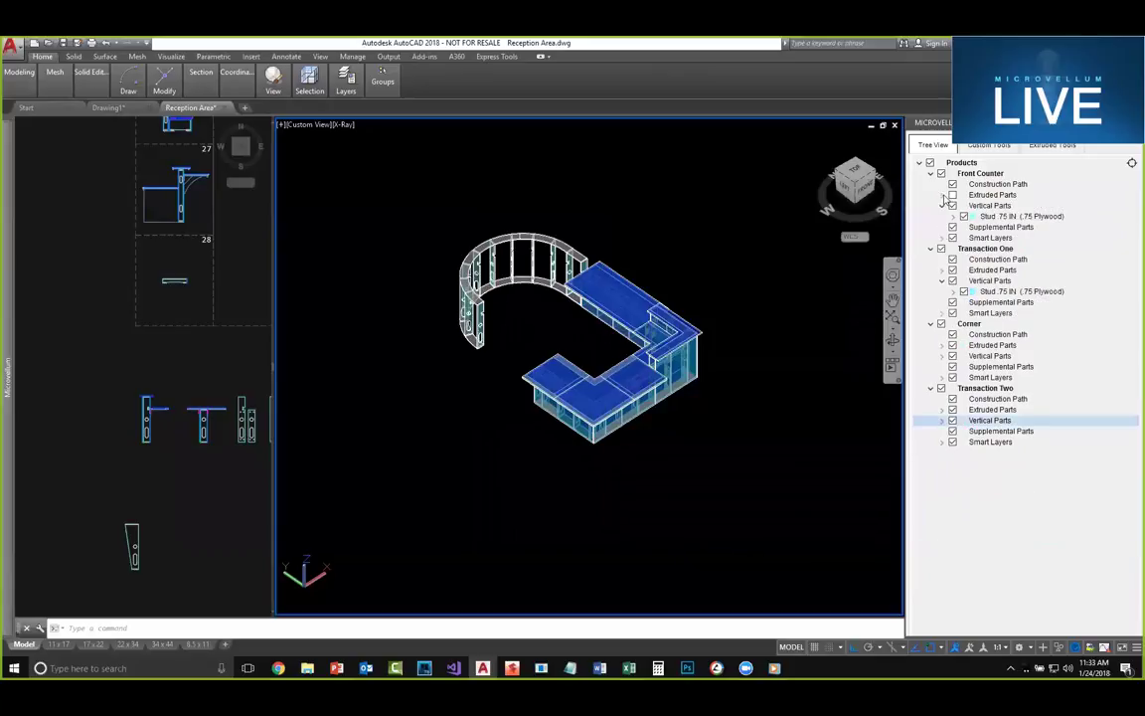
Step: Hide all Transaction One extruded parts except Plate Bottom and Plate Top
left_click(943, 271)
left_click(952, 270)
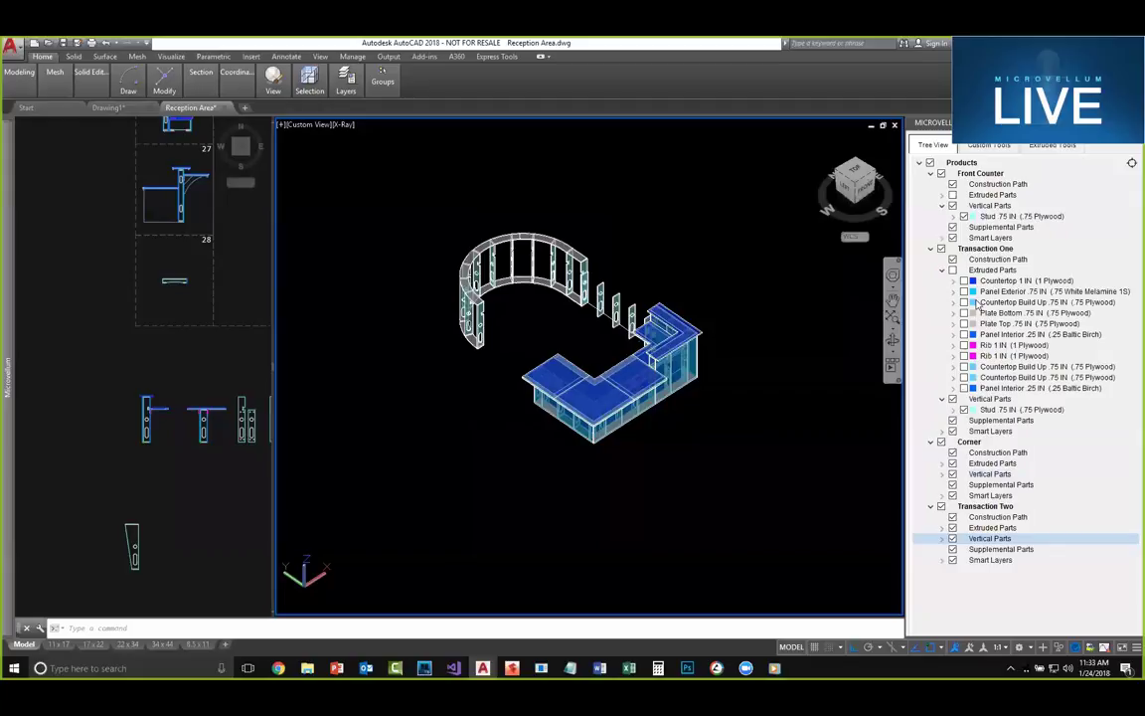
left_click(943, 271)
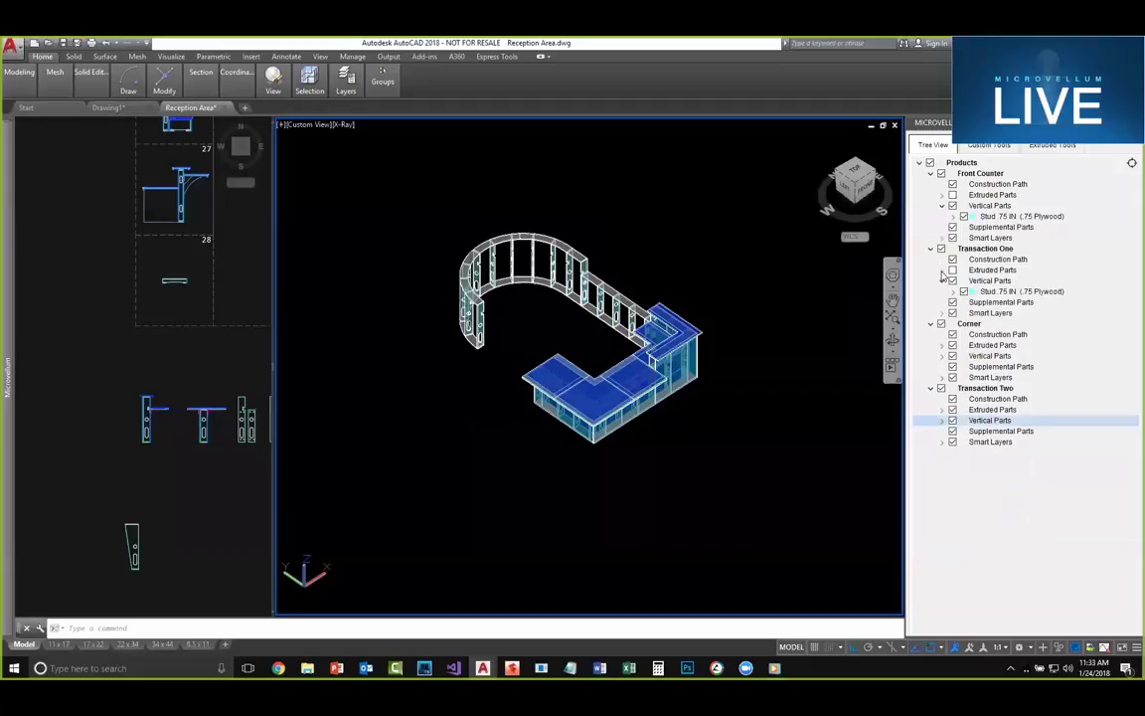
Step: Hide all extruded parts of the Corner product except Plate Bottom and Plate Top
left_click(952, 345)
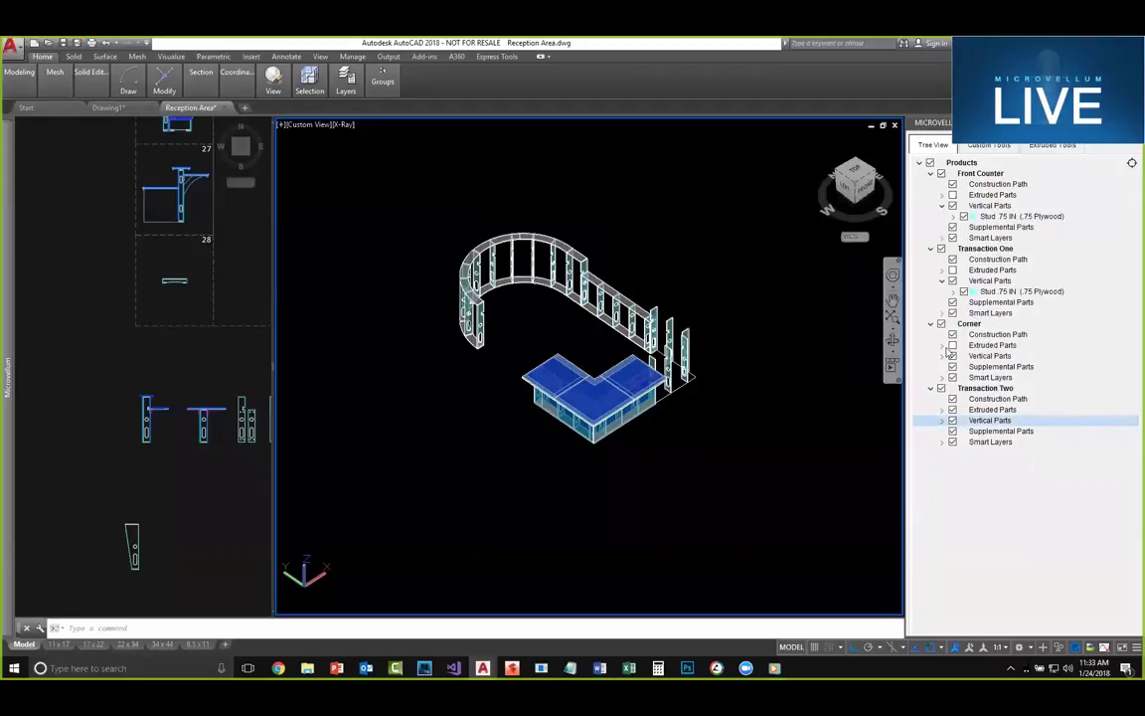
left_click(943, 345)
left_click(963, 410)
left_click(964, 399)
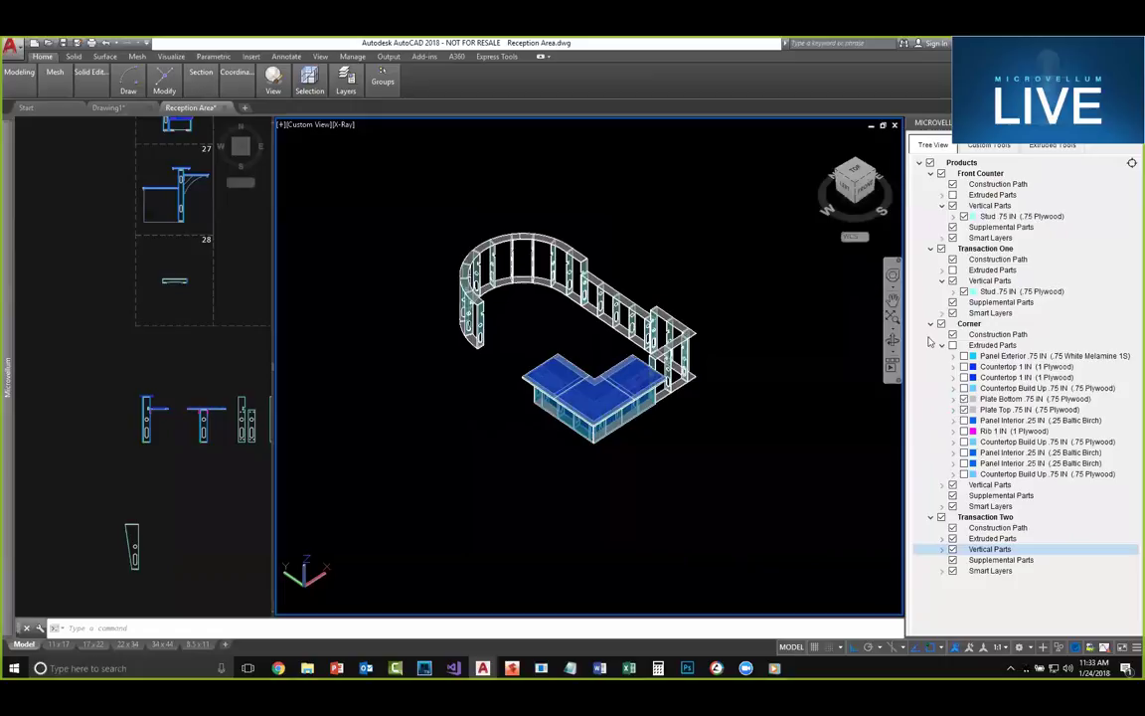
left_click(943, 345)
Step: Hide all Transaction Two extruded parts except Plate Bottom and Plate Top
left_click(943, 410)
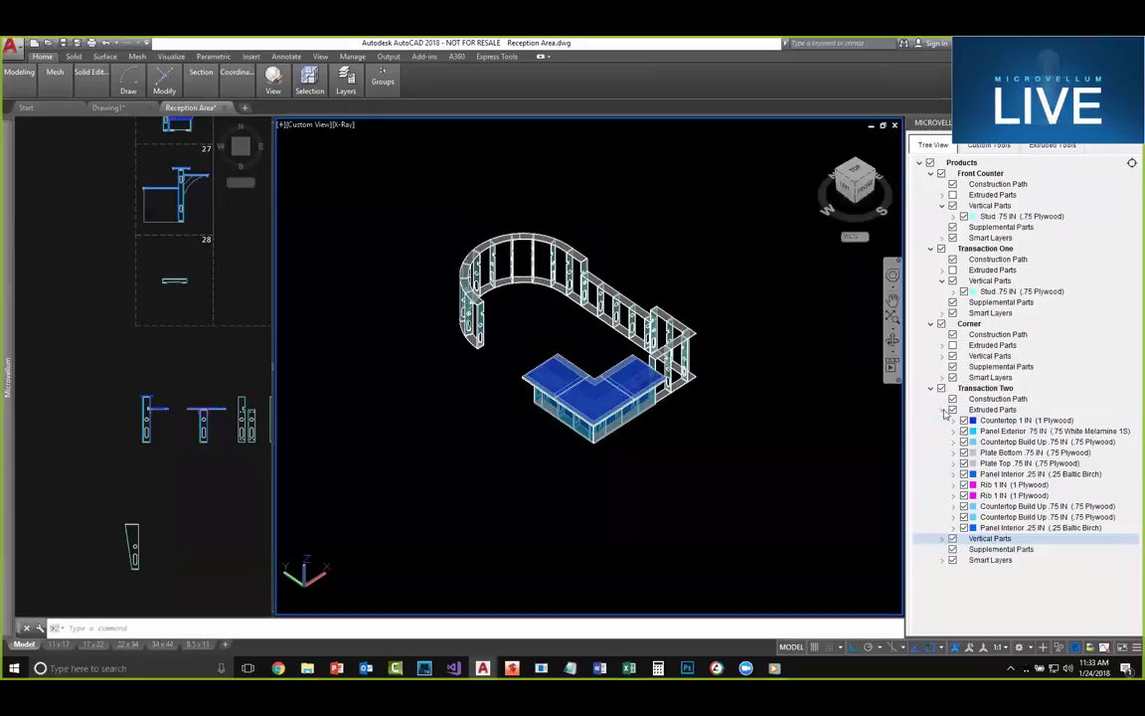
left_click(953, 410)
left_click(963, 452)
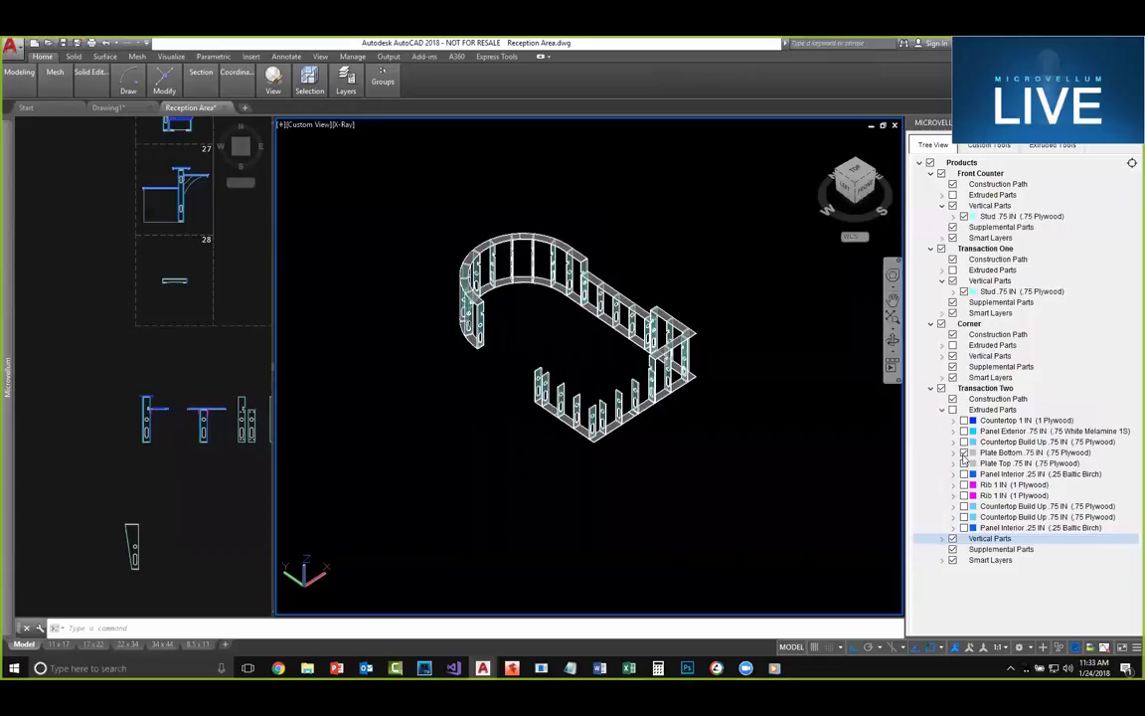
left_click(963, 463)
left_click(730, 427)
left_click(672, 461)
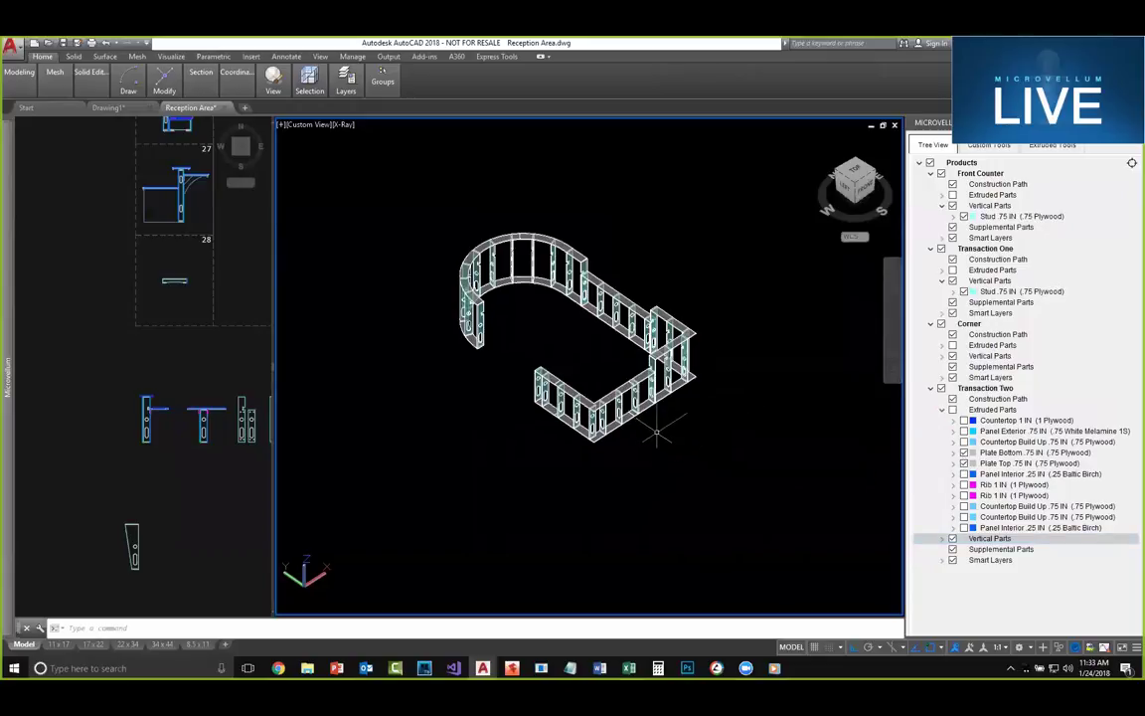
Step: Examine how the studs and plates meet at the tall Corner section and at the bend of Transaction Two
middle_click_drag(596, 338, 542, 370, "shift")
scroll(534, 370, "up", 5)
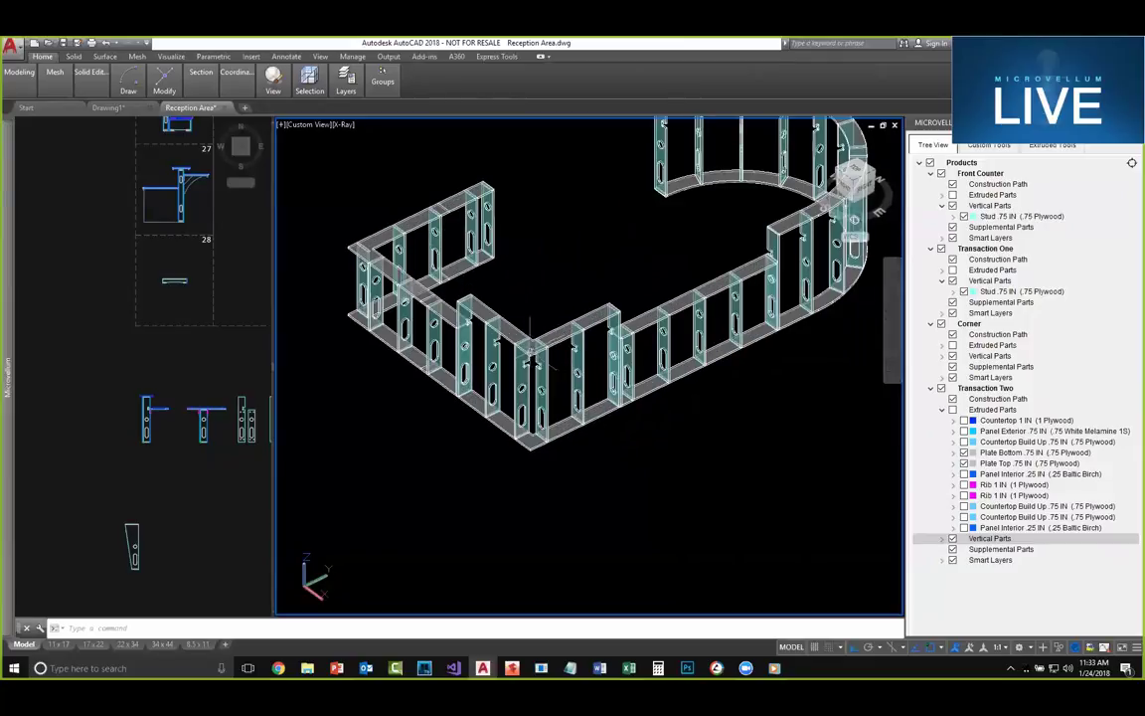
scroll(534, 370, "up", 2)
scroll(647, 397, "up", 3)
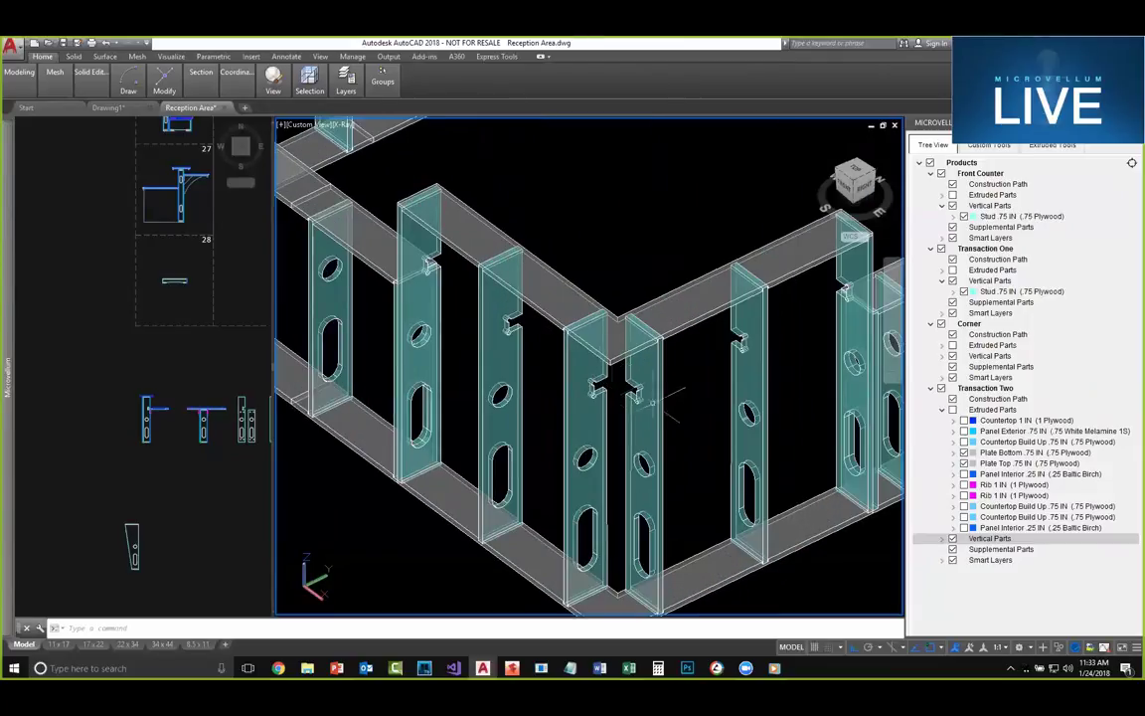
middle_click_drag(599, 390, 602, 321)
middle_click_drag(795, 301, 667, 317)
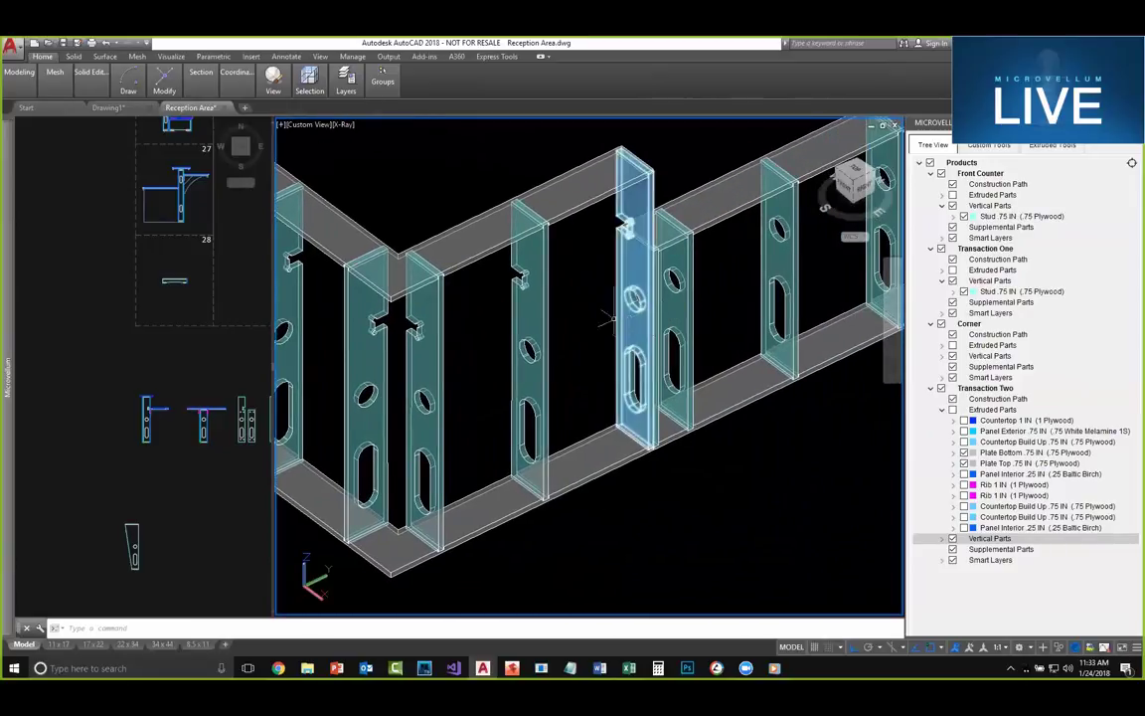
scroll(599, 322, "down", 2)
middle_click_drag(512, 323, 639, 368, "shift")
scroll(616, 418, "up", 3)
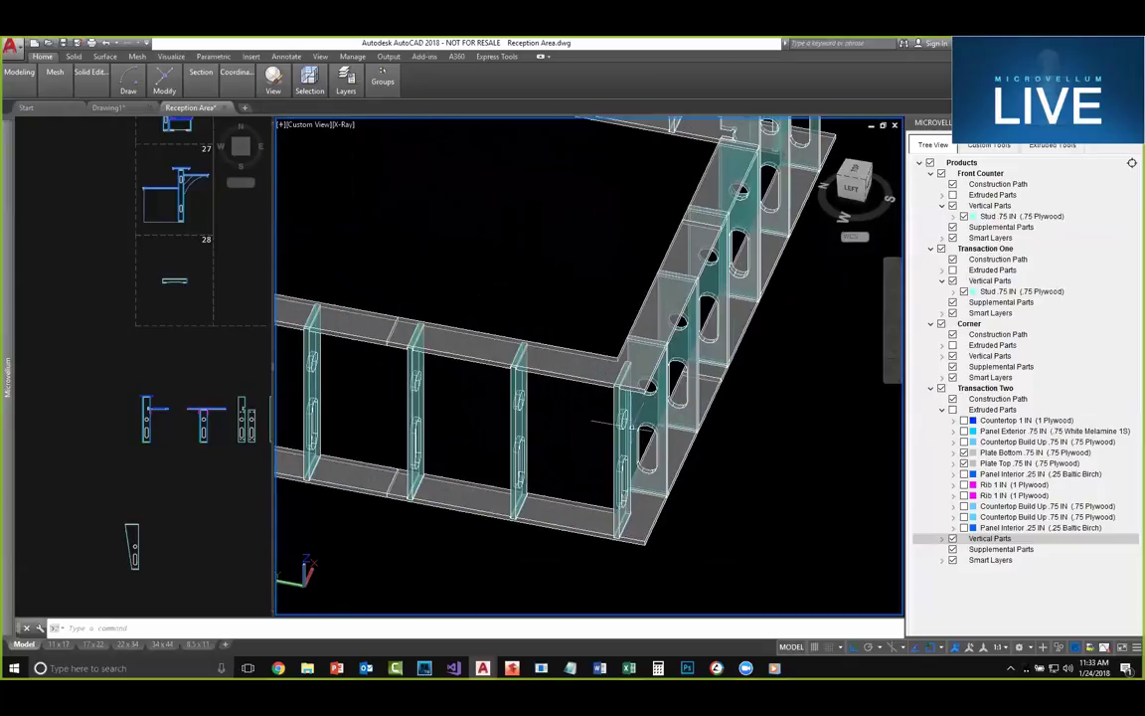
middle_click_drag(606, 429, 566, 383)
scroll(565, 382, "up", 2)
middle_click_drag(601, 408, 580, 350)
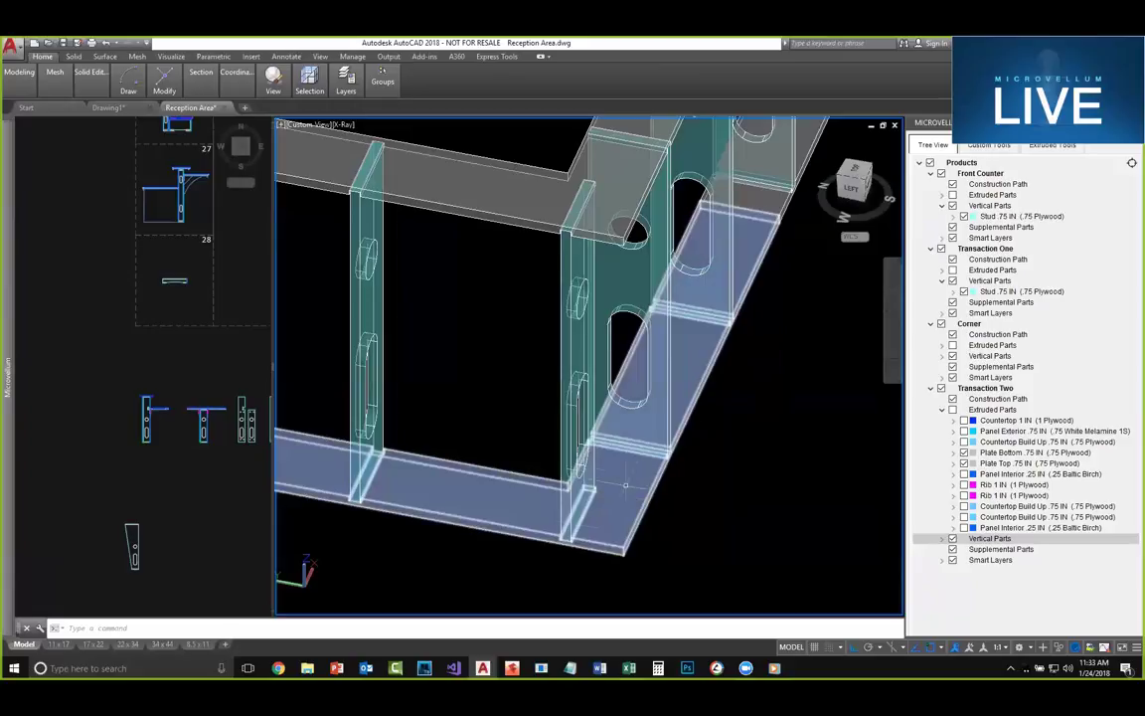
Step: Inspect the stud and plate framing where the low transaction counters join the taller Corner and curved Front Counter sections
middle_click_drag(691, 437, 541, 352, "shift")
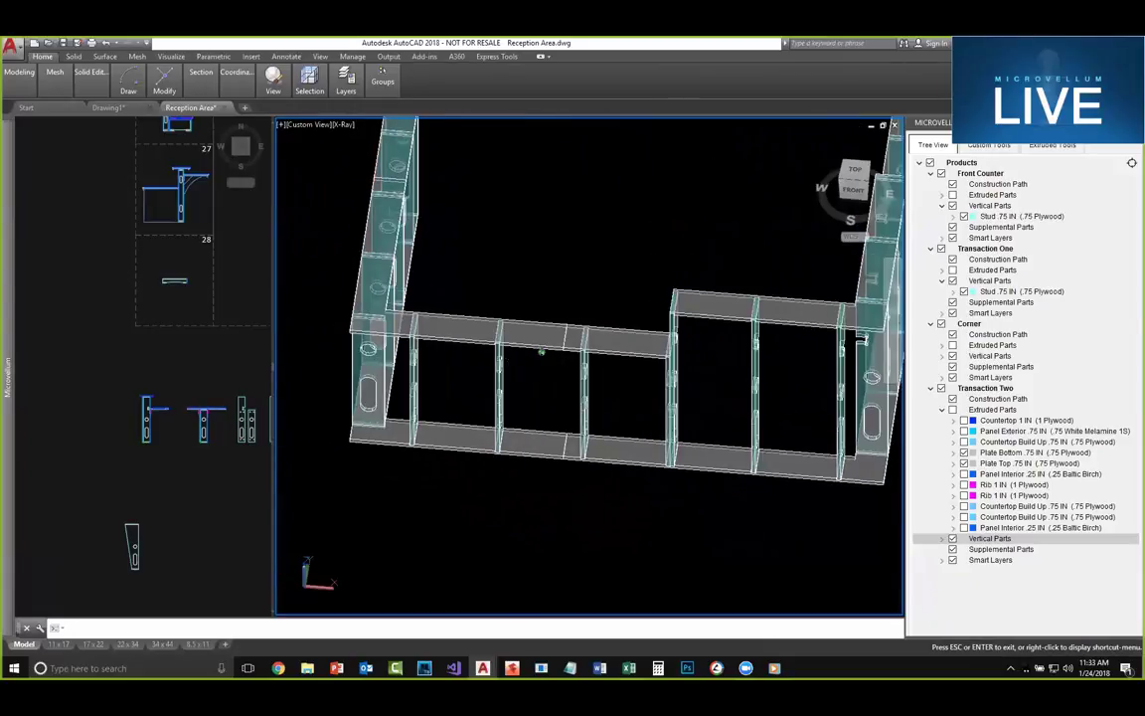
scroll(686, 398, "up", 3)
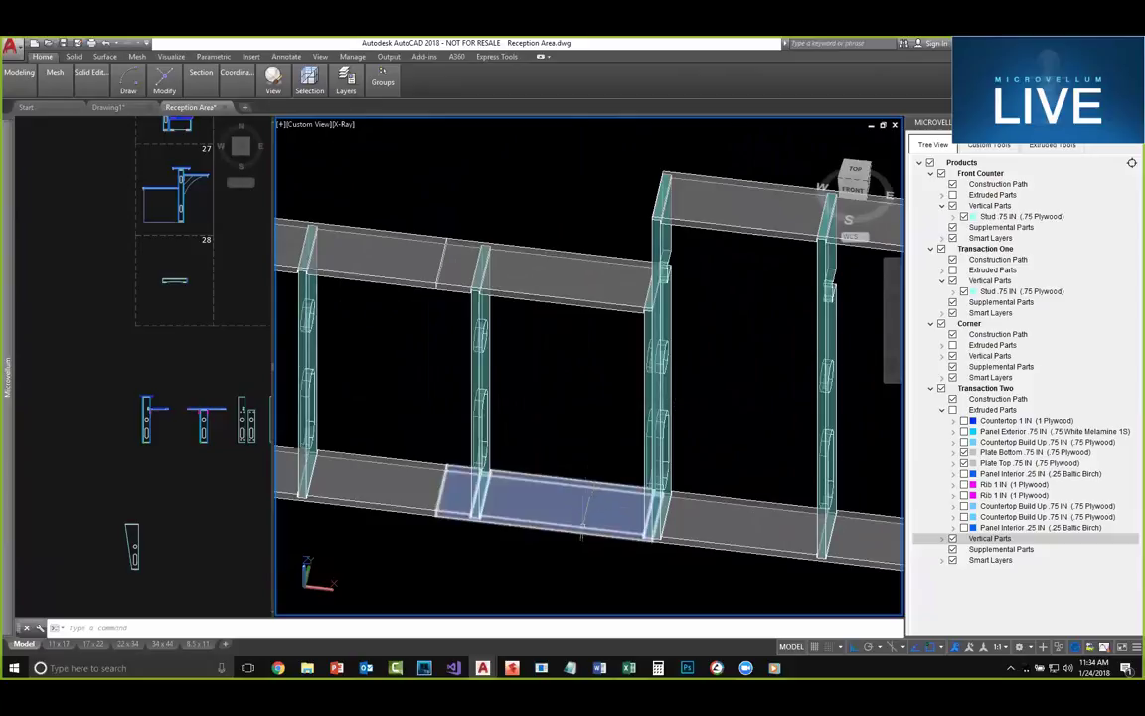
middle_click_drag(697, 410, 622, 376, "shift")
scroll(702, 405, "down", 8)
middle_click_drag(704, 403, 597, 417)
scroll(739, 326, "up", 5)
middle_click_drag(756, 392, 694, 397, "shift")
scroll(694, 398, "up", 4)
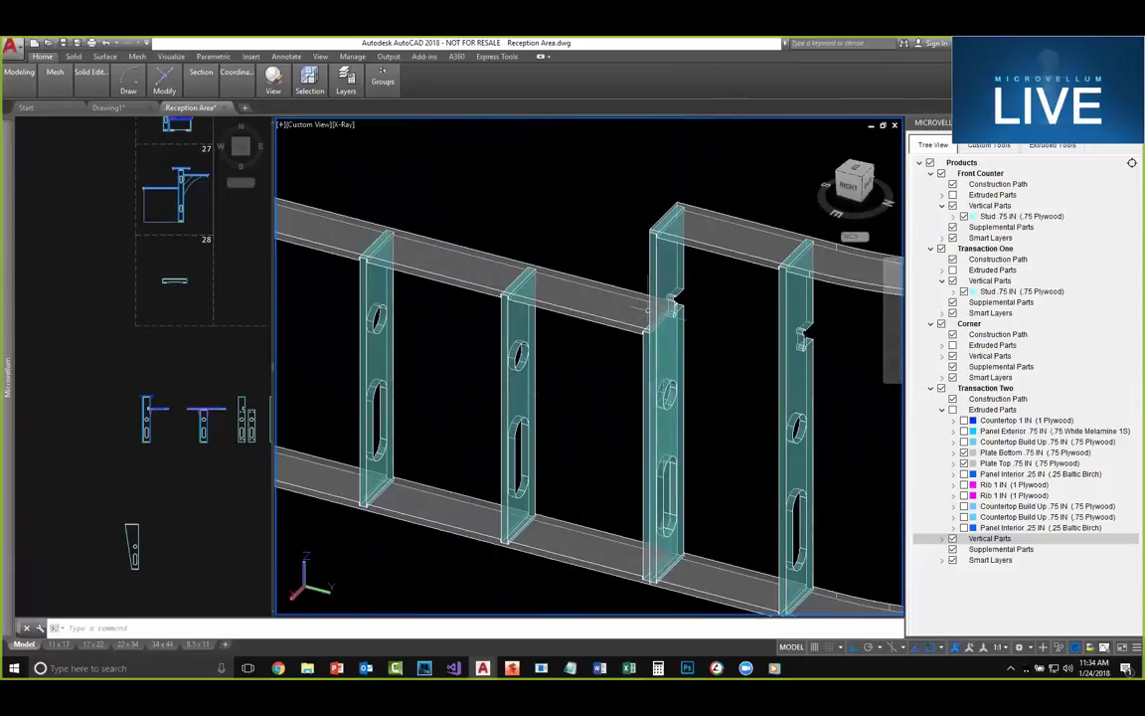
Step: Replace the profile of the tall Front Counter end stud beside Transaction One with the tall notched polyline profile that has small drill holes
left_click(225, 470)
scroll(184, 448, "up", 5)
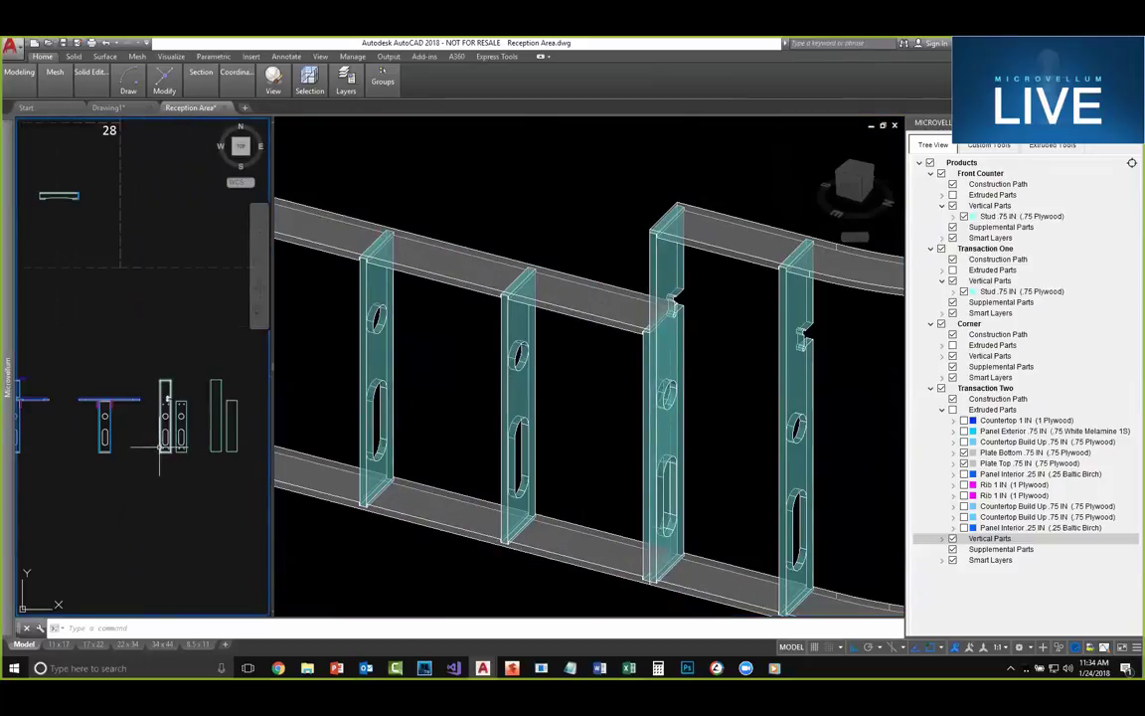
scroll(179, 448, "up", 3)
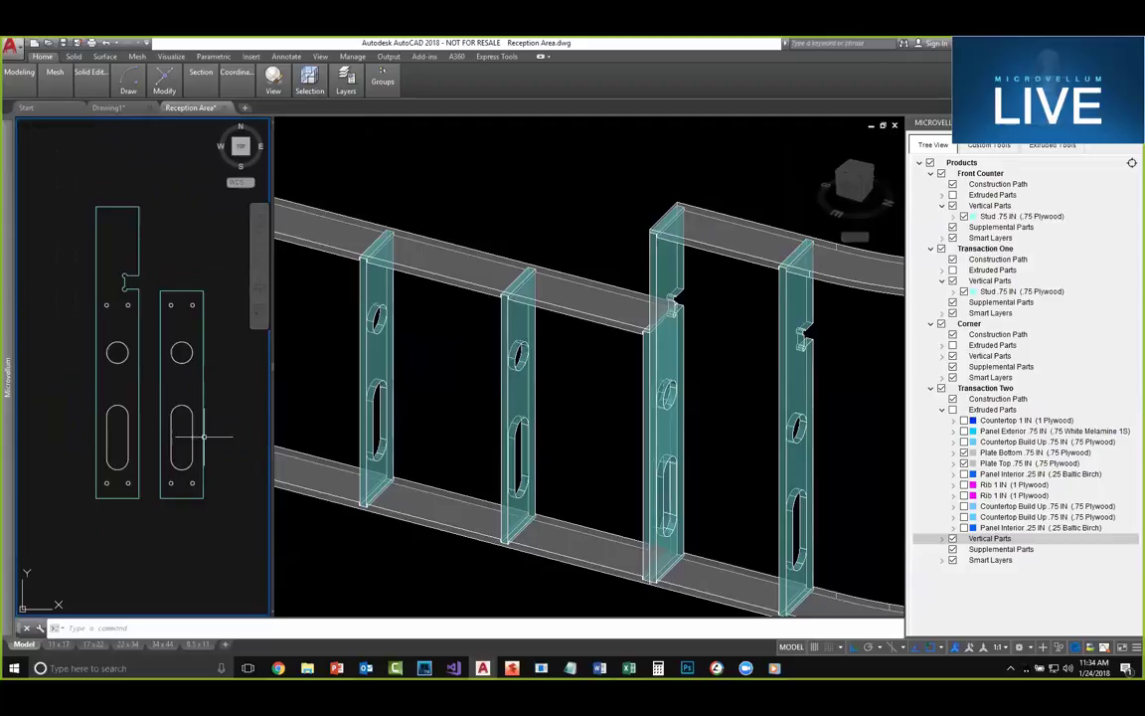
middle_click_drag(204, 421, 201, 429)
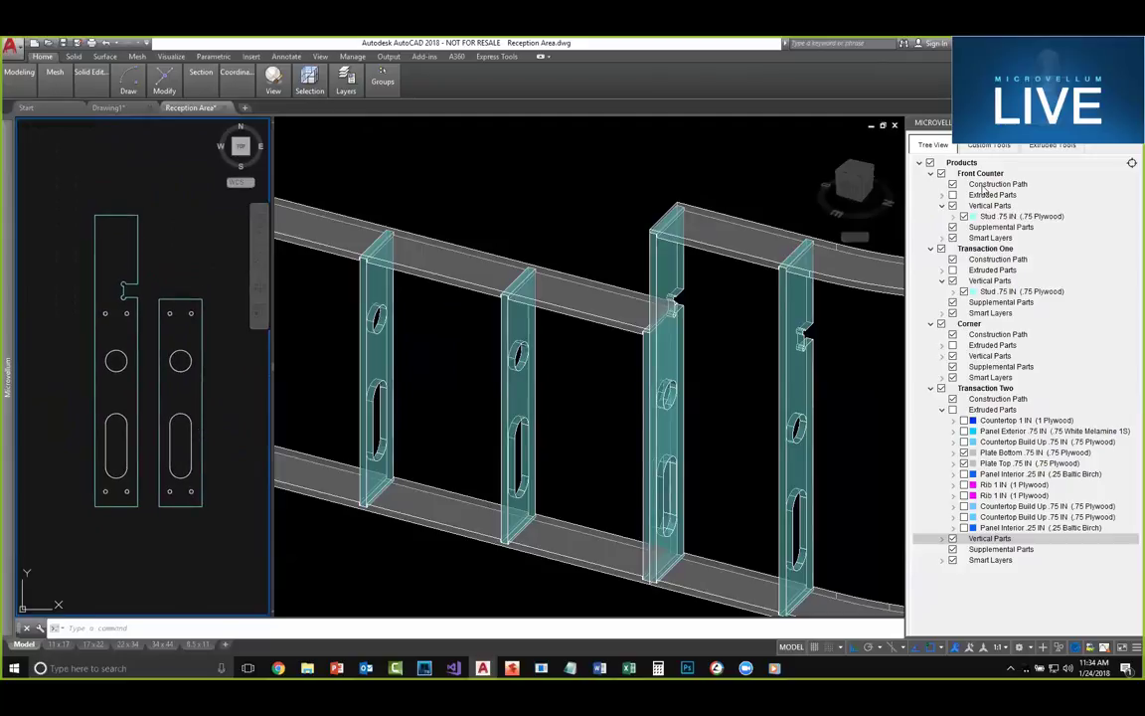
left_click(1052, 145)
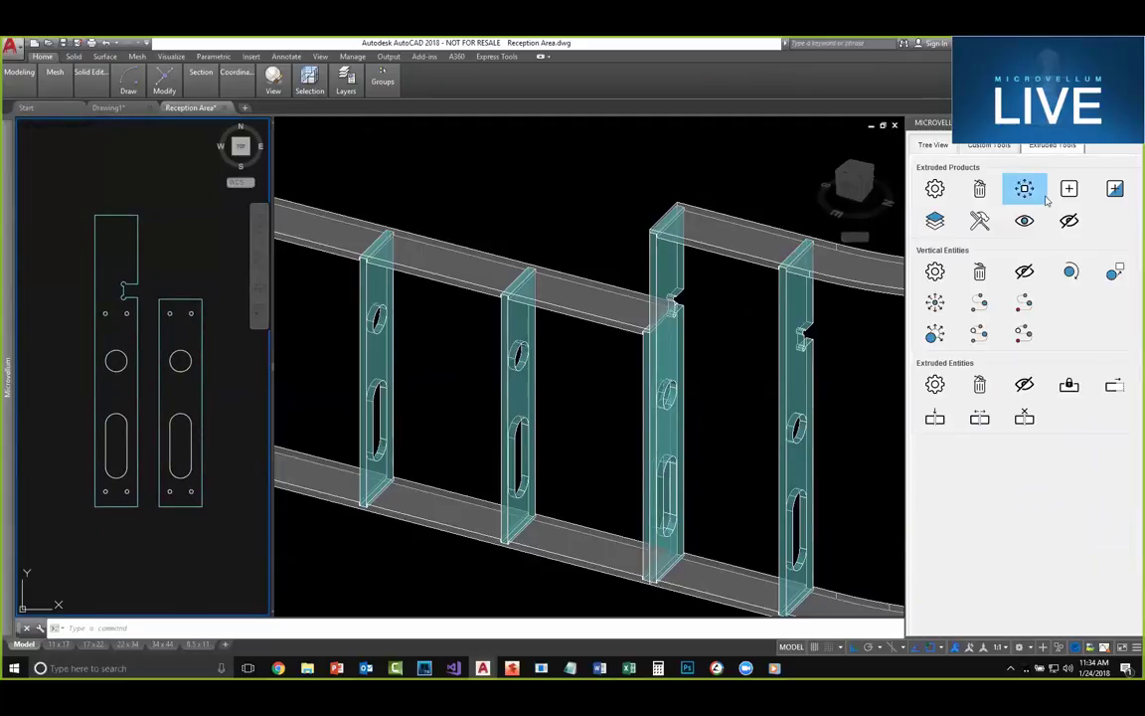
left_click(1116, 274)
left_click(635, 263)
left_click(676, 303)
left_click(199, 278)
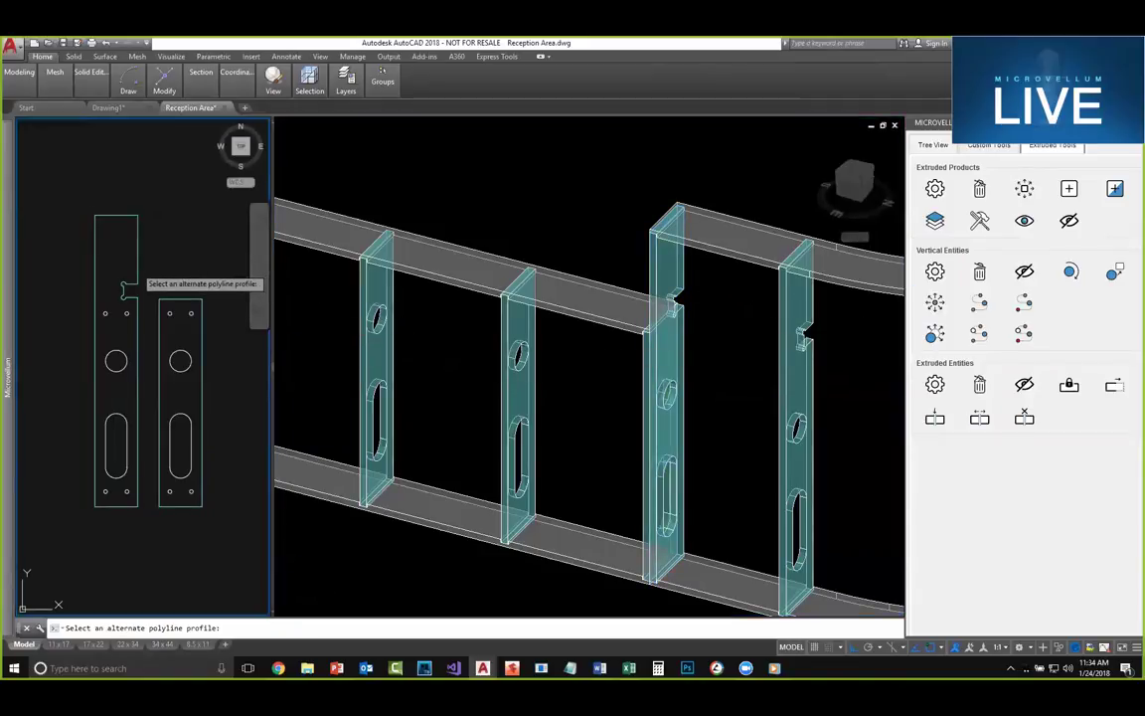
left_click(135, 277)
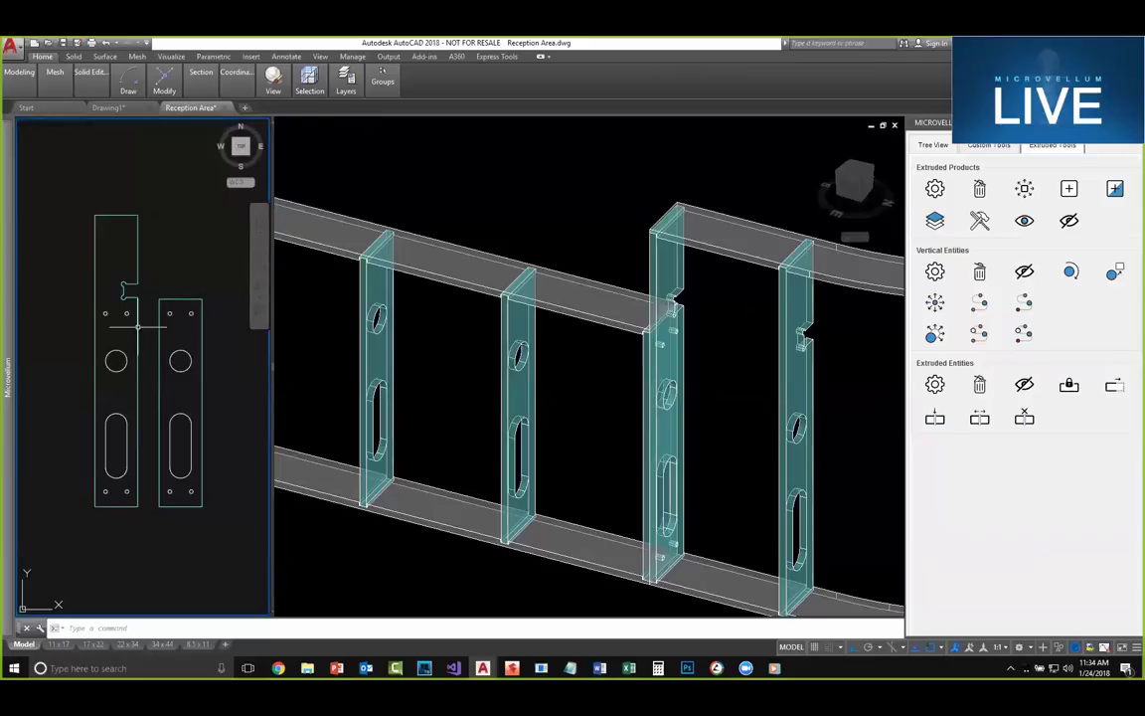
Step: Assign the short drilled polyline as the alternate profile for the Transaction One end stud against the Front Counter
mouse_move(105, 313)
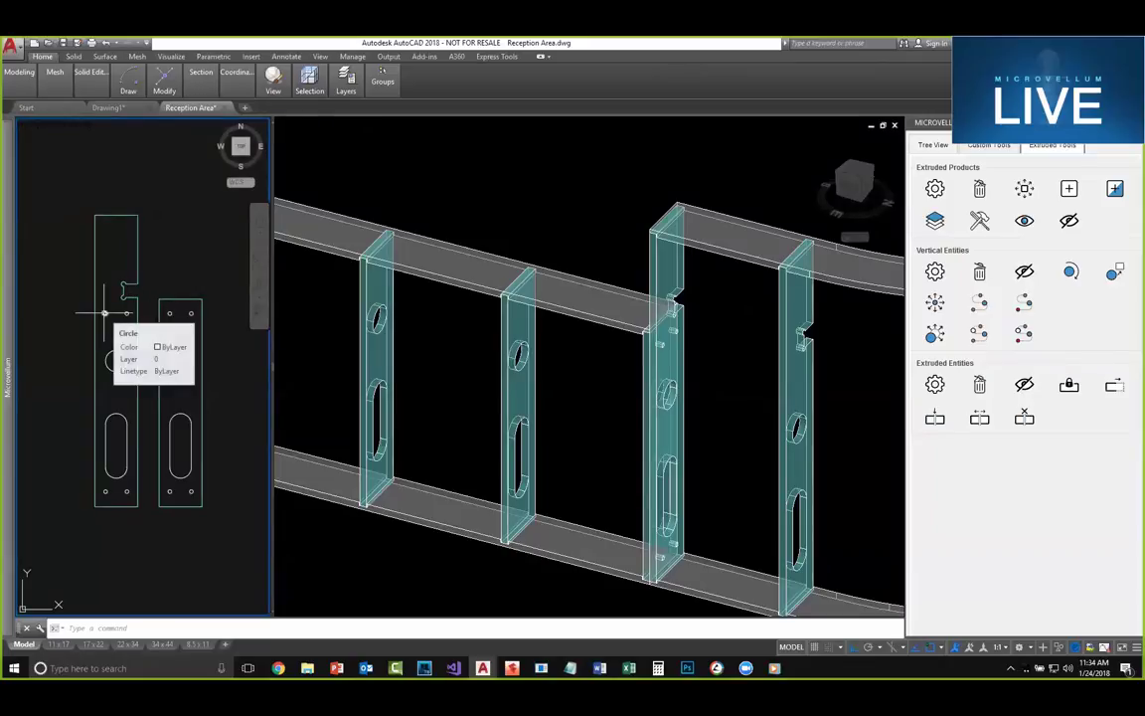
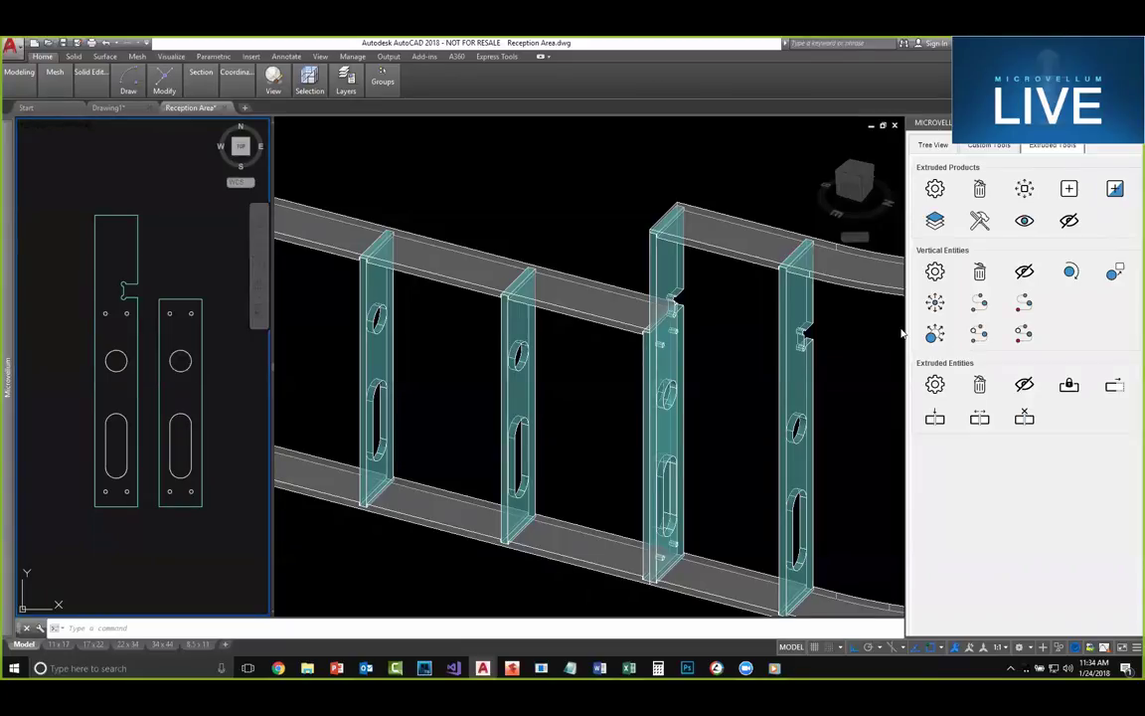
left_click(714, 416)
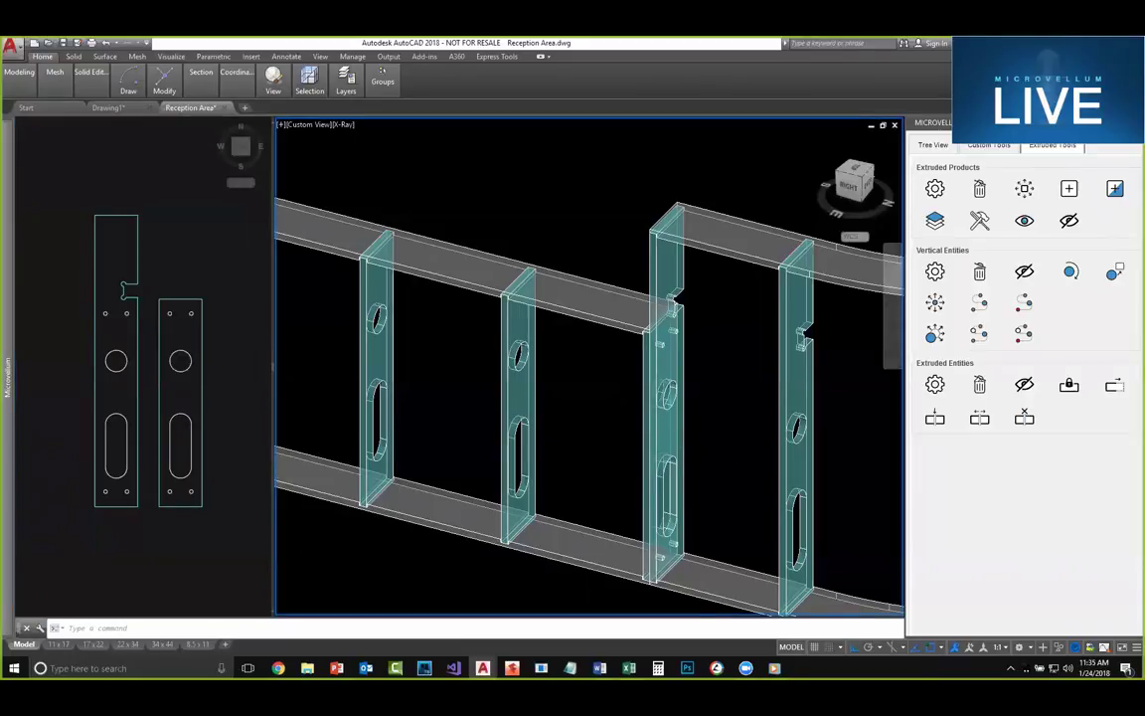
scroll(613, 442, "up", 2)
left_click(1115, 271)
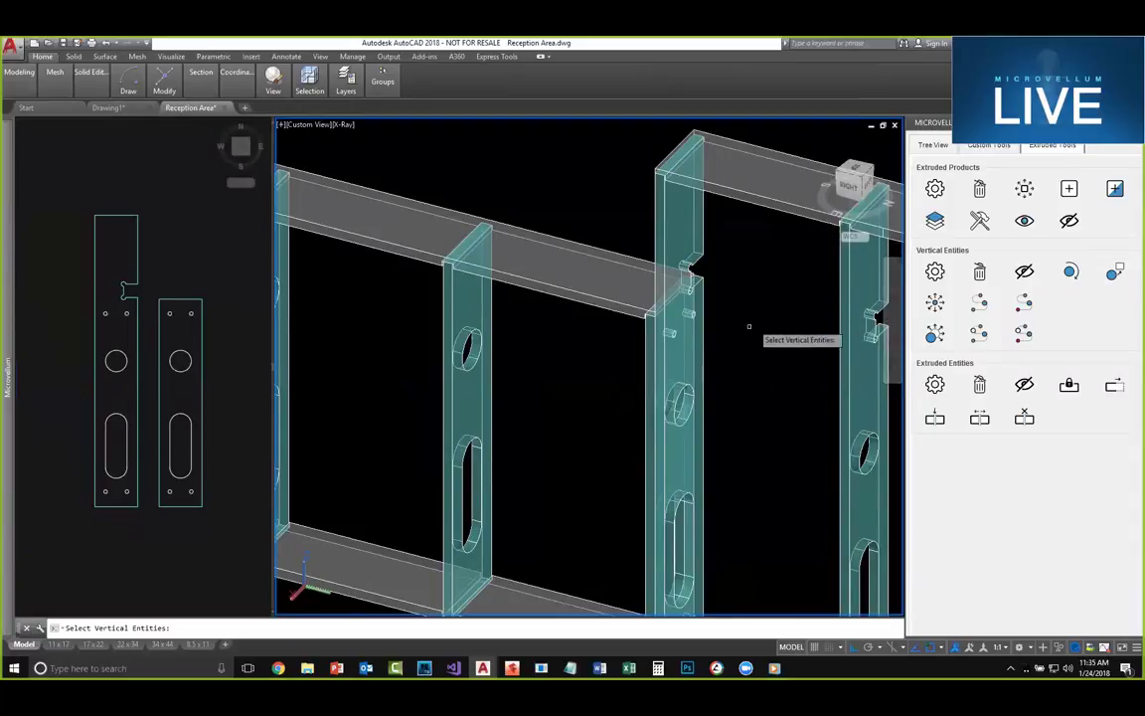
left_click(648, 356)
key("Return")
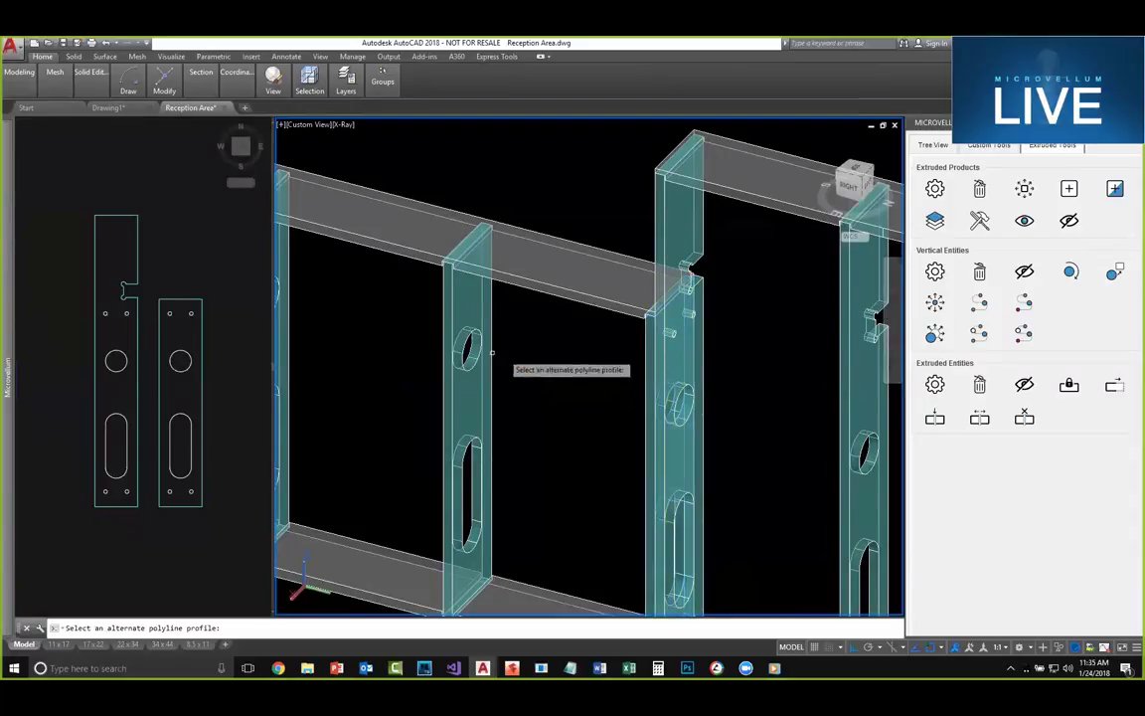
left_click(233, 309)
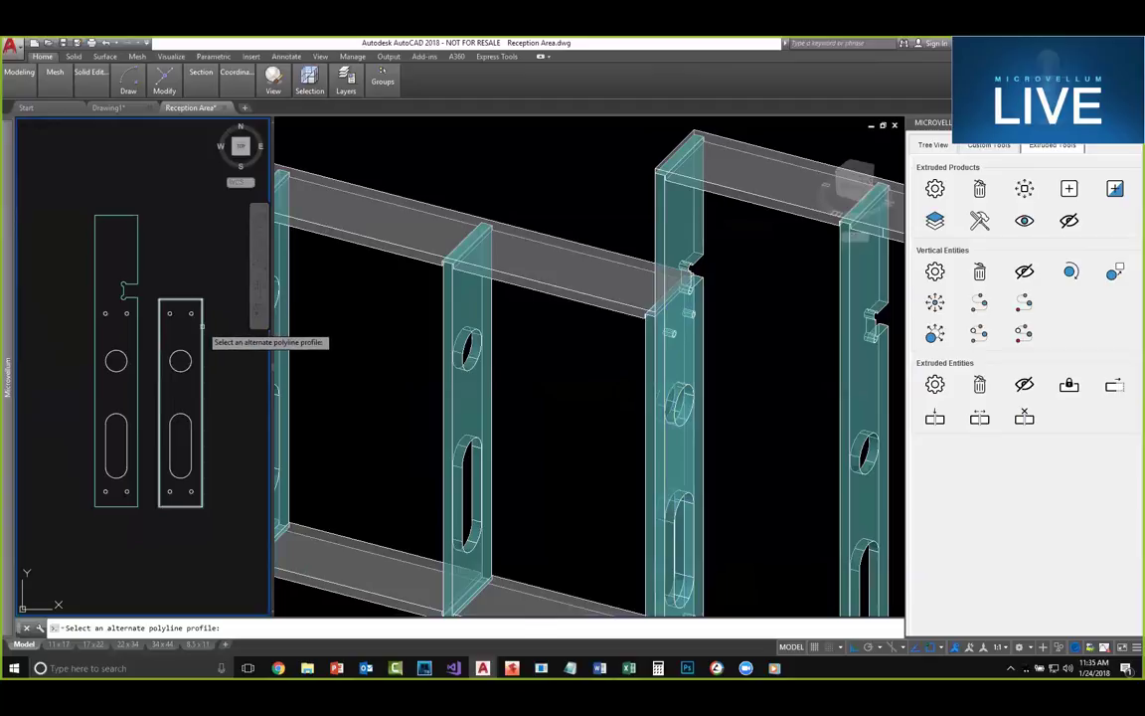
left_click(202, 326)
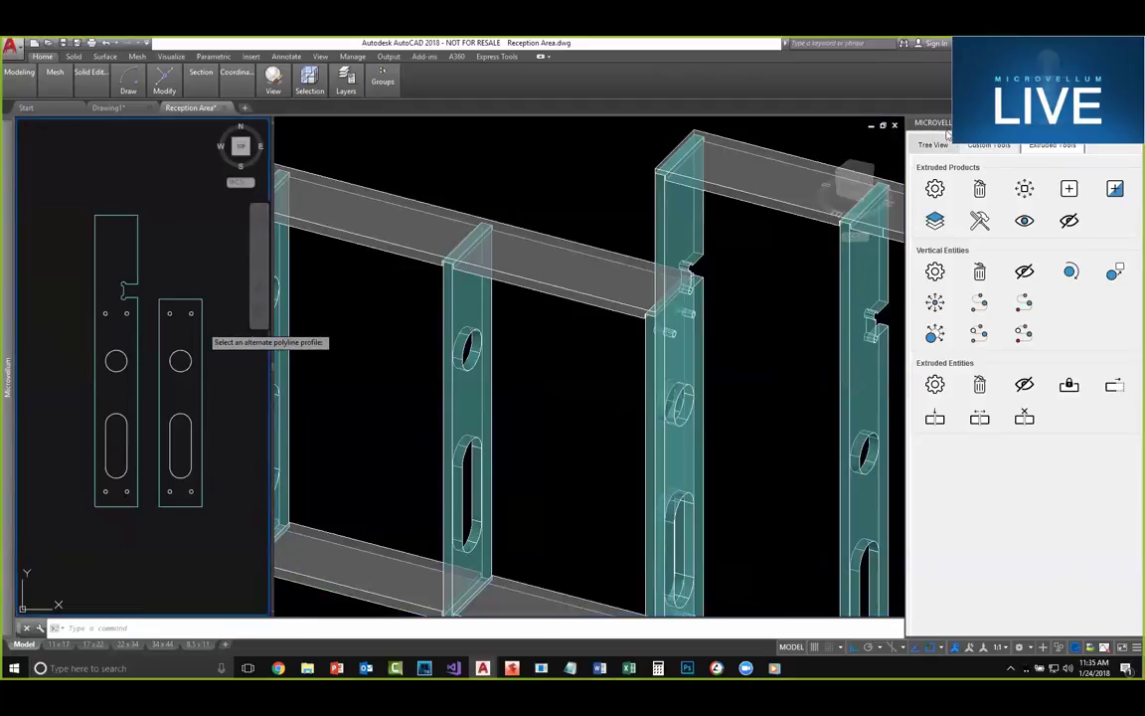
Step: Apply the tall notched and drilled alternate profile to the Corner end stud that meets Transaction One
scroll(676, 308, "up", 6)
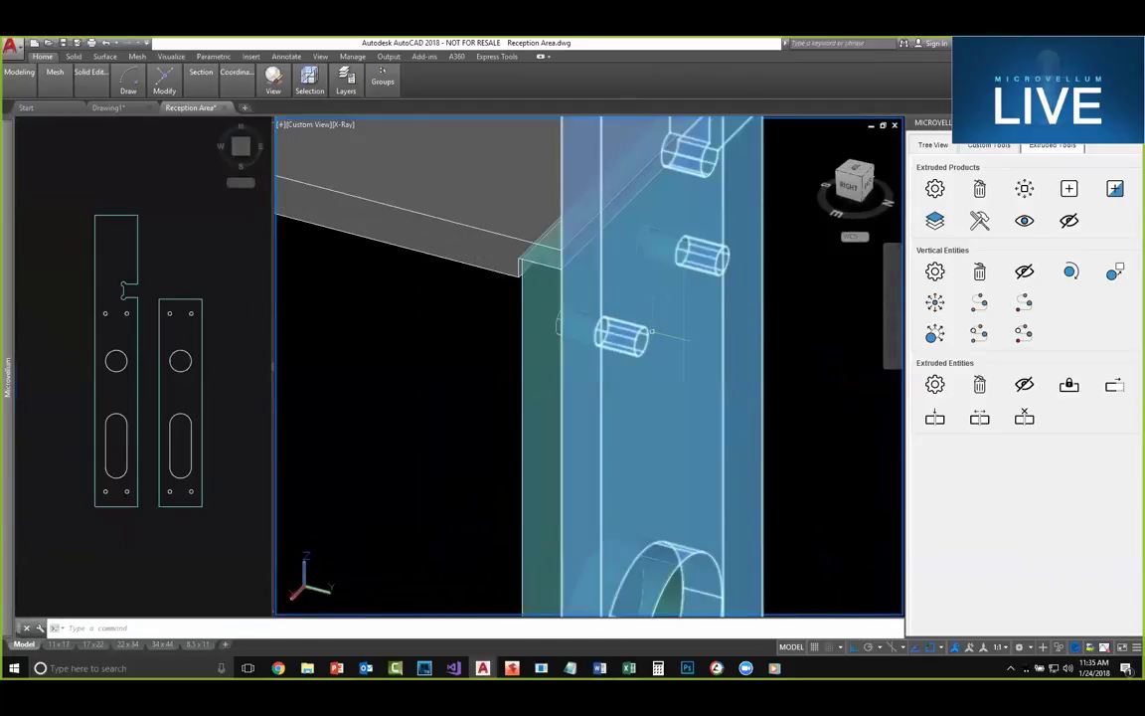
middle_click_drag(647, 338, 610, 345, "shift")
scroll(610, 345, "down", 10)
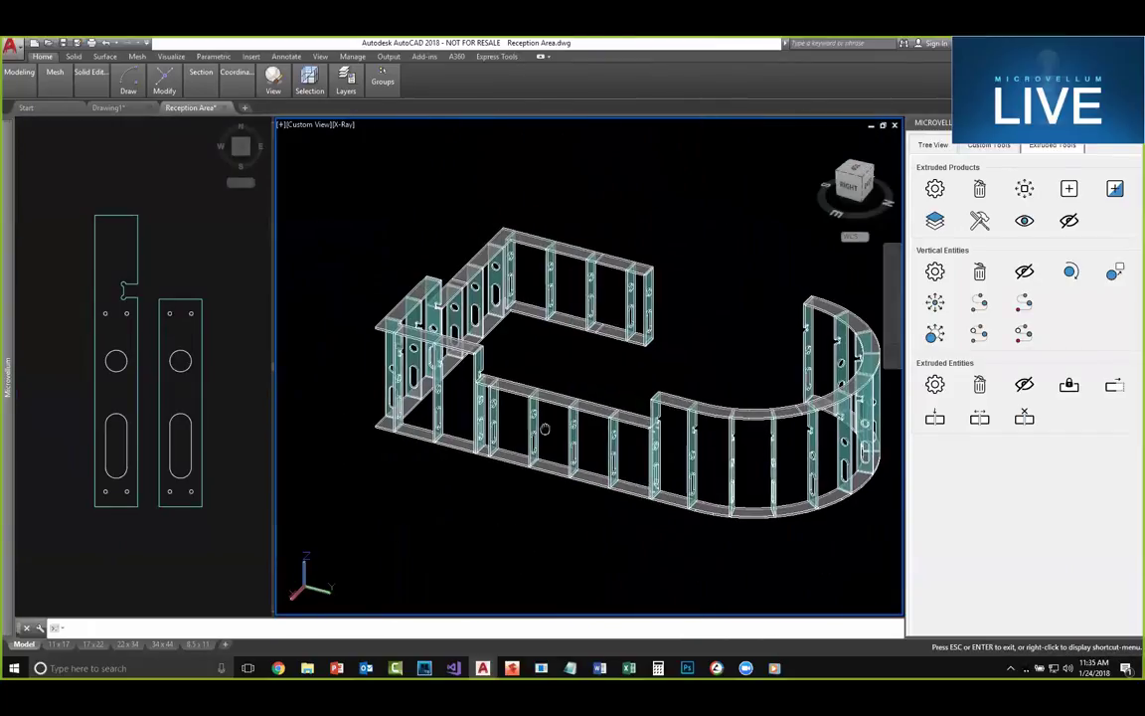
middle_click_drag(415, 424, 597, 387, "shift")
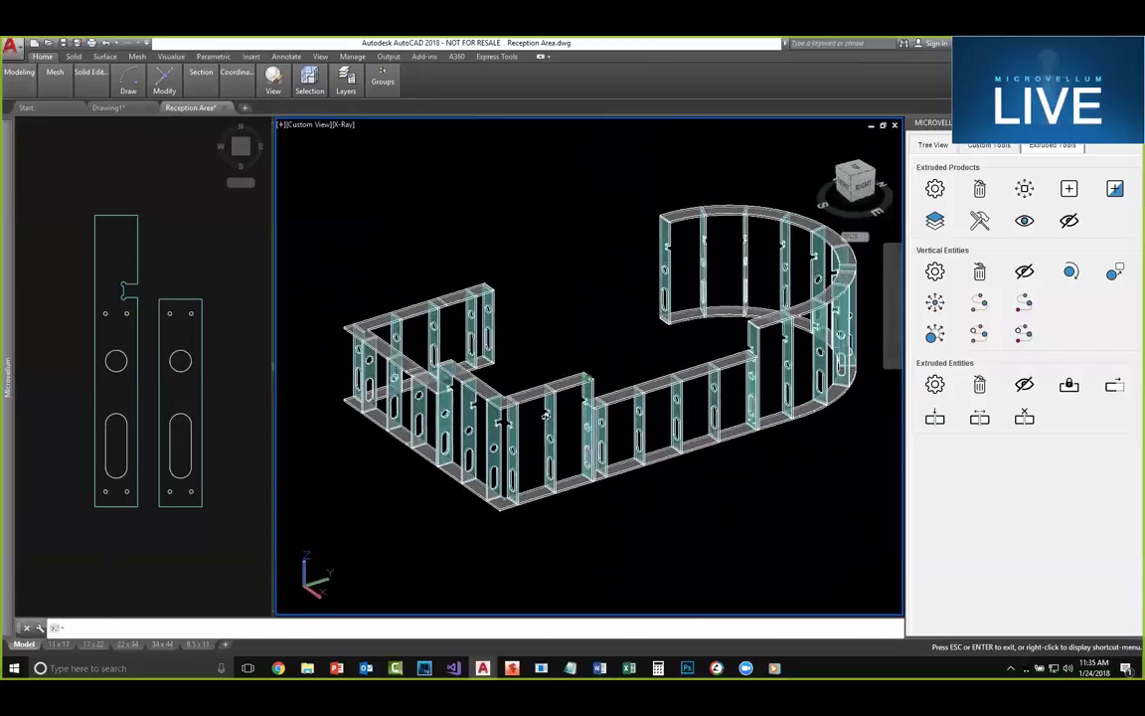
scroll(597, 387, "up", 4)
scroll(595, 383, "up", 4)
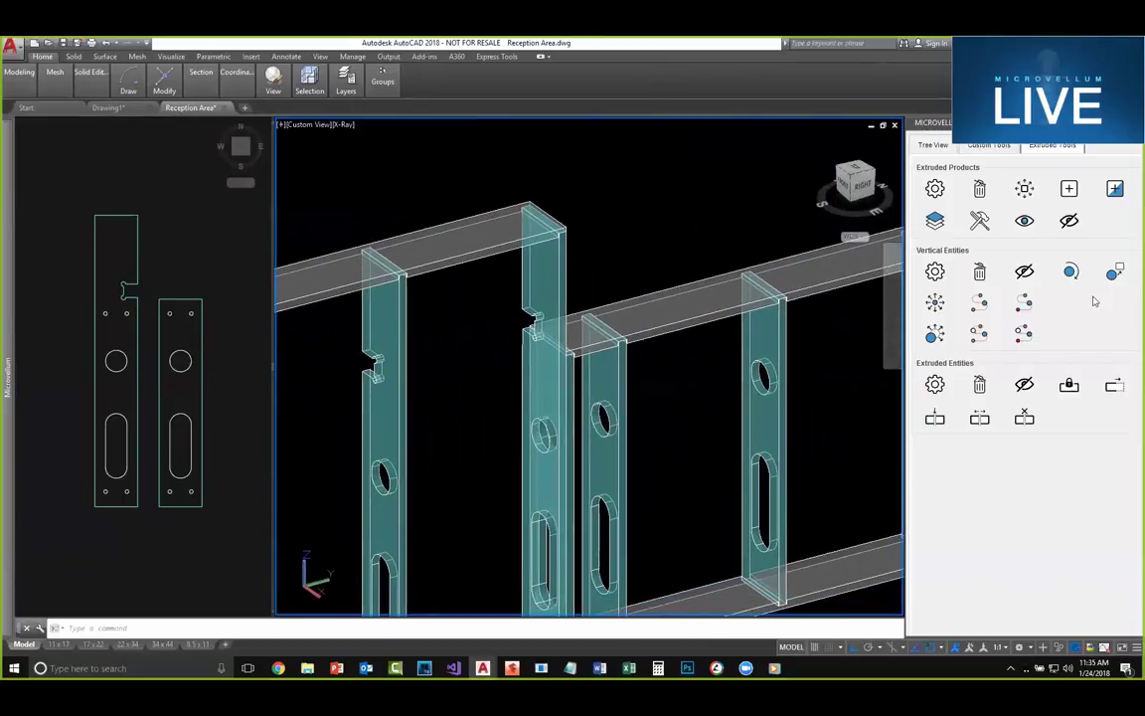
left_click(1121, 284)
left_click(542, 293)
left_click(207, 276)
left_click(137, 266)
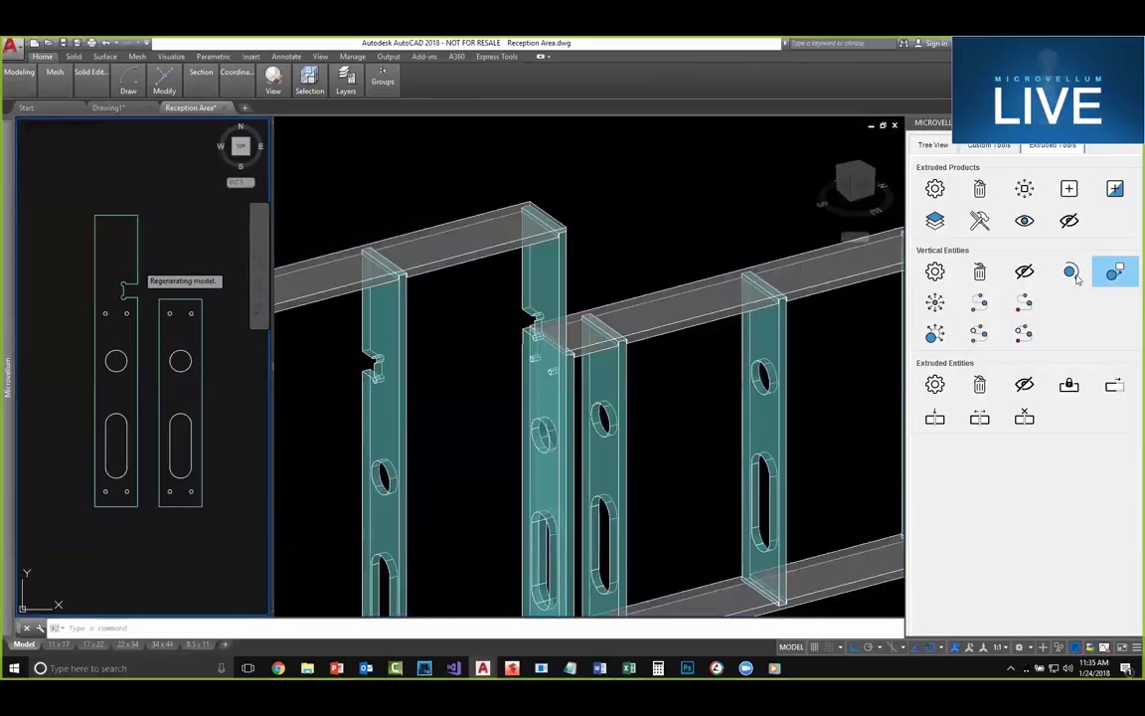
Step: Give the Transaction One end stud beside the Corner the short drilled alternate profile
left_click(1074, 275)
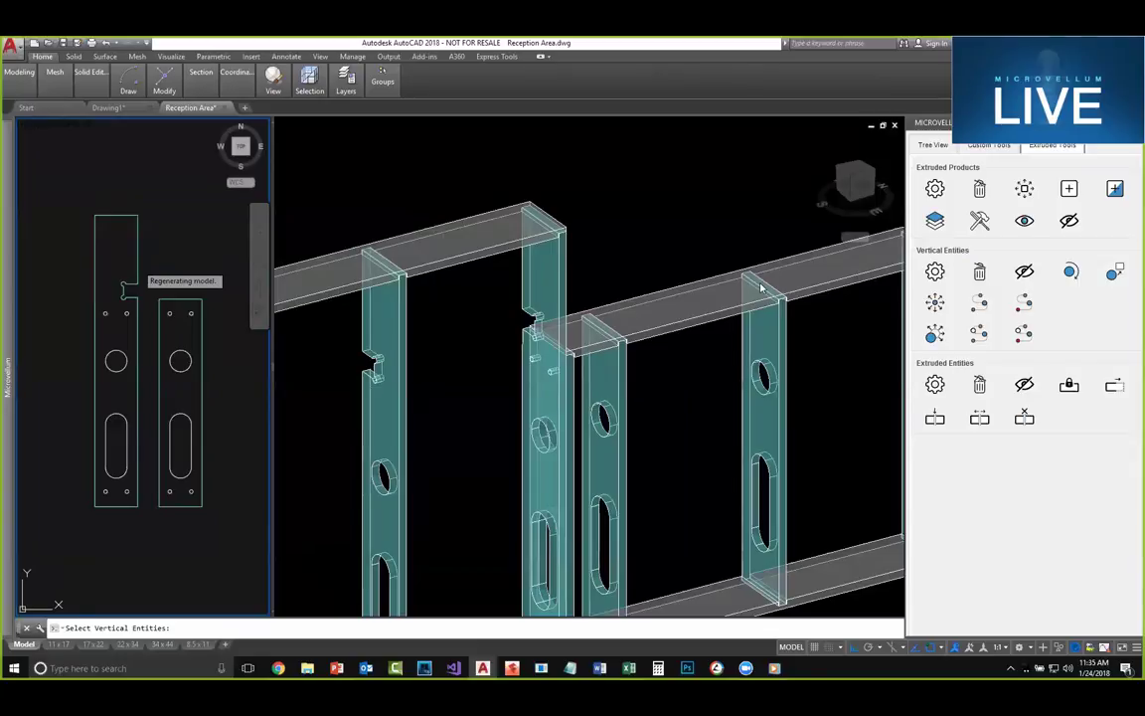
left_click(572, 394)
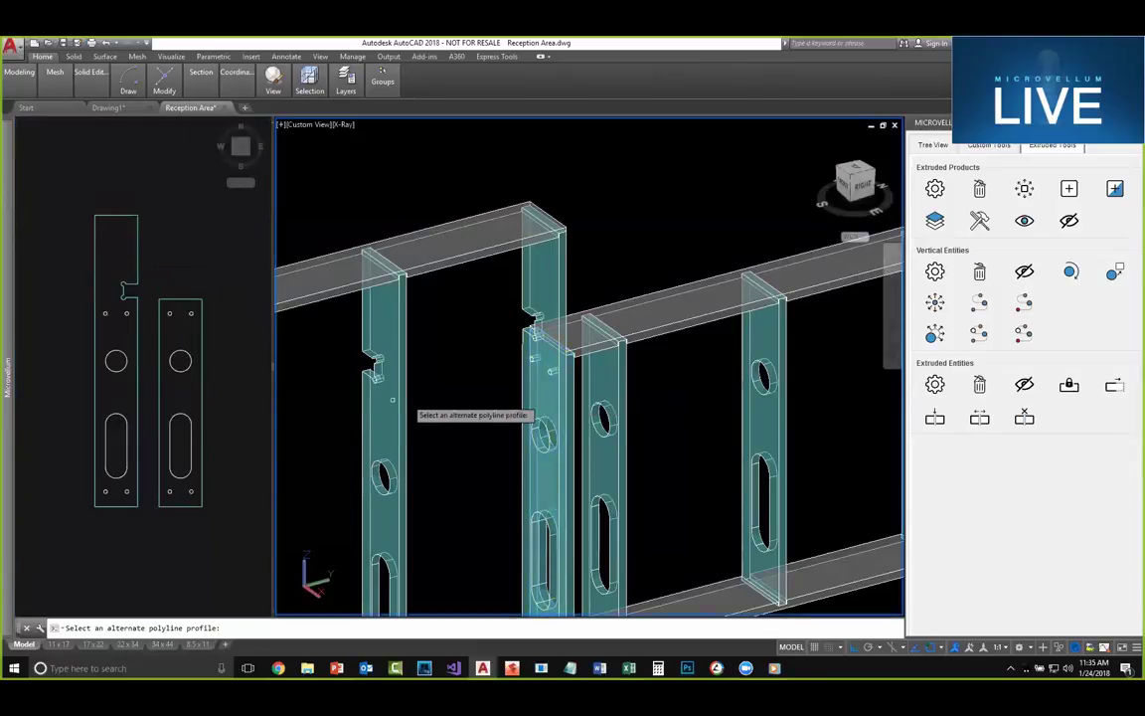
left_click(227, 399)
left_click(202, 392)
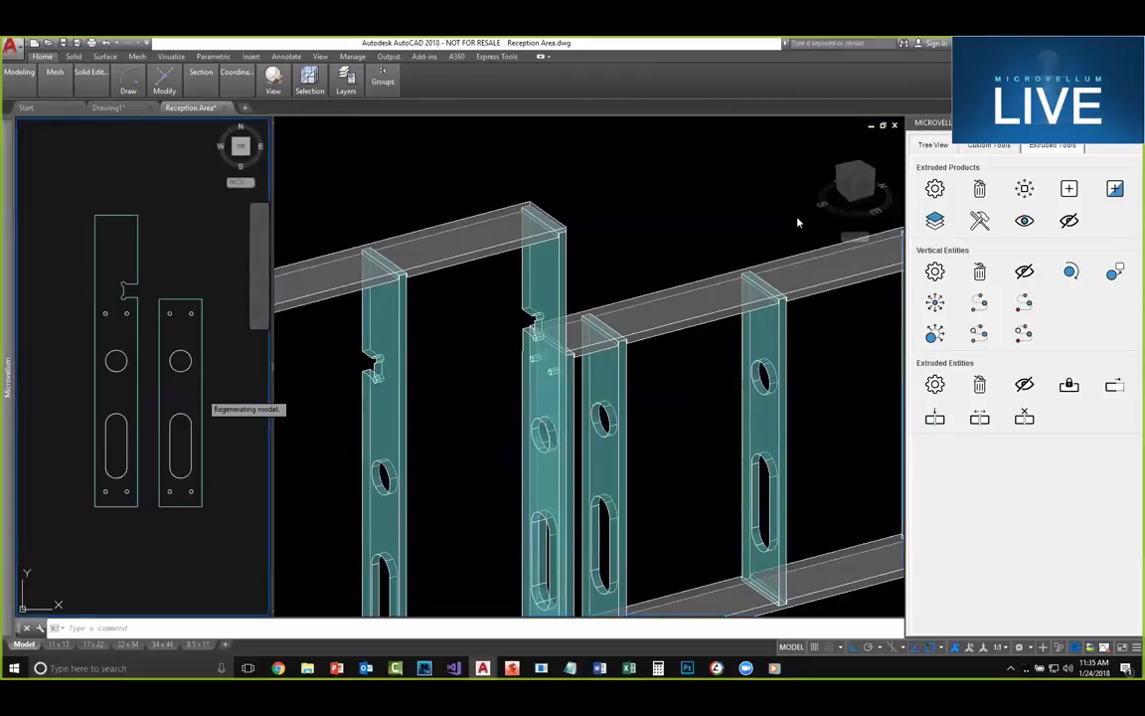
Step: Change the Corner end stud that adjoins Transaction Two to the tall notched and drilled alternate profile
left_click(798, 220)
scroll(620, 282, "down", 4)
middle_click_drag(497, 369, 619, 365)
middle_click_drag(453, 346, 501, 328, "shift")
scroll(501, 316, "up", 5)
left_click(1115, 271)
left_click(545, 164)
key("Return")
left_click(164, 271)
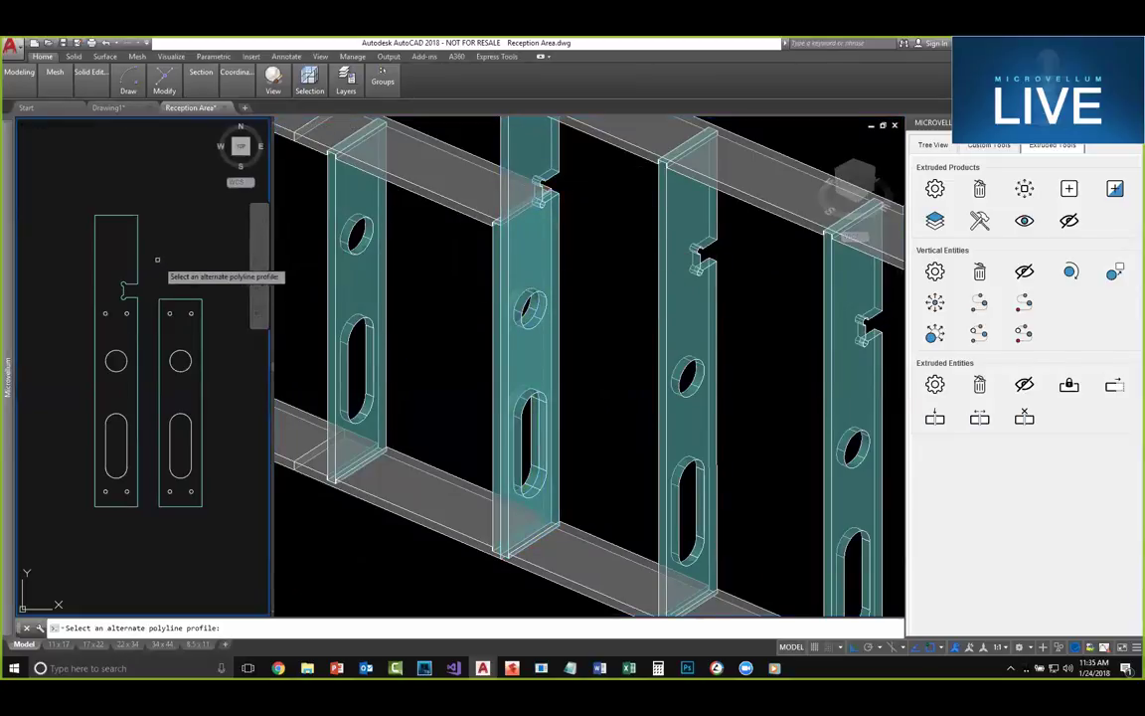
left_click(125, 290)
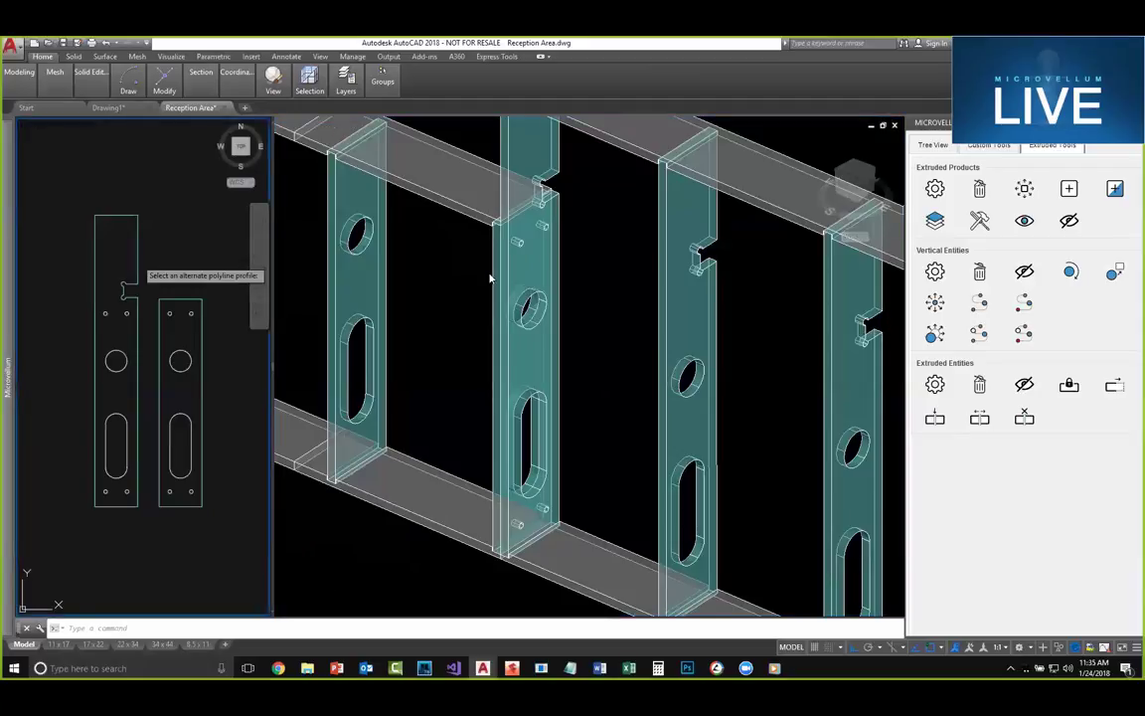
Step: Swap the Transaction Two end stud next to the Corner to the short drilled alternate profile
left_click(1114, 271)
left_click(493, 288)
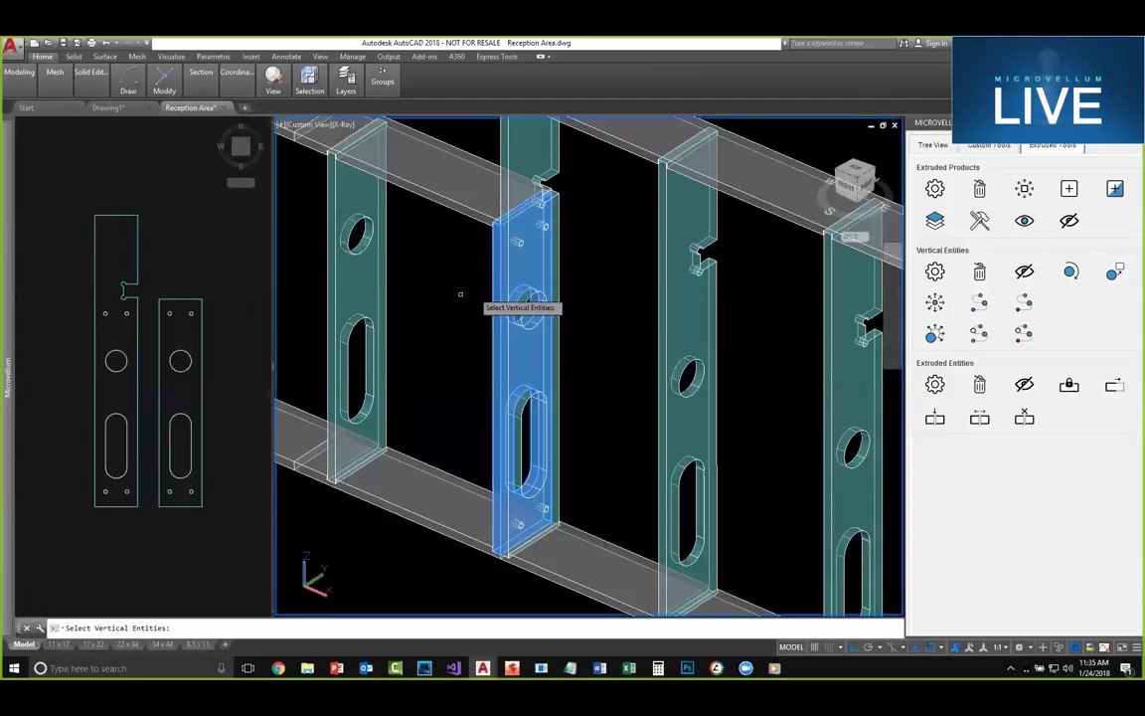
left_click(213, 288)
left_click(203, 311)
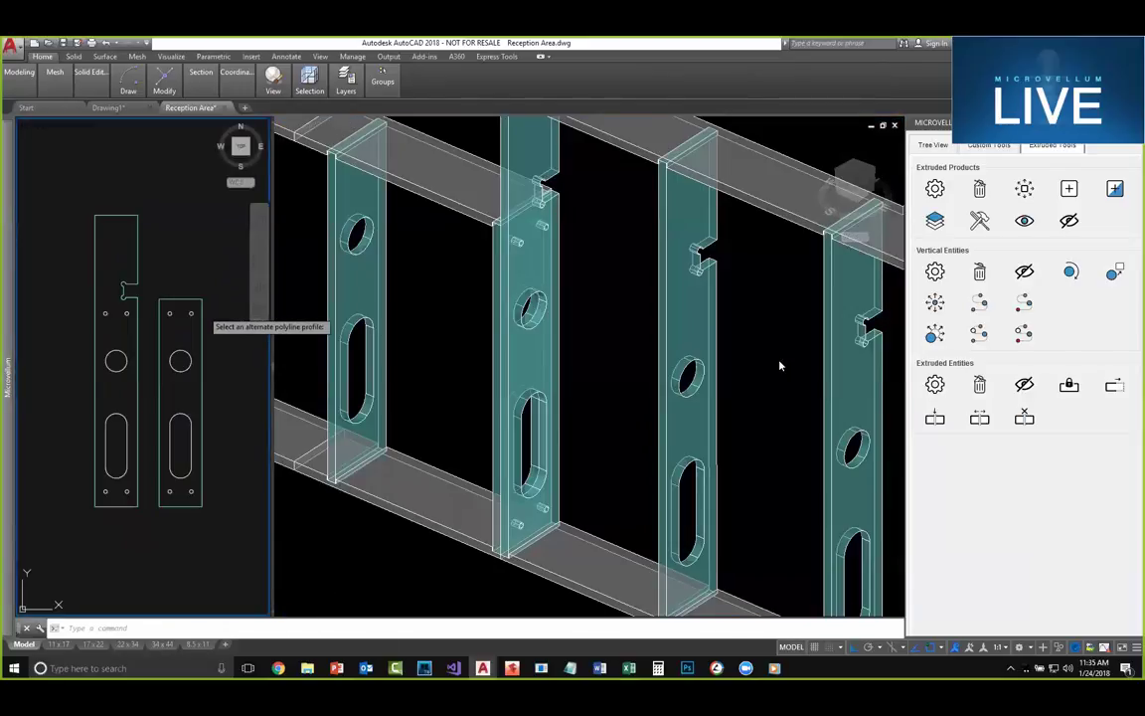
Step: Examine how the drill holes line up in the paired end studs between the Corner and Transaction One
left_click(778, 362)
scroll(584, 367, "down", 2)
middle_click_drag(712, 388, 727, 339)
scroll(644, 331, "up", 6)
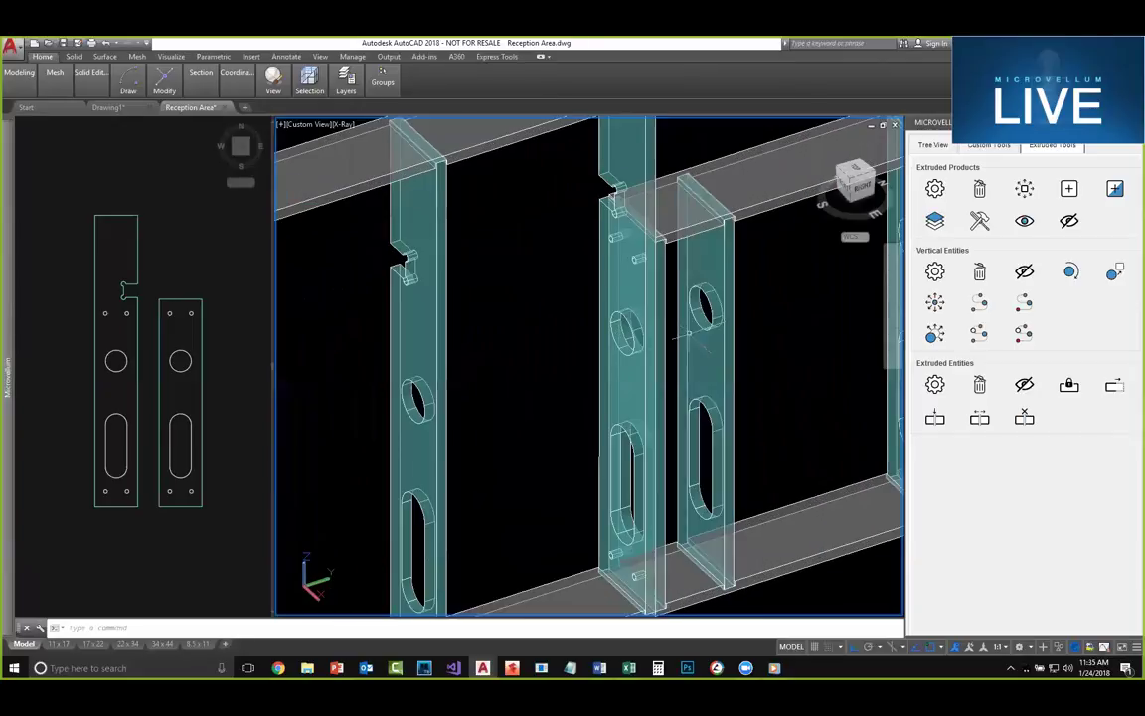
mouse_move(642, 325)
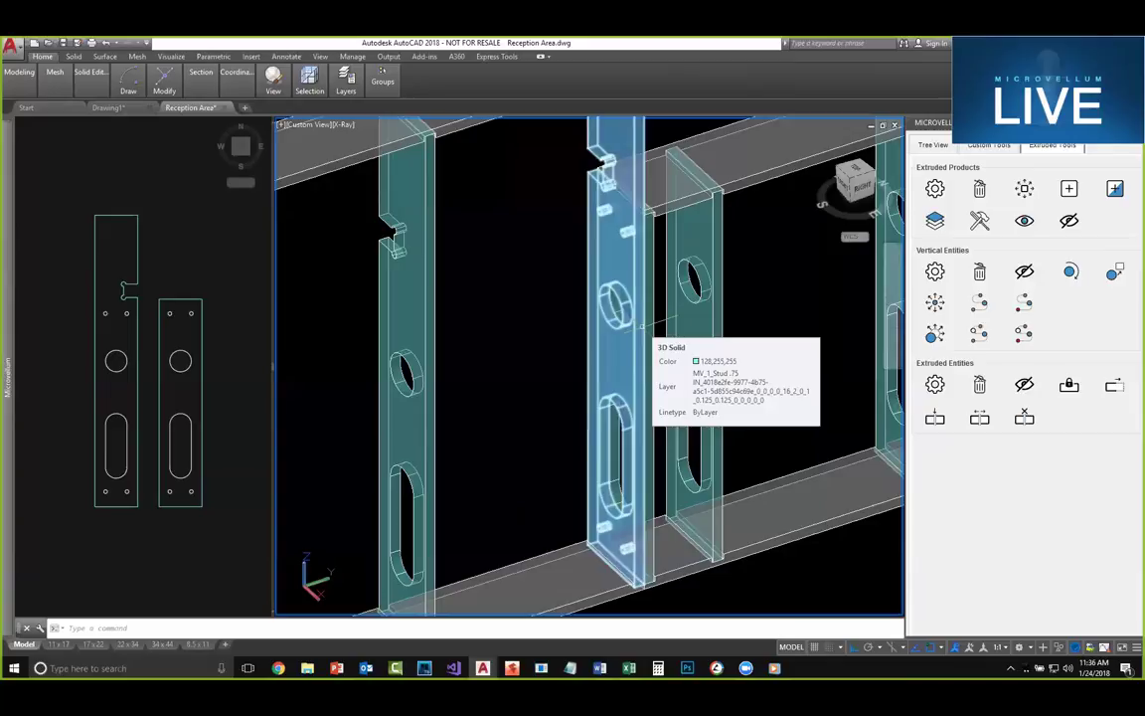
left_click(535, 278)
scroll(540, 273, "down", 2)
key("Escape")
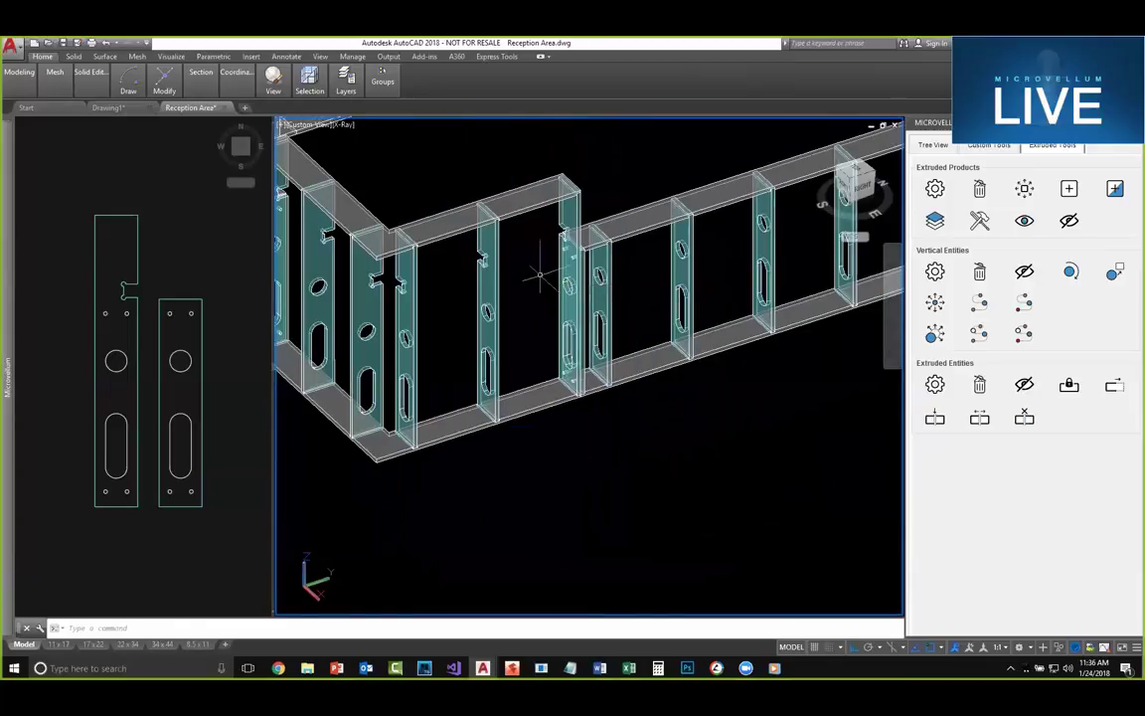
Step: Review the stud joints and the notch at the Corner end stud along the framing up to the curved Front Counter
scroll(534, 261, "down", 2)
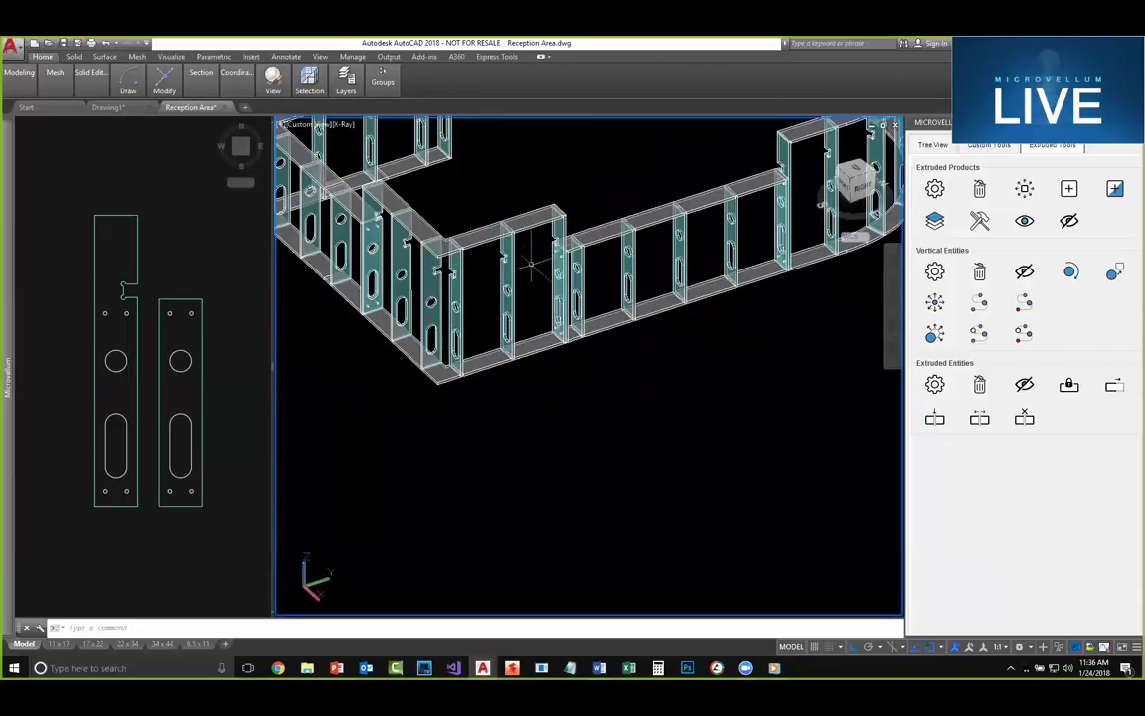
middle_click_drag(531, 264, 580, 304)
mouse_move(452, 338)
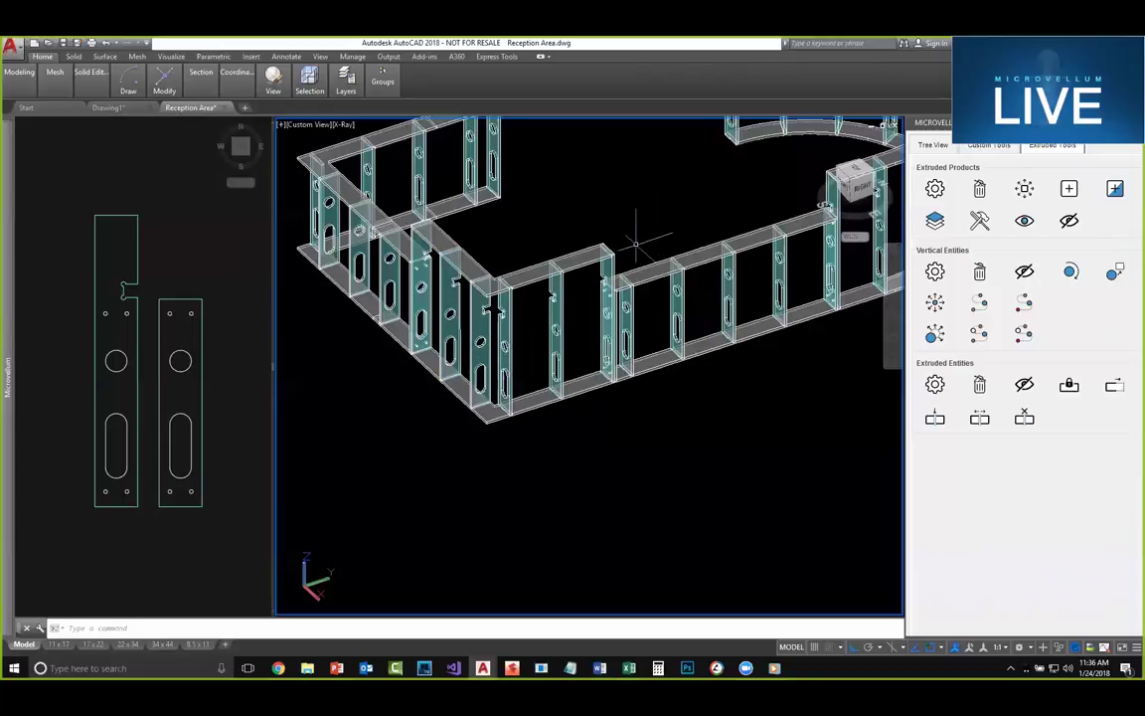
scroll(615, 257, "up", 5)
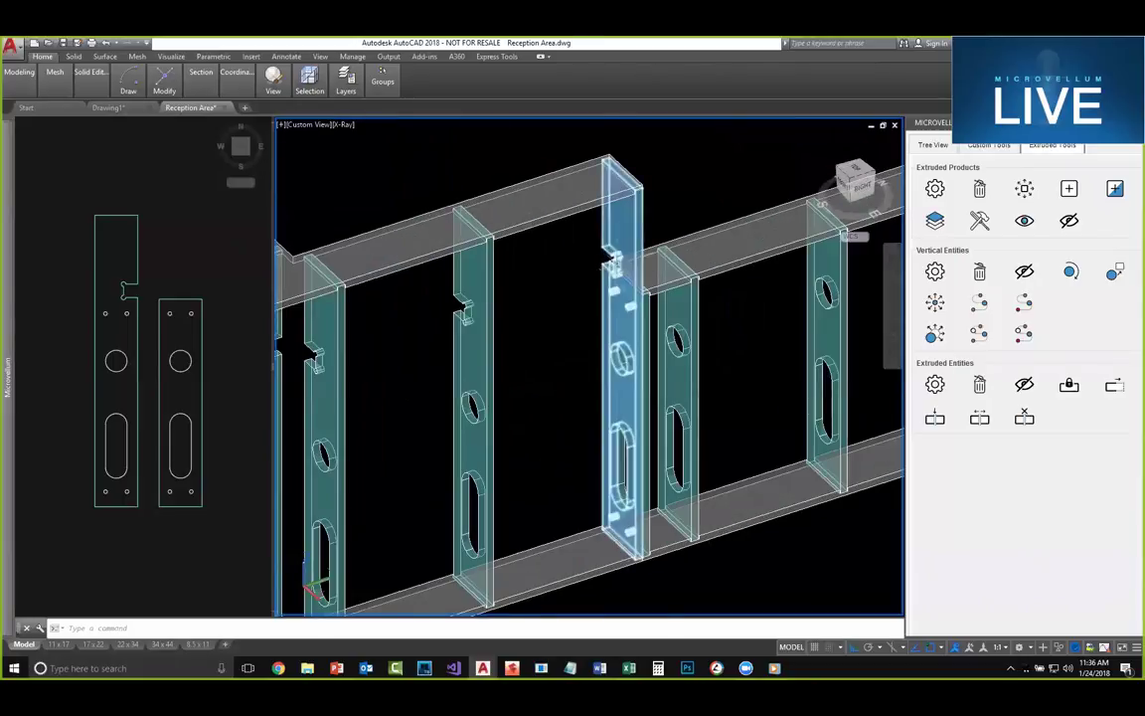
scroll(615, 256, "up", 3)
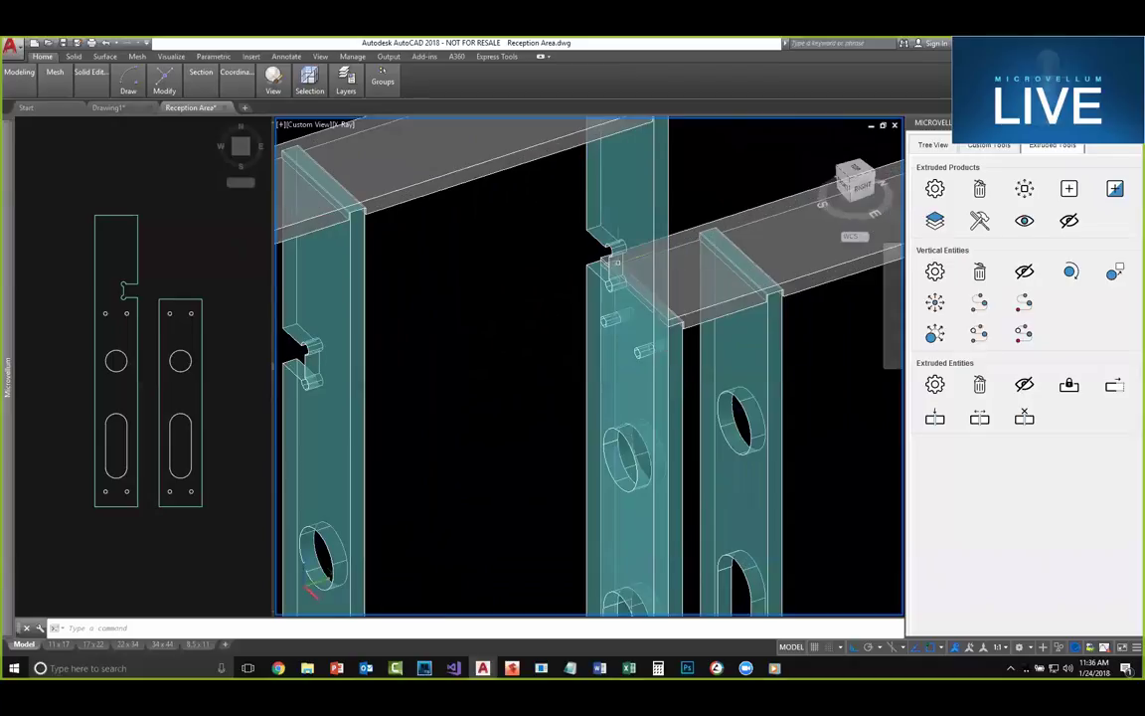
scroll(611, 239, "down", 5)
scroll(606, 243, "down", 3)
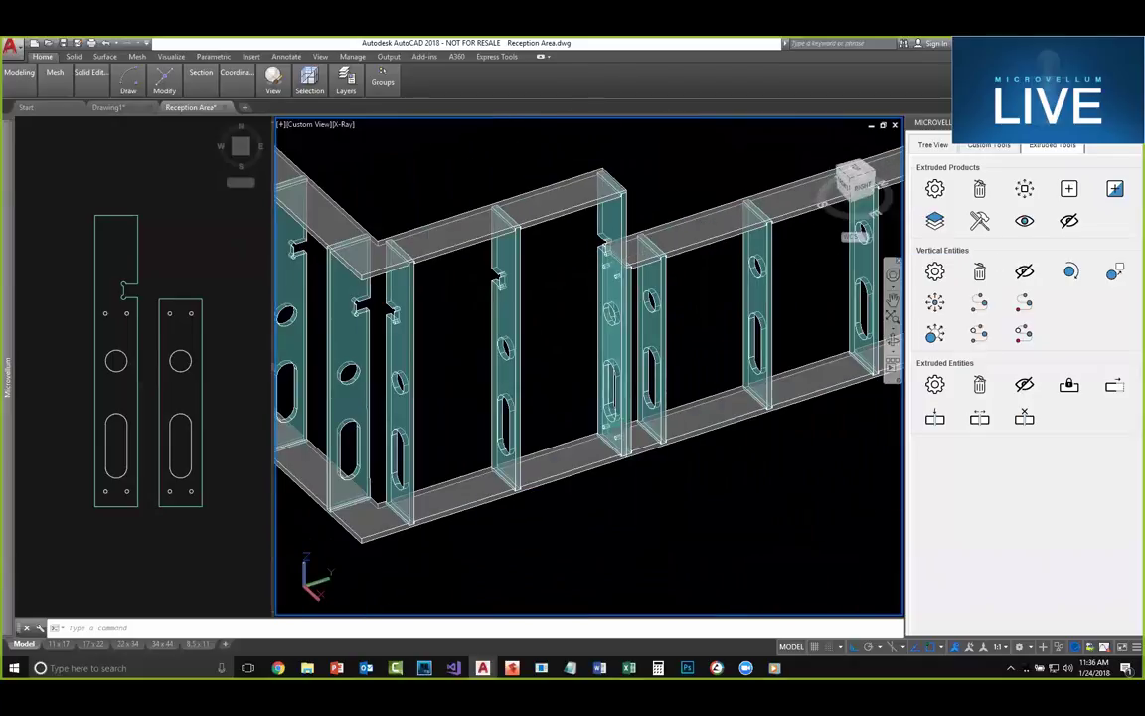
middle_click_drag(695, 175, 564, 267)
scroll(677, 197, "down", 1)
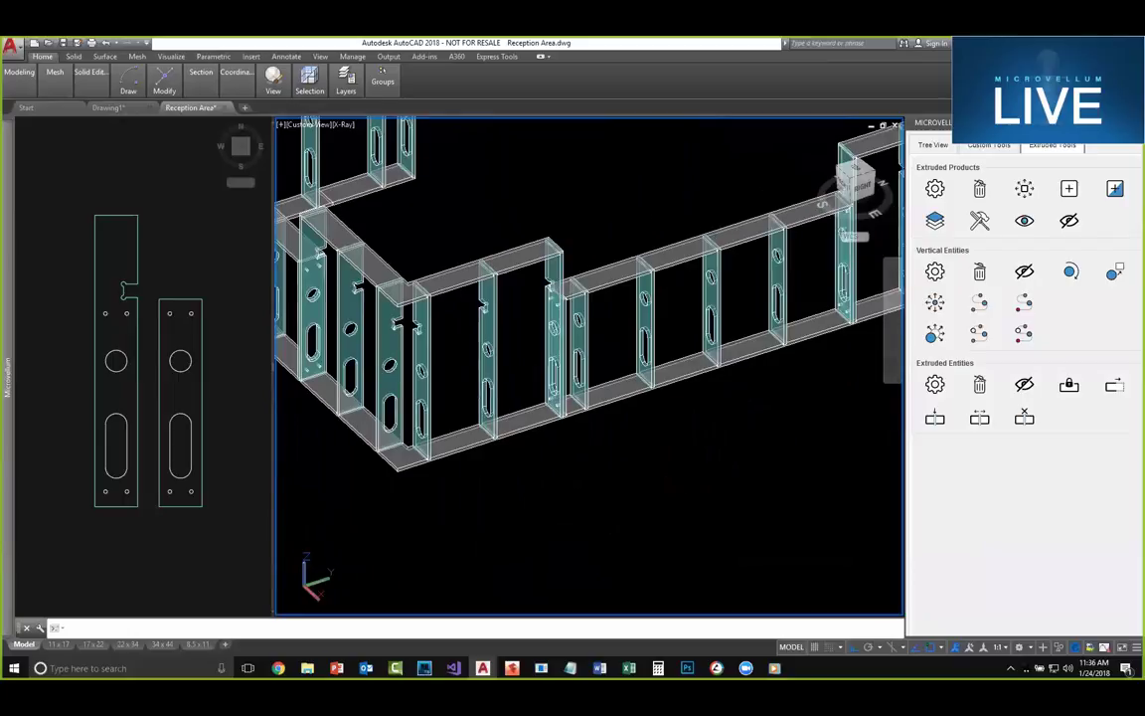
middle_click_drag(677, 197, 619, 269)
middle_click_drag(675, 223, 617, 291)
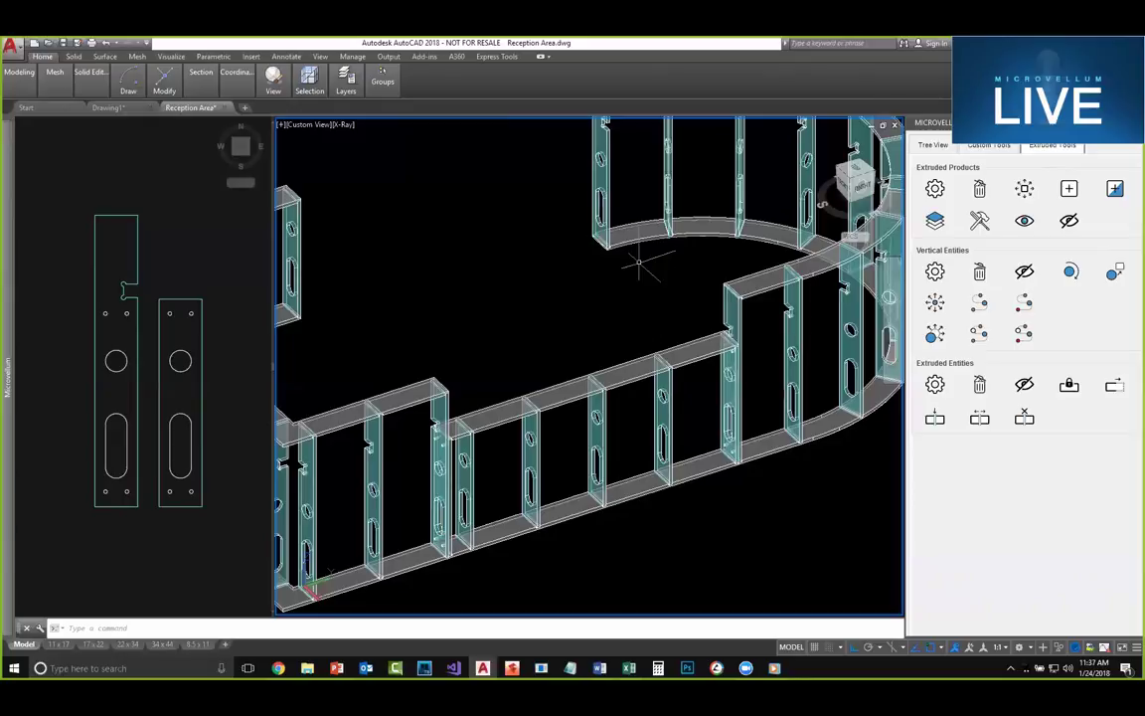
Step: Rotate the drilled end stud at the outer corner of the L-shaped short framing parallel to the nearest stud on the adjoining leg
scroll(450, 256, "down", 3)
middle_click_drag(450, 256, 506, 287)
middle_click_drag(386, 430, 407, 443)
middle_click_drag(339, 422, 413, 388)
middle_click_drag(416, 389, 387, 376, "shift")
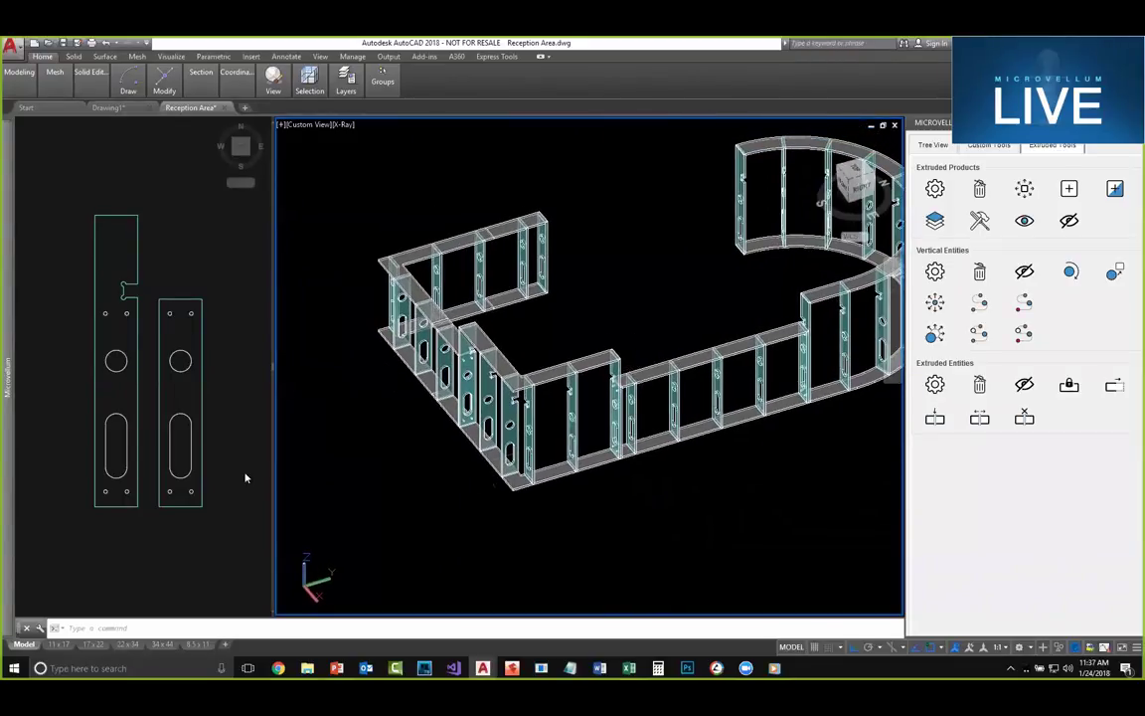
middle_click_drag(407, 427, 632, 389)
middle_click_drag(581, 433, 601, 414, "shift")
scroll(605, 427, "up", 3)
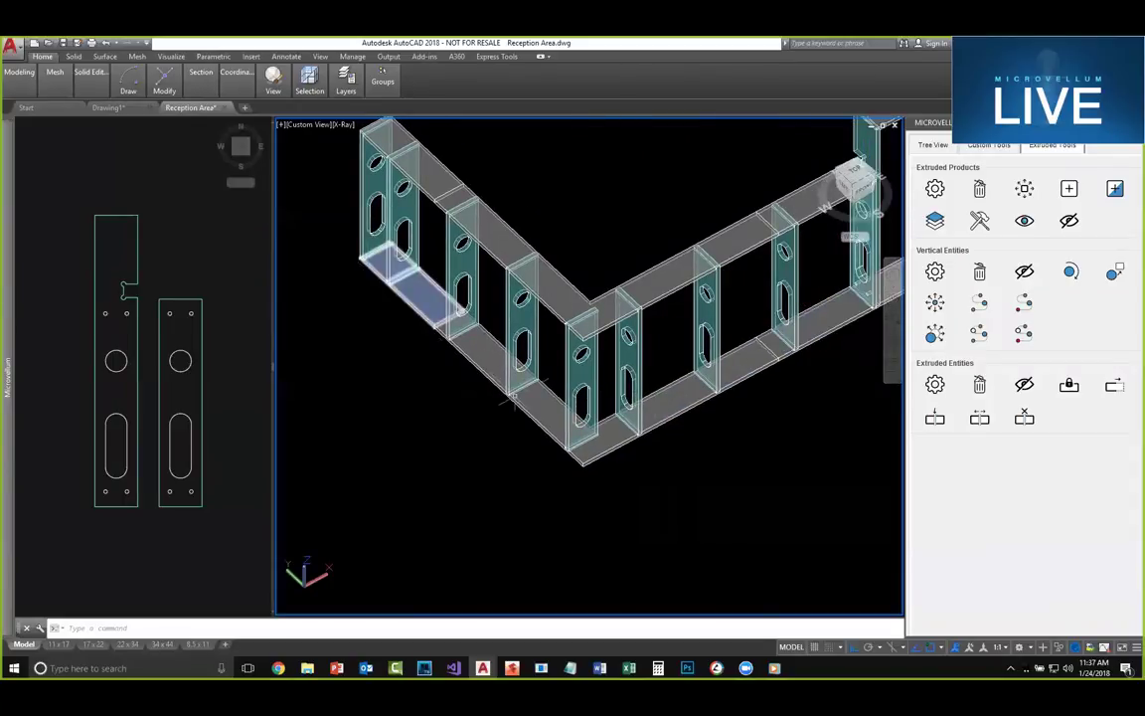
scroll(587, 417, "up", 3)
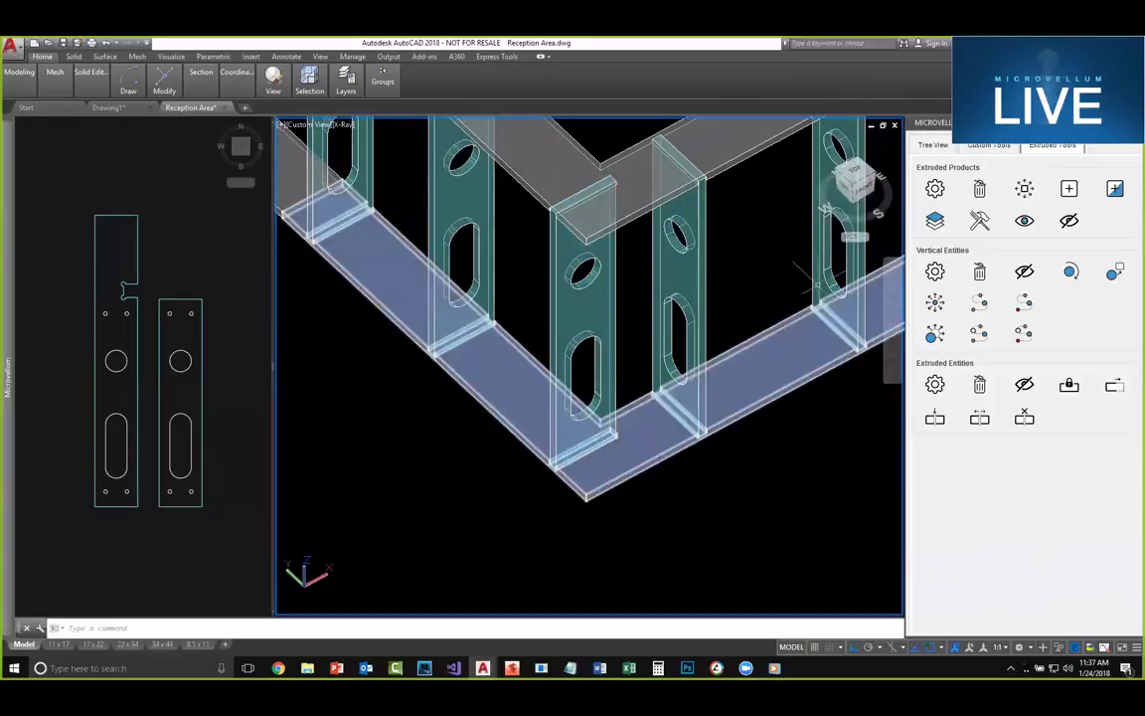
scroll(557, 411, "up", 2)
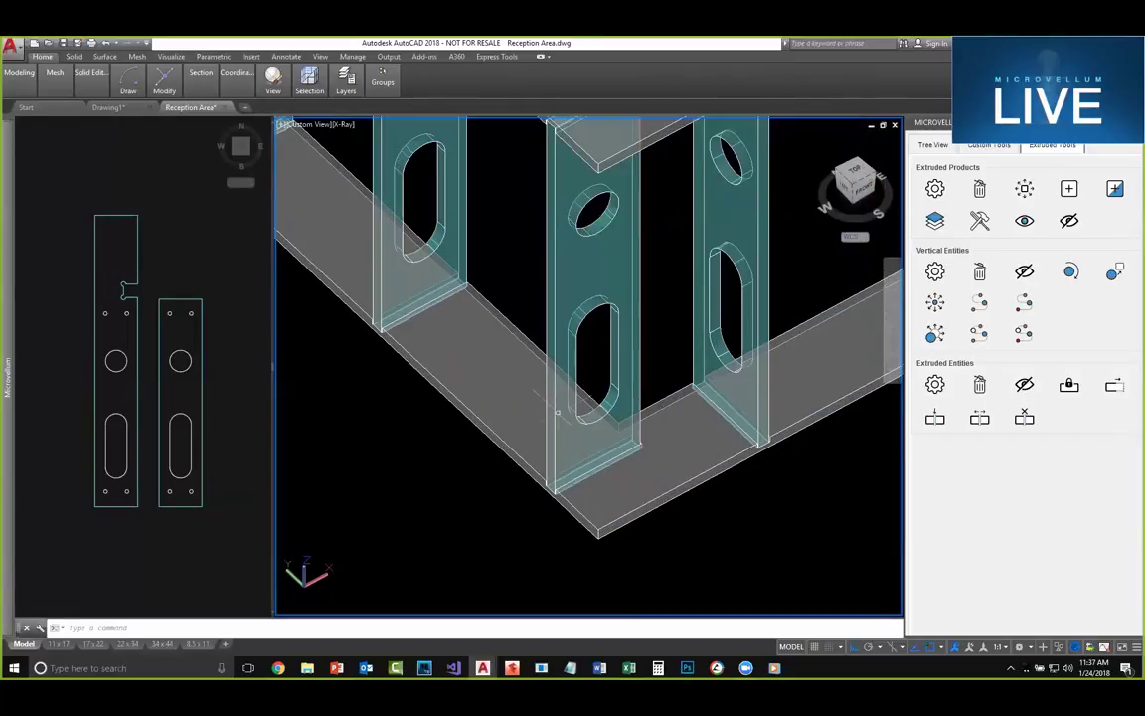
middle_click_drag(588, 460, 548, 415)
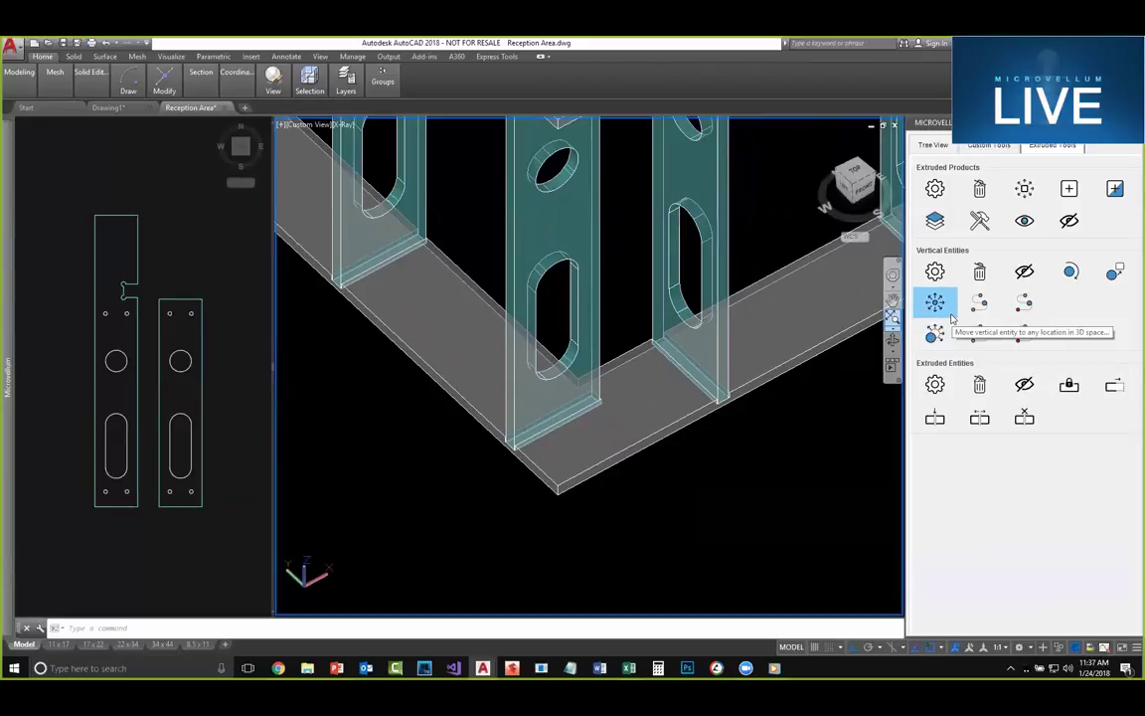
left_click(1071, 271)
left_click(592, 261)
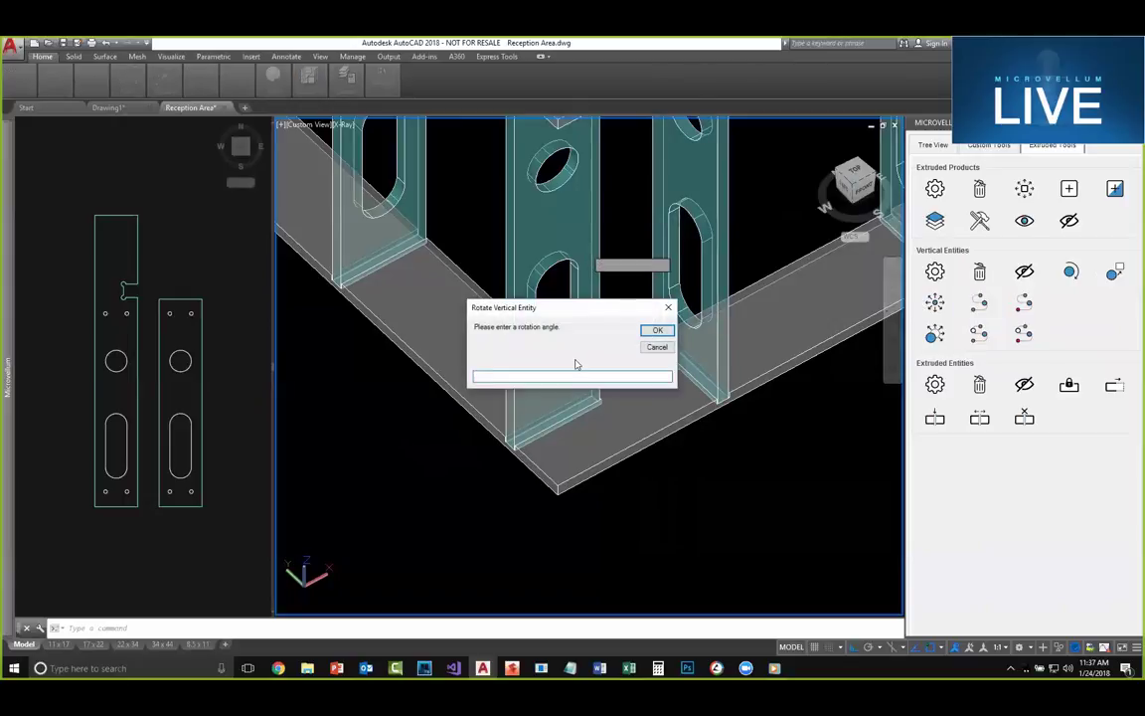
left_click(657, 334)
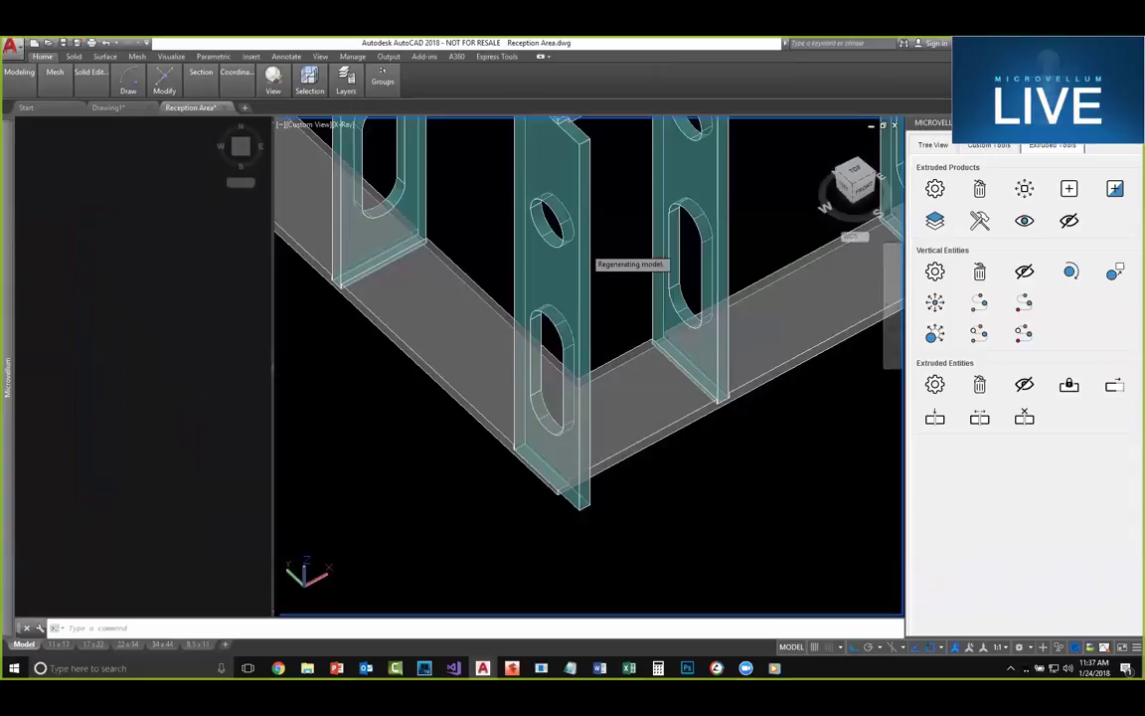
Step: Move the corner vertical from its bottom outer corner onto the outside corner of the base plate
left_click(936, 306)
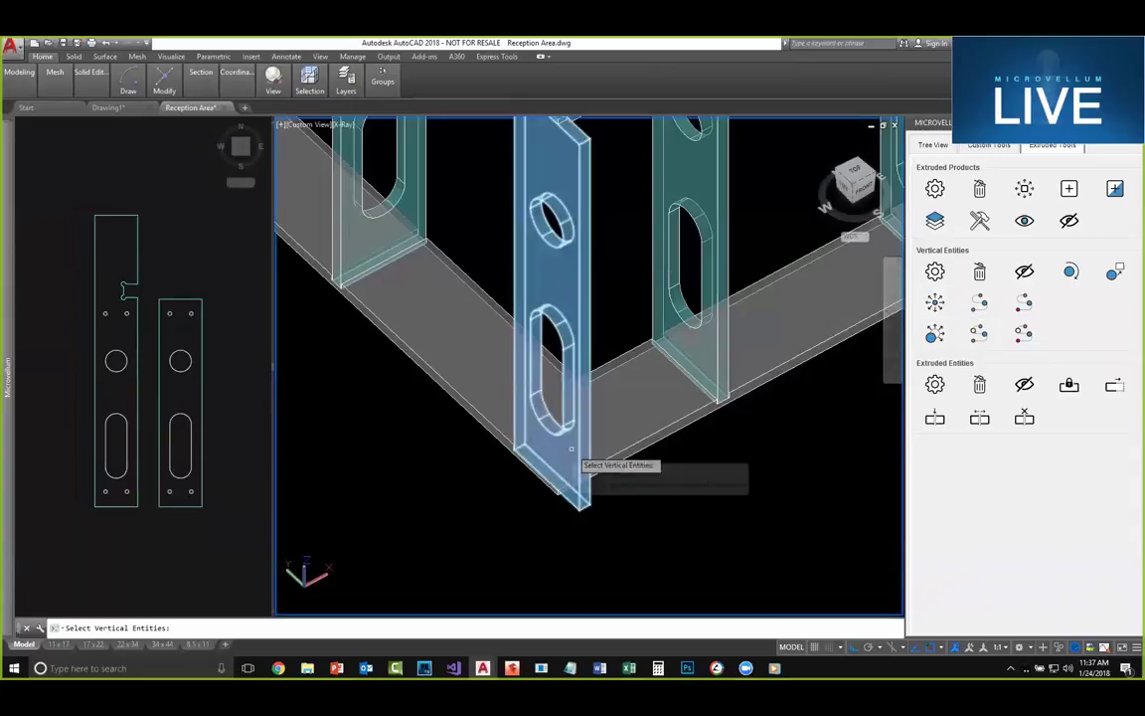
left_click(570, 511)
scroll(572, 515, "up", 3)
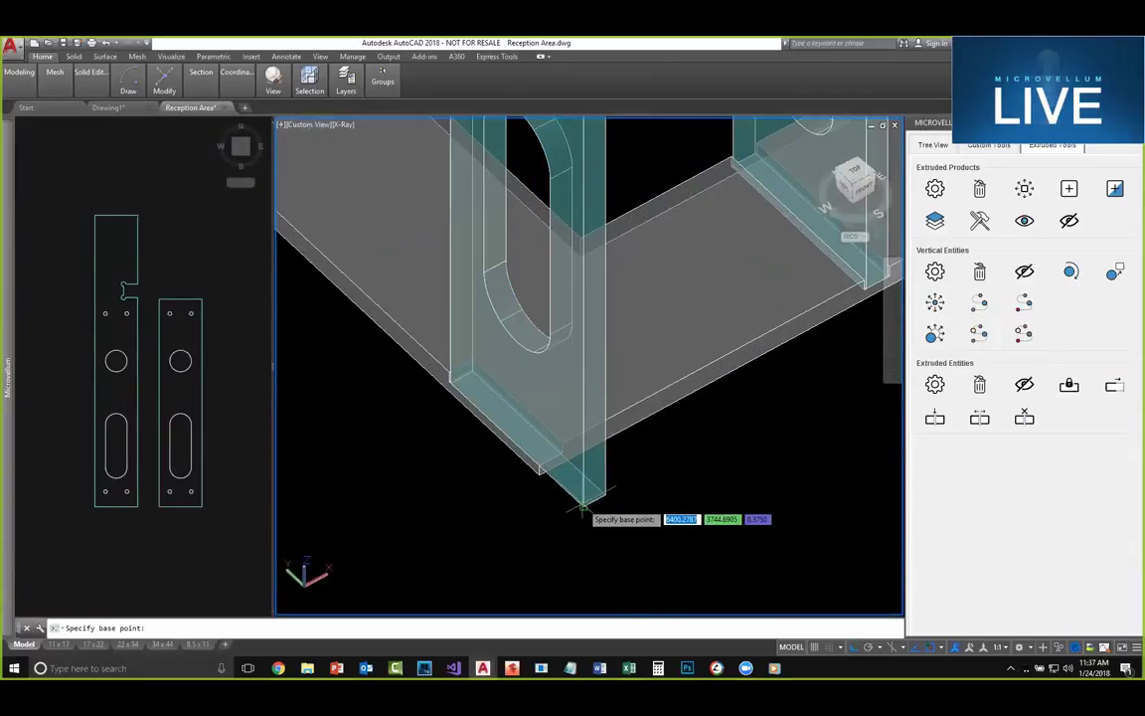
scroll(583, 508, "up", 2)
left_click(582, 513)
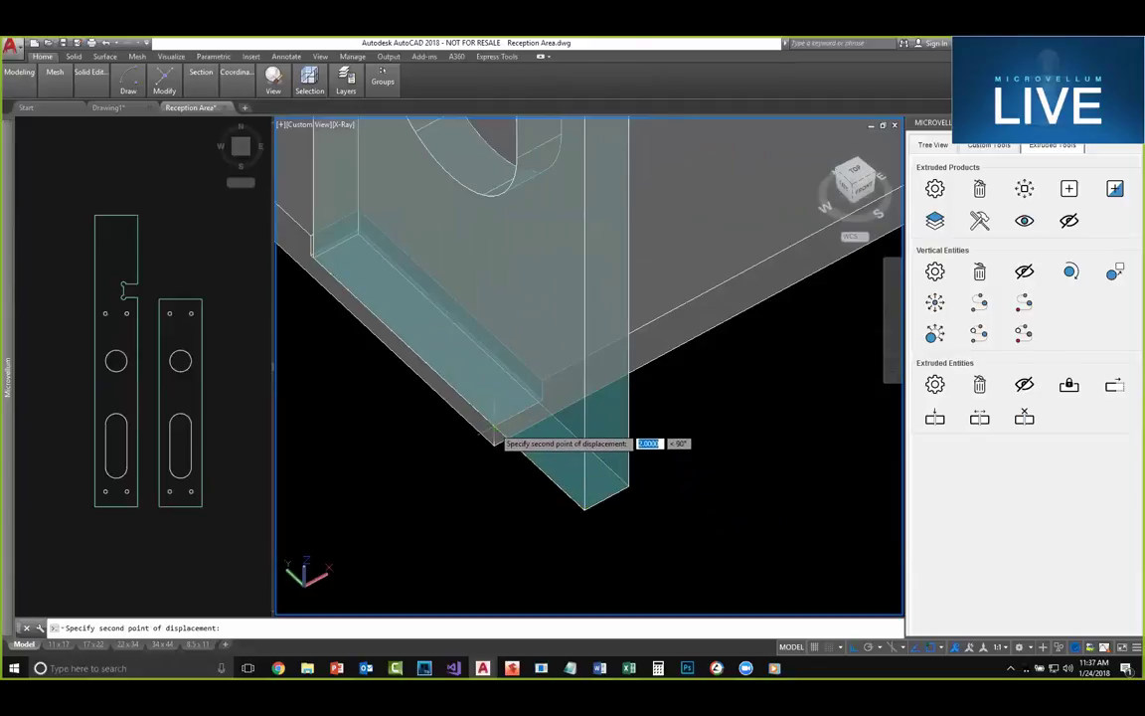
left_click(493, 442)
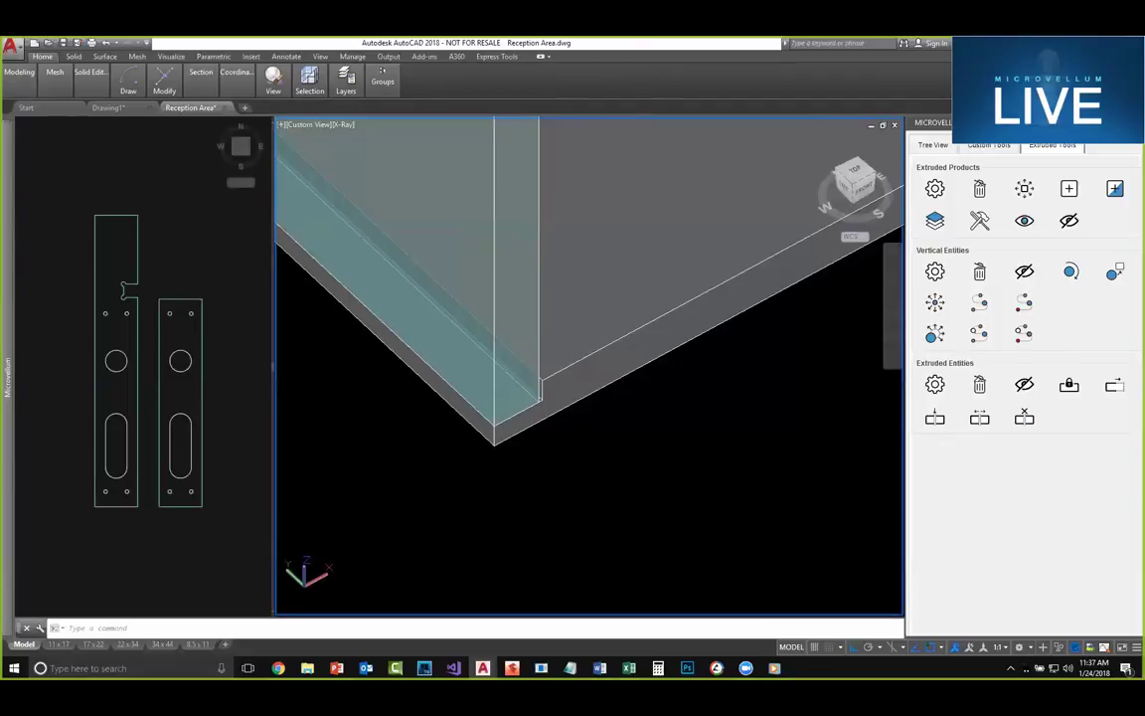
Step: Rotate the adjacent vertical on the other arm so it runs parallel to the base plate's outer edge
scroll(494, 427, "up", 1)
scroll(726, 426, "down", 6)
middle_click_drag(758, 387, 665, 403)
key("Escape")
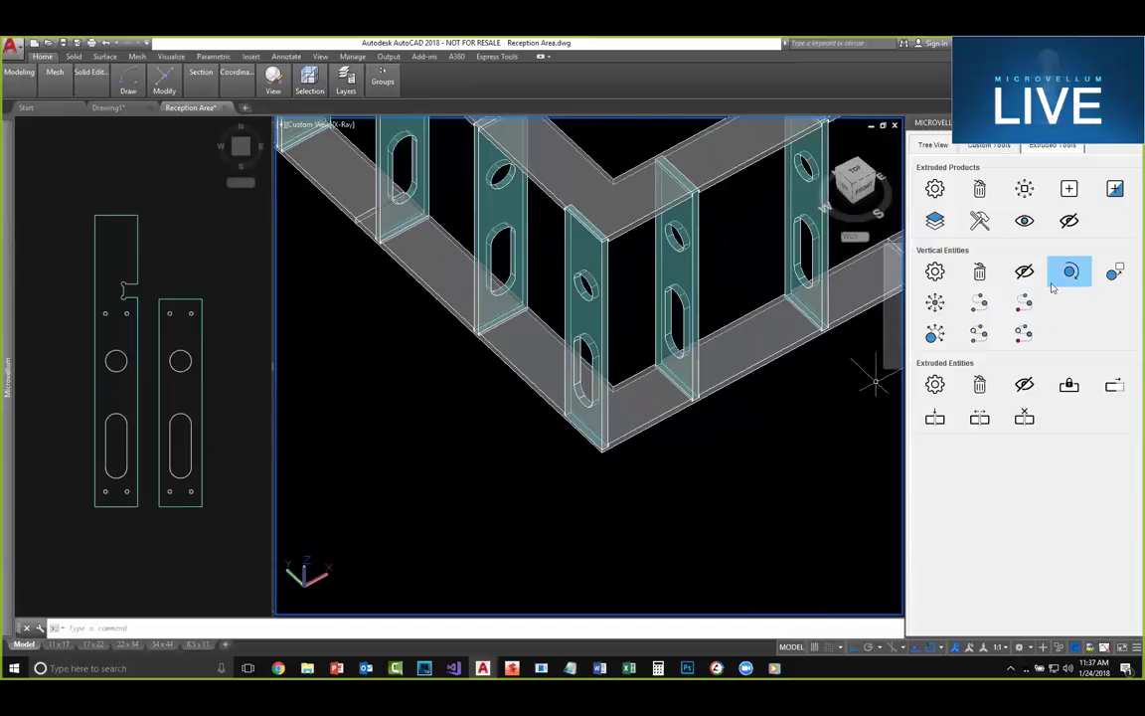
left_click(682, 284)
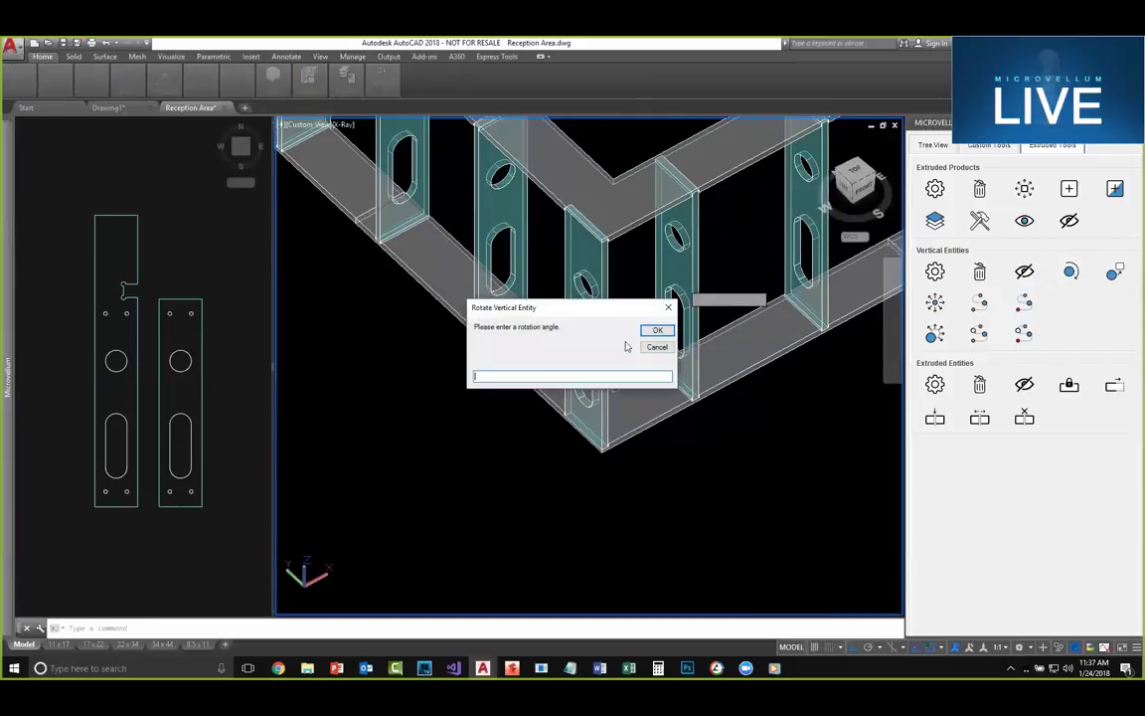
key("Return")
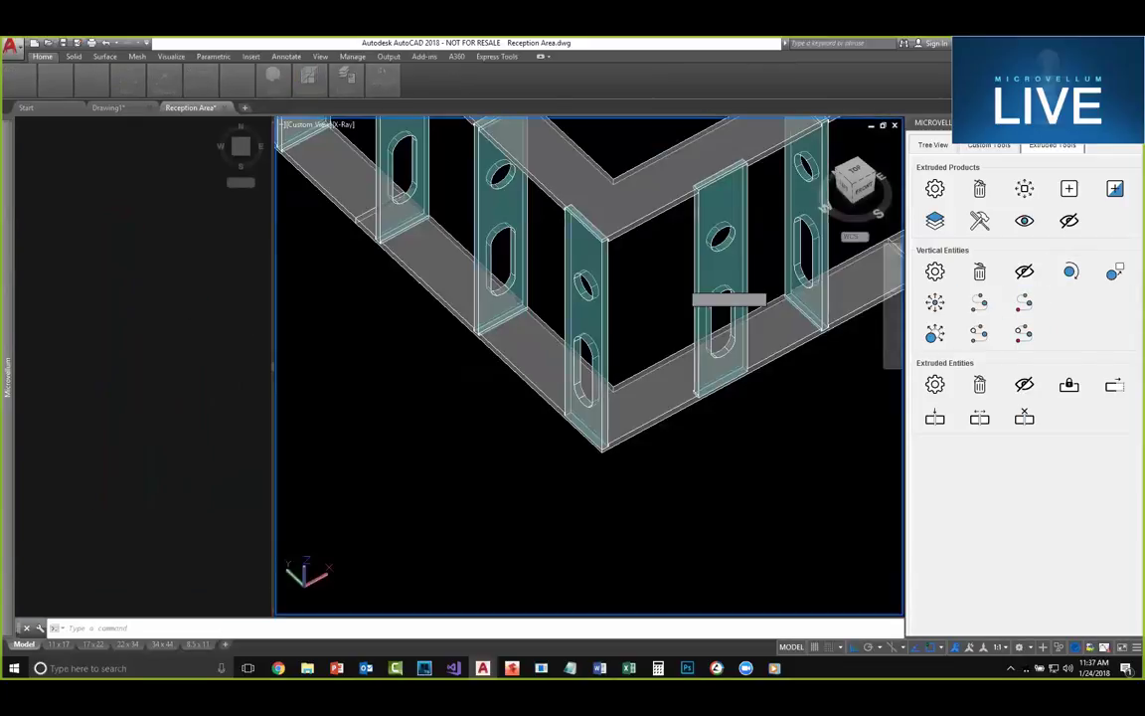
Step: Move the rotated vertical along the base plate's edge until its bottom corner meets the corner vertical's inner edge
left_click(935, 301)
left_click(717, 416)
scroll(687, 388, "up", 6)
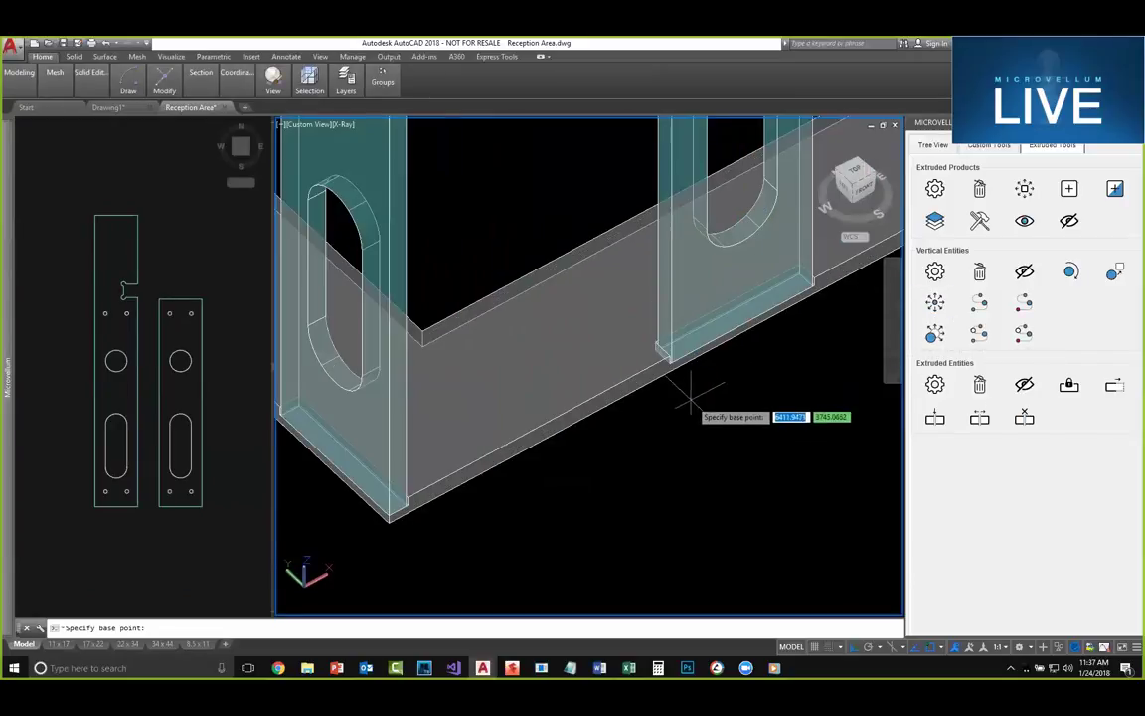
left_click(675, 324)
scroll(656, 356, "down", 5)
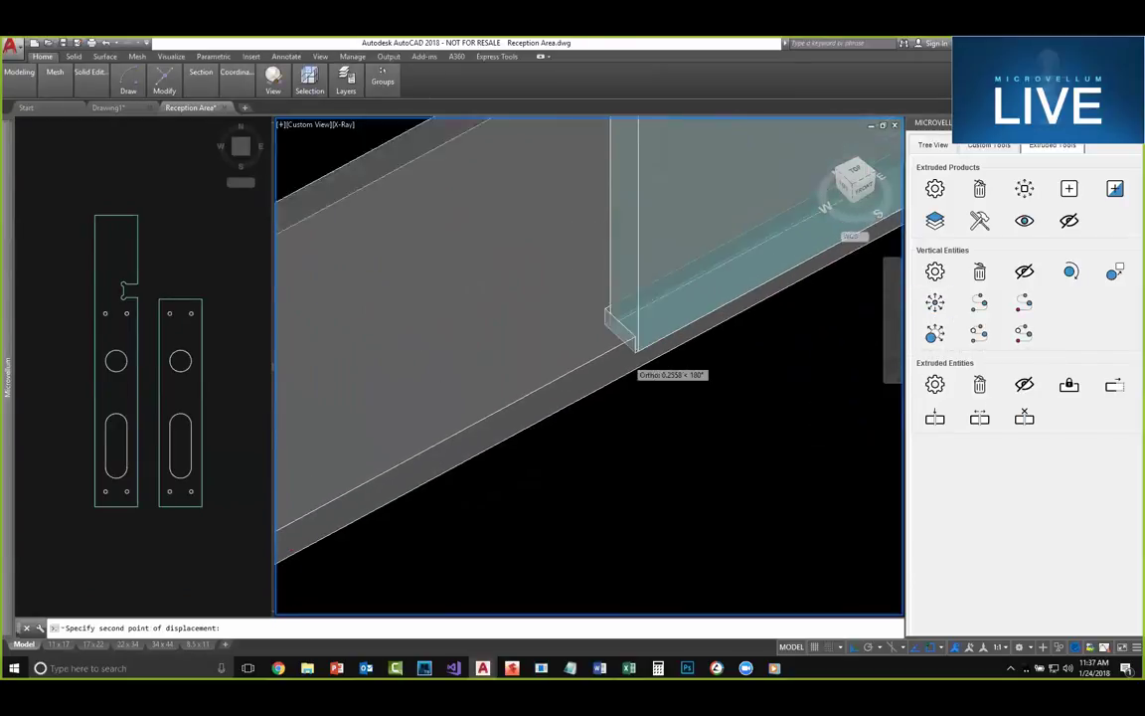
scroll(482, 447, "up", 5)
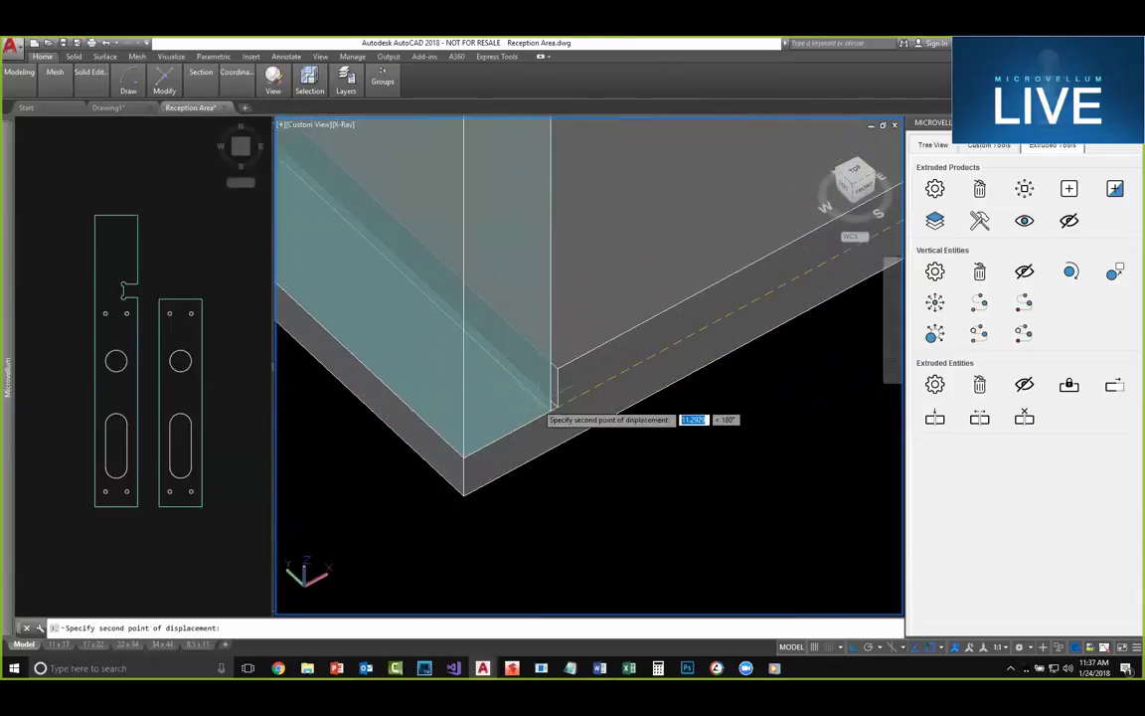
left_click(552, 411)
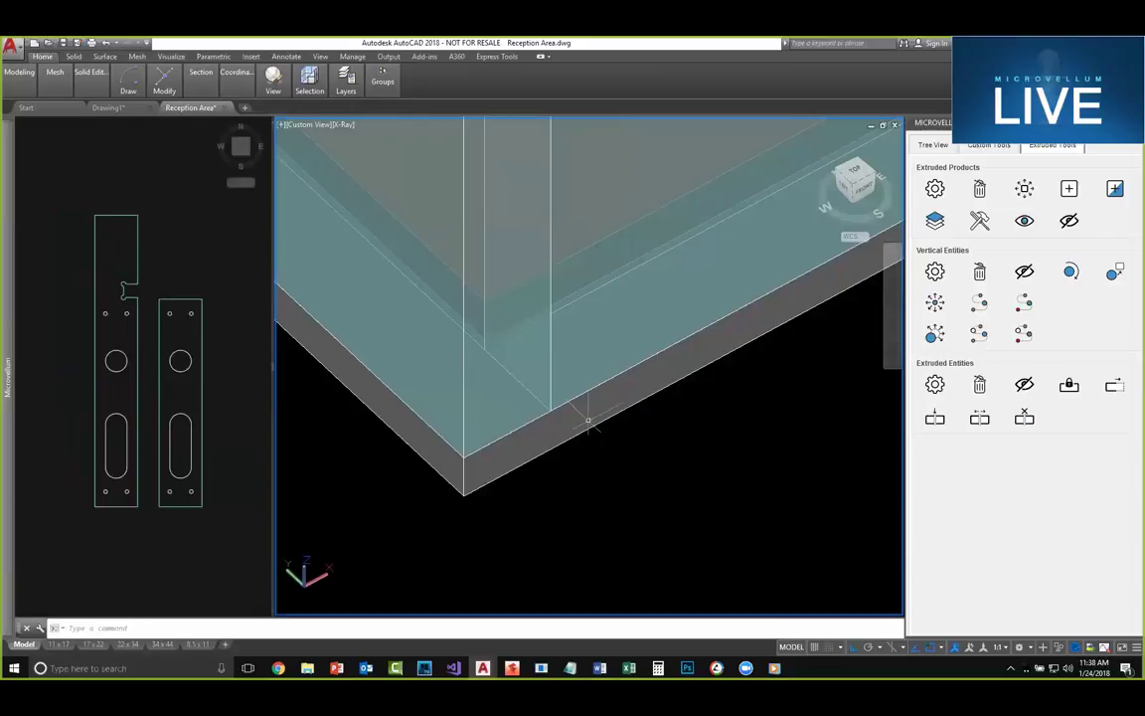
scroll(618, 407, "down", 5)
middle_click_drag(714, 374, 673, 433)
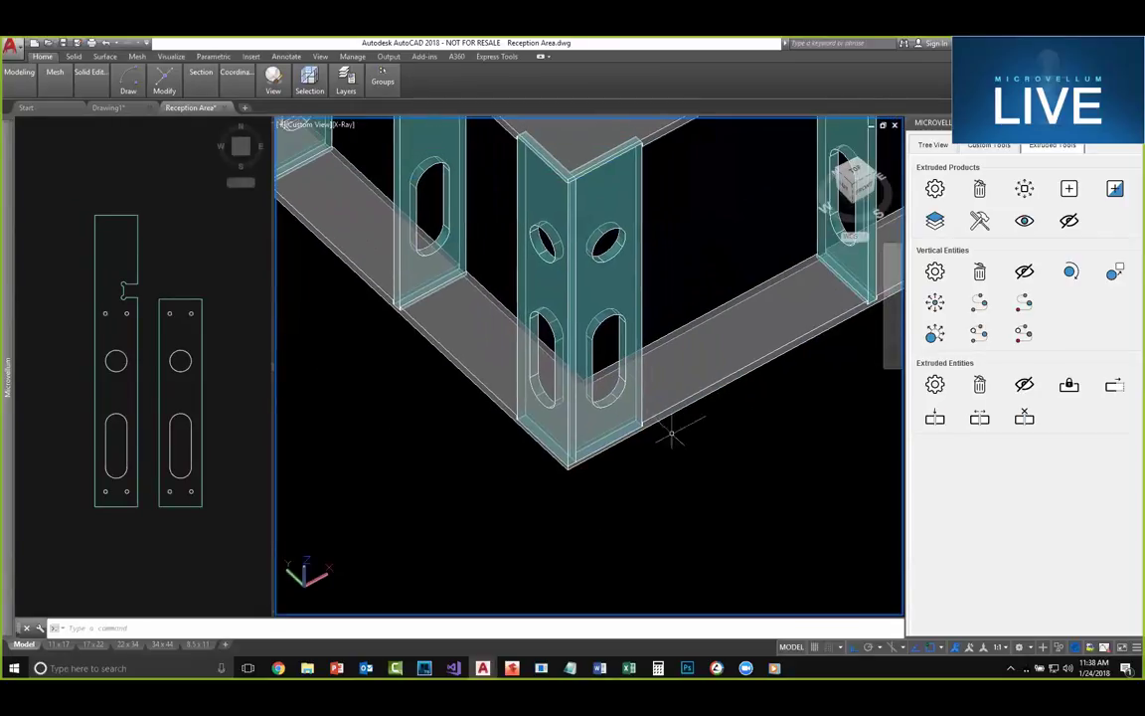
middle_click_drag(675, 301, 480, 311, "shift")
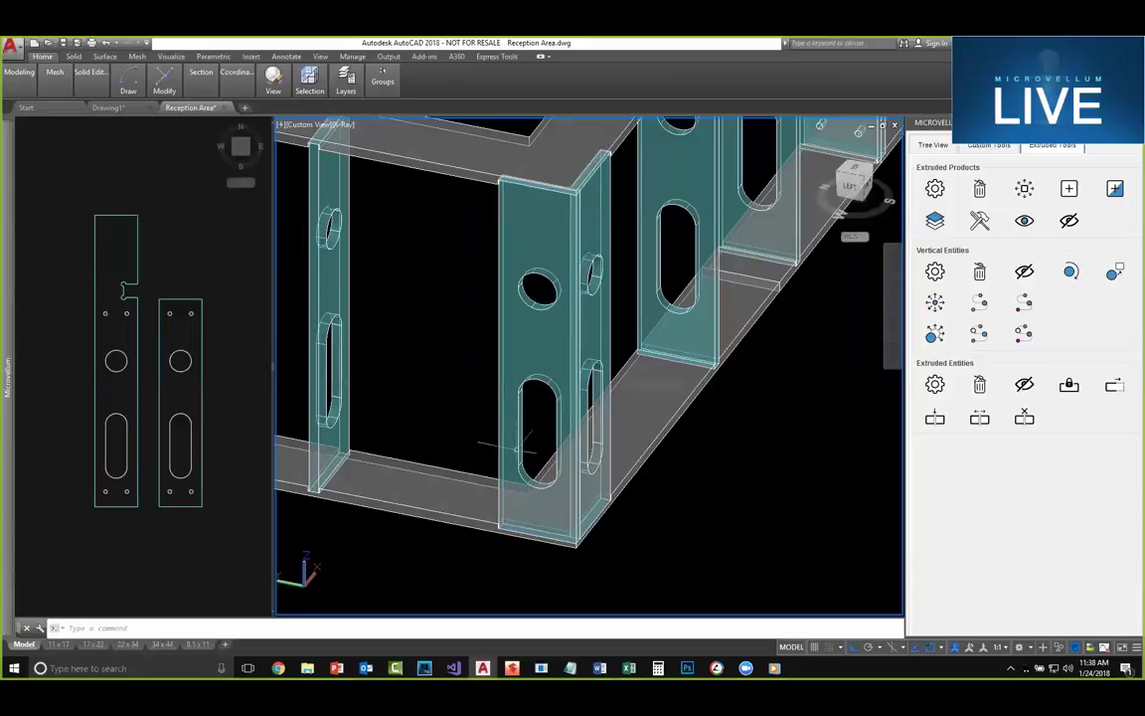
Step: Assign the shorter plain rectangle as the alternate polyline profile of the two verticals forming the corner
left_click(231, 398)
scroll(231, 397, "down", 3)
middle_click_drag(231, 405, 128, 414)
scroll(131, 412, "up", 3)
middle_click_drag(206, 399, 155, 423)
scroll(160, 402, "up", 2)
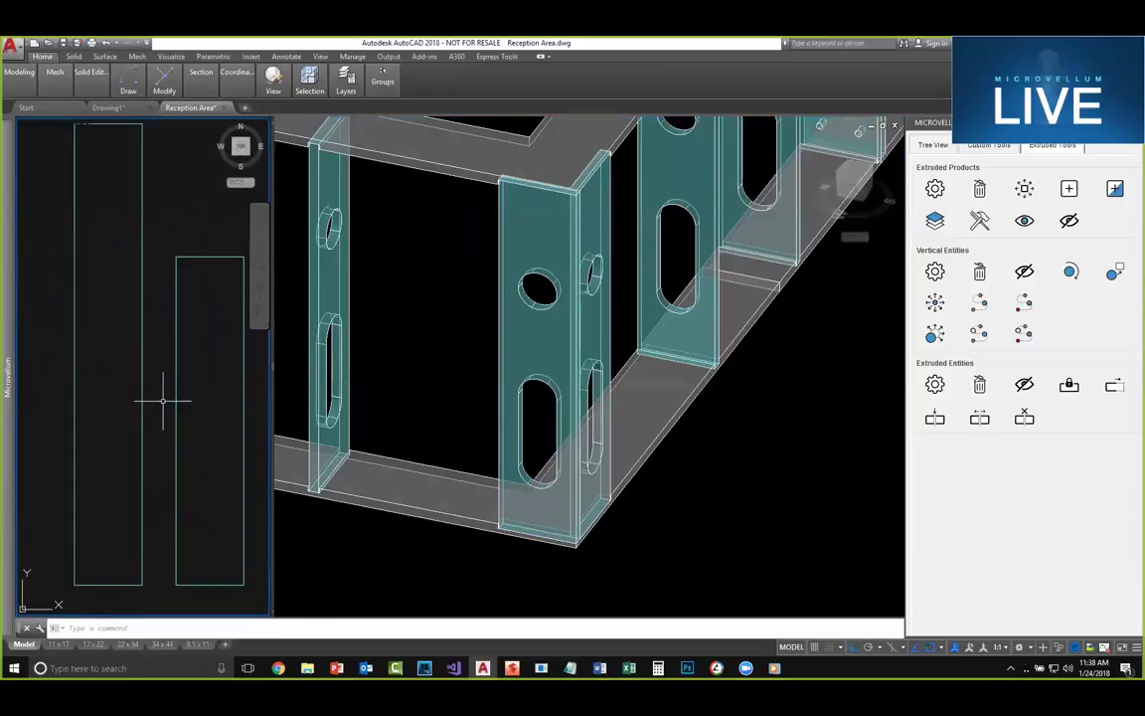
left_click(447, 402)
scroll(448, 402, "down", 5)
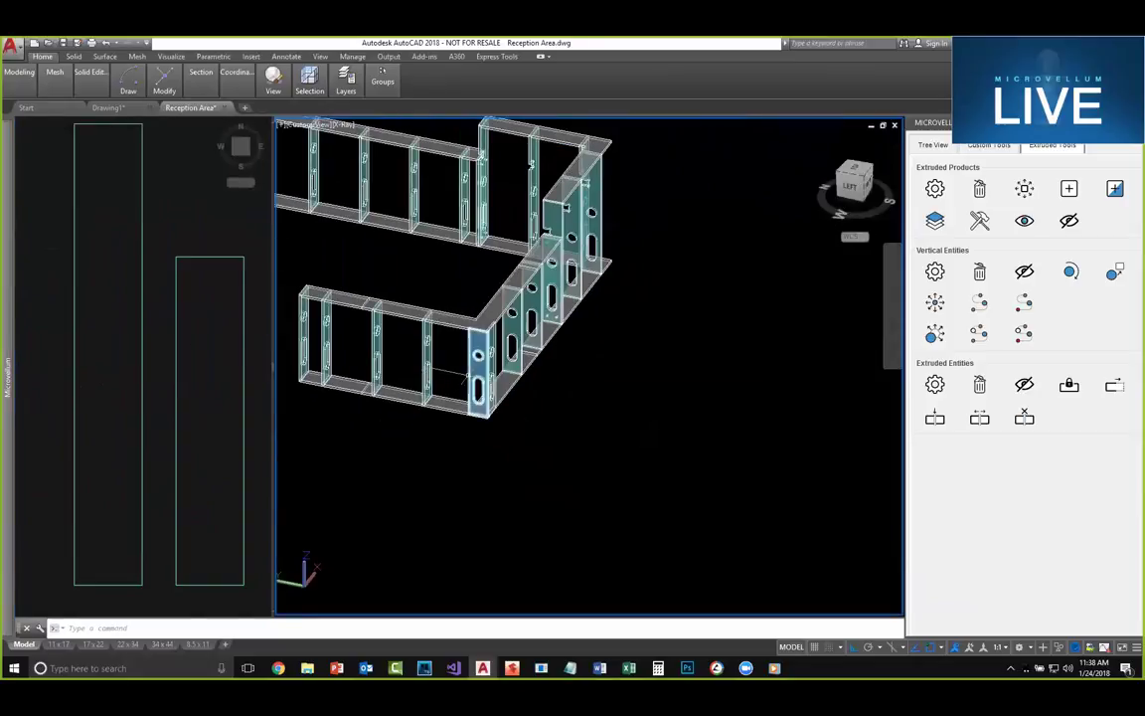
scroll(448, 402, "up", 4)
scroll(448, 401, "up", 3)
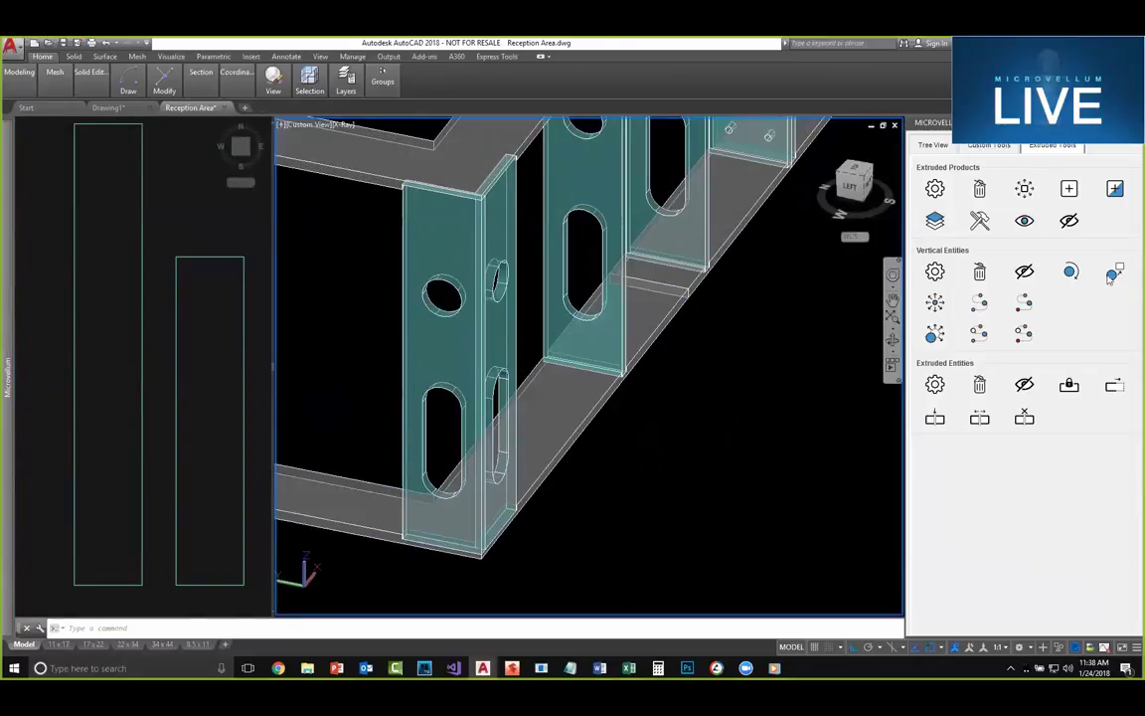
left_click(456, 250)
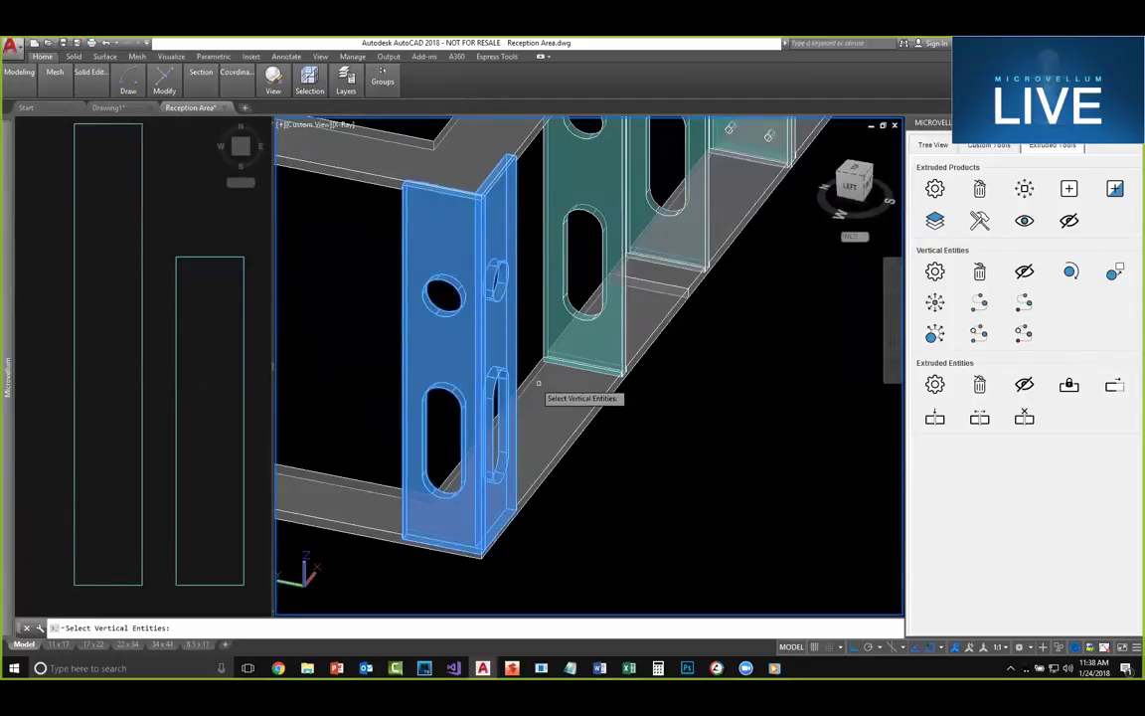
key("Return")
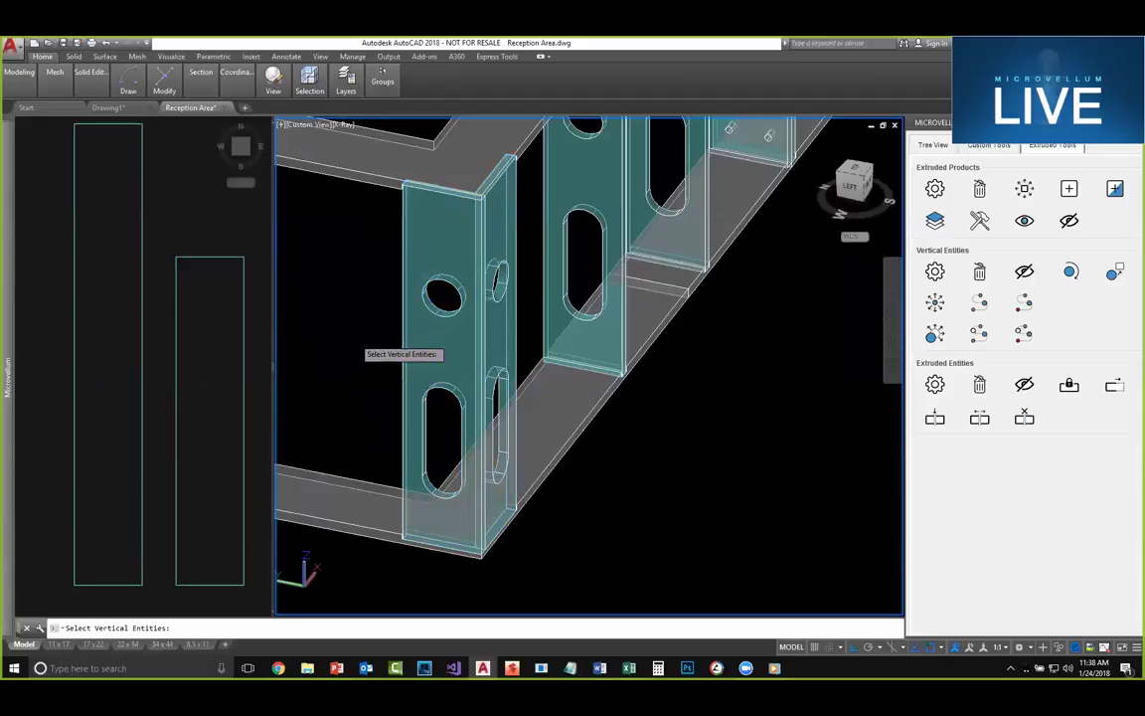
left_click(244, 246)
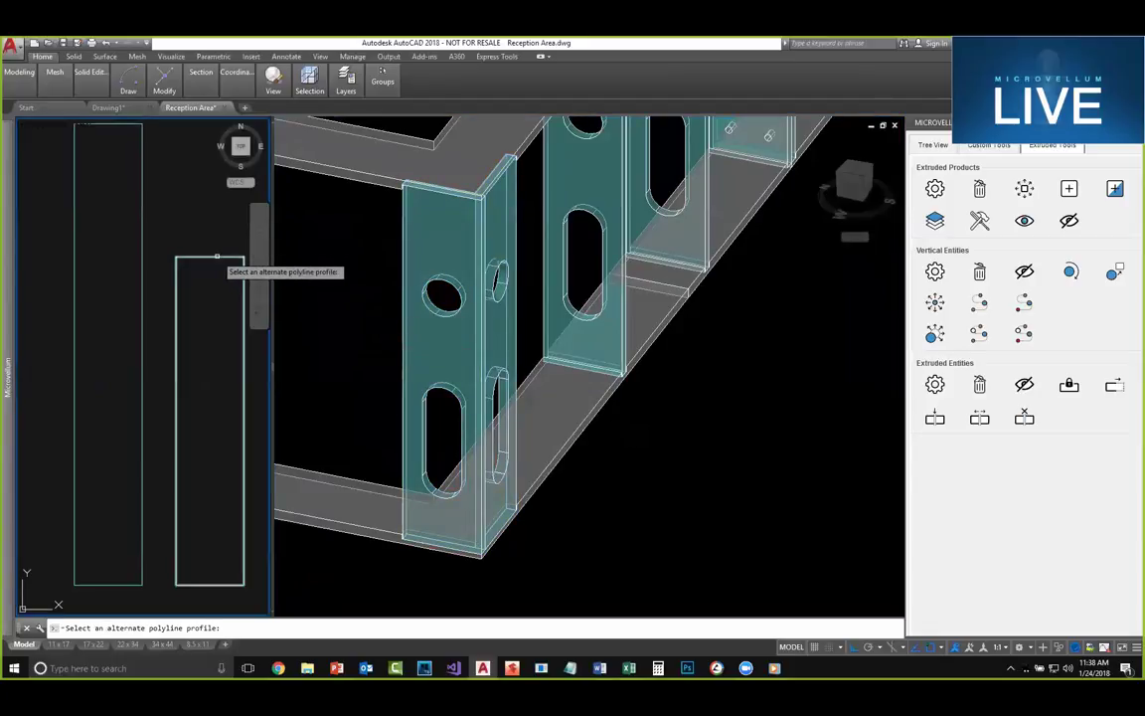
left_click(217, 257)
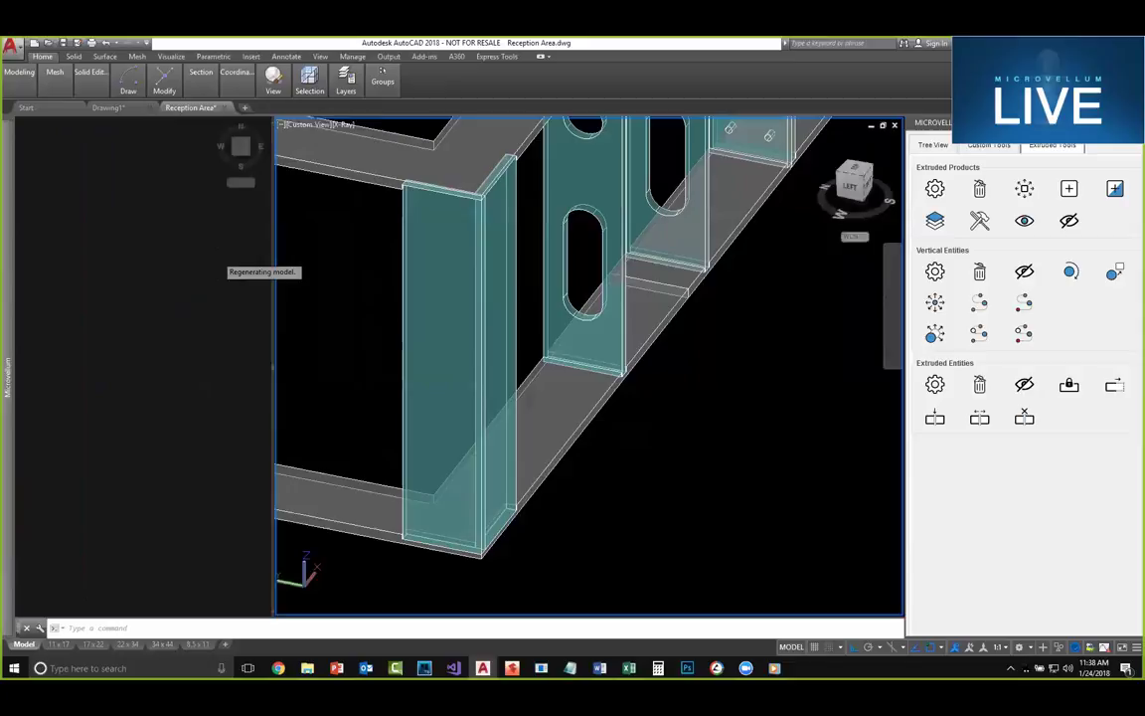
Step: Rotate the first notched vertical beside the next outside corner of the frame by -90 degrees
left_click(596, 376)
scroll(588, 402, "down", 3)
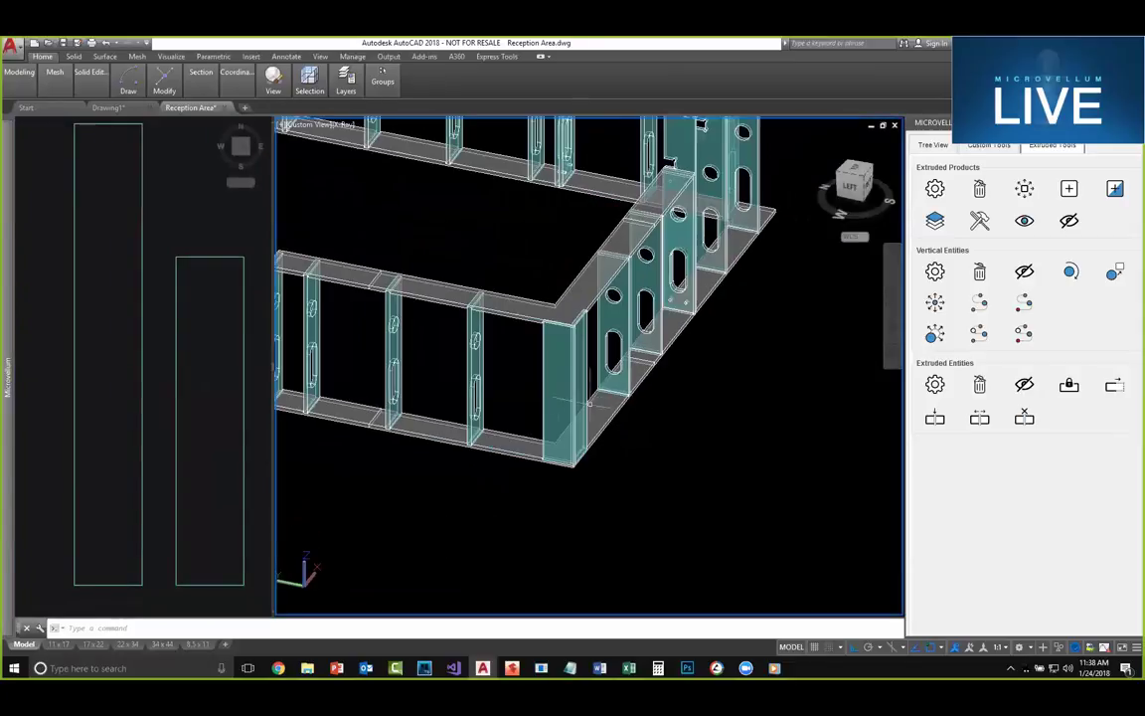
middle_click_drag(683, 431, 626, 430)
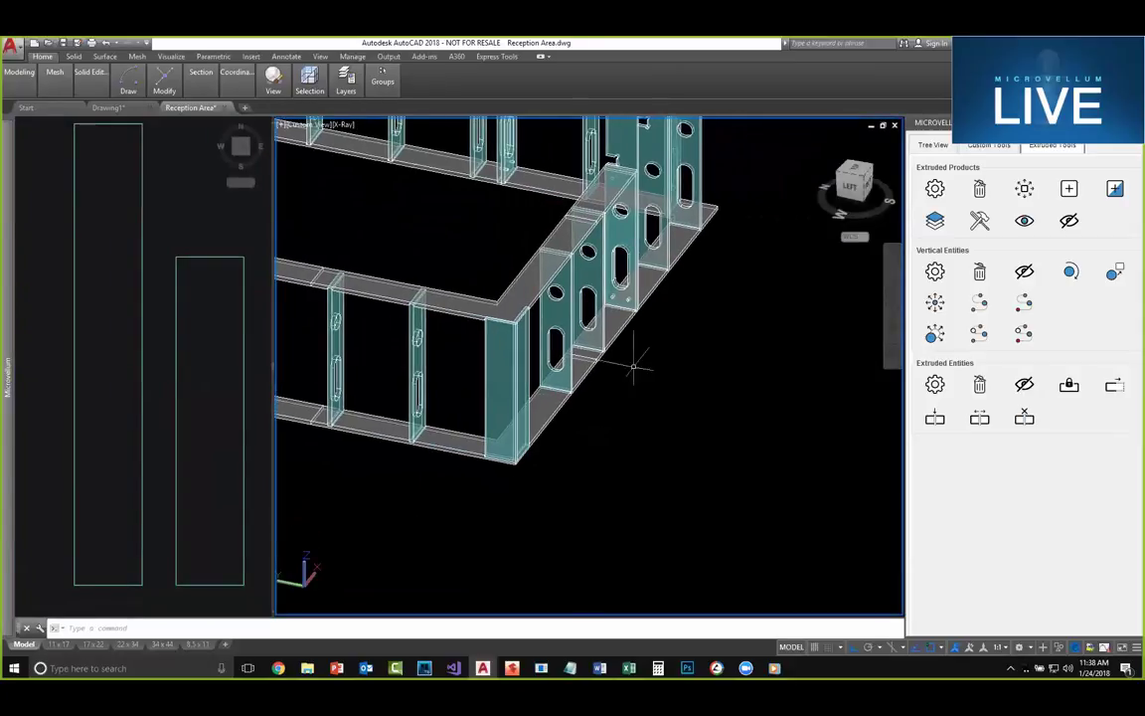
middle_click_drag(663, 344, 611, 384)
scroll(695, 319, "down", 2)
middle_click_drag(716, 300, 545, 356)
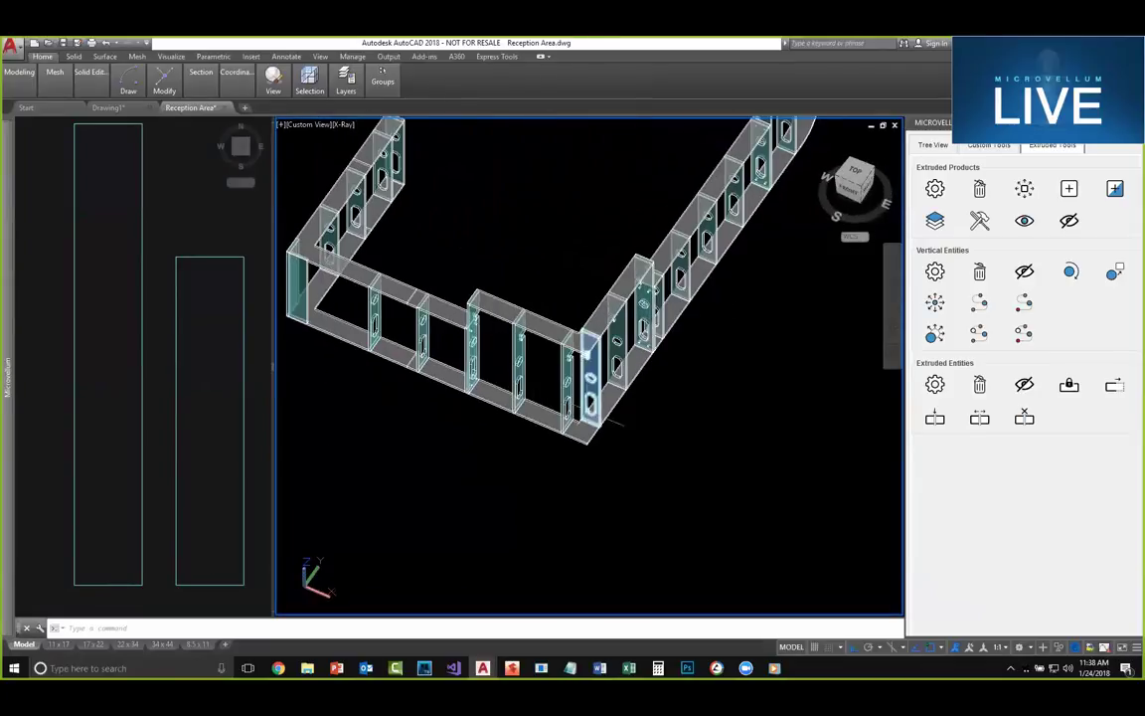
scroll(607, 422, "up", 2)
scroll(602, 443, "up", 4)
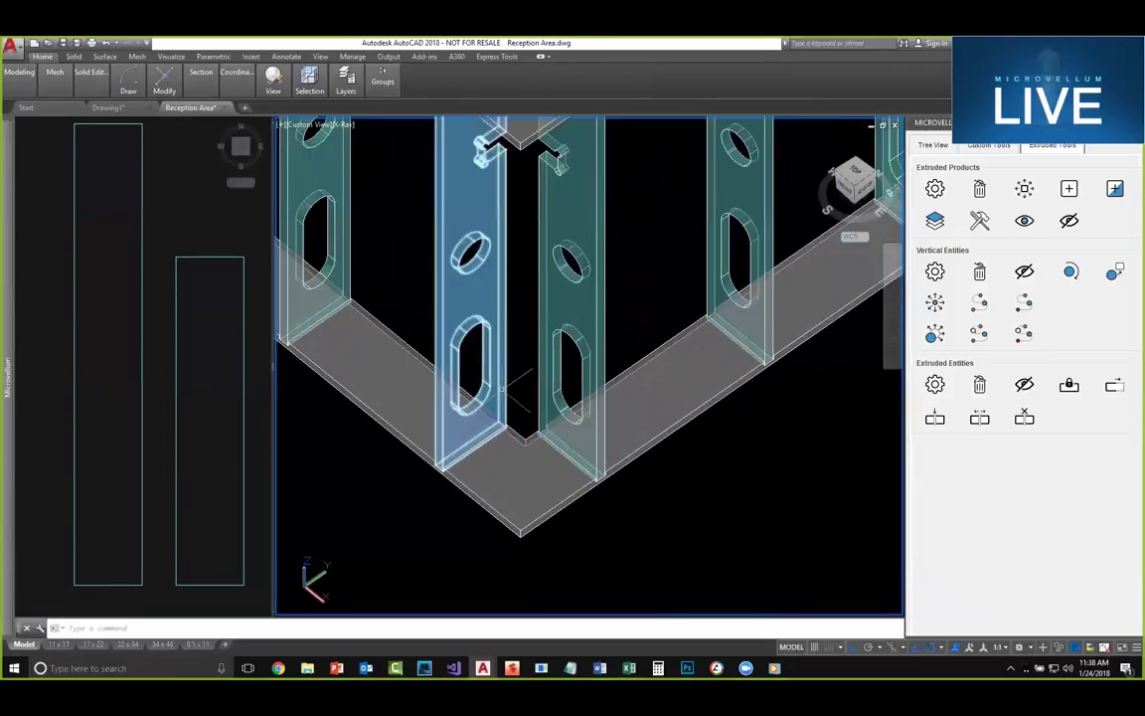
left_click(1071, 271)
left_click(549, 319)
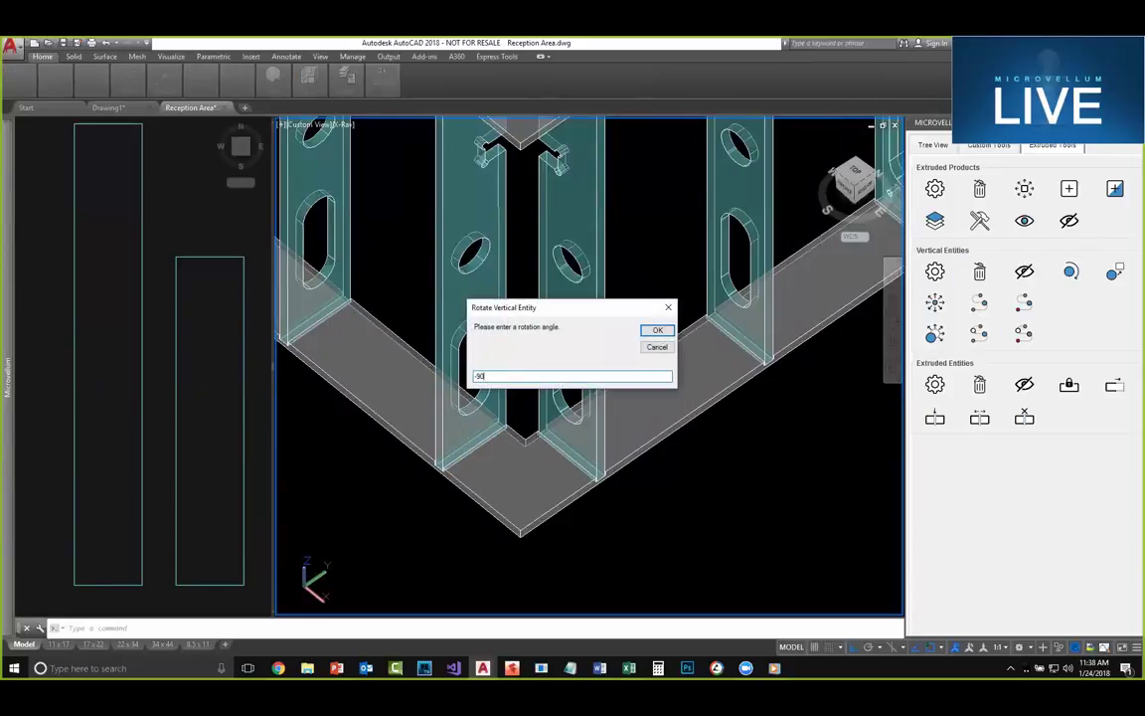
type("-90")
left_click(658, 332)
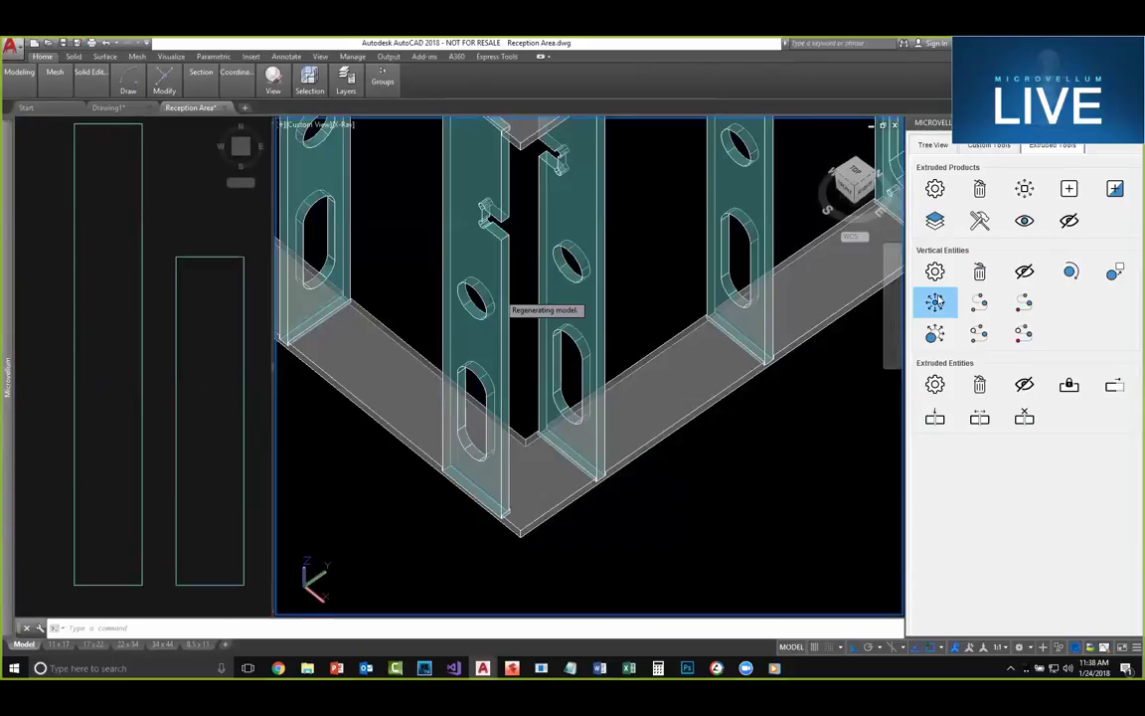
Step: Move the rotated notched vertical from its bottom outer corner onto the base plate's outside corner
left_click(934, 302)
scroll(512, 427, "up", 3)
scroll(509, 502, "down", 5)
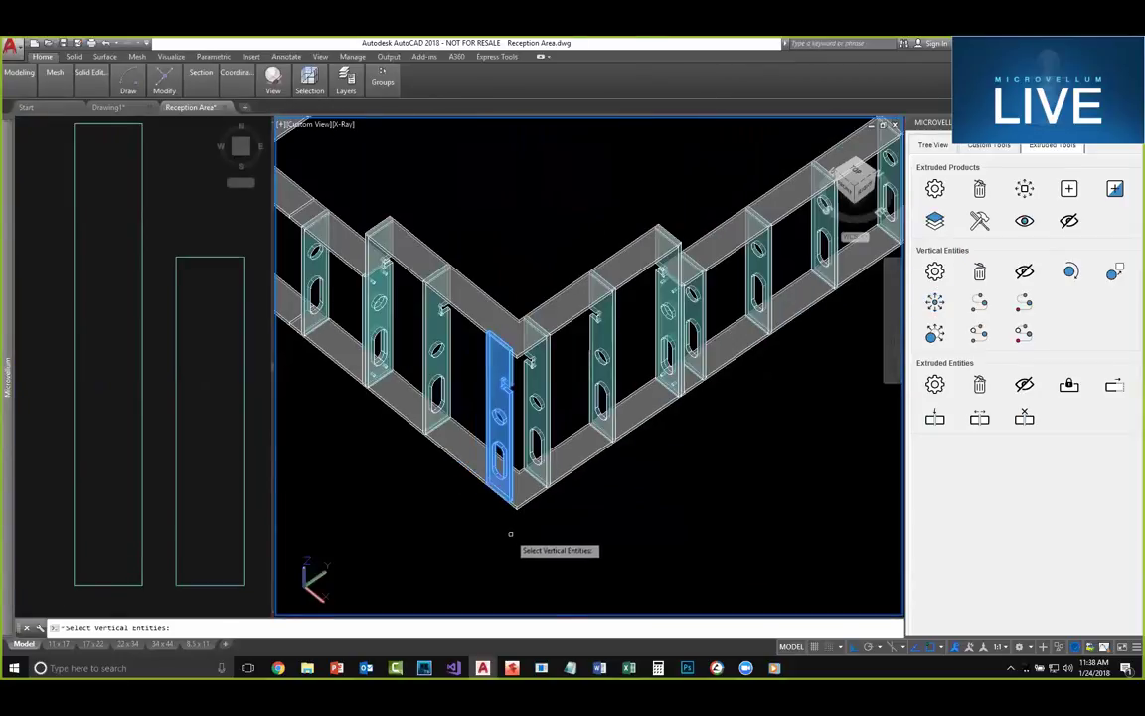
scroll(507, 527, "up", 5)
scroll(492, 508, "down", 2)
scroll(495, 493, "down", 2)
scroll(488, 507, "up", 8)
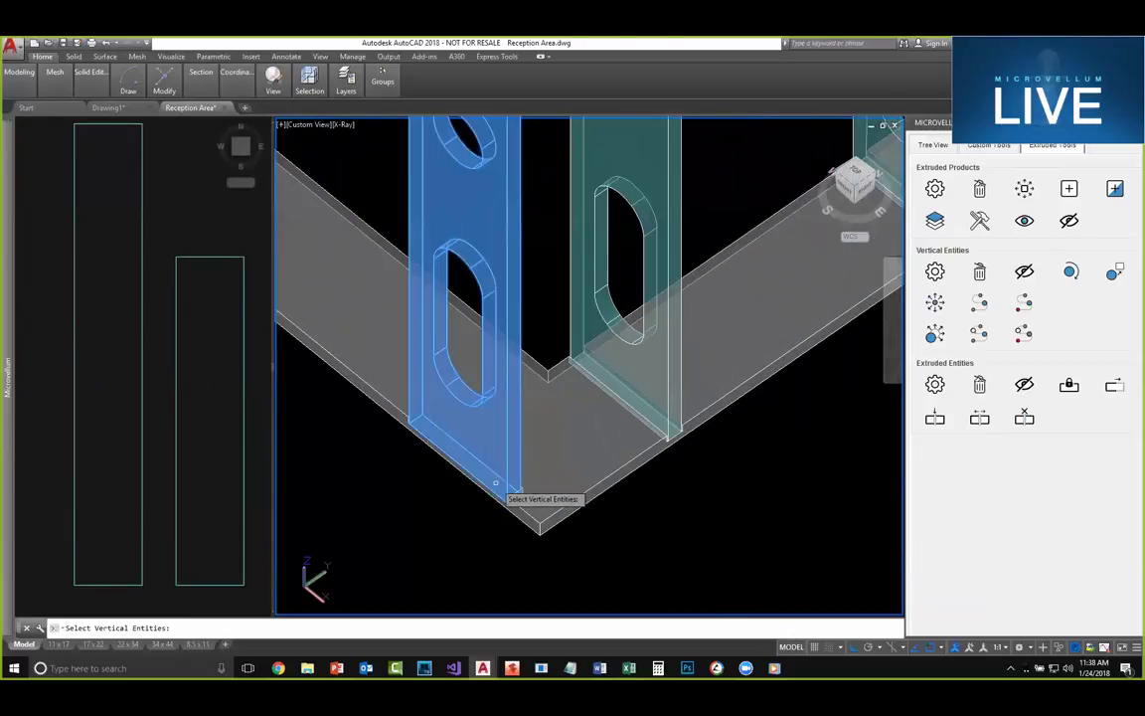
left_click(478, 519)
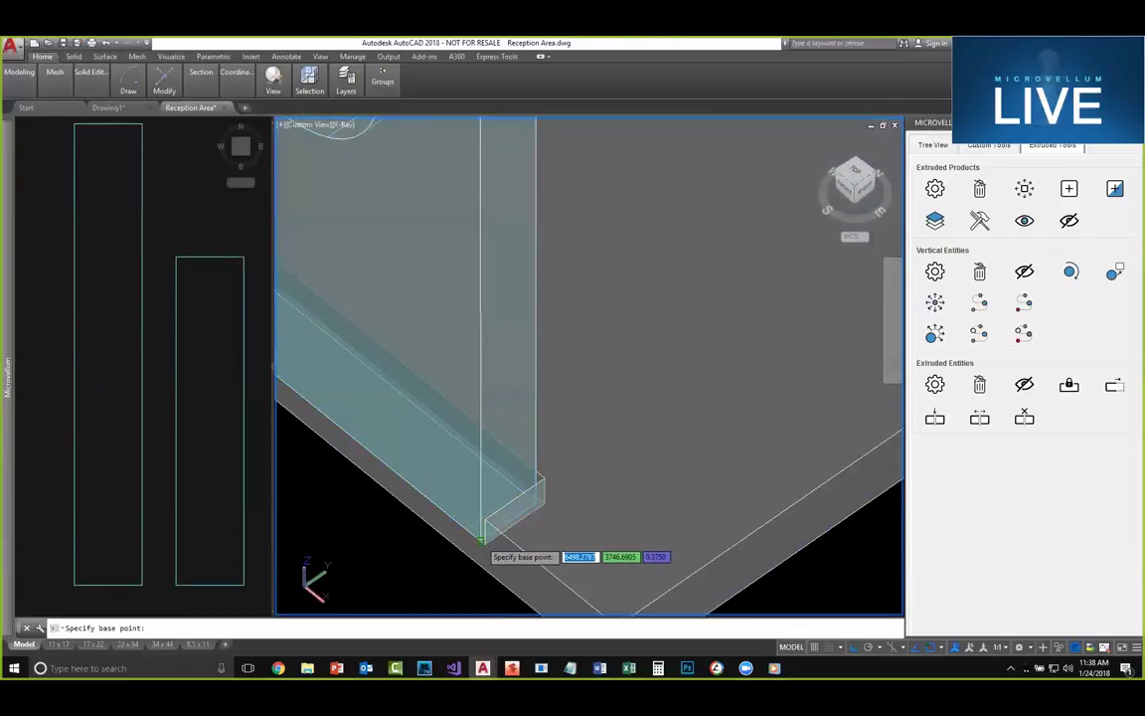
left_click(482, 540)
scroll(492, 549, "down", 3)
scroll(503, 567, "up", 3)
left_click(491, 579)
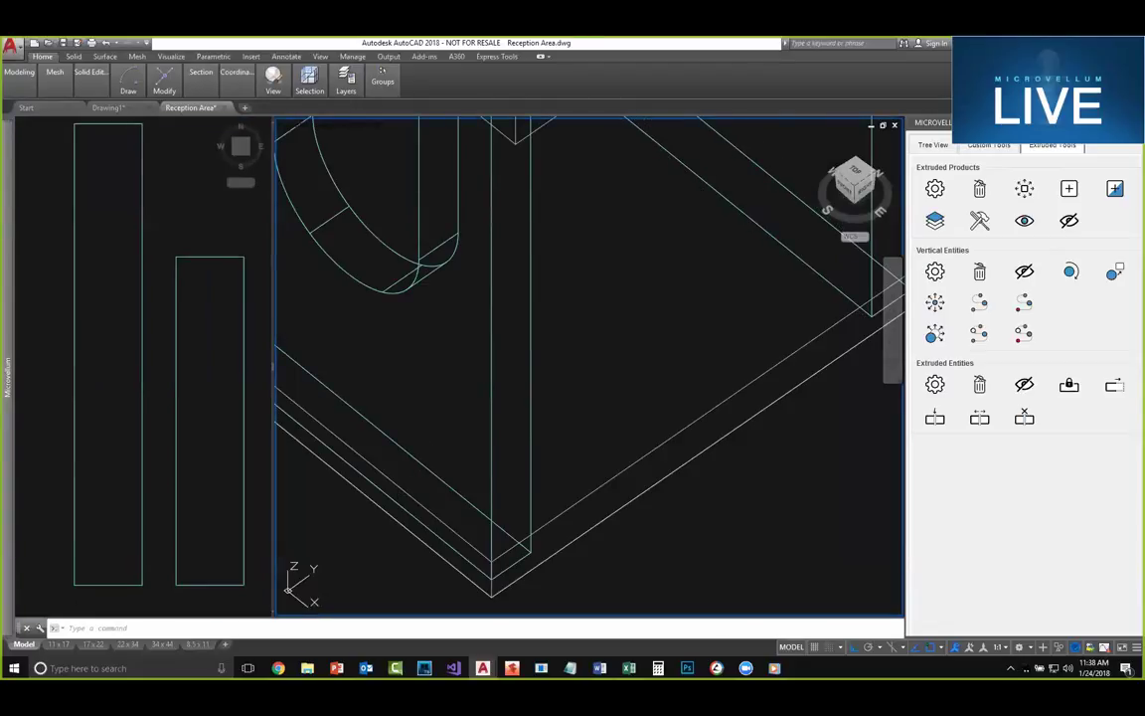
Step: Rotate the notched vertical on the other side of the outside corner by -90 degrees
scroll(786, 358, "down", 2)
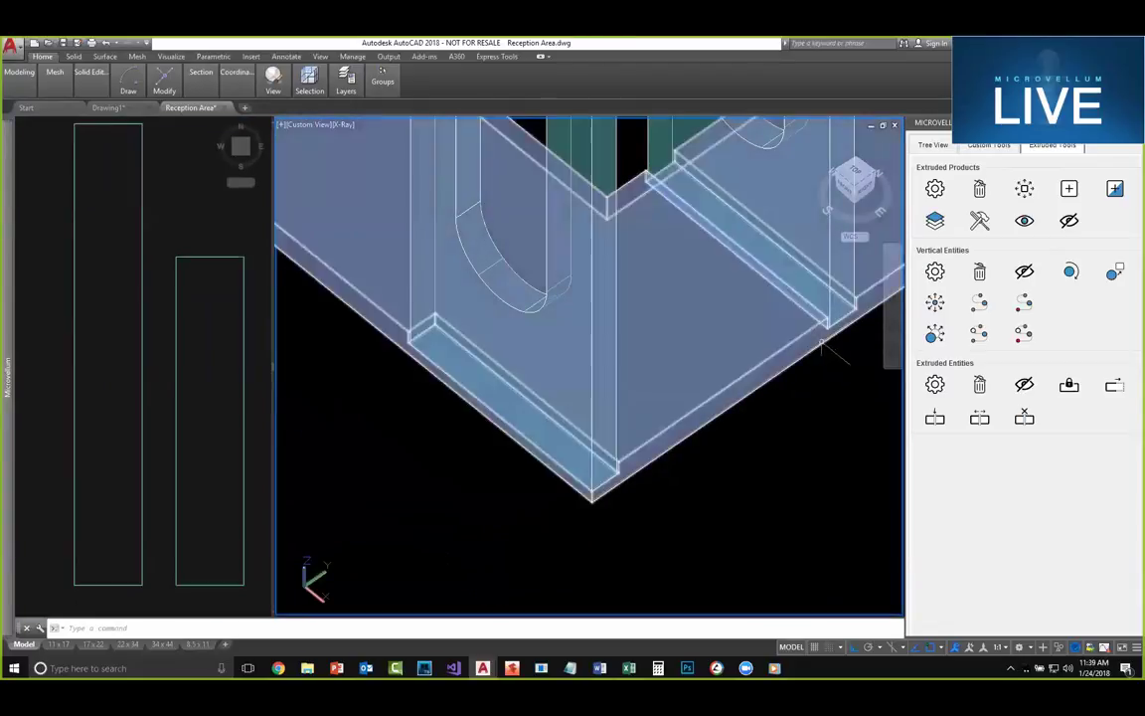
scroll(821, 343, "up", 2)
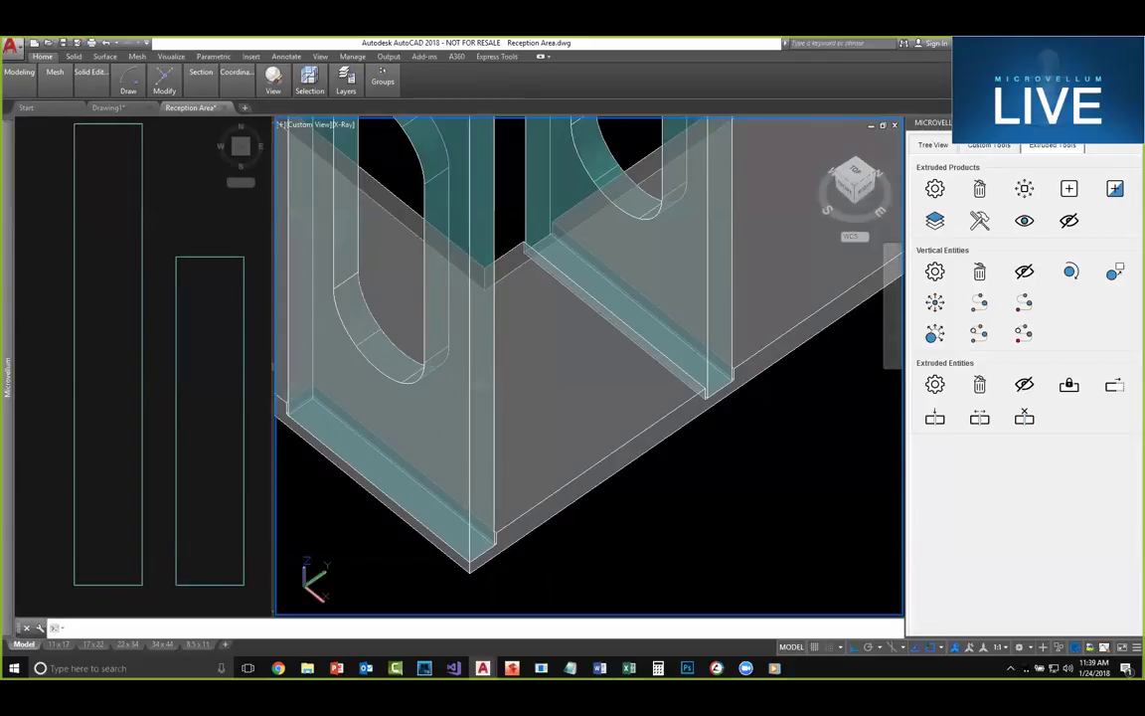
scroll(826, 338, "down", 2)
middle_click_drag(778, 374, 672, 408)
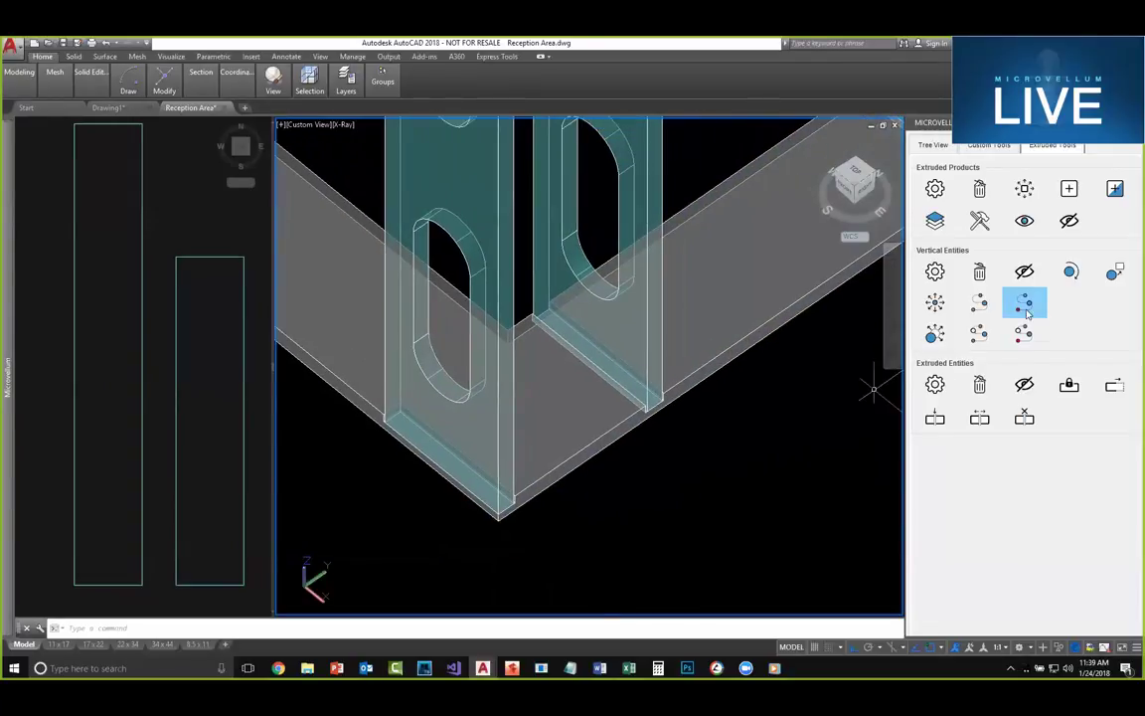
left_click(1071, 271)
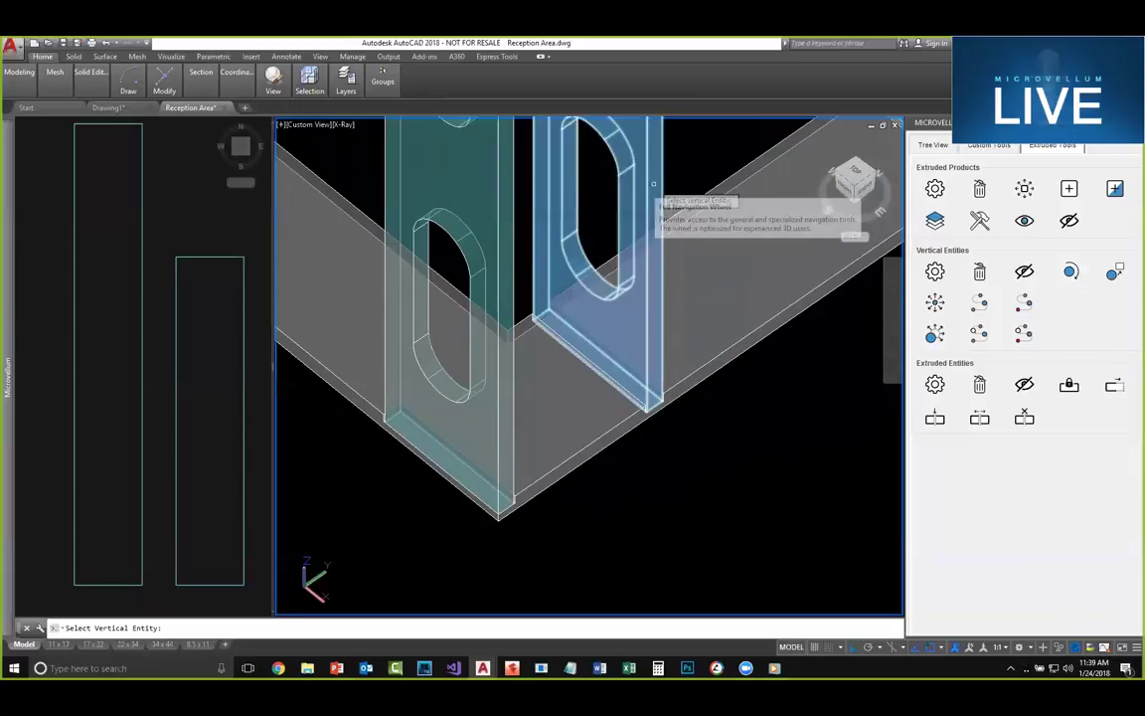
left_click(674, 207)
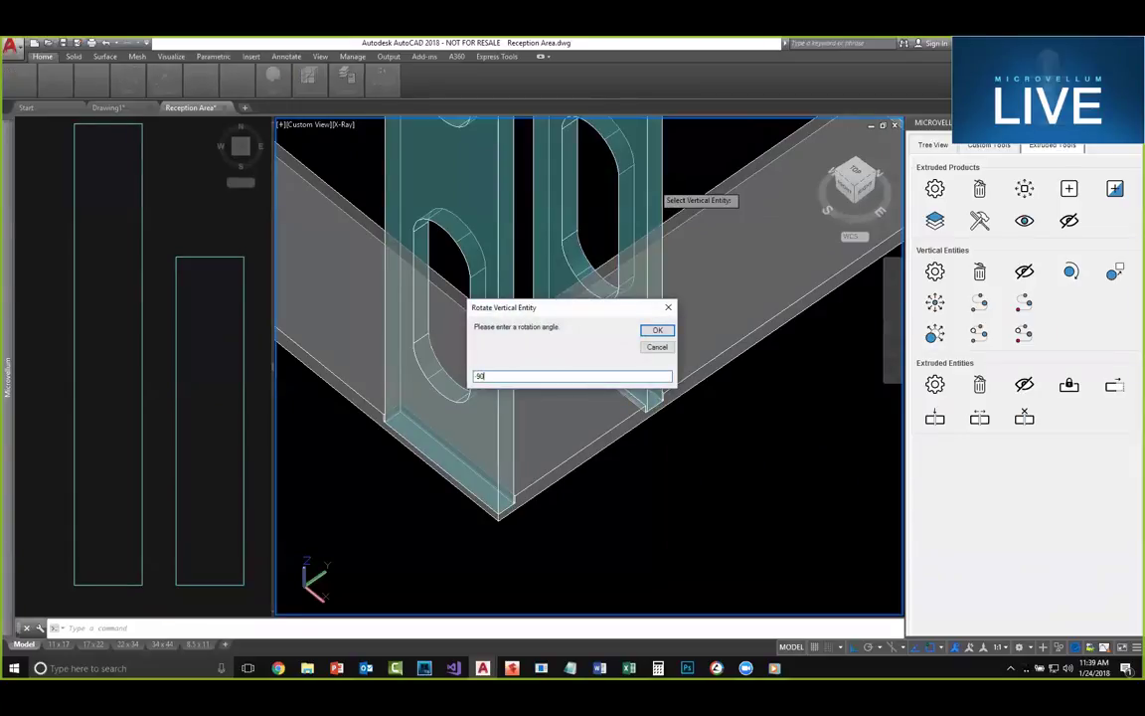
left_click(657, 332)
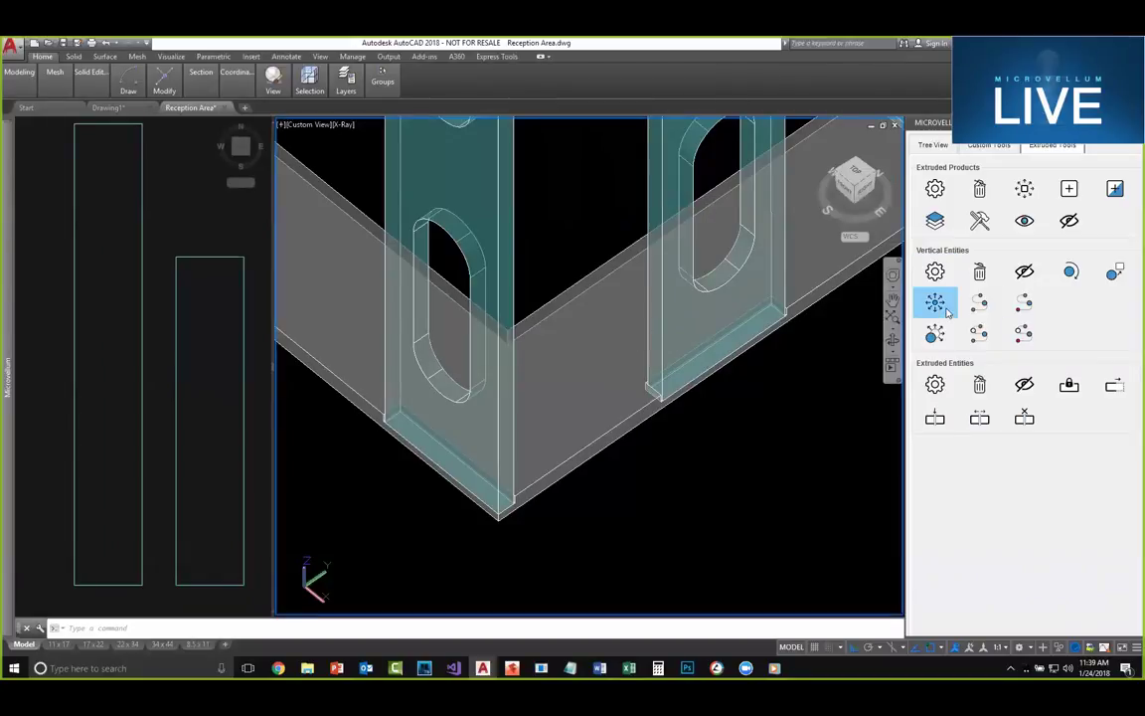
Step: Move the second rotated vertical from its bottom outer corner along the base plate until it meets the corner vertical's inner edge
left_click(934, 302)
left_click(686, 356)
key("Return")
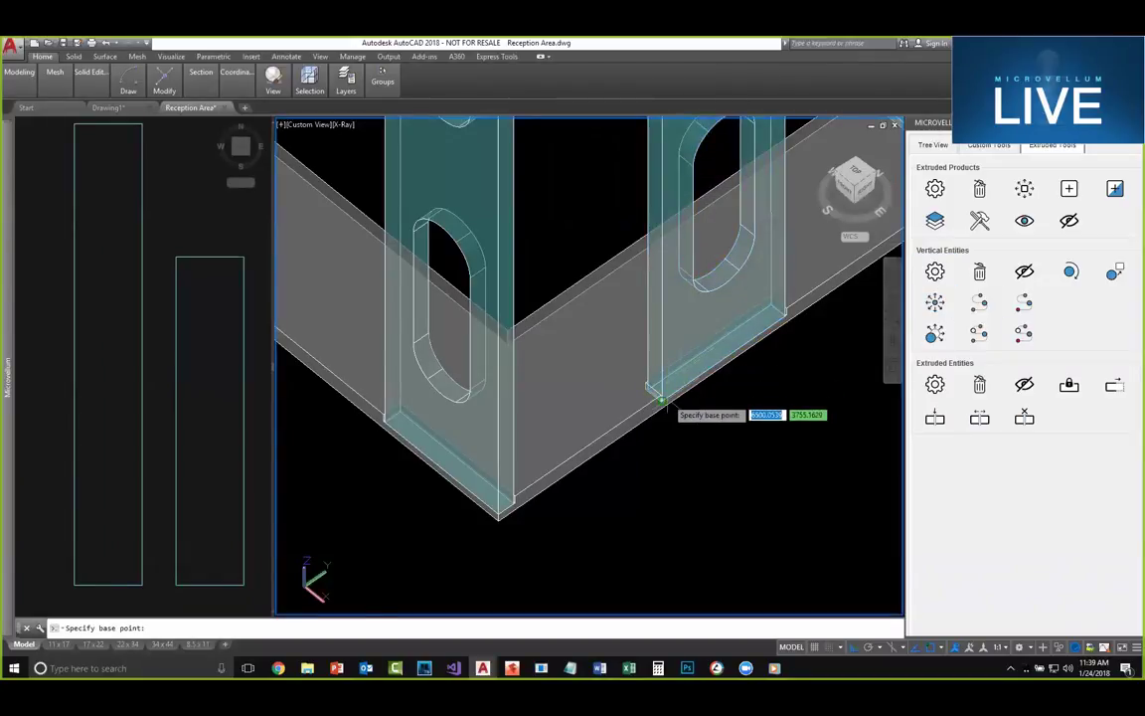
scroll(646, 403, "up", 4)
left_click(646, 405)
scroll(636, 405, "down", 3)
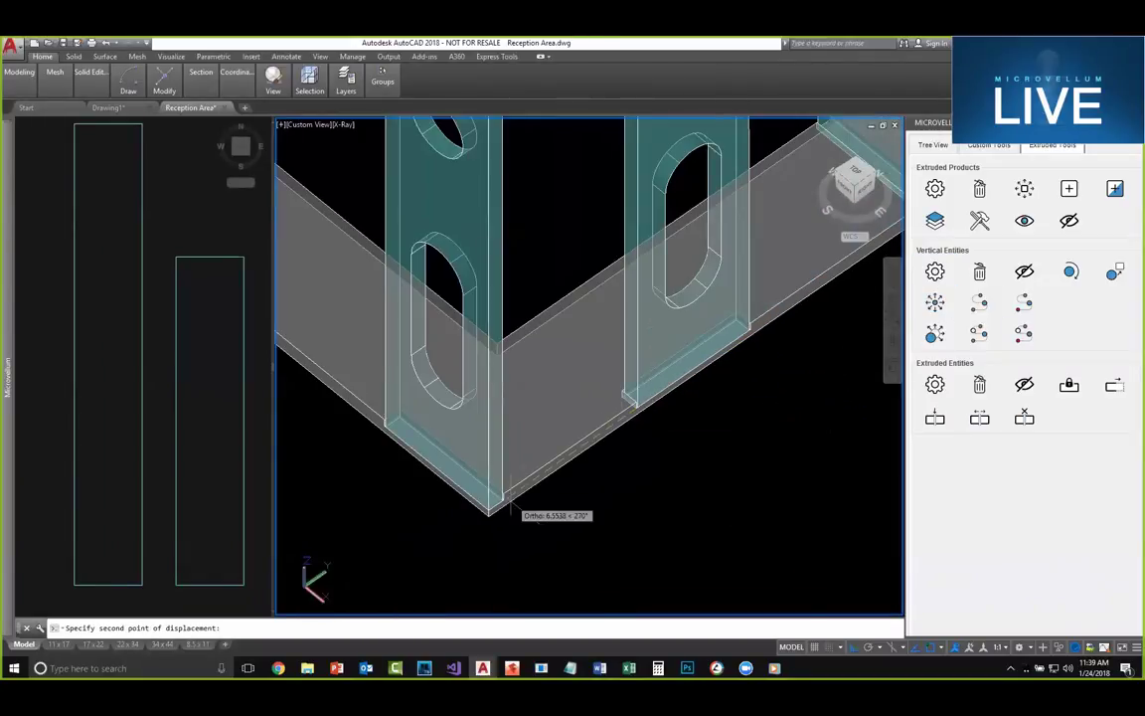
scroll(492, 506, "up", 2)
scroll(479, 499, "up", 3)
left_click(480, 498)
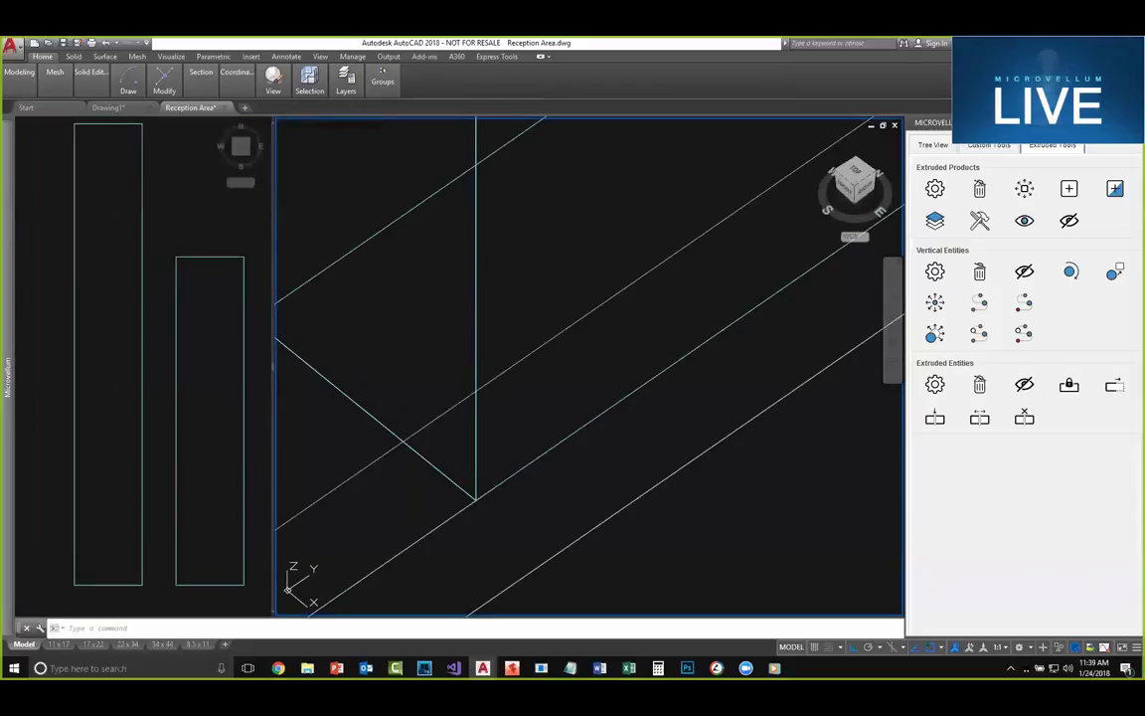
scroll(611, 389, "down", 5)
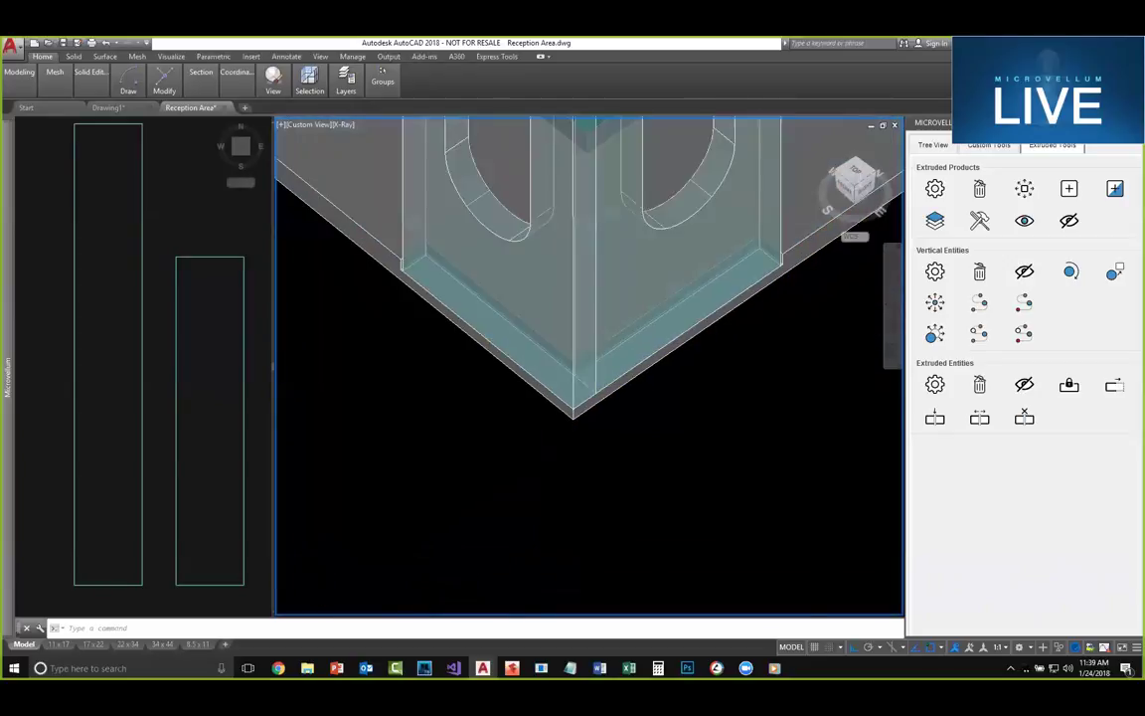
Step: Assign the taller plain rectangle as the alternate polyline profile of the two notched verticals forming this corner
scroll(587, 307, "down", 5)
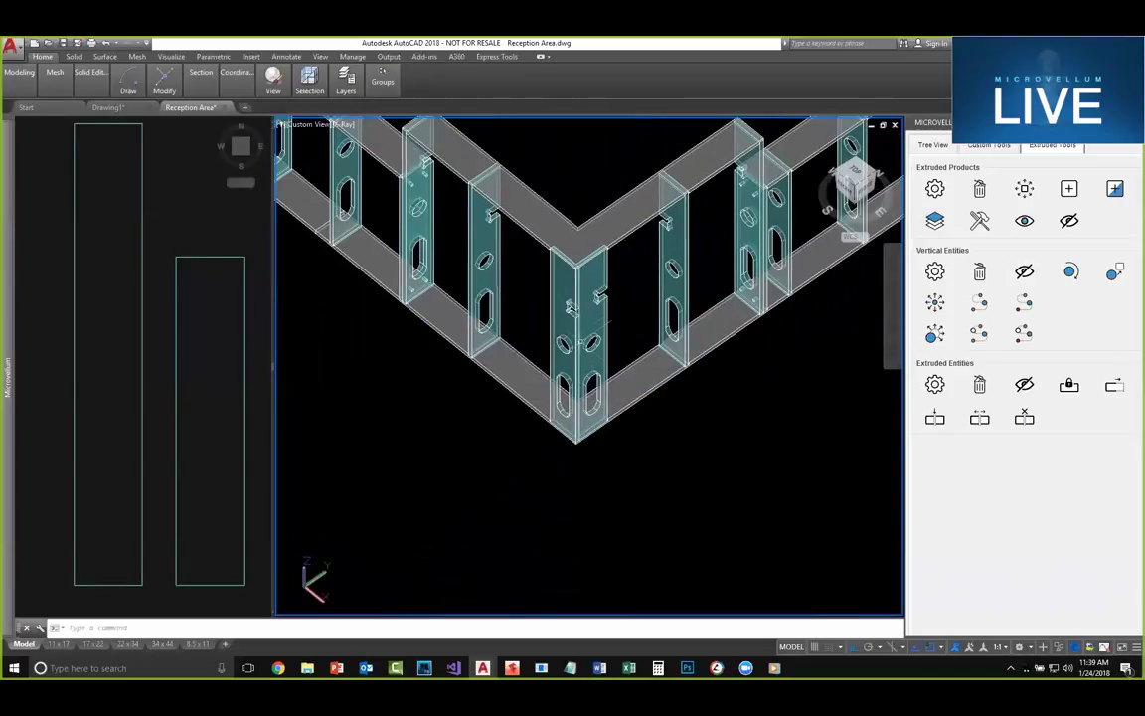
middle_click_drag(712, 376, 543, 346)
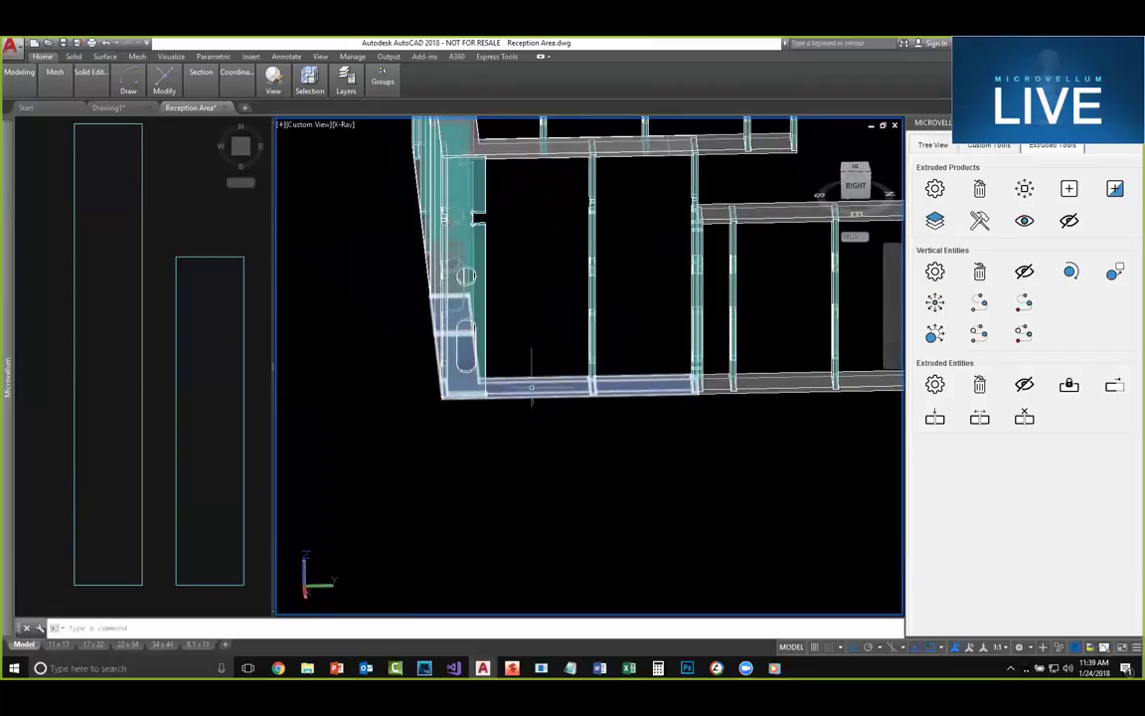
scroll(532, 388, "up", 3)
scroll(449, 402, "down", 4)
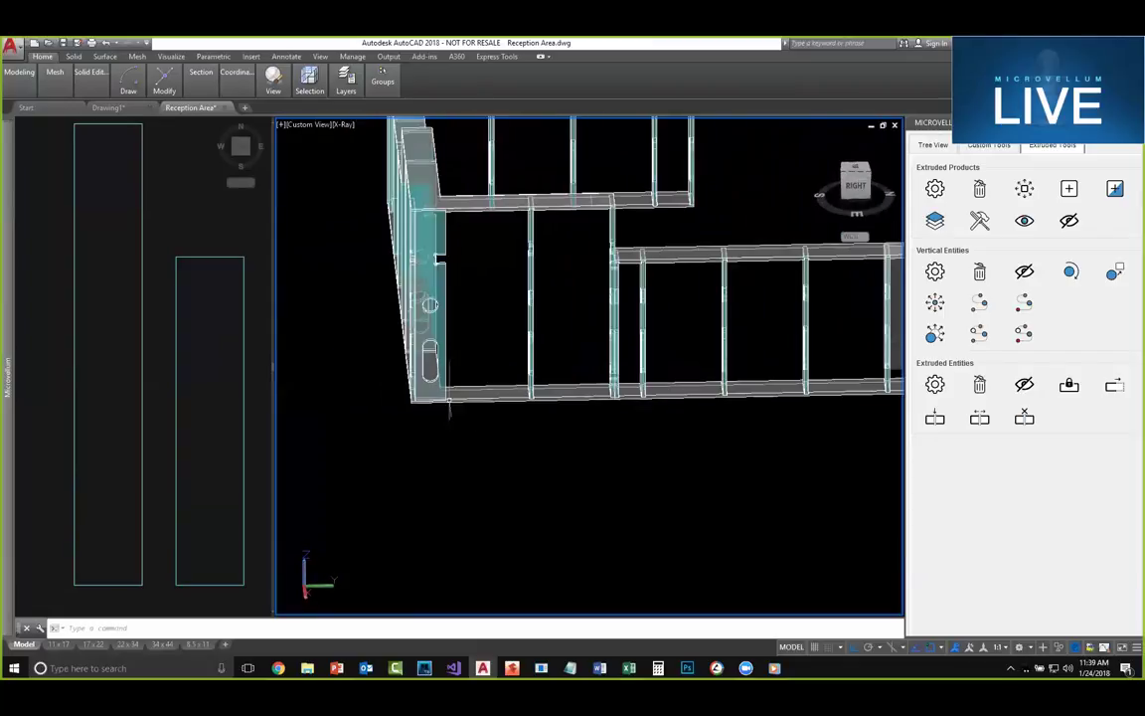
middle_click_drag(381, 402, 596, 388, "shift")
scroll(741, 381, "up", 4)
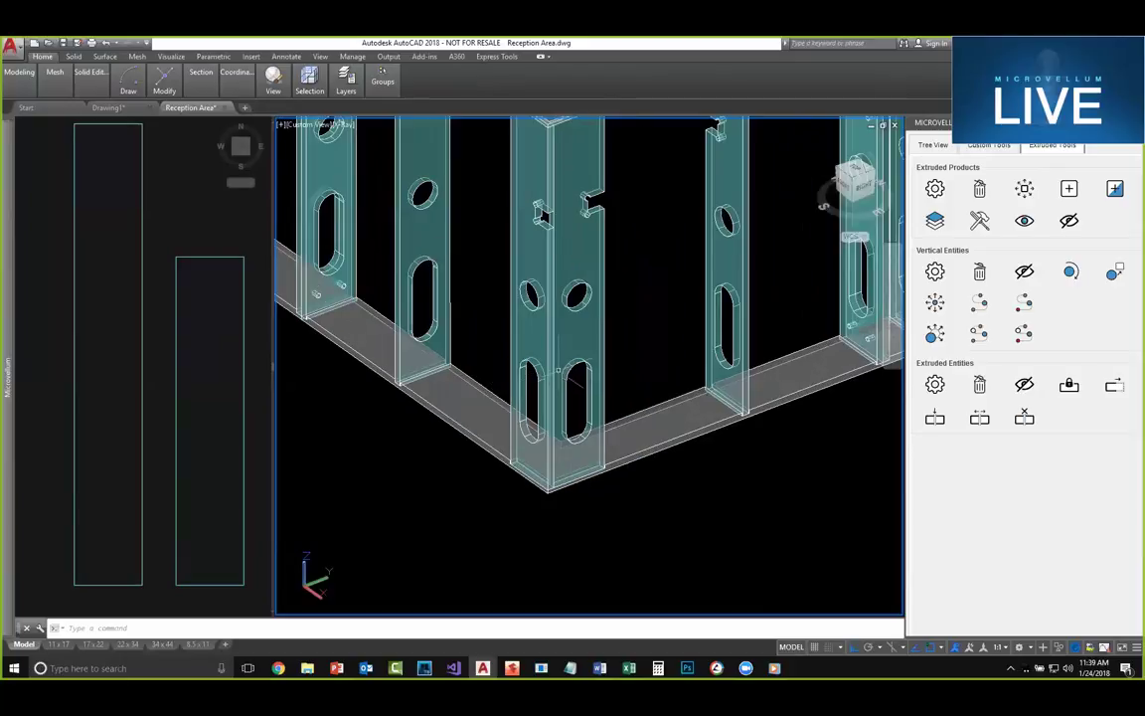
left_click(1072, 273)
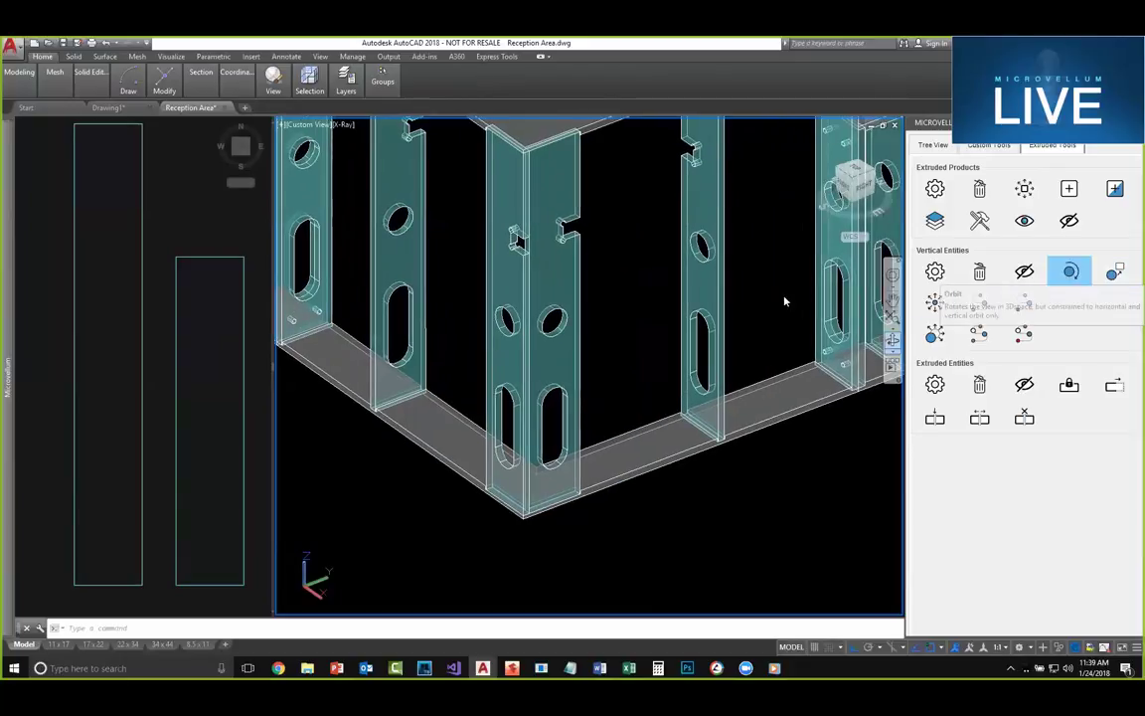
left_click(575, 281)
left_click(491, 285)
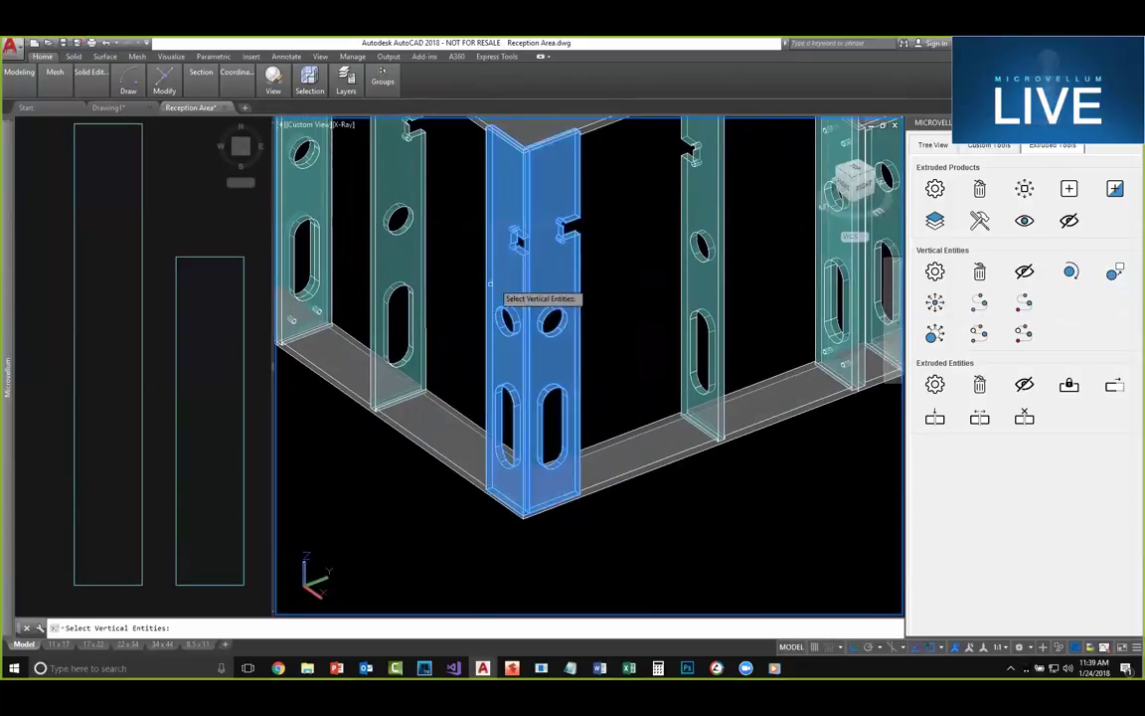
key("Return")
left_click(149, 217)
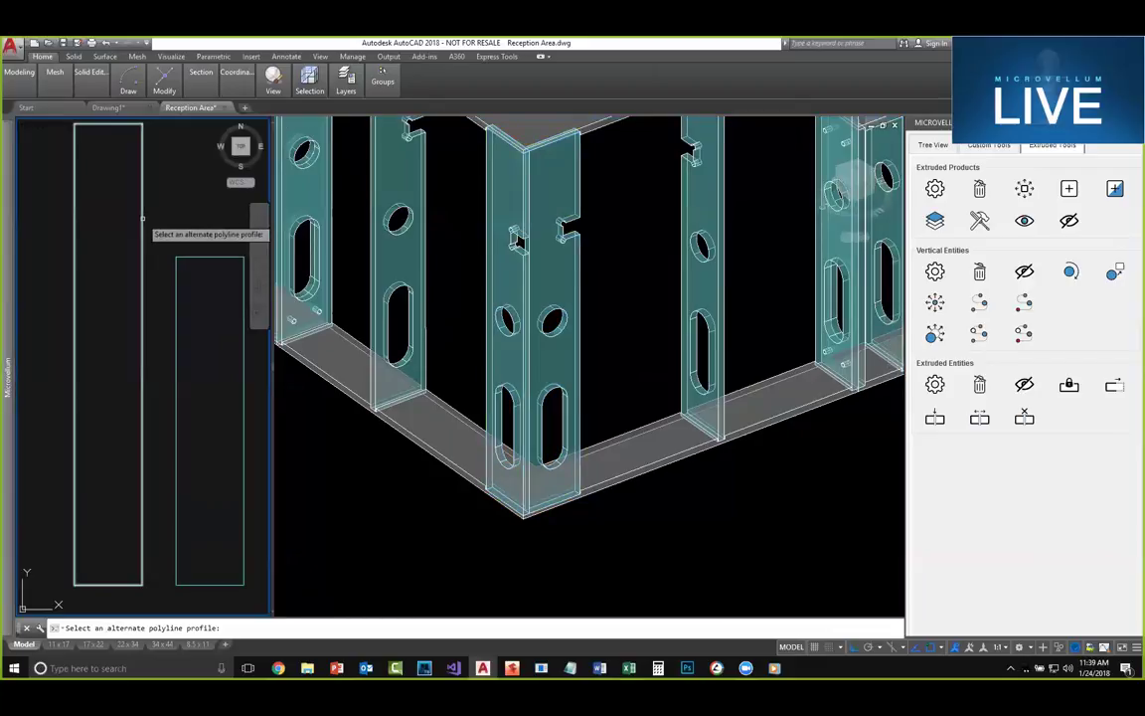
left_click(142, 219)
key("Return")
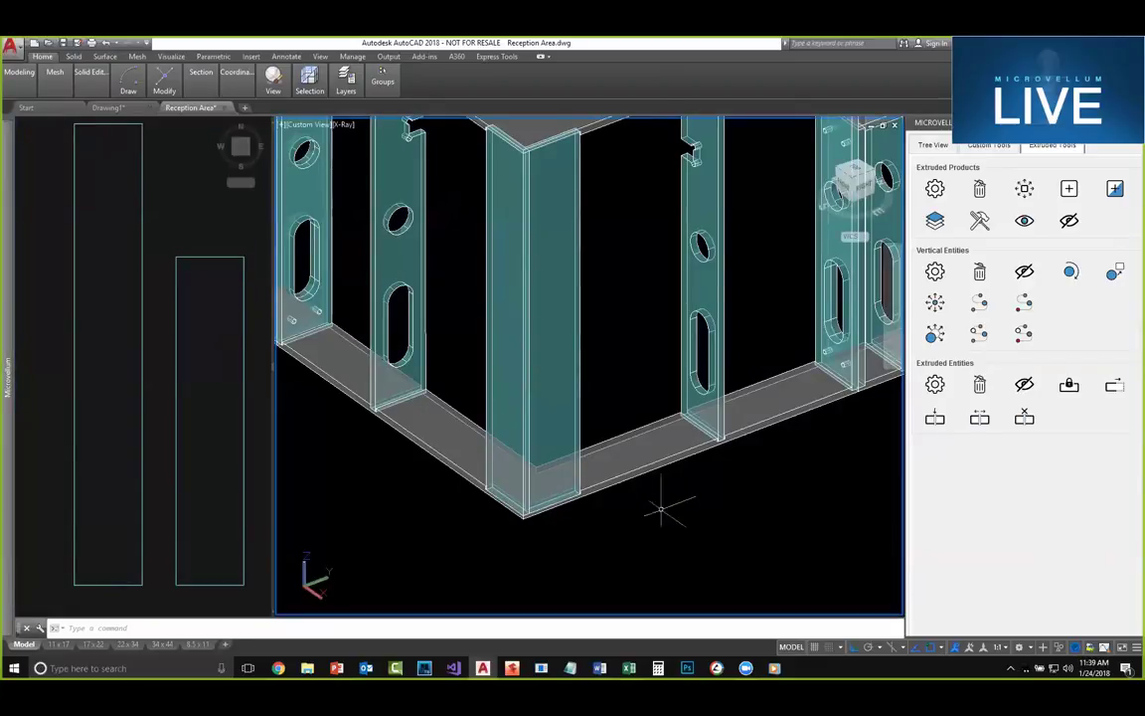
Step: Copy the nearest notched vertical along the base plate, placing the copy just beside the closed corner's plain panel
scroll(661, 509, "down", 5)
middle_click_drag(662, 509, 588, 439, "shift")
scroll(589, 439, "up", 3)
middle_click_drag(543, 473, 515, 445)
middle_click_drag(515, 445, 476, 428, "shift")
scroll(473, 440, "up", 2)
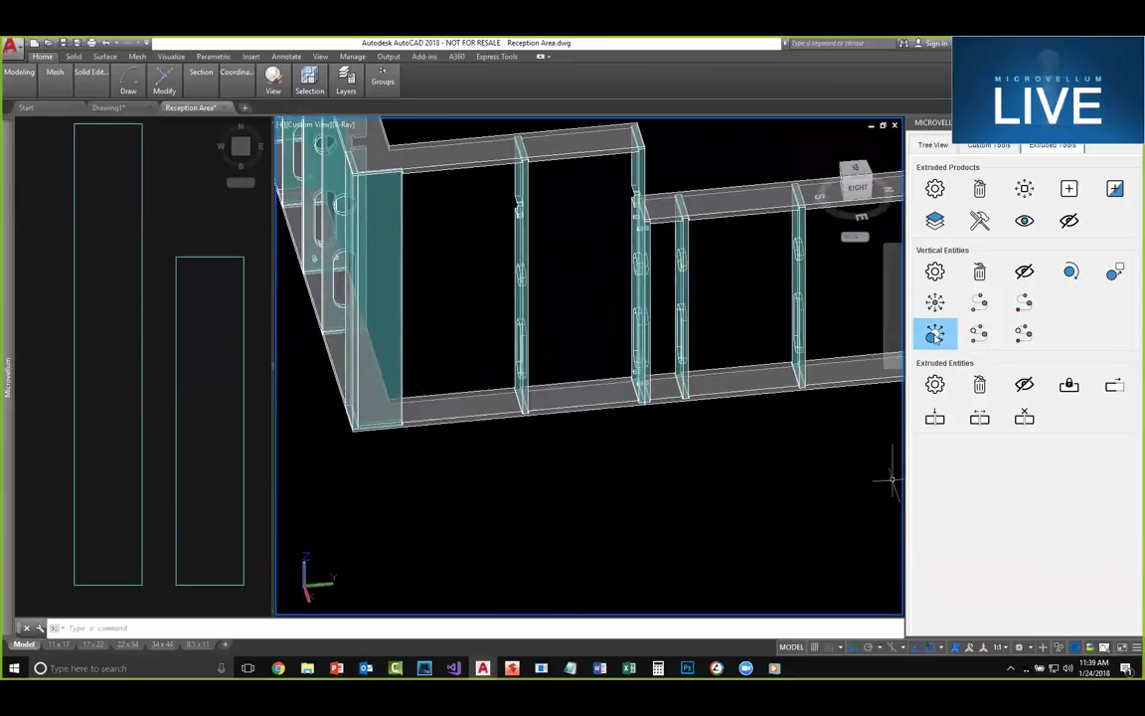
scroll(463, 449, "up", 6)
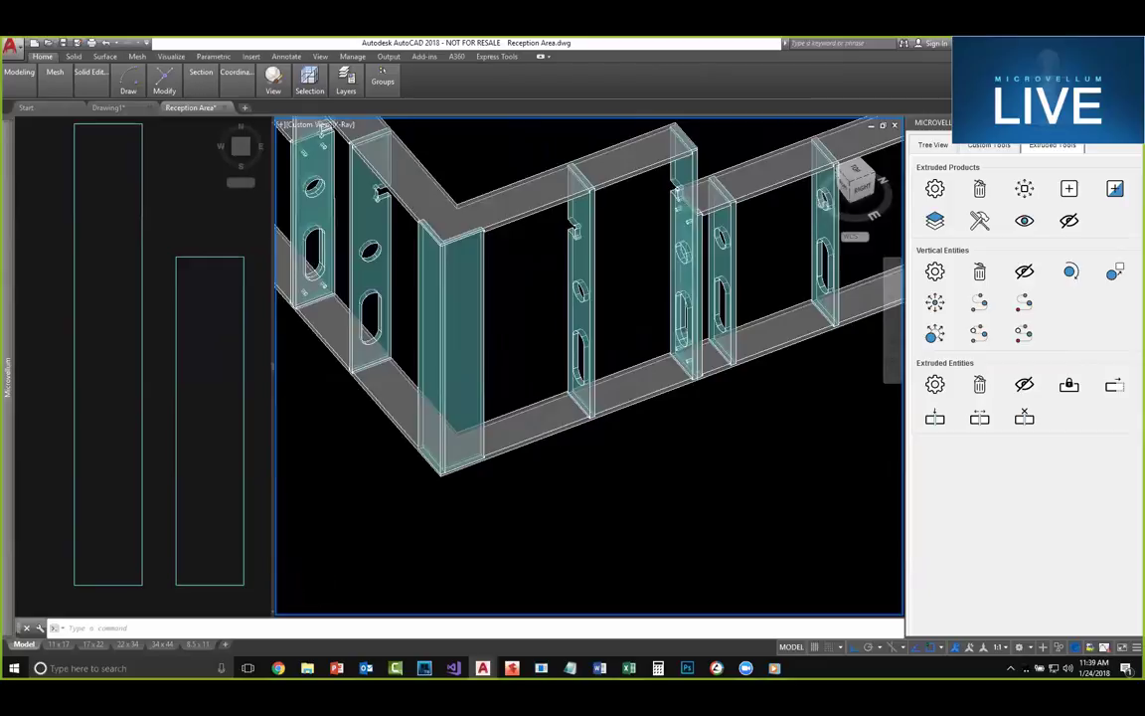
scroll(543, 396, "up", 2)
middle_click_drag(545, 395, 552, 392)
middle_click_drag(413, 401, 535, 446, "shift")
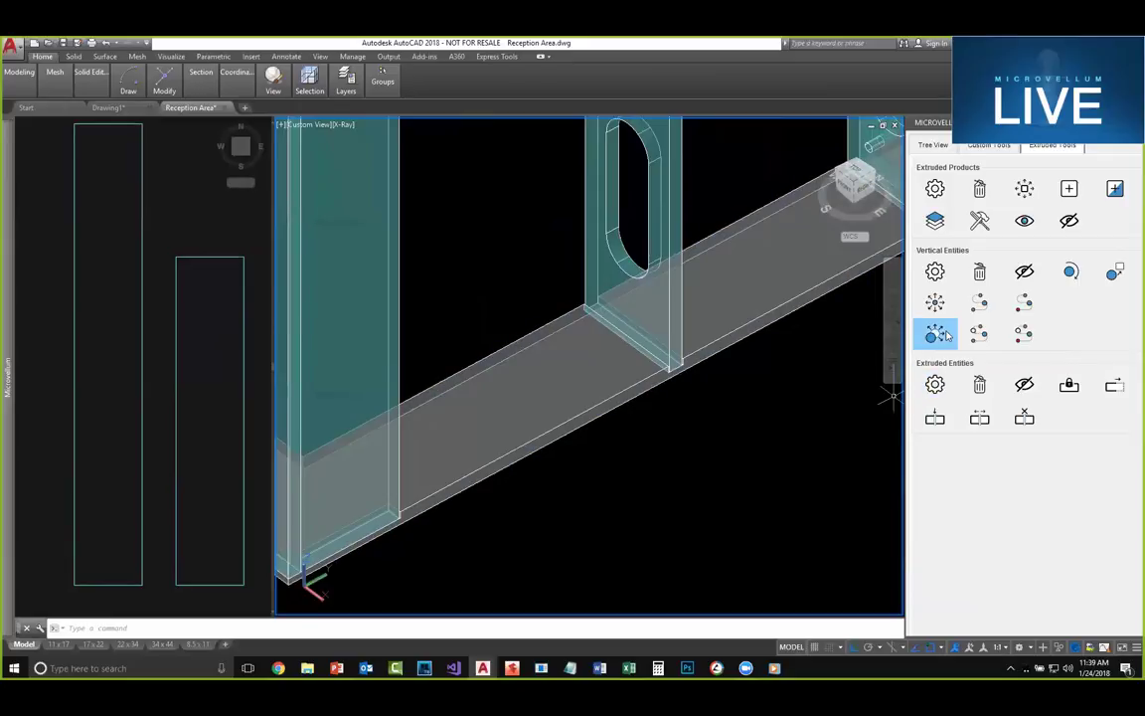
left_click(670, 284)
scroll(669, 373, "up", 5)
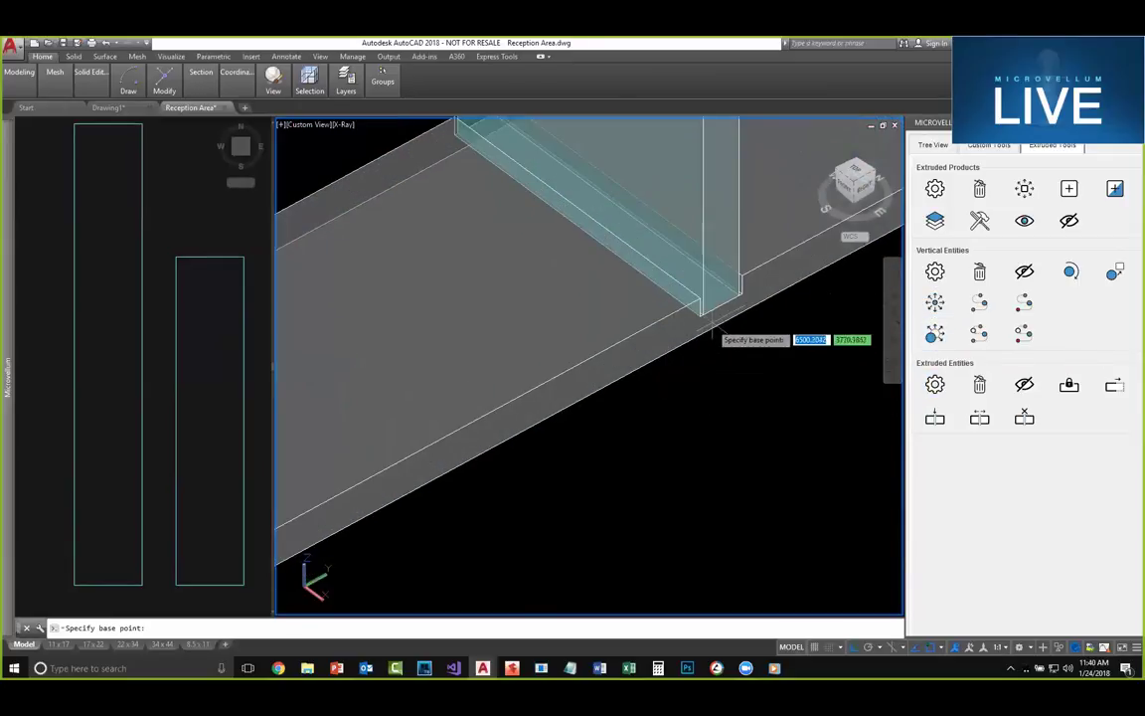
scroll(720, 314, "up", 2)
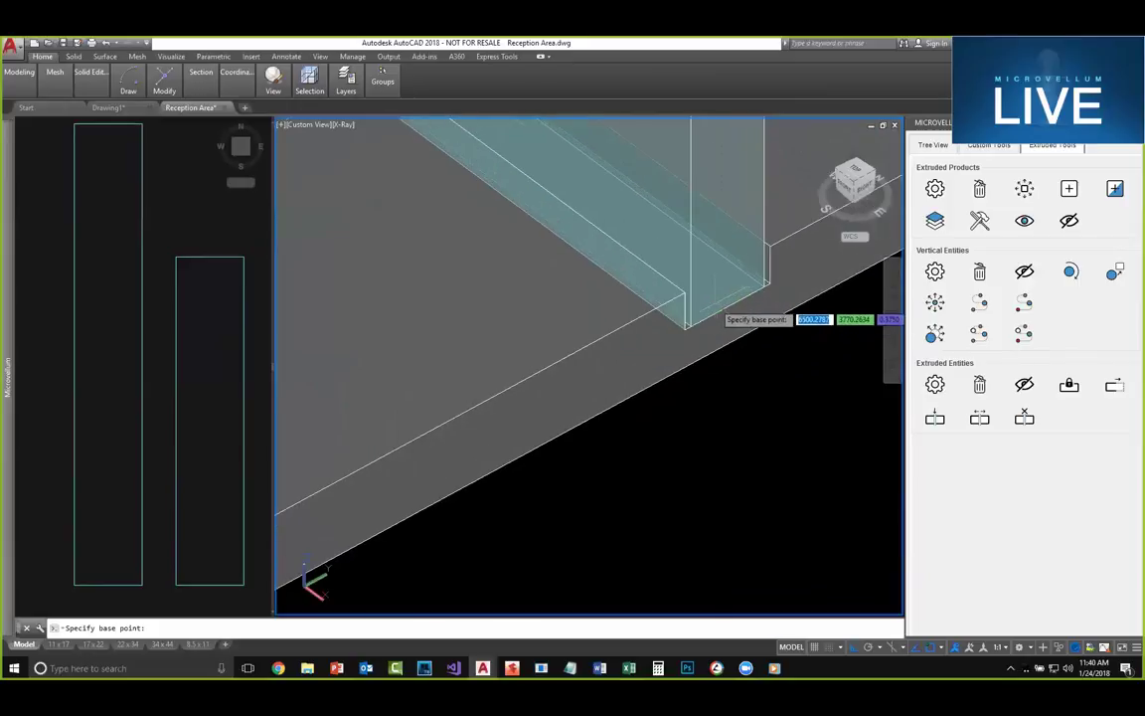
left_click(728, 309)
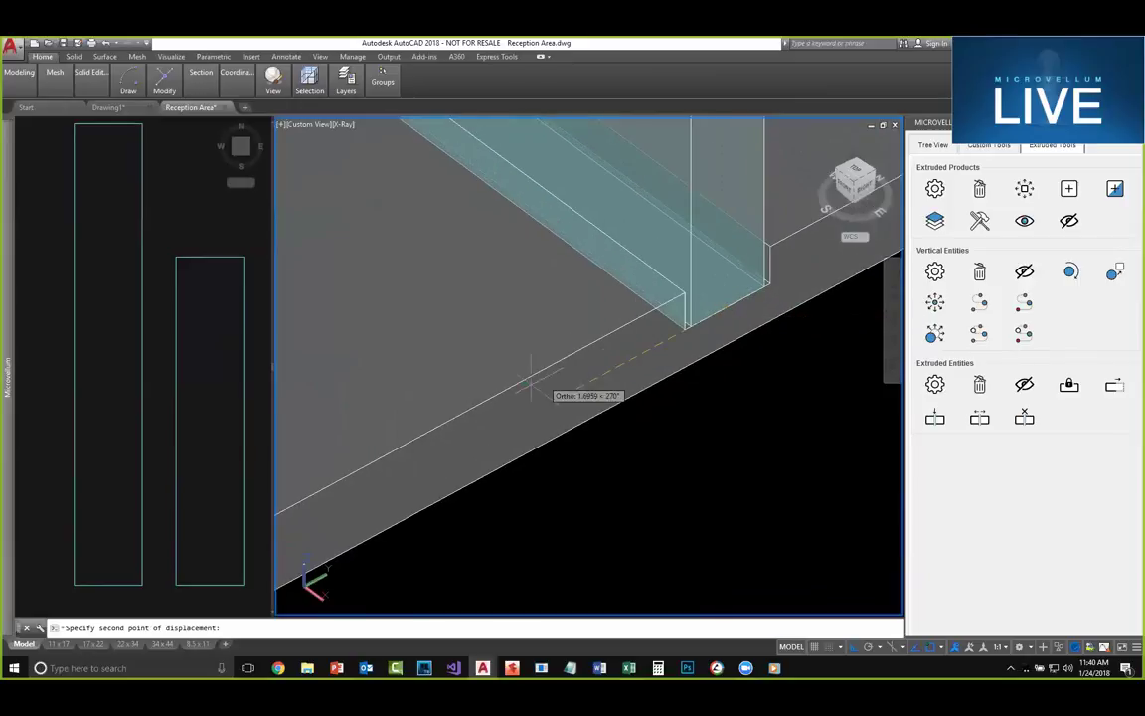
scroll(474, 430, "down", 3)
scroll(445, 449, "down", 3)
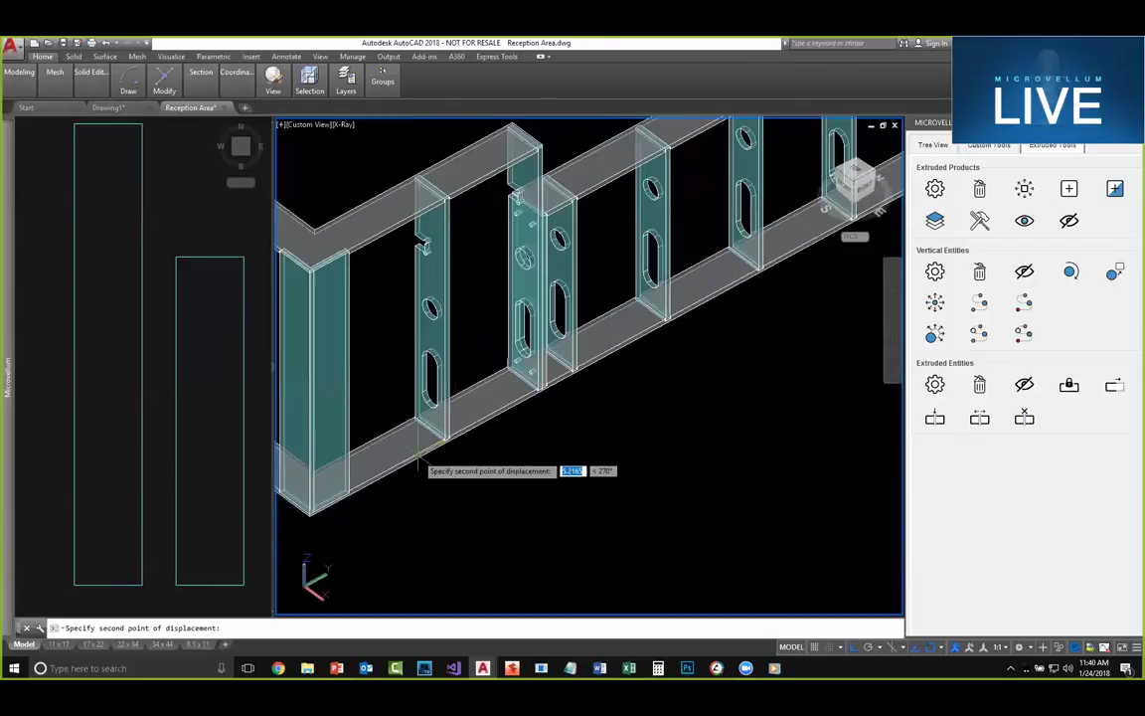
scroll(296, 502, "down", 2)
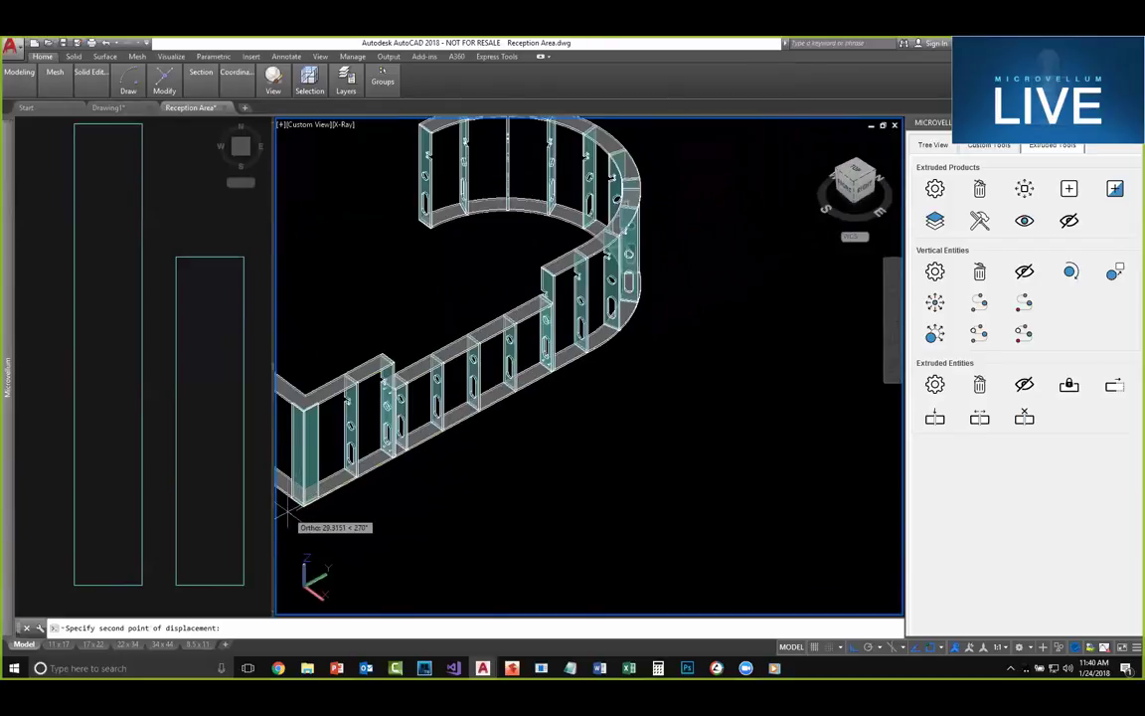
key("Return")
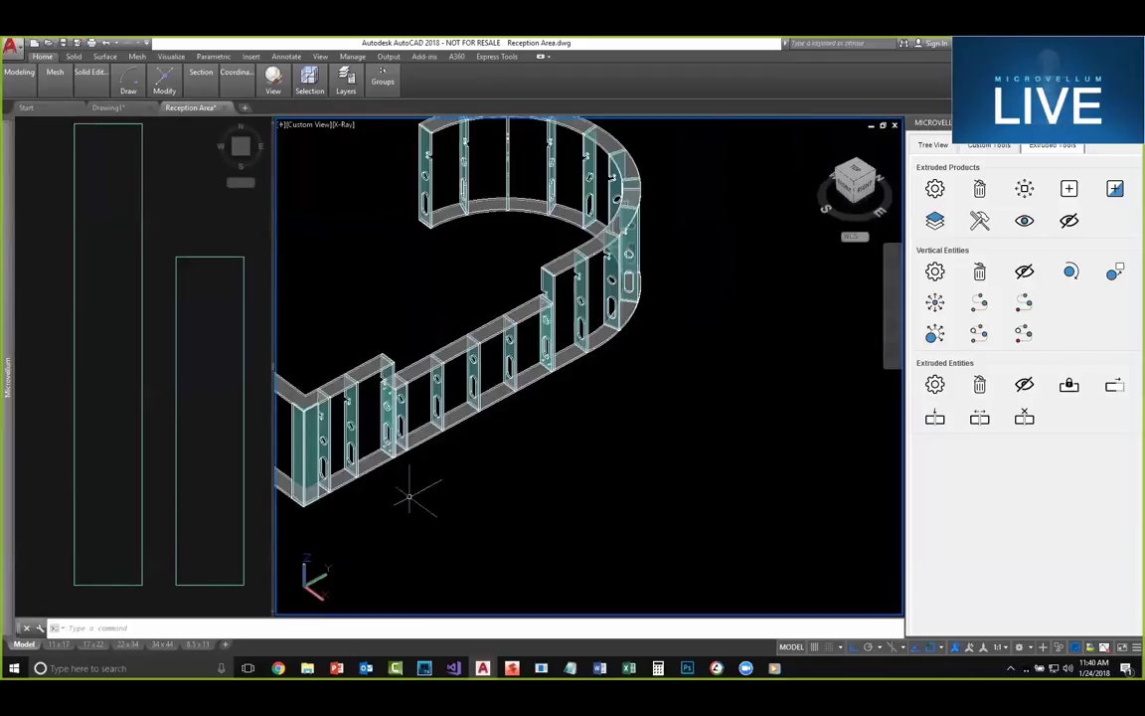
Step: Copy the notched vertical on the corner's other side along its base plate, placing the copy just beside the plain panel
scroll(409, 495, "up", 5)
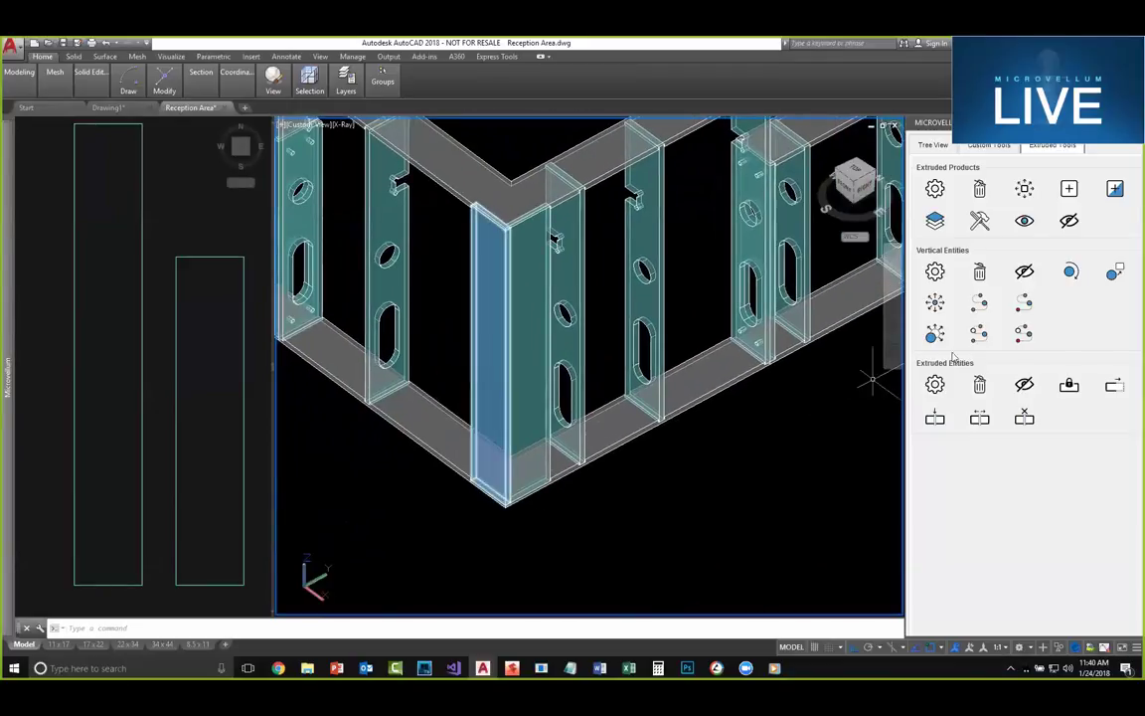
scroll(521, 467, "up", 3)
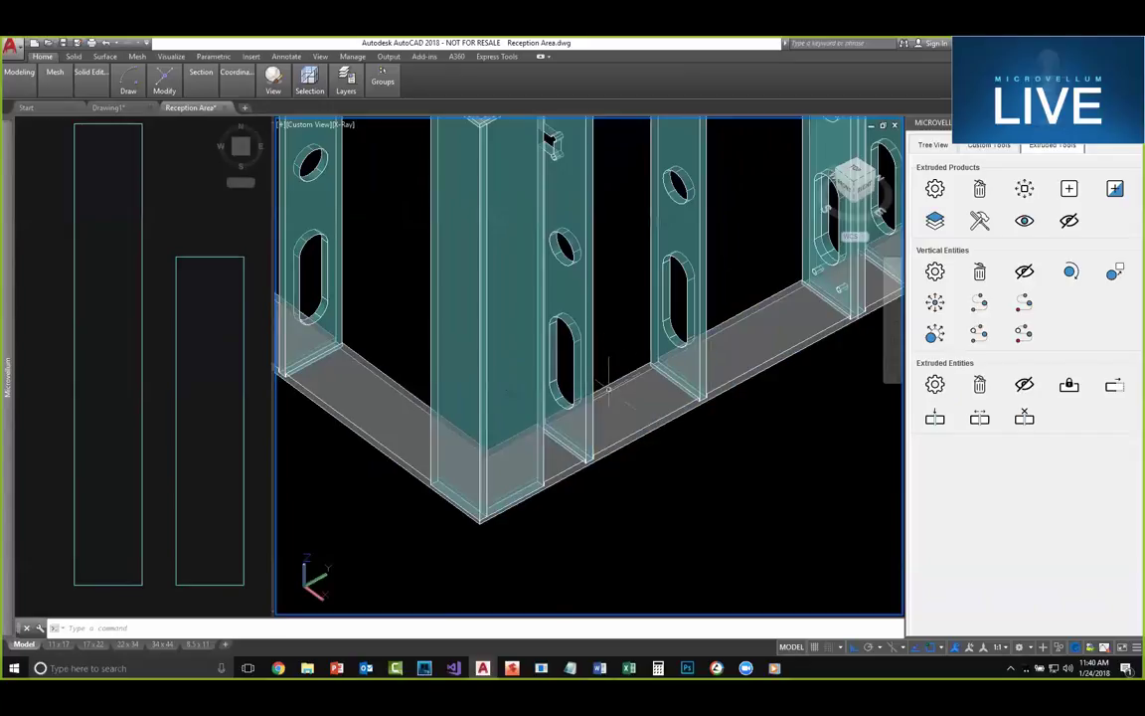
left_click(940, 336)
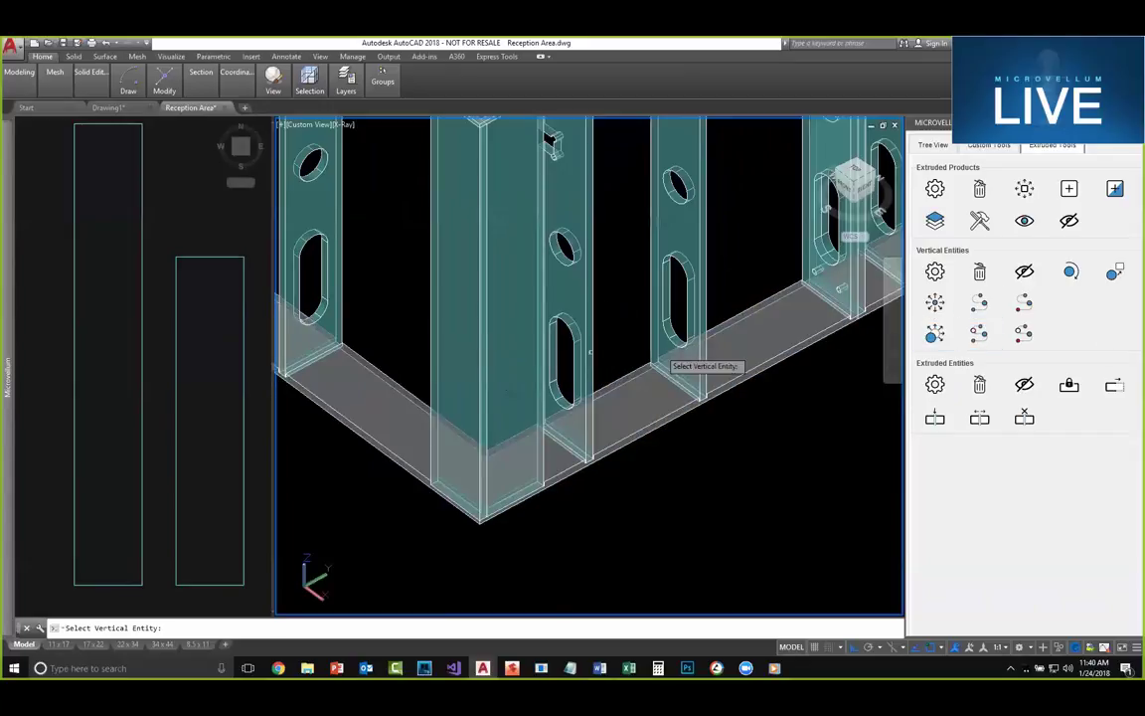
left_click(307, 285)
scroll(298, 387, "up", 2)
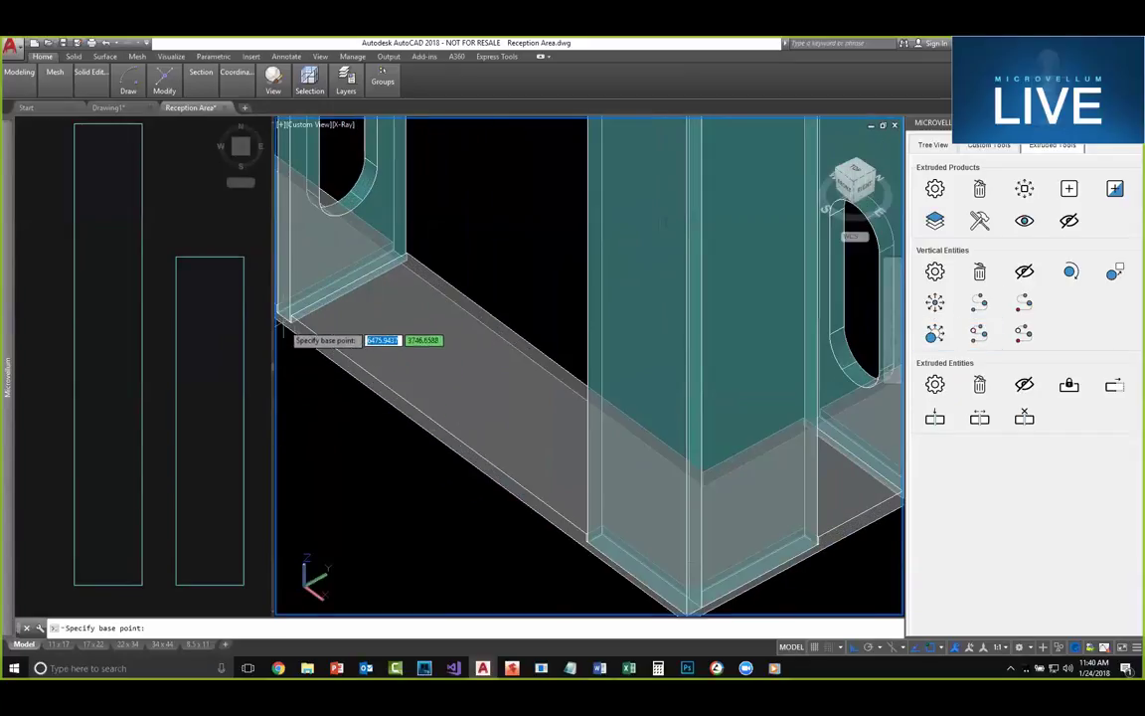
scroll(517, 497, "down", 5)
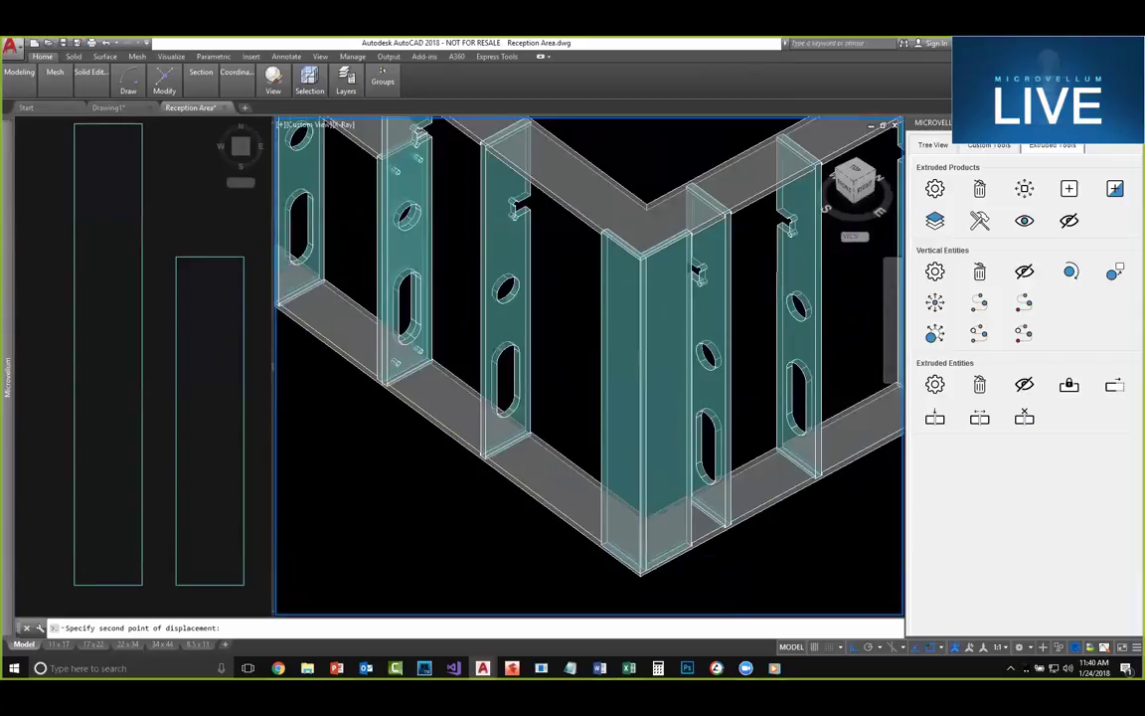
key("Return")
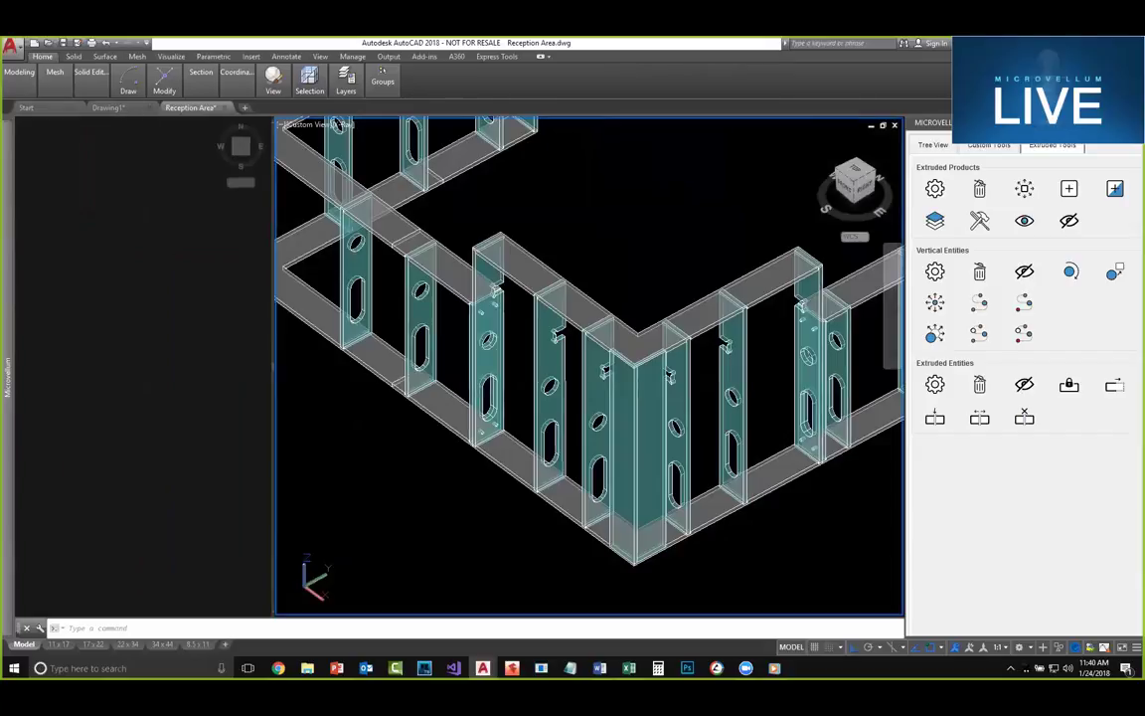
Step: Examine the joints in the top and bottom plates along the straight run past the closed corner
left_click(341, 124)
middle_click_drag(801, 409, 486, 434, "shift")
middle_click_drag(420, 448, 532, 408)
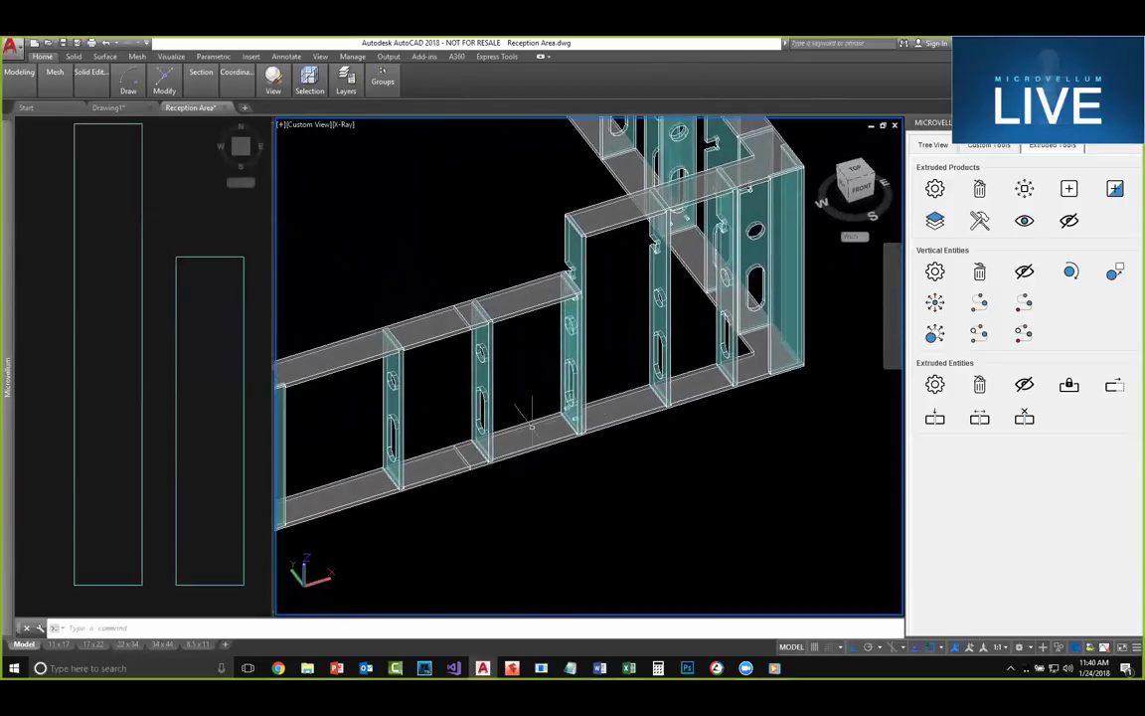
scroll(444, 348, "up", 2)
scroll(449, 330, "up", 1)
middle_click_drag(475, 434, 534, 350)
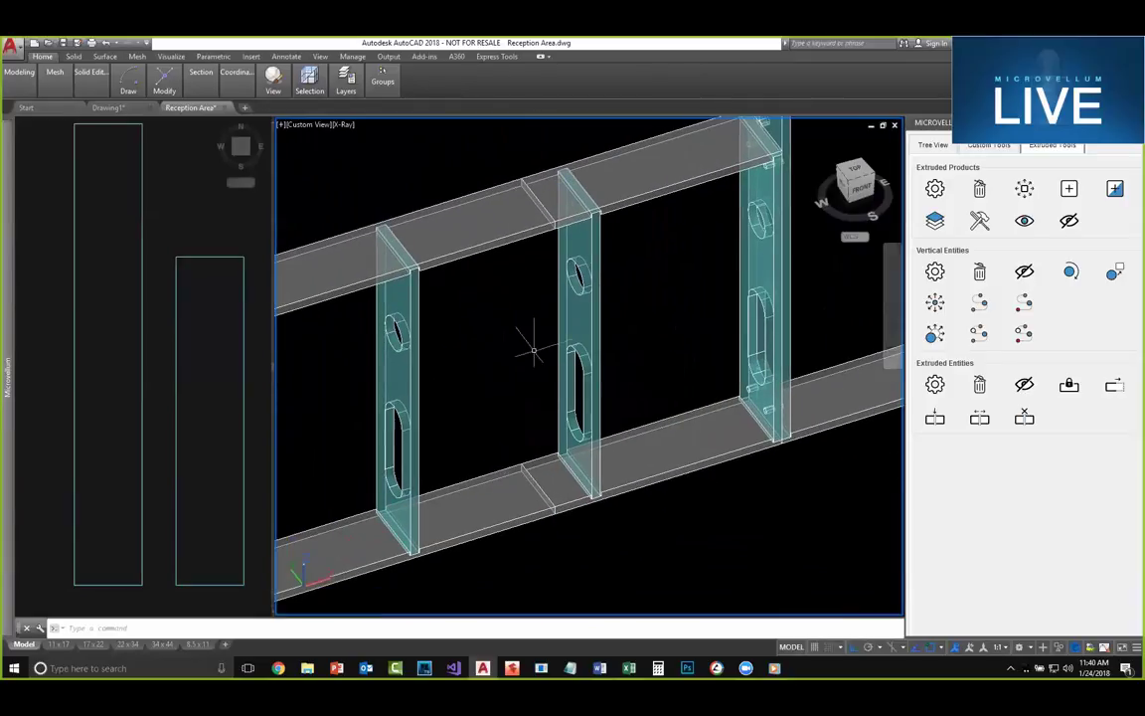
scroll(547, 519, "up", 2)
scroll(557, 492, "up", 2)
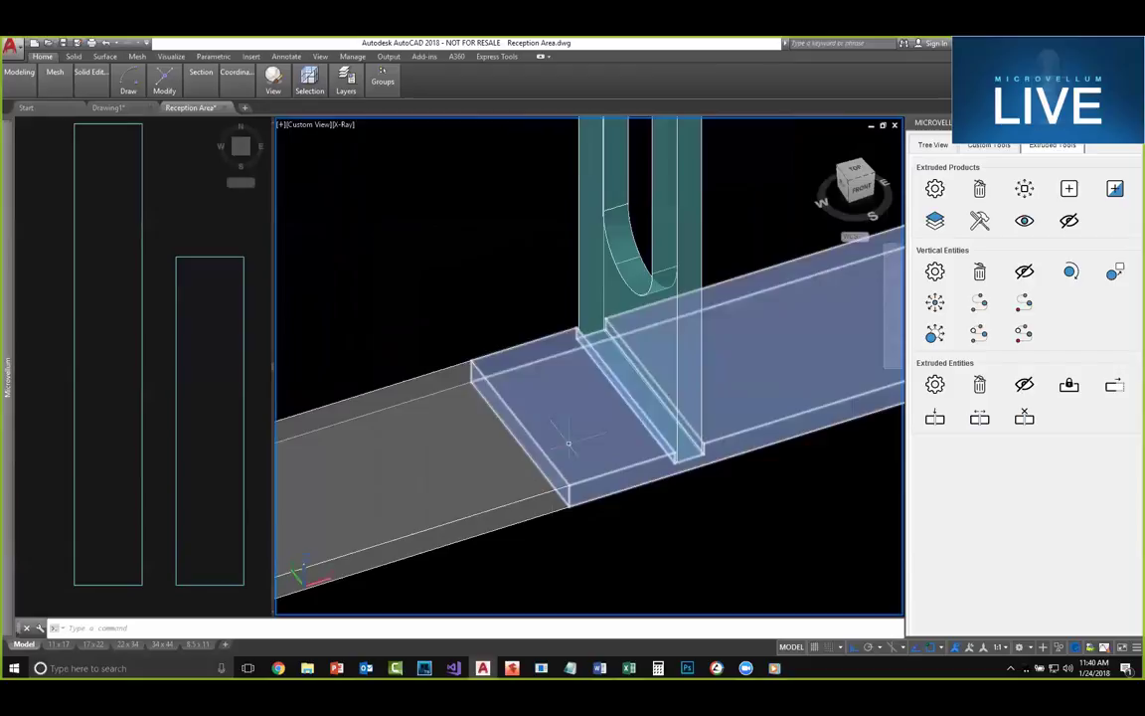
scroll(557, 299, "down", 4)
scroll(550, 267, "up", 4)
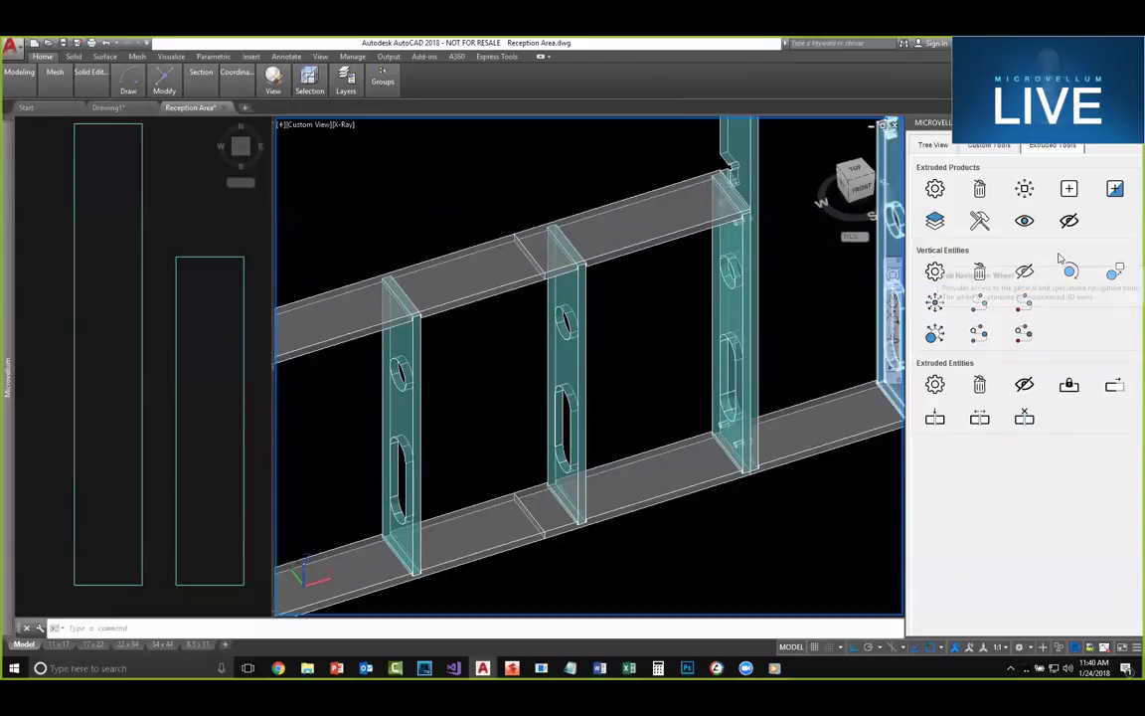
Step: Locate the top plate in the product tree from the model and highlight the whole Plate Top .75 IN and its Section 1
left_click(940, 149)
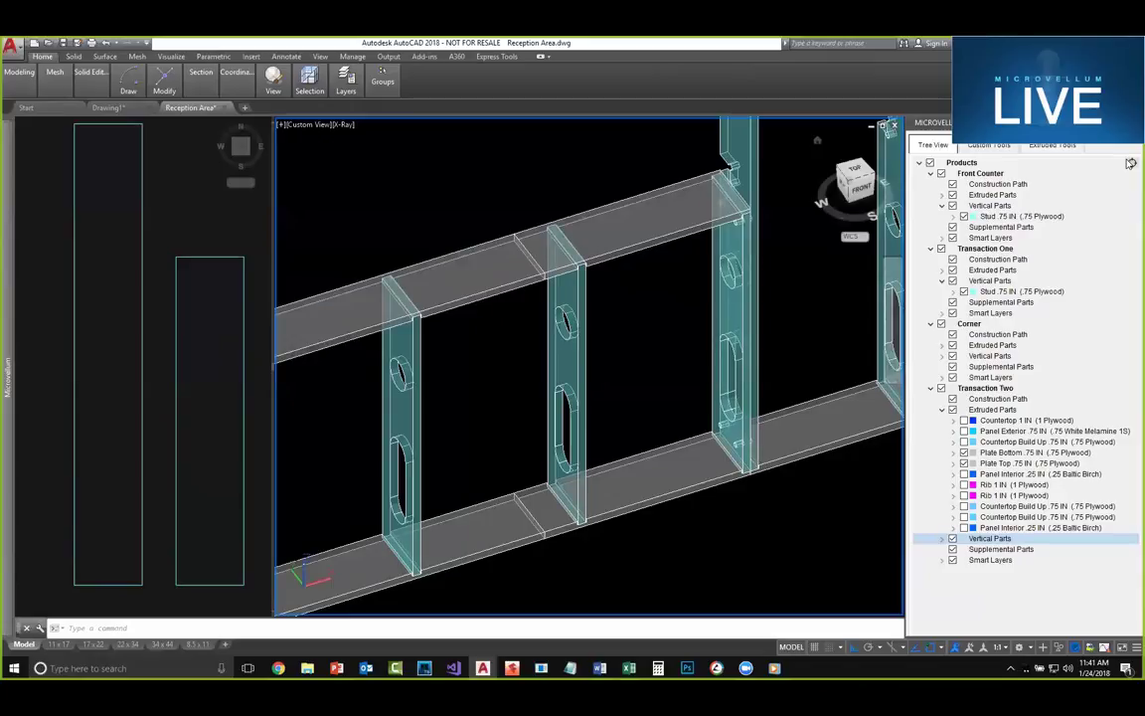
left_click(1131, 162)
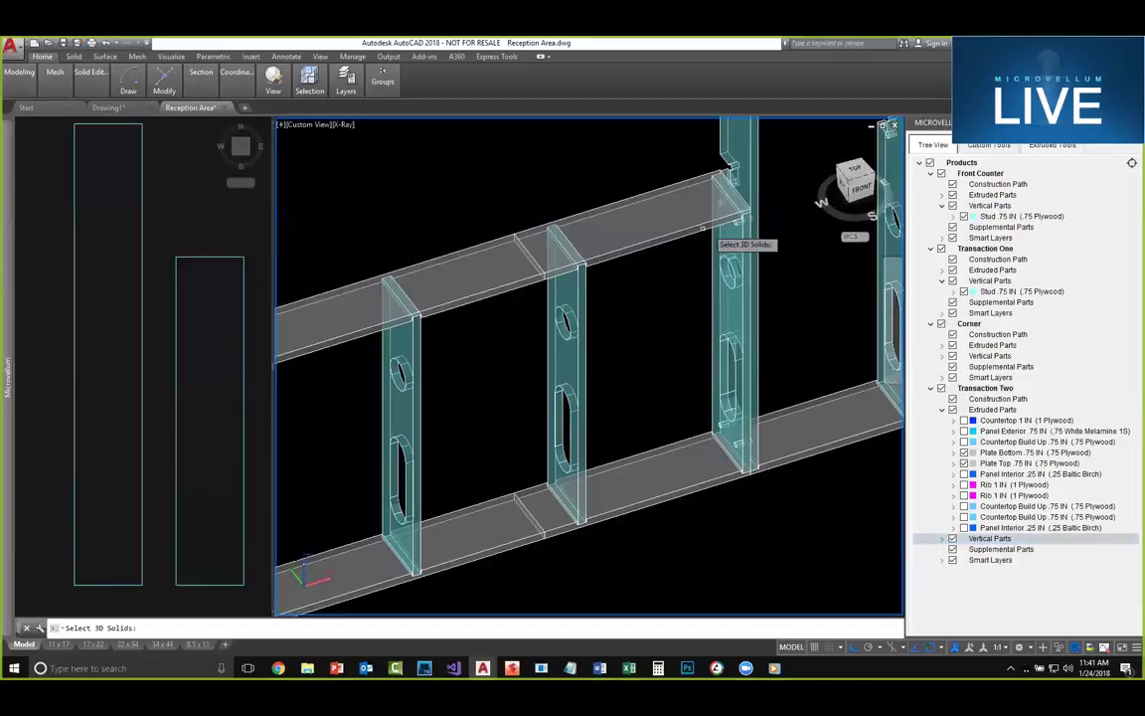
left_click(642, 233)
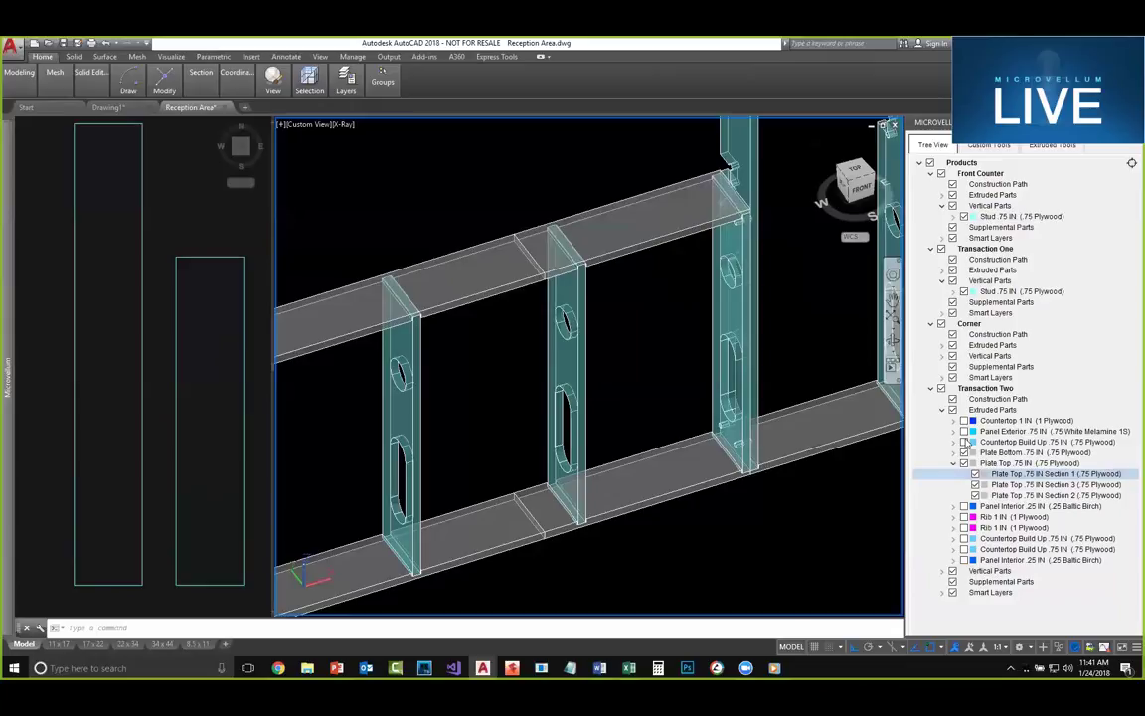
left_click(1019, 466)
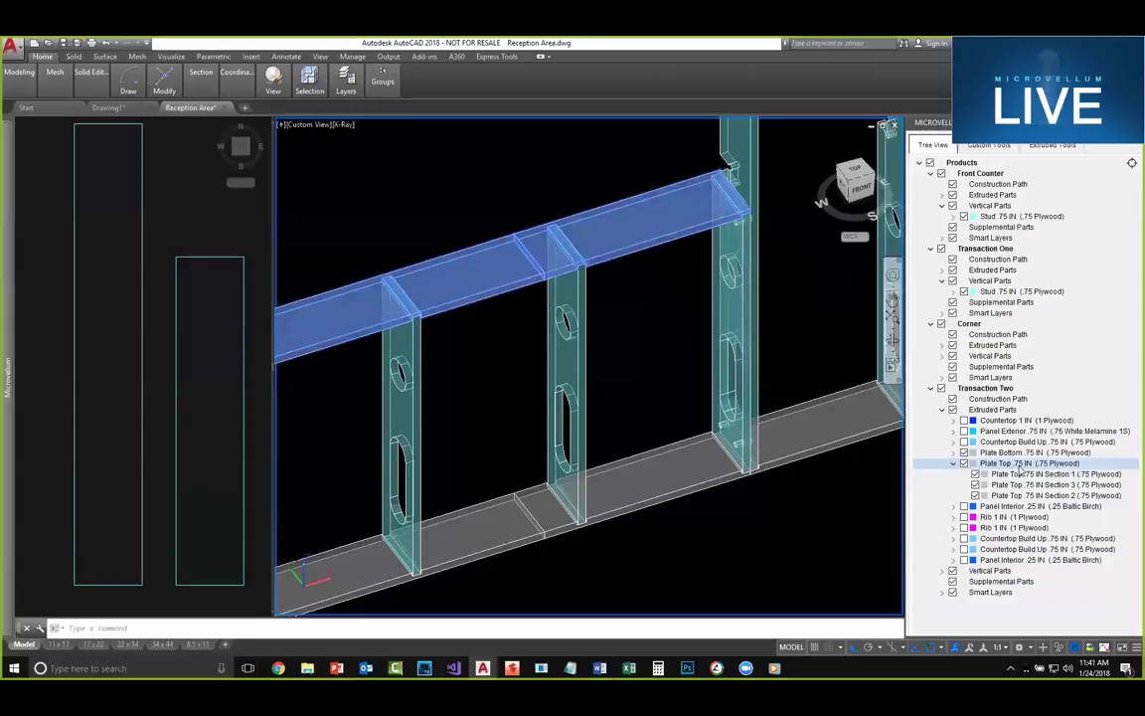
left_click(1002, 476)
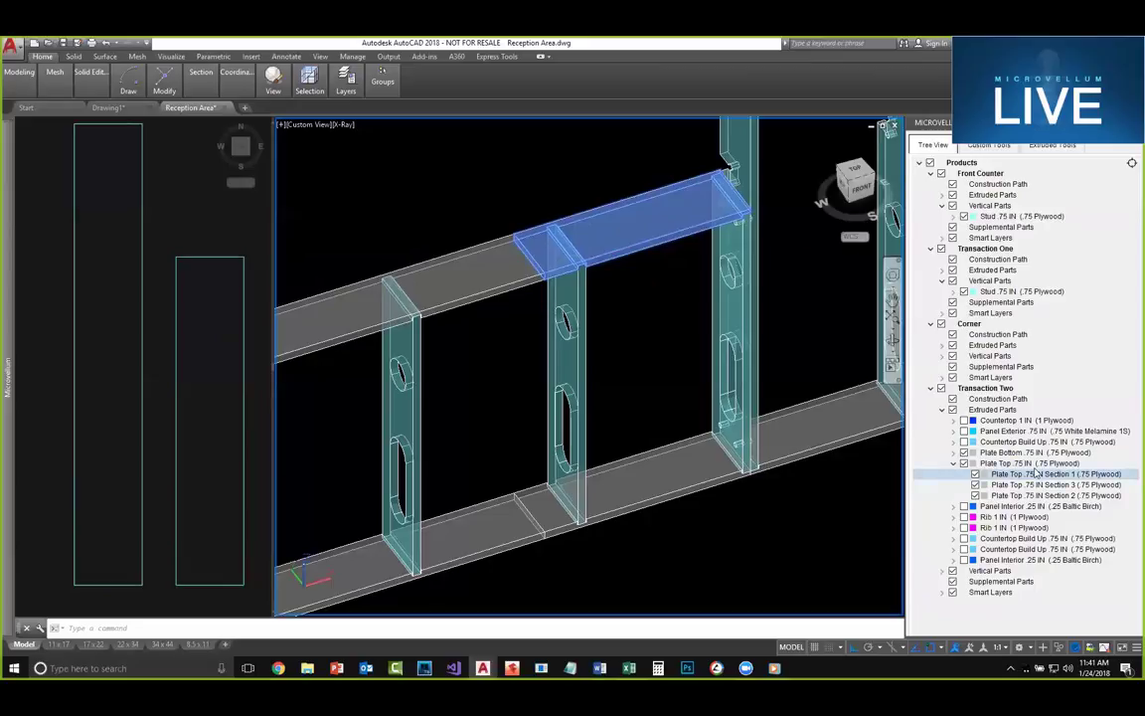
left_click(1004, 465)
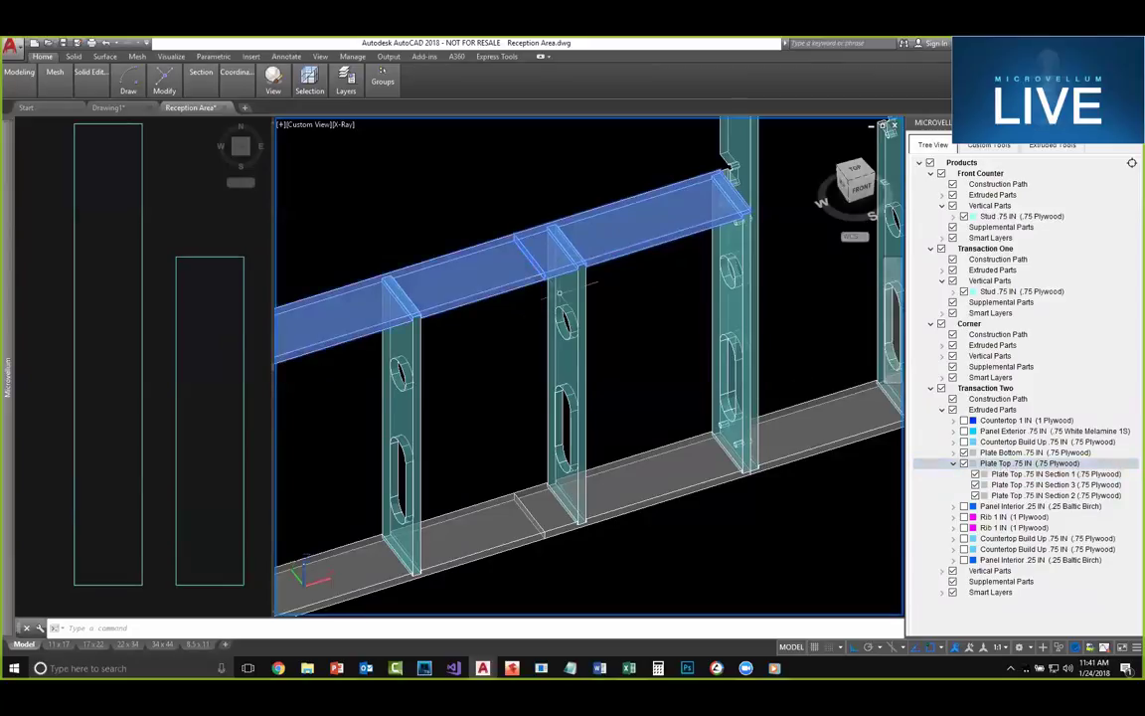
Step: Set Plate Top .75 IN as the vertical joint associate of Transaction Two's Stud .75 IN part
left_click(1132, 161)
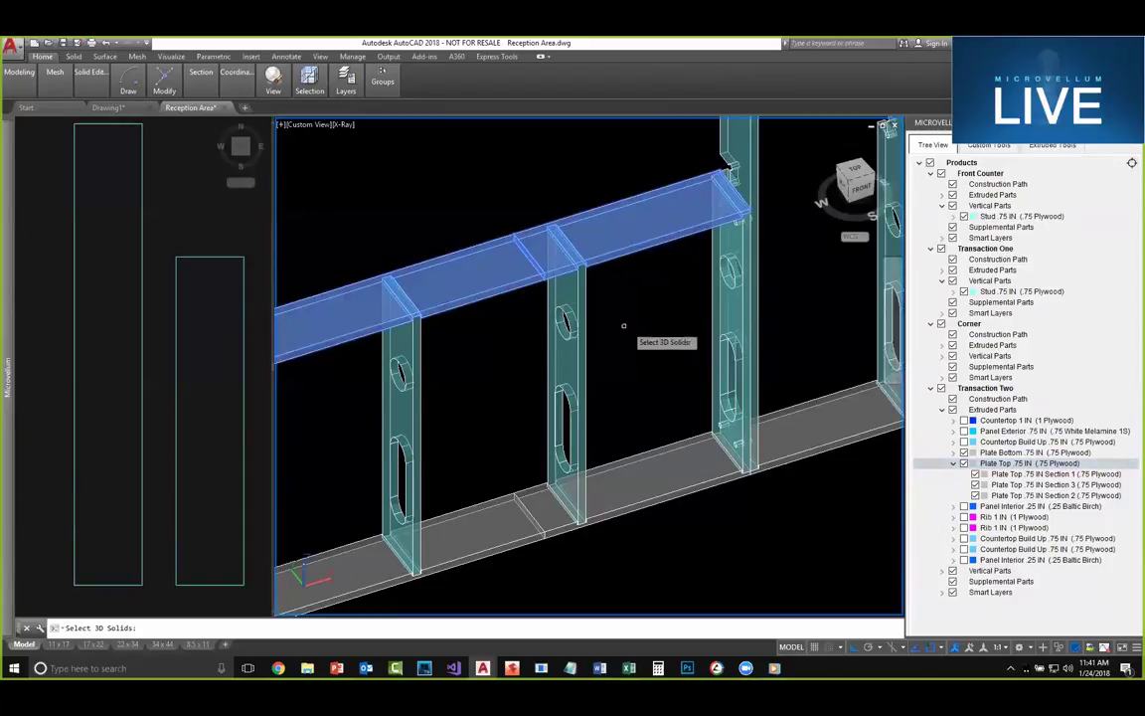
left_click(583, 298)
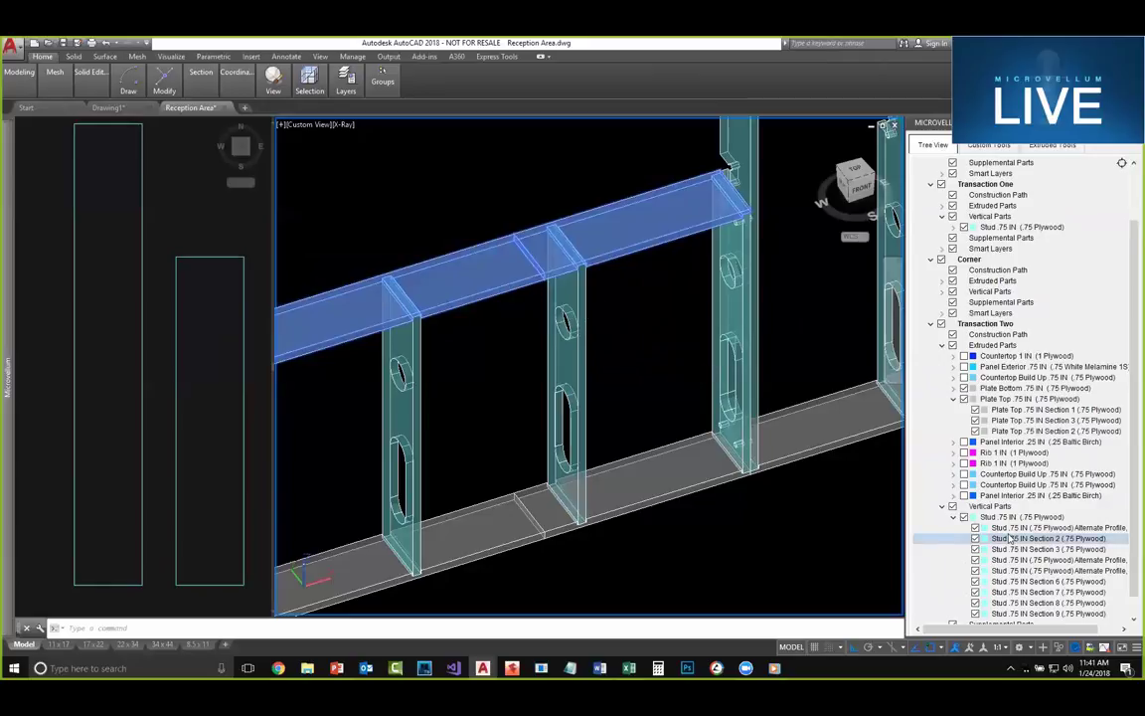
scroll(1009, 538, "down", 1)
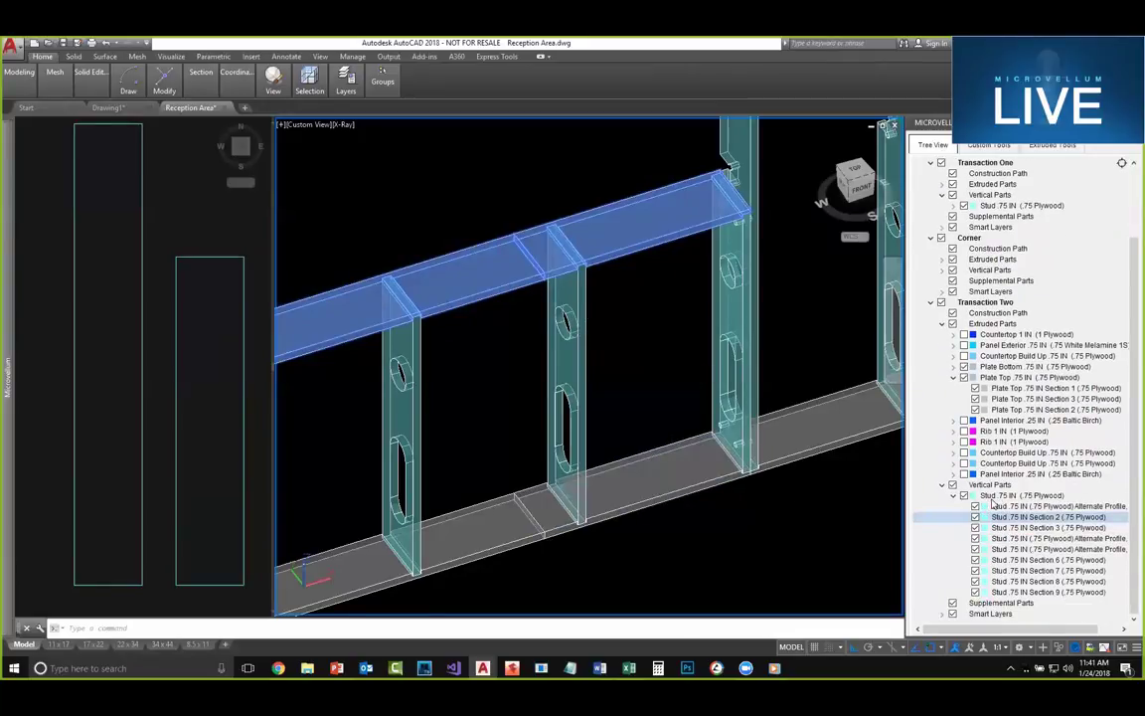
right_click(994, 495)
left_click(1009, 504)
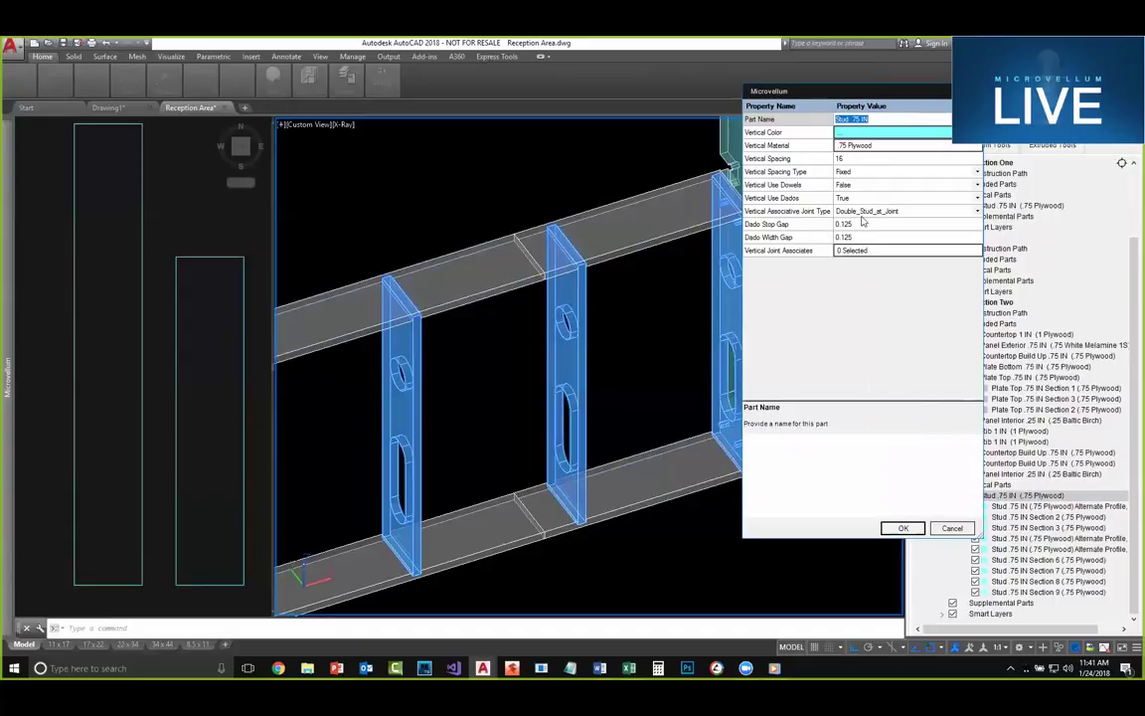
left_click(841, 251)
left_click(838, 252)
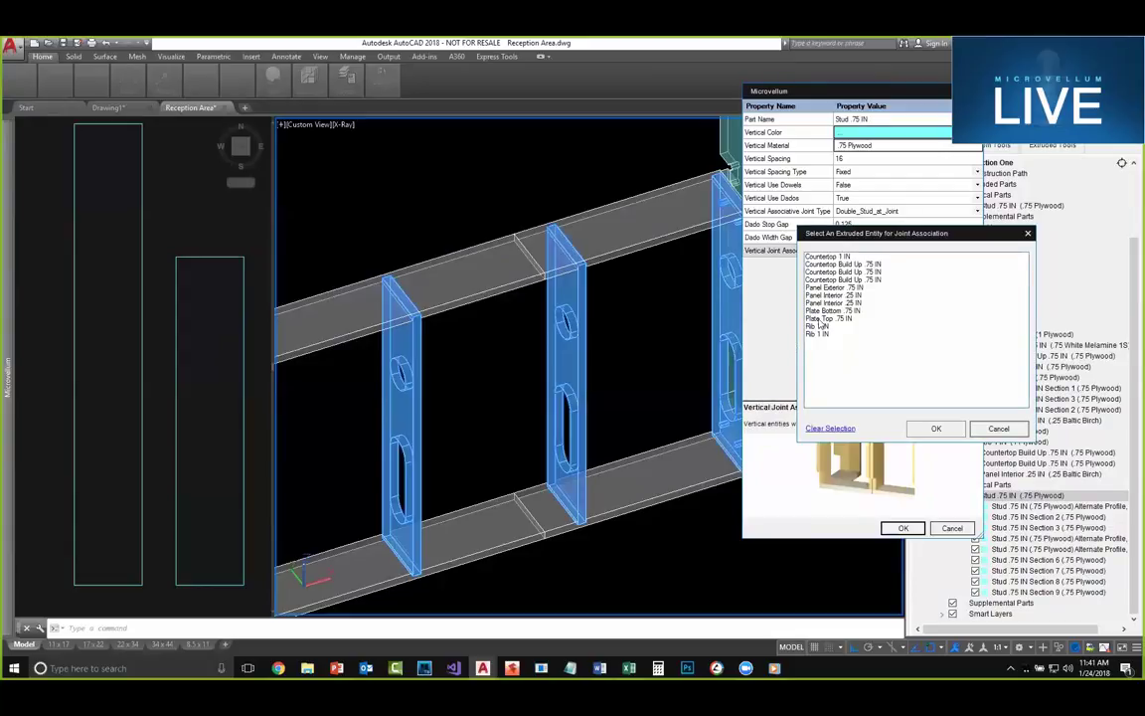
left_click(841, 264)
left_click(831, 288)
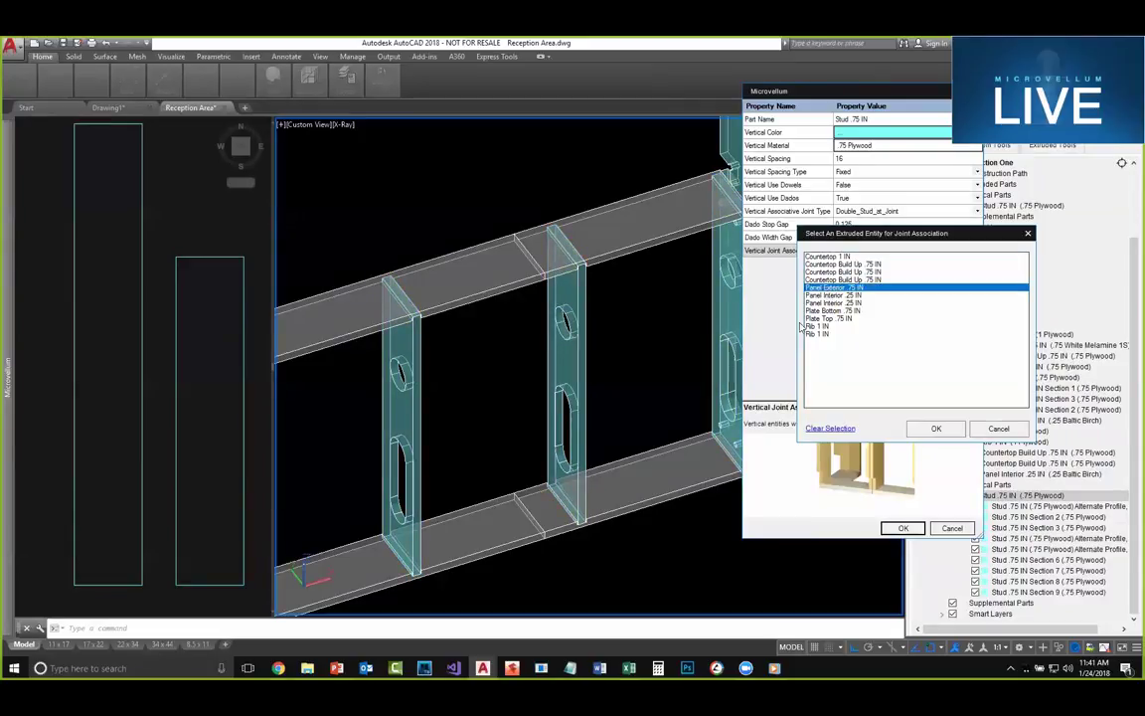
left_click(825, 319)
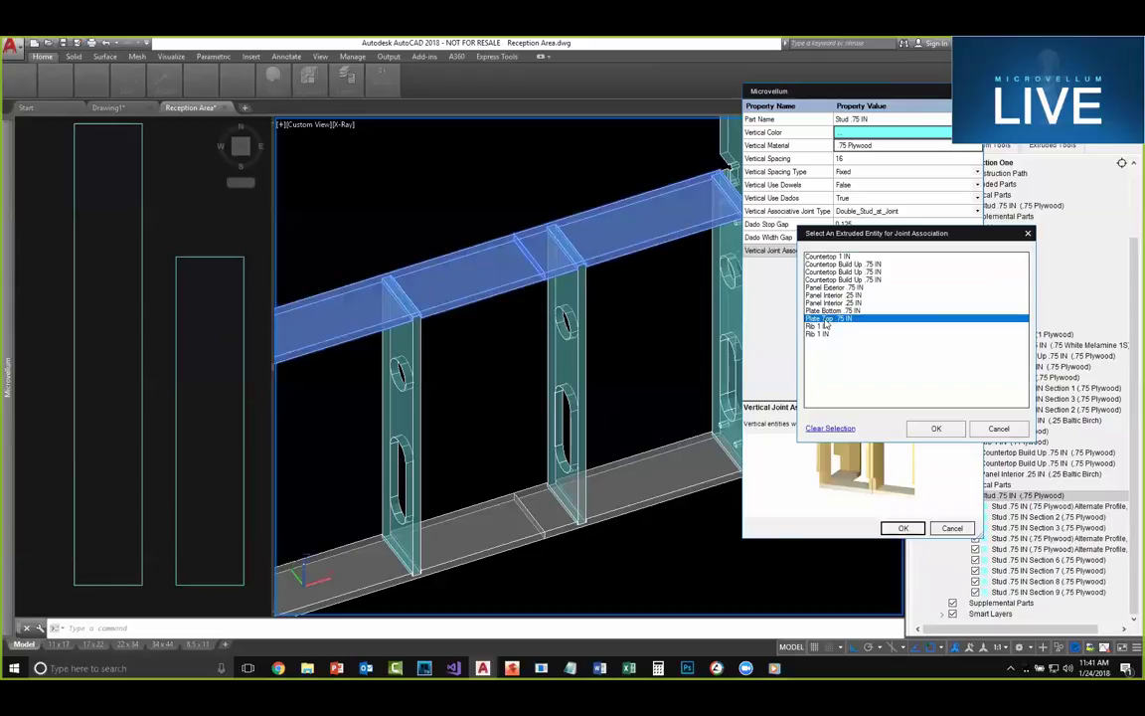
left_click(937, 431)
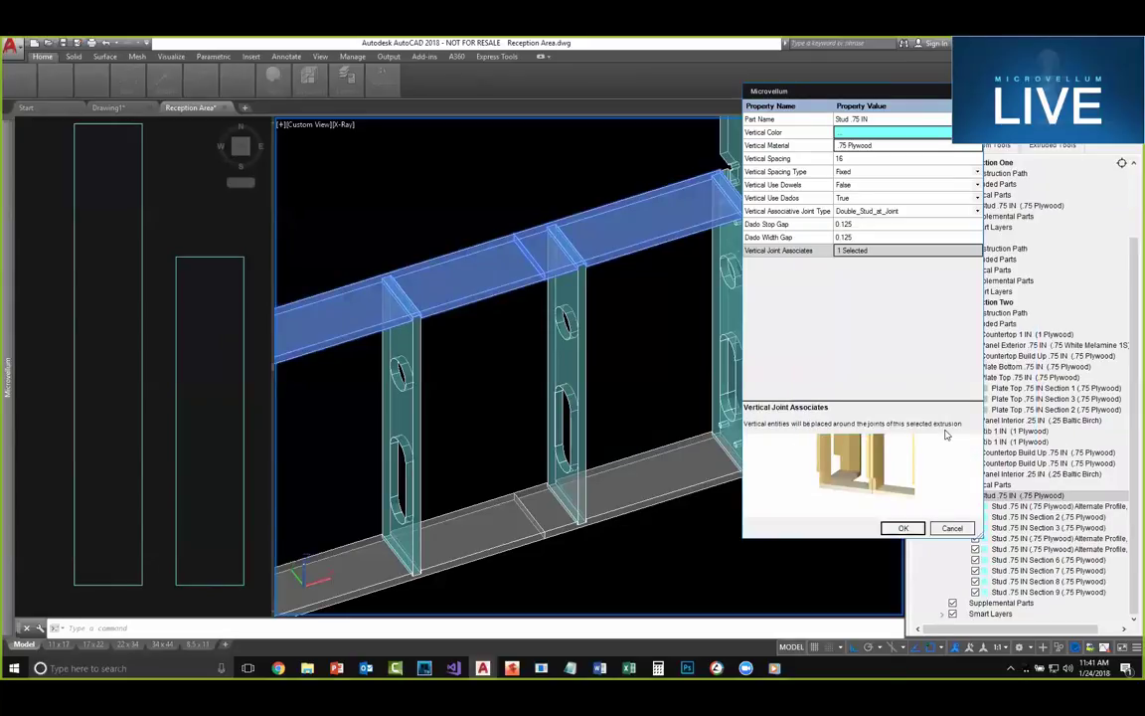
left_click(903, 528)
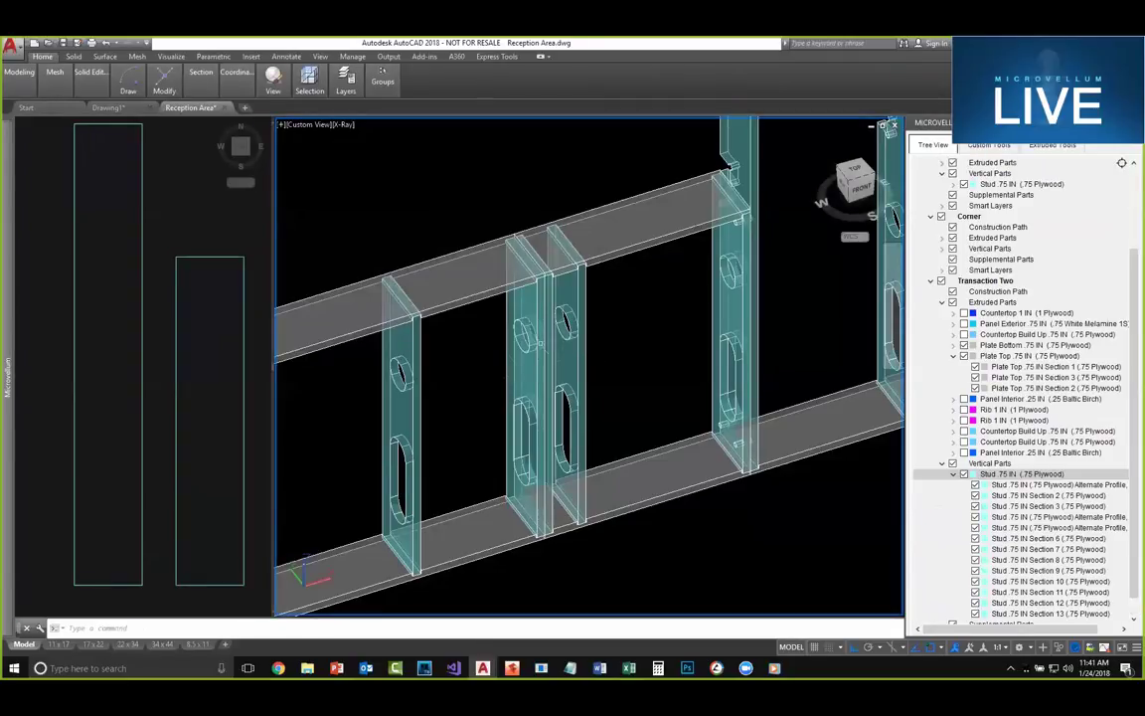
Step: Inspect the doubled verticals at Transaction Two's plate joints and the plate joint in the curved front counter
scroll(888, 140, "down", 6)
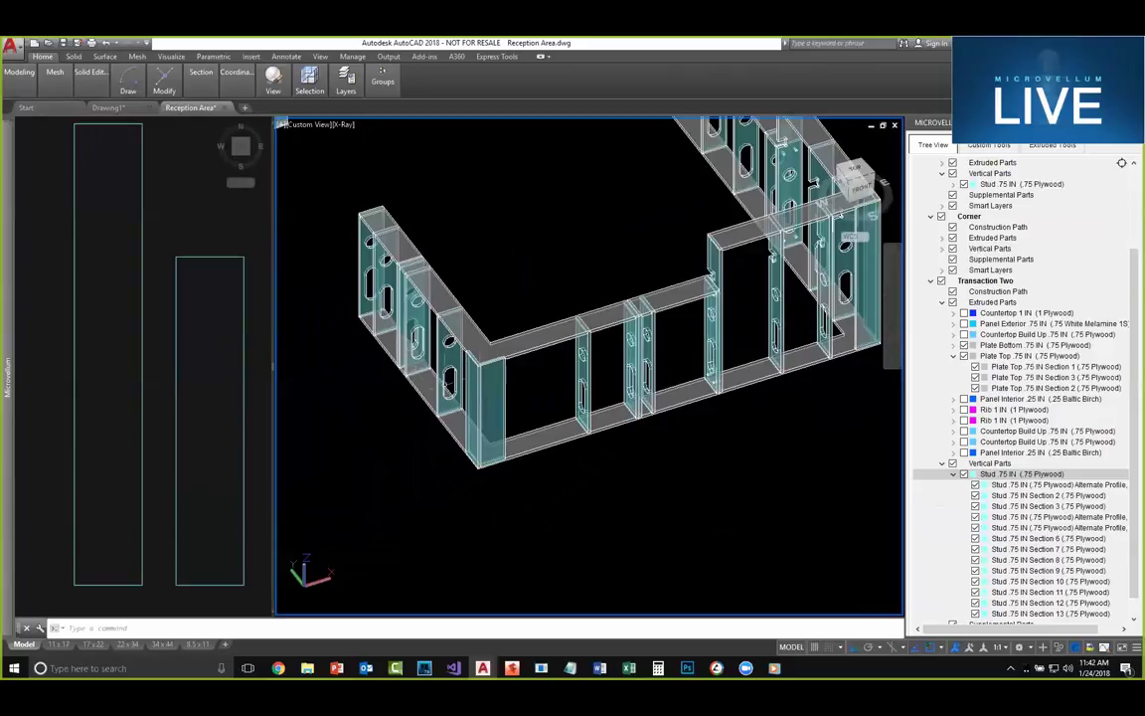
middle_click_drag(347, 359, 639, 388)
scroll(641, 385, "up", 6)
scroll(647, 366, "down", 5)
scroll(646, 354, "up", 2)
scroll(742, 395, "down", 6)
middle_click_drag(479, 408, 694, 402, "shift")
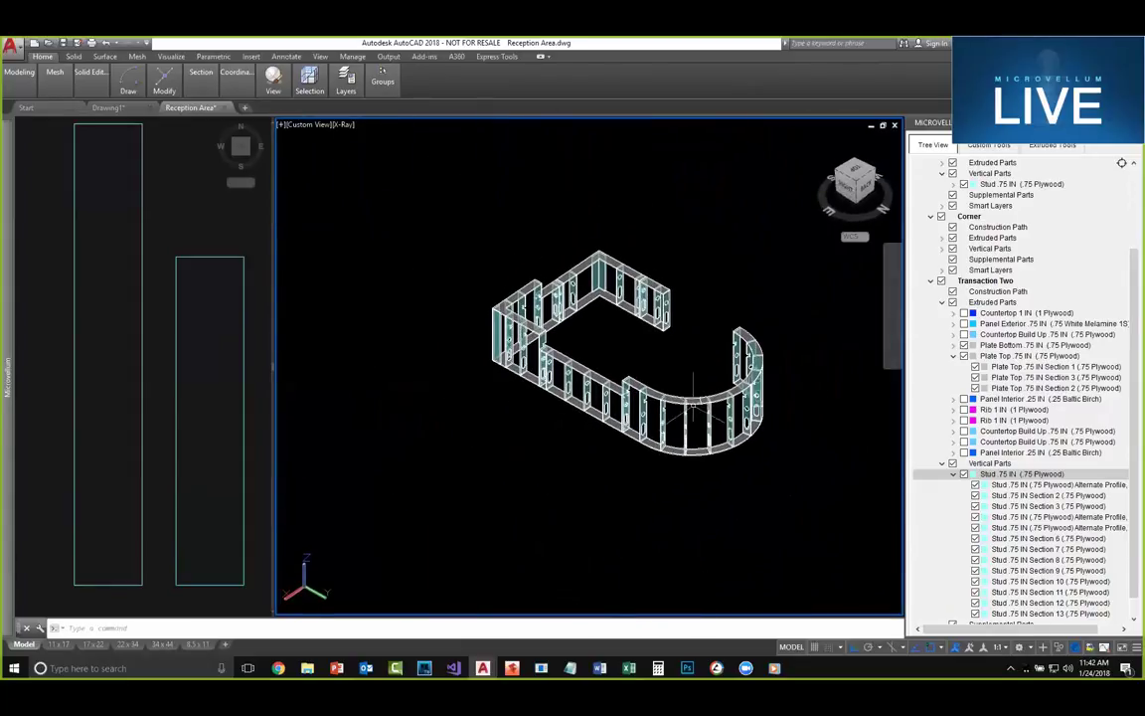
scroll(693, 403, "up", 3)
scroll(696, 398, "down", 1)
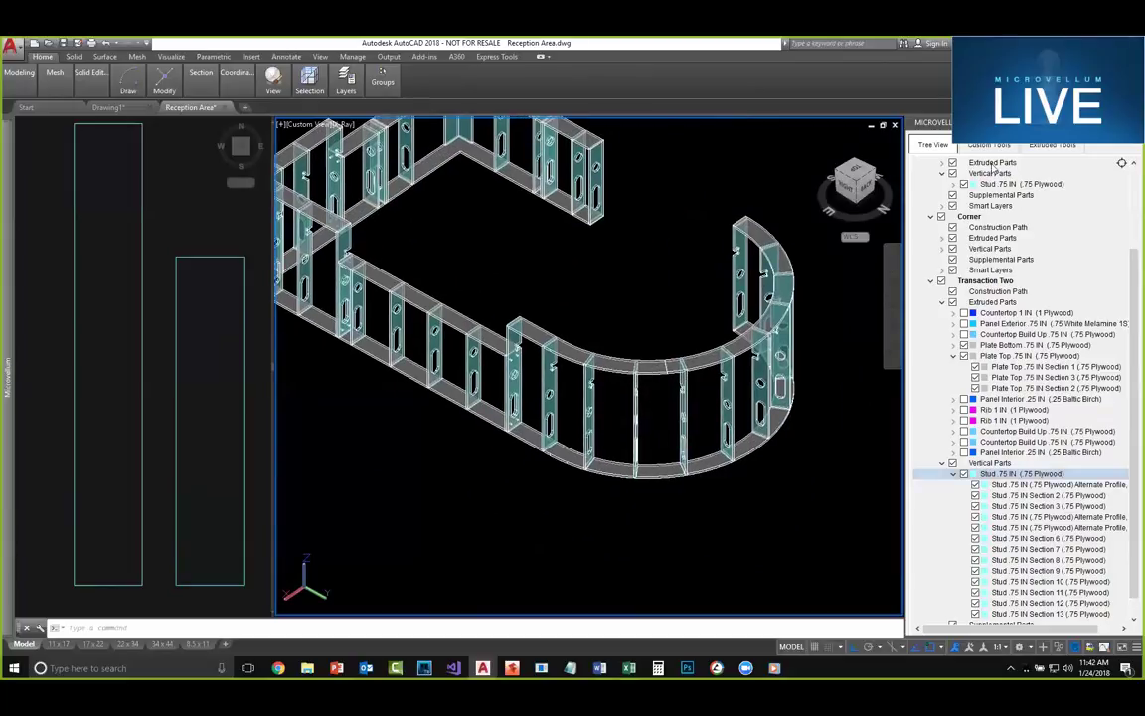
Step: Set Plate Top .75 IN as the vertical joint associate of the curved Front Counter's Stud .75 IN part
left_click(1121, 163)
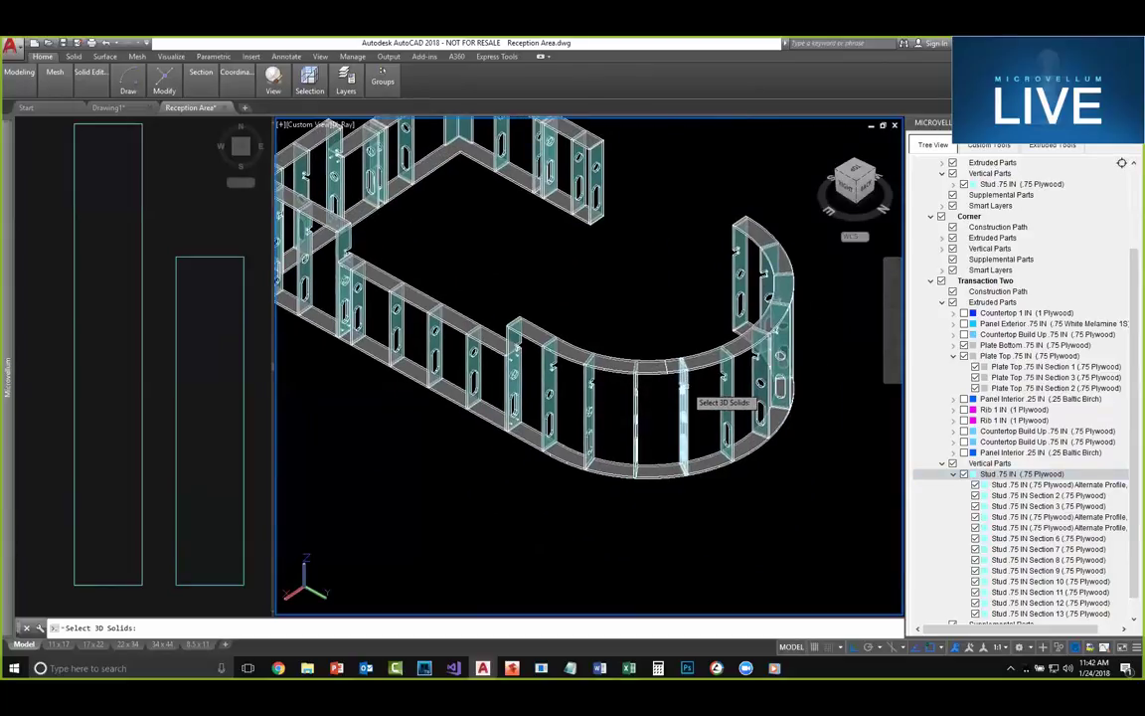
left_click(686, 391)
scroll(984, 278, "up", 3)
left_click(1024, 174)
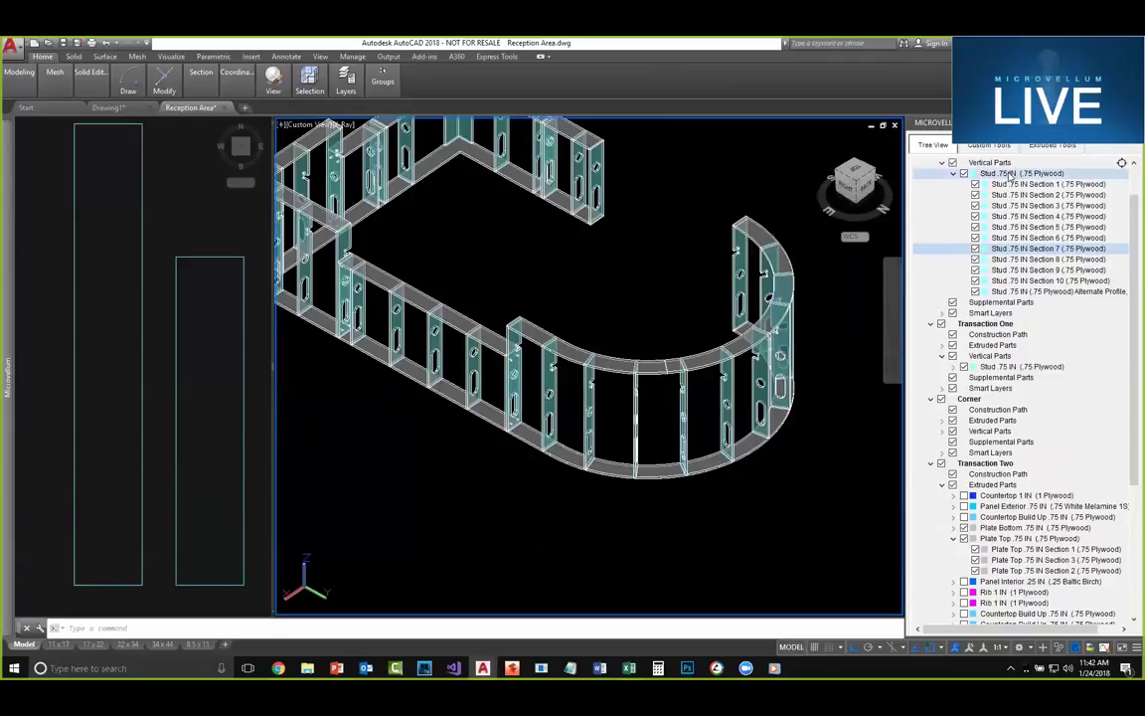
right_click(1029, 175)
left_click(1034, 179)
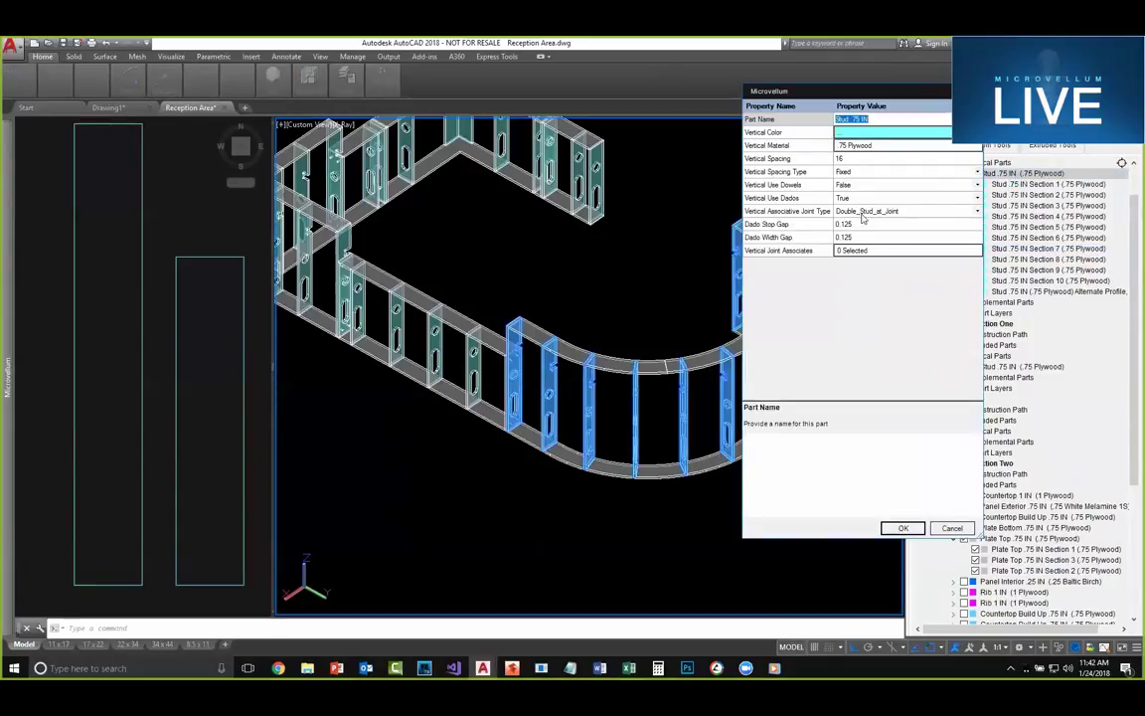
left_click(938, 249)
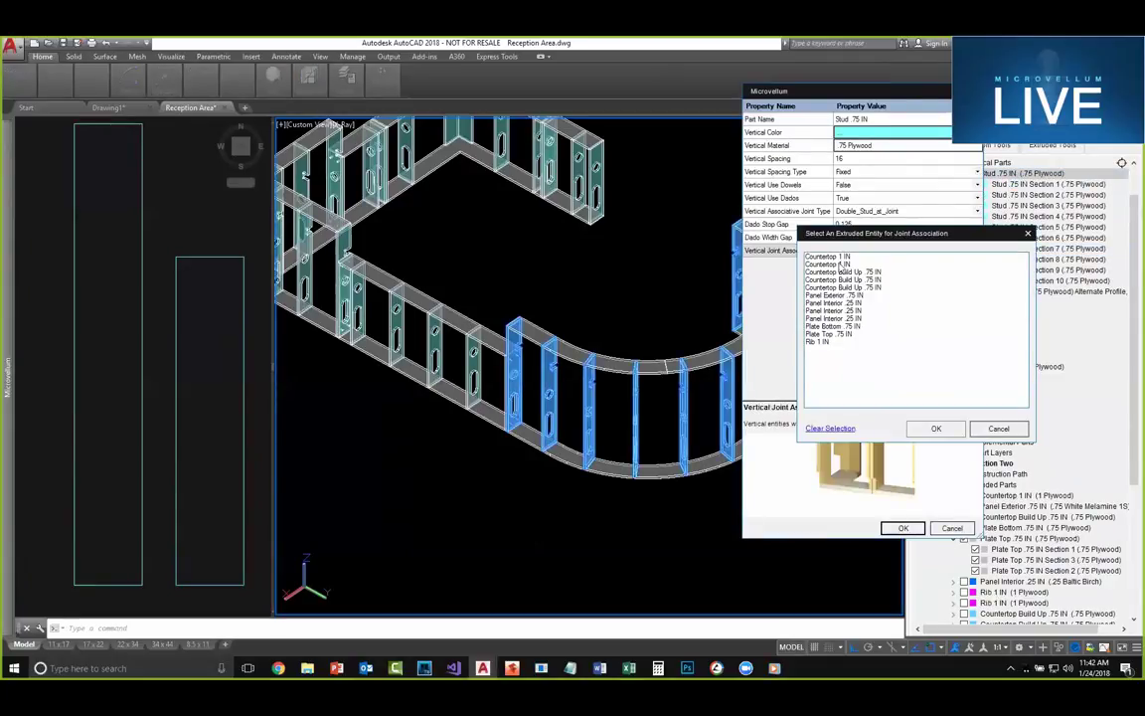
left_click(831, 341)
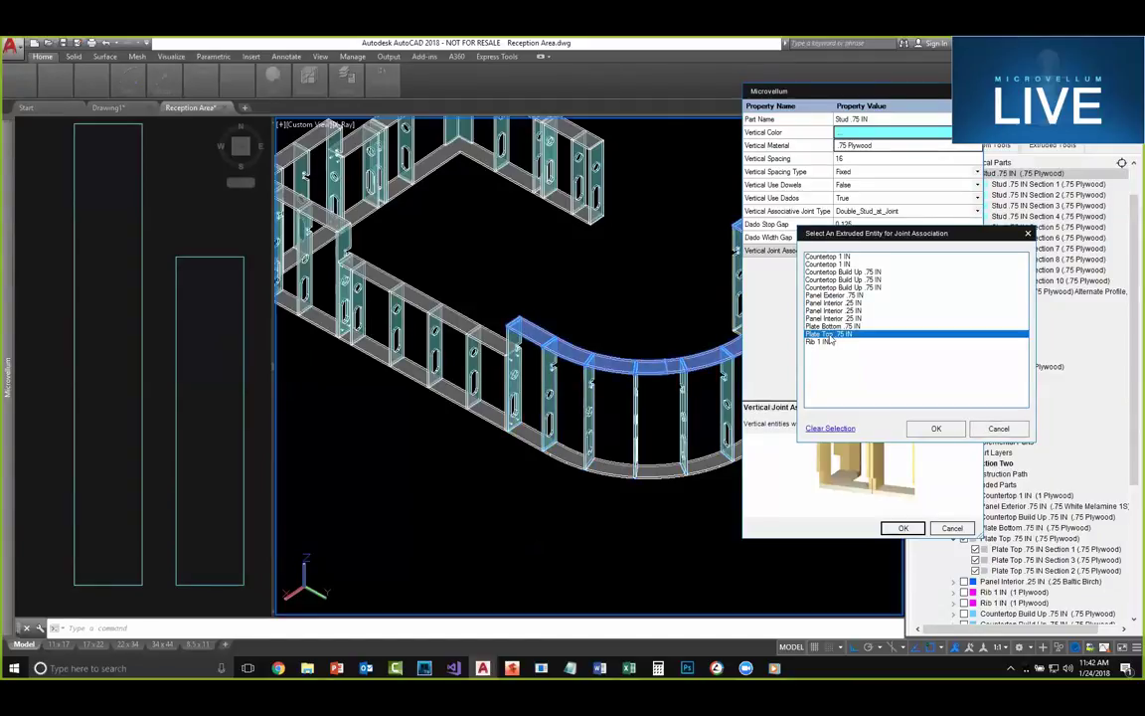
left_click(935, 428)
left_click(902, 528)
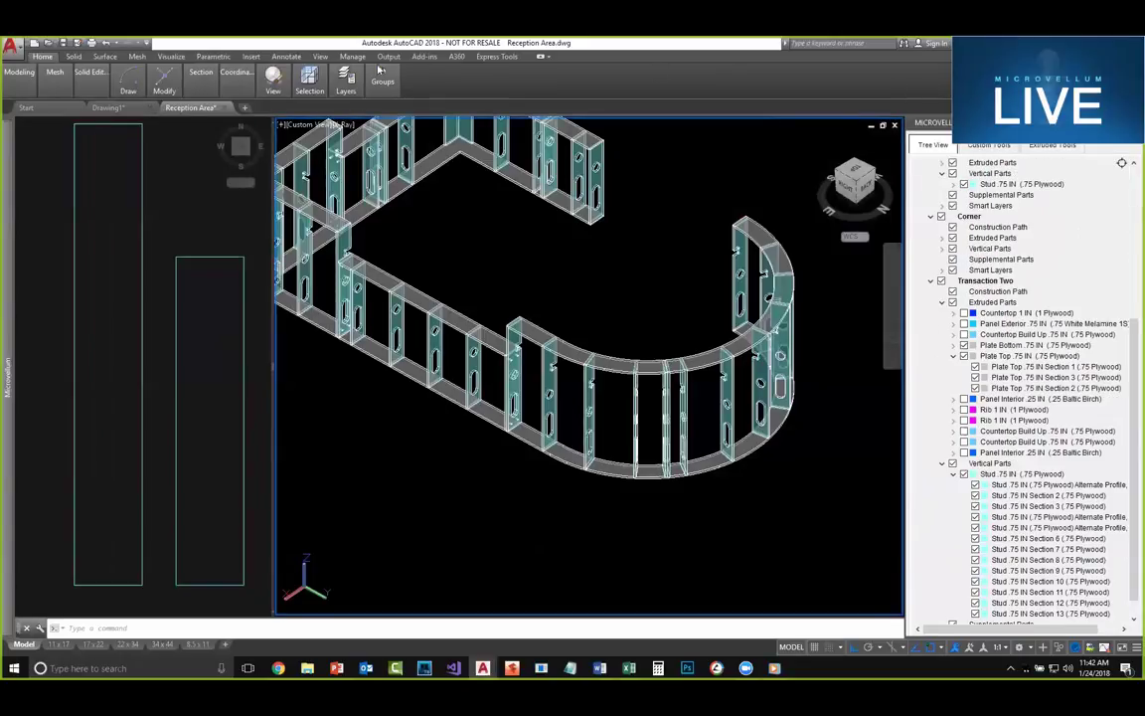
mouse_move(346, 82)
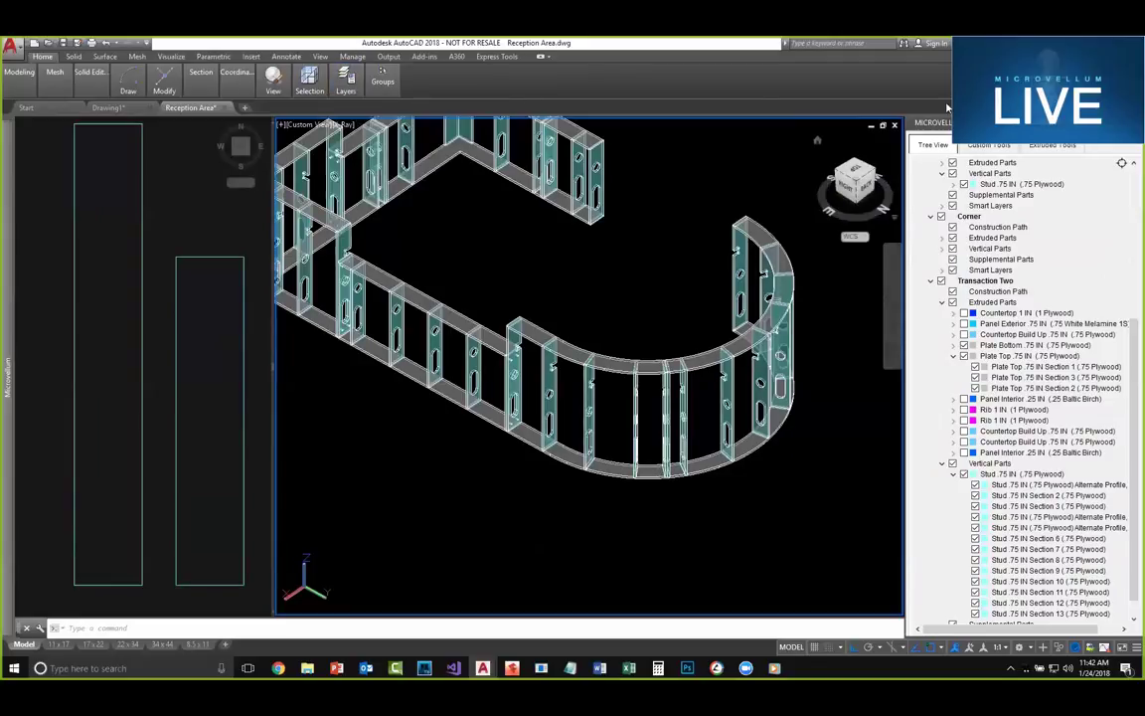
left_click(1037, 227)
scroll(1040, 259, "up", 1)
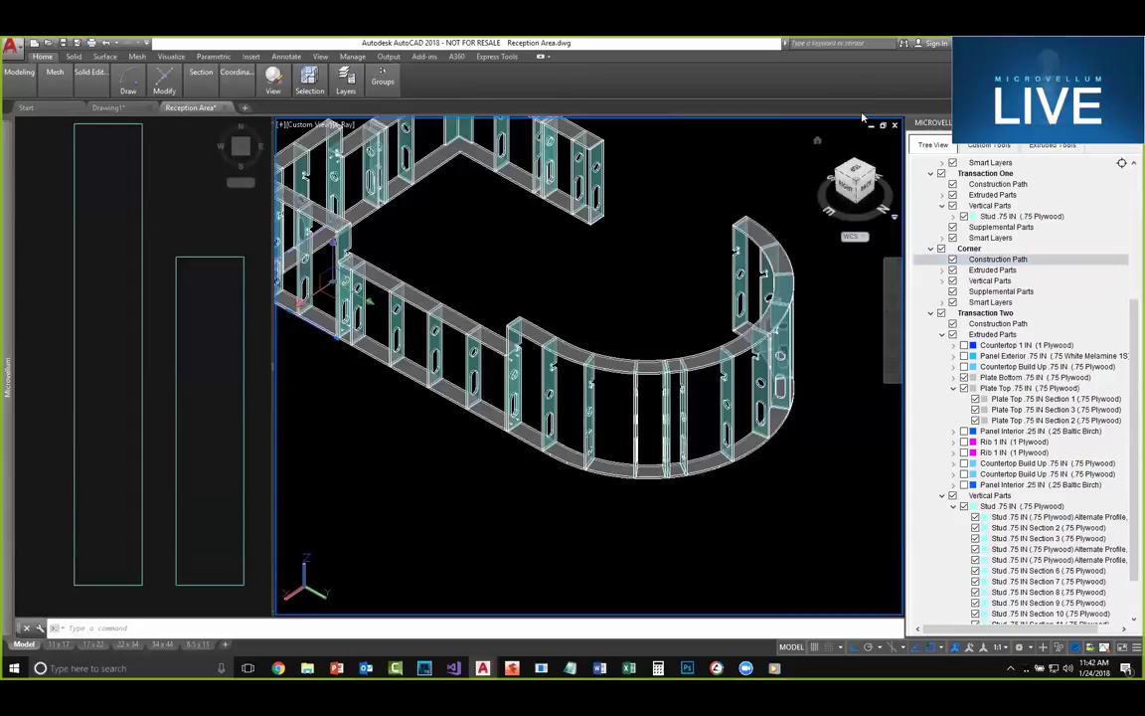
left_click(454, 237)
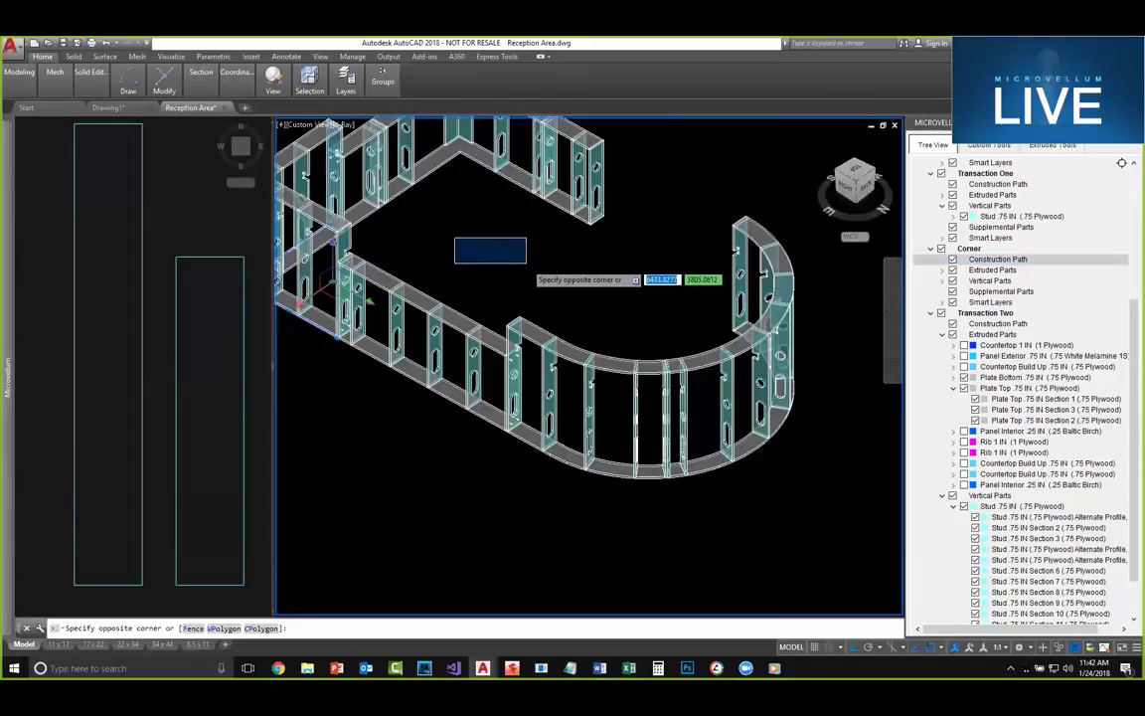
left_click(528, 263)
Step: Turn on the visibility of all extruded parts in Transaction One, Corner and Transaction Two
scroll(528, 264, "down", 1)
middle_click_drag(544, 268, 567, 310, "shift")
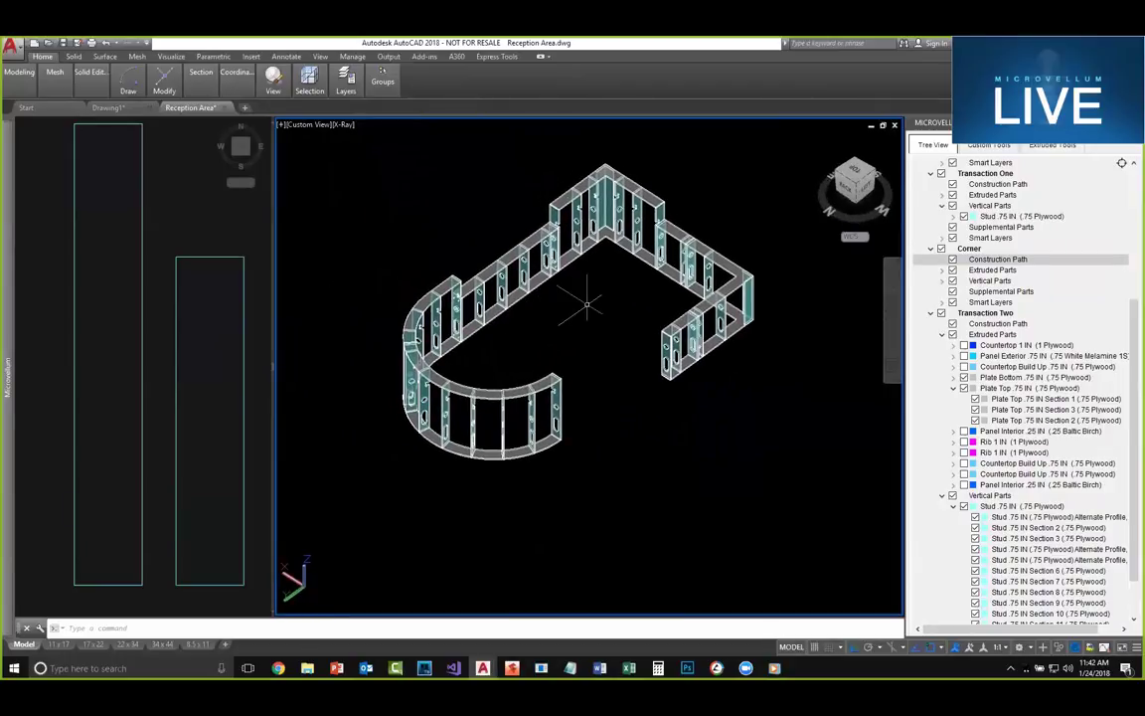
left_click(953, 196)
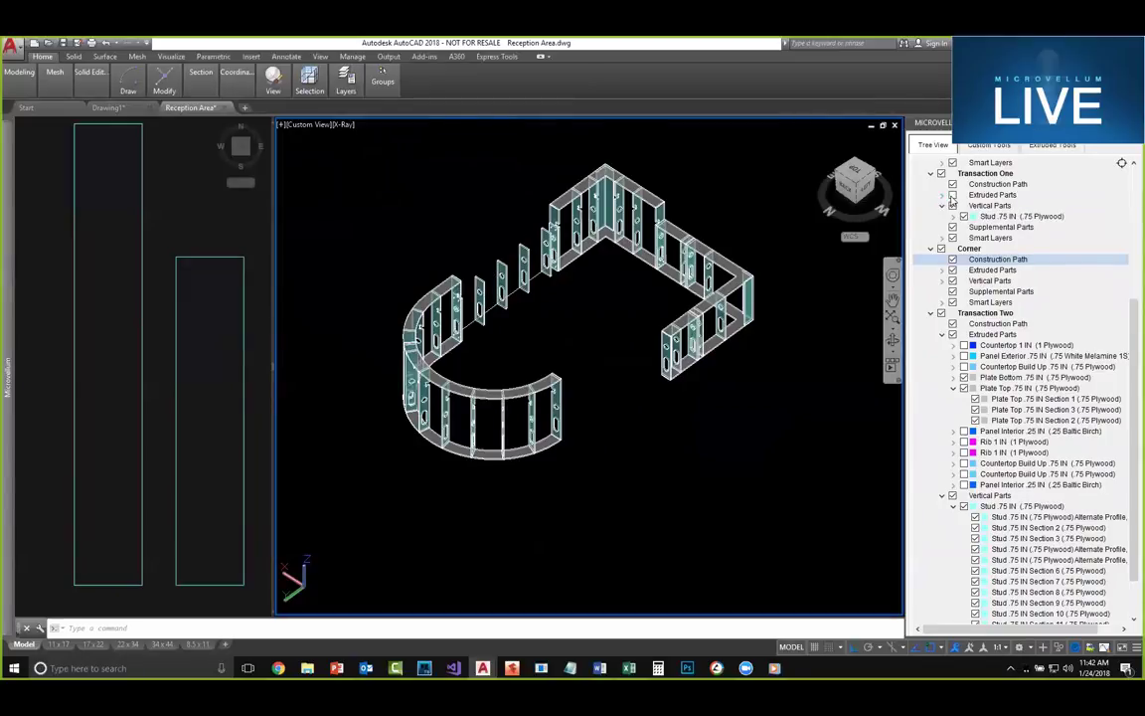
left_click(952, 270)
left_click(953, 270)
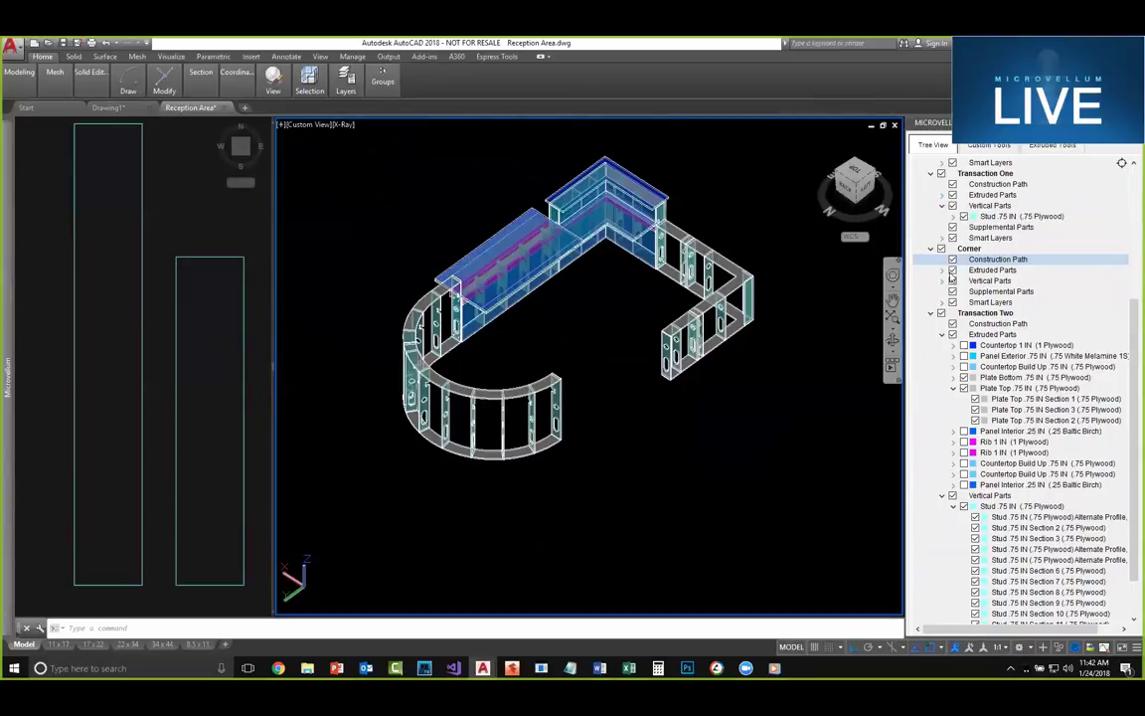
left_click(952, 334)
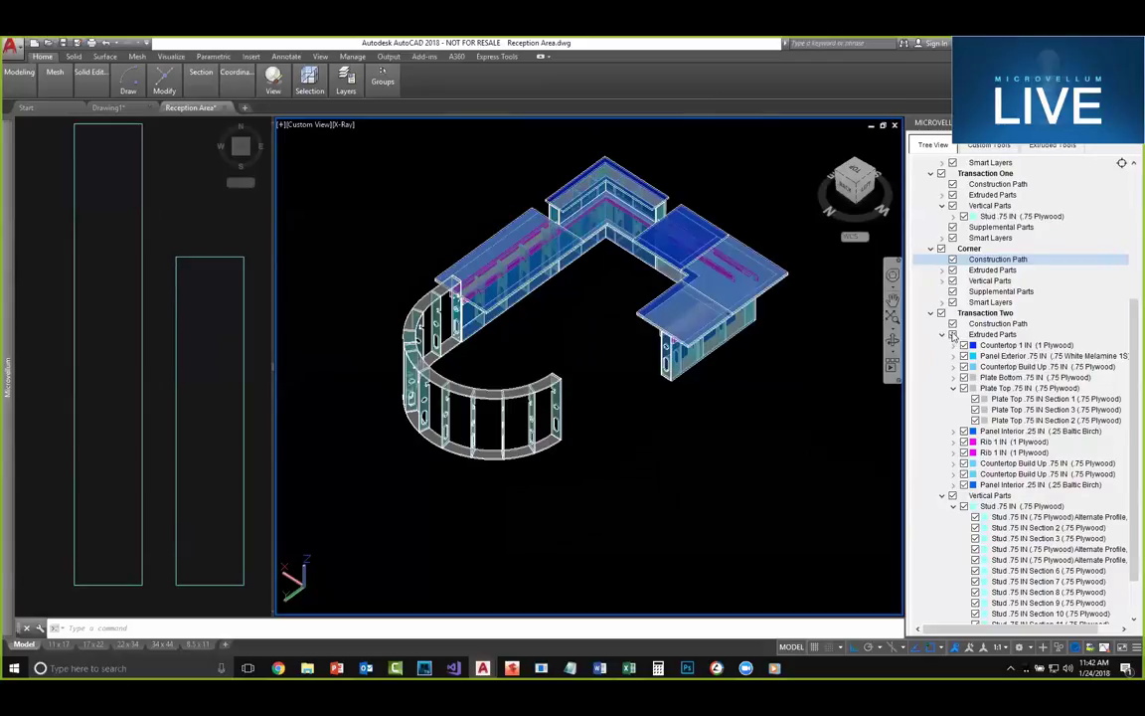
Step: Turn on the visibility of all extruded parts in the curved Front Counter
scroll(974, 409, "down", 2)
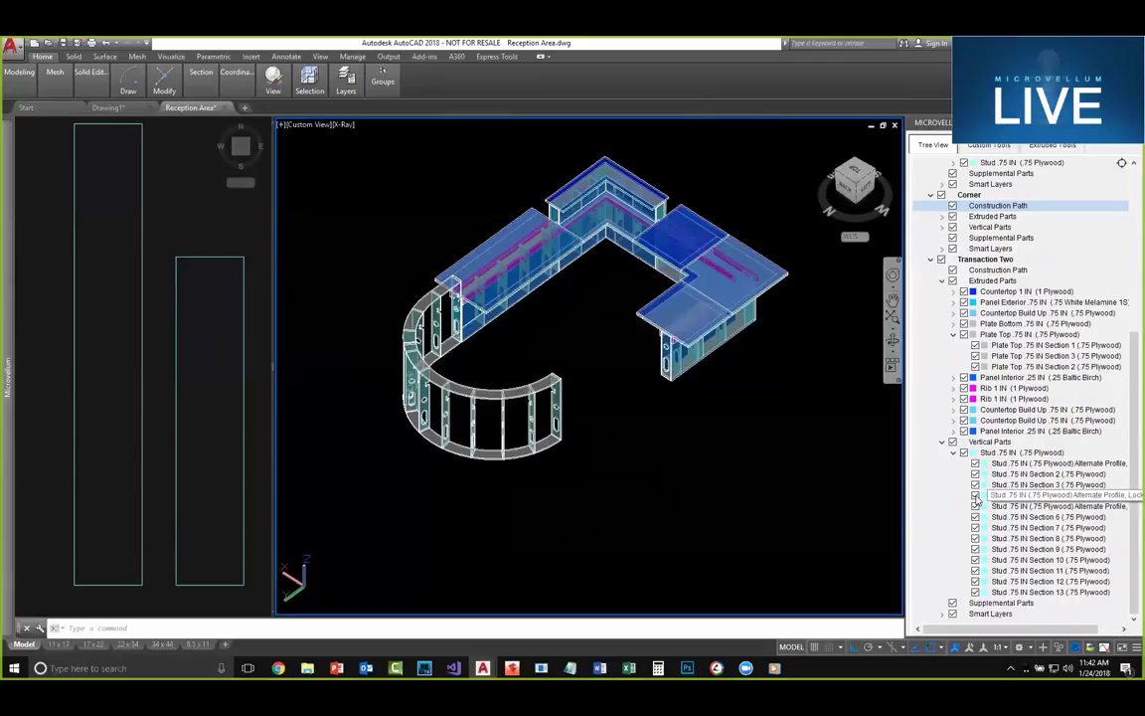
left_click(944, 445)
scroll(946, 298, "up", 4)
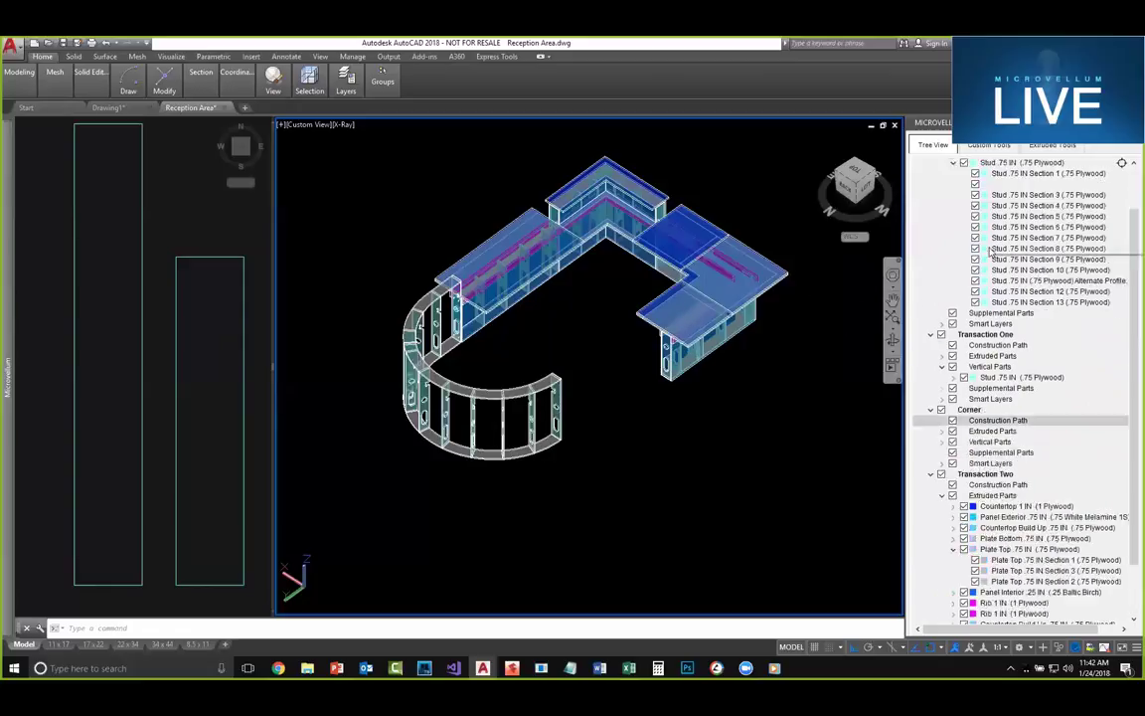
left_click(952, 195)
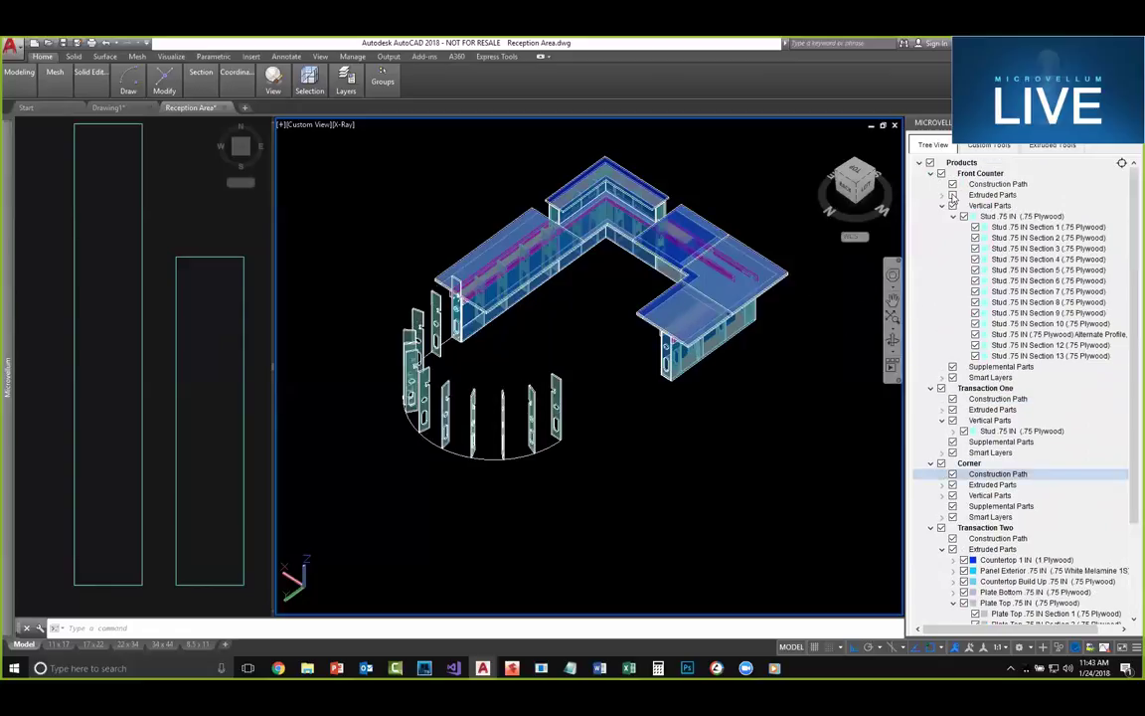
left_click(774, 398)
left_click(689, 433)
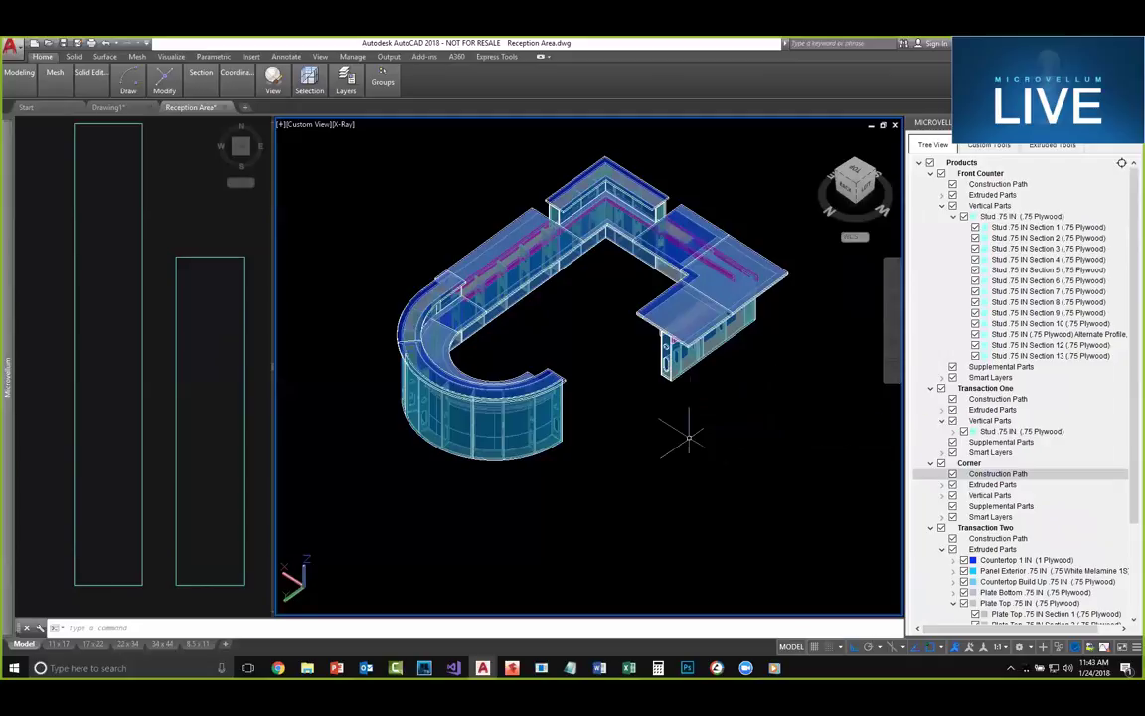
Step: Set the 3D viewport's visual style to Shaded with edges, viewing the desk from its raised corner side
scroll(771, 348, "down", 2)
middle_click_drag(757, 344, 734, 351, "shift")
middle_click_drag(652, 314, 497, 296, "shift")
scroll(550, 335, "up", 6)
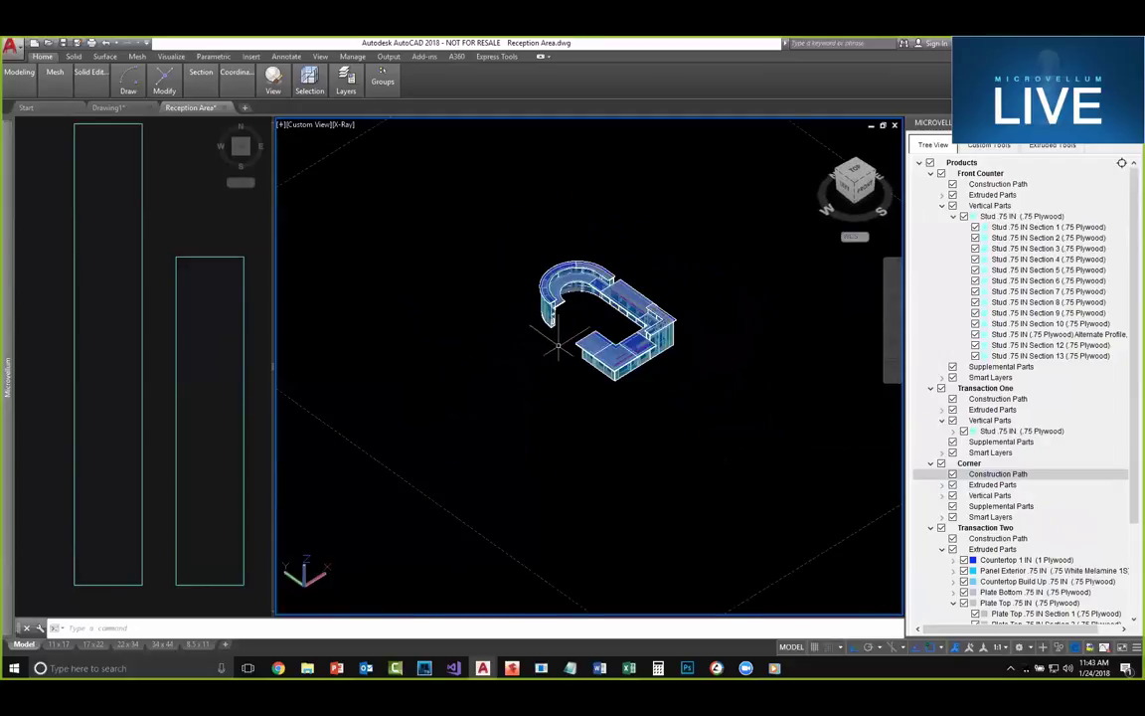
middle_click_drag(654, 345, 621, 377)
scroll(741, 351, "up", 8)
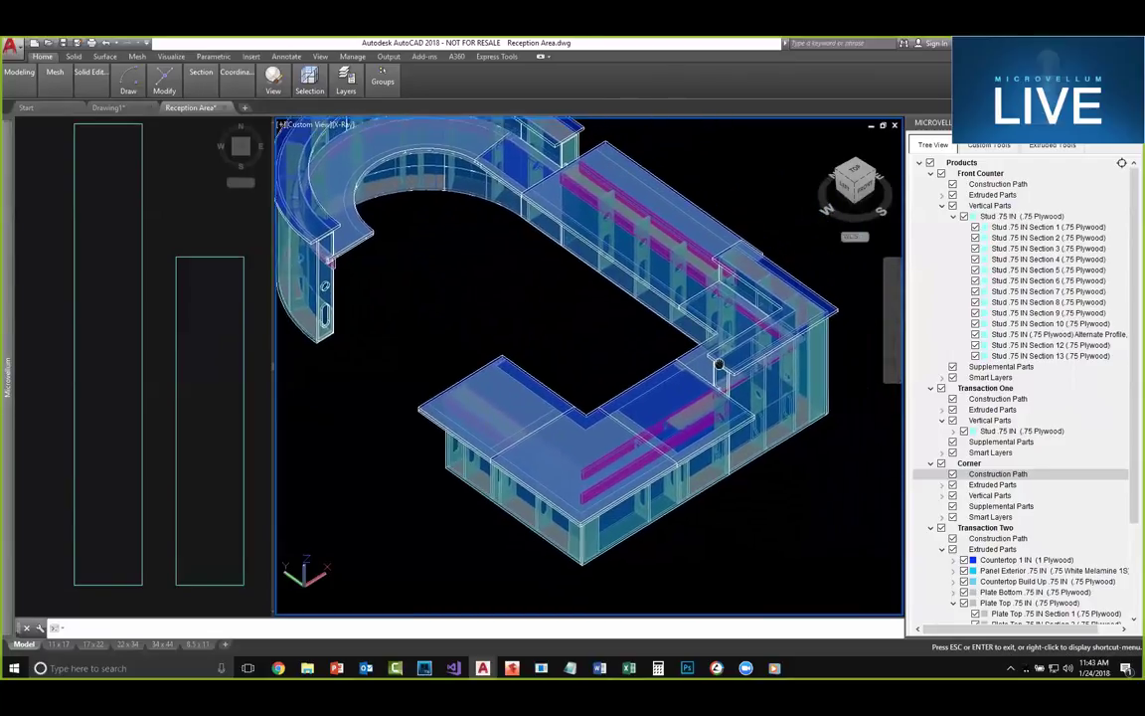
middle_click_drag(696, 350, 688, 348)
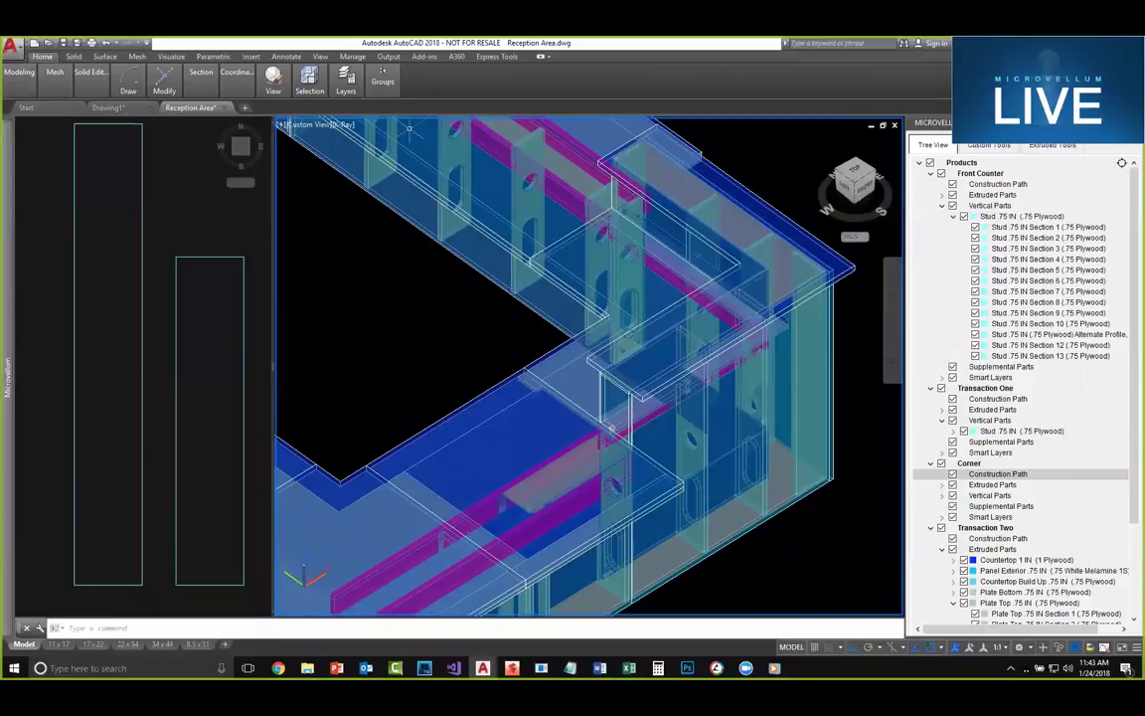
left_click(343, 124)
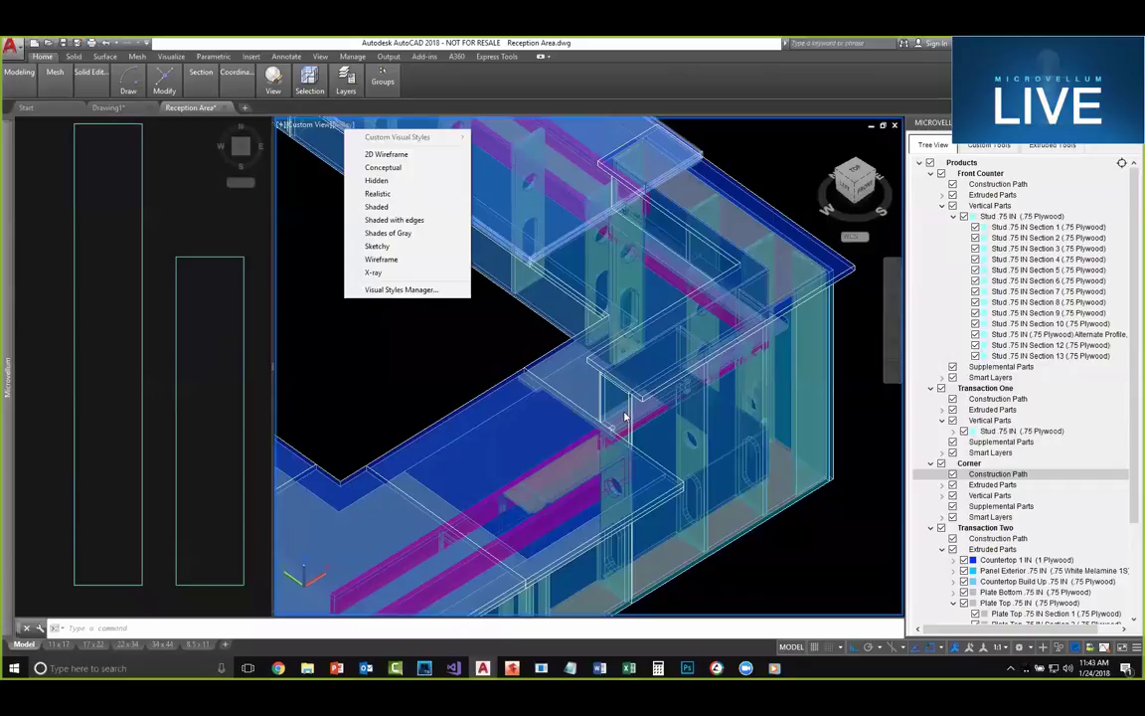
left_click(418, 220)
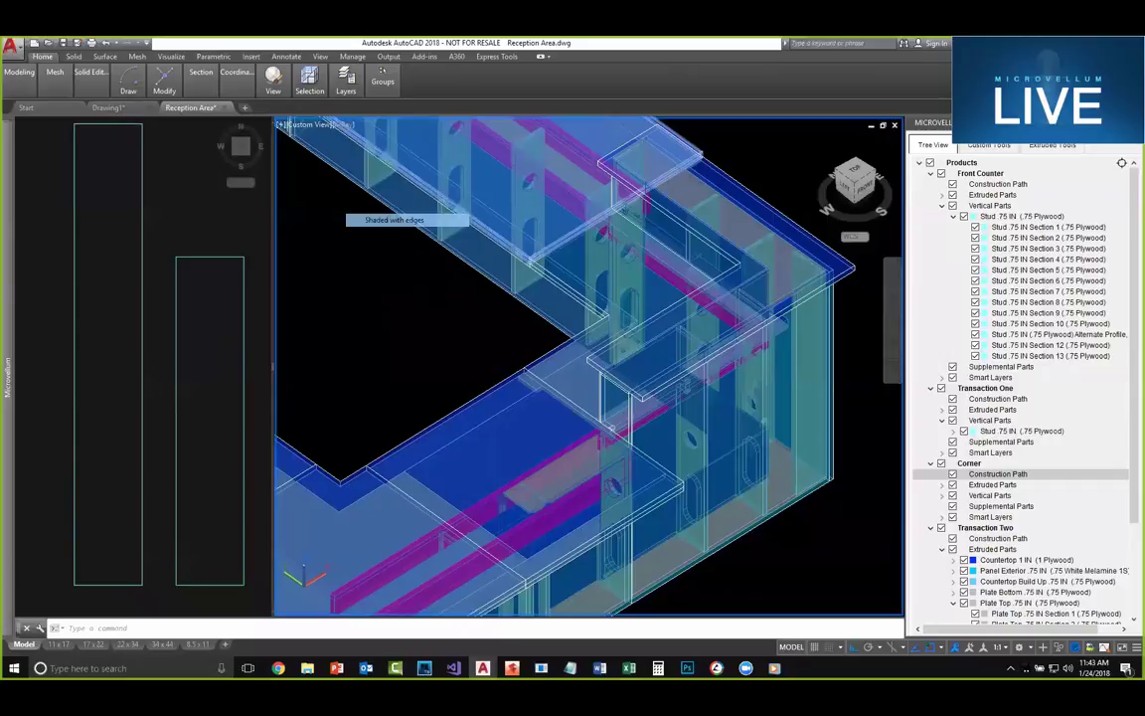
Step: Select the raised corner's Countertop 1 IN part within the Corner product's extruded parts
middle_click_drag(795, 454, 613, 358)
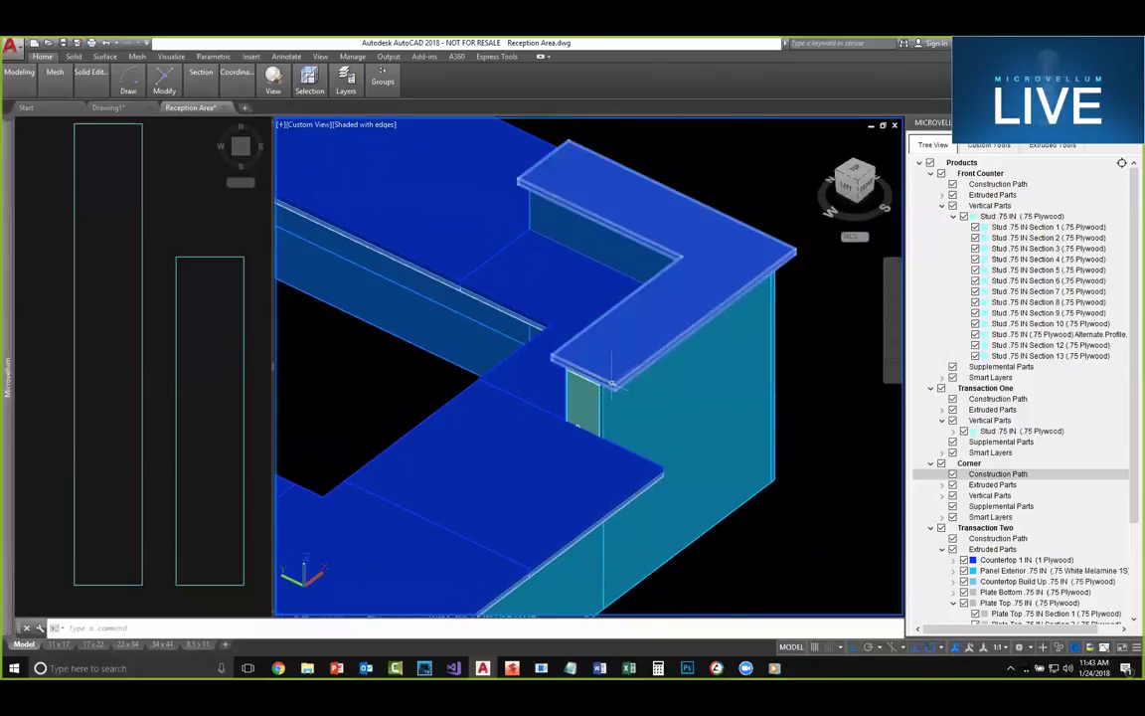
scroll(613, 384, "up", 2)
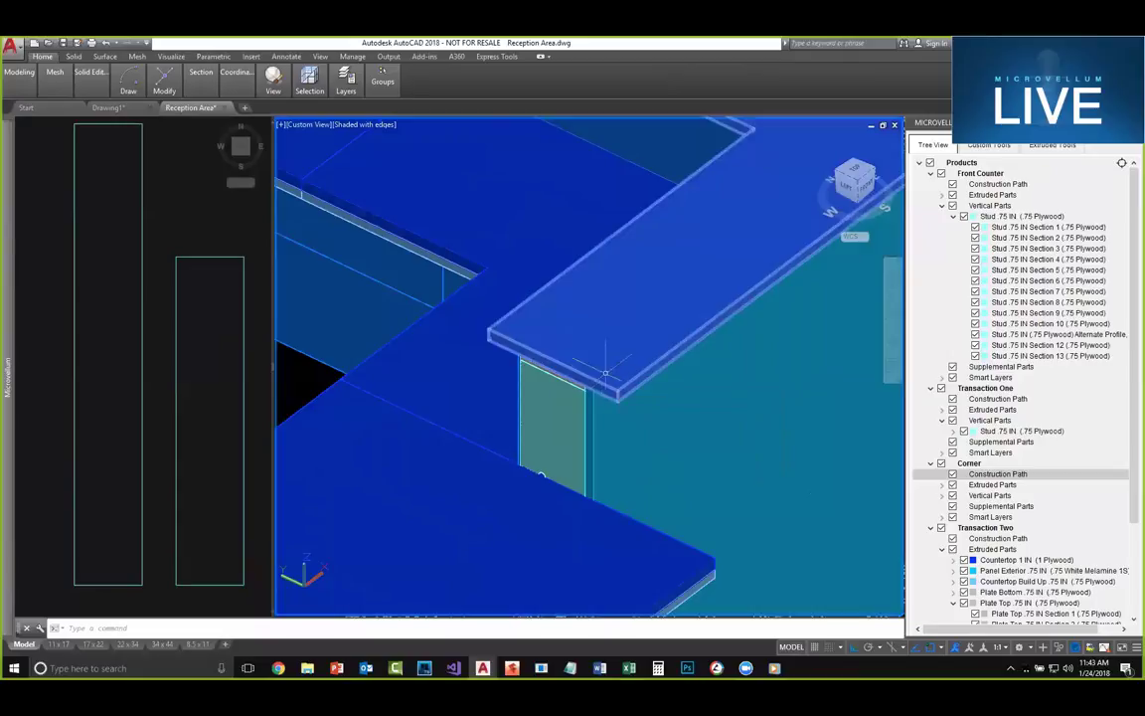
middle_click_drag(601, 384, 691, 363, "shift")
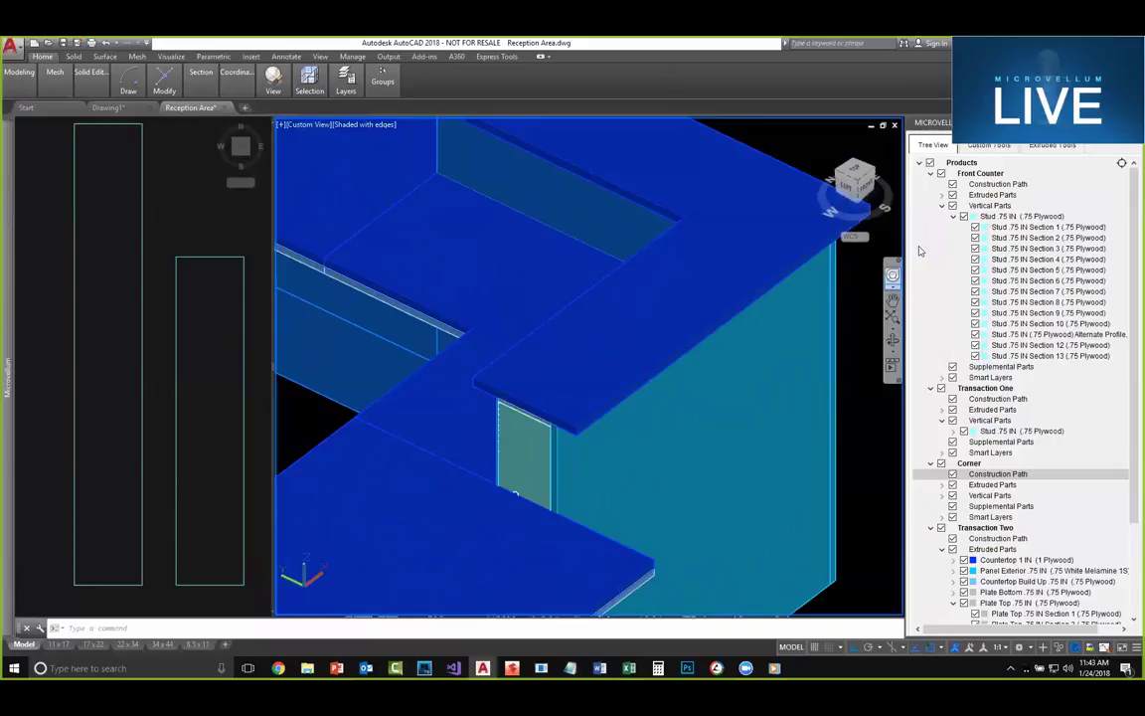
left_click(941, 205)
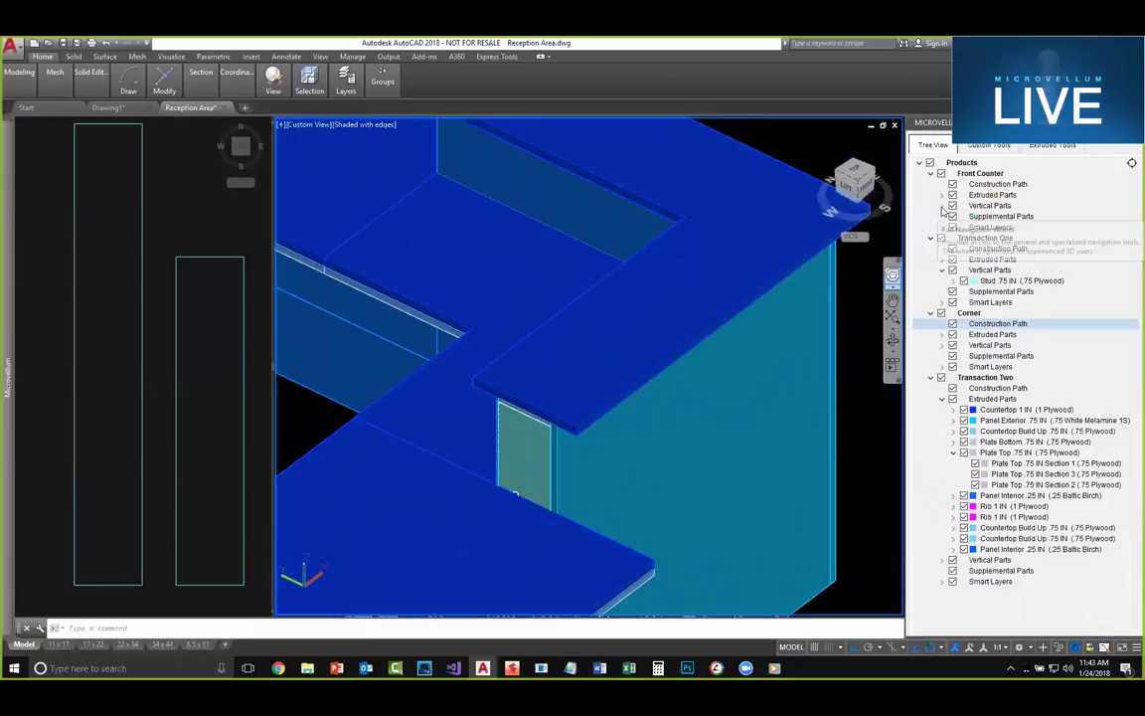
left_click(931, 313)
left_click(722, 282)
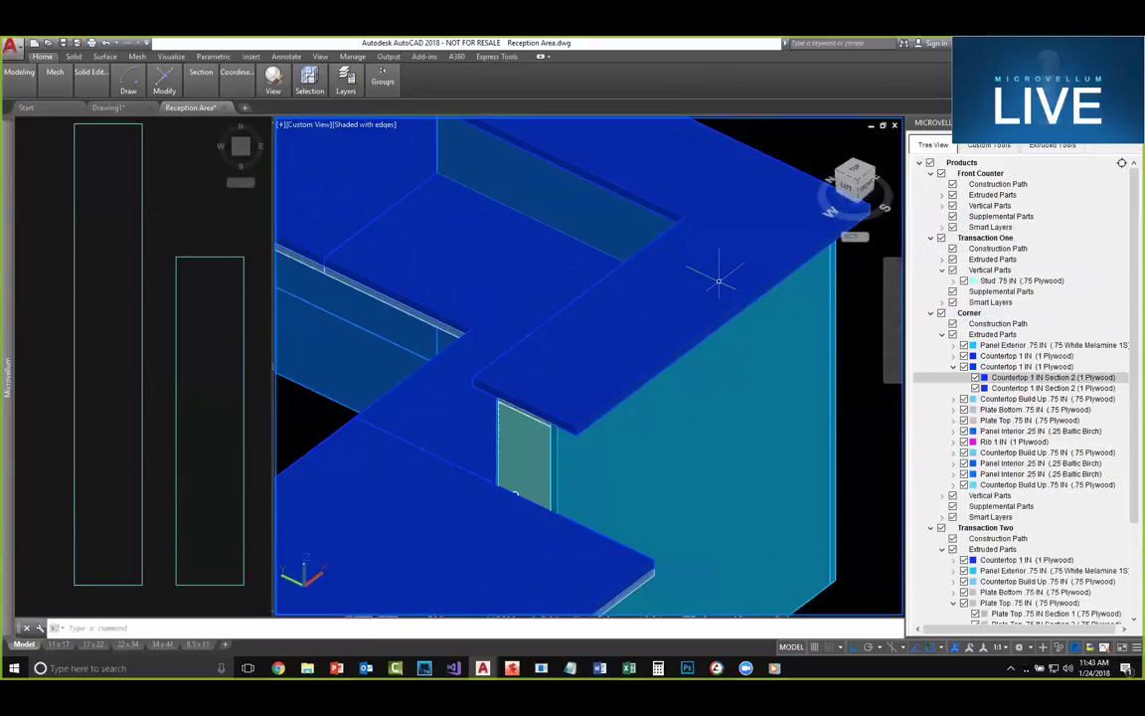
left_click(1005, 367)
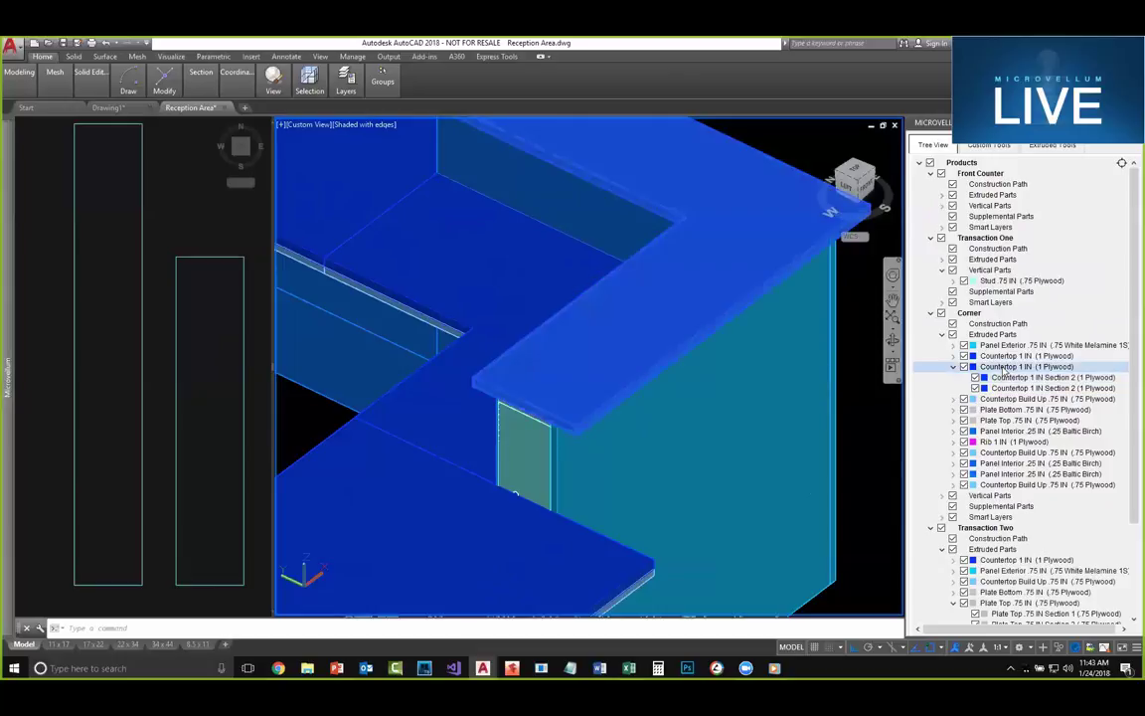
Step: Set the Extrusion Corner Negotiation Type of the raised Corner countertop to Butt_Before_Corner
right_click(1004, 370)
left_click(1024, 378)
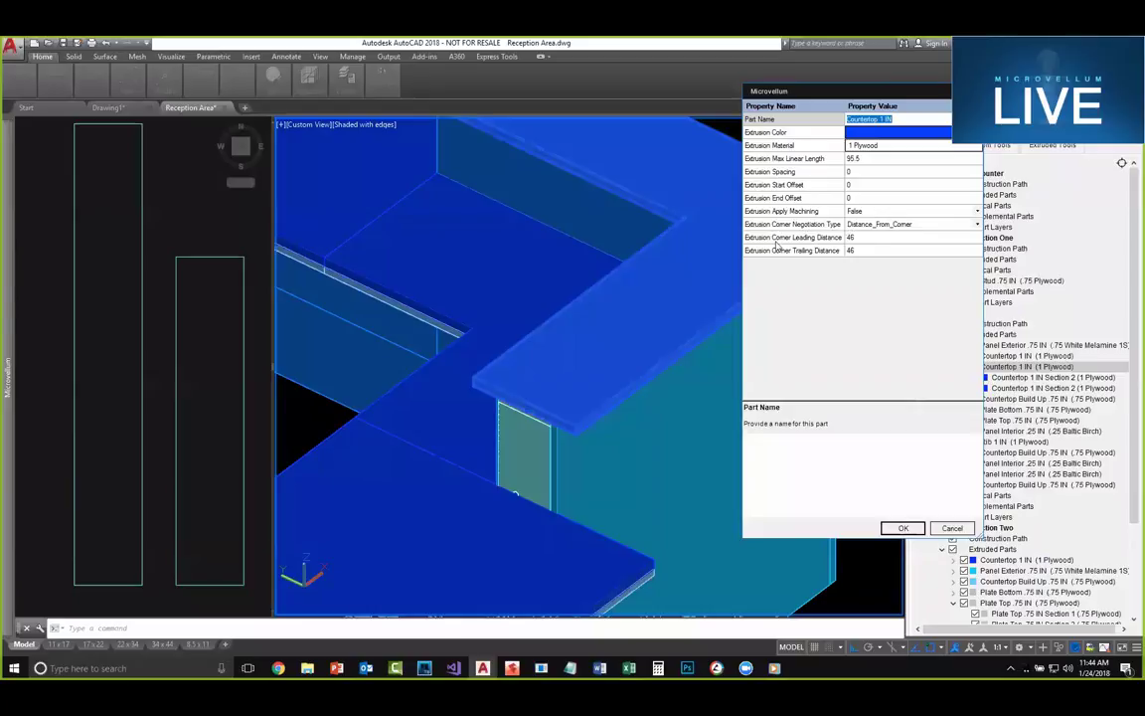
left_click(883, 225)
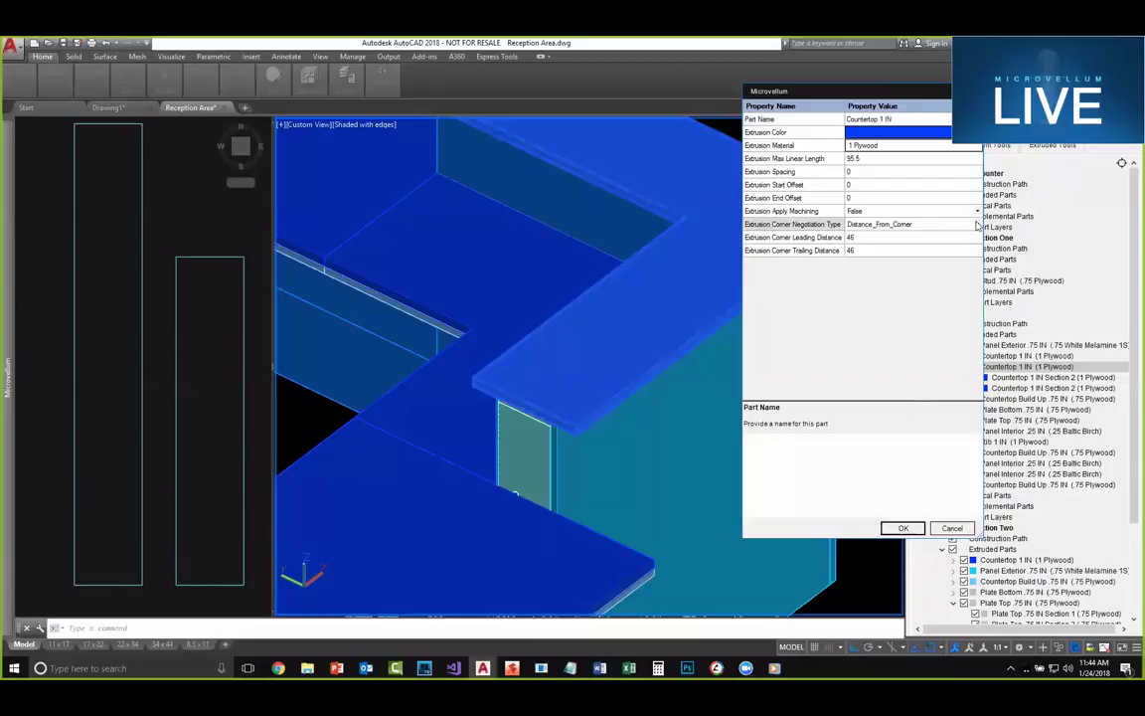
left_click(977, 224)
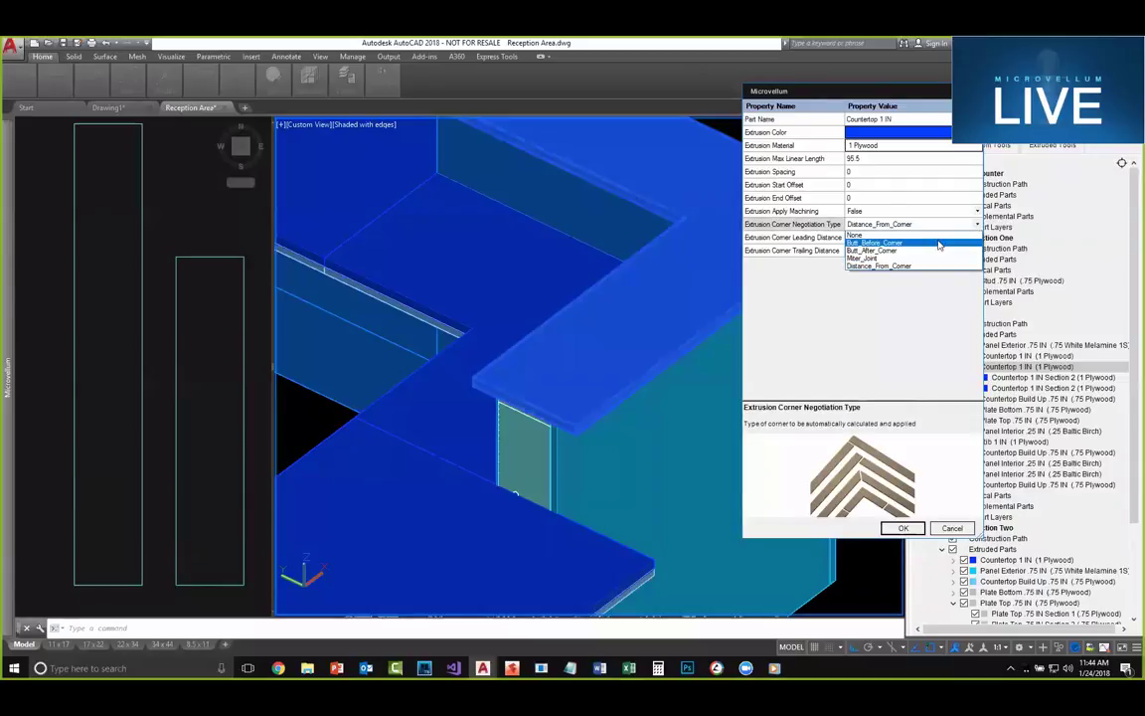
left_click(879, 244)
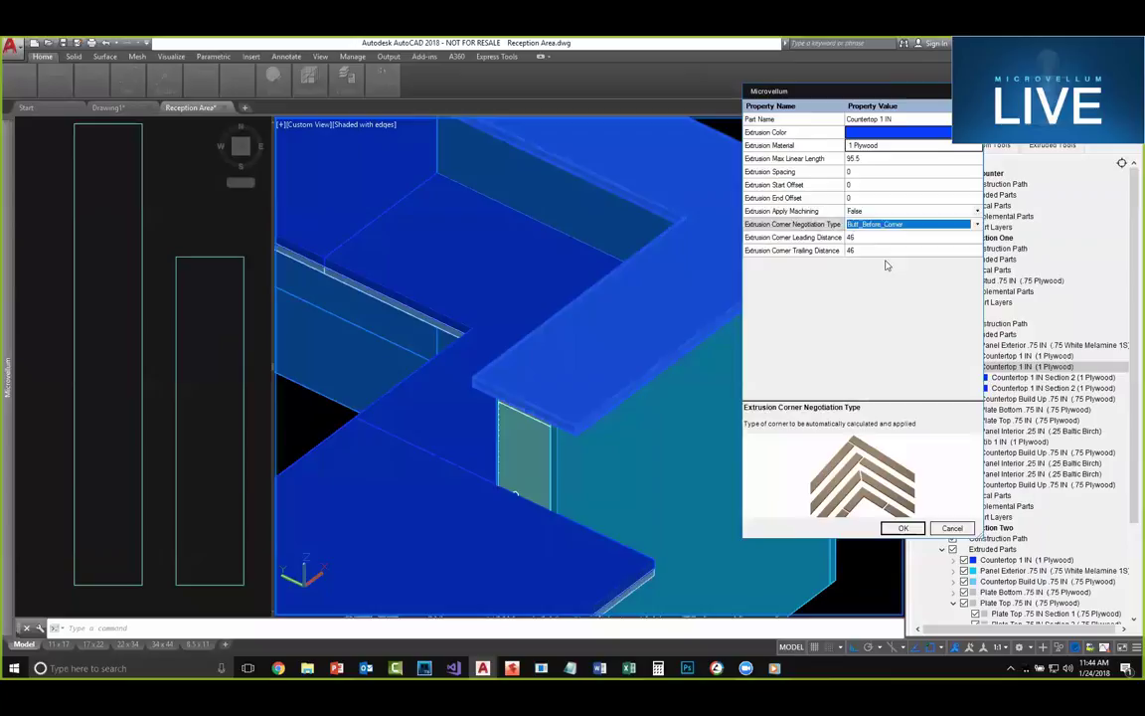
left_click(917, 529)
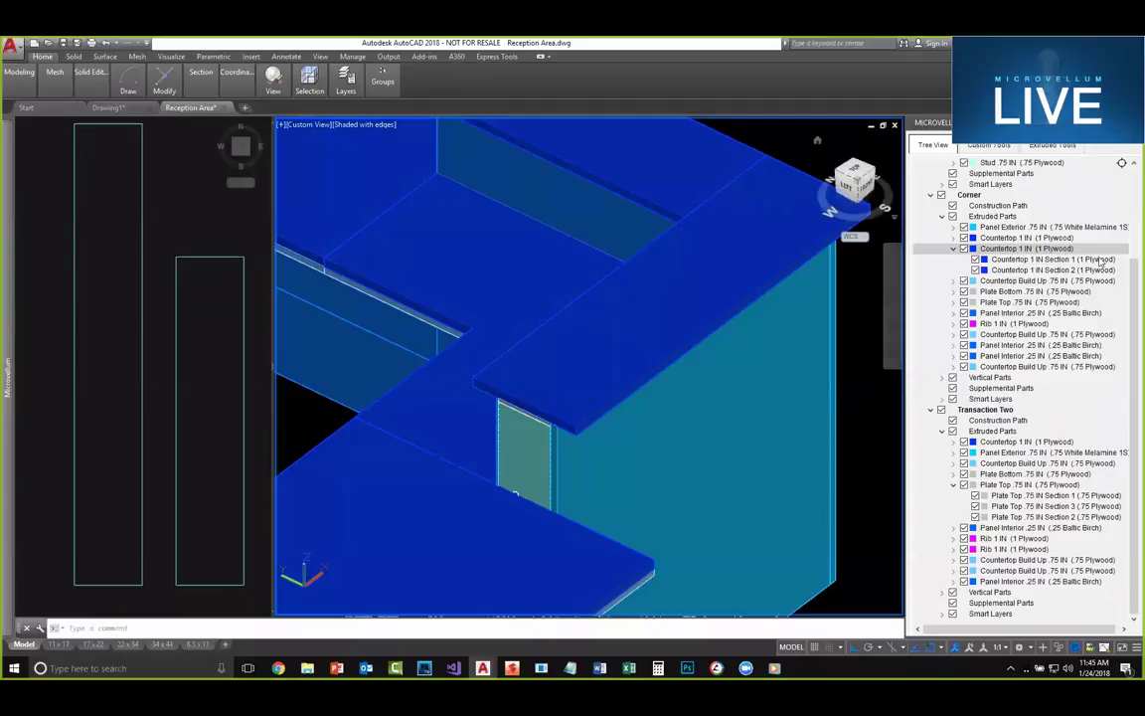
Step: Change the raised Corner countertop's Extrusion Corner Negotiation Type to Miter_Joint
middle_click_drag(748, 316, 636, 414)
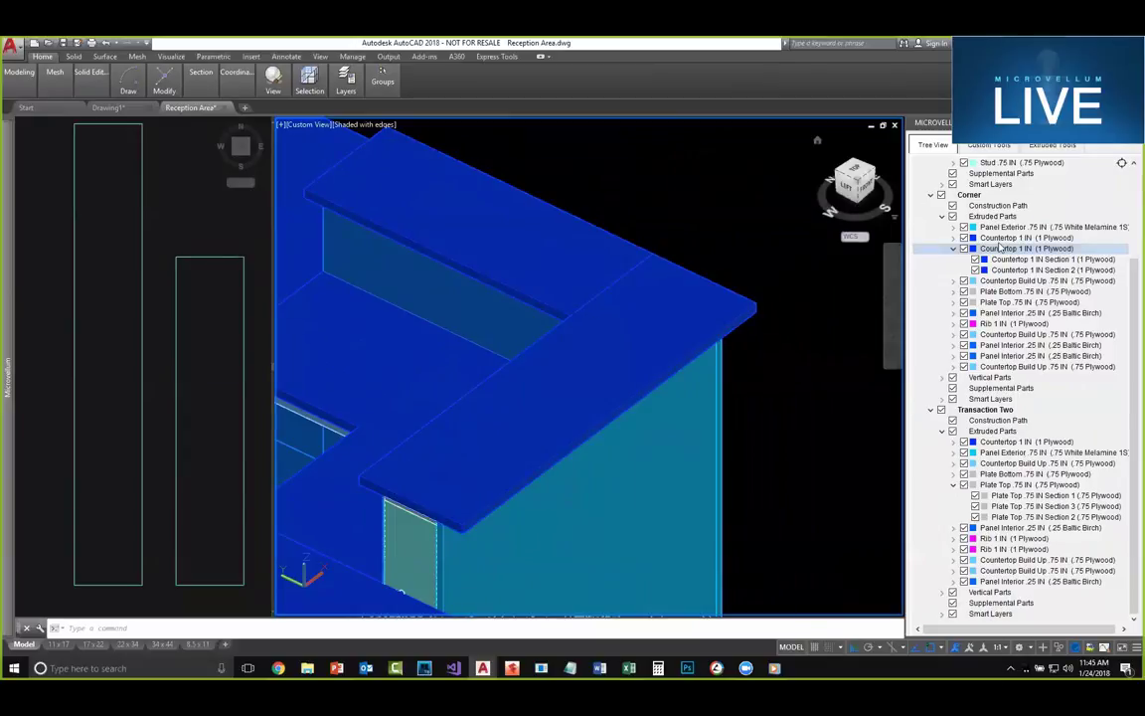
right_click(1000, 247)
left_click(932, 232)
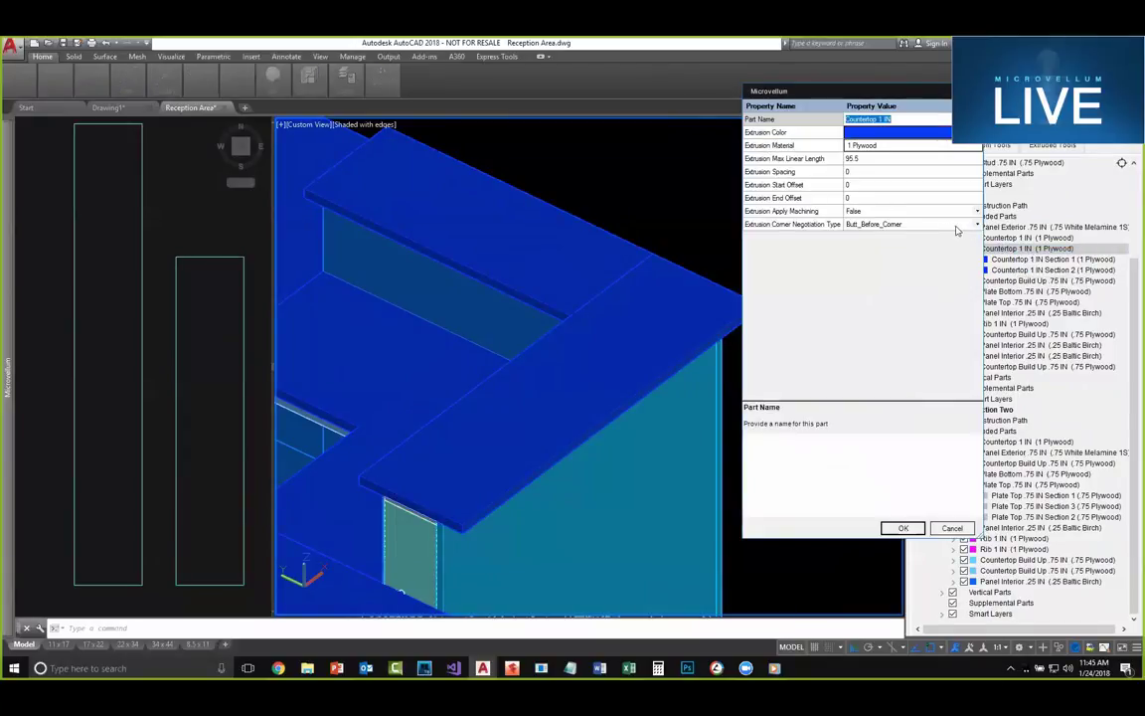
left_click(957, 227)
left_click(977, 225)
left_click(895, 261)
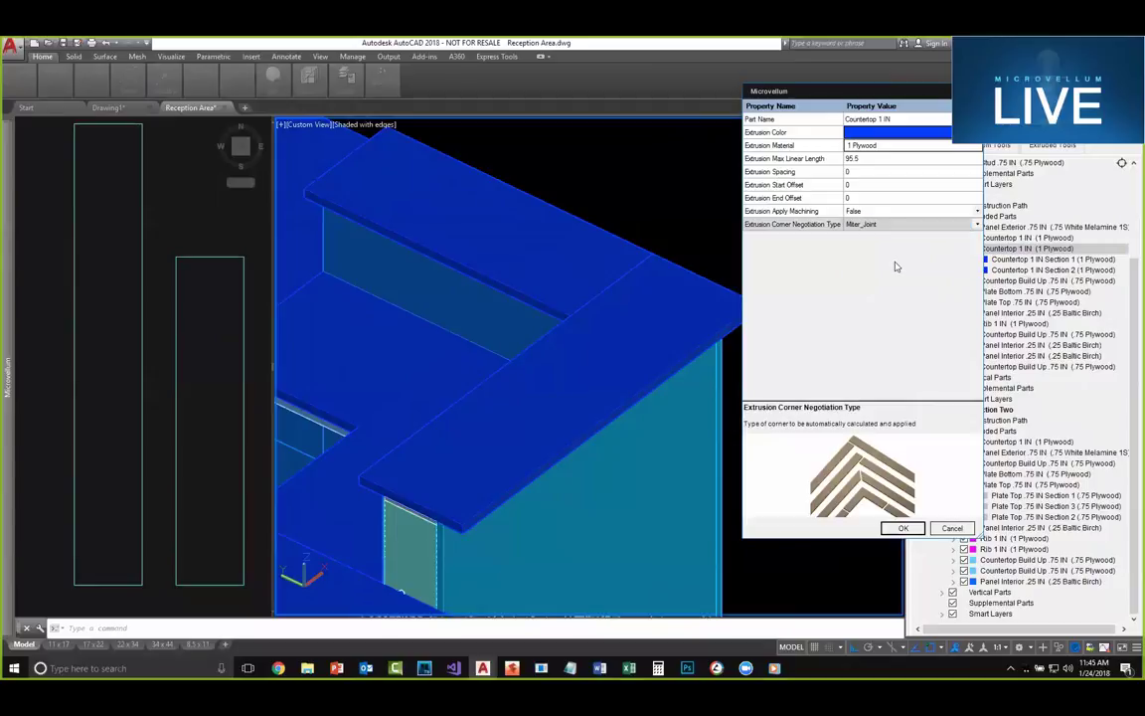
left_click(902, 528)
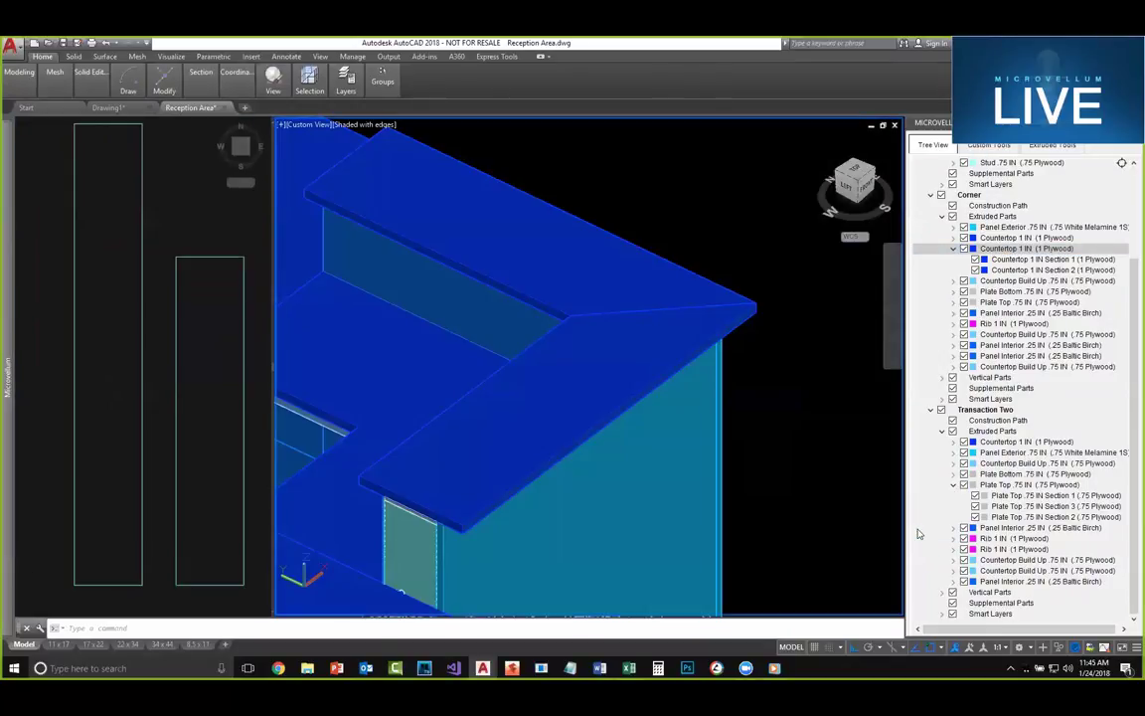
Step: Set the raised Corner countertop's corner negotiation to Distance_From_Corner, with leading and trailing distances of 40
right_click(1019, 256)
left_click(1029, 261)
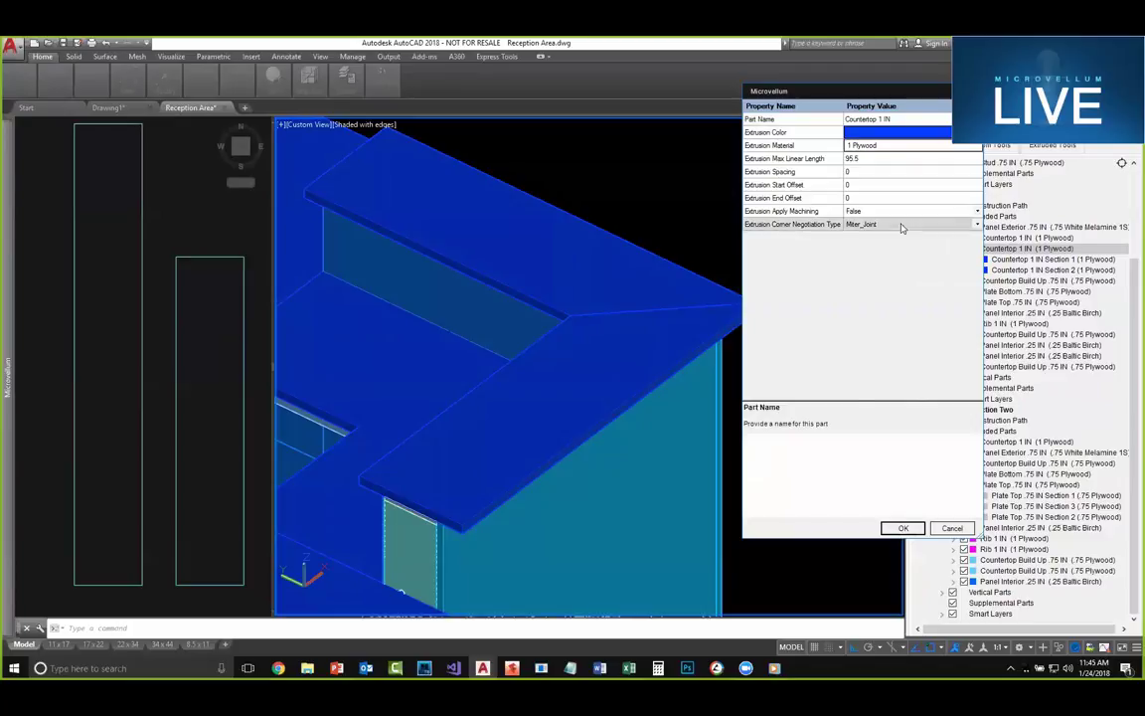
left_click(902, 226)
left_click(977, 225)
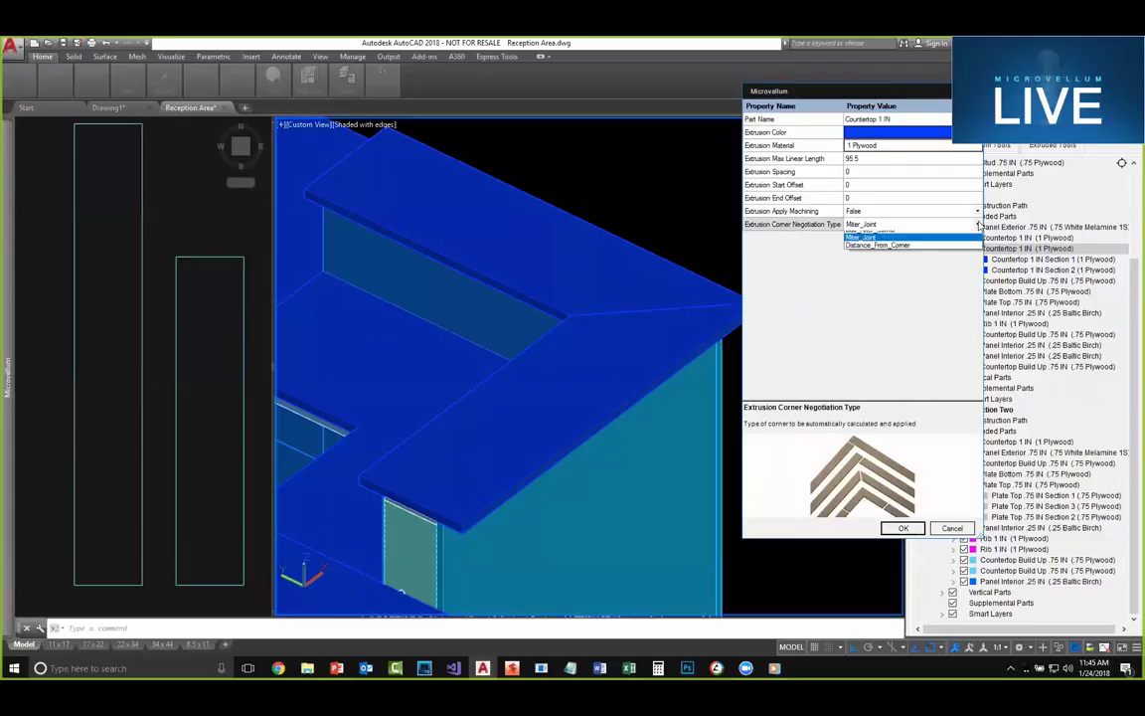
left_click(908, 266)
left_click(879, 238)
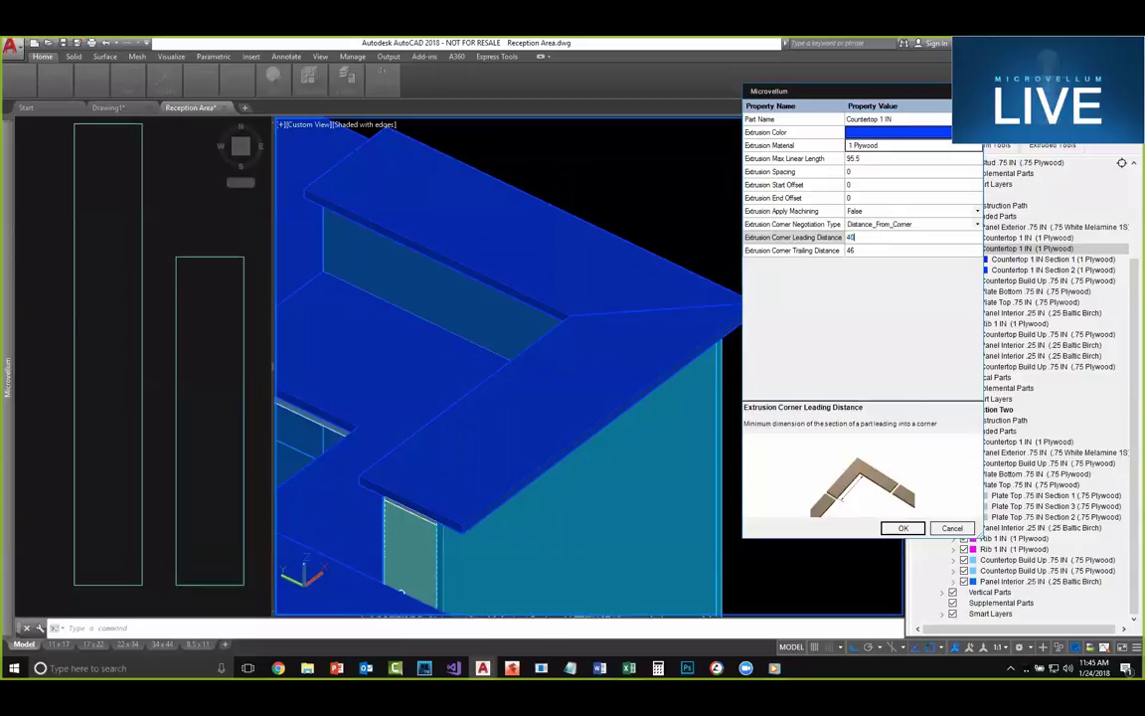
left_click(876, 250)
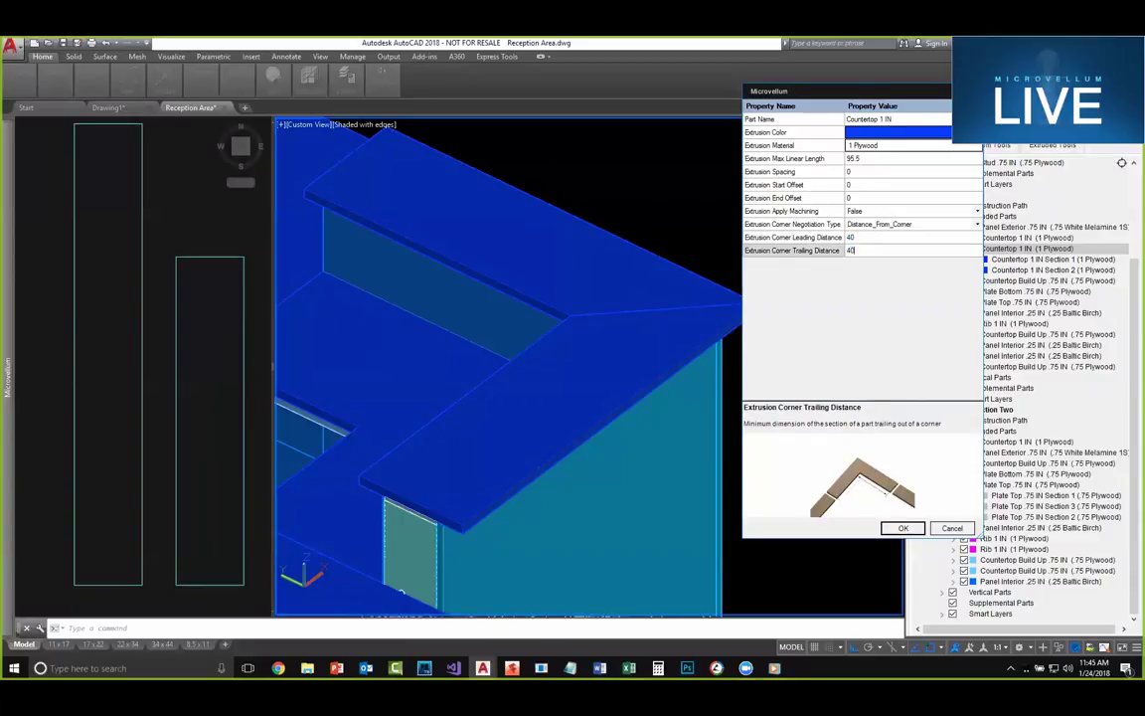
left_click(902, 528)
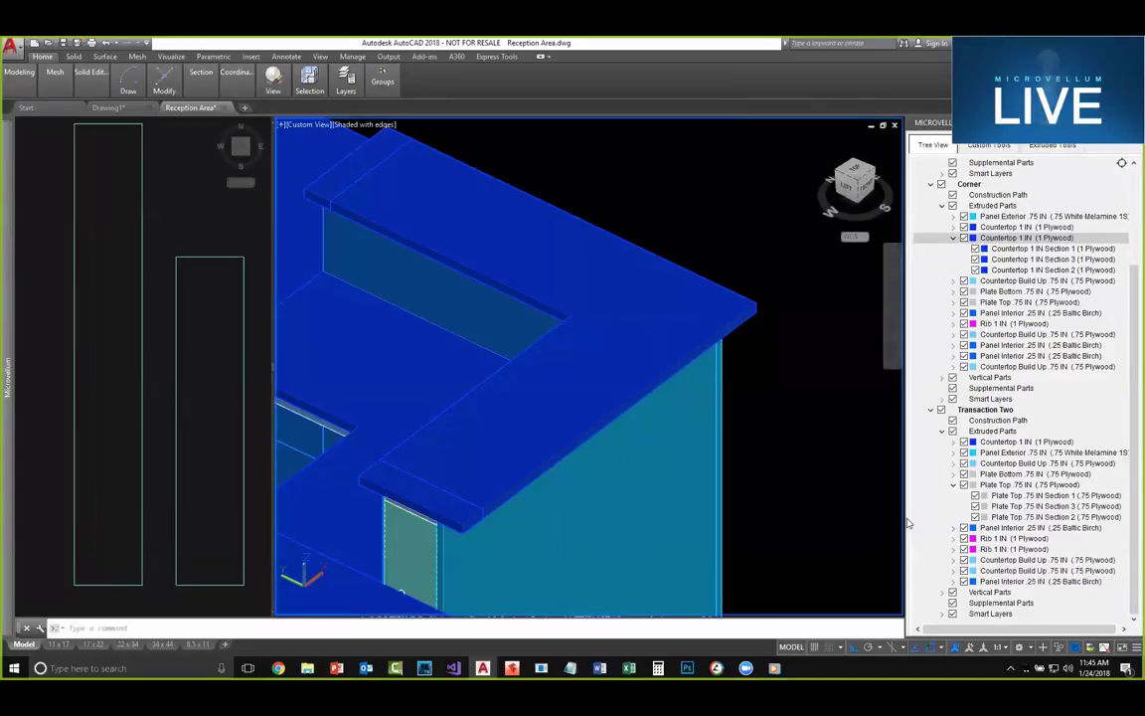
Step: Remove the joint between the raised Corner countertop's main piece and its short end section near Transaction Two
middle_click_drag(543, 409, 579, 375)
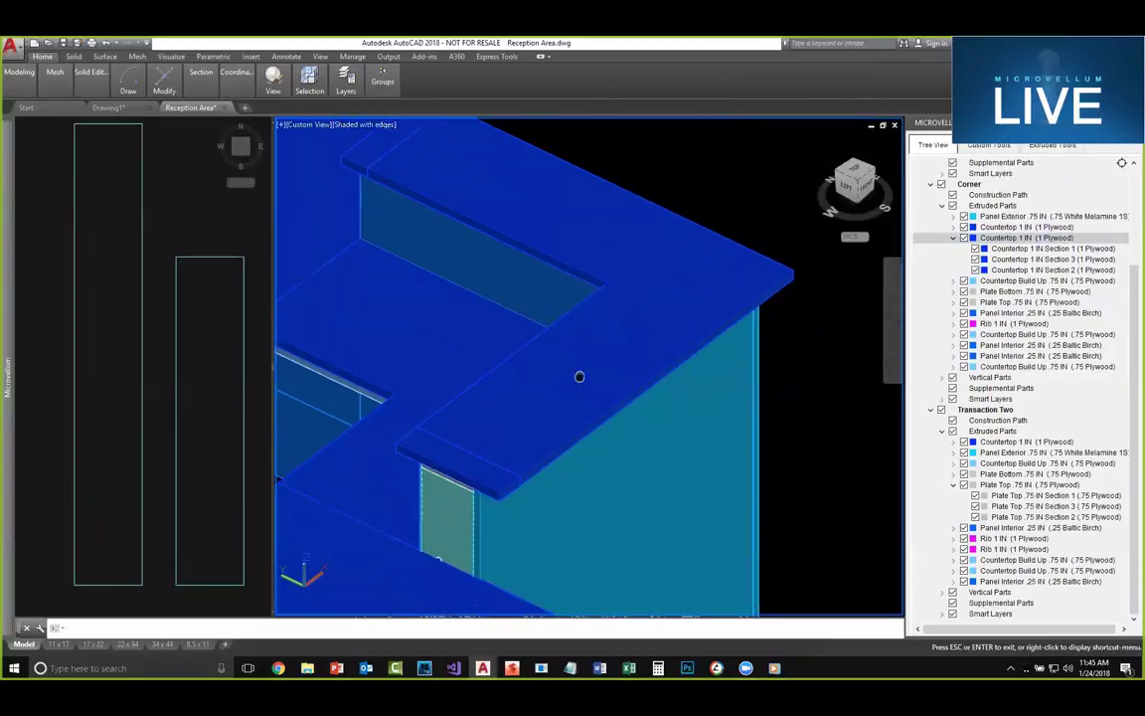
scroll(527, 397, "up", 5)
scroll(537, 418, "down", 4)
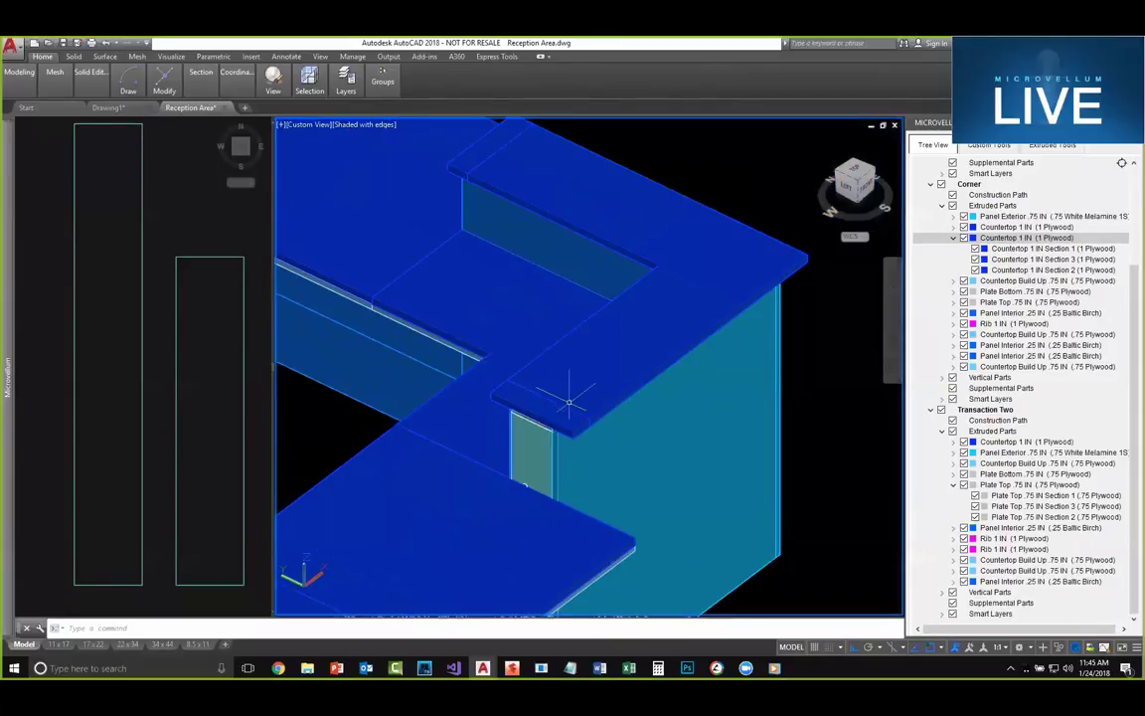
scroll(571, 404, "up", 1)
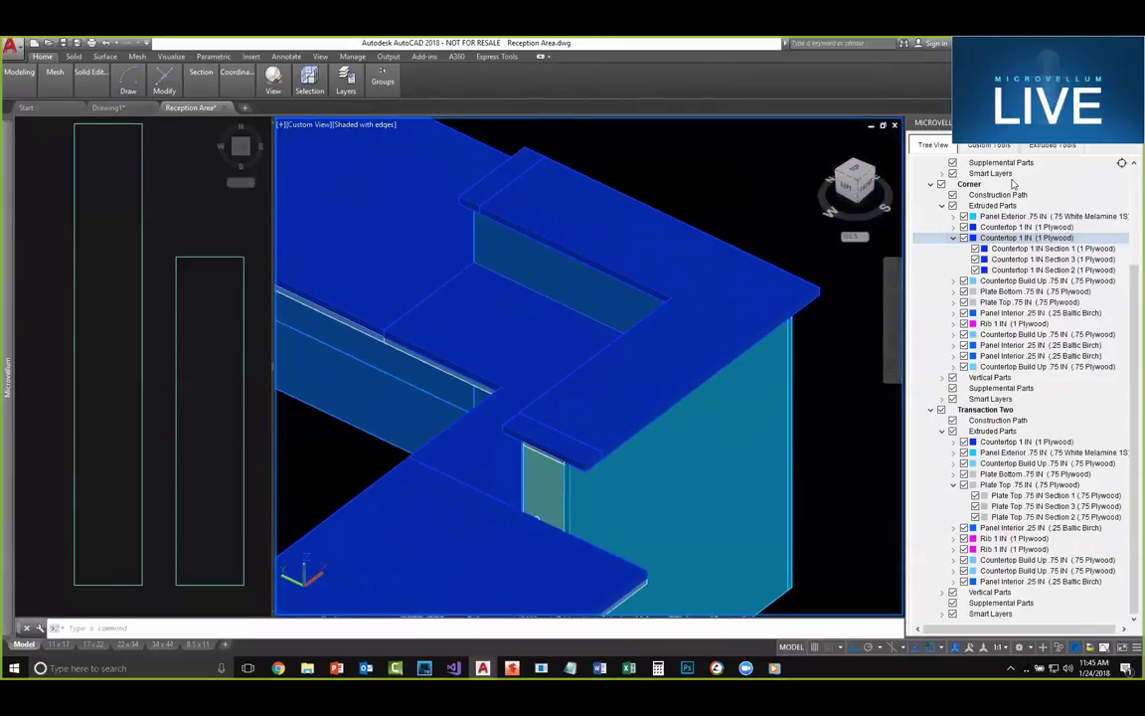
left_click(1056, 145)
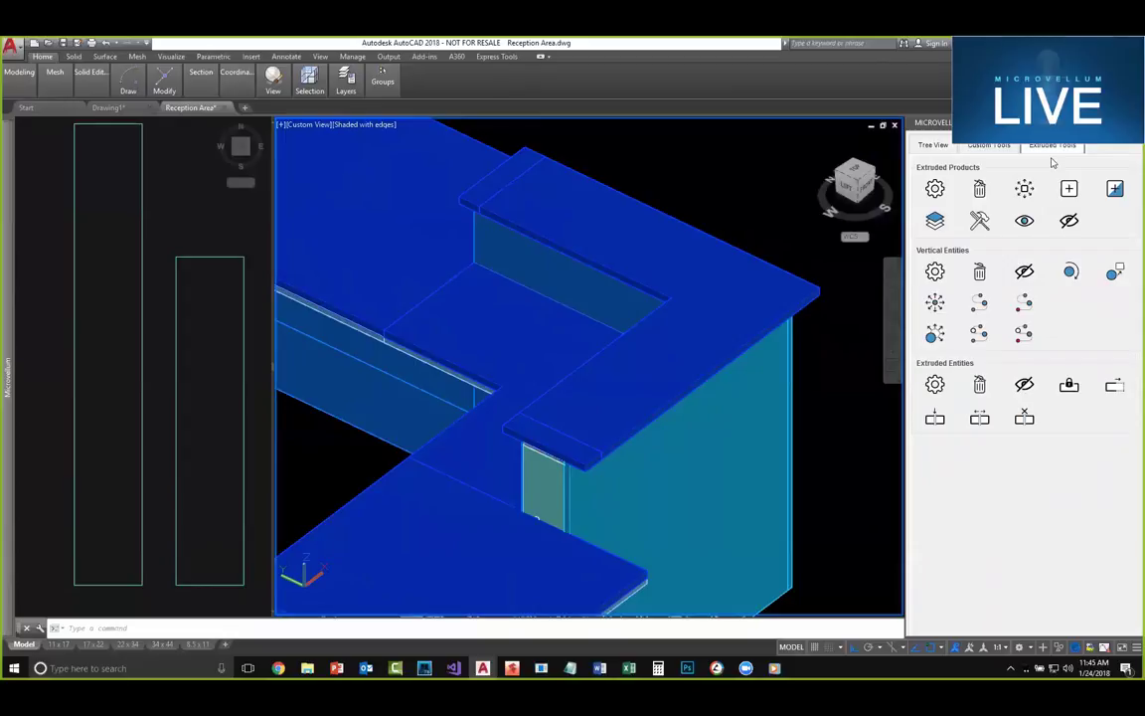
left_click(1024, 418)
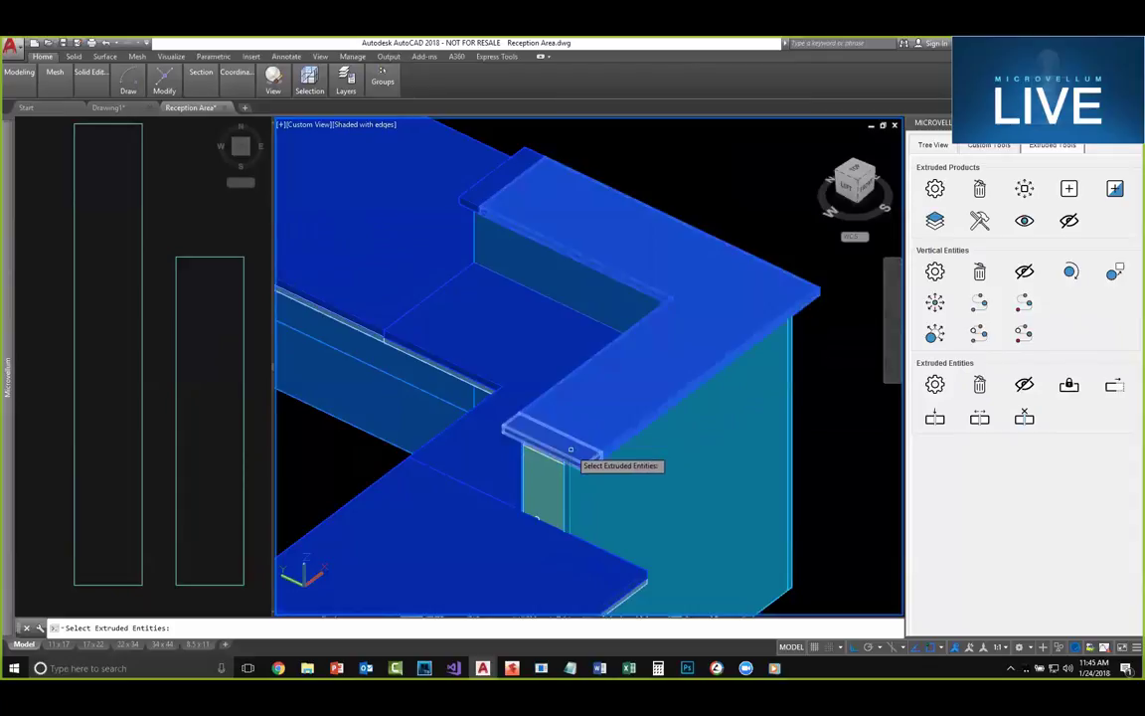
left_click(613, 449)
key("Return")
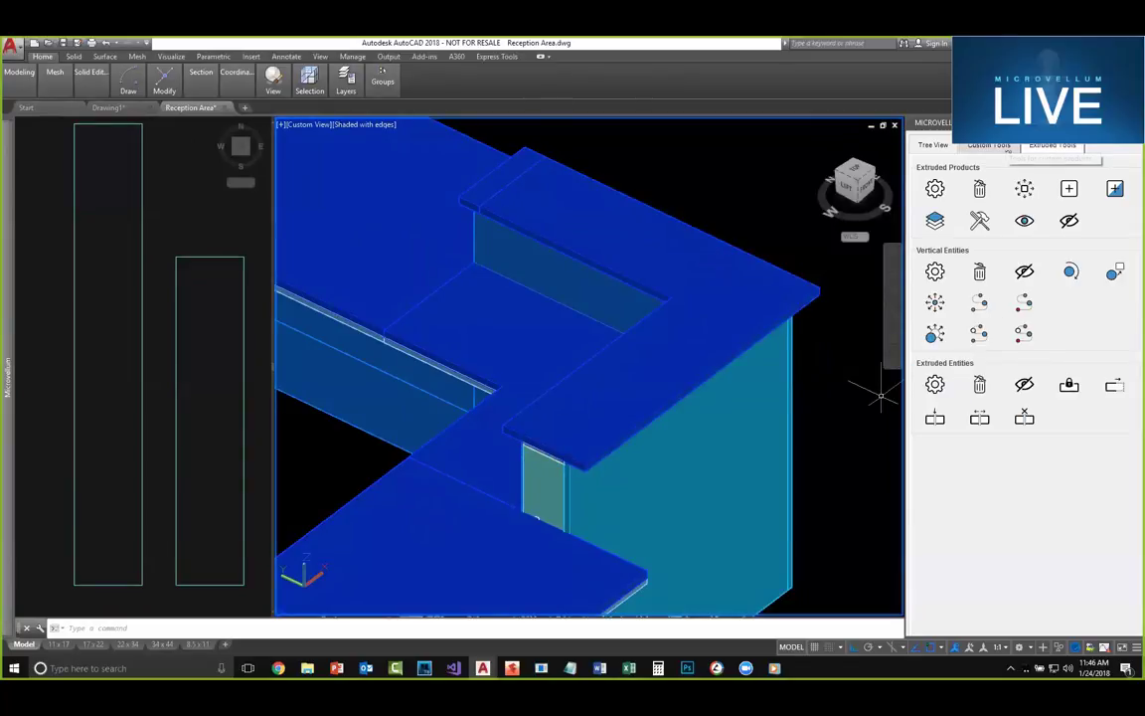
Step: Set the raised Corner countertop's Extrusion Corner Leading Distance to 46, keeping the Distance_From_Corner negotiation type
left_click(932, 147)
right_click(1029, 250)
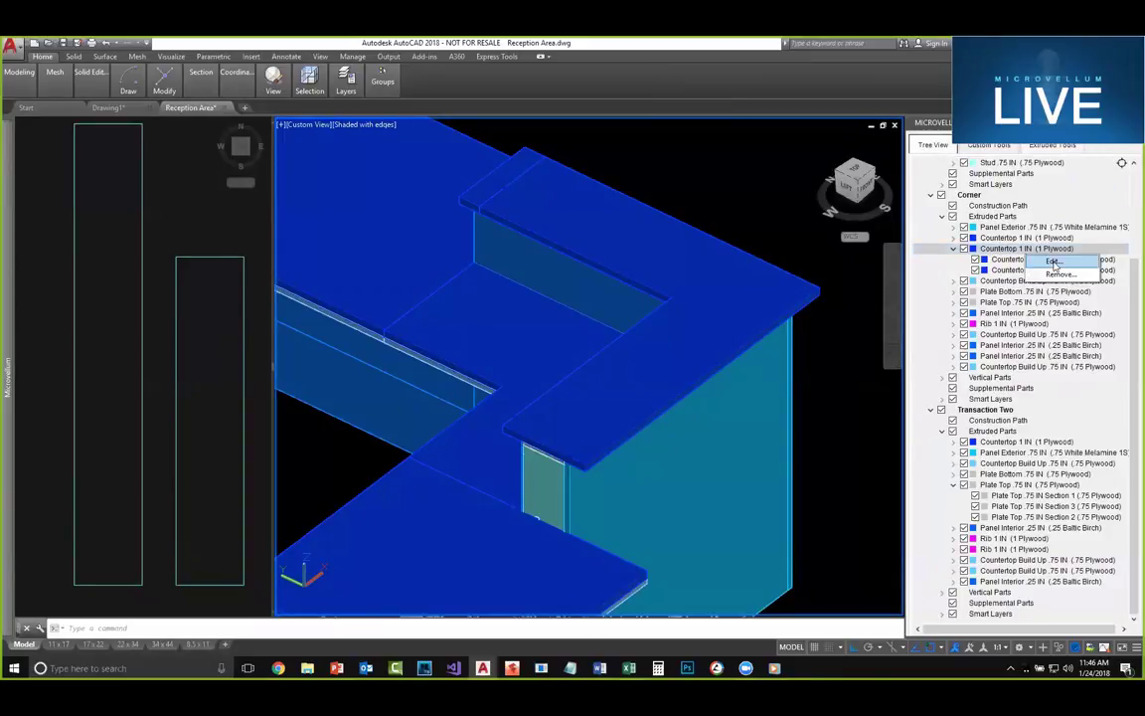
left_click(1053, 263)
left_click(866, 237)
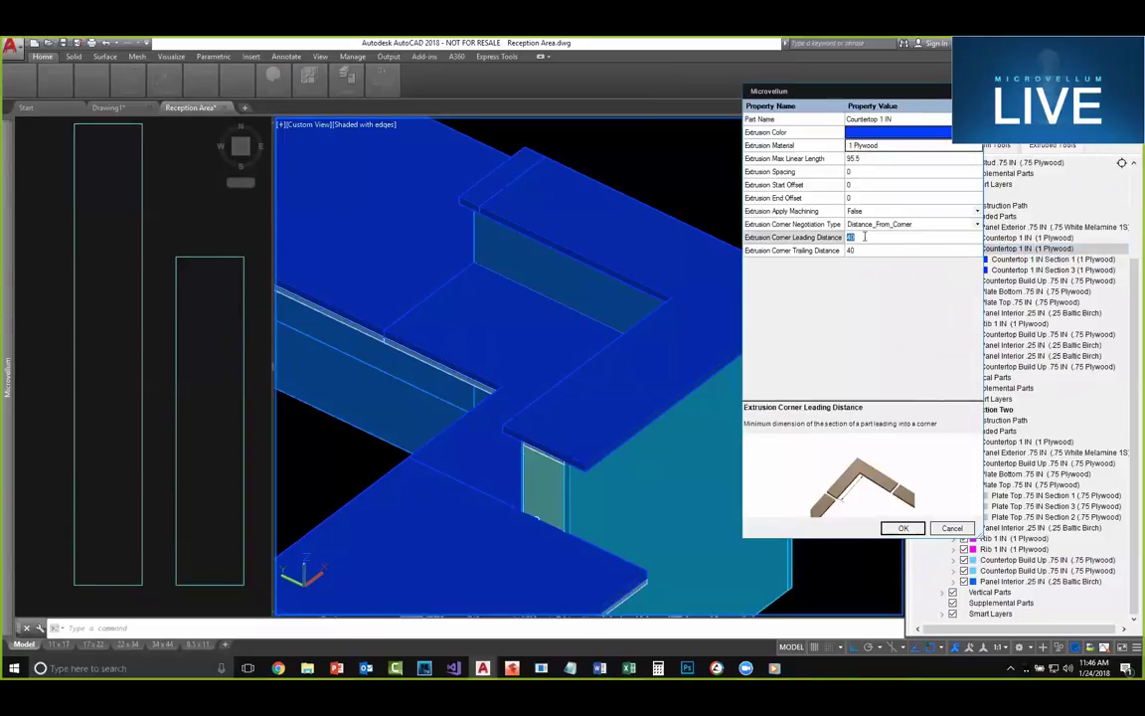
left_click(881, 250)
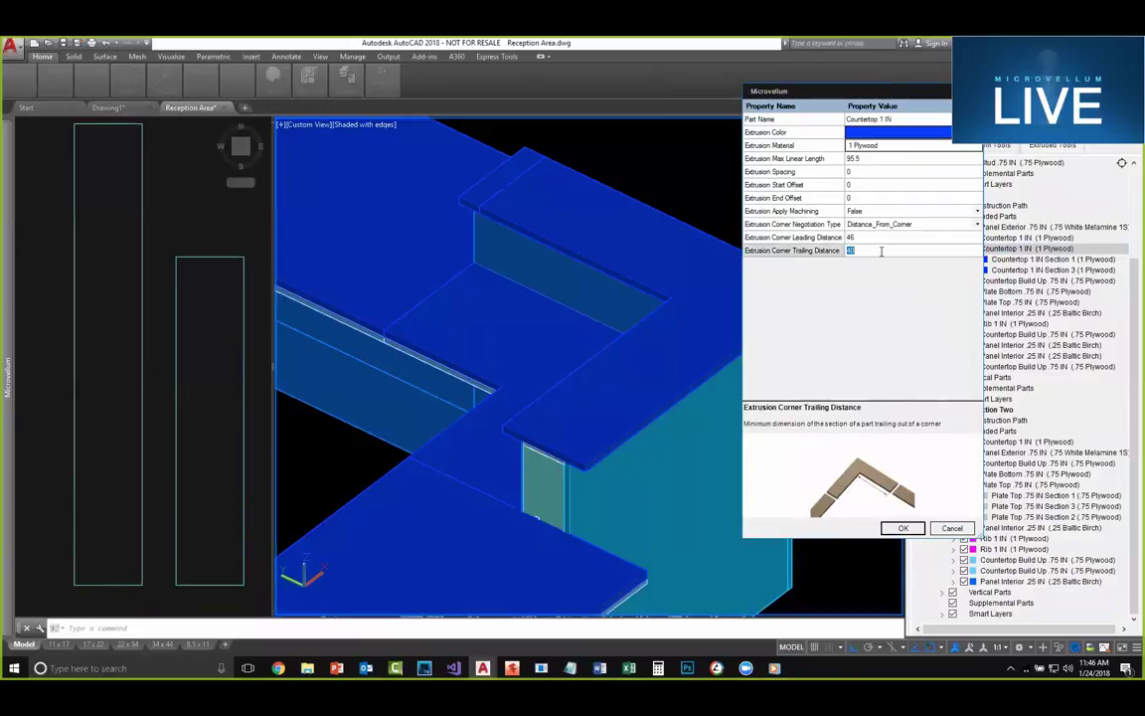
left_click(903, 528)
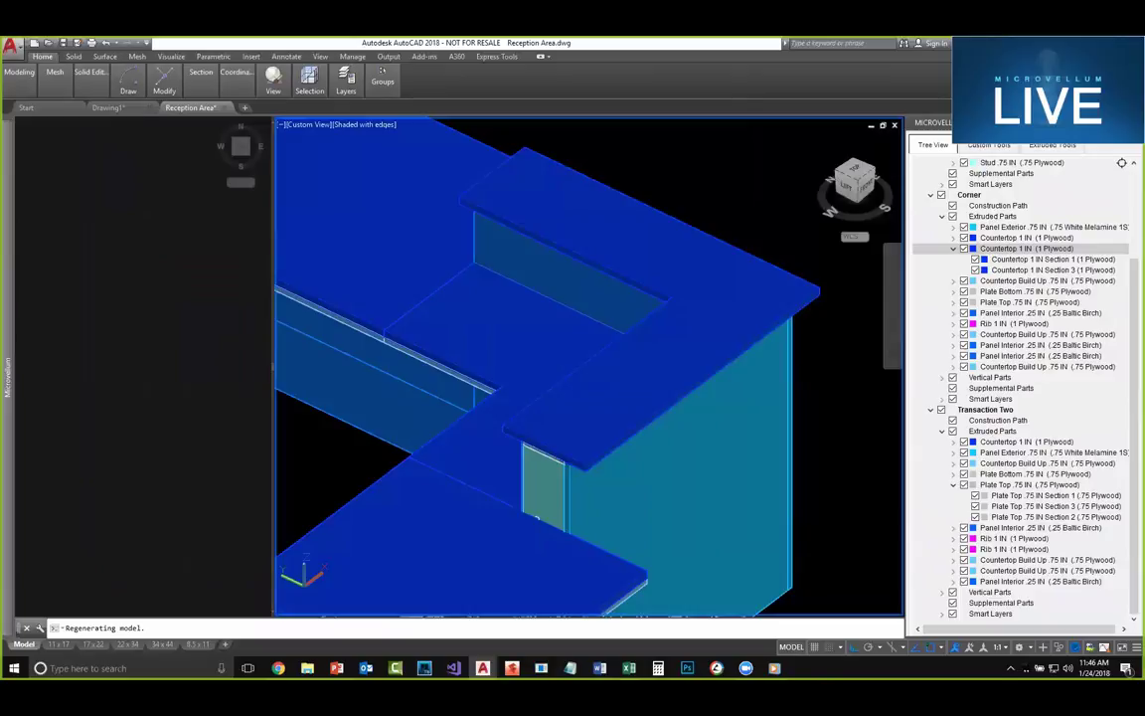
Step: Examine the raised Corner countertop's joints and the open ends of the raised sections around the reception desk
scroll(521, 199, "down", 2)
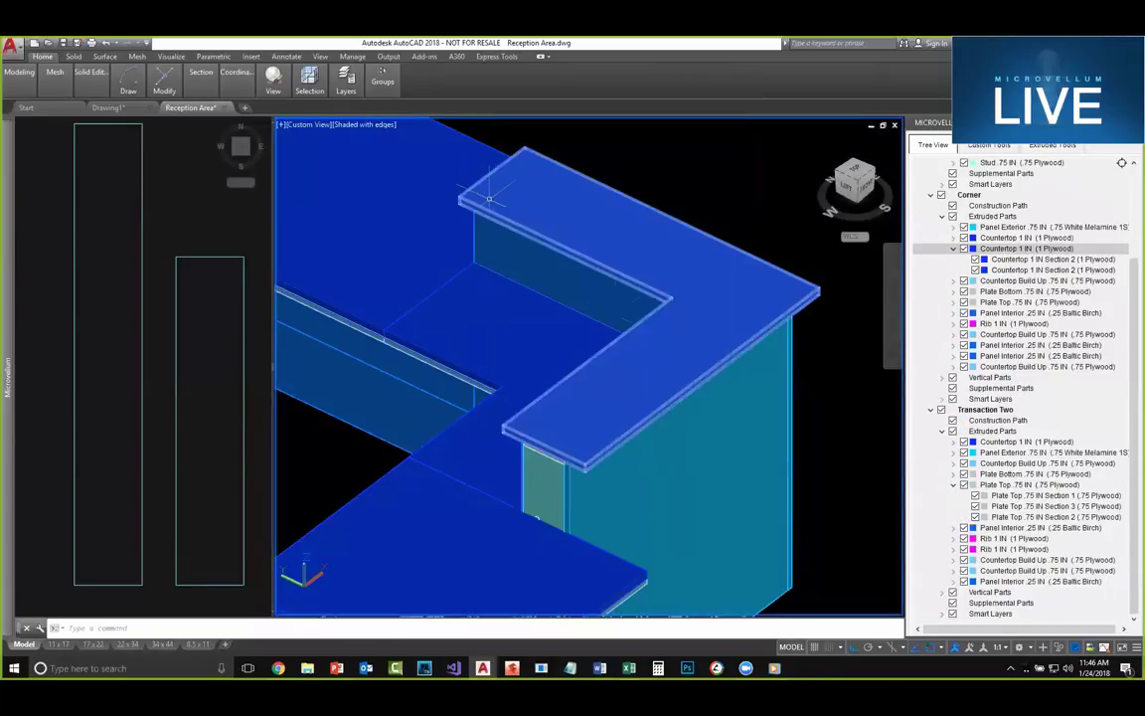
scroll(616, 406, "down", 2)
middle_click_drag(616, 406, 602, 363)
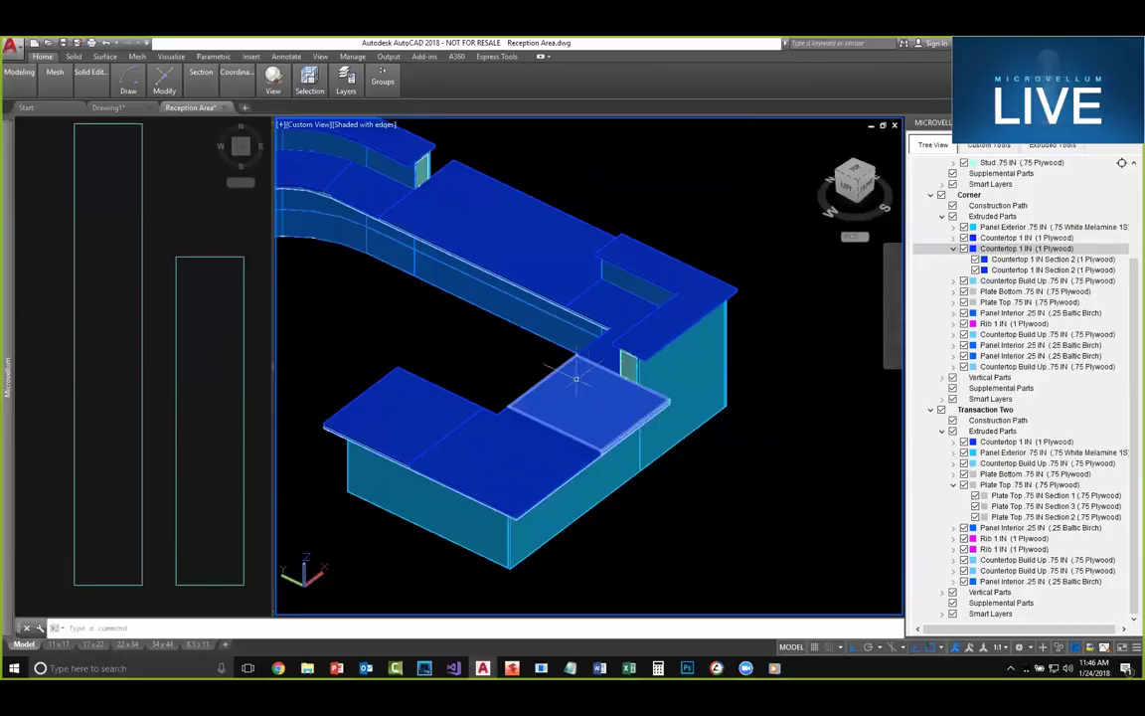
scroll(449, 335, "up", 1)
scroll(423, 314, "down", 1)
scroll(422, 313, "up", 1)
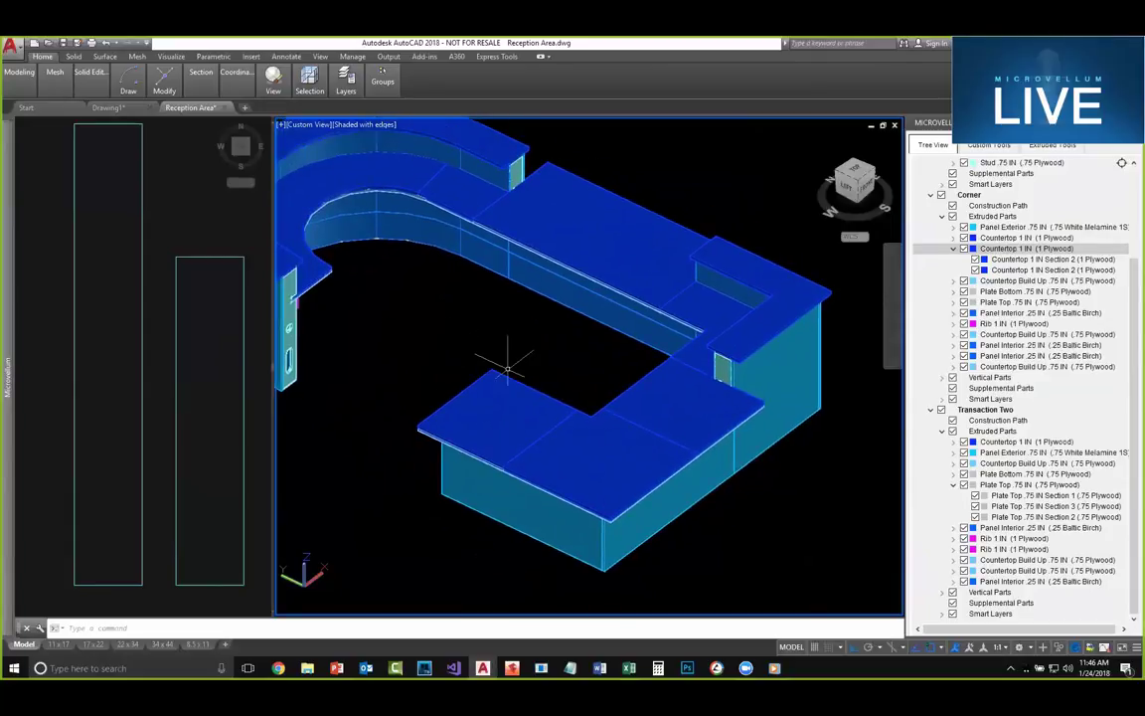
middle_click_drag(427, 329, 526, 365, "shift")
scroll(487, 308, "up", 4)
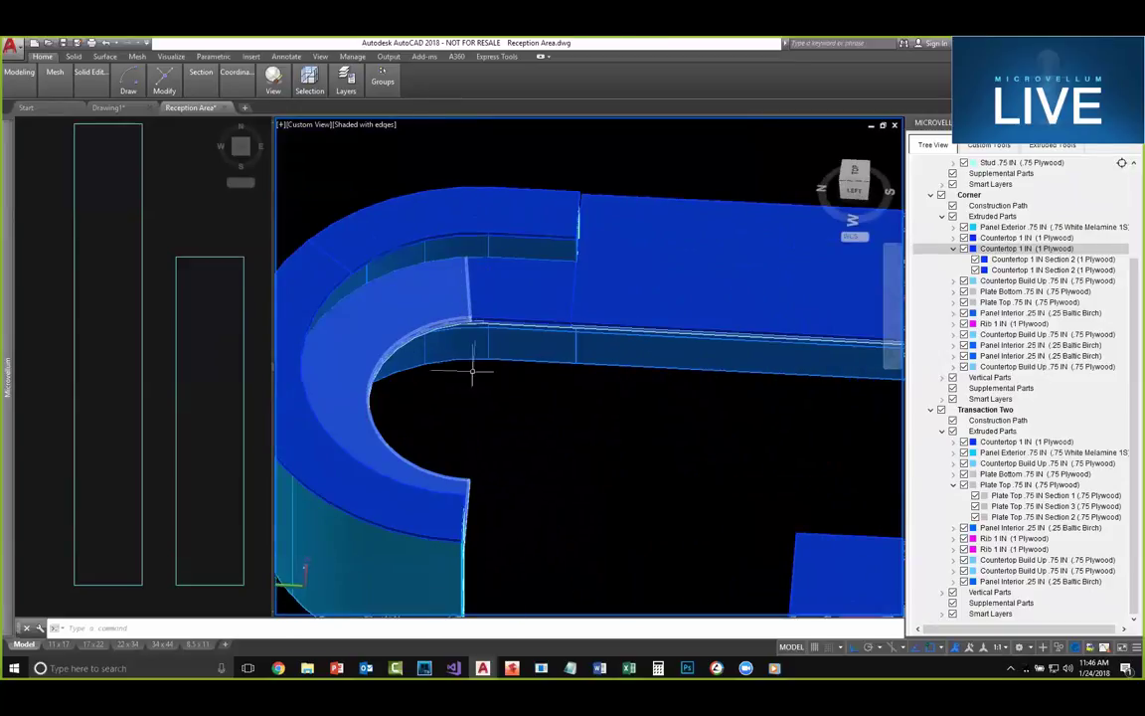
scroll(483, 383, "down", 2)
scroll(492, 378, "up", 2)
middle_click_drag(557, 434, 557, 320, "shift")
middle_click_drag(448, 395, 619, 394, "shift")
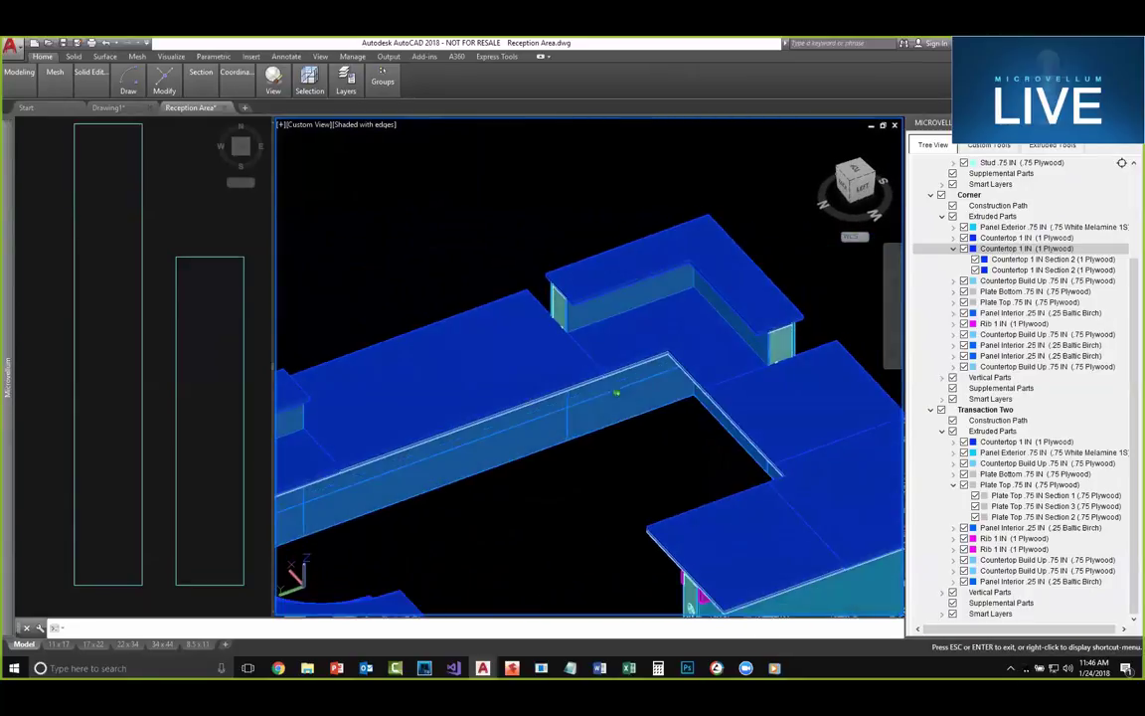
Step: Draw a box as an end panel beneath the raised Corner countertop's end near Transaction Two, reaching down to the lower countertop
middle_click_drag(810, 398, 609, 363, "shift")
scroll(660, 449, "up", 5)
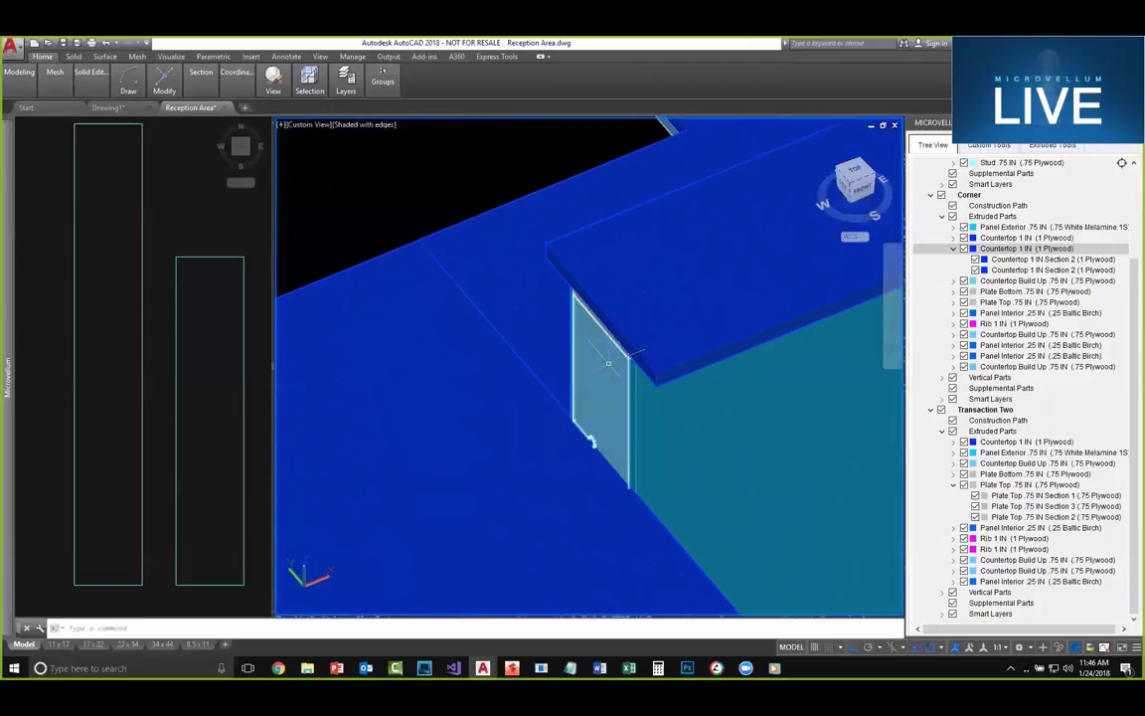
type("box")
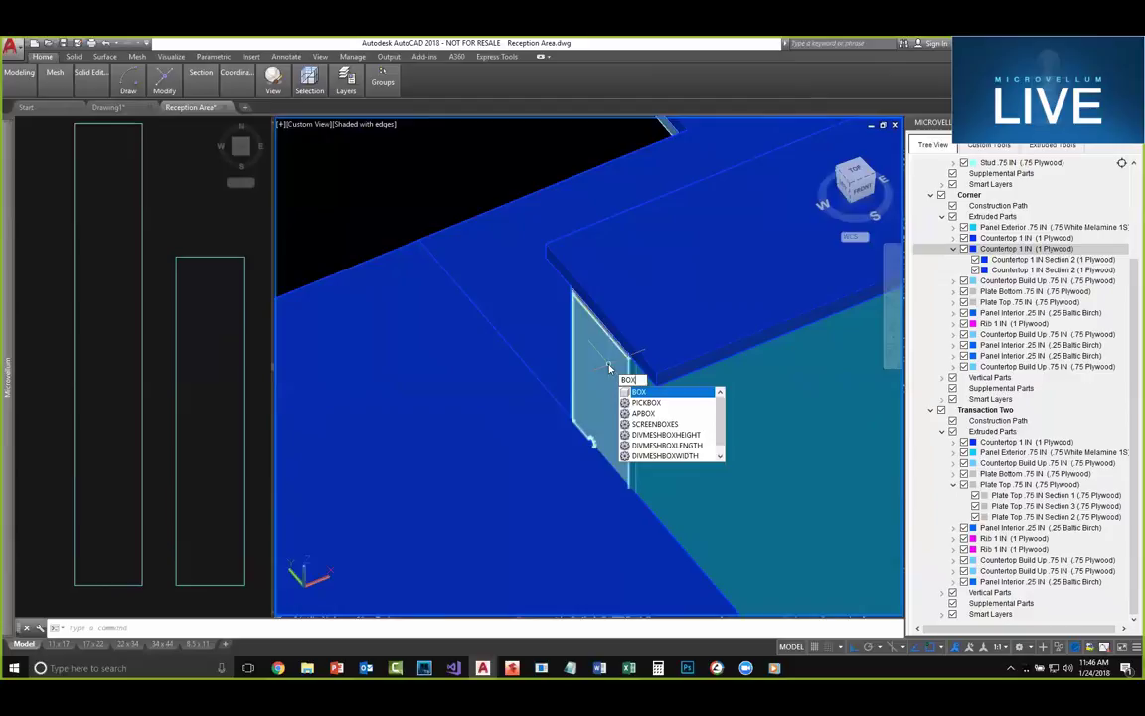
key("Return")
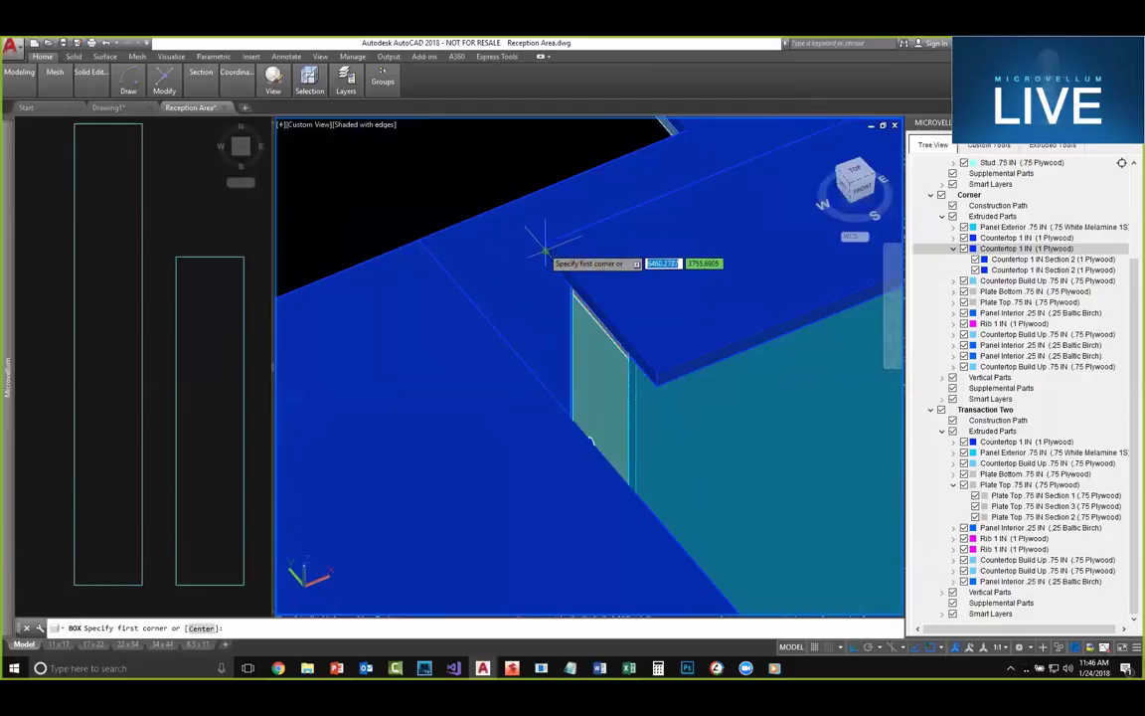
left_click(542, 261)
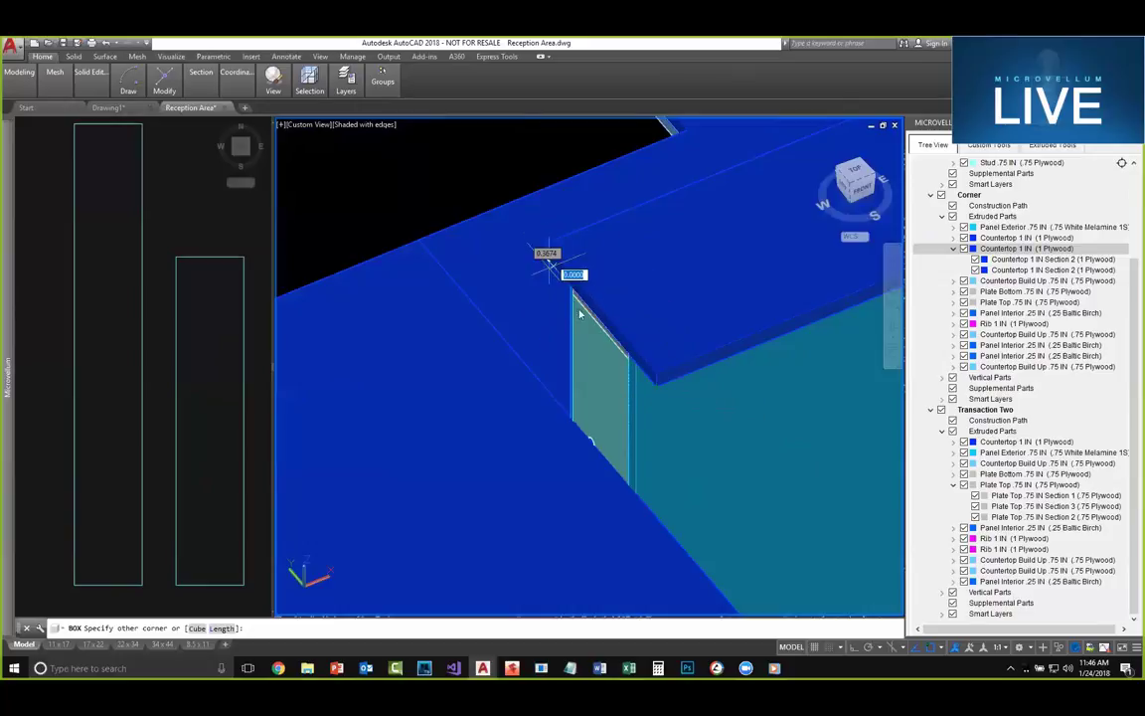
left_click(654, 388)
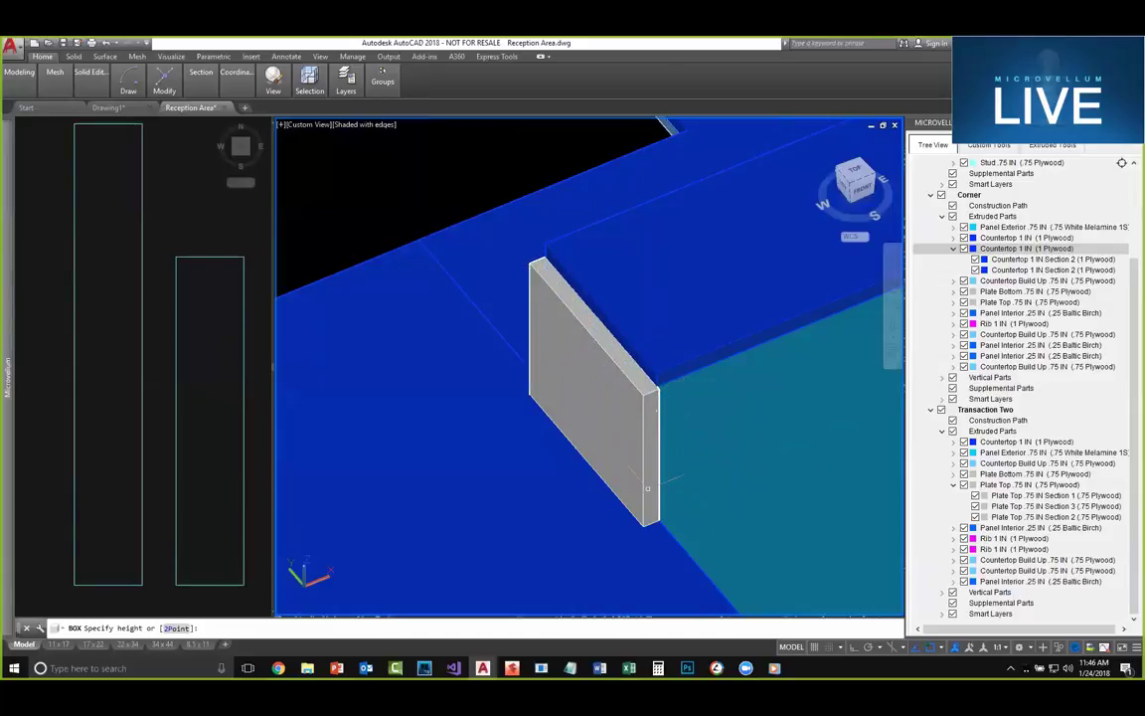
left_click(545, 464)
Step: Copy the box end panel into the empty space behind the raised corner
scroll(537, 418, "down", 3)
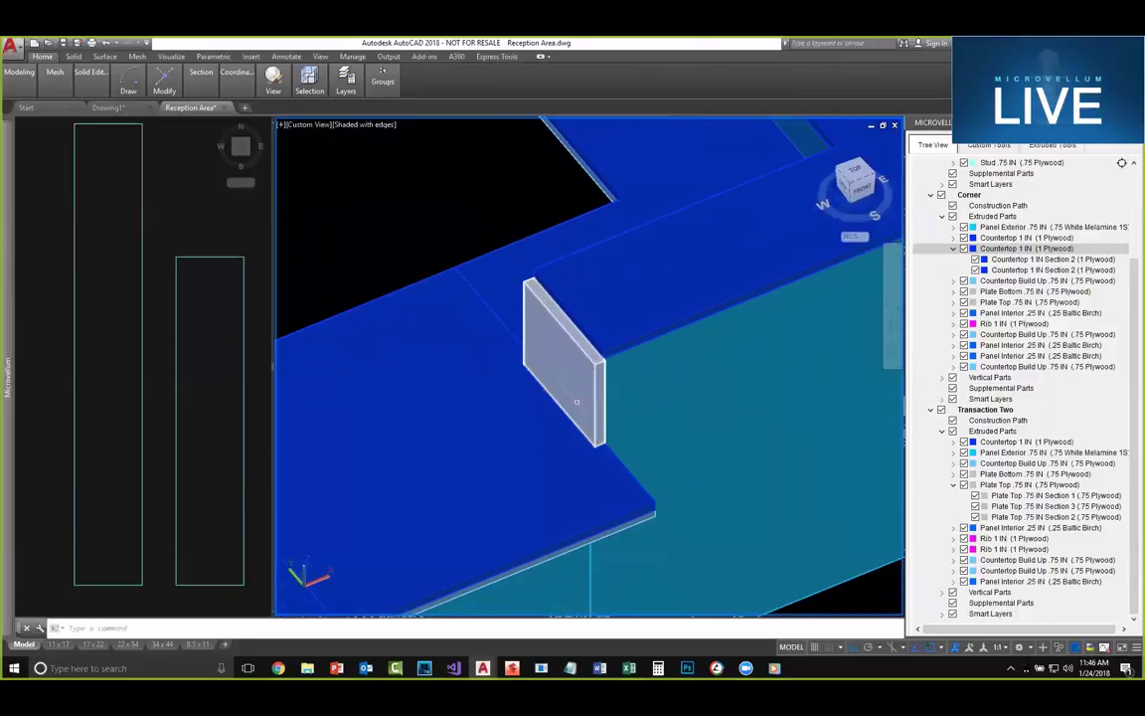
middle_click_drag(468, 417, 623, 379, "shift")
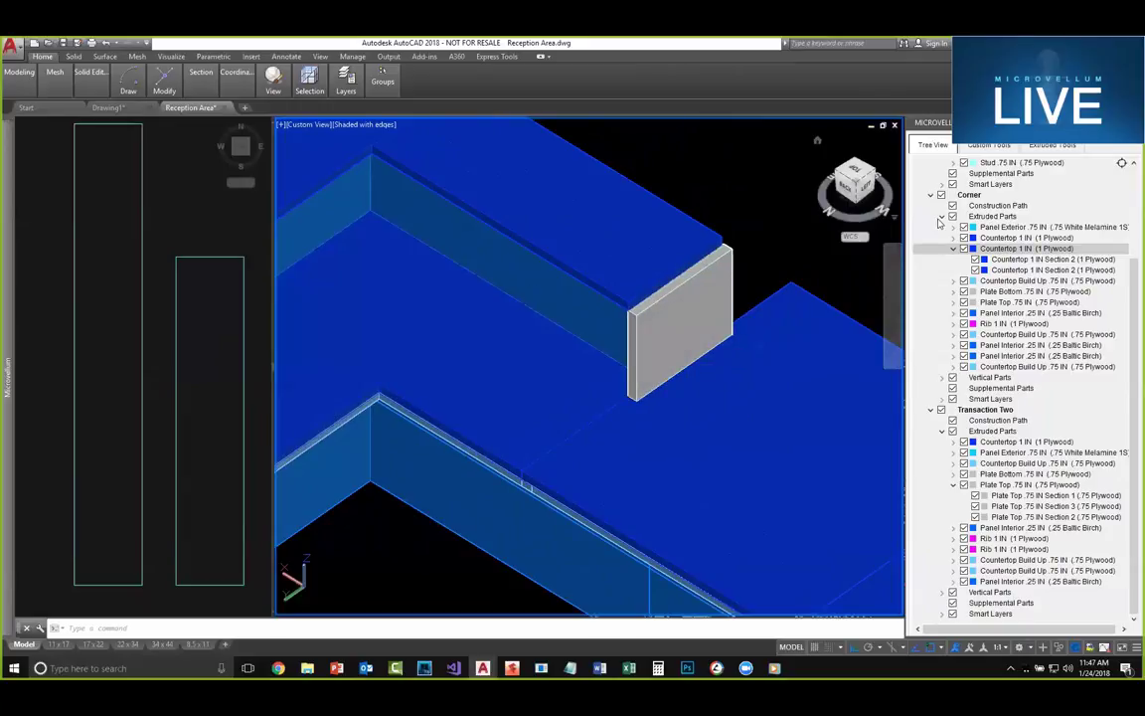
middle_click_drag(649, 365, 689, 407)
scroll(711, 320, "down", 1)
left_click(754, 388)
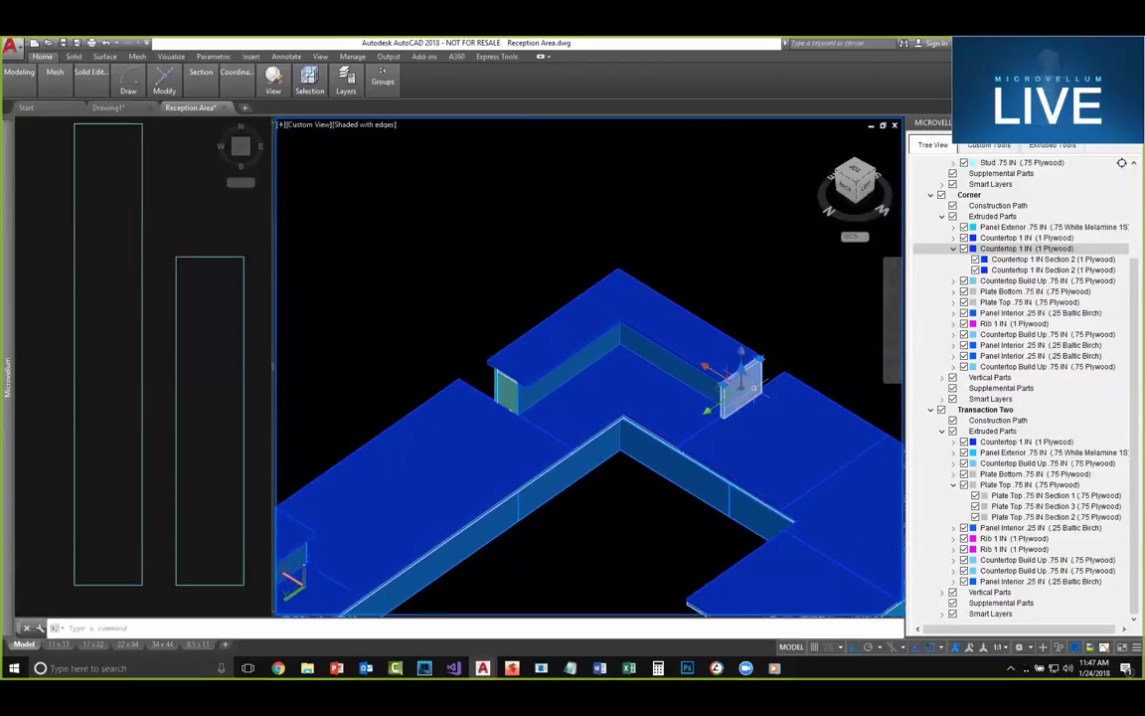
type("copy")
key("Return")
left_click(791, 334)
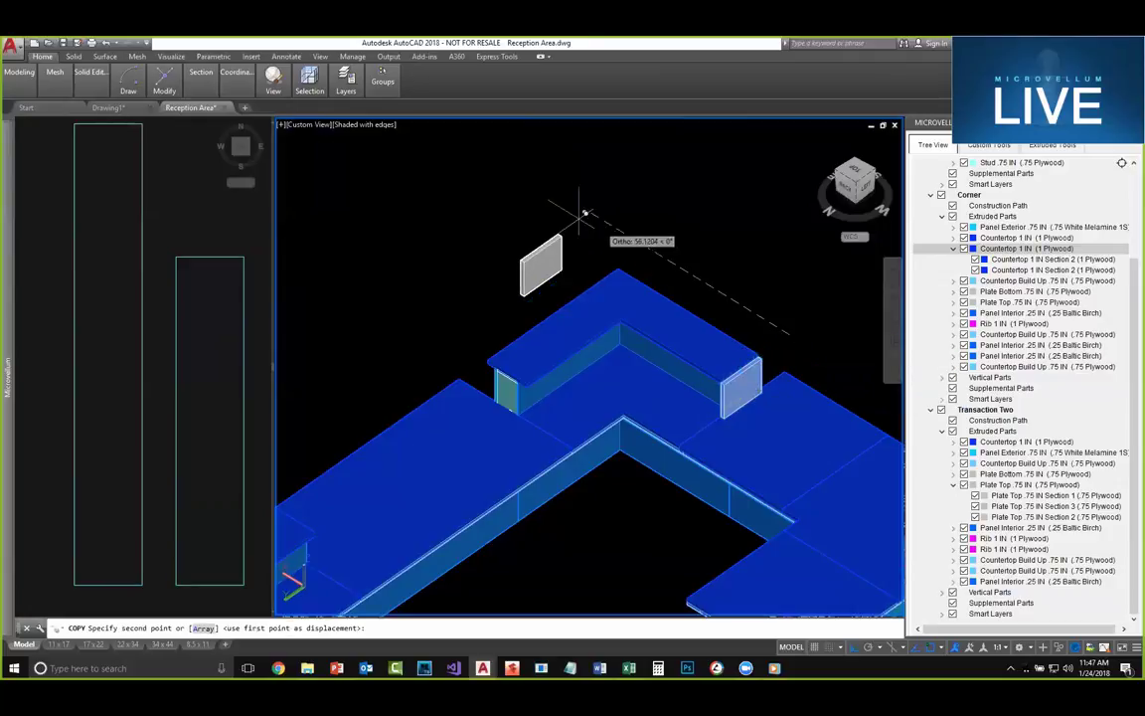
left_click(530, 190)
key("Return")
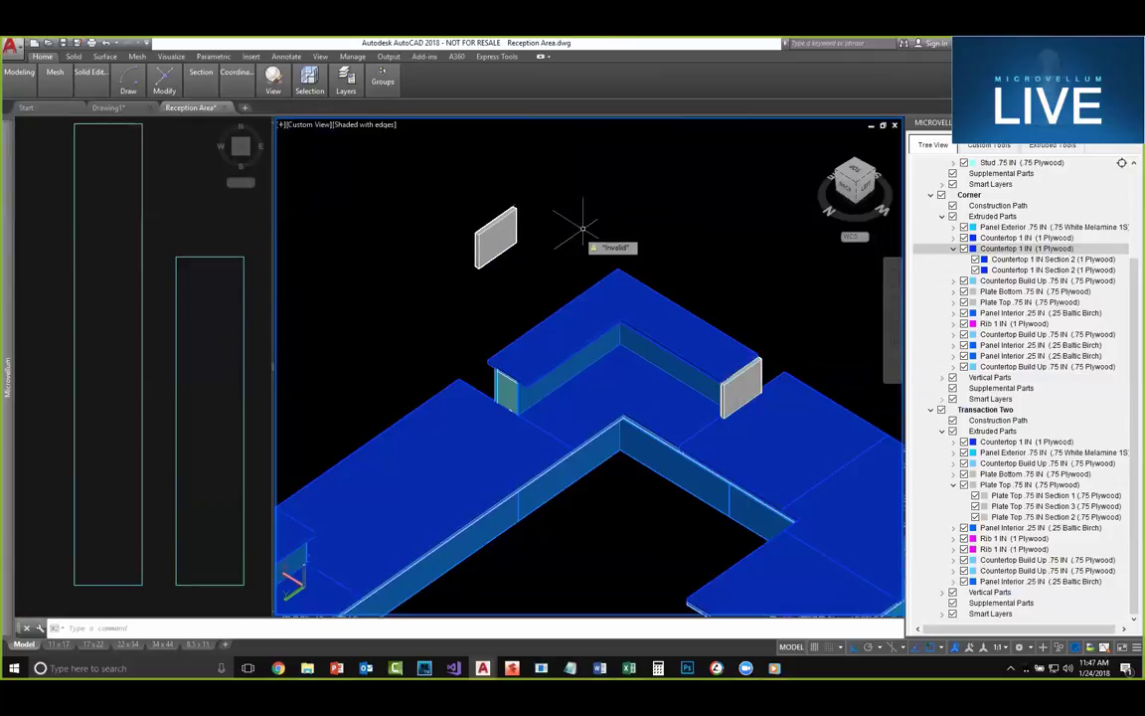
Step: Make a second spare end panel by copying the first copy farther away from the desk
left_click_drag(556, 255, 481, 199)
type("cop")
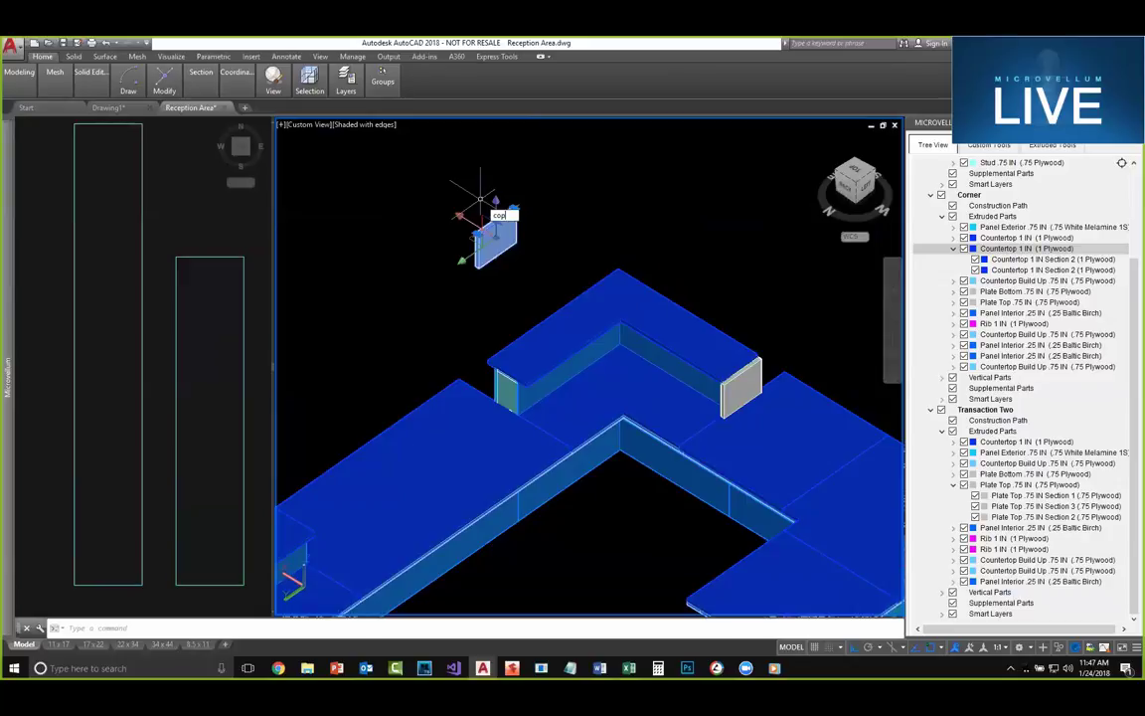
type("y")
key("Return")
left_click(532, 193)
left_click(459, 148)
key("Return")
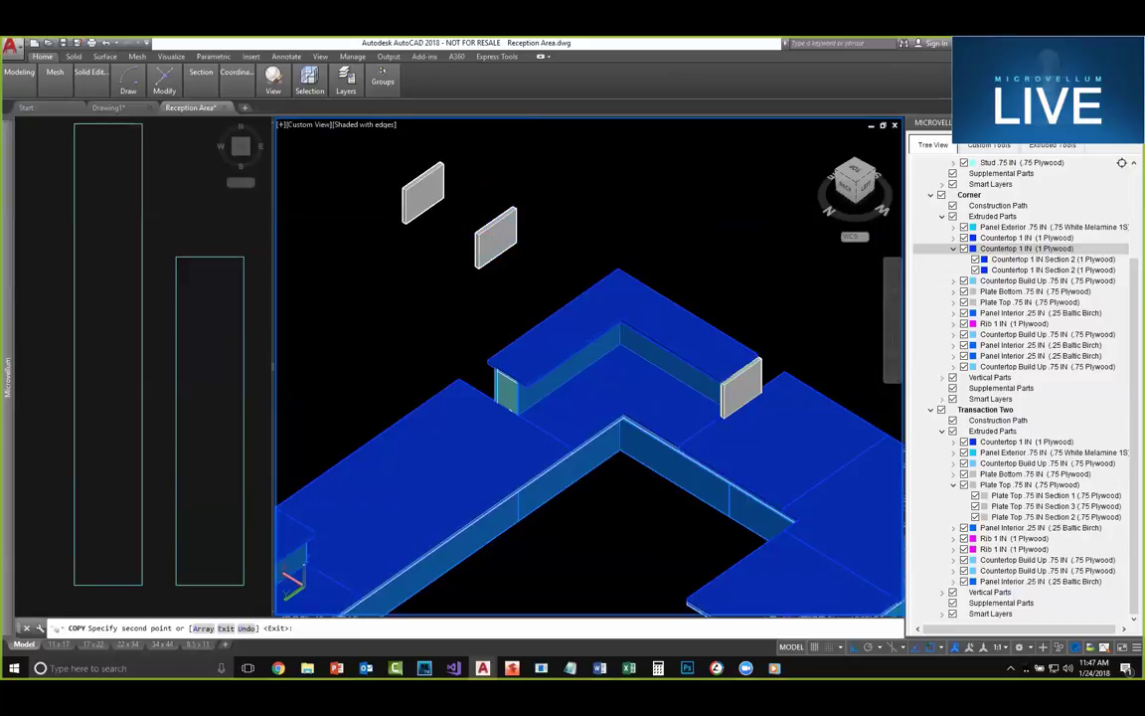
key("Return")
Step: Rotate the spare end panel nearer the desk a quarter turn about the vertical axis with 3DROTATE
left_click_drag(535, 261, 474, 206)
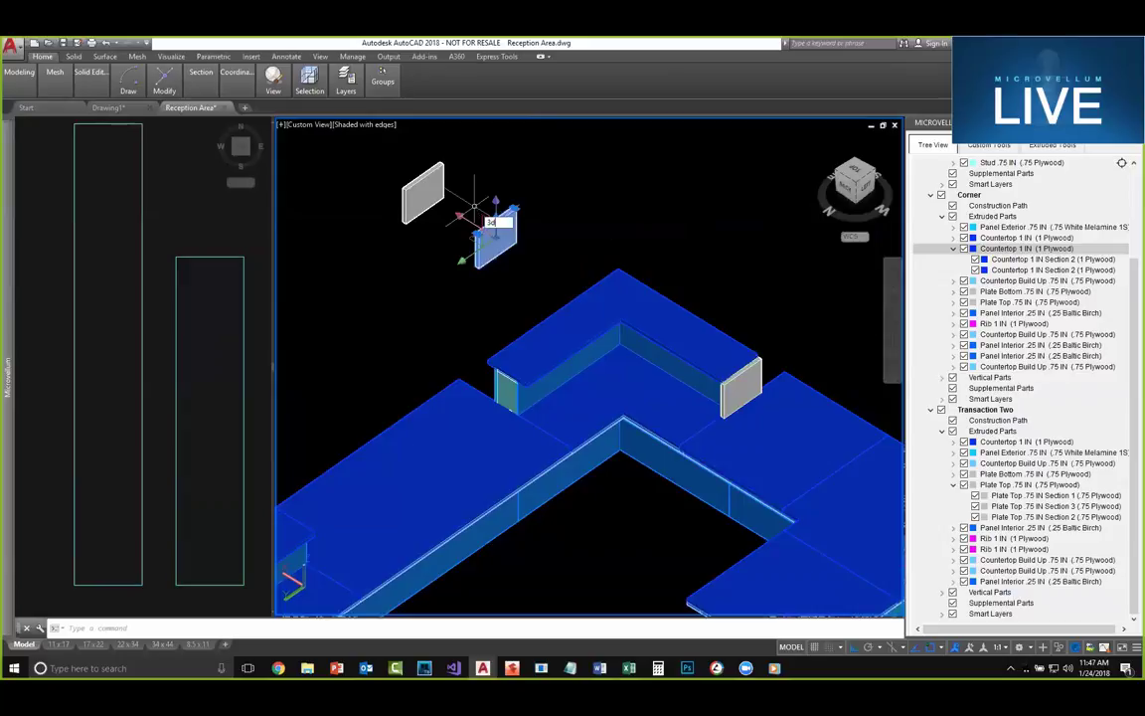
key("Return")
left_click(492, 235)
left_click(527, 254)
left_click(468, 278)
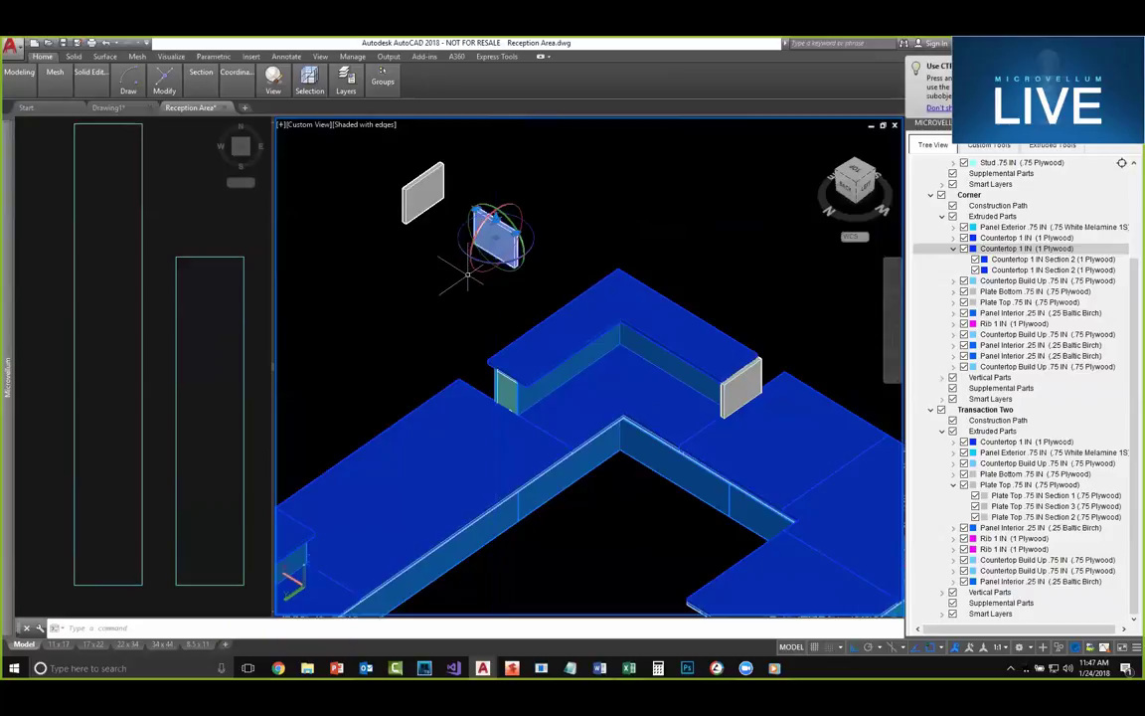
key("Escape")
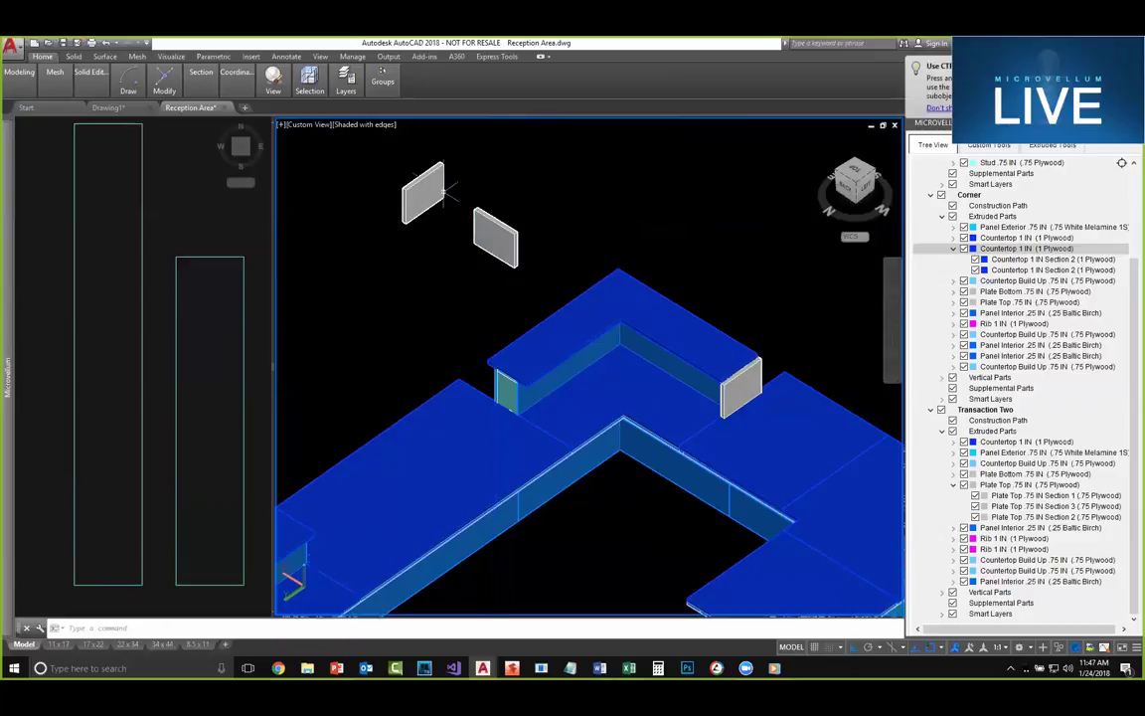
Step: Rotate the farther spare end panel a quarter turn about the vertical axis to match the nearer one
left_click(423, 192)
type("3drotate")
key("Return")
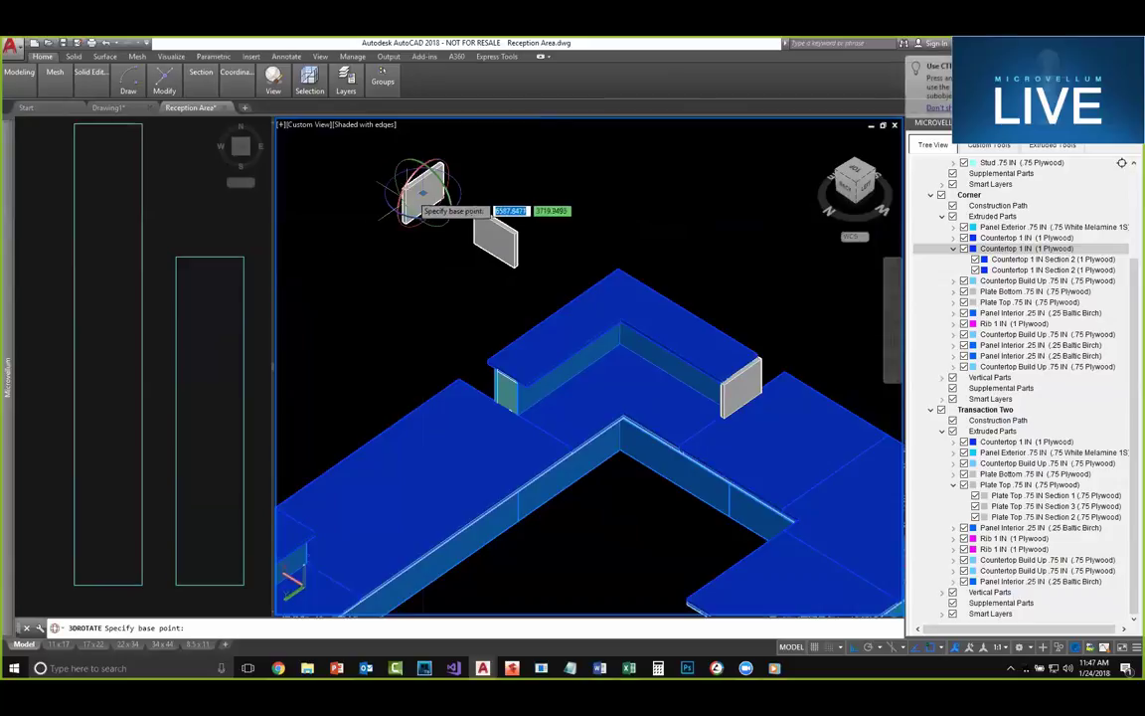
left_click(422, 216)
left_click(459, 203)
left_click(569, 252)
Step: Move the nearer rotated panel by its upper corner onto the raised Corner countertop's other open end
left_click(511, 206)
type("m")
key("Return")
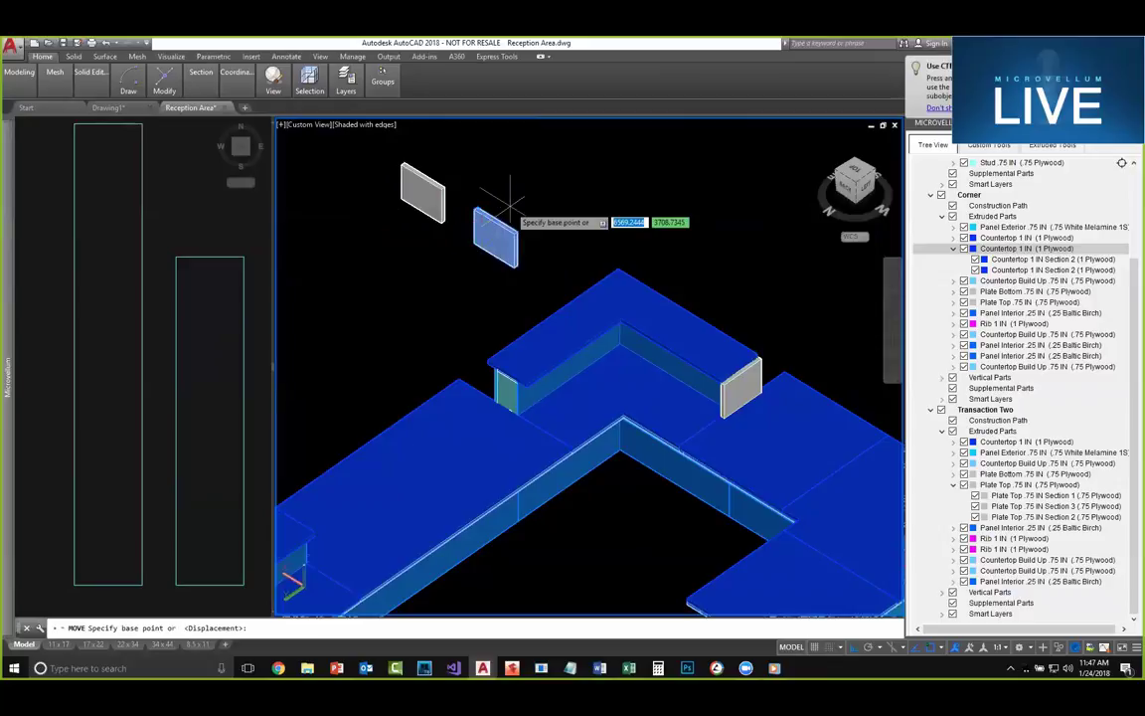
scroll(517, 233, "up", 5)
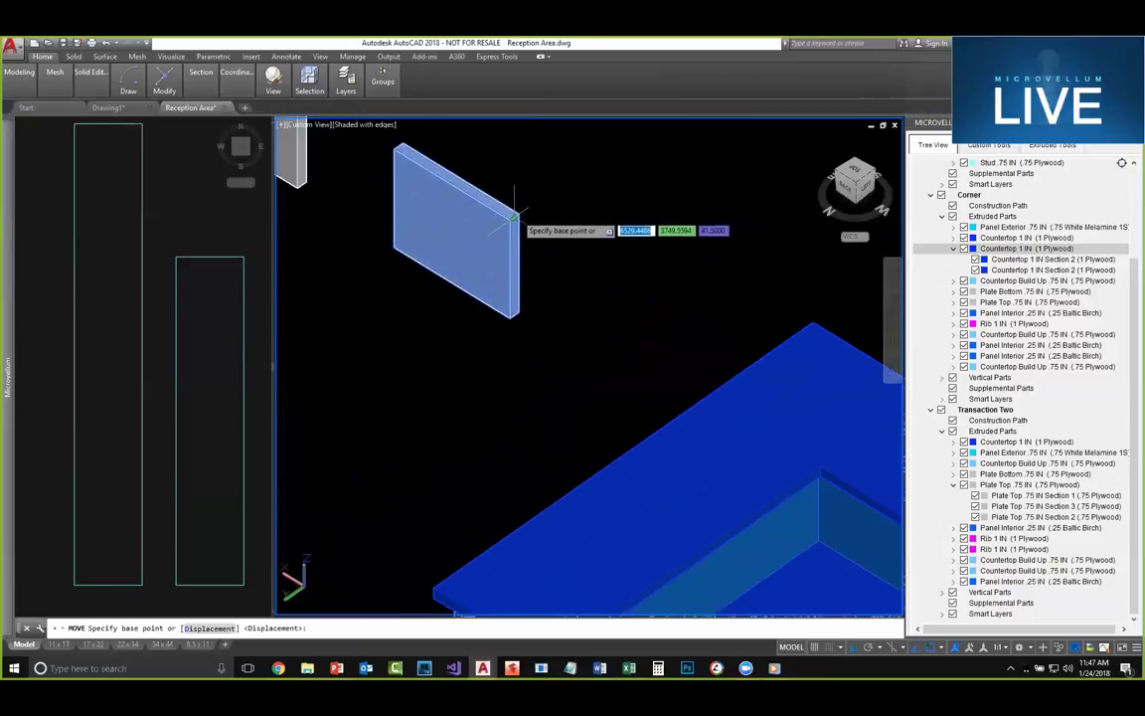
left_click(519, 211)
scroll(529, 307, "down", 2)
scroll(538, 299, "down", 2)
scroll(524, 384, "up", 6)
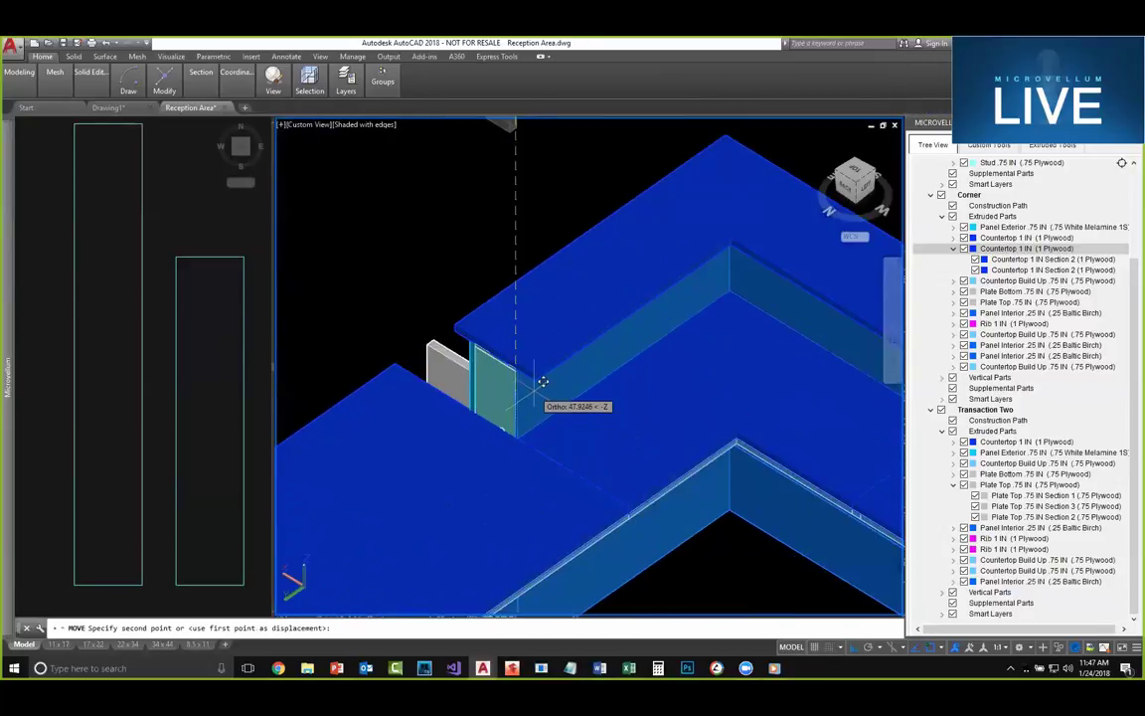
left_click(547, 352)
Step: Move the remaining rotated panel by its upper corner onto the end of the curved raised countertop facing the corner
scroll(474, 257, "down", 6)
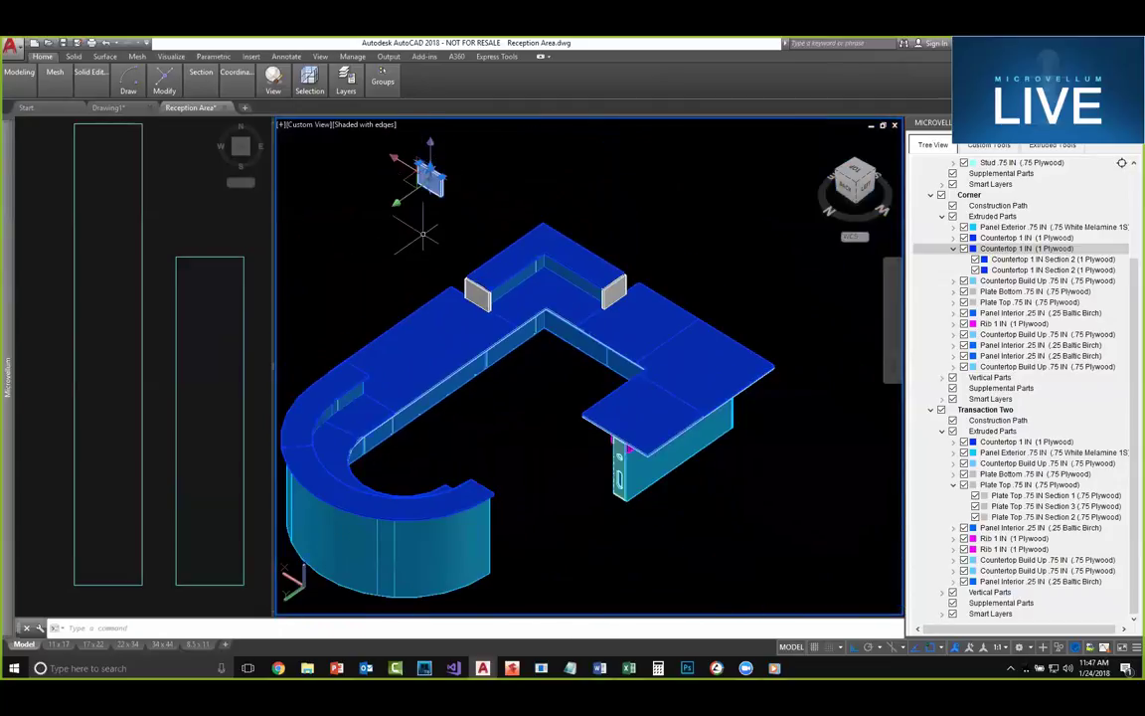
key("space")
scroll(437, 177, "up", 5)
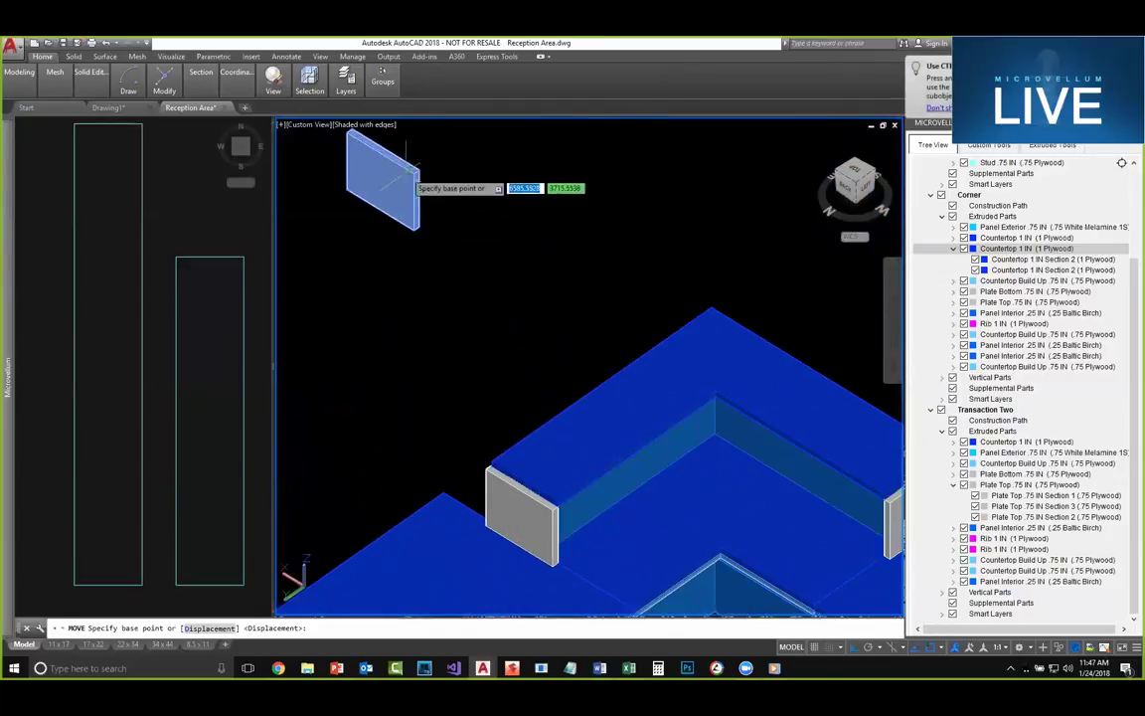
left_click(424, 173)
scroll(429, 165, "down", 5)
scroll(384, 398, "up", 7)
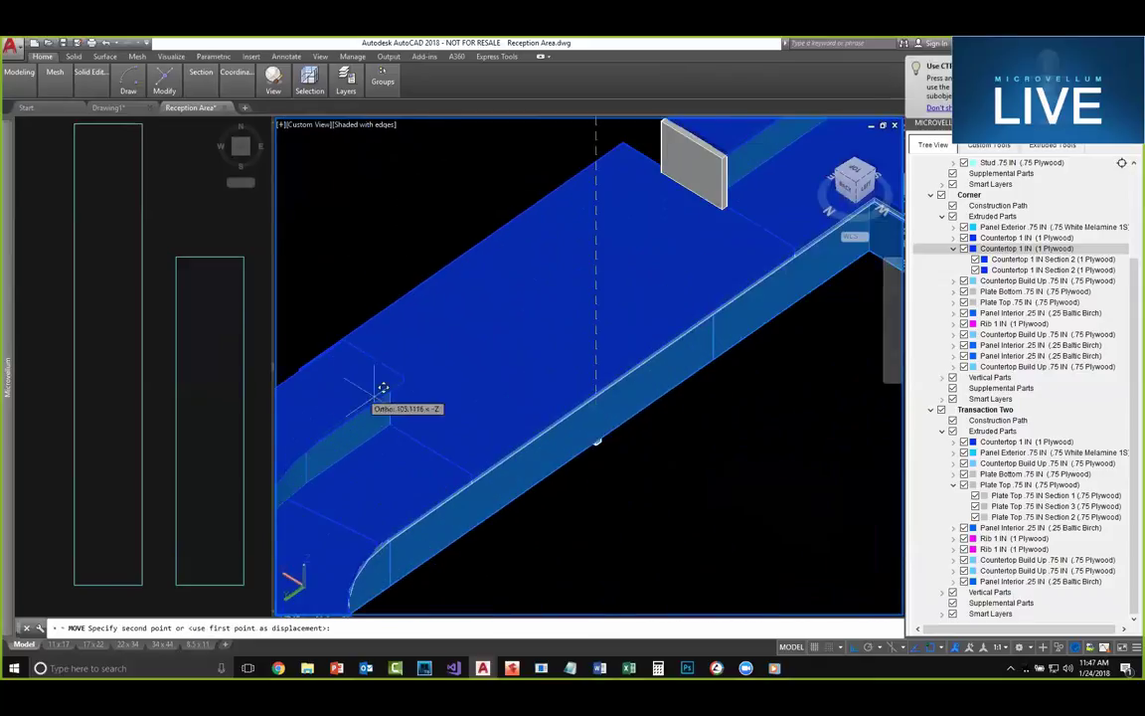
left_click(397, 324)
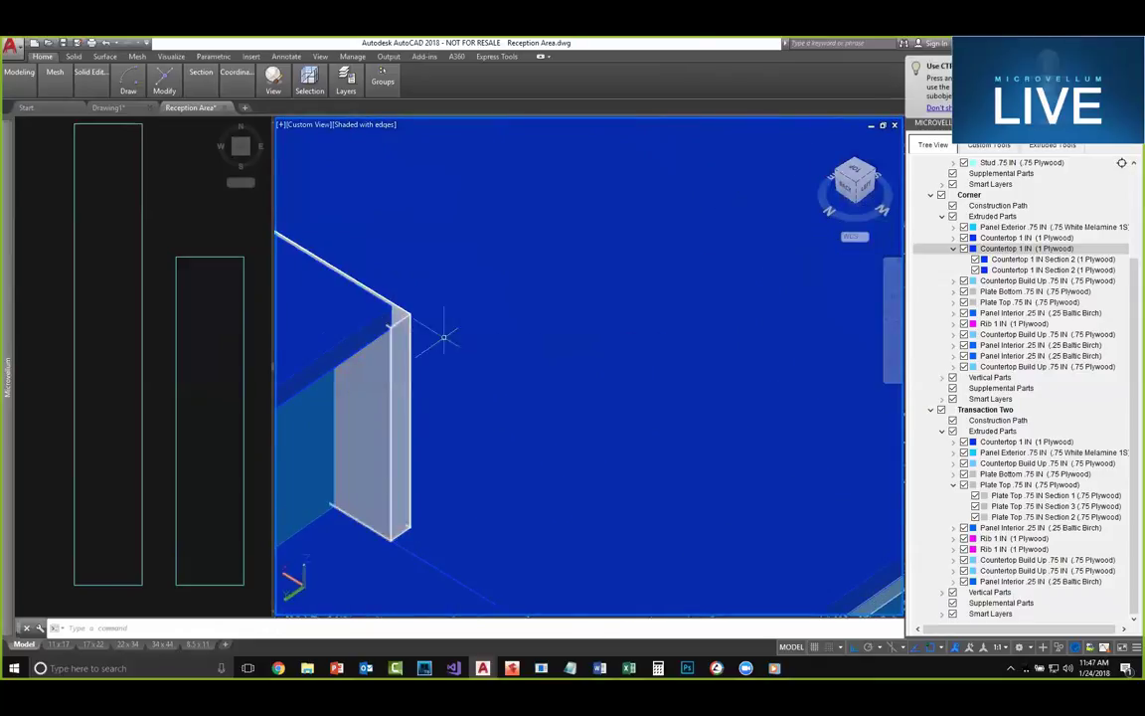
Step: Inspect the placed end panels, focusing on how the one near Transaction Two meets the raised countertop
scroll(452, 340, "down", 4)
mouse_move(681, 258)
middle_mouse_down()
mouse_move(501, 358)
mouse_move(614, 266)
mouse_move(686, 299)
mouse_move(708, 340)
mouse_move(686, 377)
mouse_move(631, 331)
middle_mouse_up()
scroll(631, 330, "down", 2)
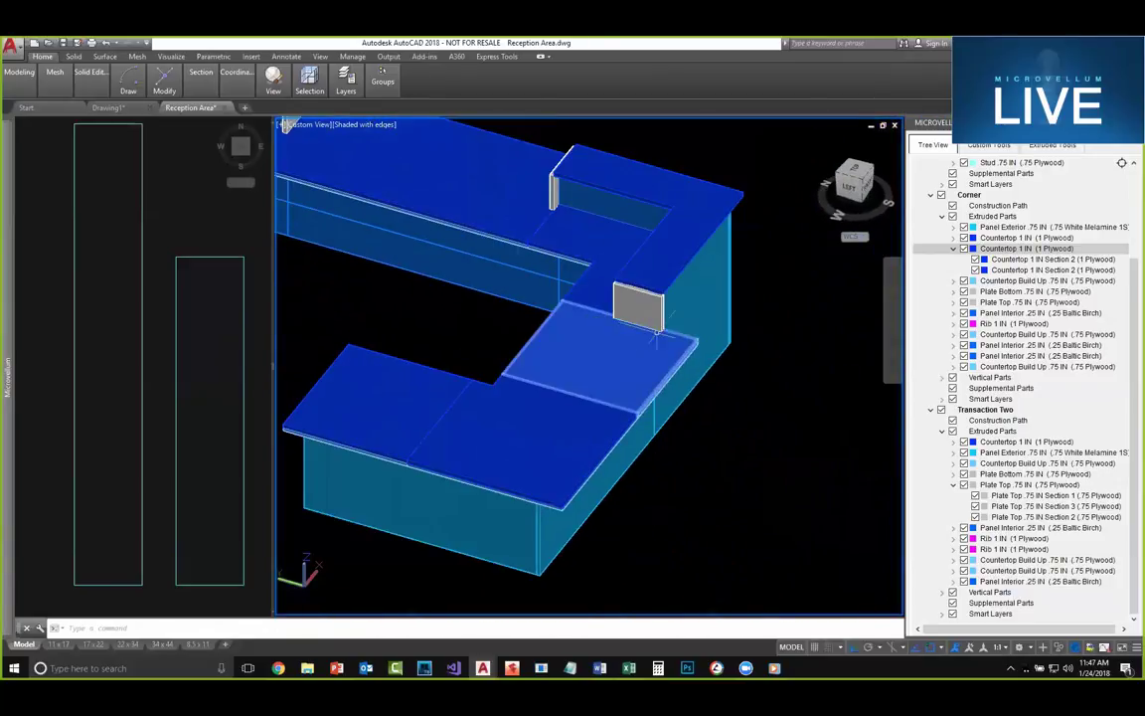
middle_click_drag(740, 347, 801, 332)
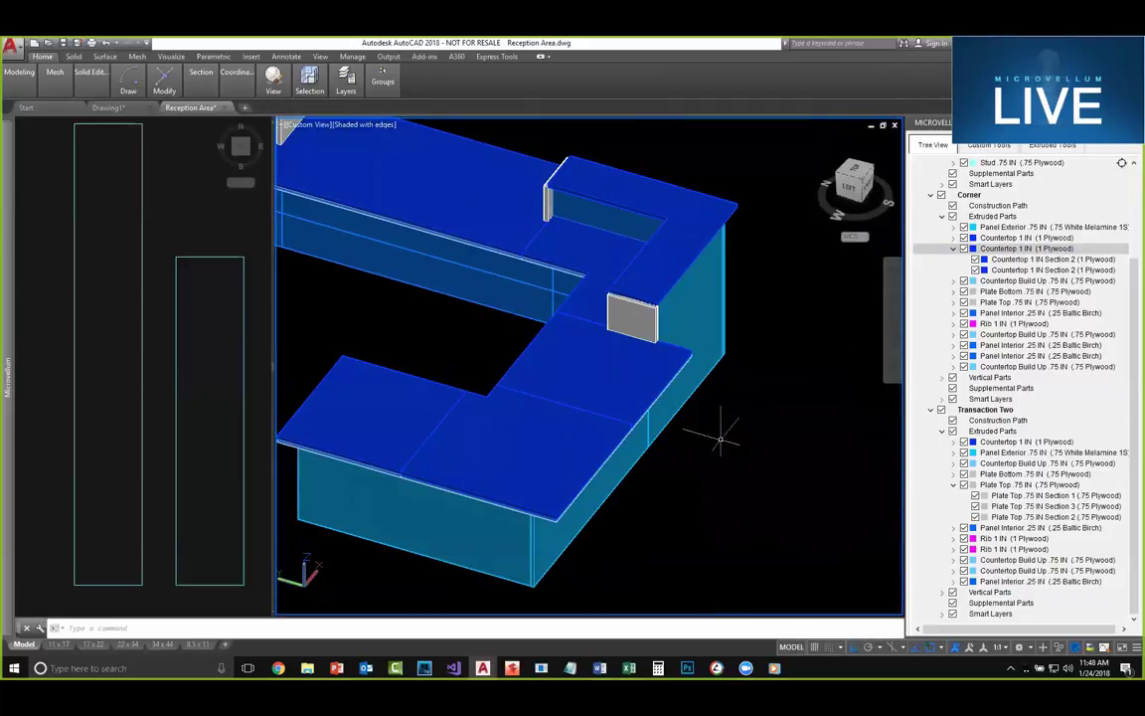
scroll(674, 286, "up", 5)
middle_click_drag(677, 281, 641, 338)
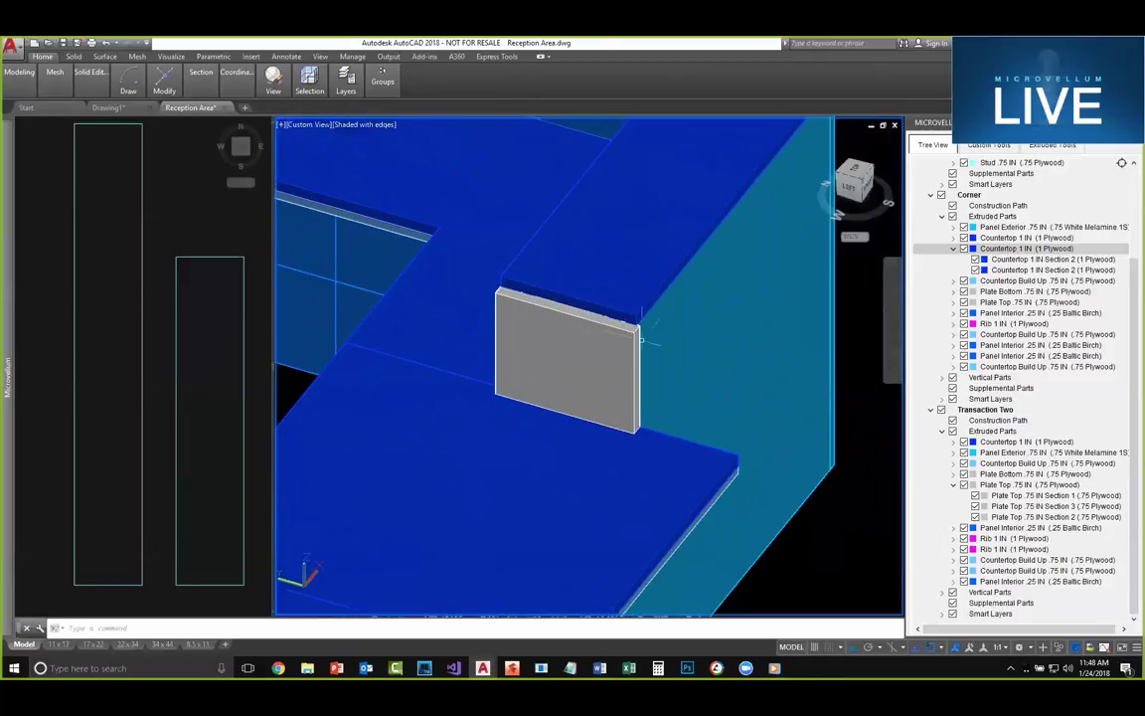
Step: Stretch and lock the raised Corner countertop so it overhangs the end panel facing Transaction Two
middle_click_drag(769, 385, 638, 545, "shift")
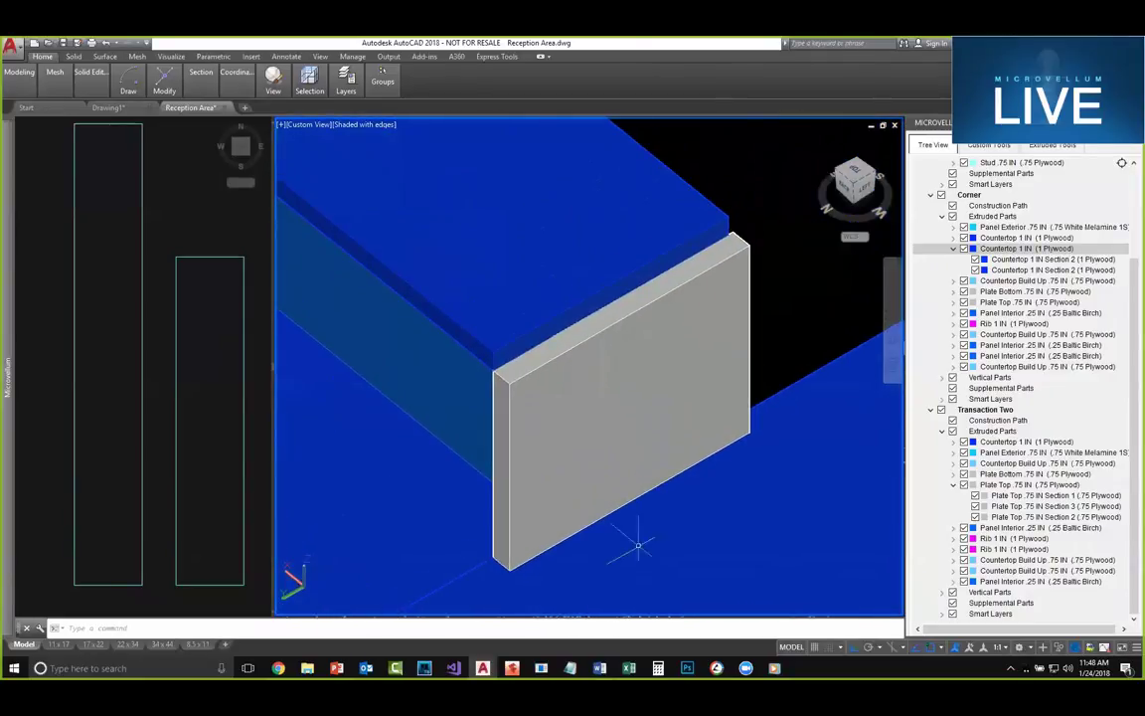
left_click(1052, 146)
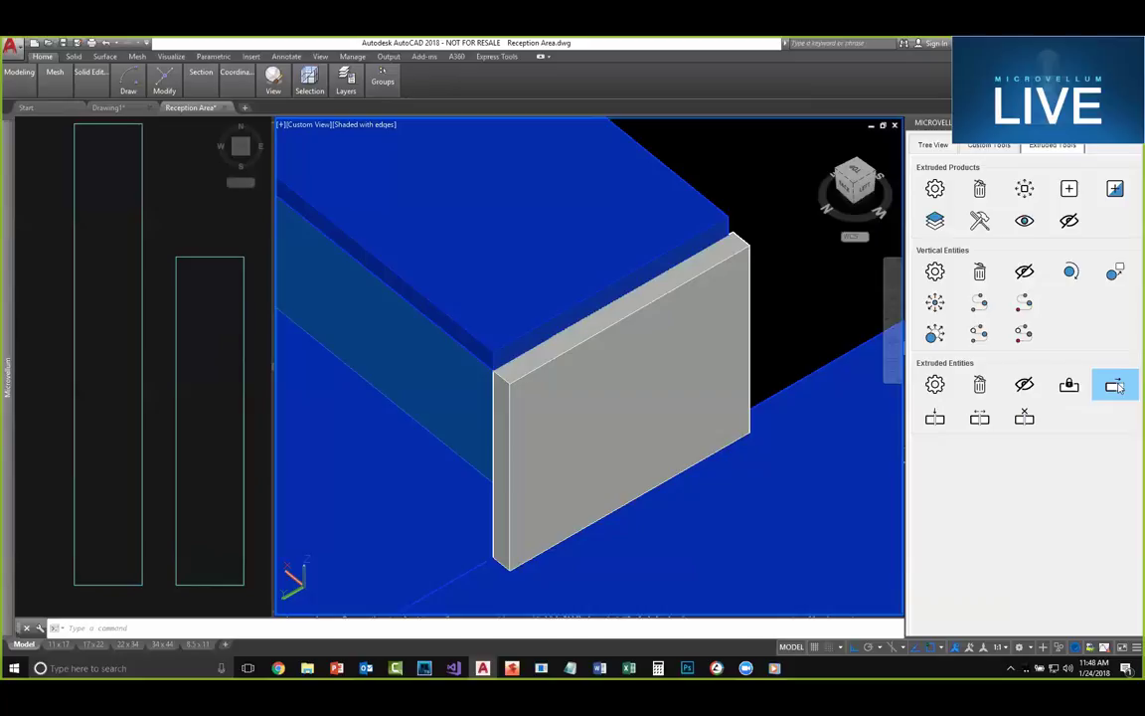
left_click(1115, 389)
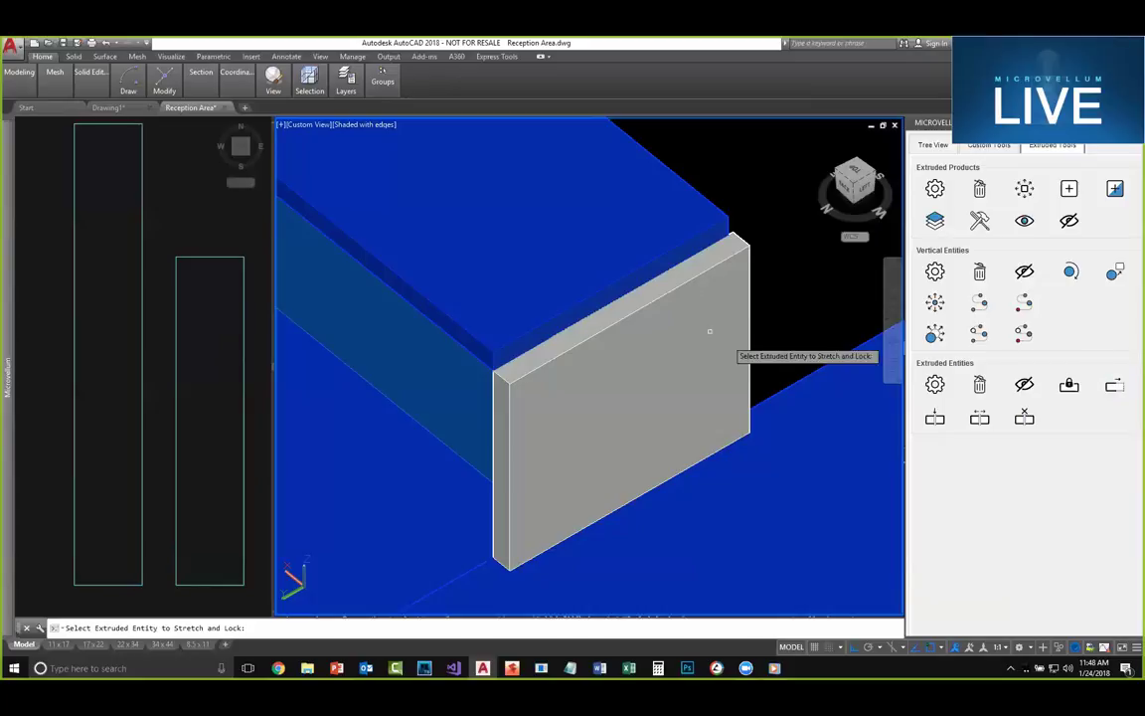
left_click(628, 244)
left_click(634, 286)
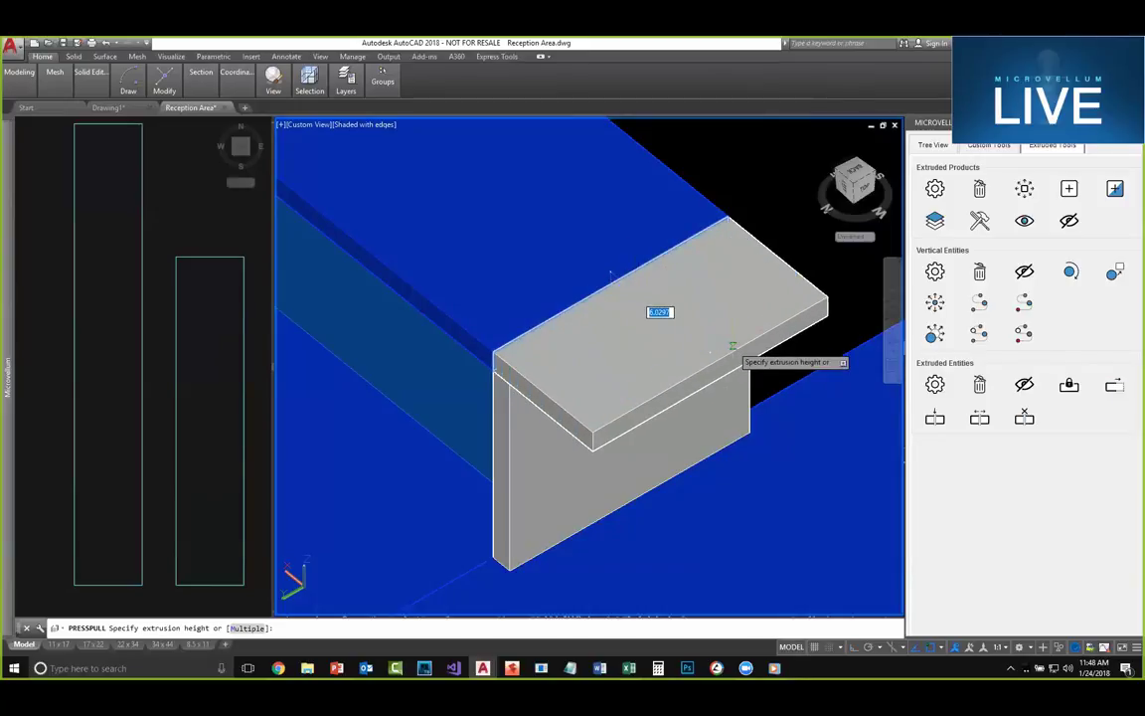
key("Return")
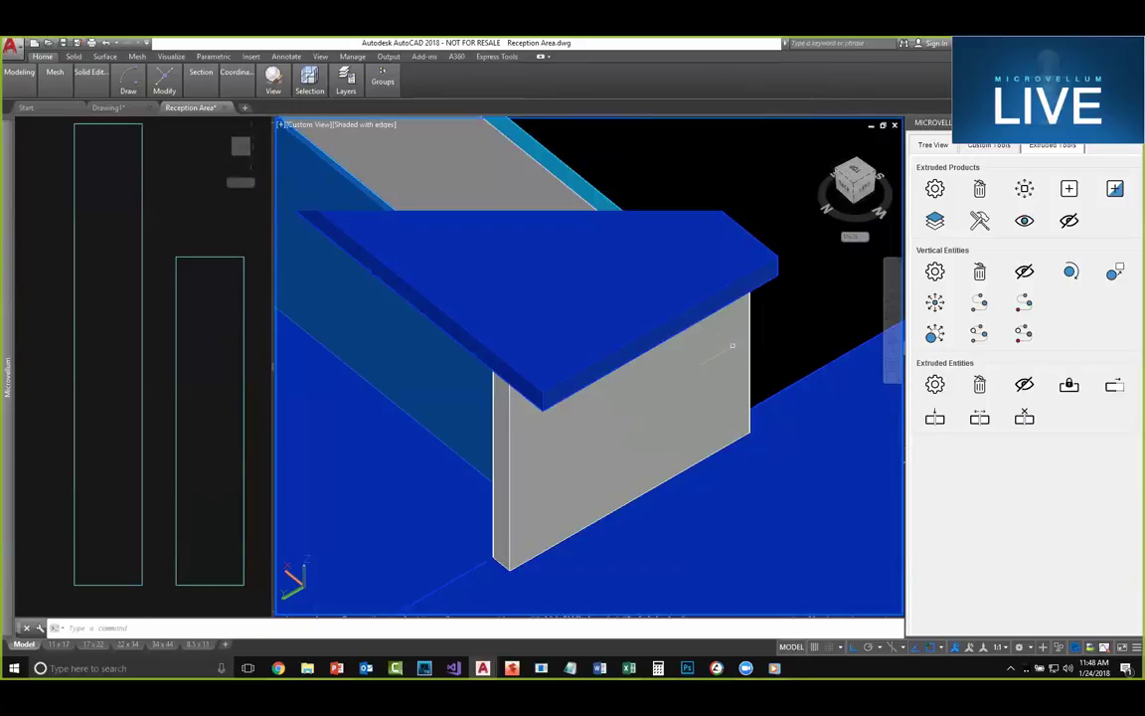
Step: Stretch and lock the raised Corner countertop's other end so it overhangs the end panel facing the curved section
scroll(729, 346, "down", 6)
middle_click_drag(707, 350, 742, 416, "shift")
scroll(656, 307, "up", 4)
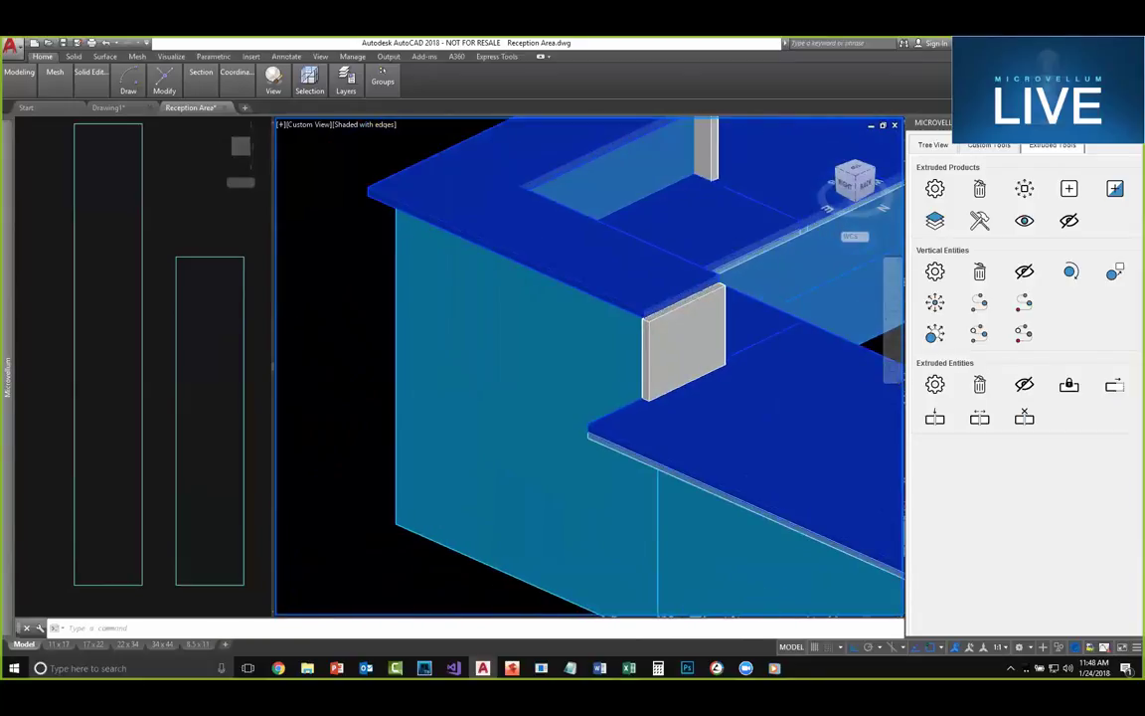
middle_click_drag(698, 286, 631, 325)
left_click(1115, 385)
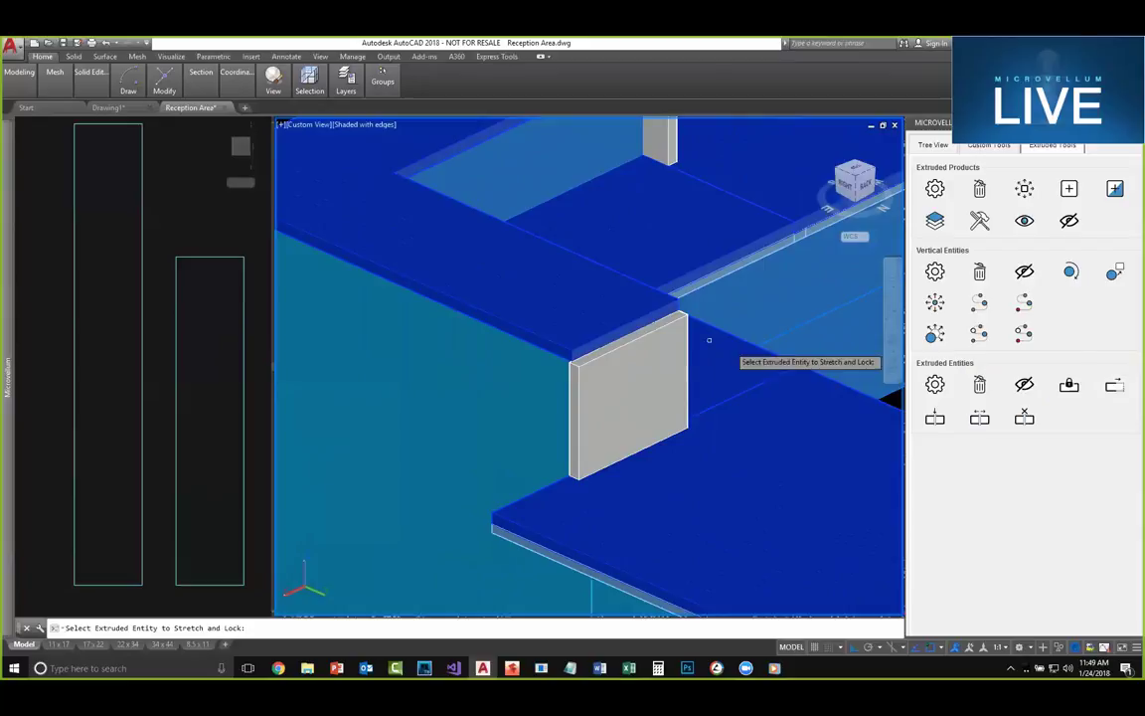
left_click(613, 331)
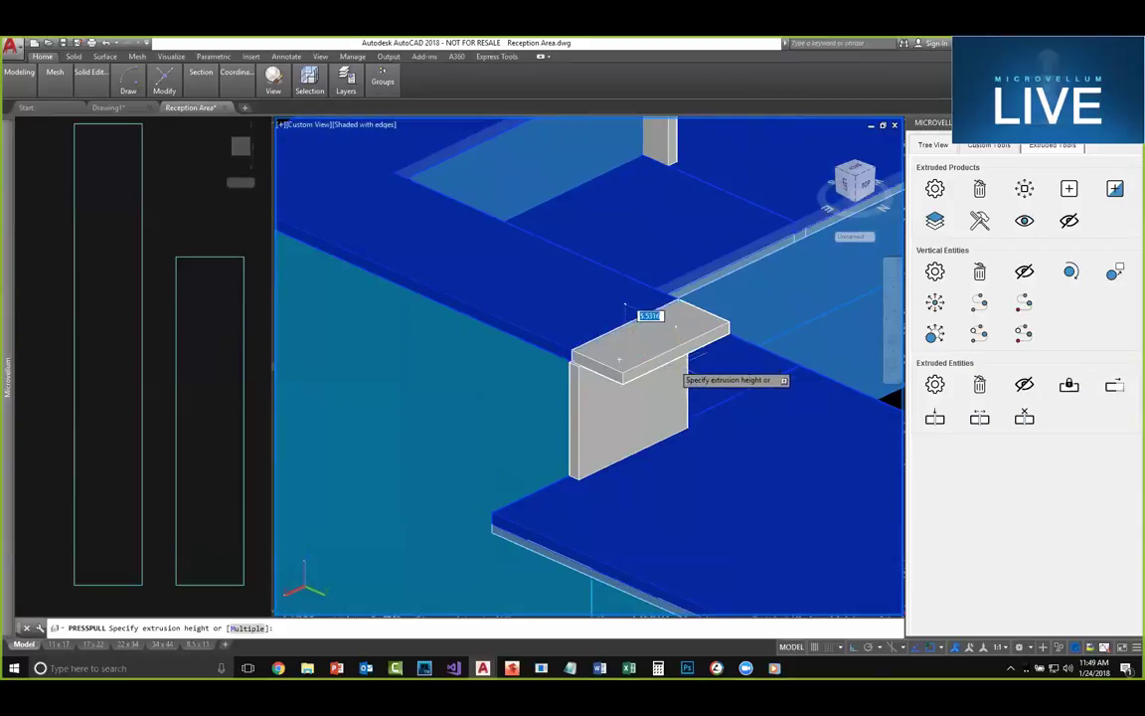
type("2")
key("Return")
key("Escape")
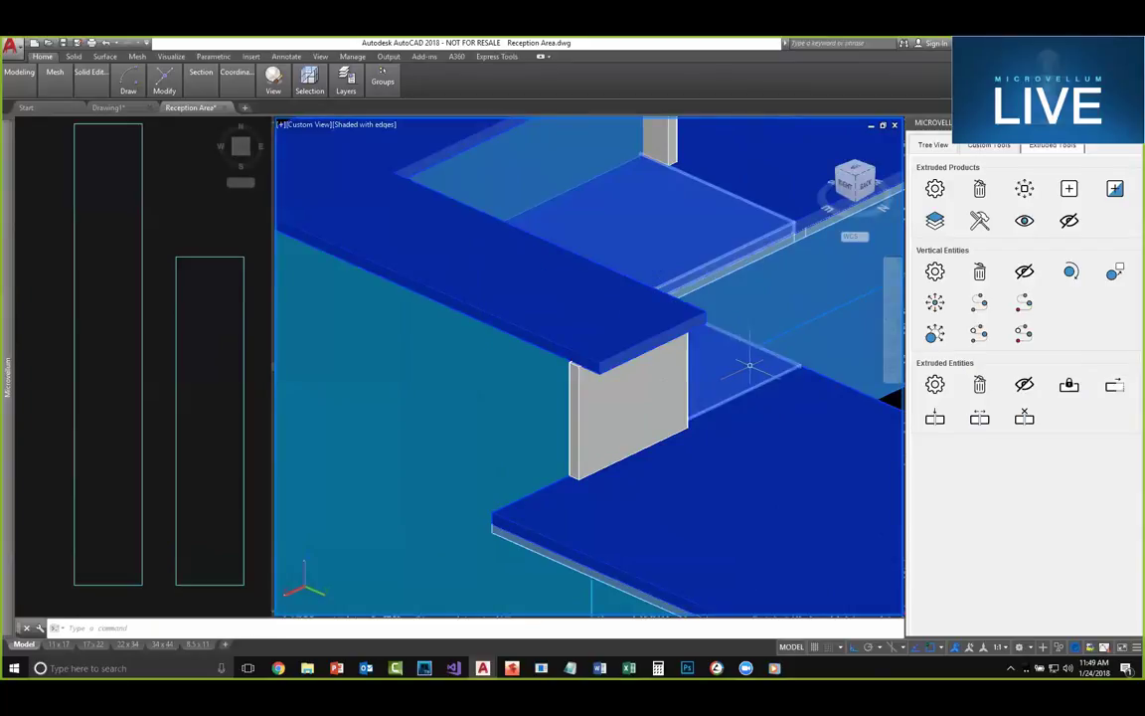
Step: Stretch and lock the curved raised countertop so it overhangs the end panel facing the corner
scroll(811, 366, "down", 2)
middle_click_drag(812, 368, 662, 374)
mouse_move(663, 375)
middle_mouse_down("shift")
mouse_move(582, 383)
mouse_move(476, 372)
mouse_move(867, 370)
middle_mouse_up("shift")
middle_click_drag(552, 294, 720, 309)
middle_click_drag(586, 307, 433, 274, "shift")
middle_click_drag(343, 171, 510, 285)
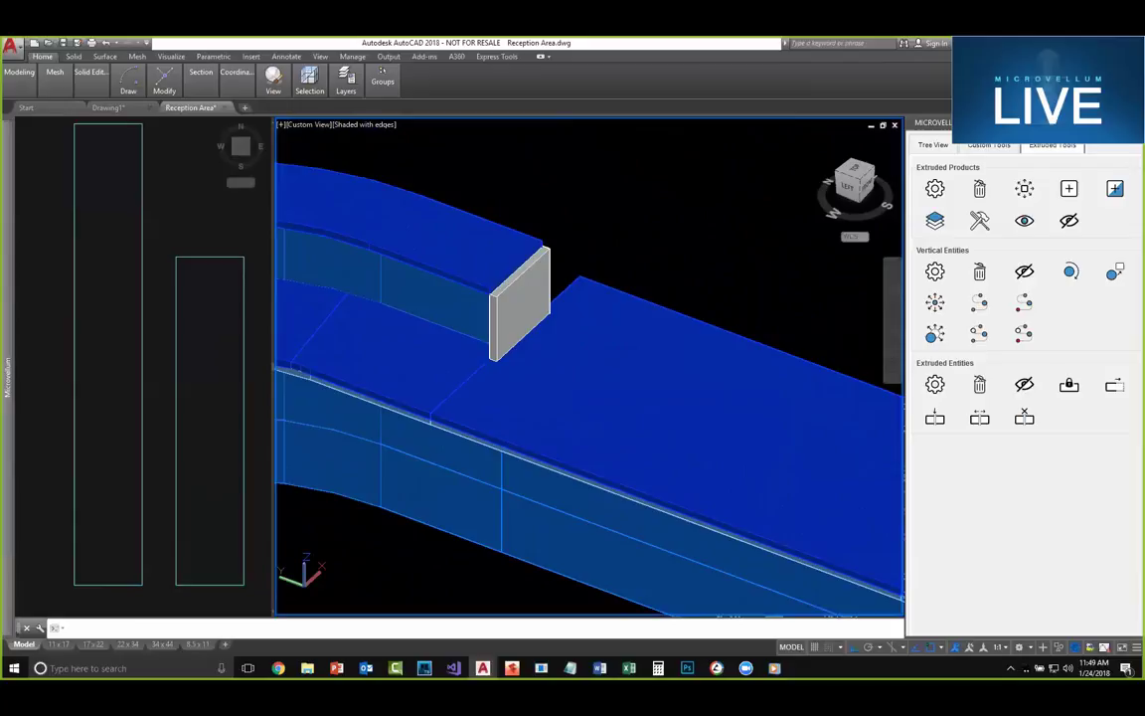
scroll(510, 280, "up", 5)
scroll(510, 280, "up", 2)
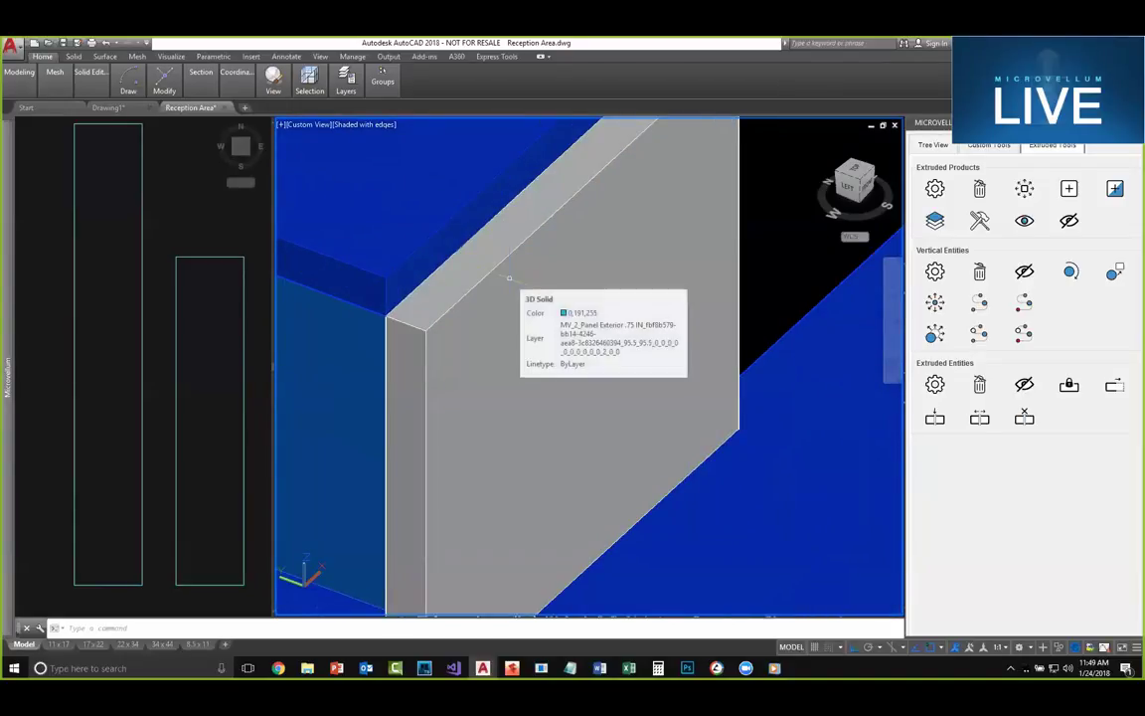
left_click(1116, 387)
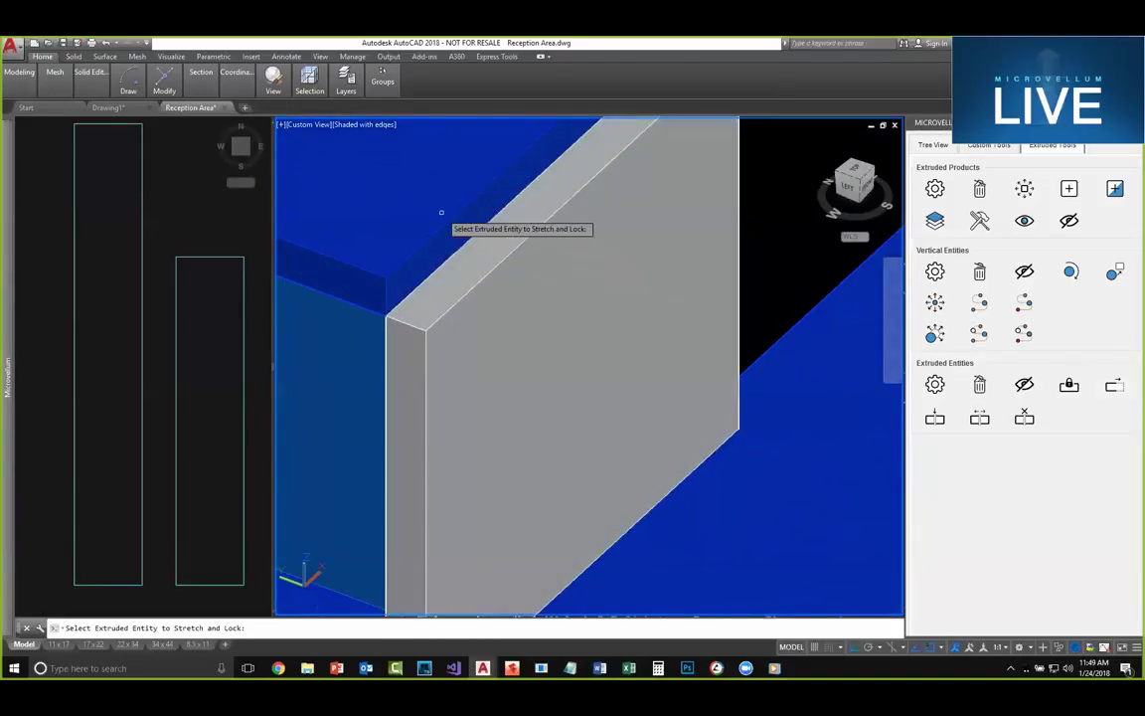
left_click(457, 237)
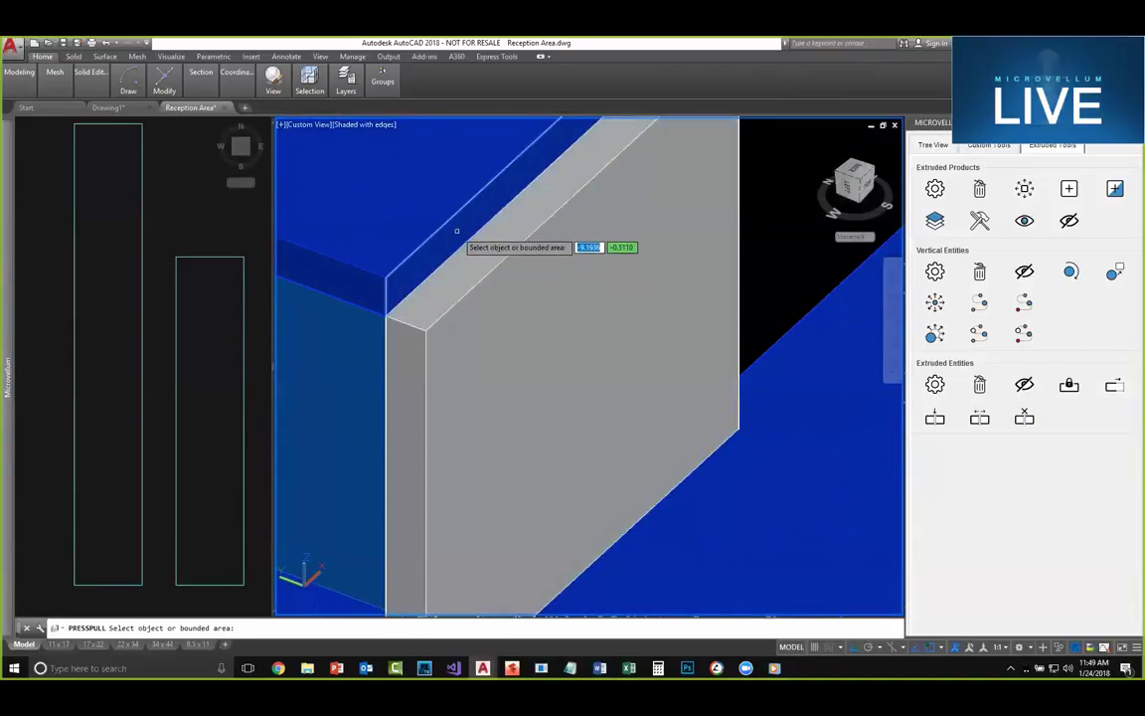
left_click(701, 284)
scroll(701, 279, "down", 6)
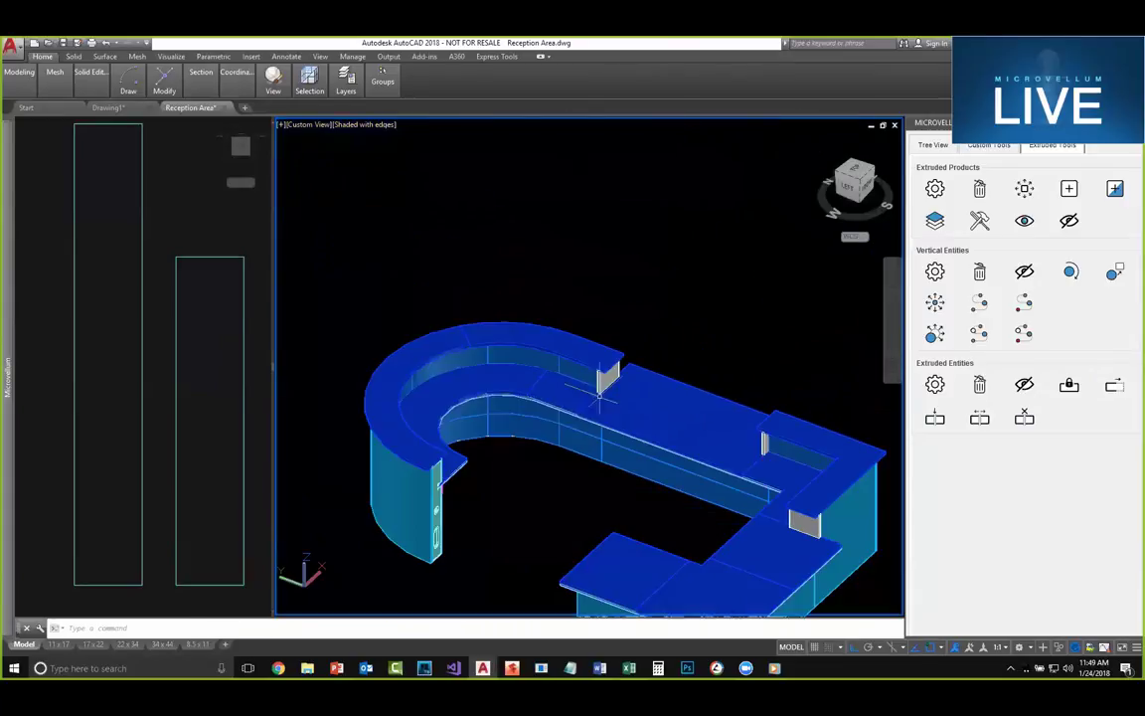
Step: Copy the full-height end panel by its upper corner from the finished desk to the open end of this desk's curved section
scroll(495, 422, "up", 5)
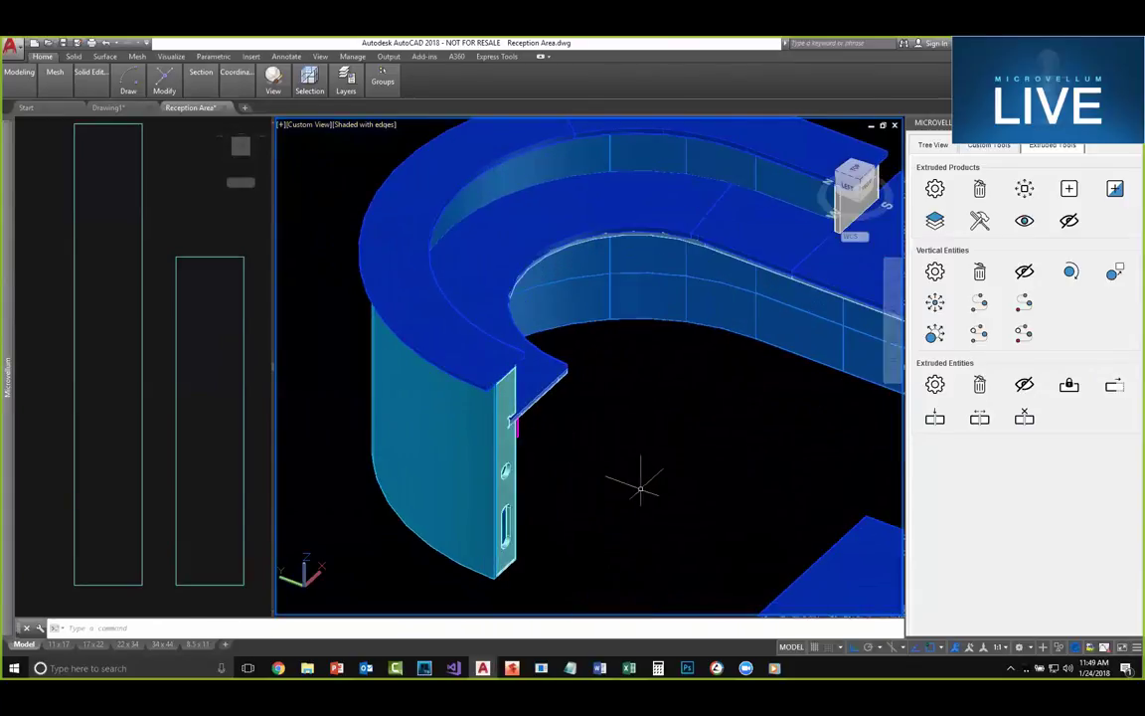
middle_click_drag(639, 478, 672, 397)
scroll(772, 468, "down", 4)
scroll(773, 468, "down", 3)
middle_click_drag(532, 403, 662, 394, "shift")
scroll(488, 422, "down", 4)
middle_click_drag(497, 408, 467, 444, "shift")
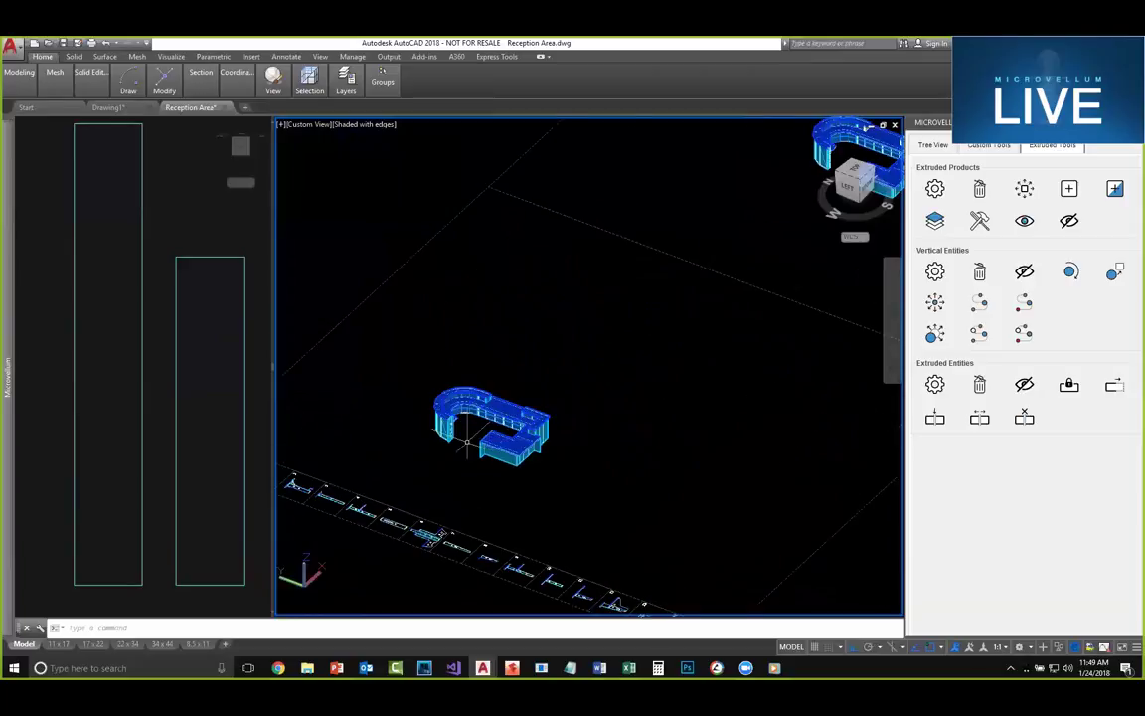
scroll(466, 444, "up", 8)
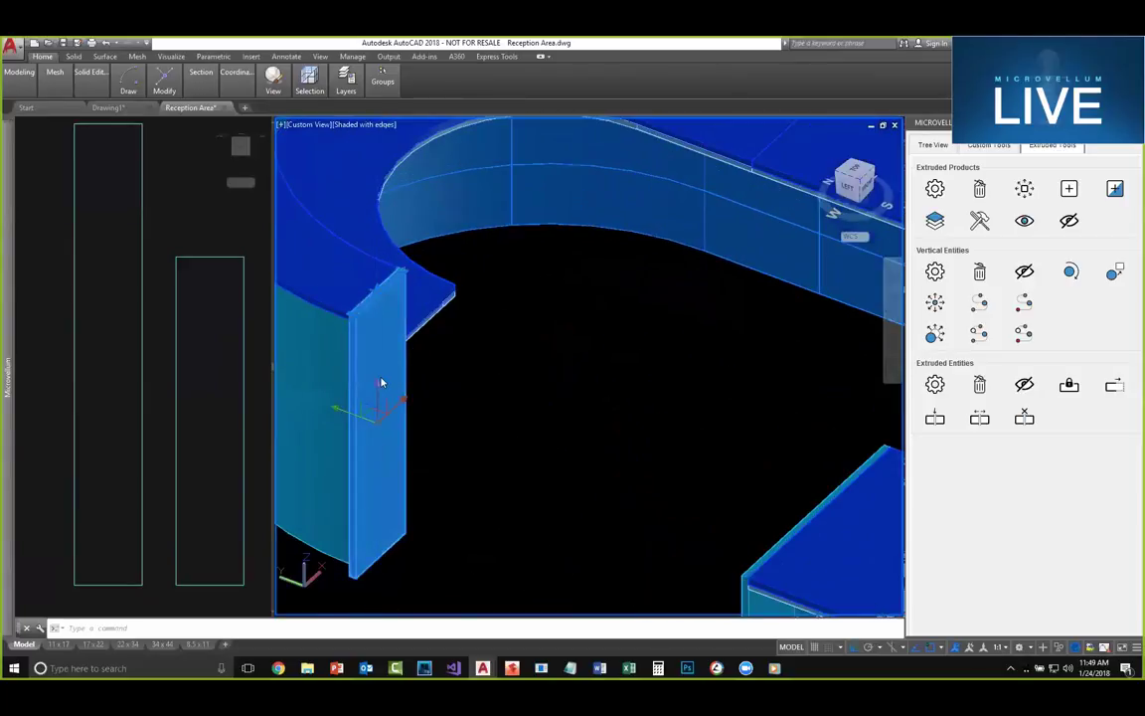
key("Return")
scroll(362, 342, "up", 5)
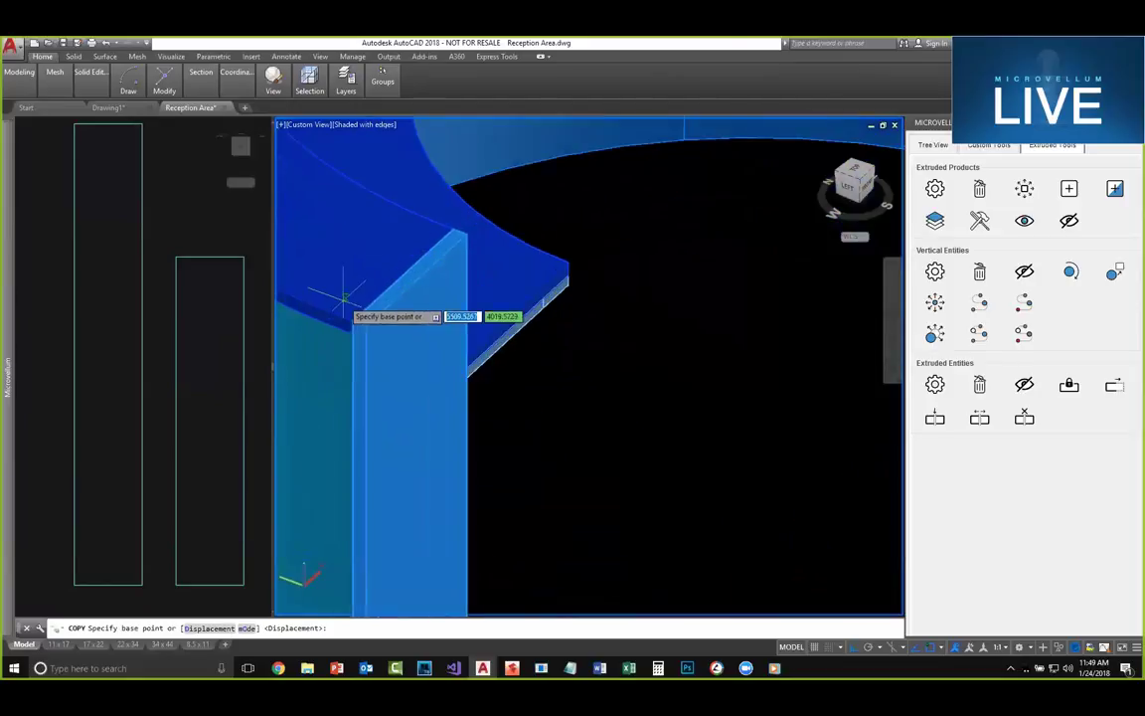
left_click(362, 342)
scroll(527, 338, "down", 10)
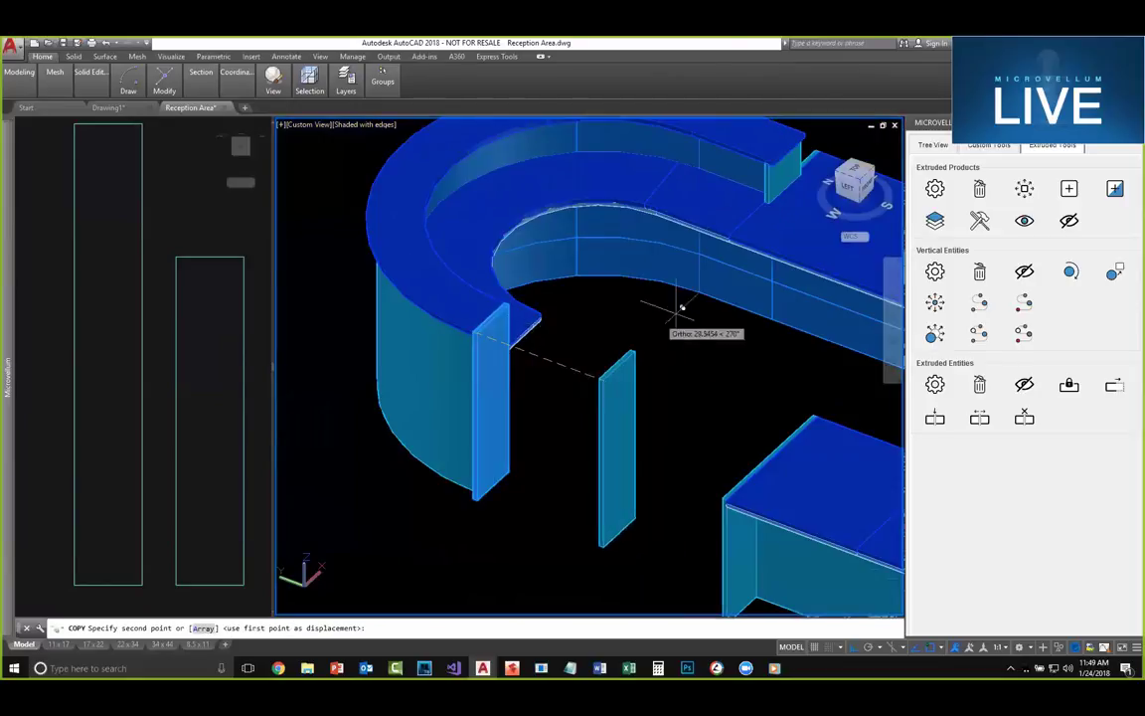
middle_click_drag(763, 230, 457, 424)
scroll(552, 369, "up", 7)
scroll(594, 309, "up", 5)
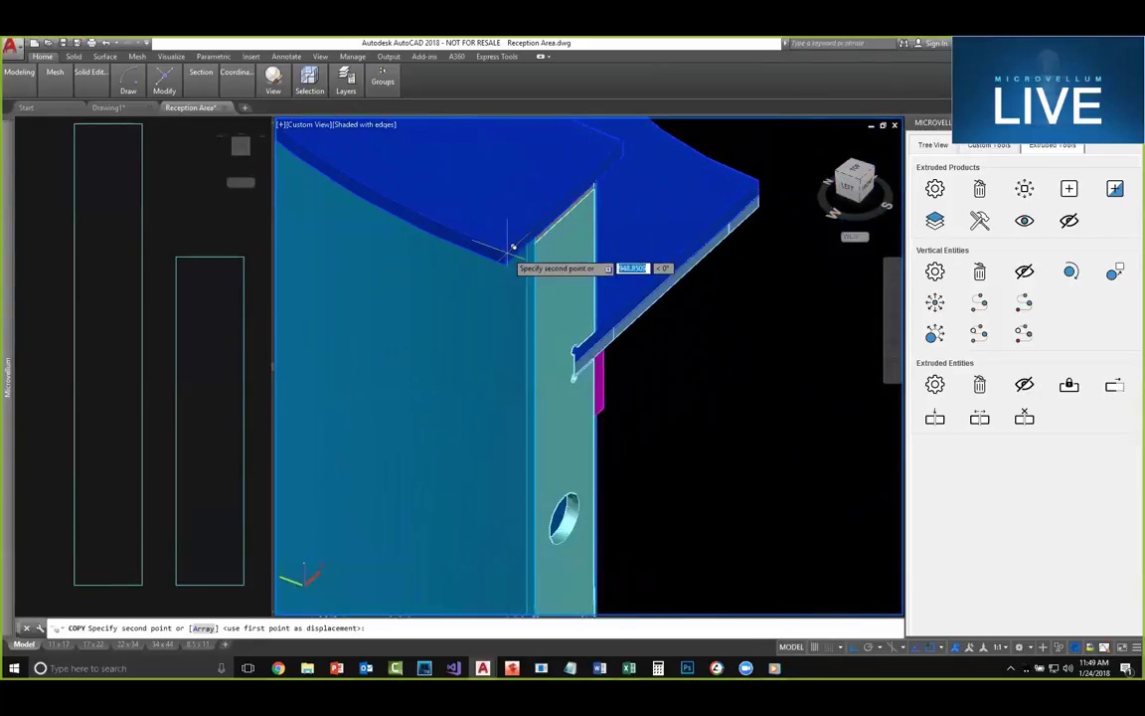
left_click(506, 259)
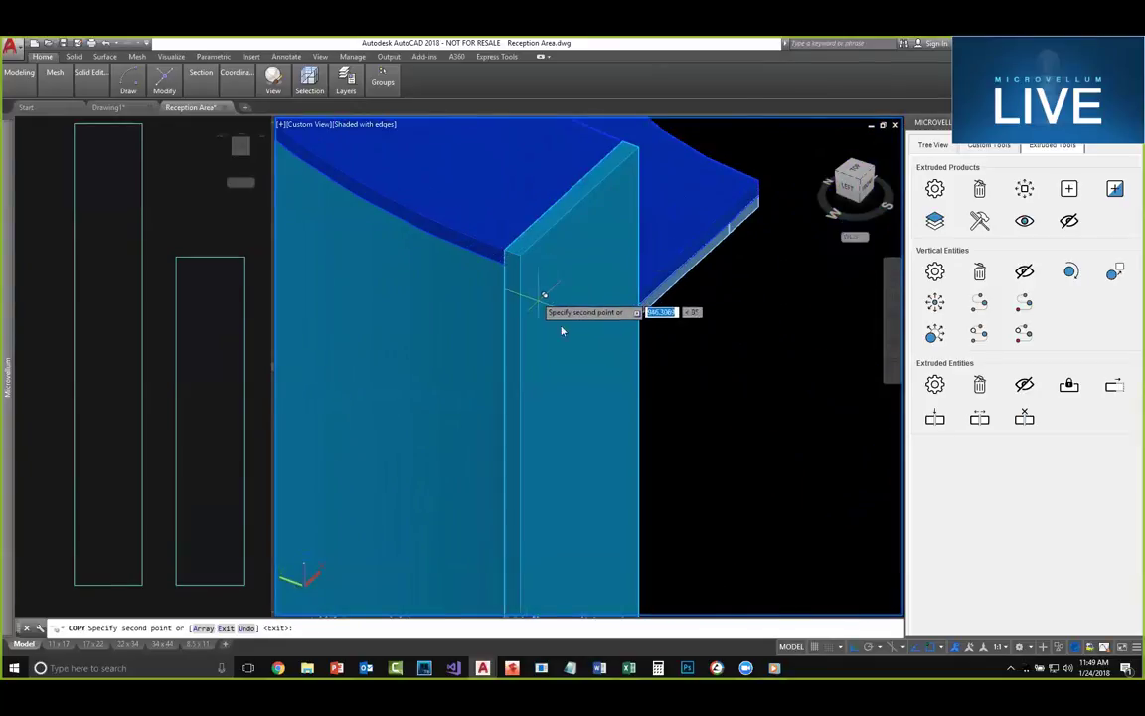
scroll(539, 298, "down", 2)
key("Return")
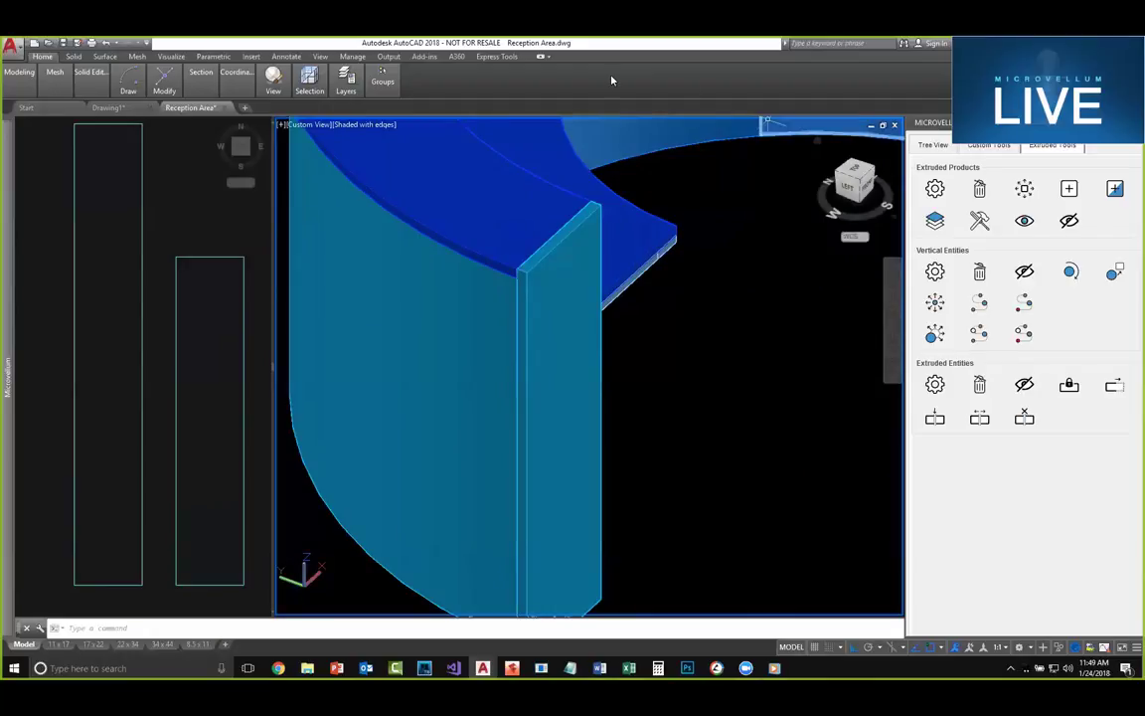
Step: Lower the copied full-height panel's top face to the underside of the curved raised countertop
middle_click_drag(725, 378, 465, 418)
middle_click_drag(692, 335, 542, 440)
middle_click_drag(740, 356, 629, 475)
scroll(659, 319, "down", 3)
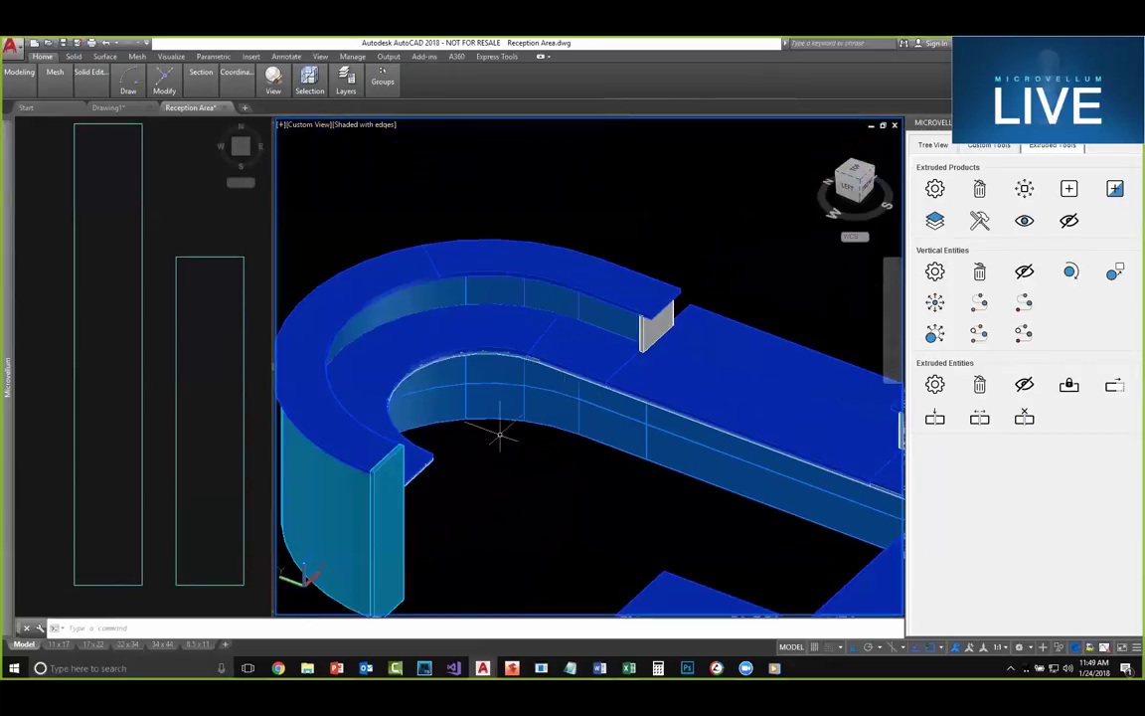
scroll(498, 435, "down", 3)
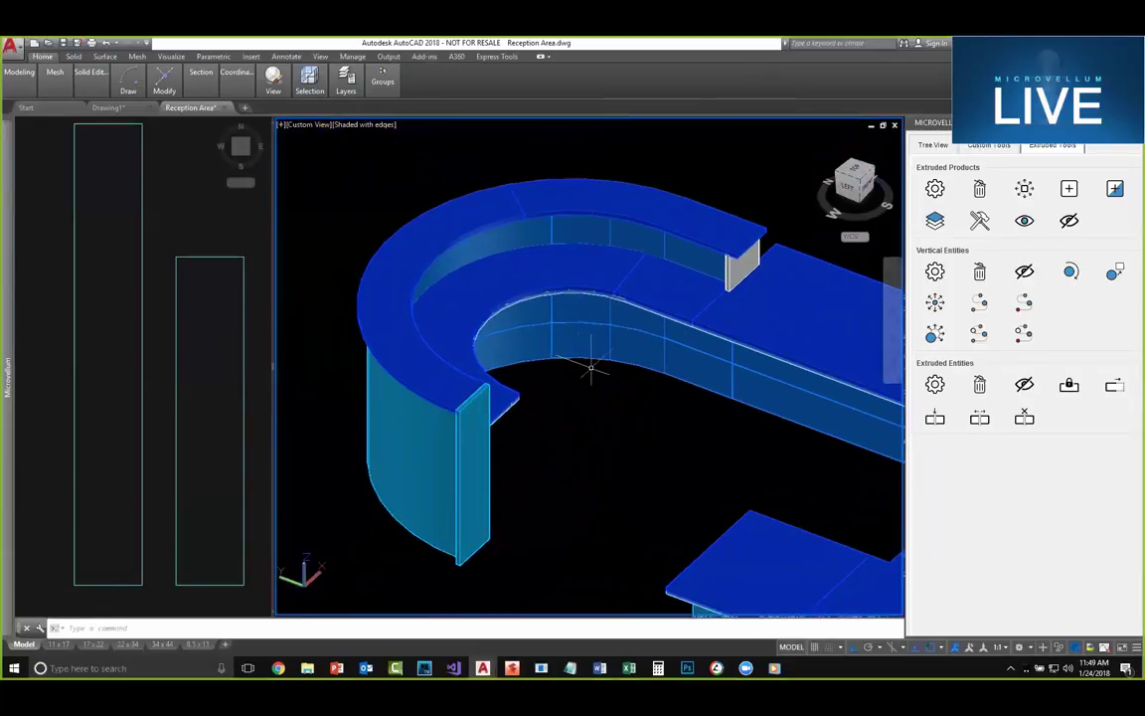
scroll(394, 453, "up", 4)
left_click(489, 435)
scroll(464, 462, "up", 3)
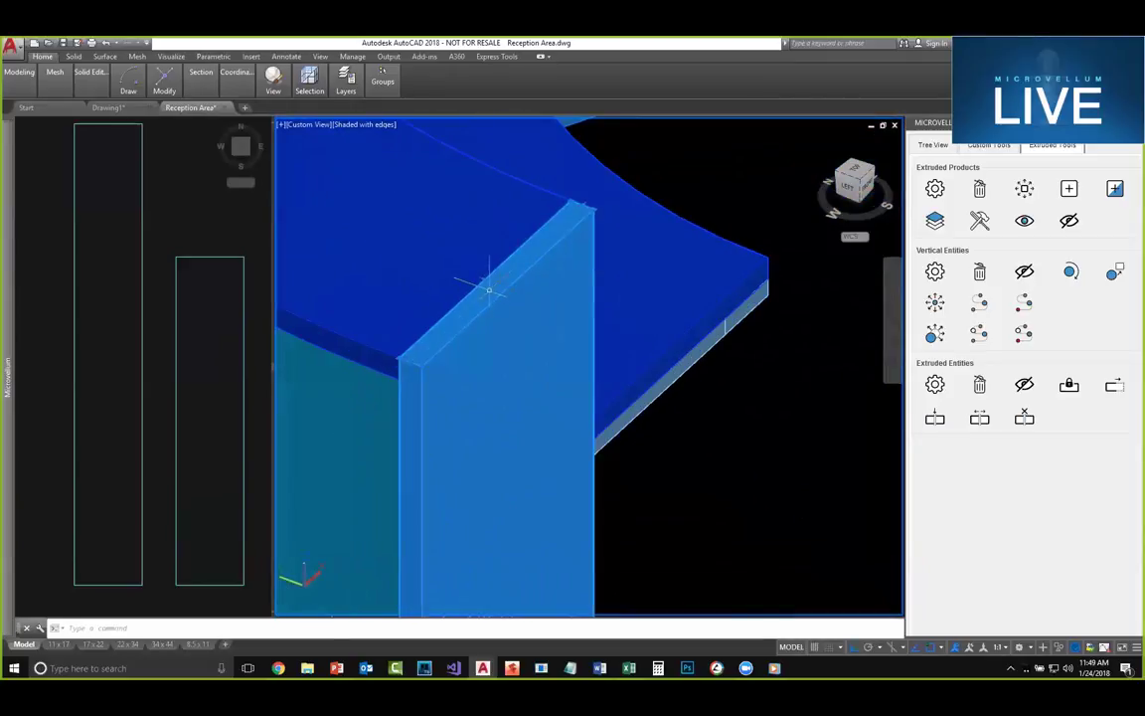
left_click(495, 272)
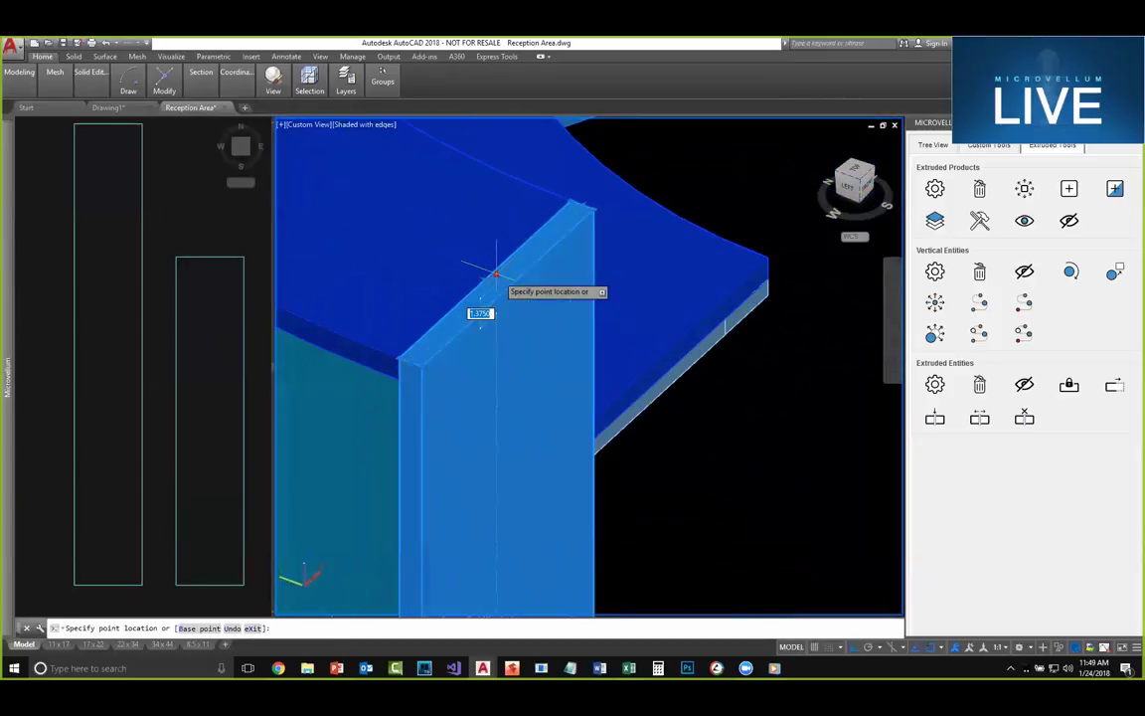
left_click(499, 396)
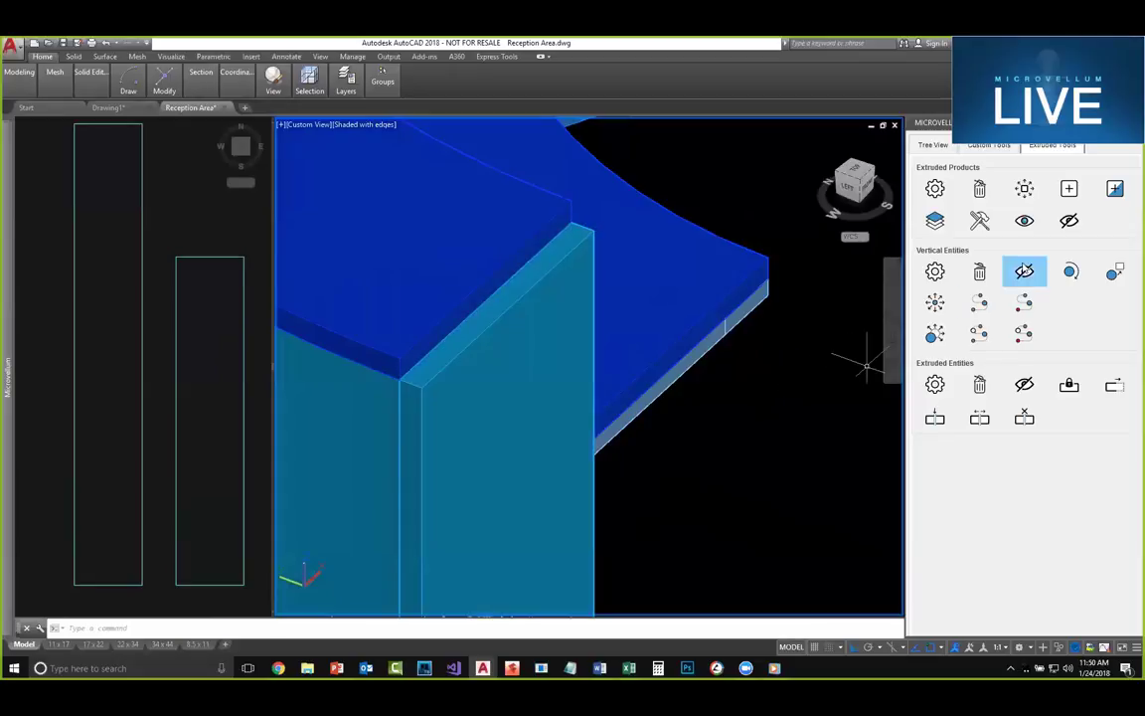
Step: Stretch and lock the curved raised countertop so it overhangs the full-height end panel
left_click(1115, 385)
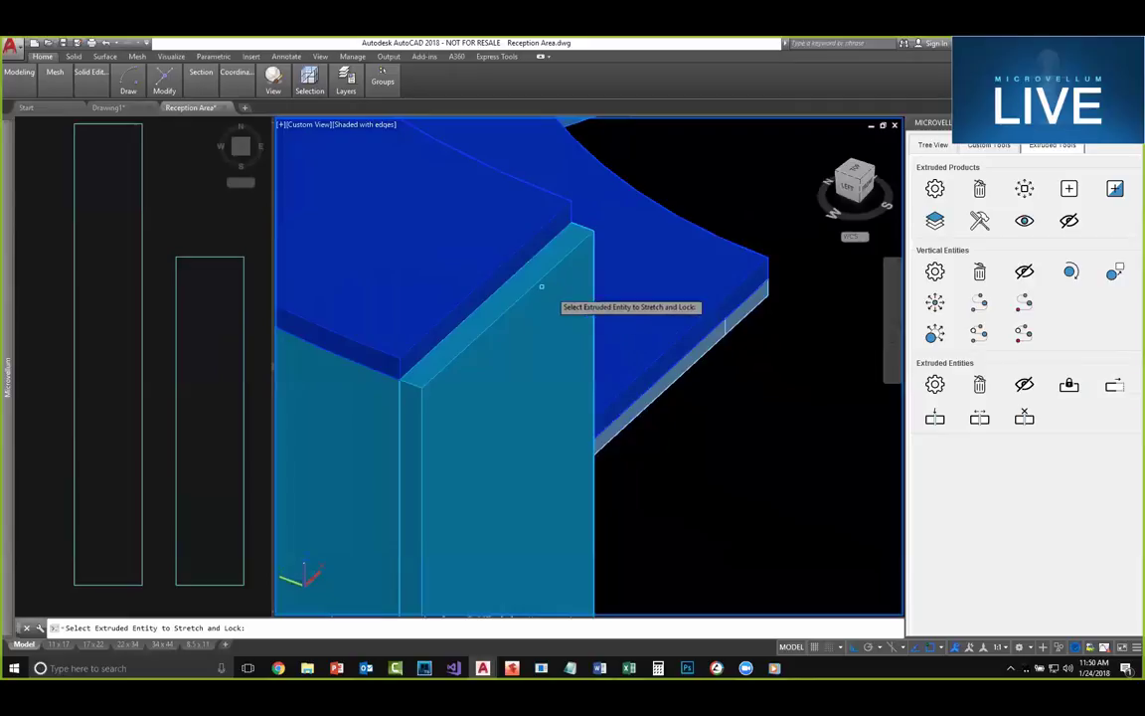
left_click(485, 267)
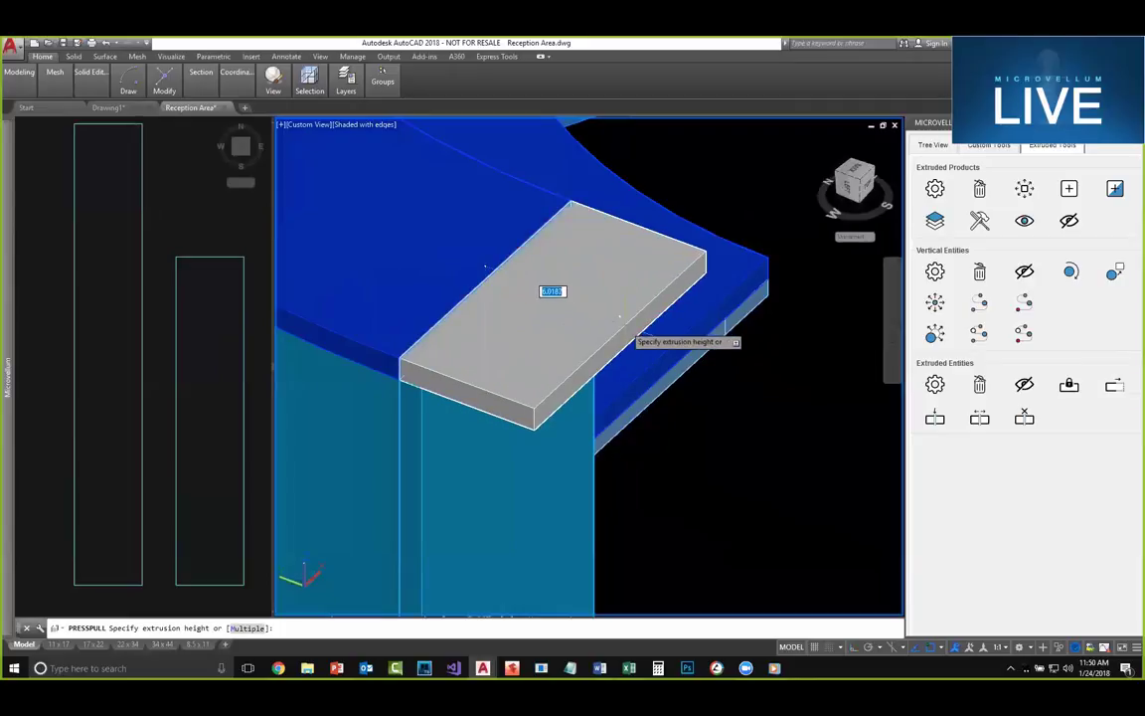
left_click(626, 330)
scroll(634, 354, "down", 6)
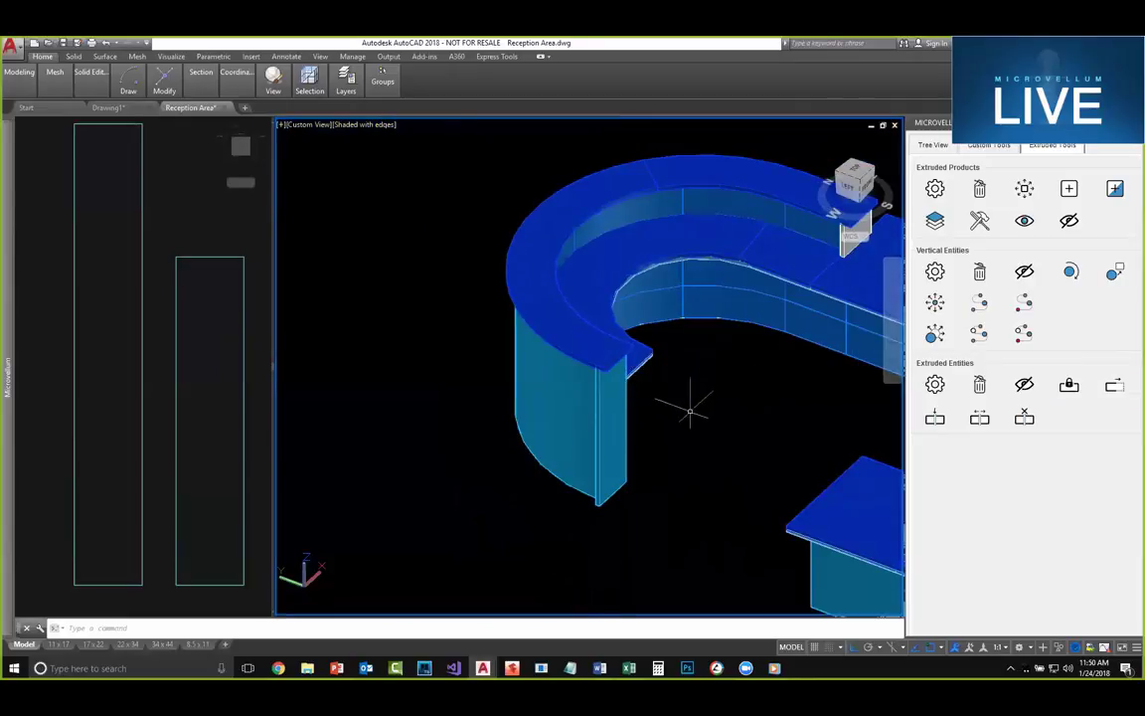
Step: Examine how the full-height end panel meets the curved section's countertops, and check the desk's remaining open end
middle_click_drag(690, 410, 527, 355)
middle_click_drag(586, 397, 544, 360)
middle_click_drag(638, 317, 569, 340)
middle_click_drag(493, 414, 425, 403, "shift")
scroll(596, 187, "up", 6)
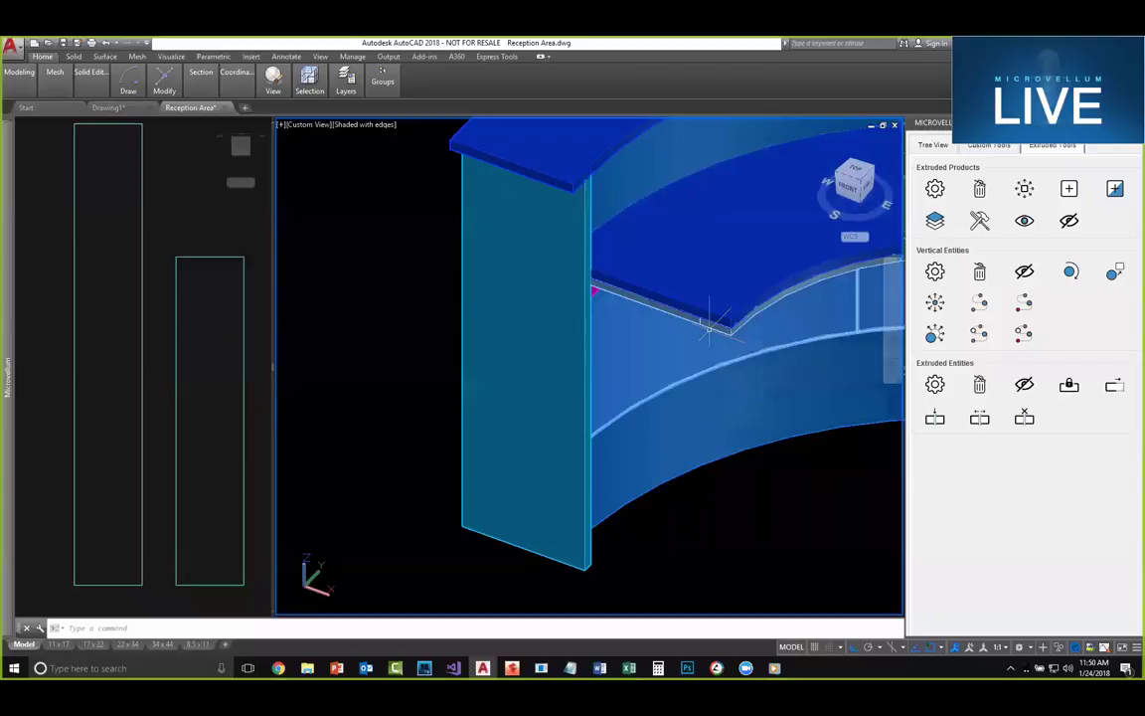
scroll(772, 415, "down", 4)
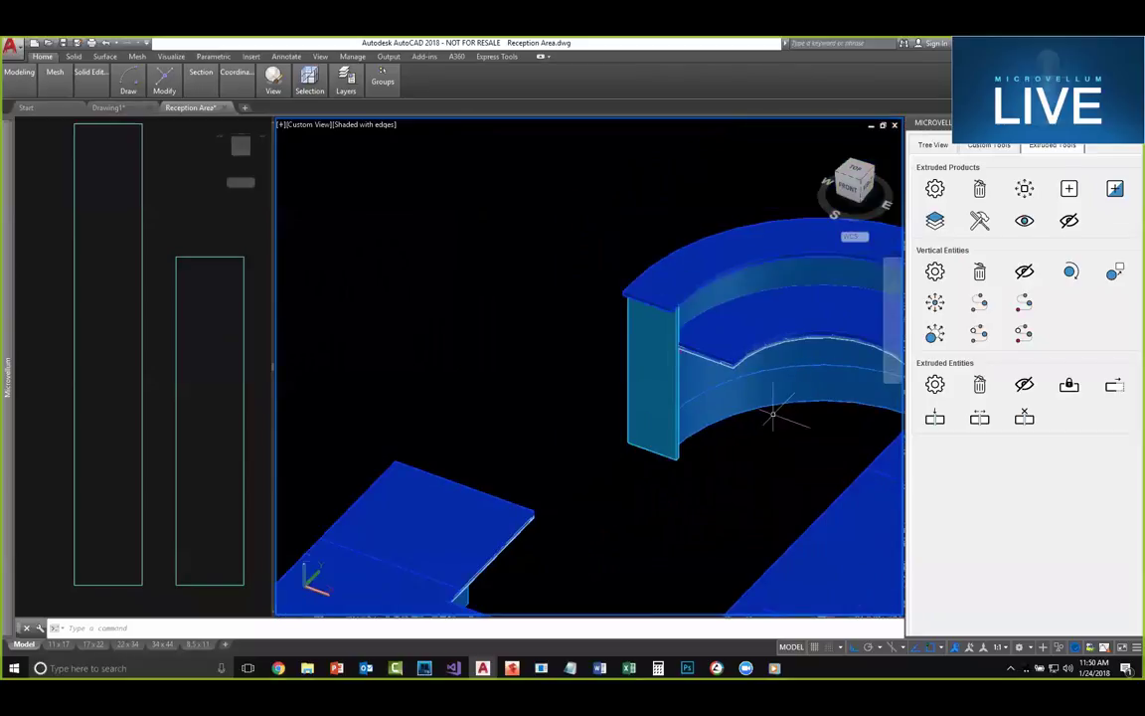
scroll(772, 416, "down", 5)
middle_click_drag(425, 445, 547, 427, "shift")
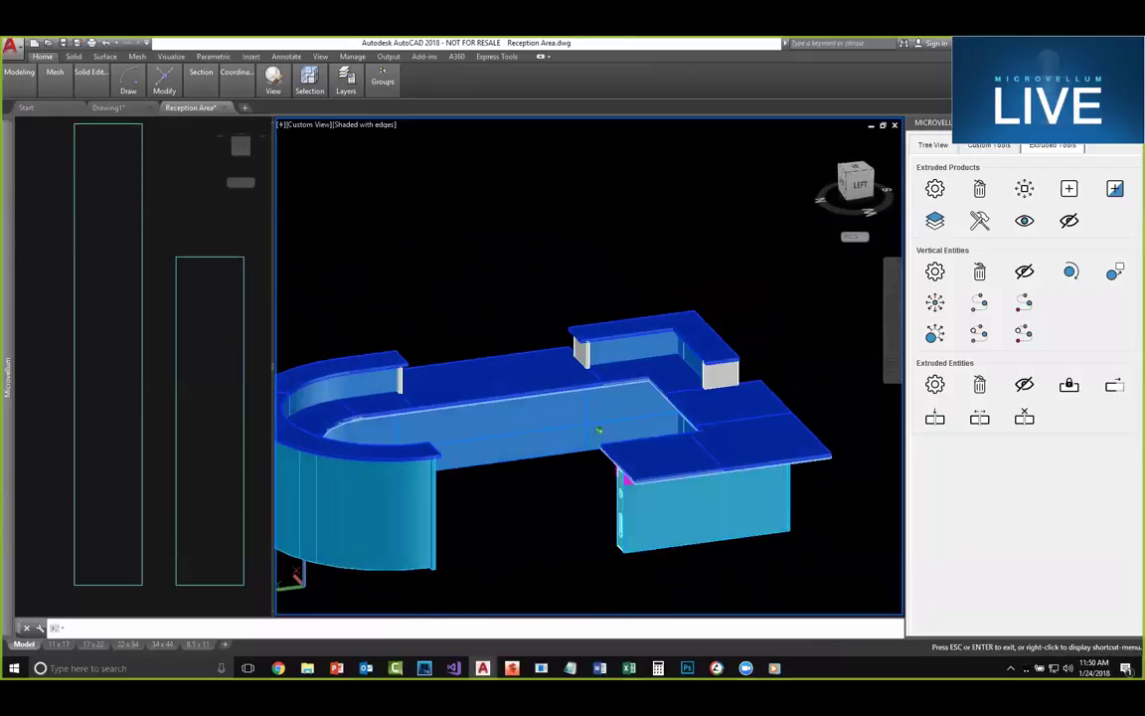
Step: Copy the counter-height end panel by its upper corner from the finished desk to the open end of this desk's straight low section
scroll(548, 484, "down", 5)
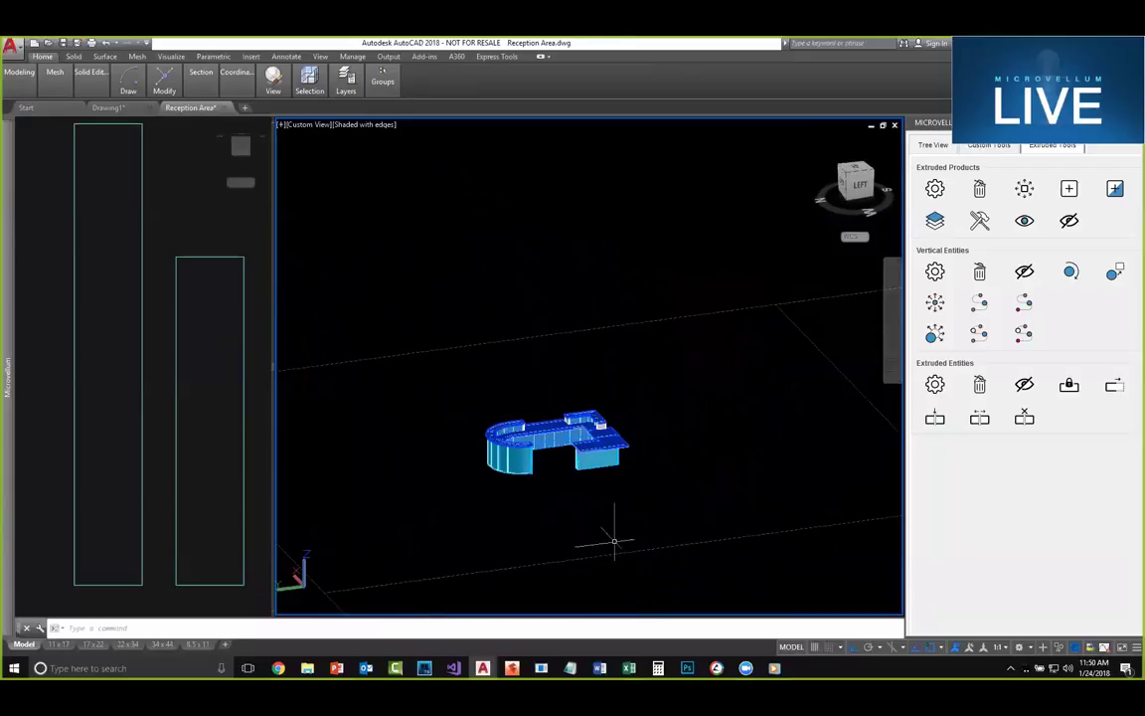
scroll(616, 537, "up", 5)
scroll(740, 529, "up", 4)
left_click(732, 516)
type("co")
key("Return")
scroll(736, 522, "up", 5)
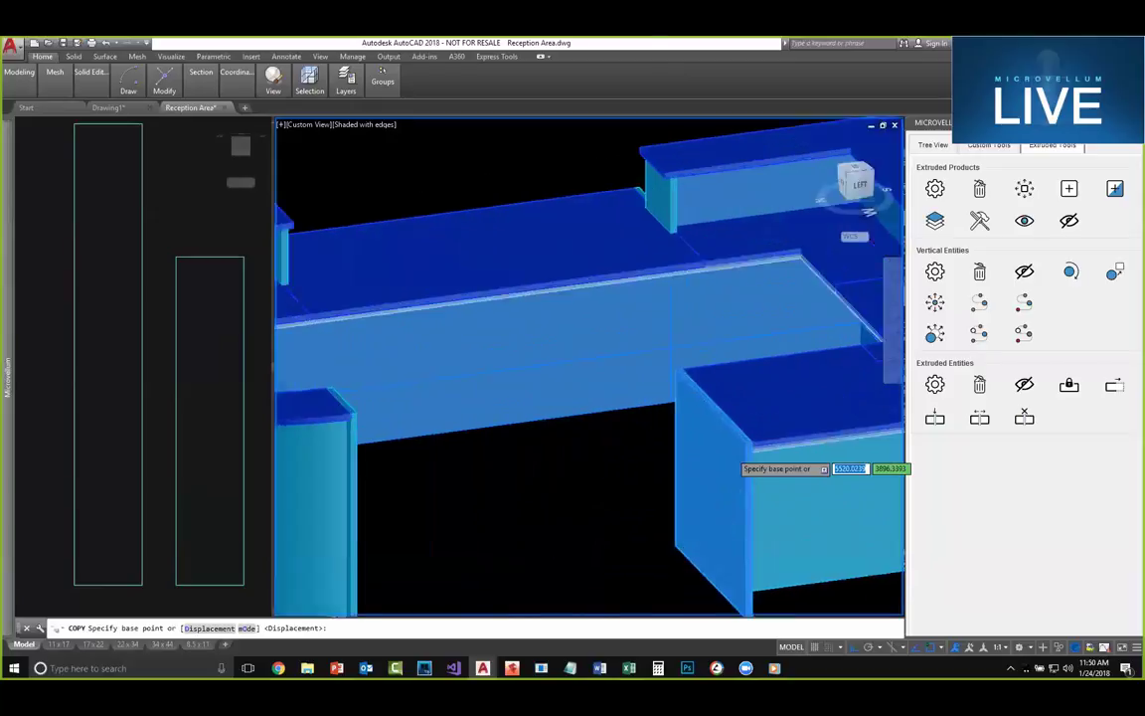
left_click(812, 430)
scroll(813, 430, "down", 10)
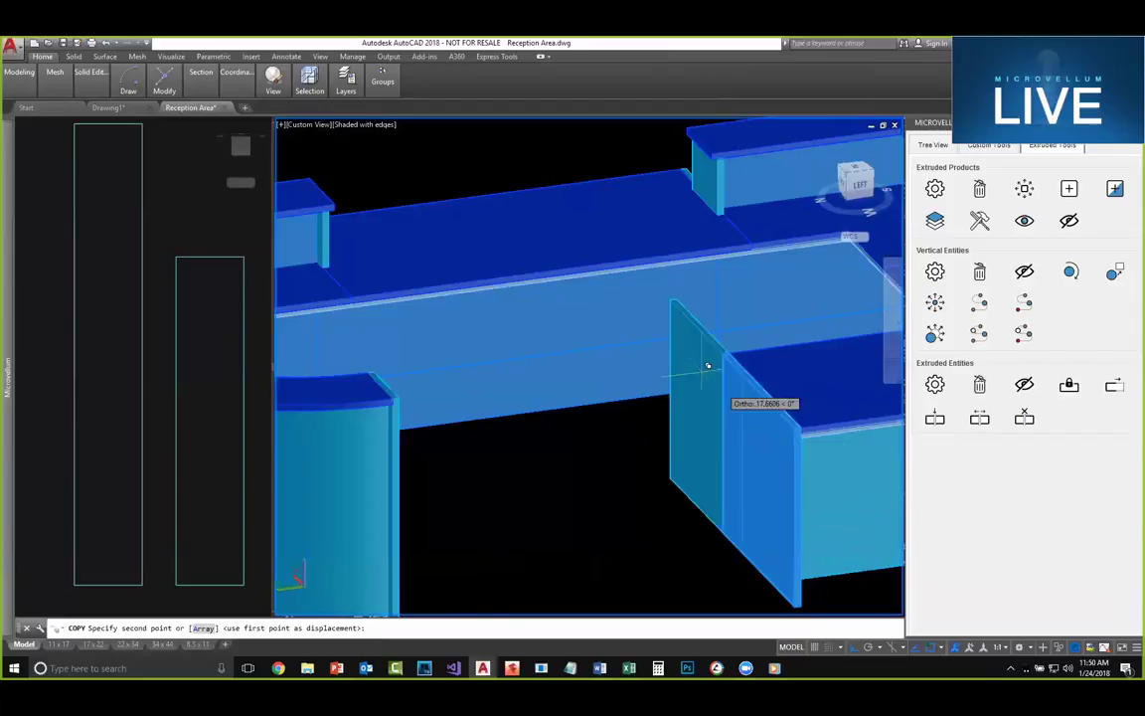
scroll(524, 206, "up", 8)
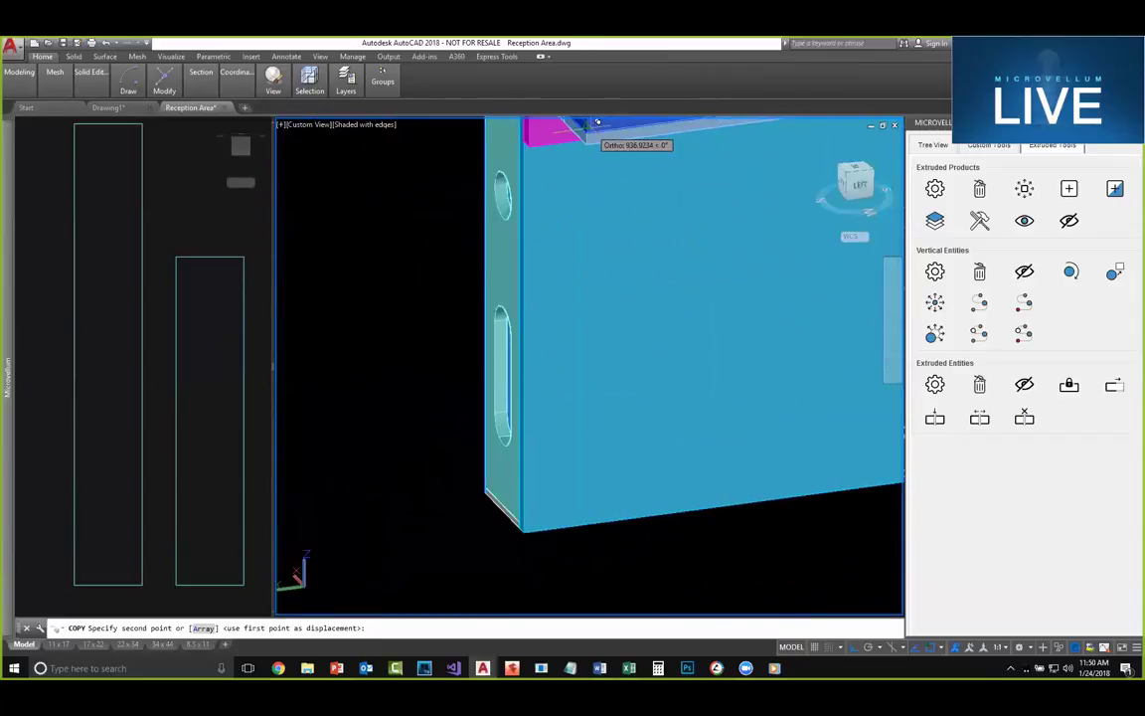
scroll(599, 179, "down", 4)
scroll(591, 156, "up", 3)
scroll(599, 170, "up", 3)
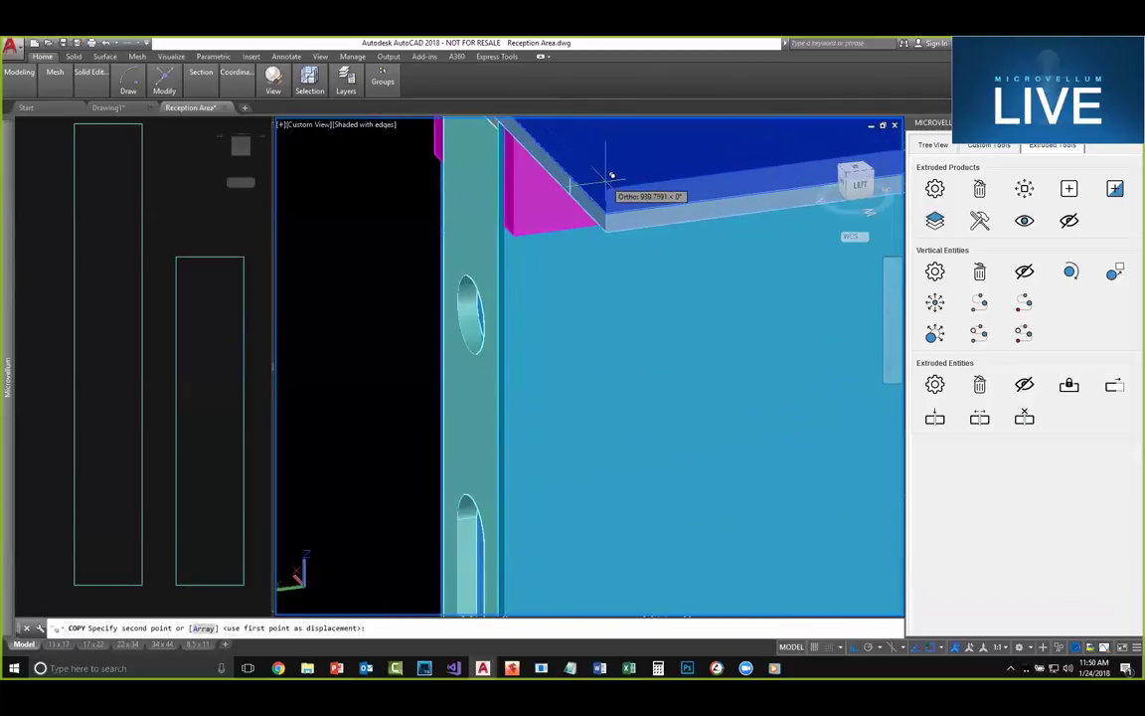
left_click(601, 188)
scroll(598, 361, "down", 5)
scroll(600, 362, "down", 3)
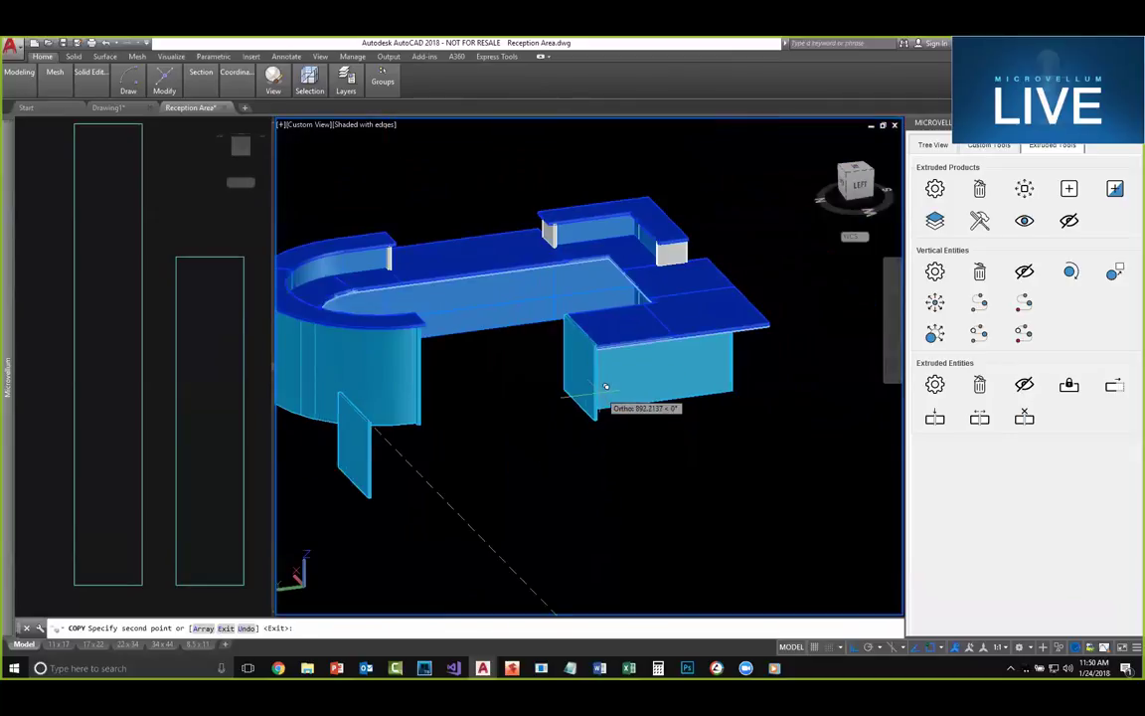
key("Return")
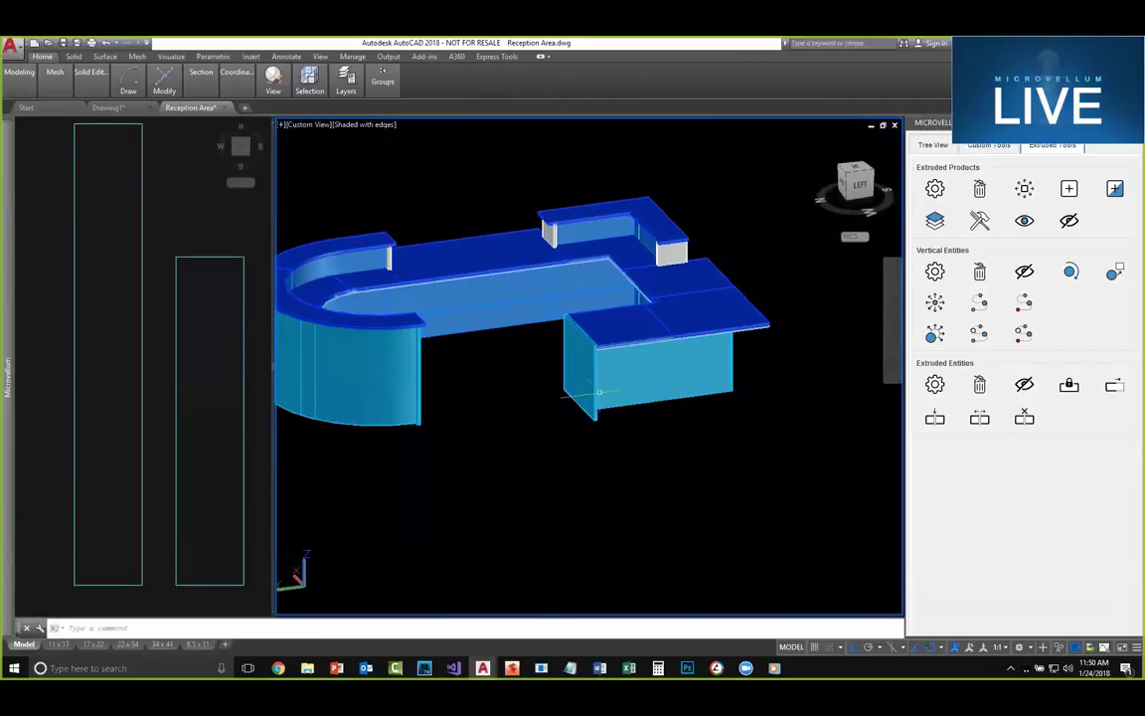
Step: Show the product tree and collapse the Front Counter, Transaction One and Transaction Two products, keeping Corner expanded
left_click(404, 188)
scroll(512, 347, "down", 3)
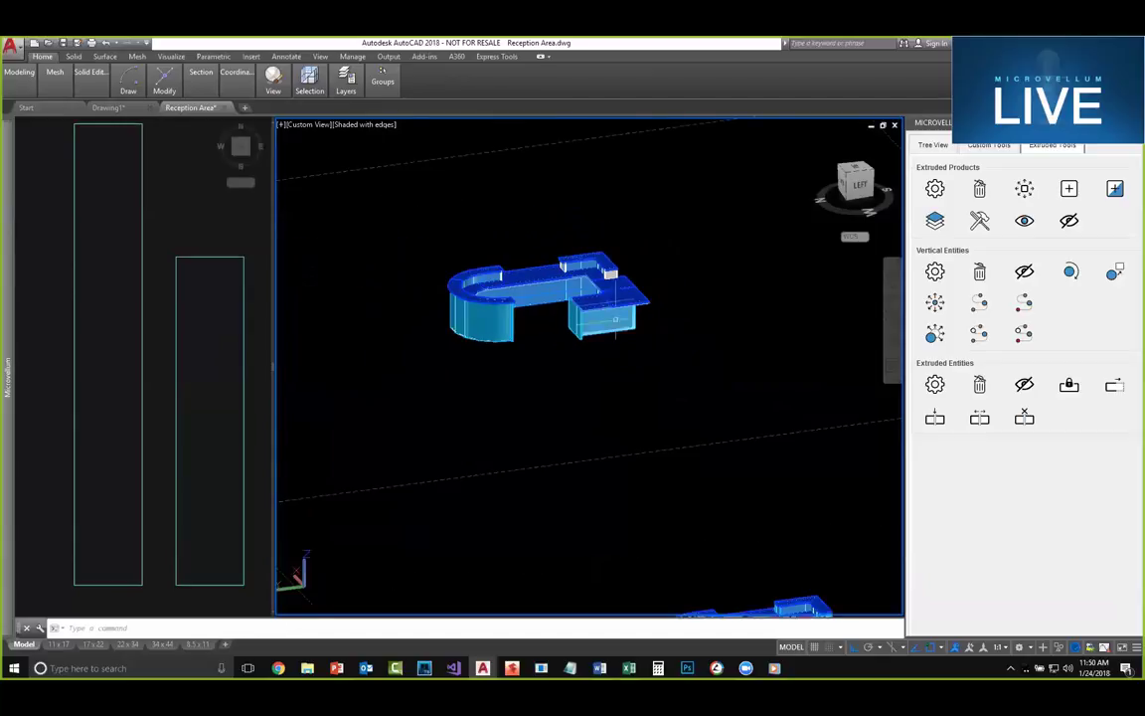
middle_click_drag(587, 340, 402, 323, "shift")
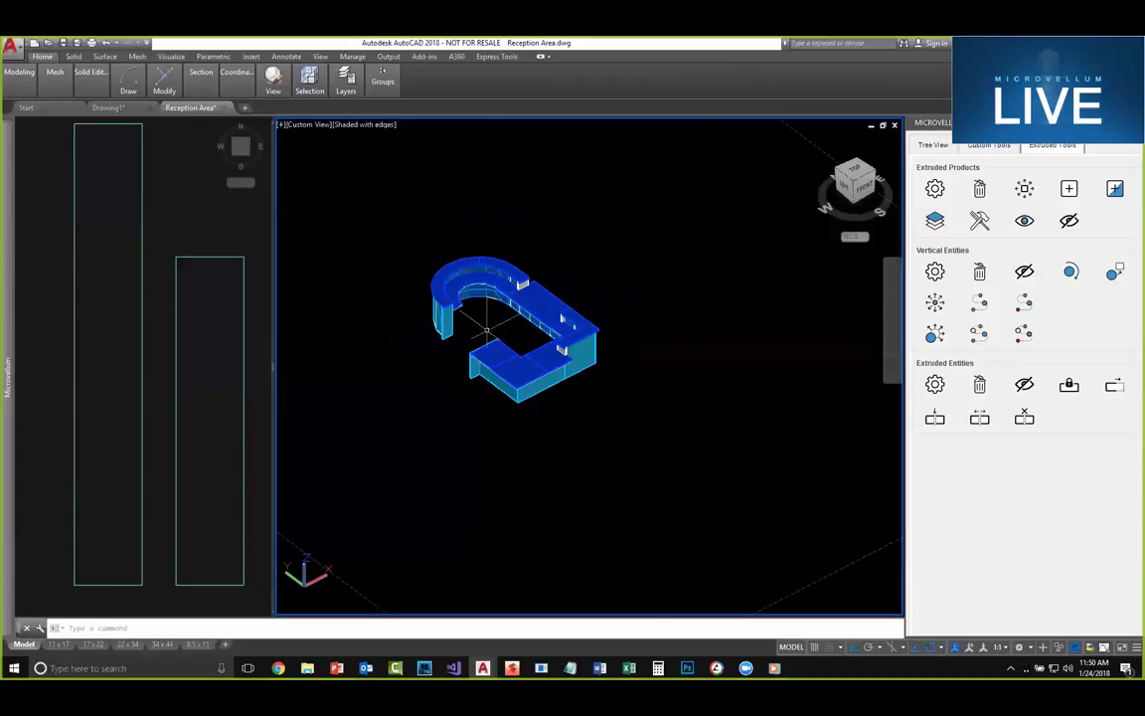
scroll(495, 326, "up", 3)
middle_click_drag(563, 381, 527, 370)
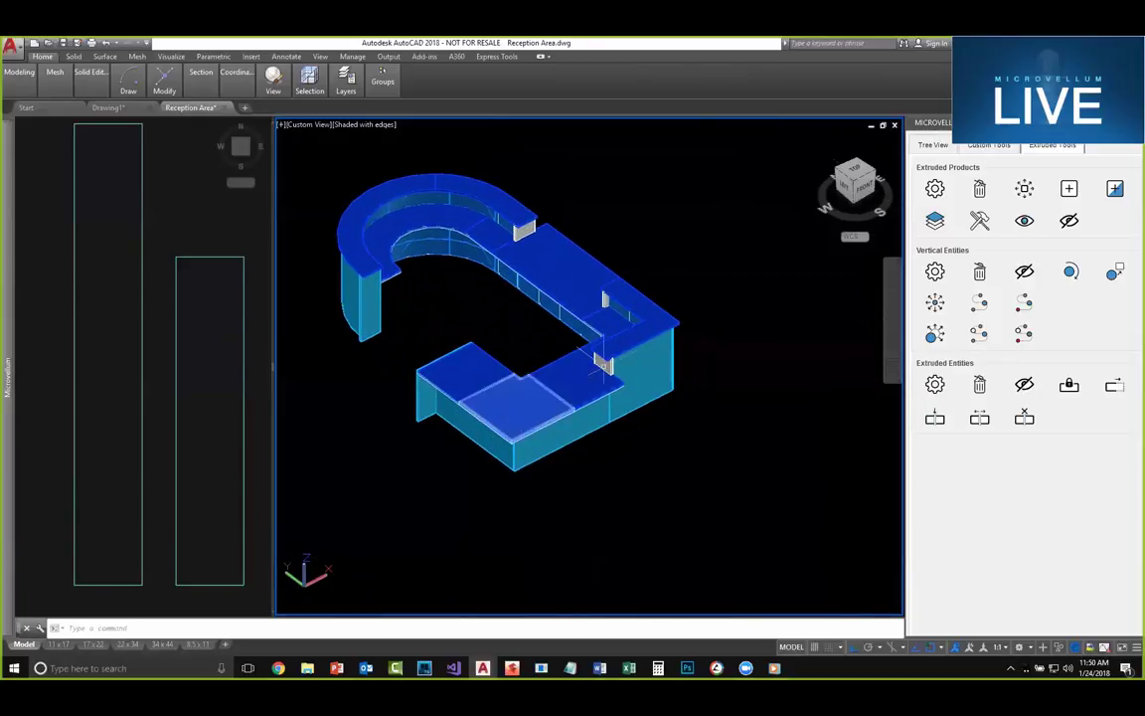
left_click(941, 146)
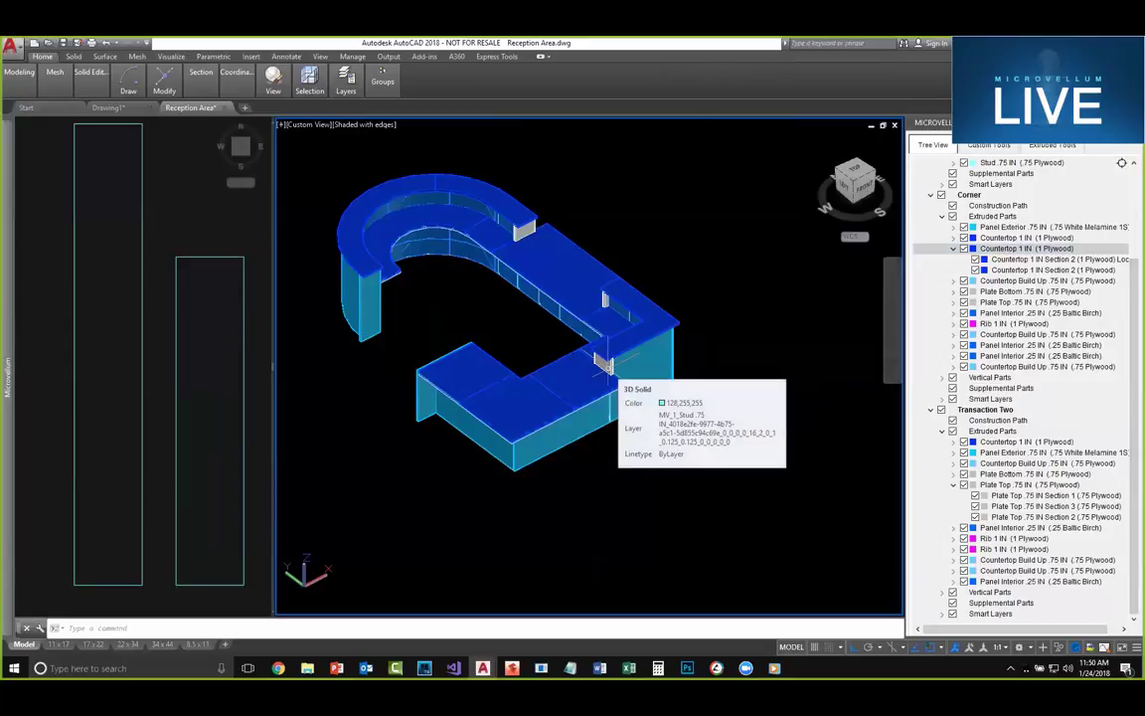
scroll(609, 366, "up", 3)
middle_click_drag(553, 452, 576, 476)
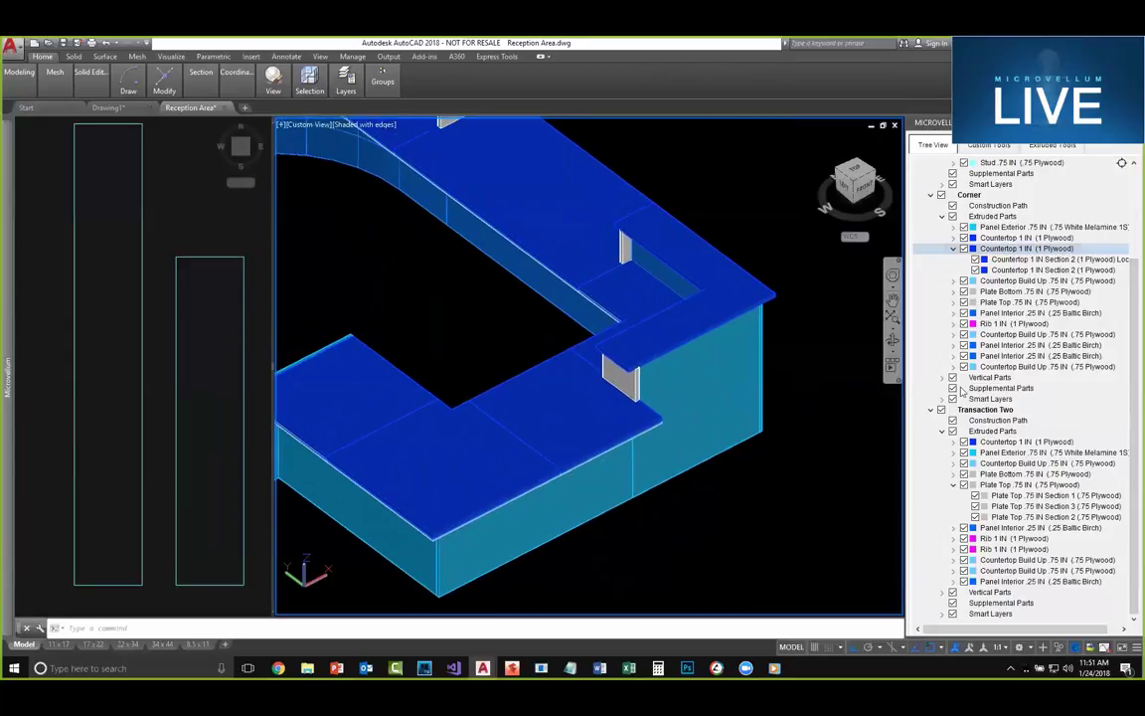
scroll(935, 201, "up", 4)
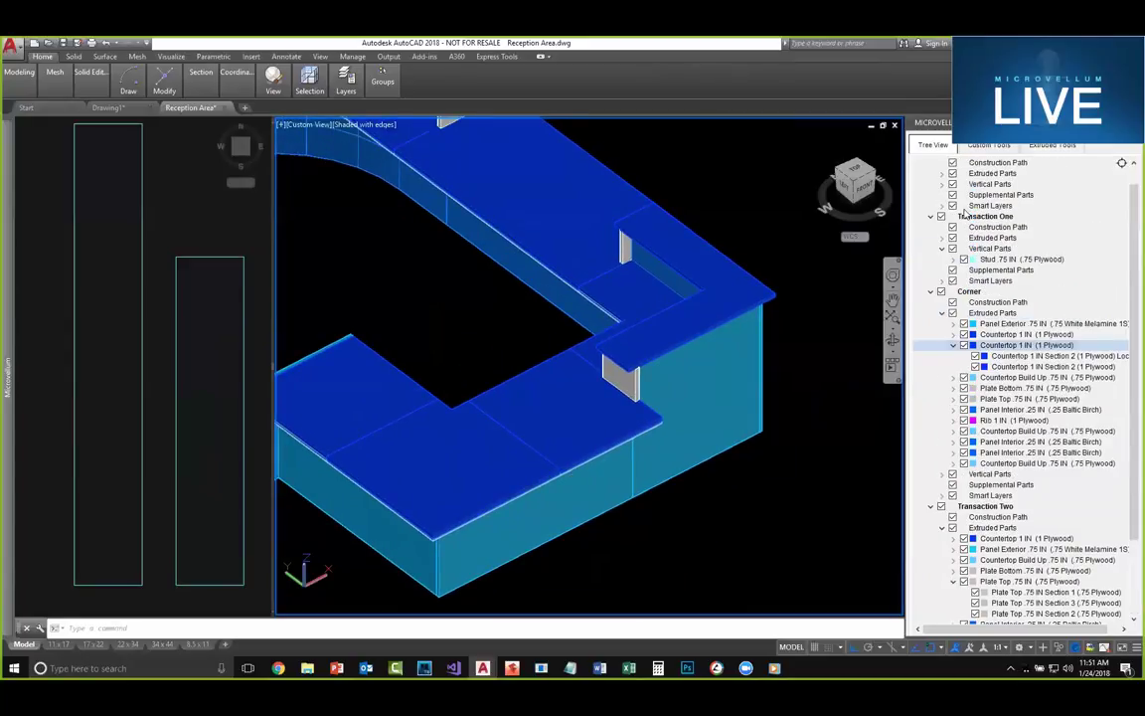
left_click(931, 174)
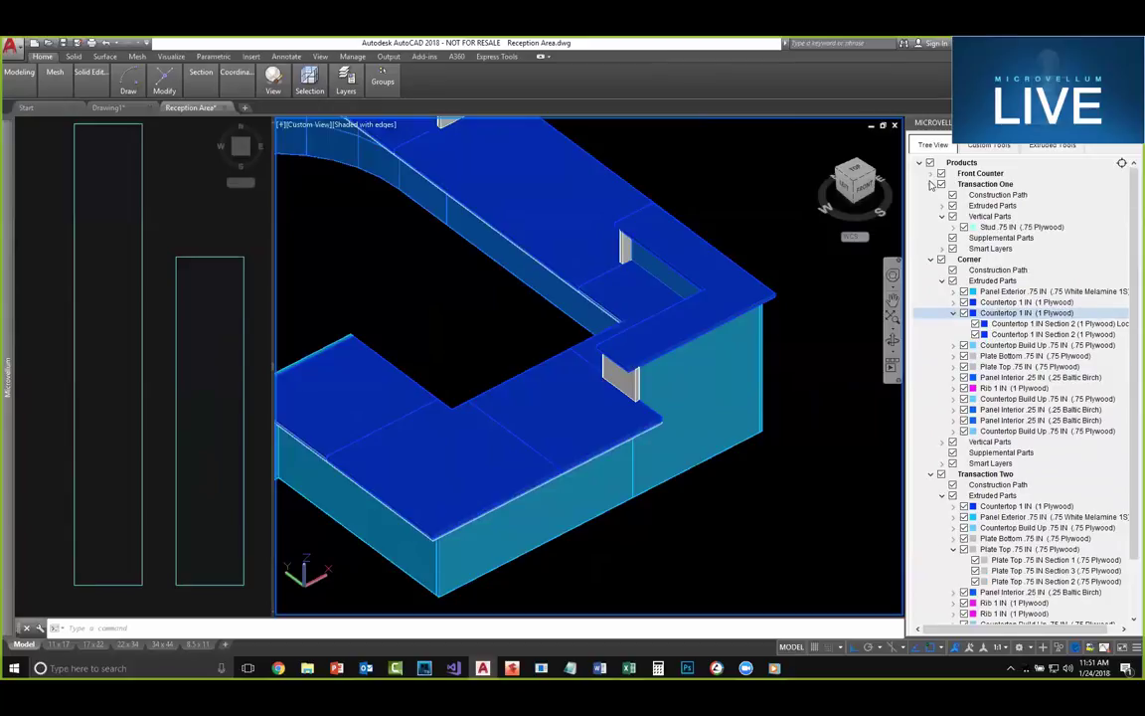
left_click(932, 184)
left_click(931, 194)
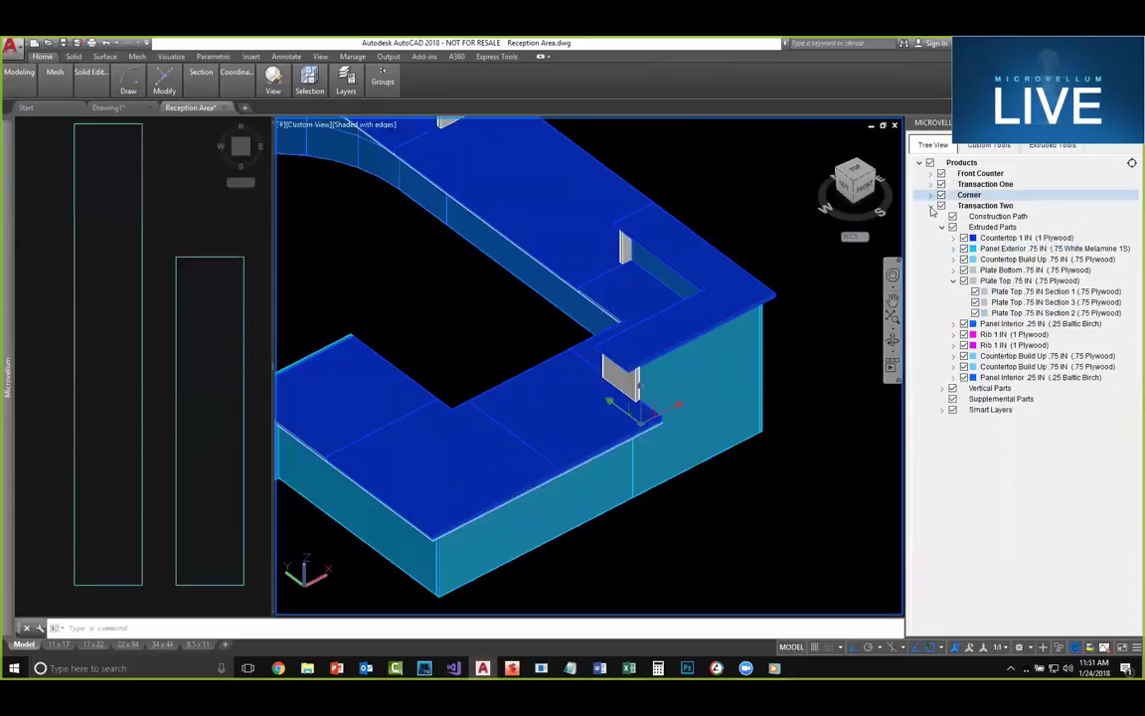
left_click(931, 206)
left_click(933, 196)
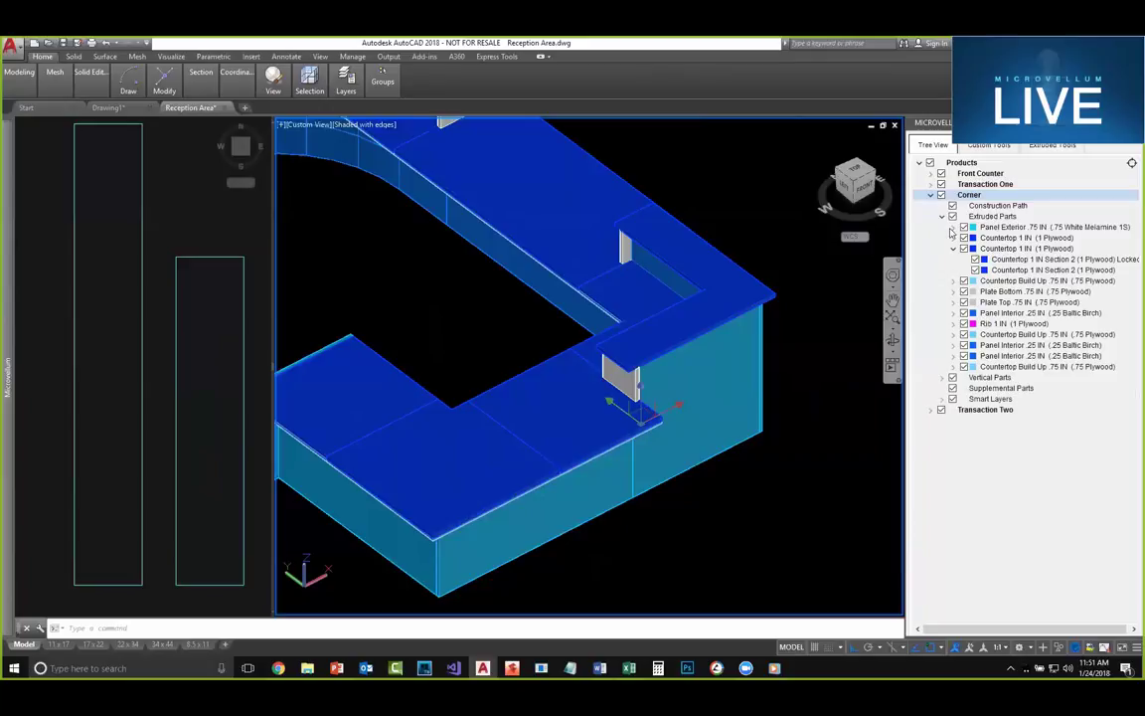
Step: Add both white end panels under the corner's raised countertop to Corner's supplemental parts, each as EndCap in 1 Plywood
scroll(623, 410, "up", 2)
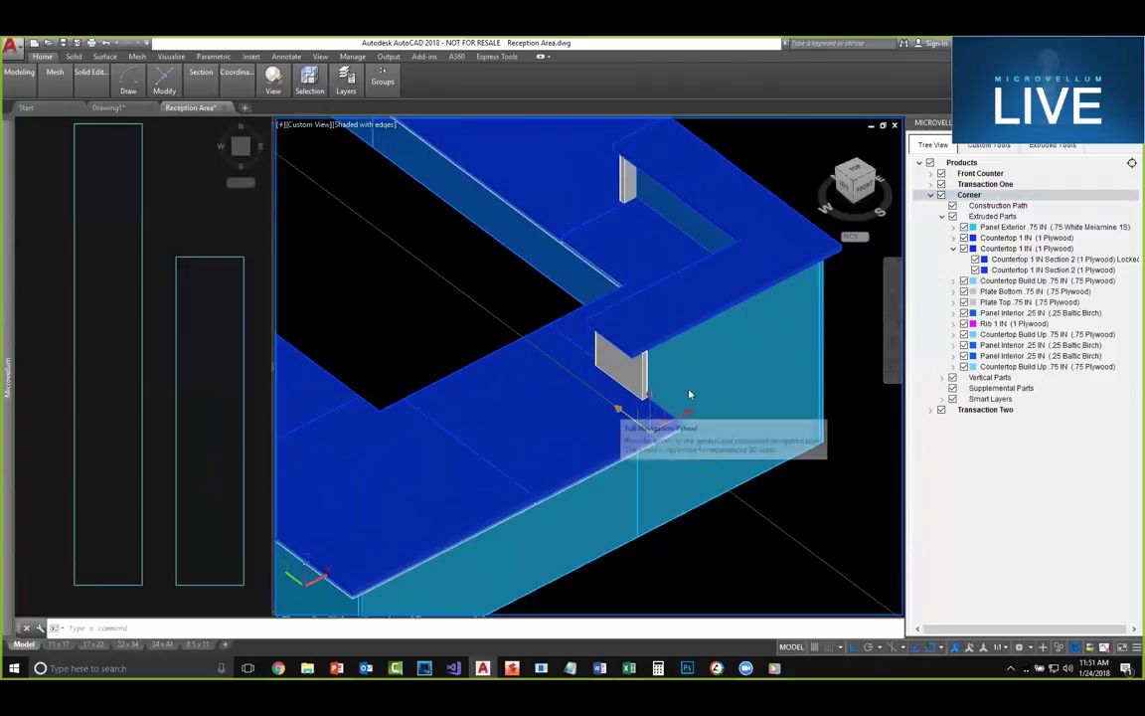
left_click(1001, 388)
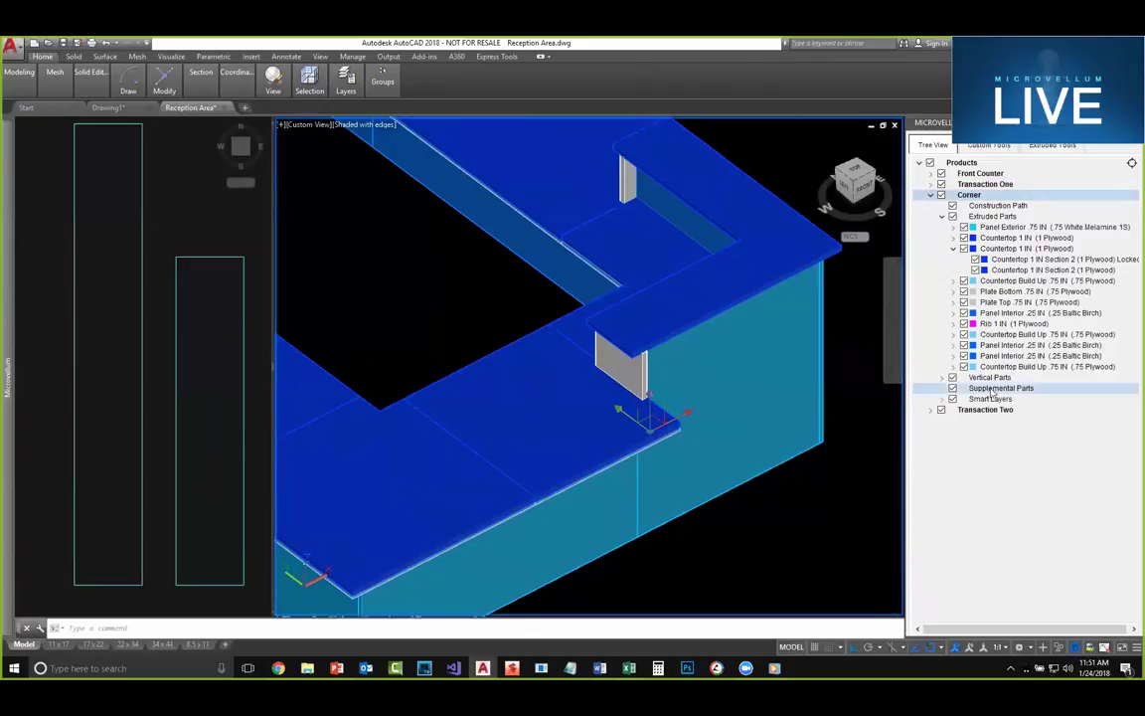
right_click(1000, 388)
left_click(1006, 396)
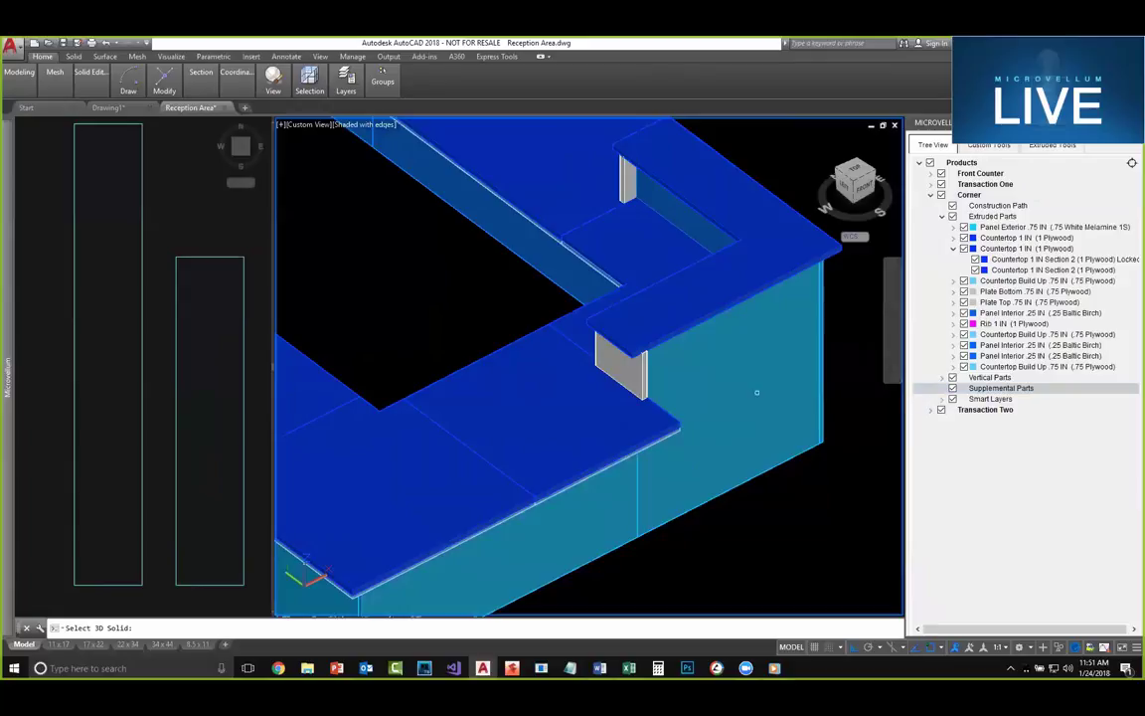
left_click(620, 370)
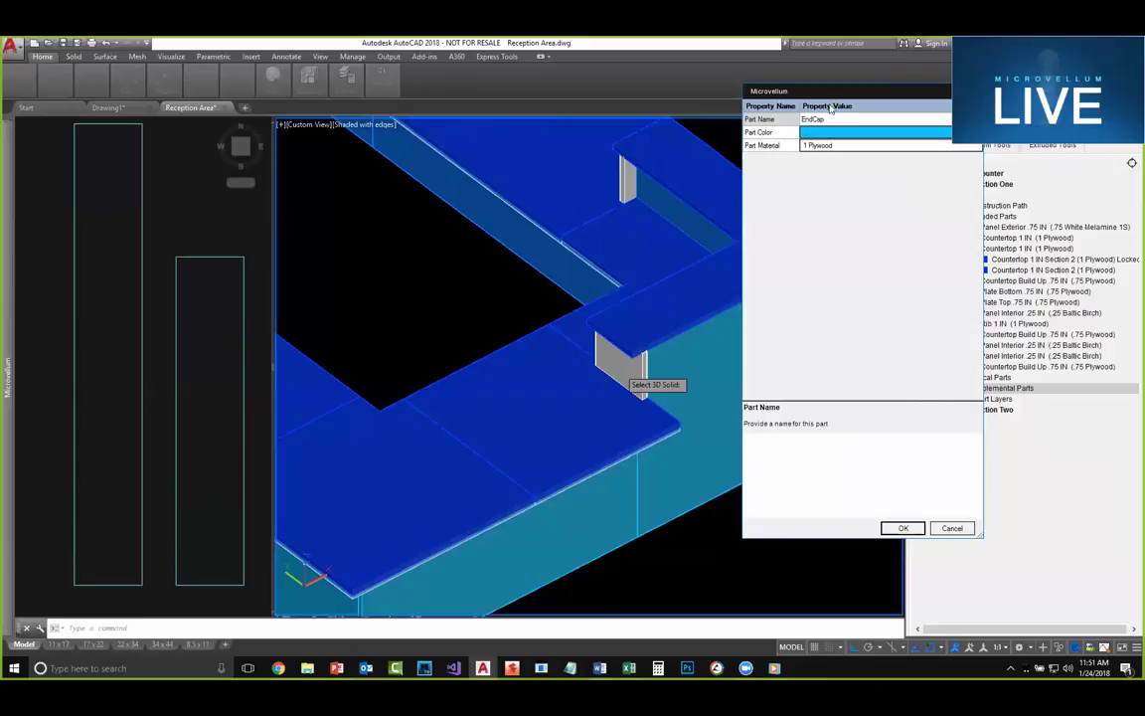
left_click(901, 527)
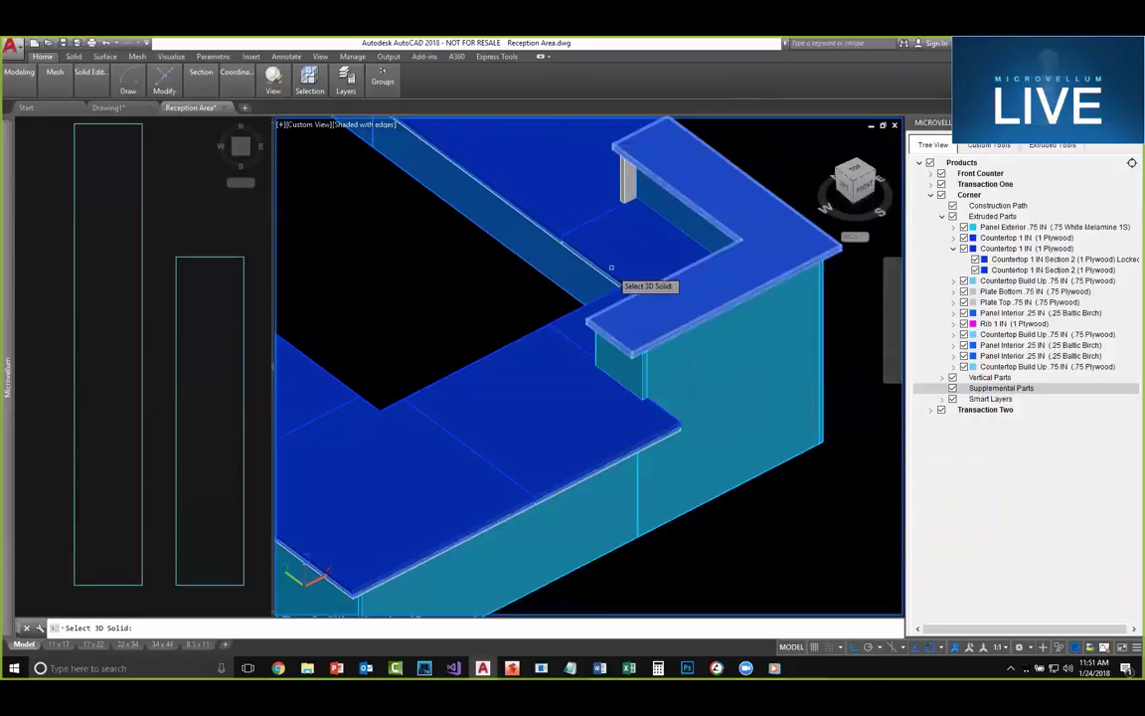
left_click(626, 177)
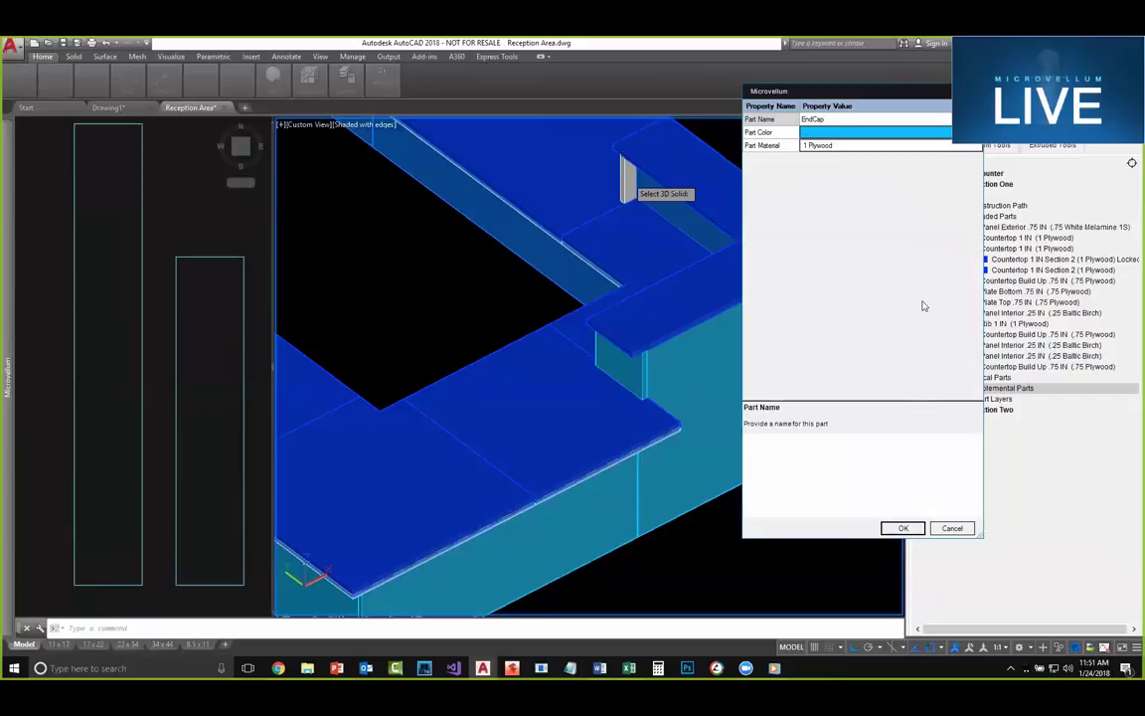
left_click(903, 528)
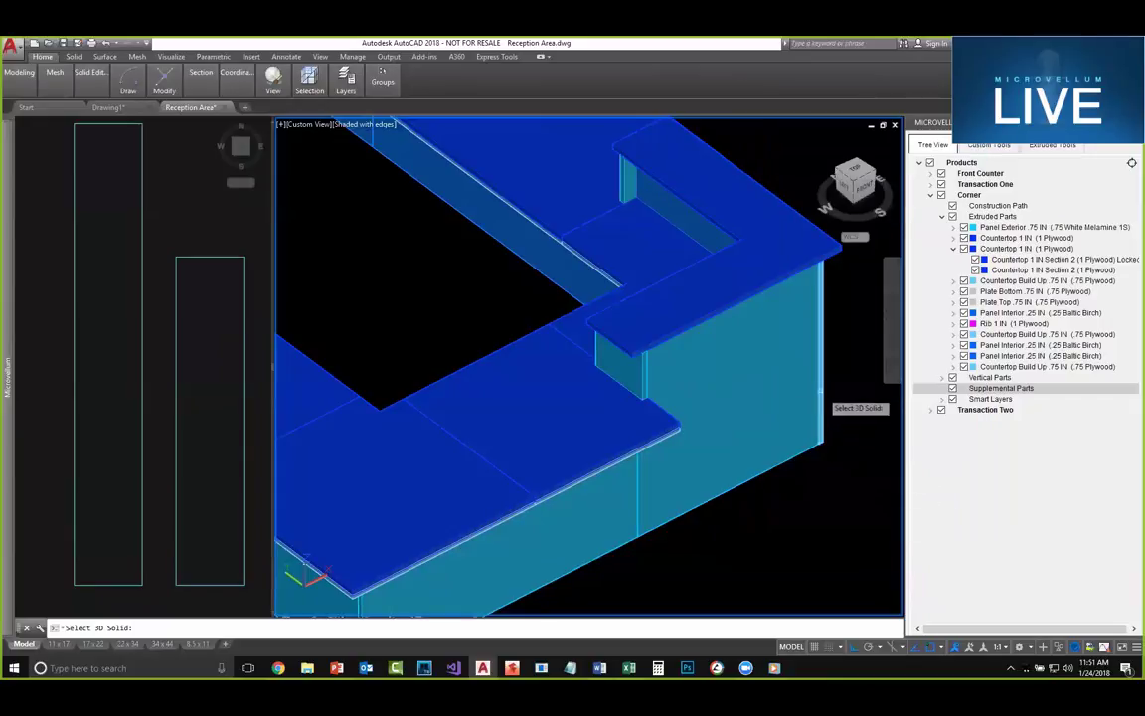
key("Return")
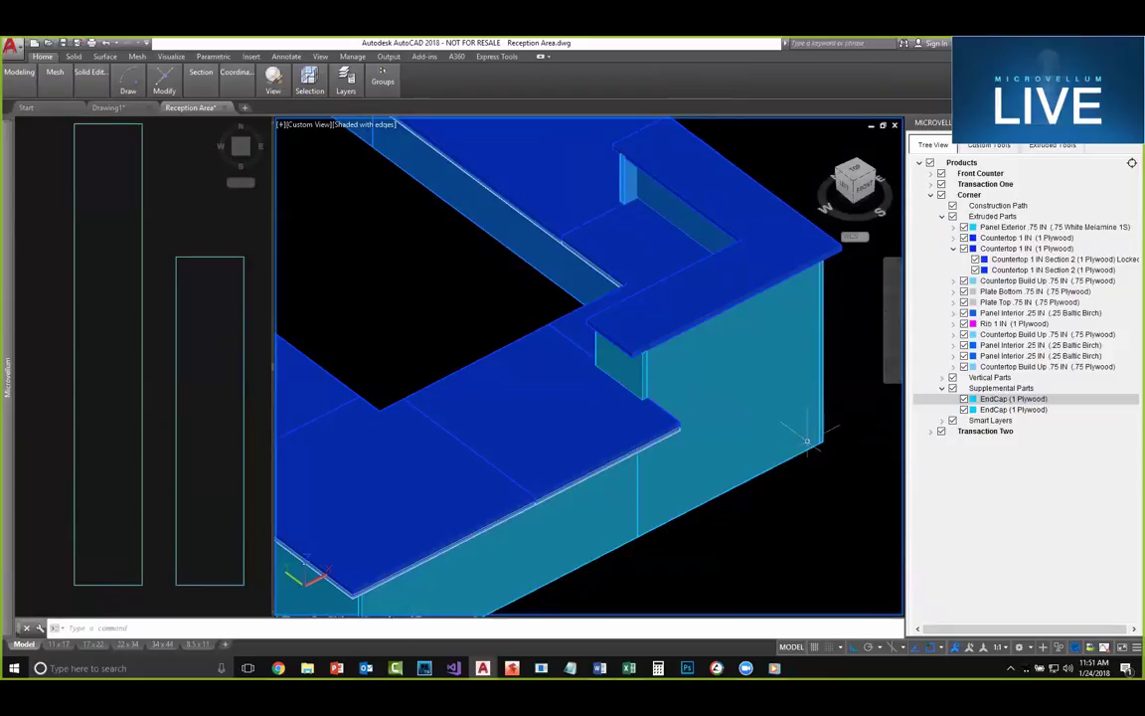
Step: Collapse the Corner product and expand Transaction One in the product tree to reach its supplemental parts
scroll(735, 529, "down", 4)
middle_click_drag(735, 529, 736, 475)
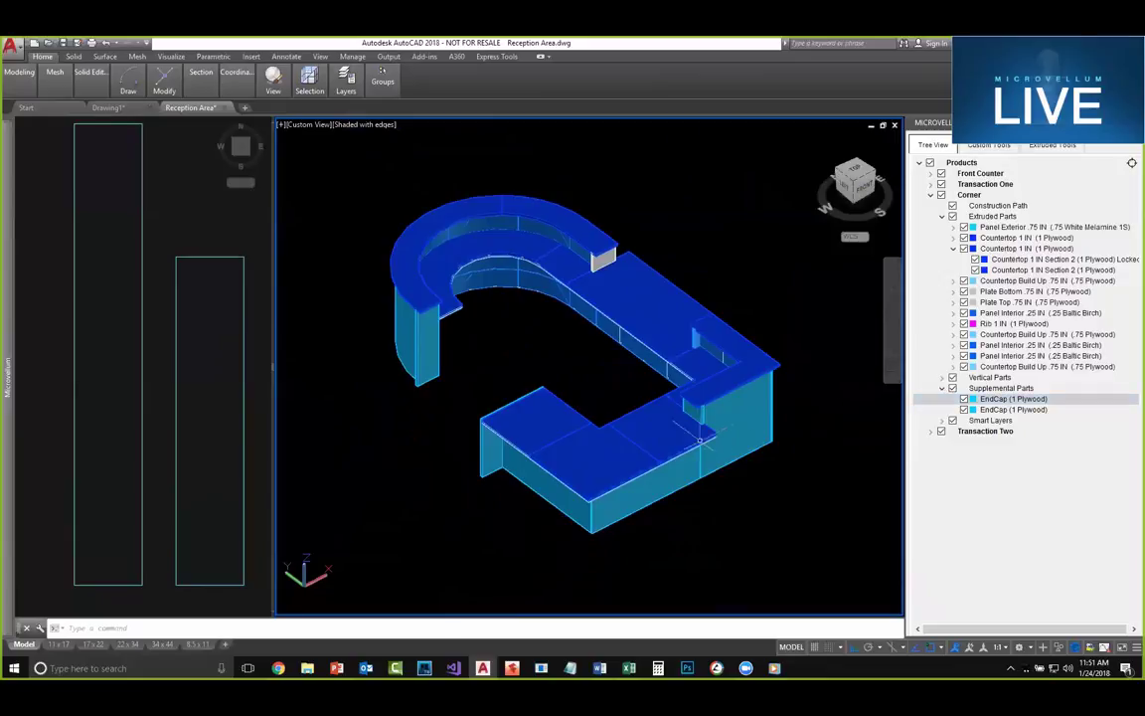
middle_click_drag(699, 438, 633, 415)
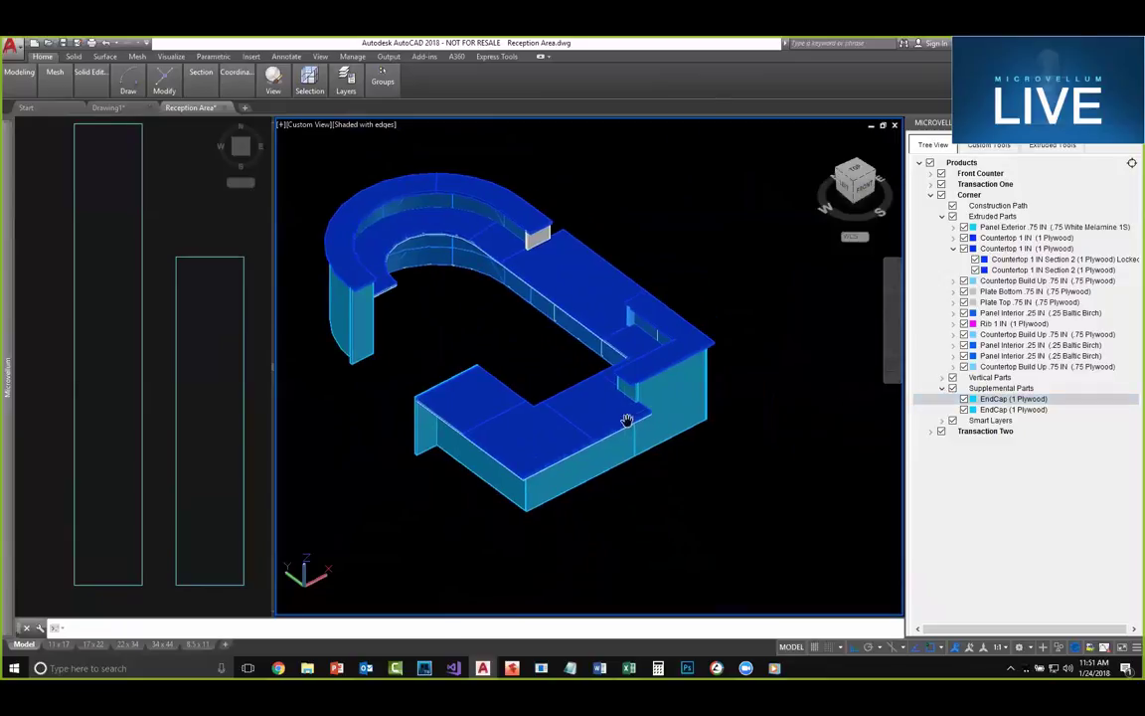
left_click(942, 217)
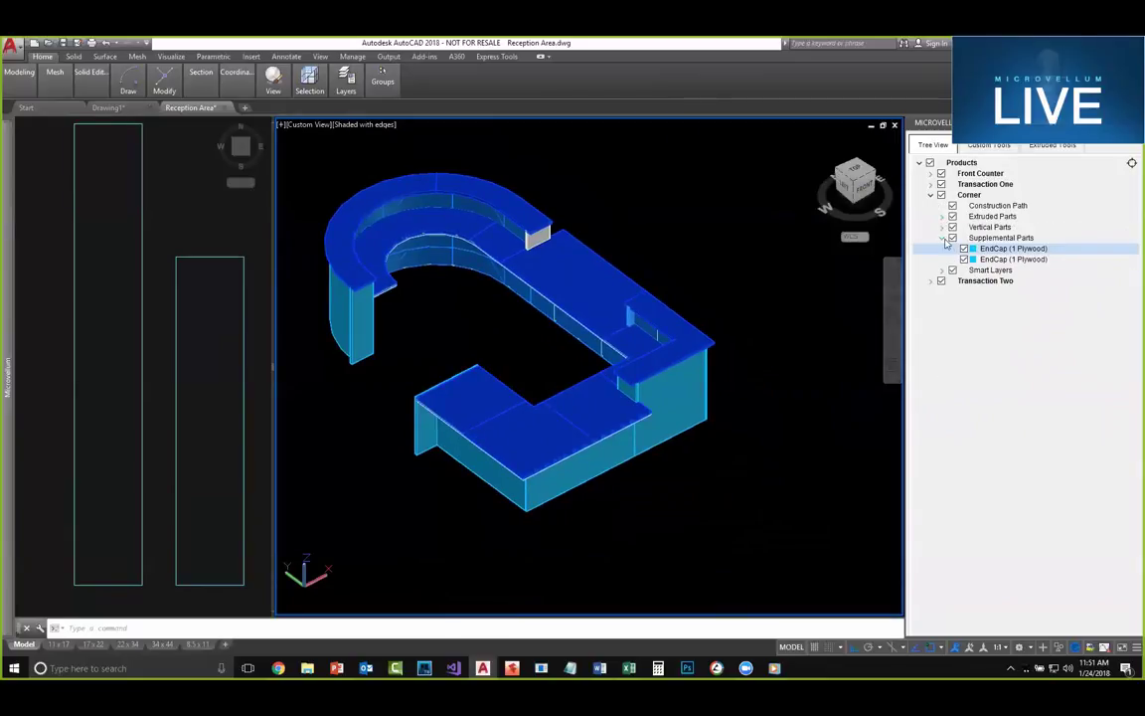
left_click(943, 239)
left_click(931, 195)
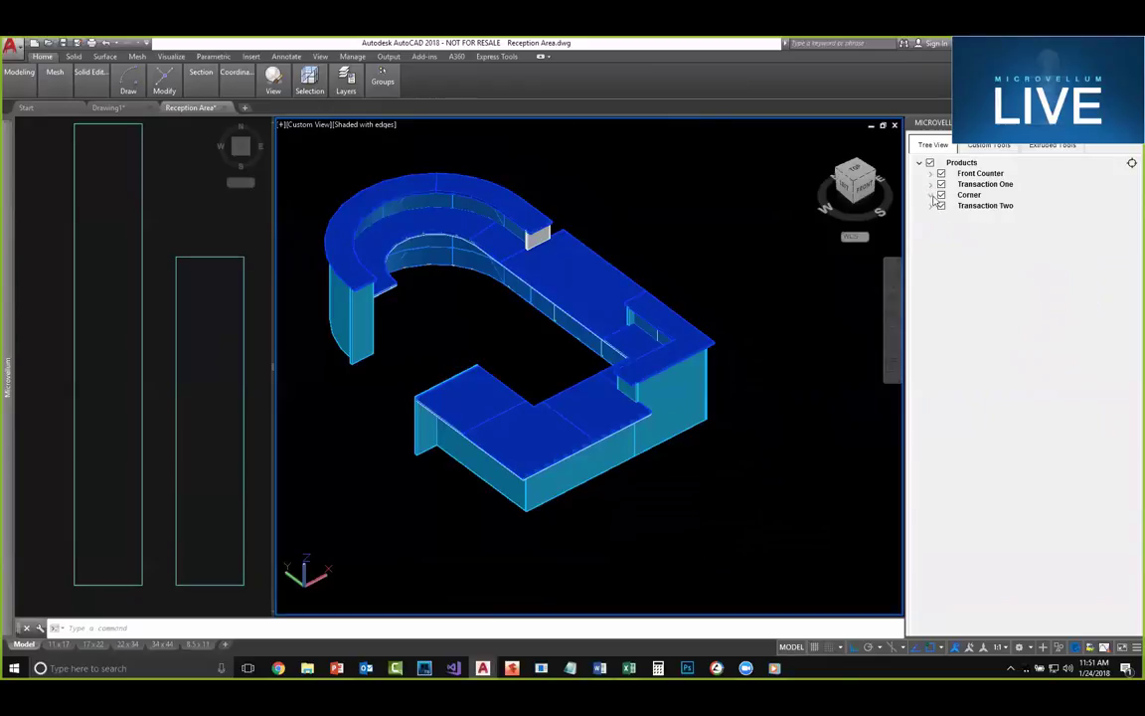
left_click(933, 197)
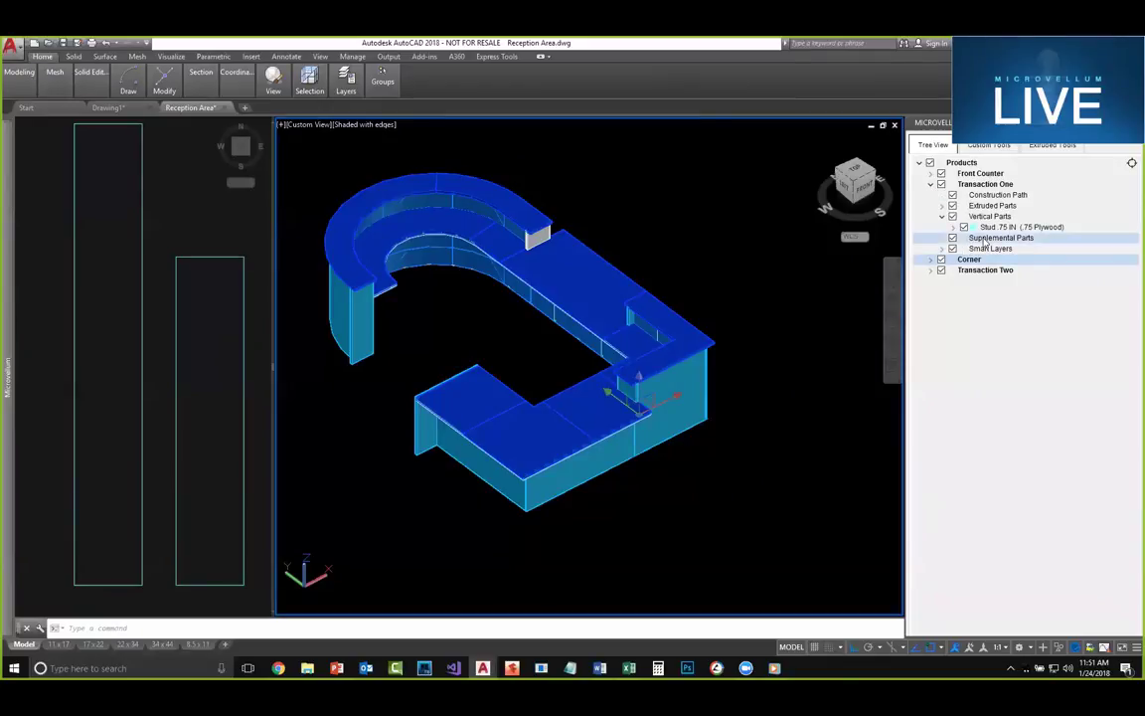
right_click(1006, 240)
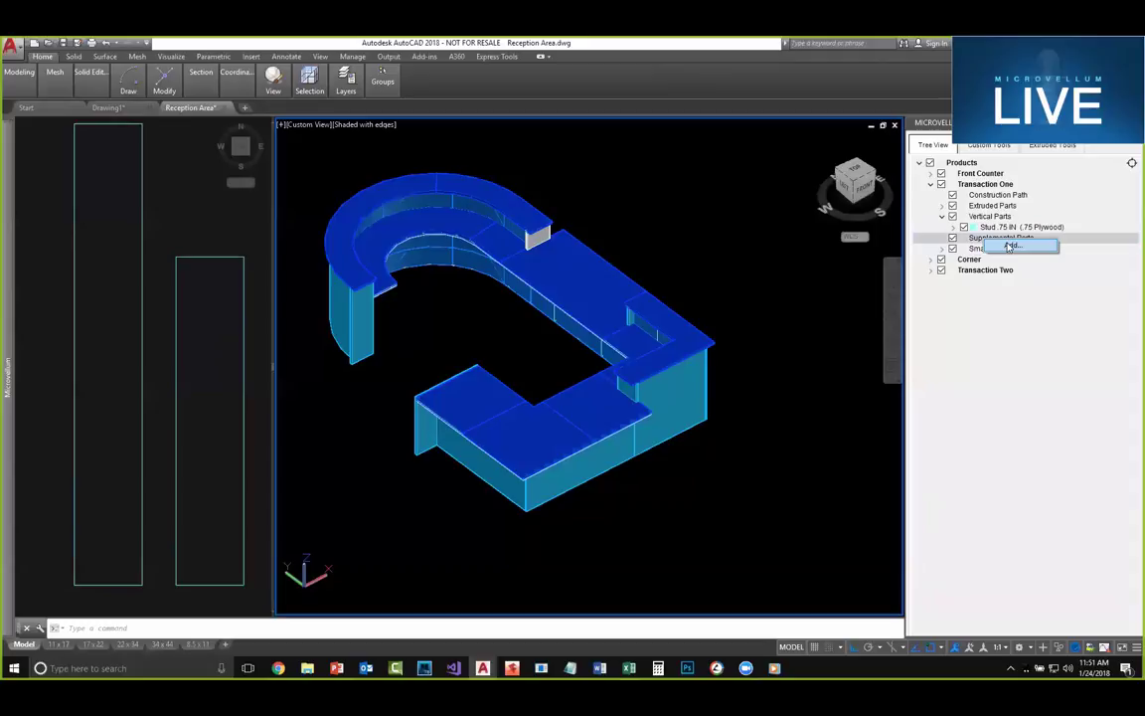
left_click(926, 252)
Step: Compare the panels at the ends of the lowered front counter on this desk with those on the finished desk
middle_click_drag(728, 298, 536, 413, "shift")
scroll(547, 424, "up", 3)
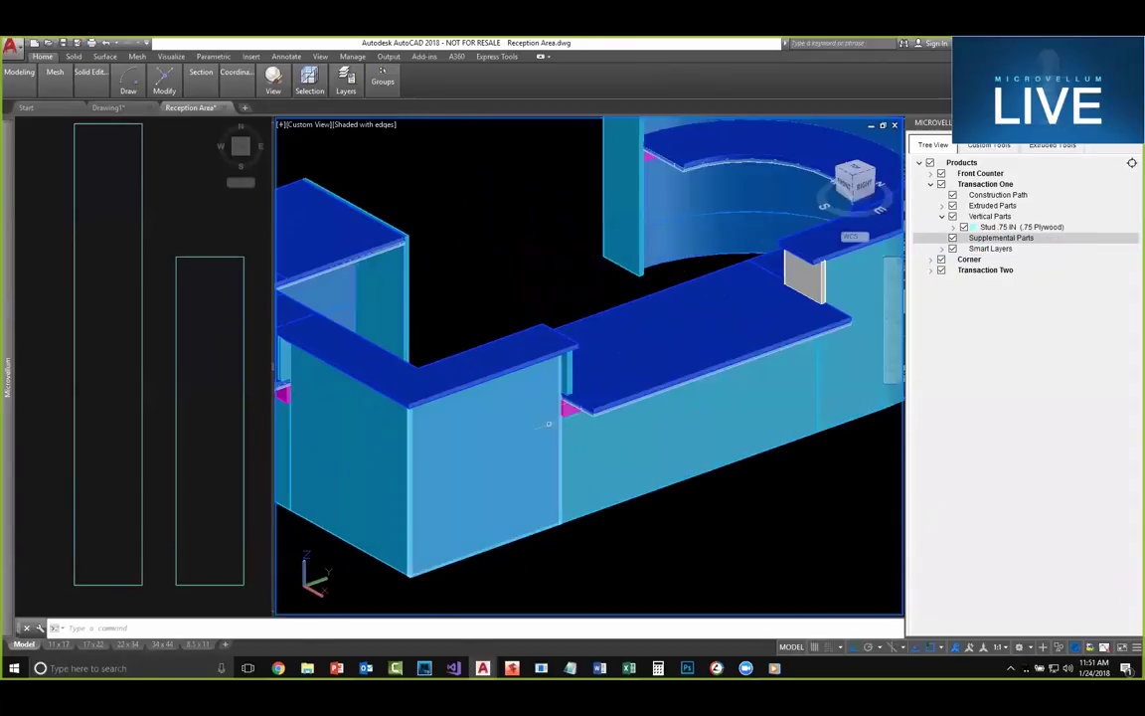
scroll(547, 423, "up", 3)
scroll(517, 368, "down", 10)
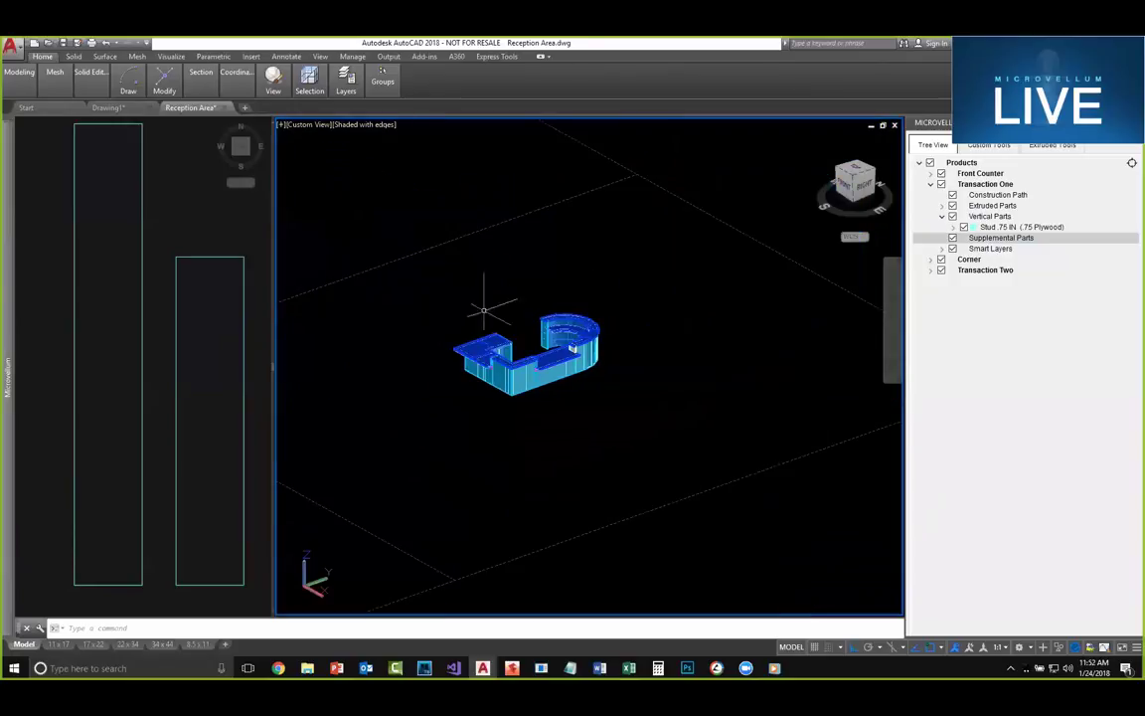
middle_click_drag(493, 303, 685, 391)
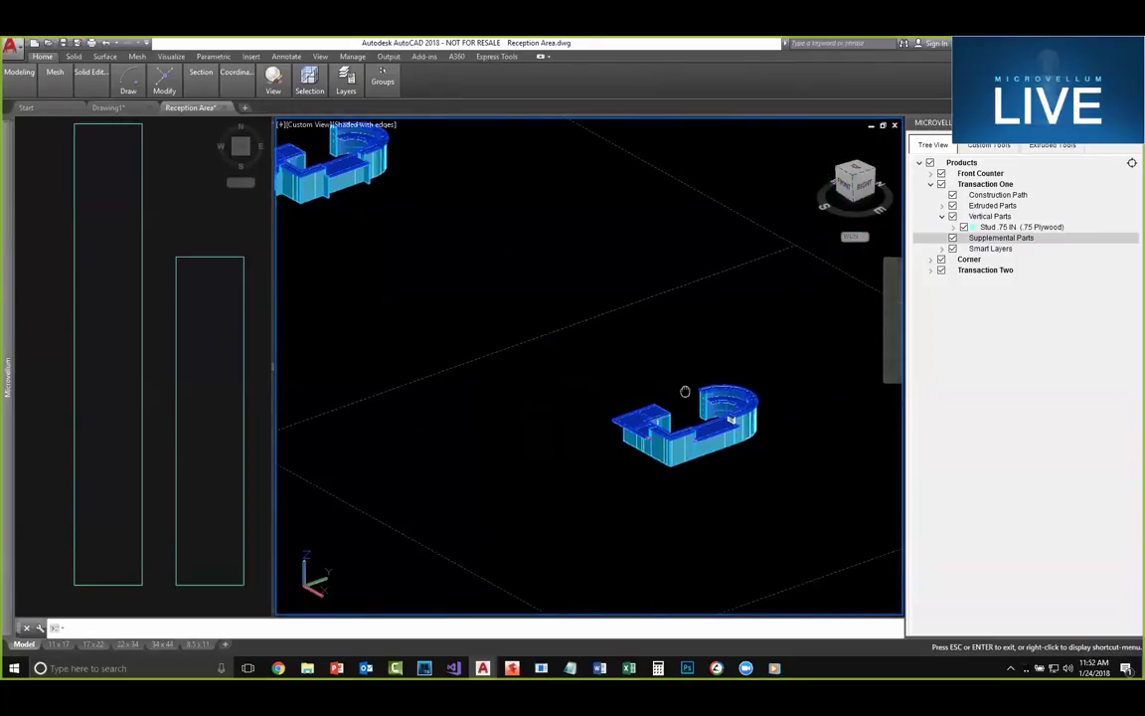
middle_click_drag(389, 289, 522, 398)
scroll(453, 276, "up", 5)
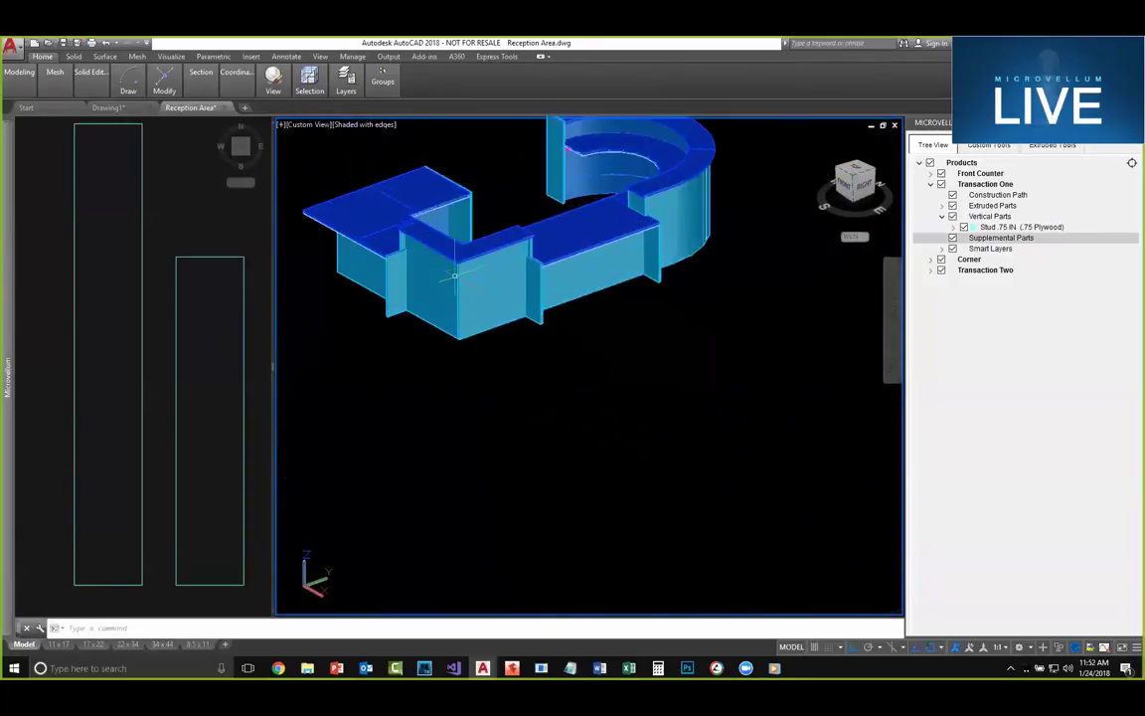
scroll(453, 275, "up", 4)
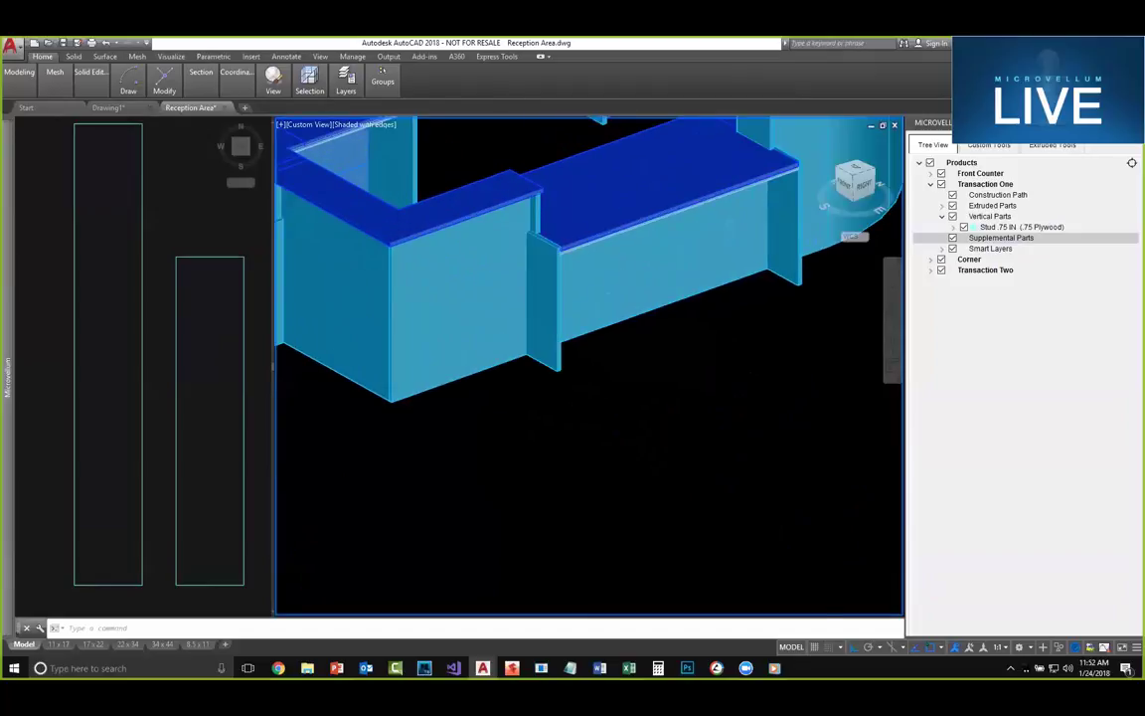
Step: Add the large end panel closing the low return desk to Transaction Two's supplemental parts as EndCap in 1 Plywood
scroll(544, 251, "down", 10)
scroll(645, 476, "up", 10)
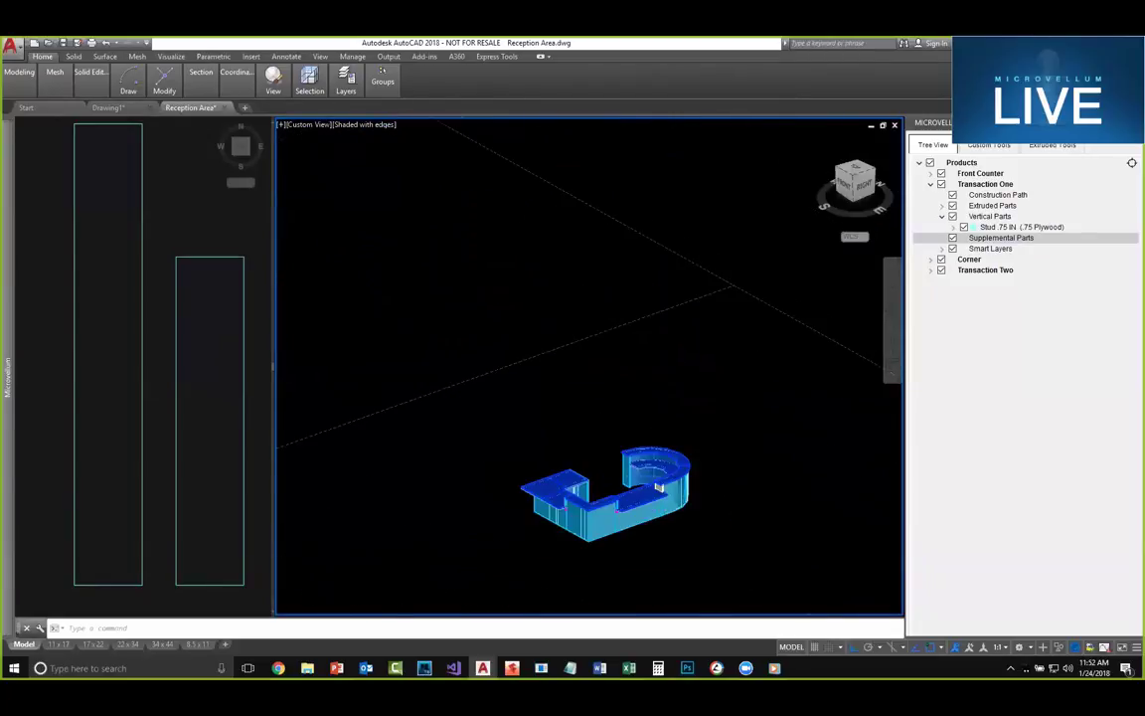
key("Escape")
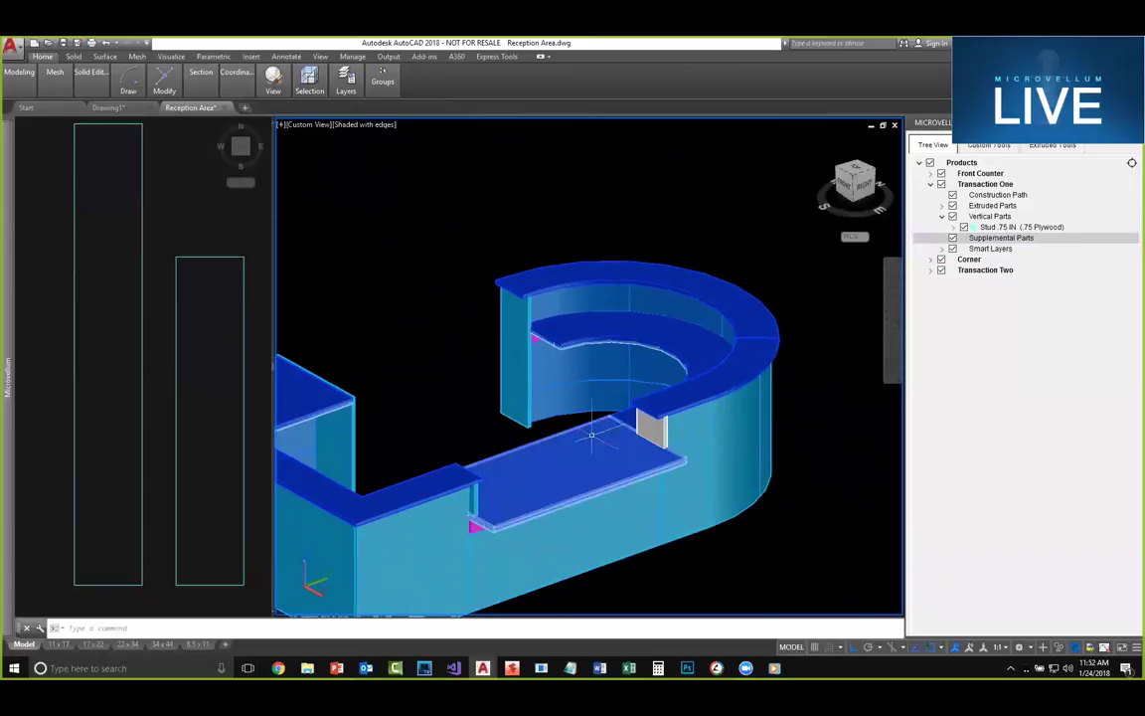
middle_click_drag(646, 475, 542, 444, "shift")
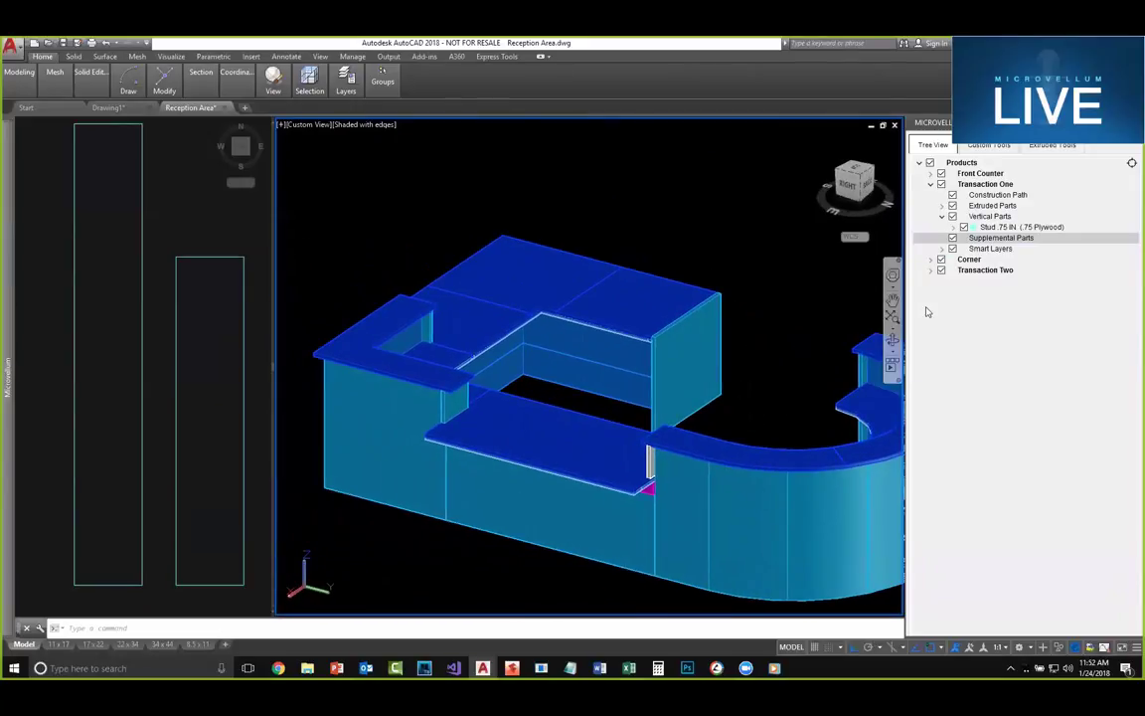
left_click(932, 272)
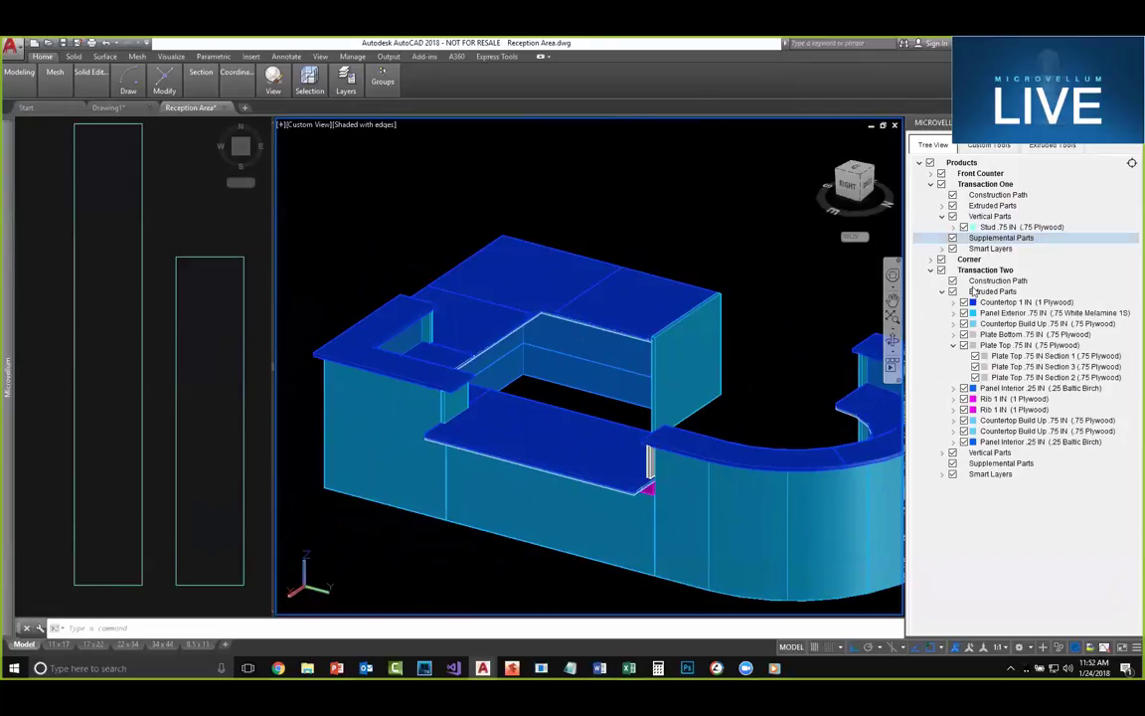
left_click(999, 475)
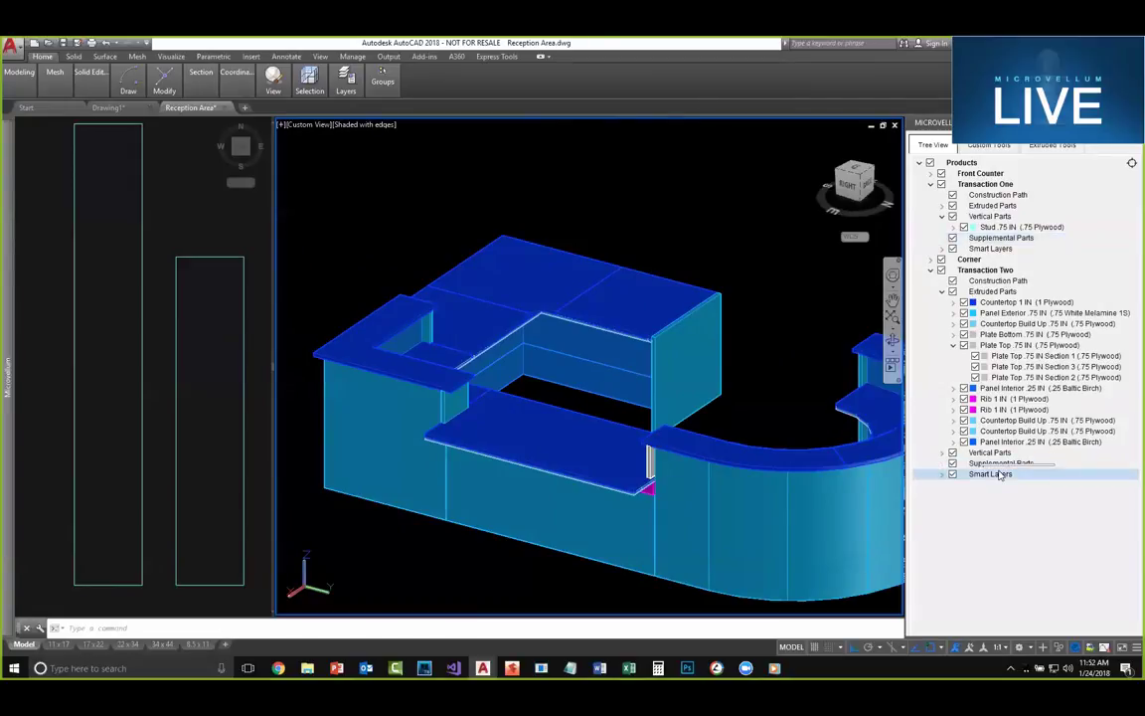
left_click(978, 465)
right_click(971, 466)
left_click(978, 473)
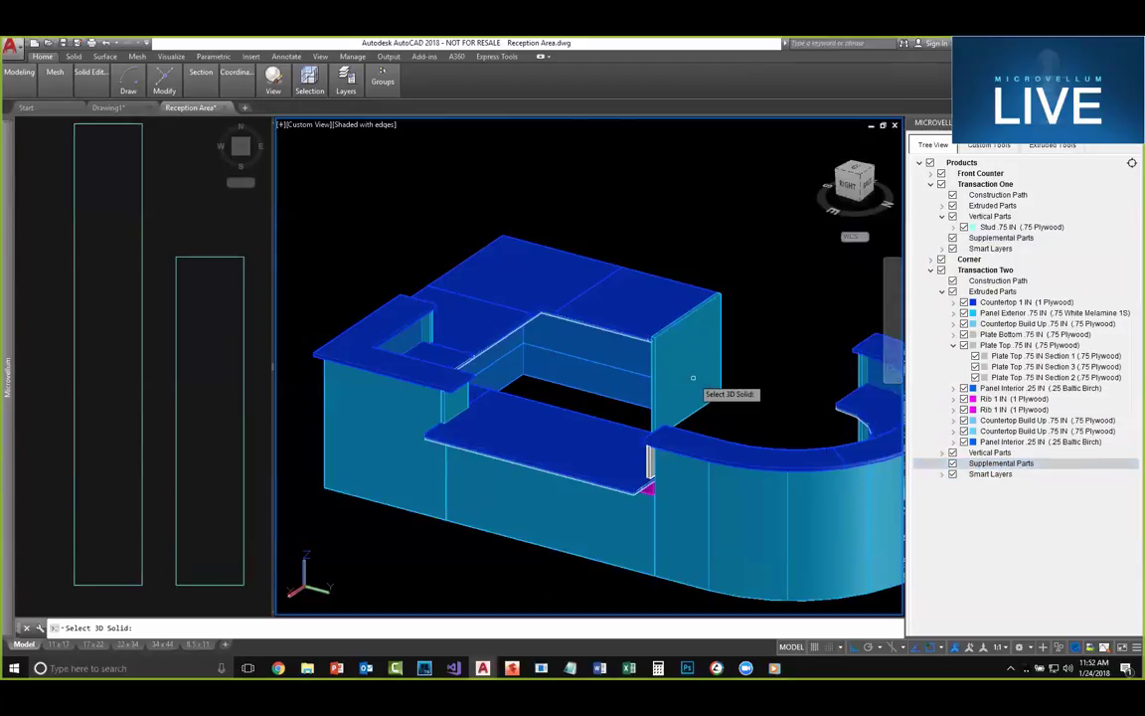
left_click(718, 345)
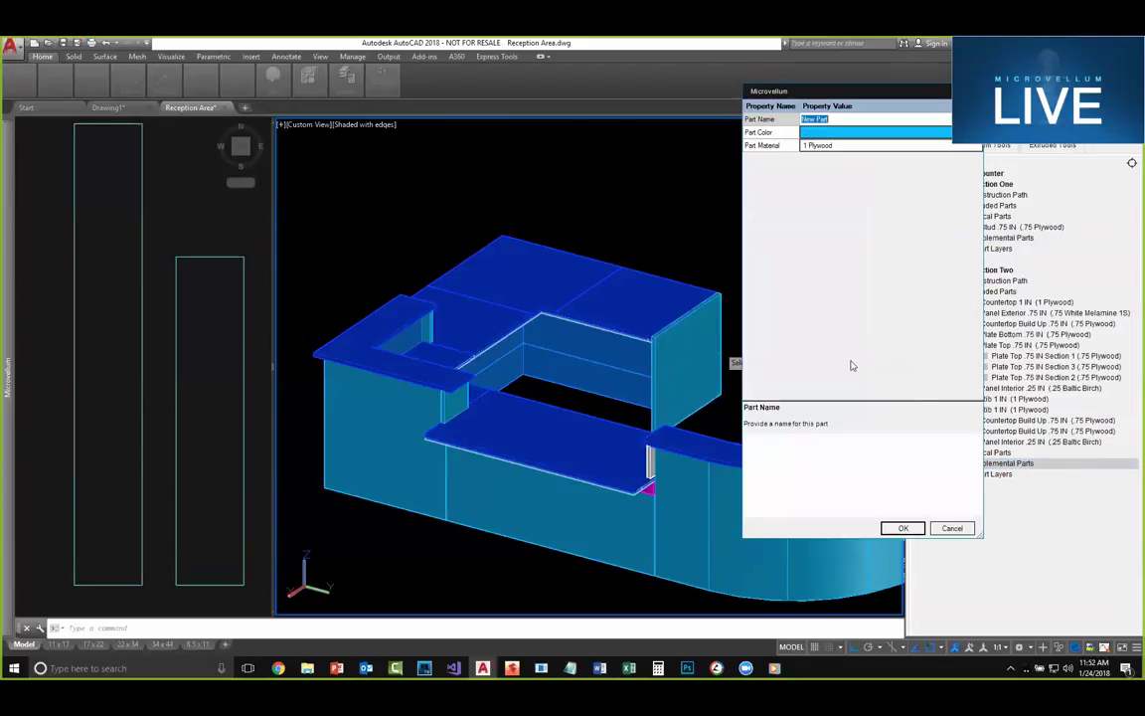
type("EndCap")
left_click(901, 528)
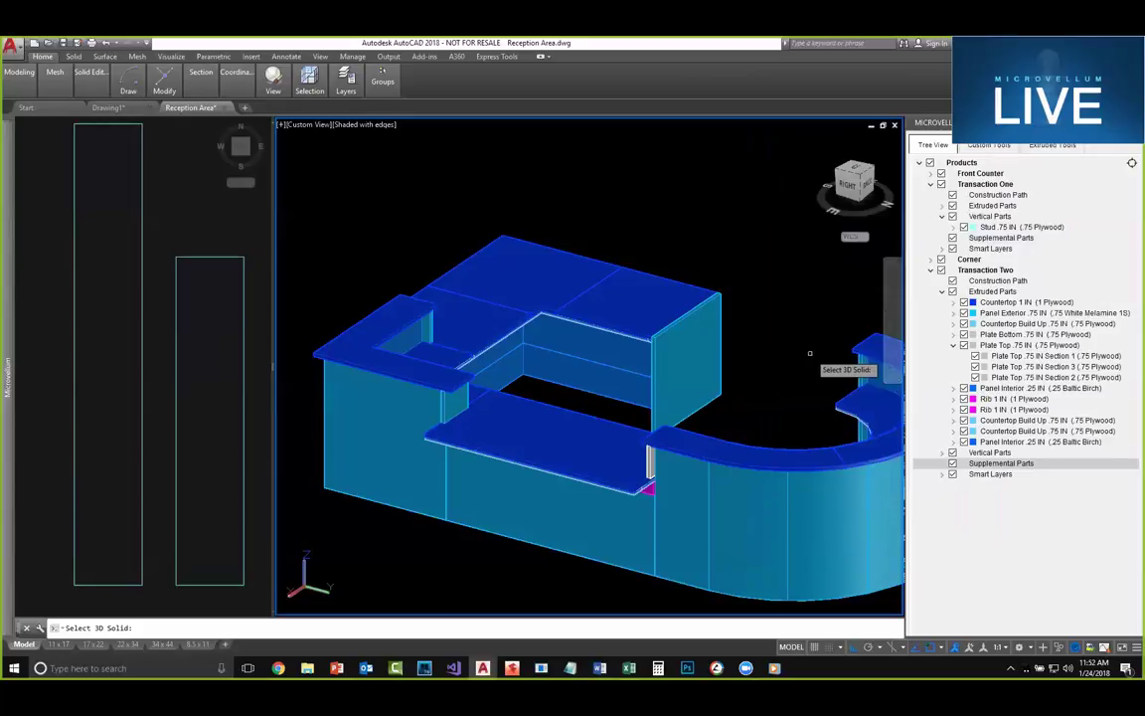
key("Return")
Step: Collapse Transaction One and Transaction Two in the product tree and expand Front Counter to reach its supplemental parts
middle_click_drag(768, 413, 692, 372)
middle_click_drag(607, 416, 511, 371, "shift")
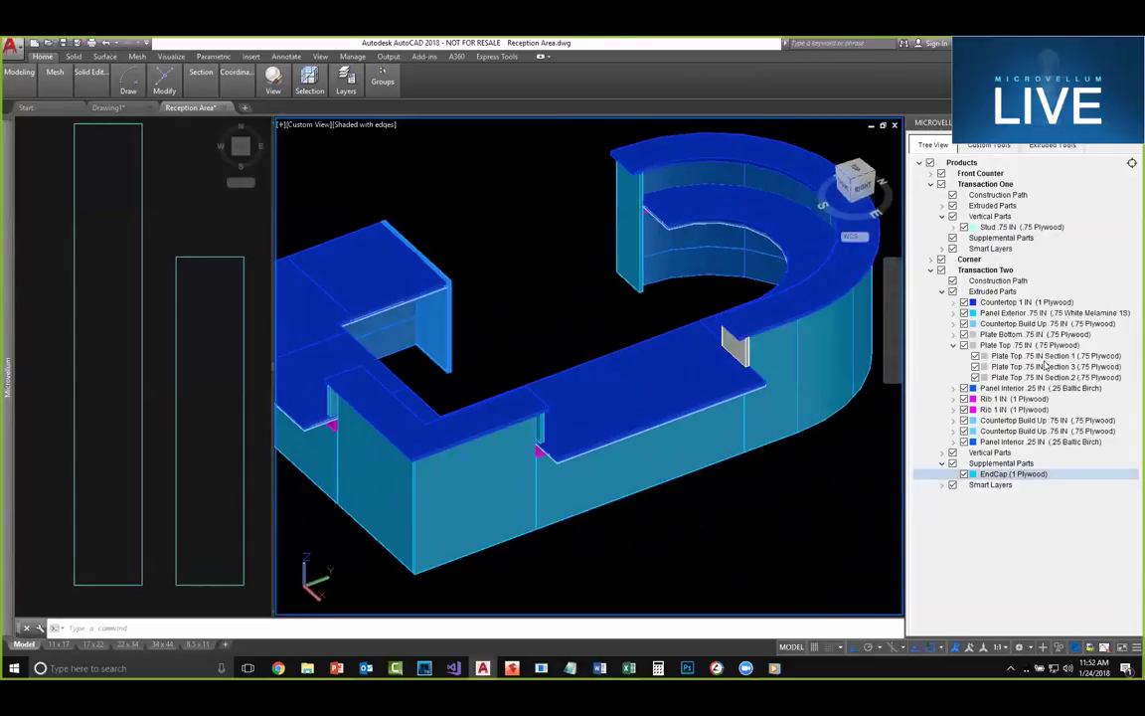
left_click(932, 185)
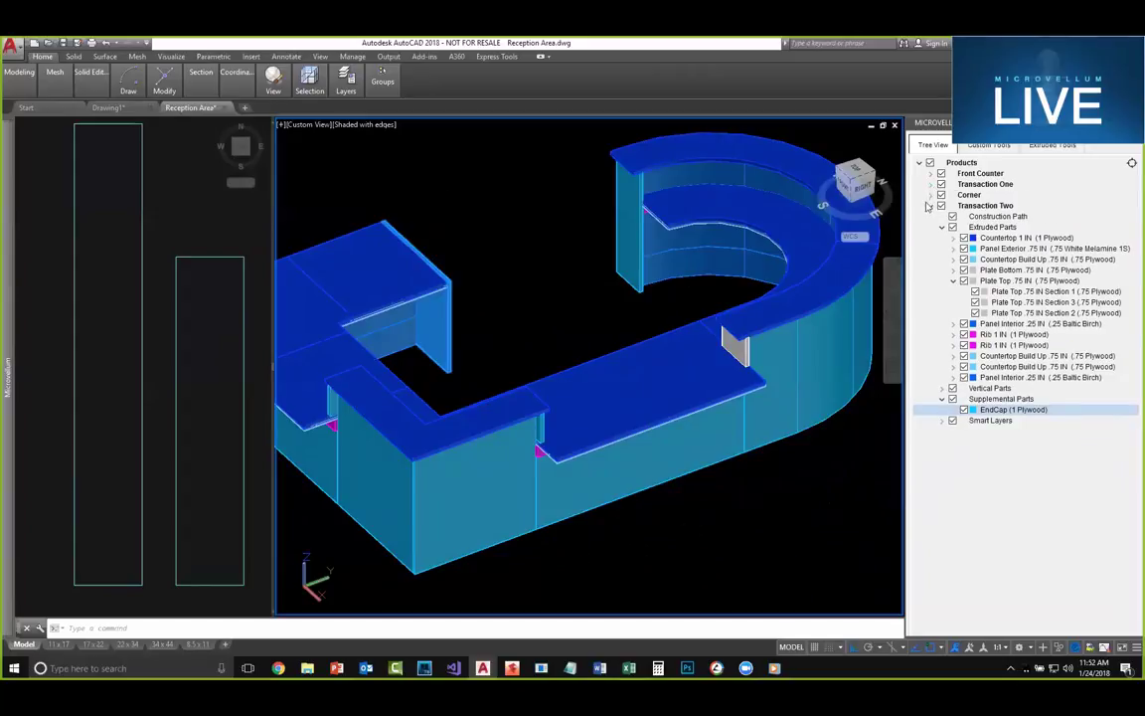
left_click(929, 206)
left_click(930, 174)
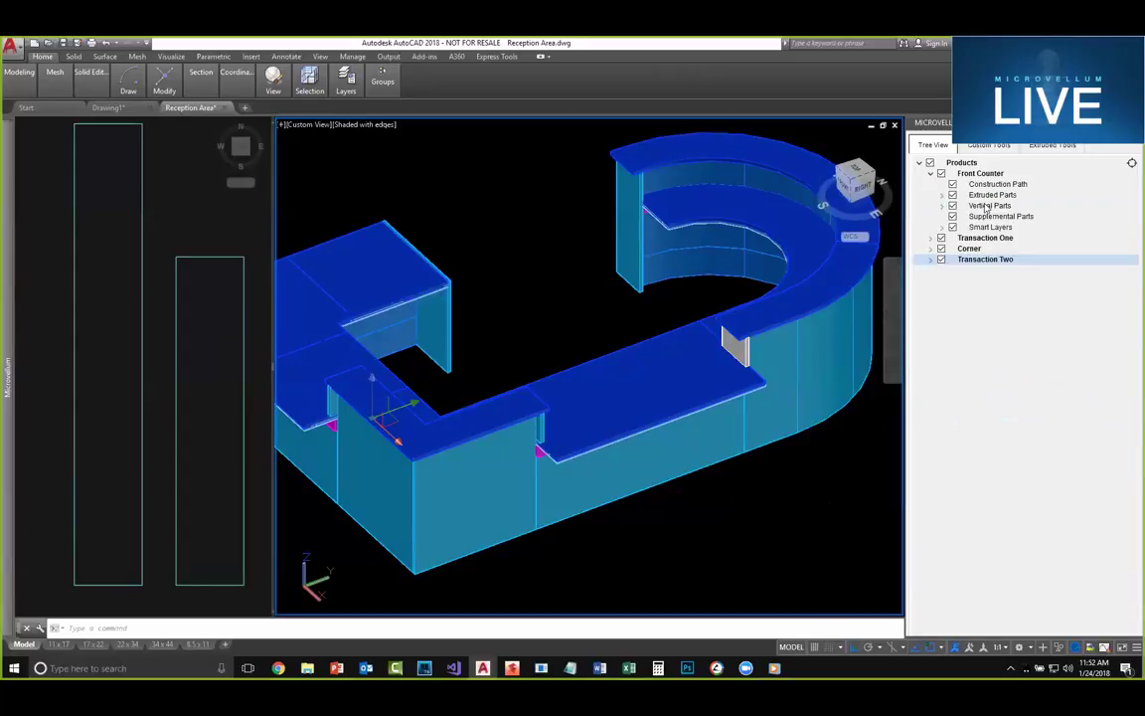
Step: Add the tall panel at the free end of the curved counter to Front Counter's supplemental parts as EndCap in 1 Plywood
scroll(545, 365, "up", 5)
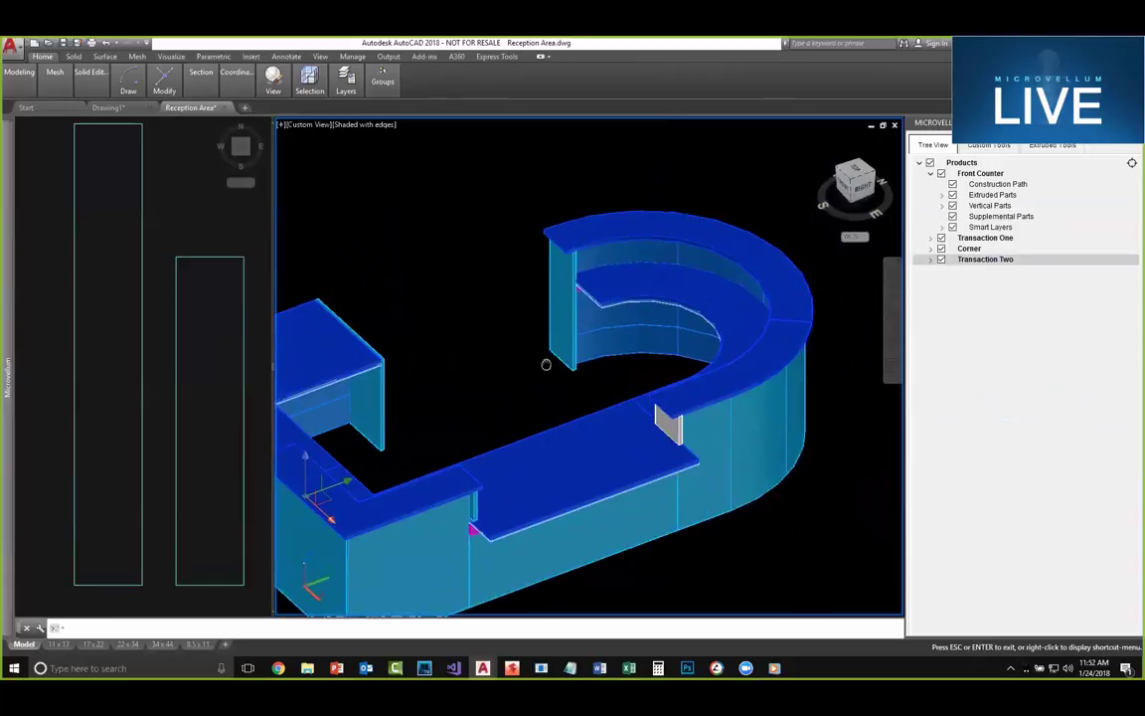
middle_click_drag(586, 306, 593, 362)
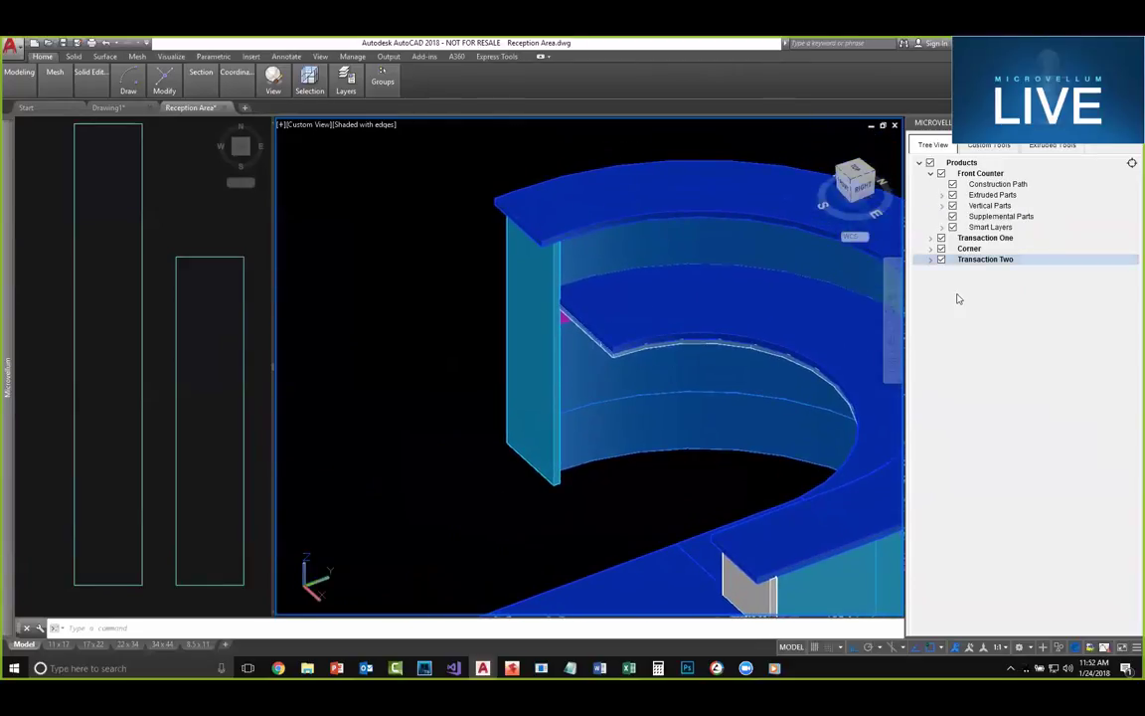
left_click(977, 196)
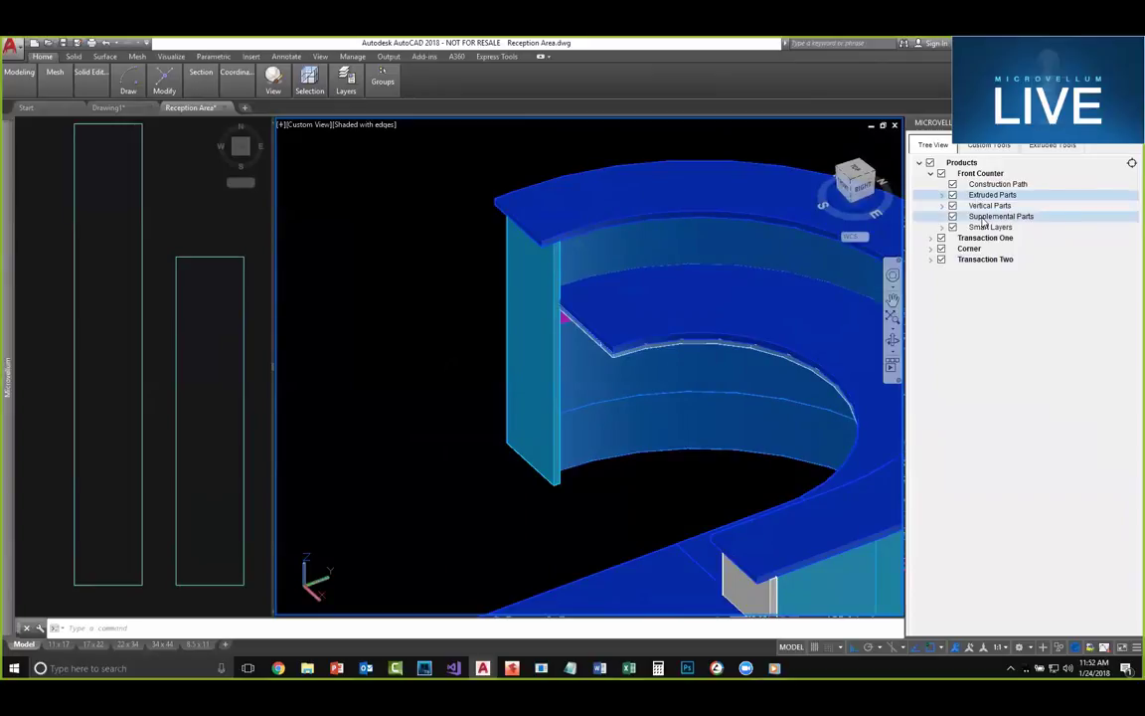
right_click(984, 222)
left_click(993, 231)
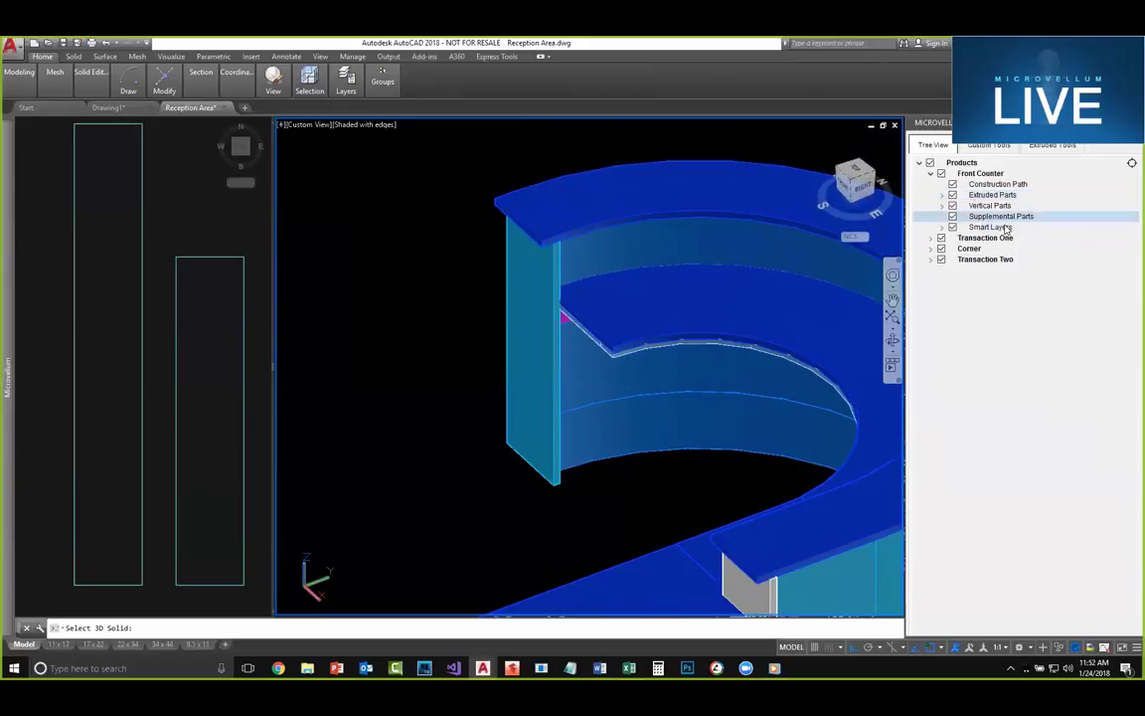
left_click(536, 356)
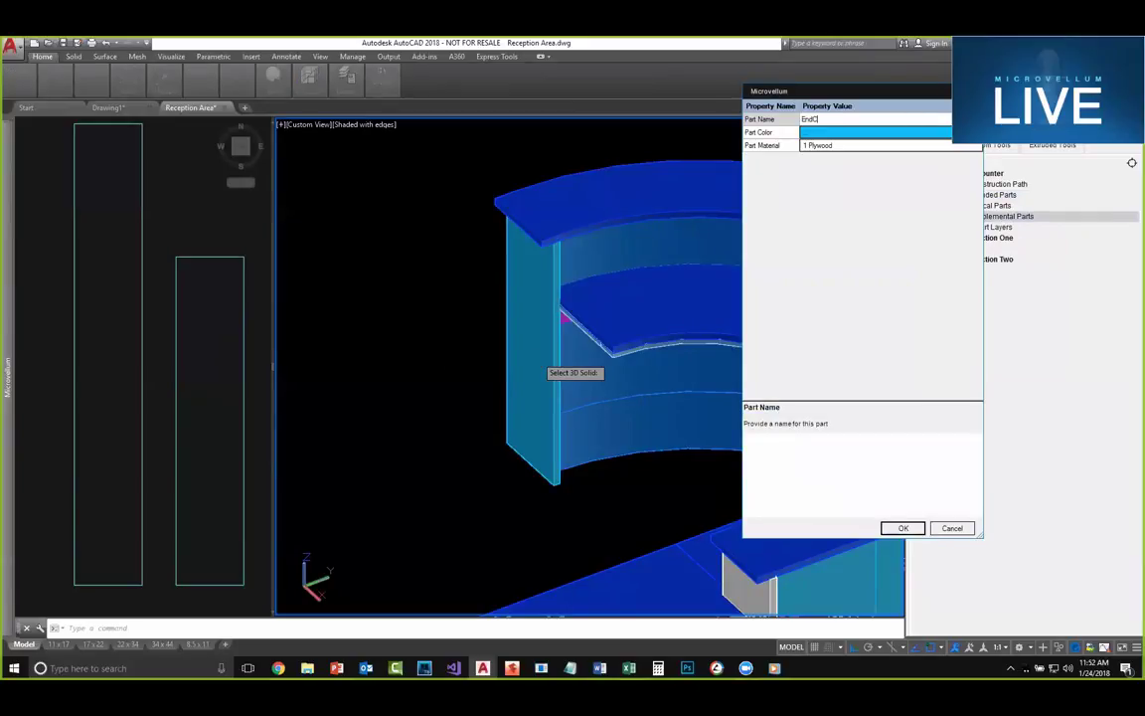
left_click(903, 528)
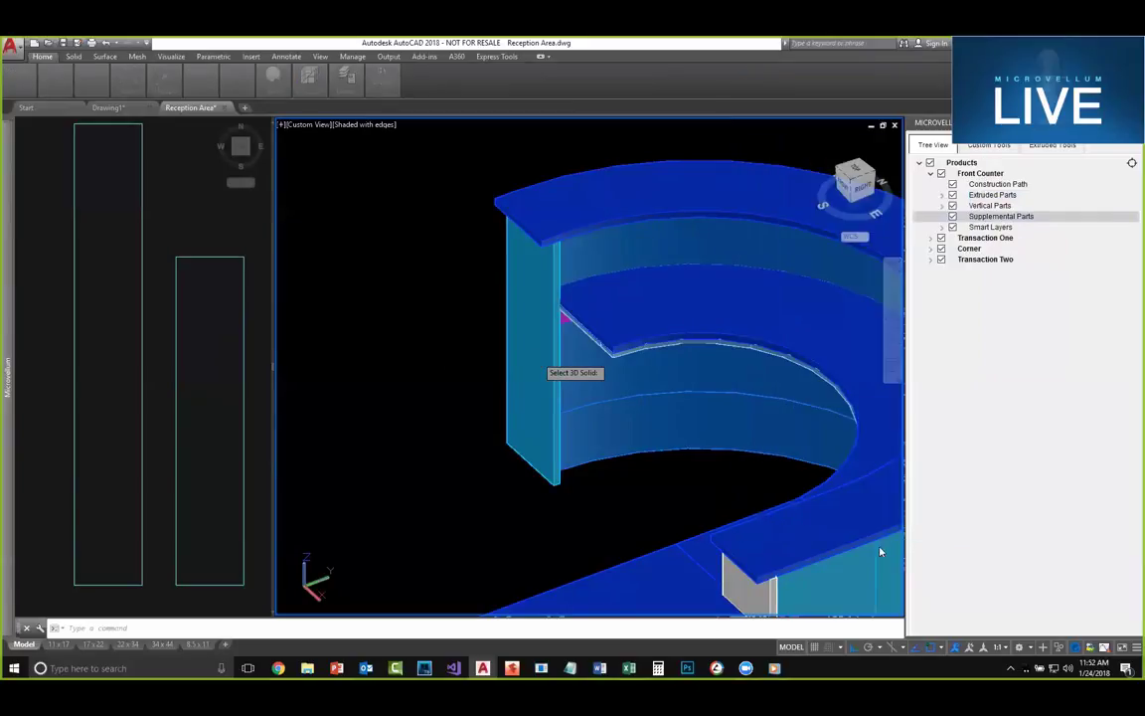
Step: Add the white panel under the curved raised countertop, beside the lowered counter, to Front Counter as a second EndCap in 1 Plywood
left_click(747, 595)
type("EndC")
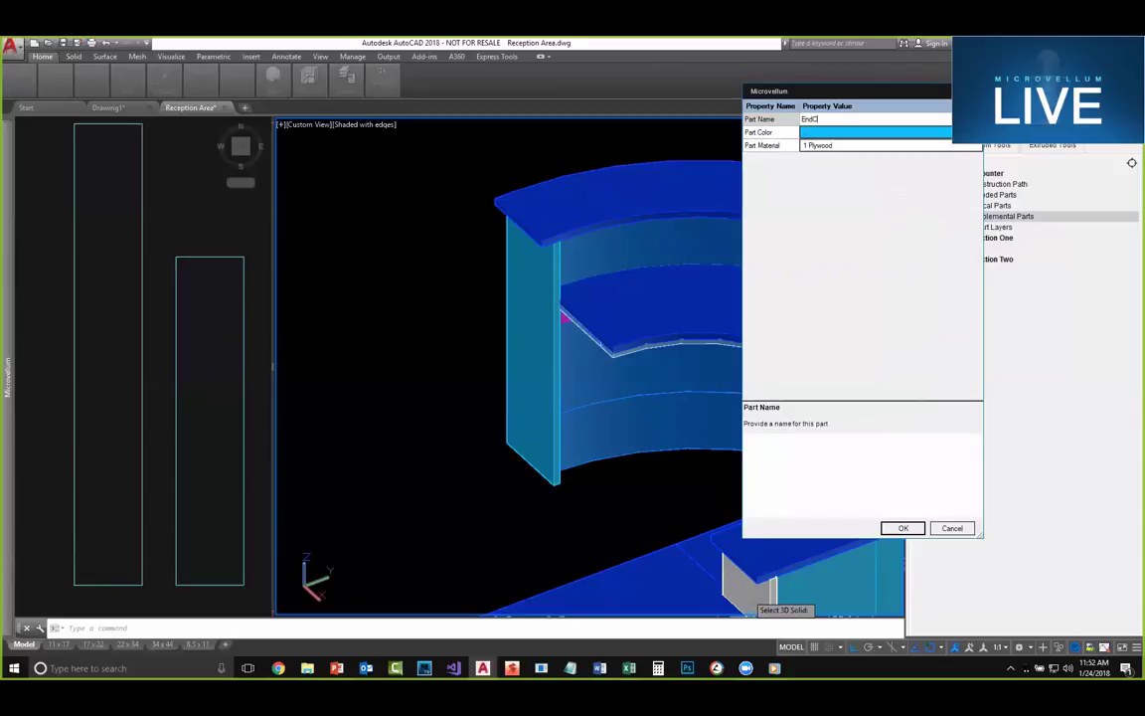
type("ap")
left_click(901, 528)
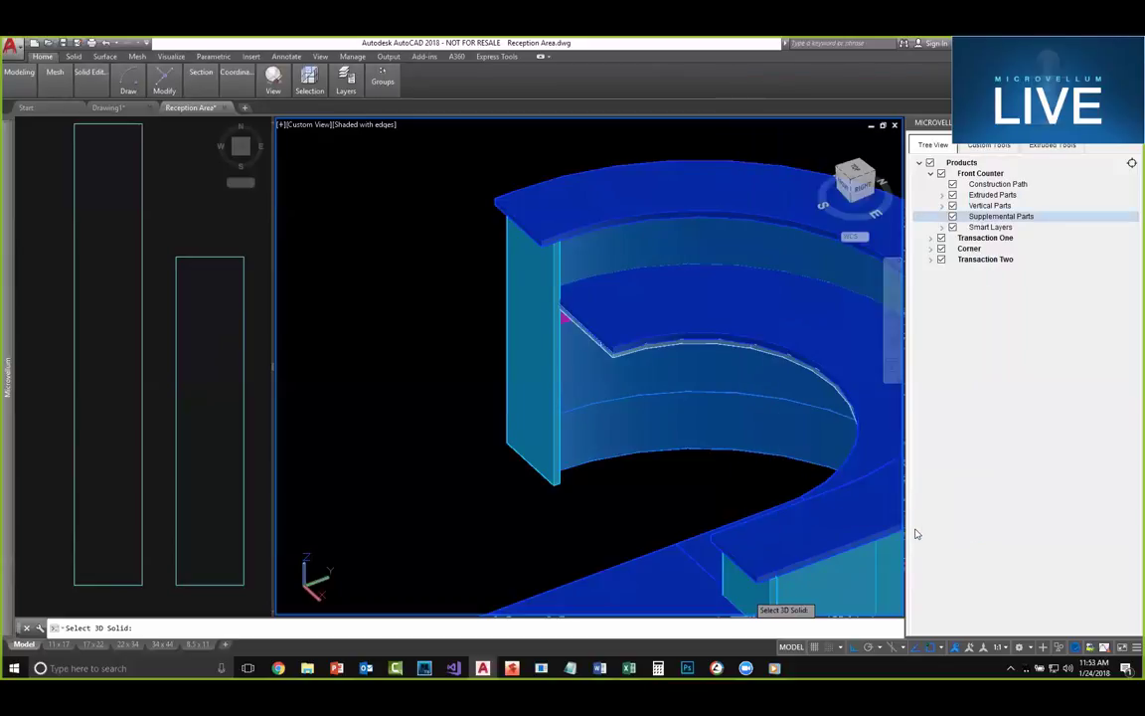
left_click(783, 423)
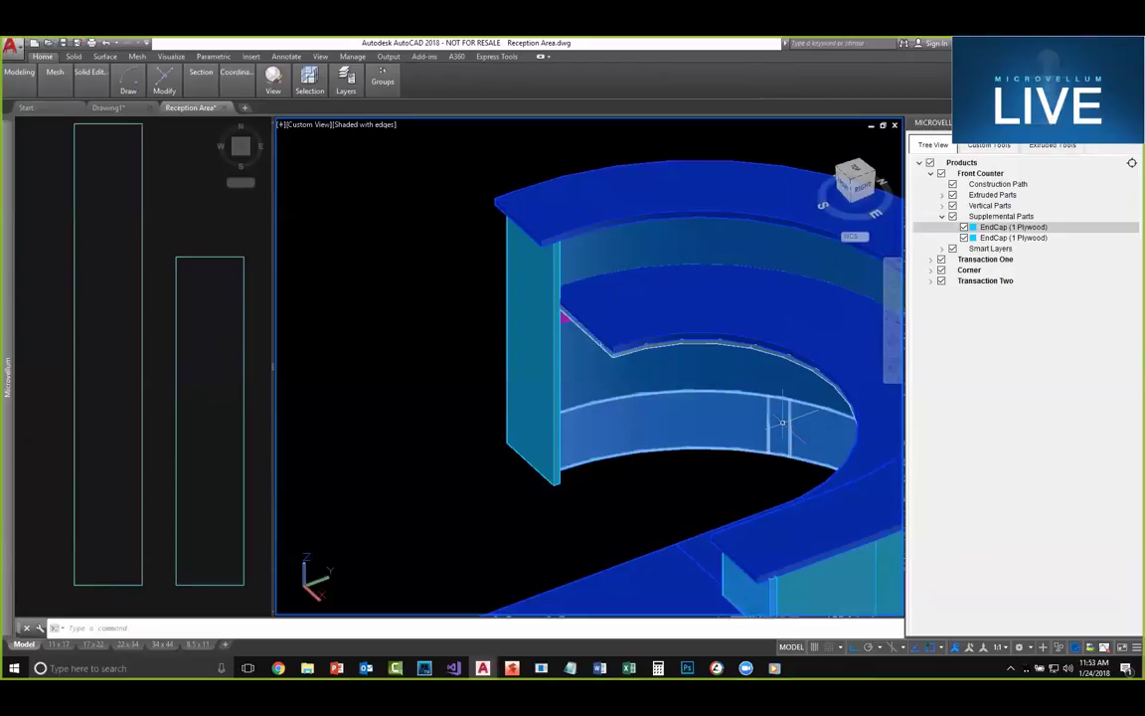
Step: Examine the whole reception desk from the front and from behind to check that its open ends are closed
scroll(784, 423, "down", 5)
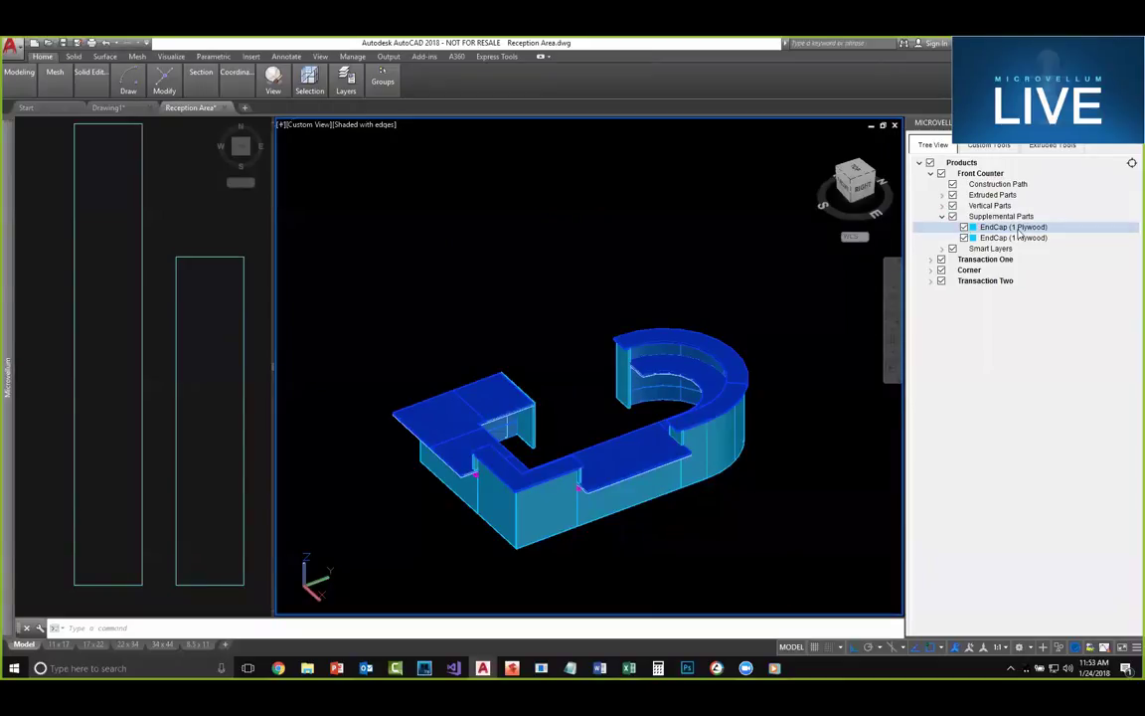
middle_click_drag(701, 450, 693, 385)
middle_click_drag(462, 387, 624, 398, "shift")
scroll(626, 387, "down", 5)
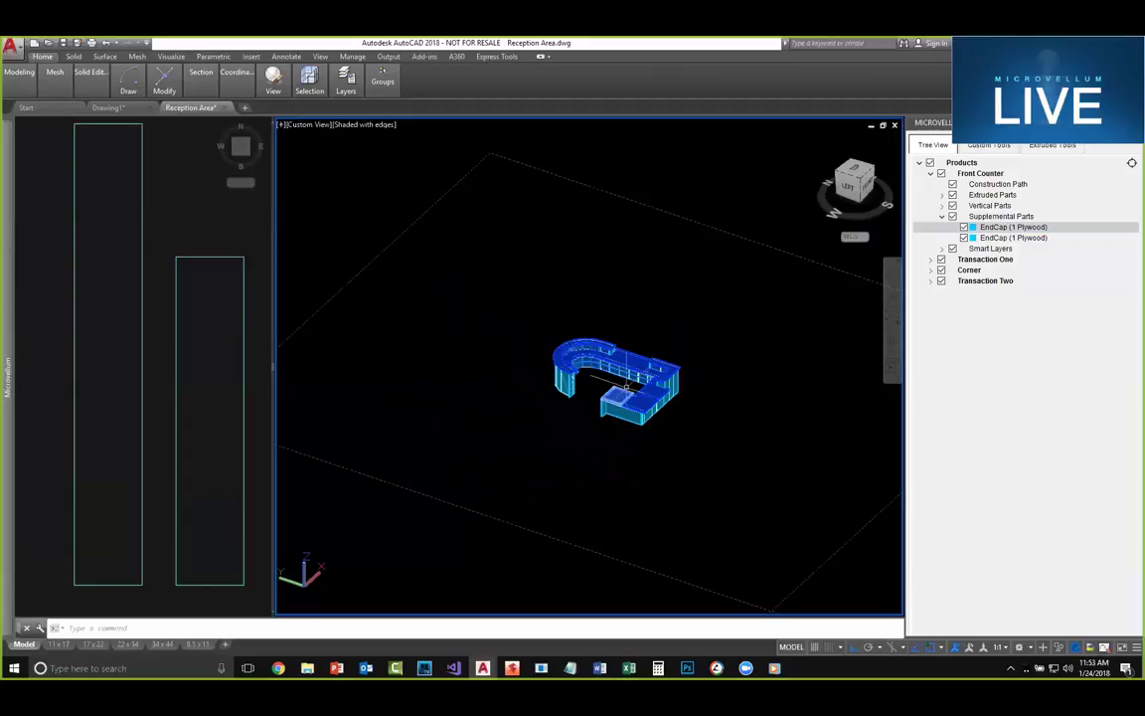
scroll(626, 387, "up", 5)
middle_click_drag(711, 371, 640, 386, "shift")
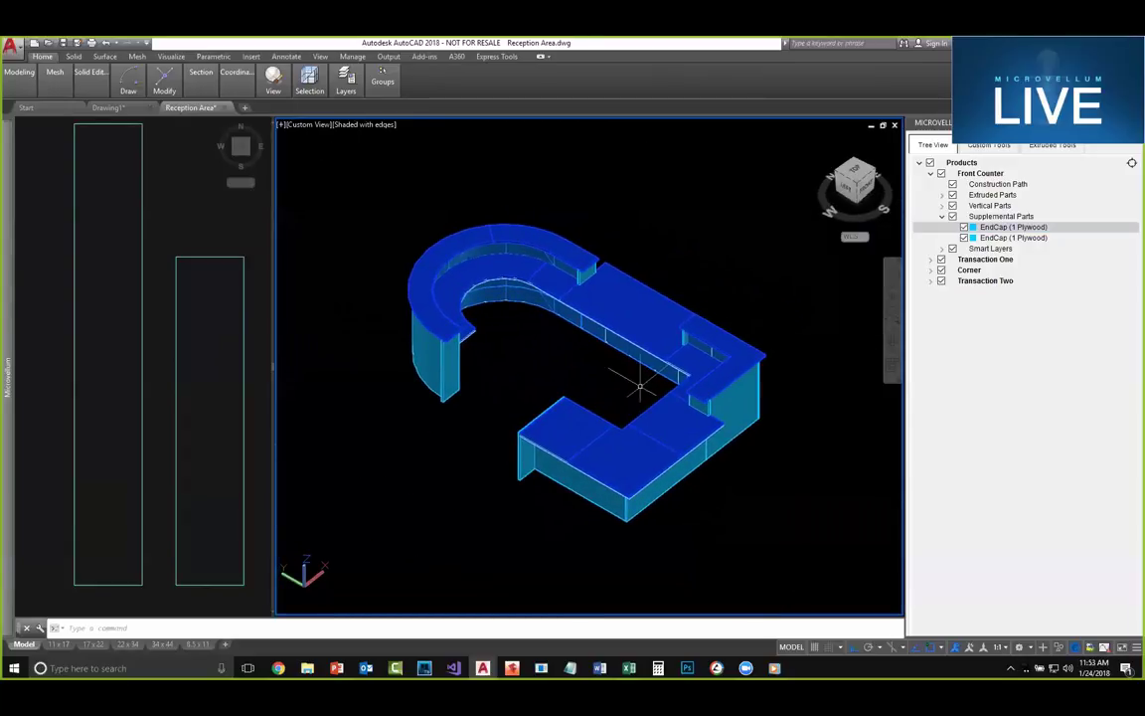
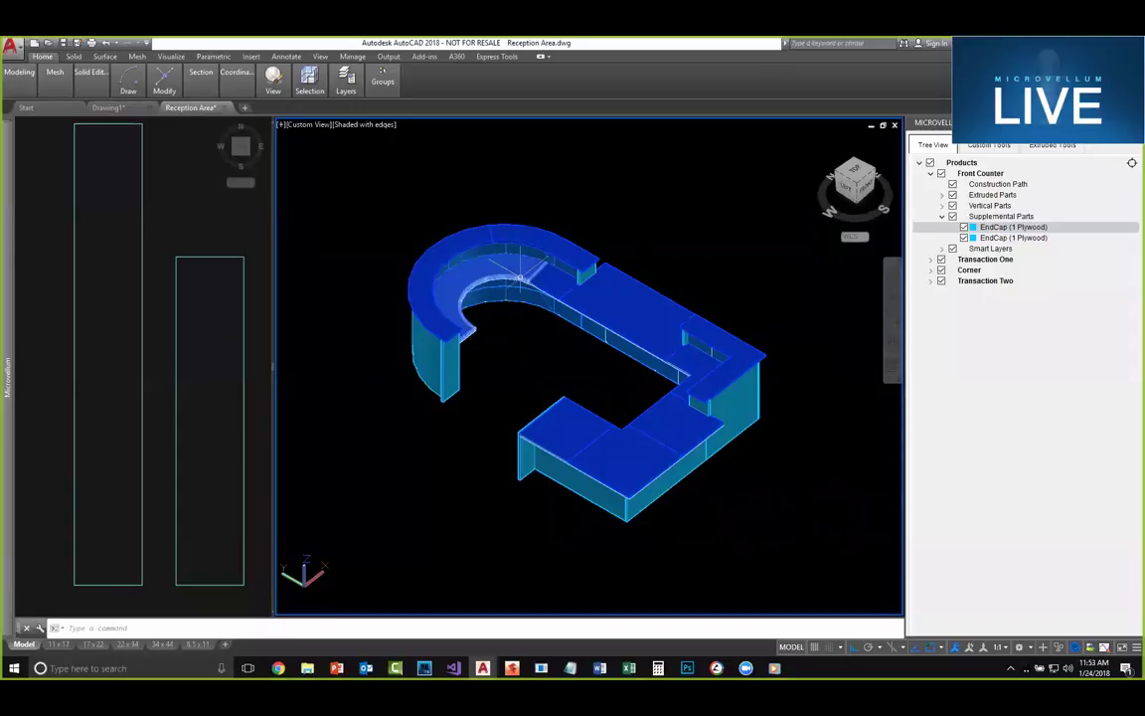
mouse_move(518, 277)
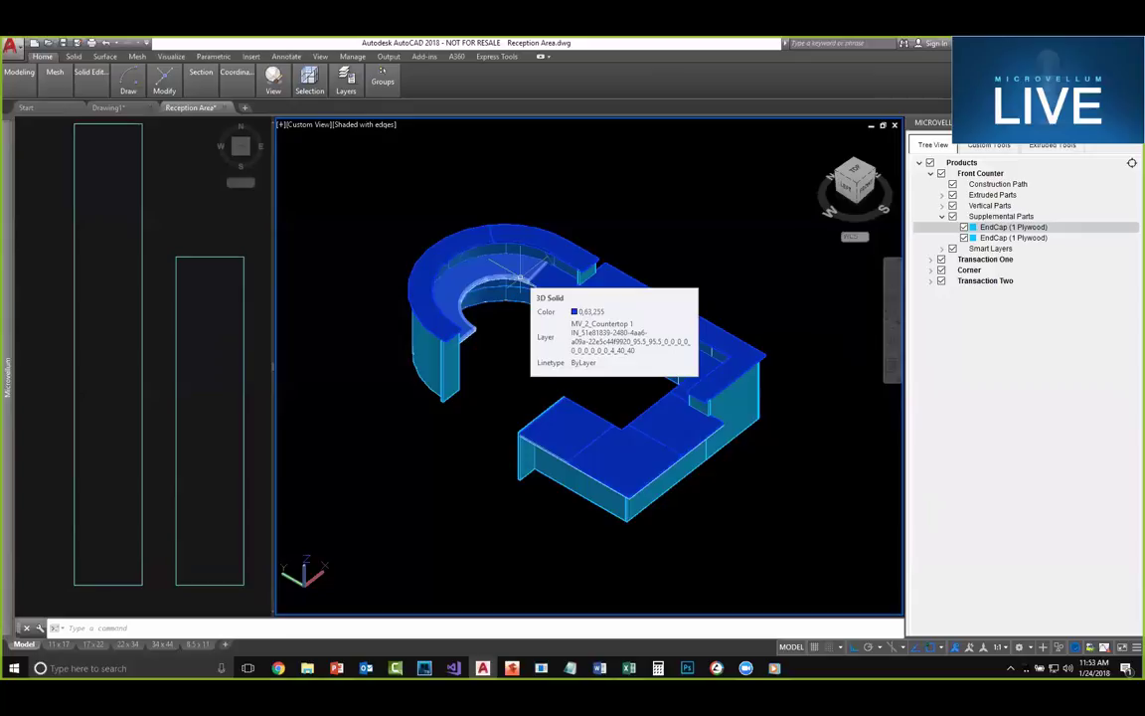
Step: Collapse Front Counter and its supplemental parts so the product tree lists only the four products
left_click(943, 216)
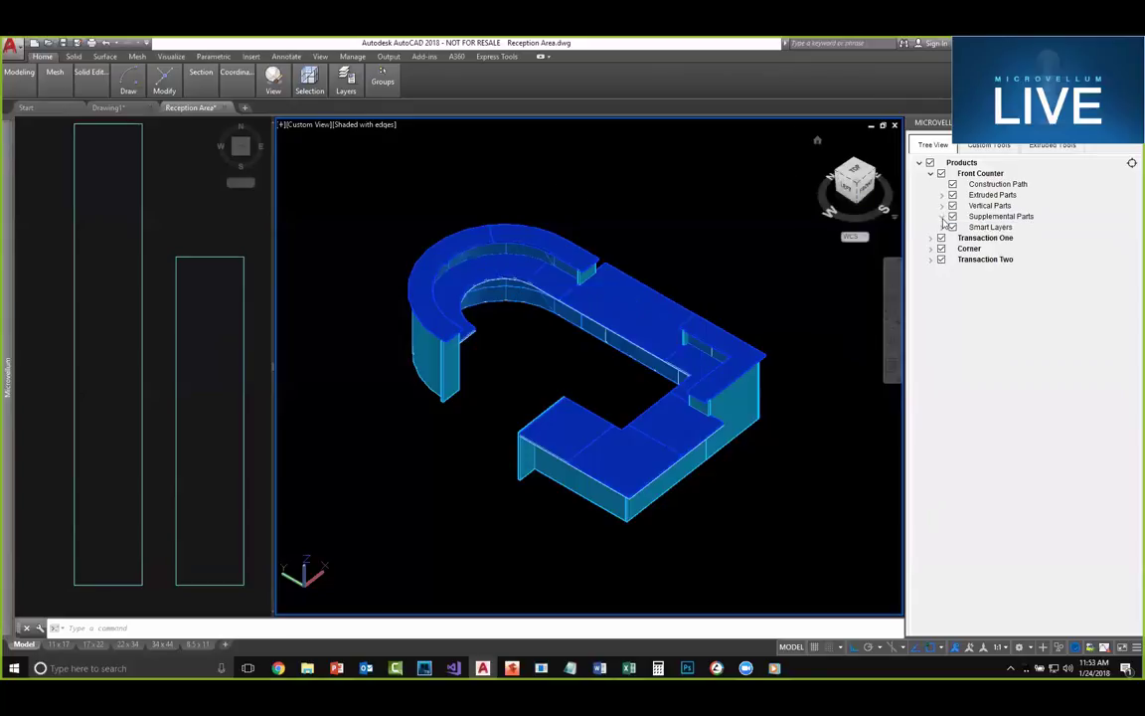
left_click(931, 174)
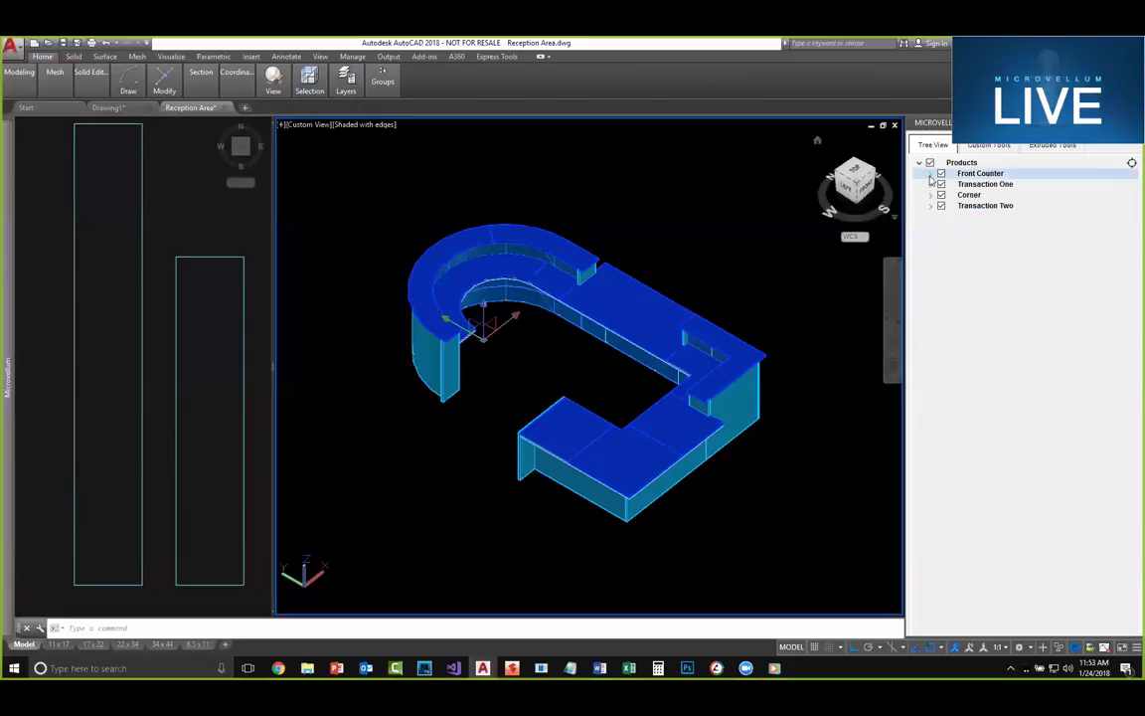
left_click(708, 251)
key("Escape")
scroll(686, 258, "down", 5)
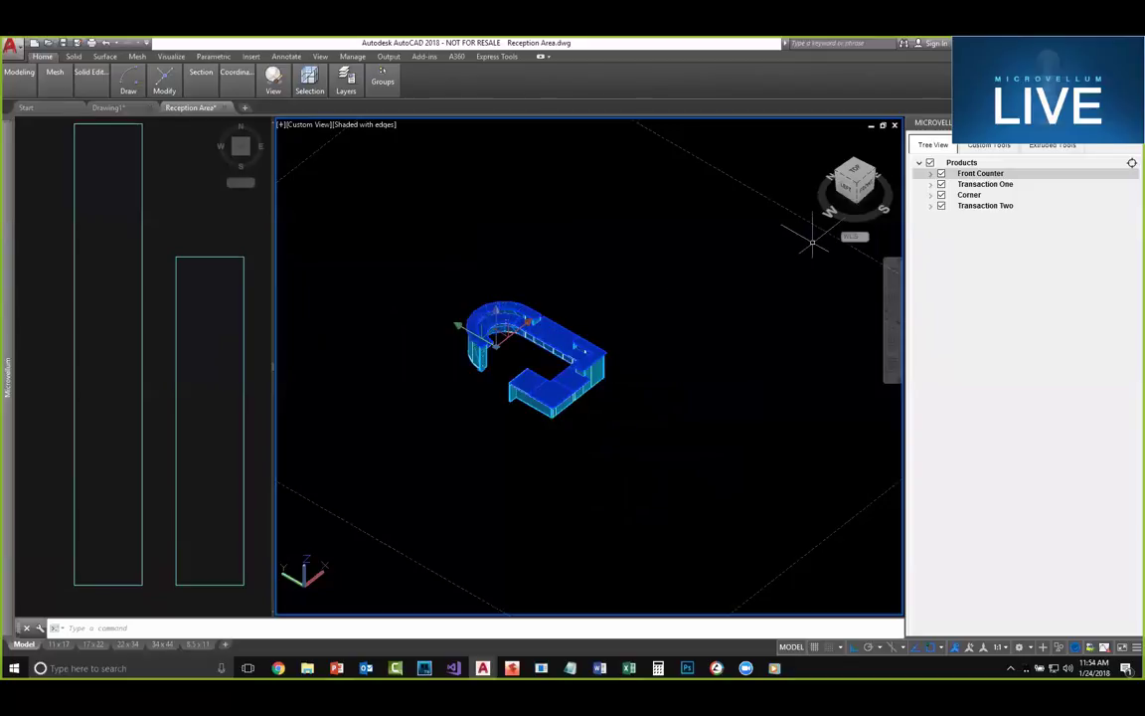
Step: View the actions available for the Front Counter product without running any, and look over the desk again
right_click(974, 178)
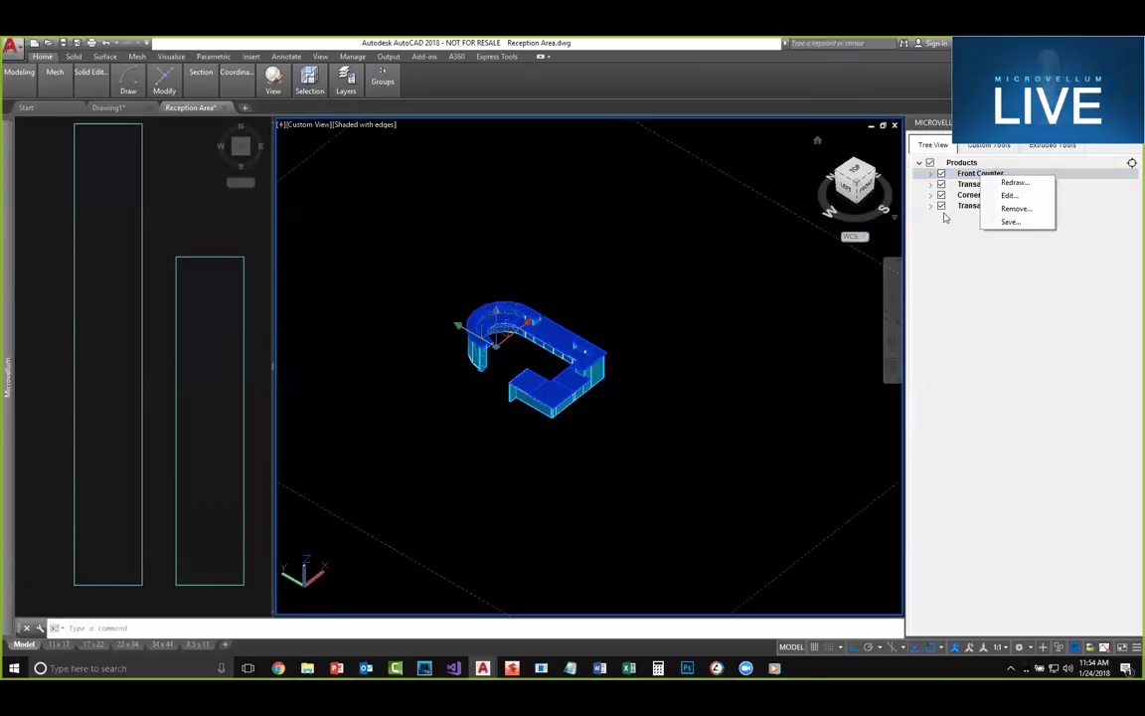
key("Escape")
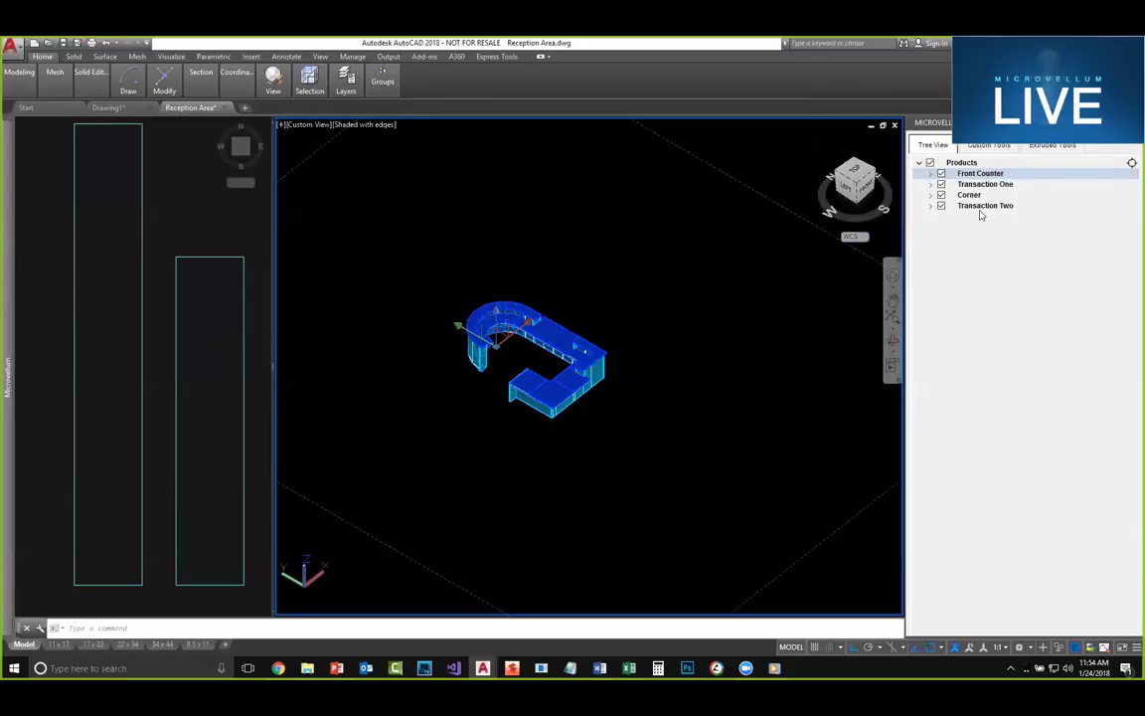
scroll(492, 329, "up", 5)
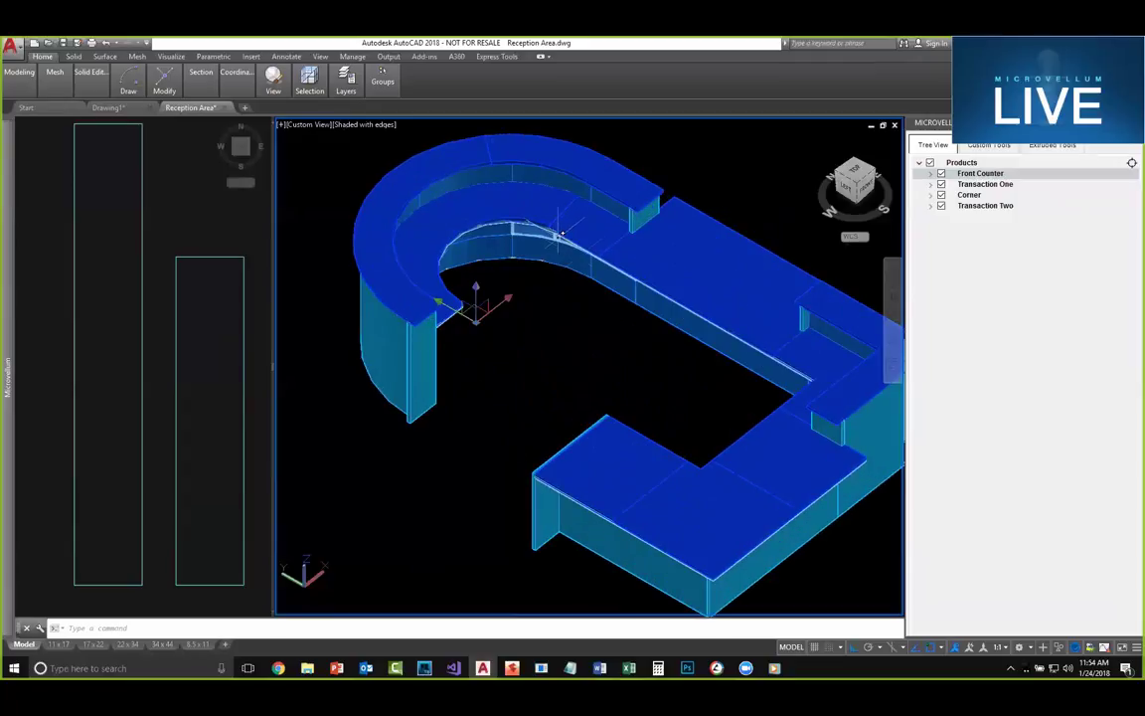
scroll(559, 235, "down", 6)
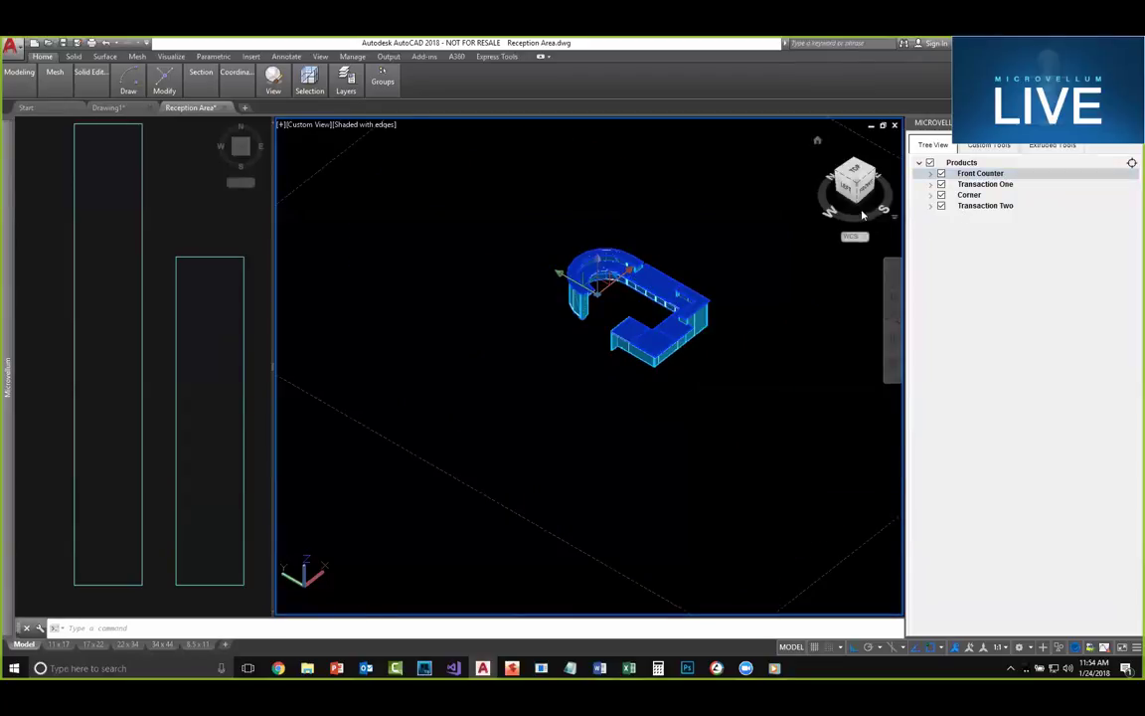
left_click(512, 405)
key("Escape")
Step: Look over the row of 2D part drawings and find an empty area of the model beside them
mouse_move(7, 363)
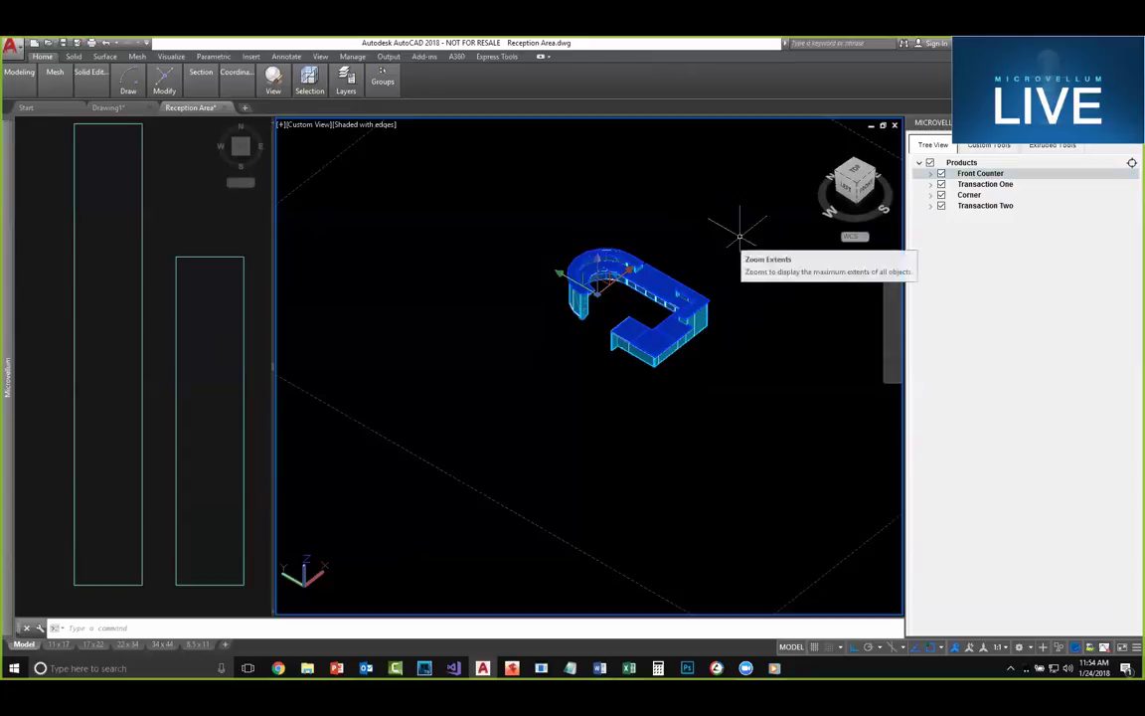
scroll(721, 235, "down", 5)
middle_click_drag(742, 389, 627, 366)
key("Escape")
middle_click_drag(525, 338, 499, 275)
scroll(545, 341, "up", 2)
scroll(546, 338, "up", 2)
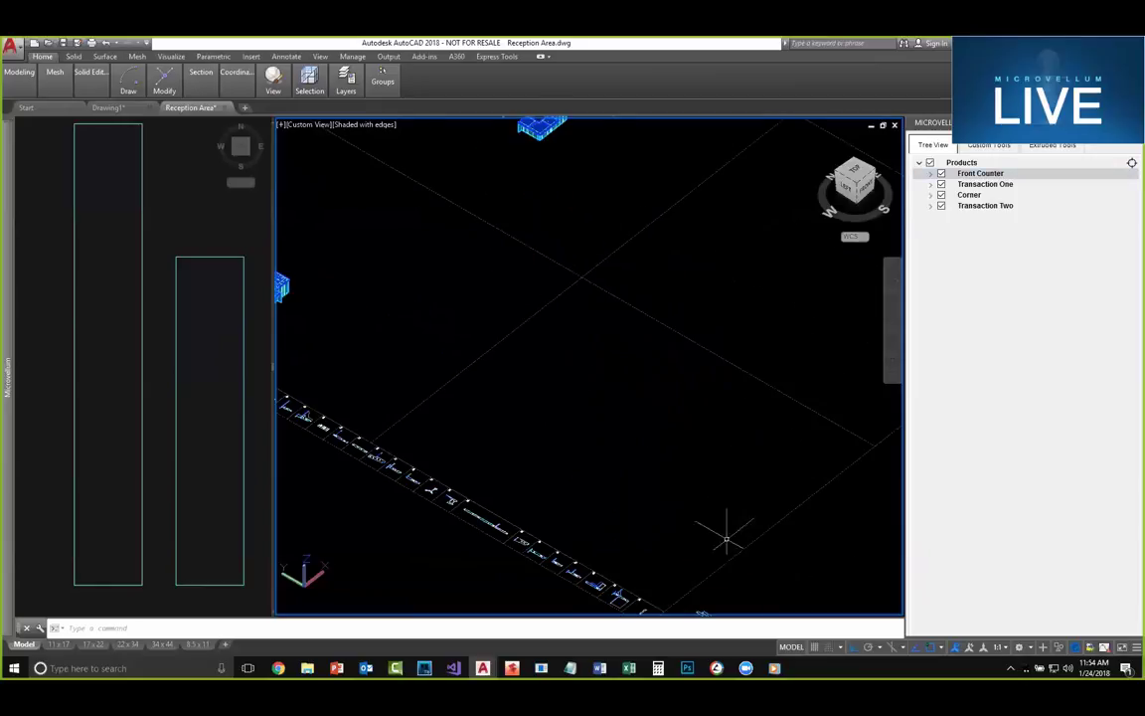
middle_click_drag(582, 475, 566, 440)
key("Escape")
scroll(556, 391, "up", 2)
scroll(532, 358, "up", 1)
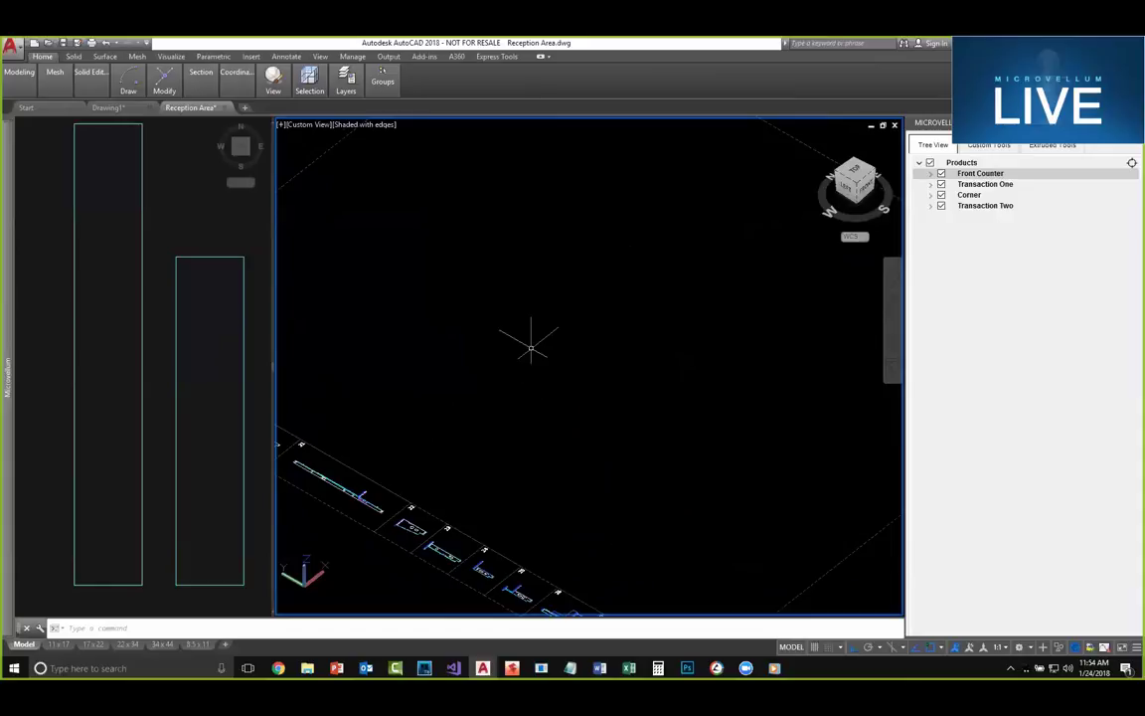
Step: Bring the complete counter wall cross-section, from its base to its raised top, into view in the 2D view
left_click(169, 348)
scroll(128, 378, "up", 2)
scroll(128, 378, "up", 5)
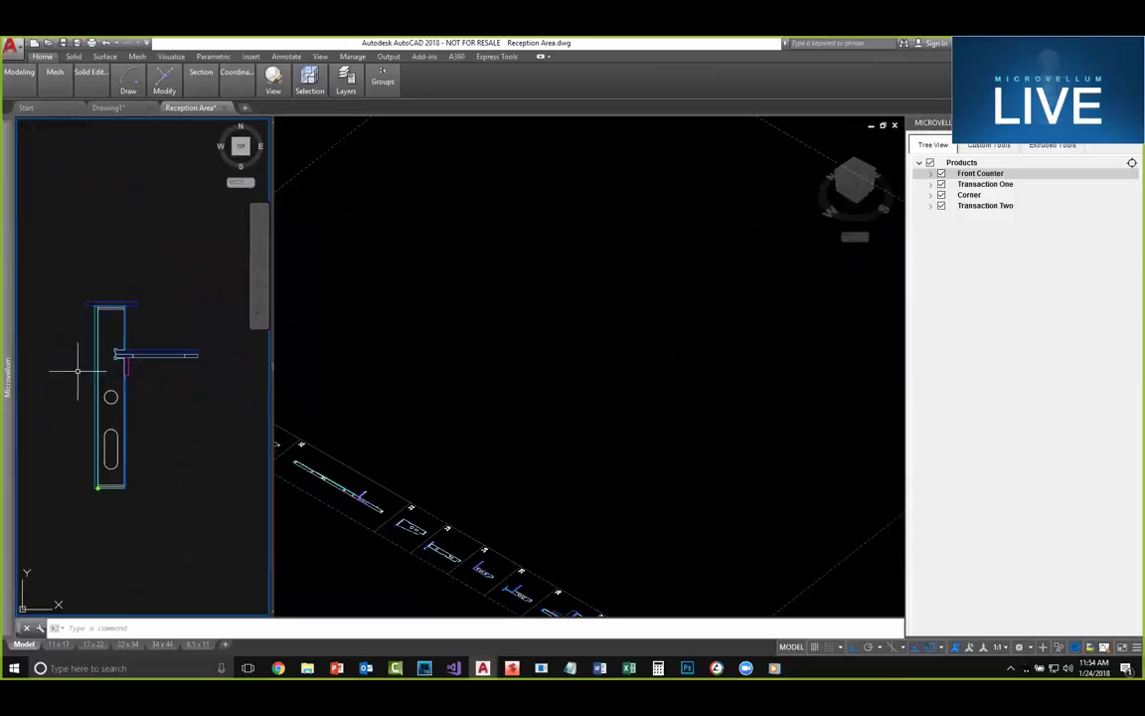
middle_click_drag(142, 374, 150, 361)
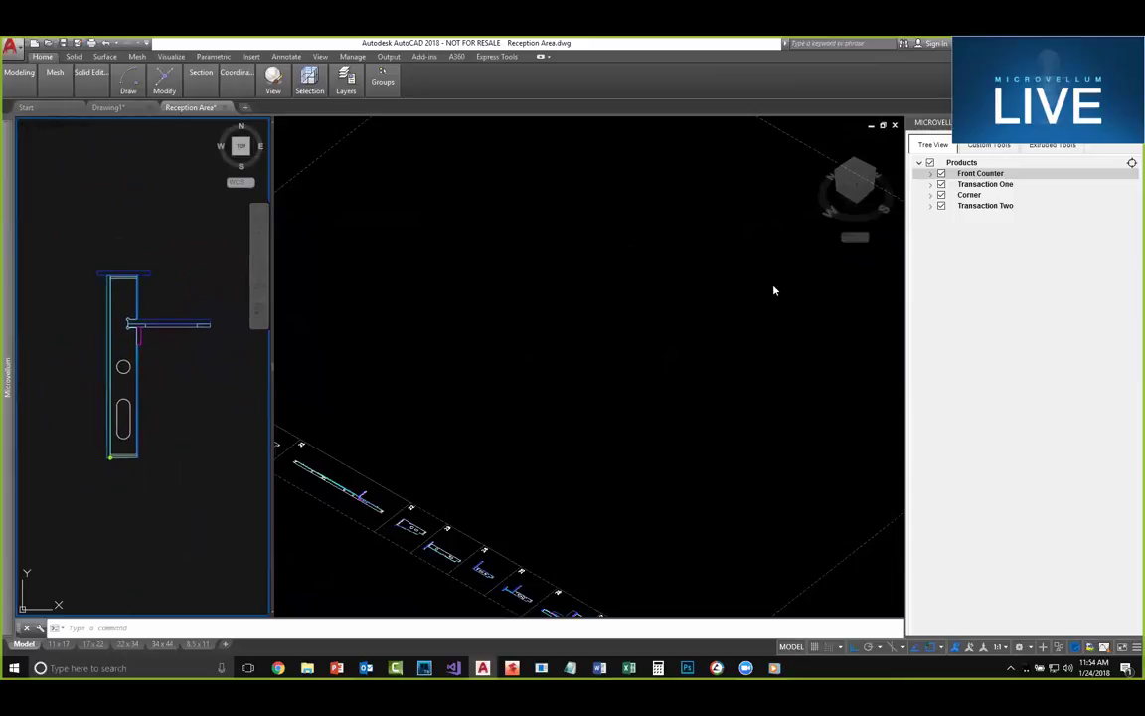
left_click(960, 163)
right_click(960, 164)
left_click(974, 171)
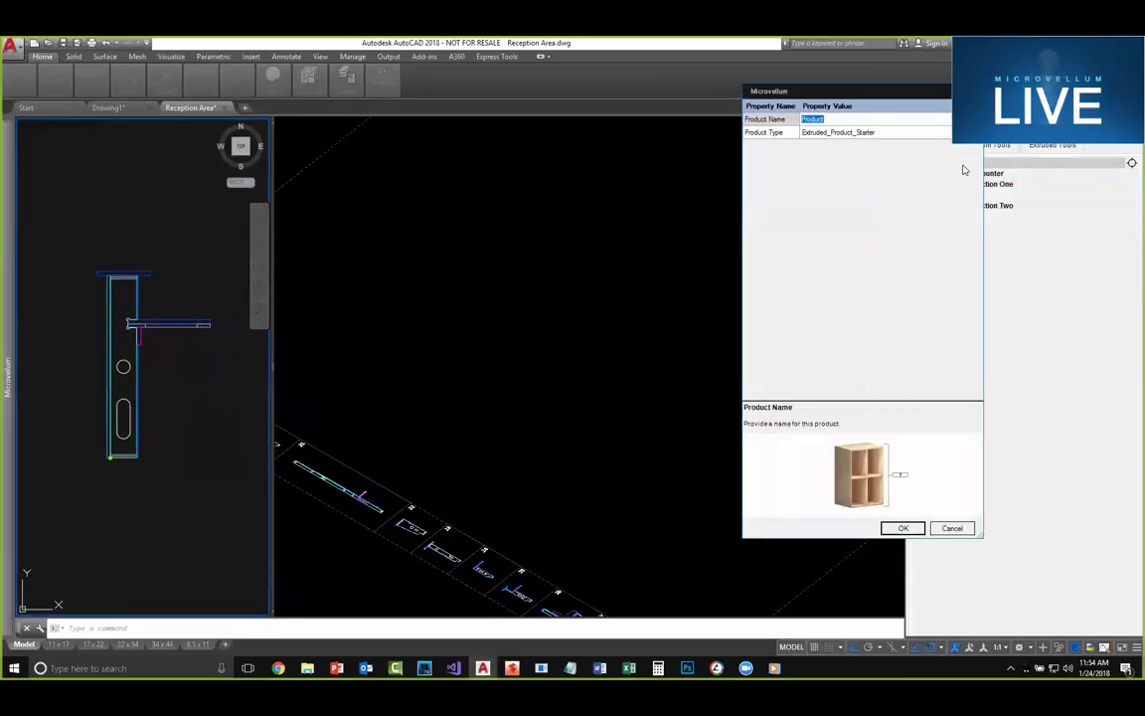
type("Short Wall")
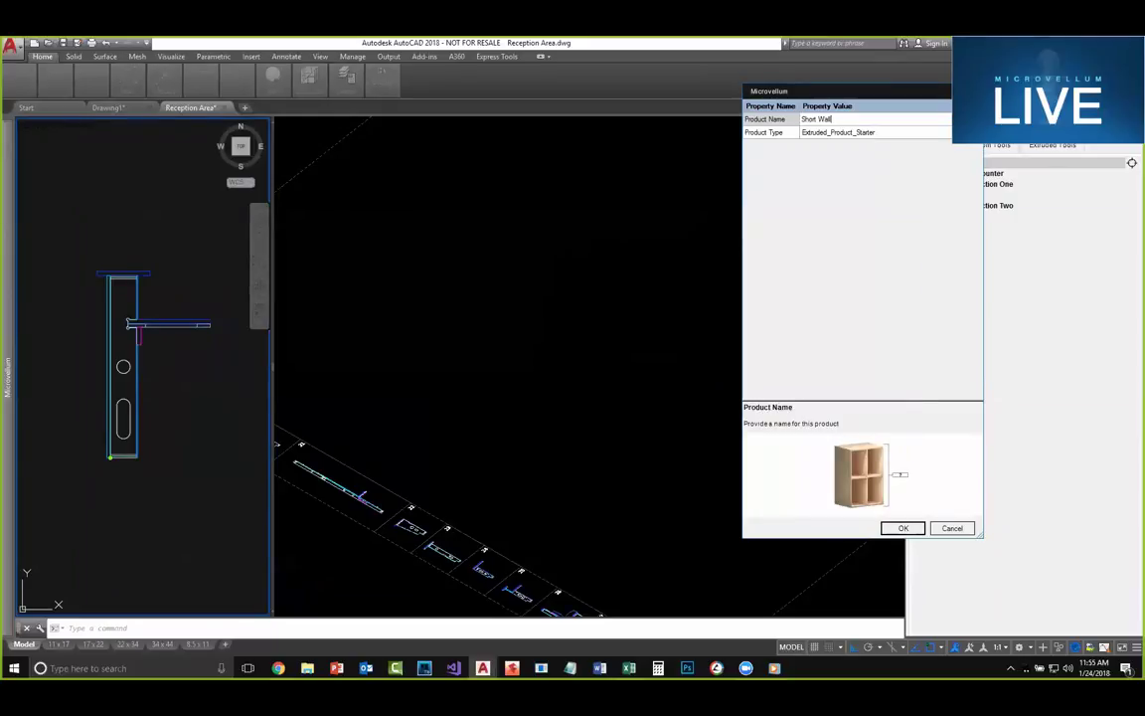
left_click(902, 528)
left_click(621, 363)
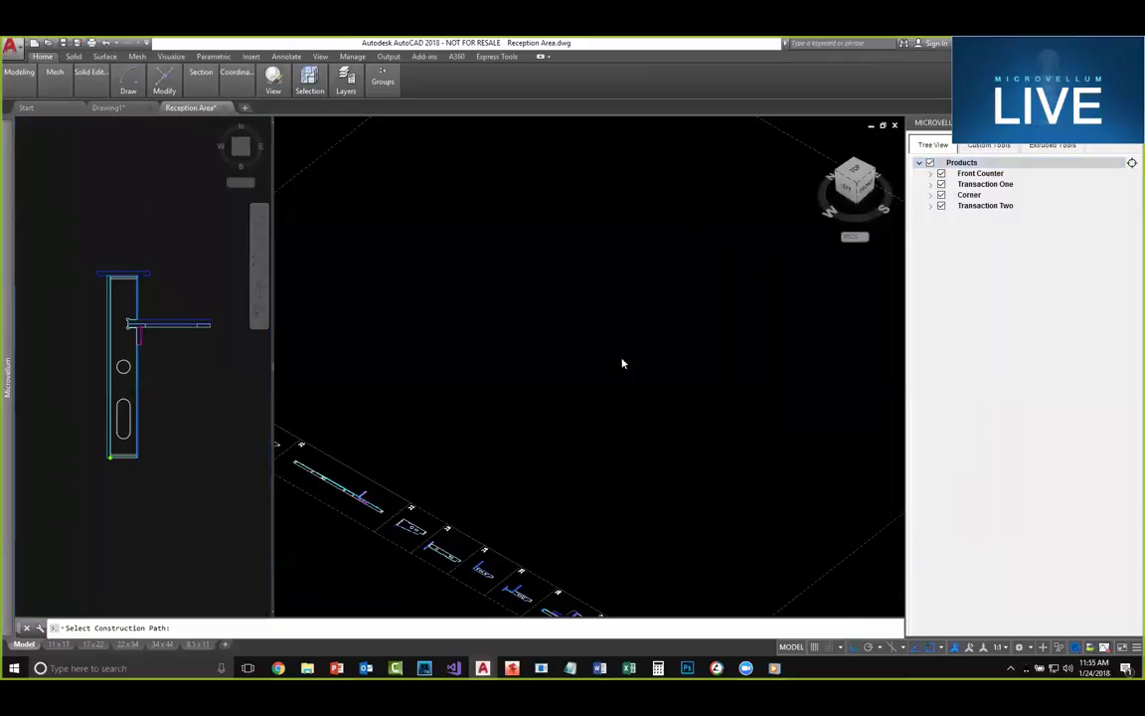
key("Escape")
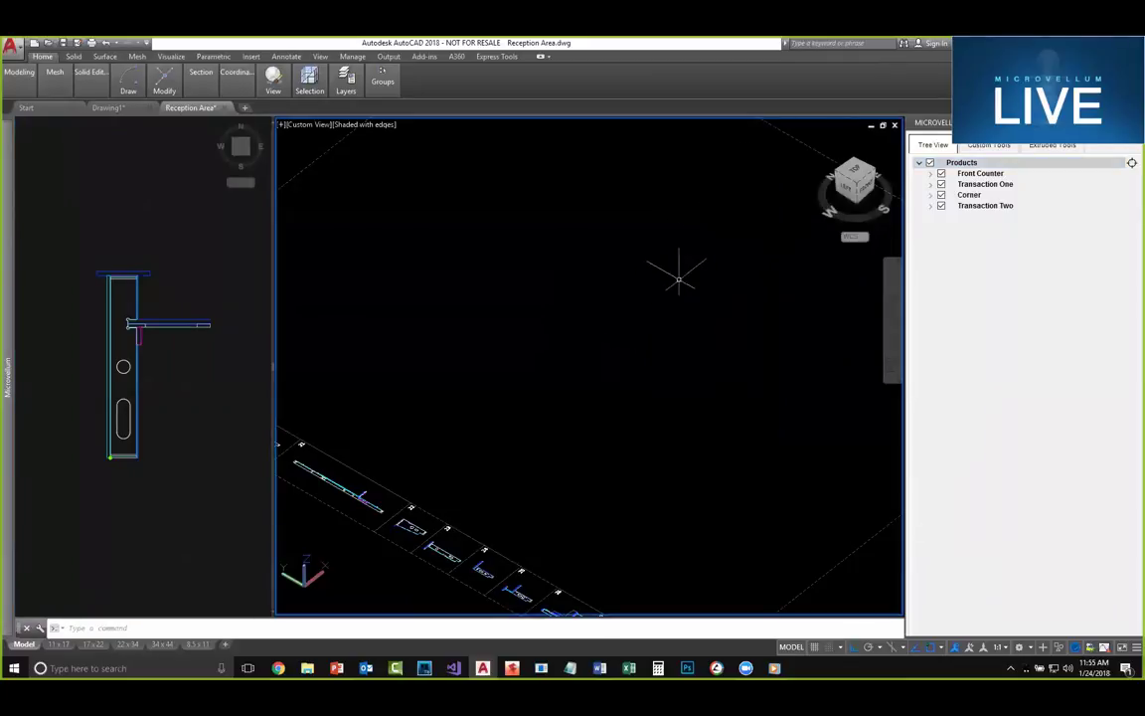
Step: Draw a straight single-segment polyline 72 long at 0° in the empty area beside the 2D part drawings
type("pl")
key("Return")
left_click(536, 387)
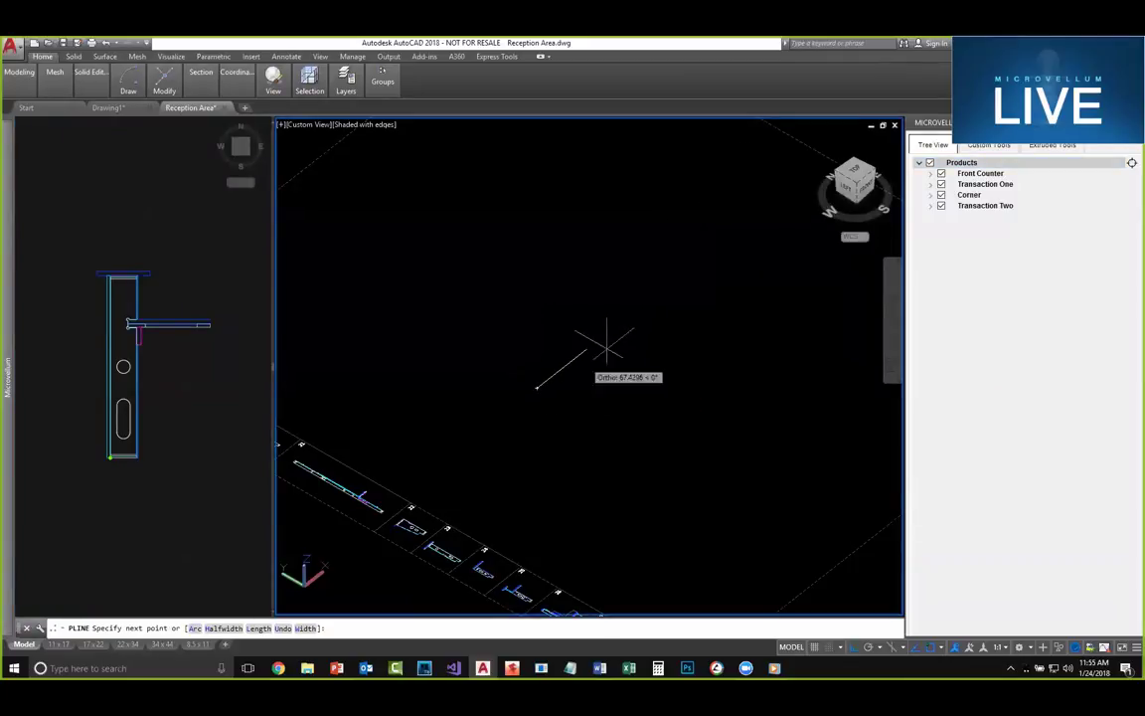
type("72")
key("Return")
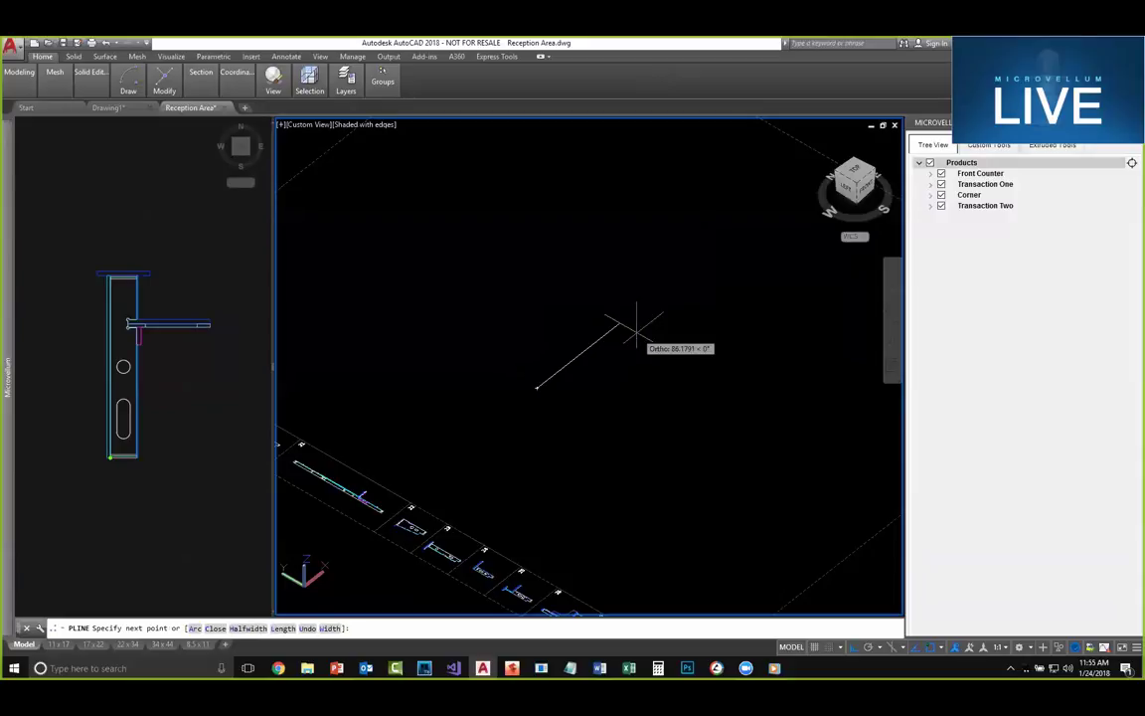
key("Return")
Step: Add a product named Short Wall of type Extruded_Product_Starter, using the new 72-long polyline as its construction path
right_click(962, 163)
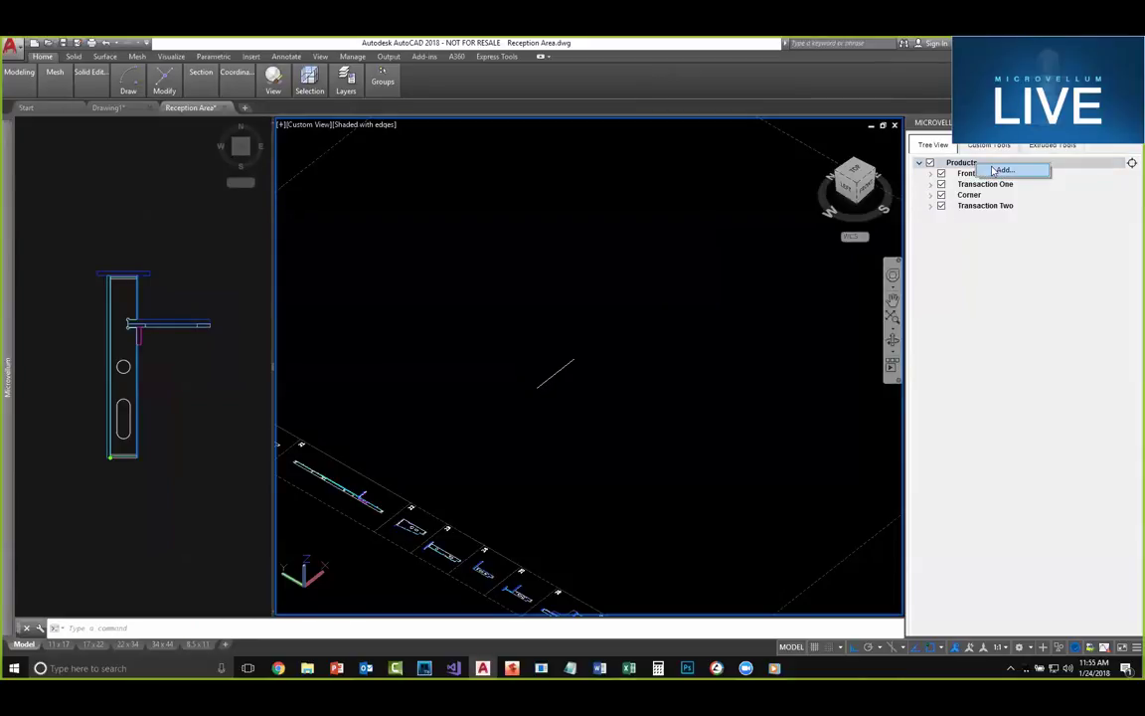
left_click(990, 169)
type("W")
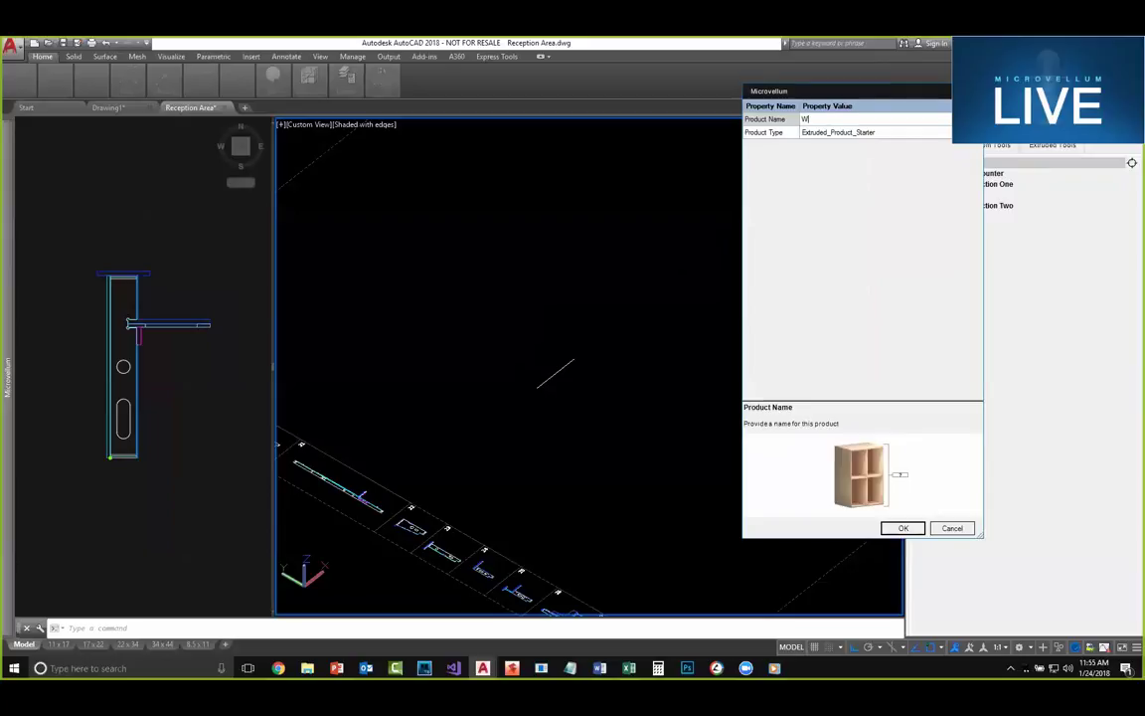
type("all")
key("Return")
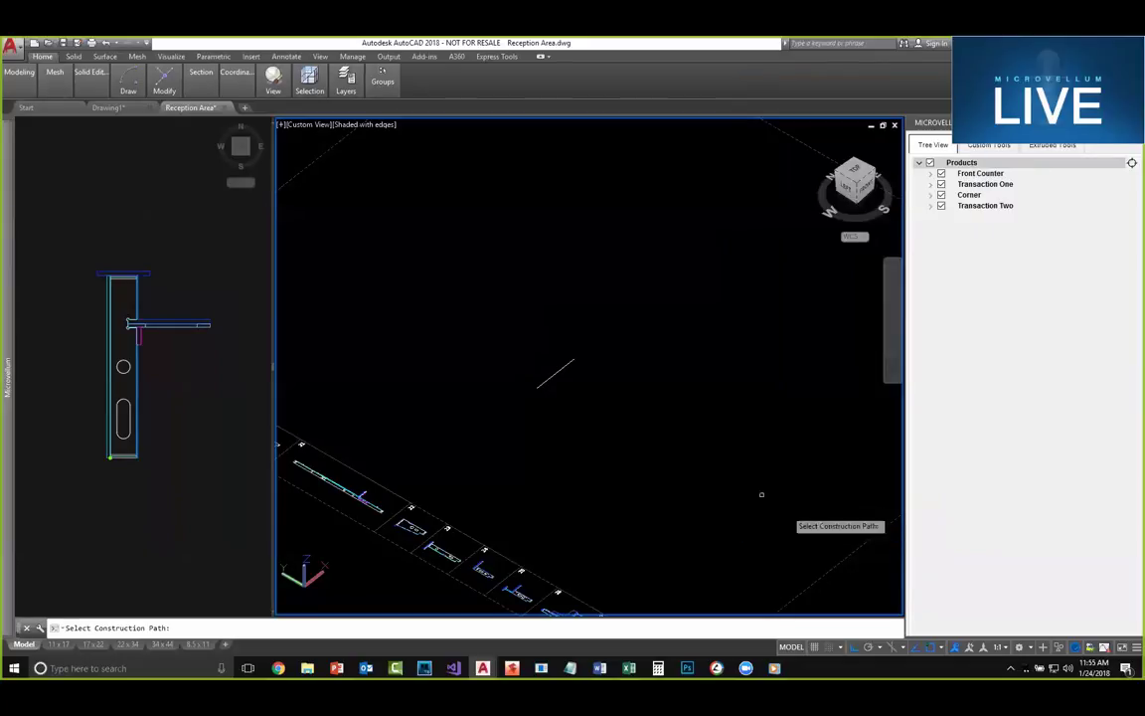
left_click(555, 366)
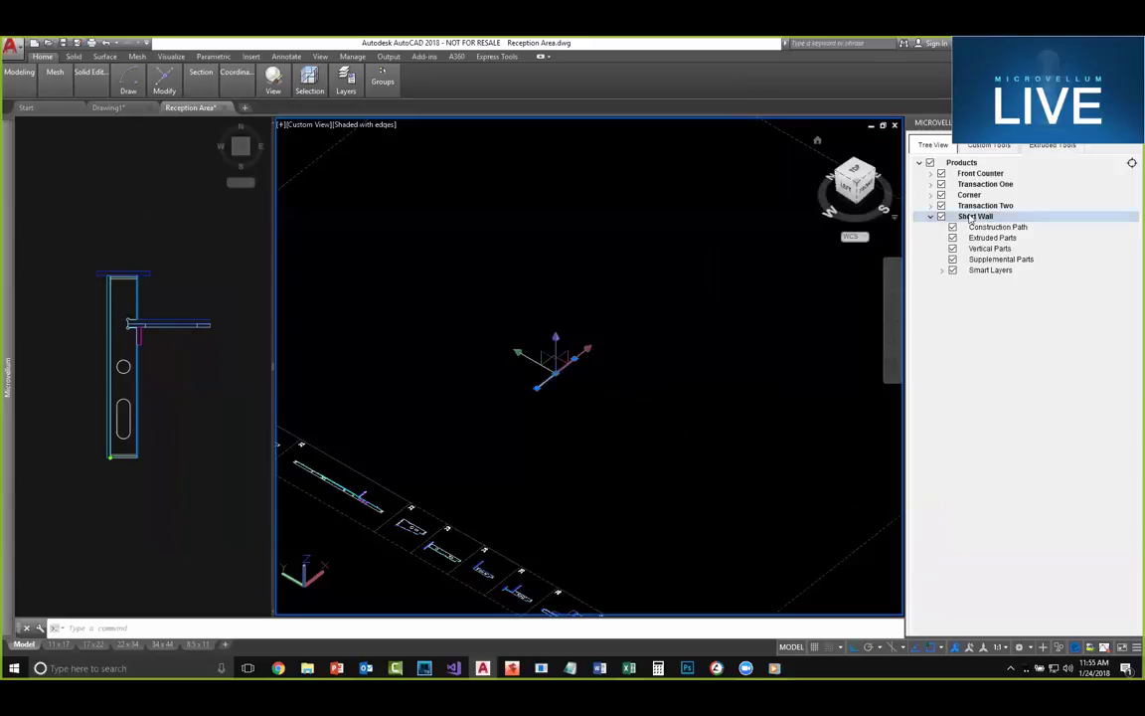
Step: Build Short Wall's extruded parts and studs from the entire wall cross-section, including its tops and cutouts
left_click(990, 240)
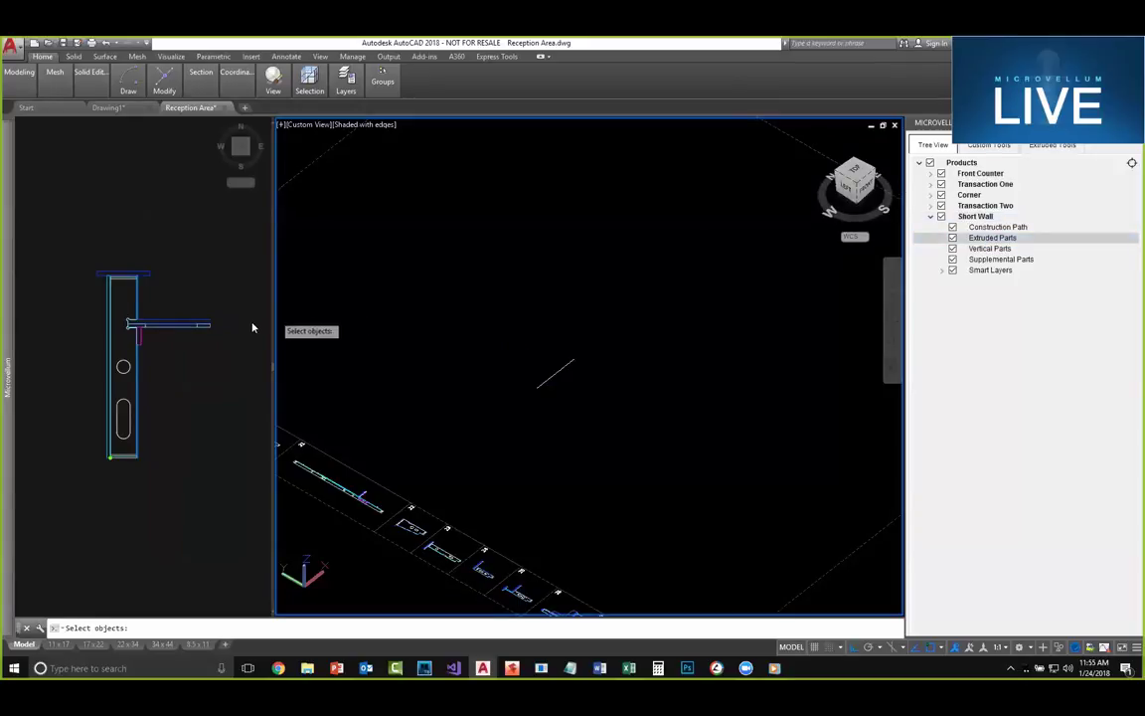
left_click(230, 440)
left_click(237, 479)
left_click(77, 232)
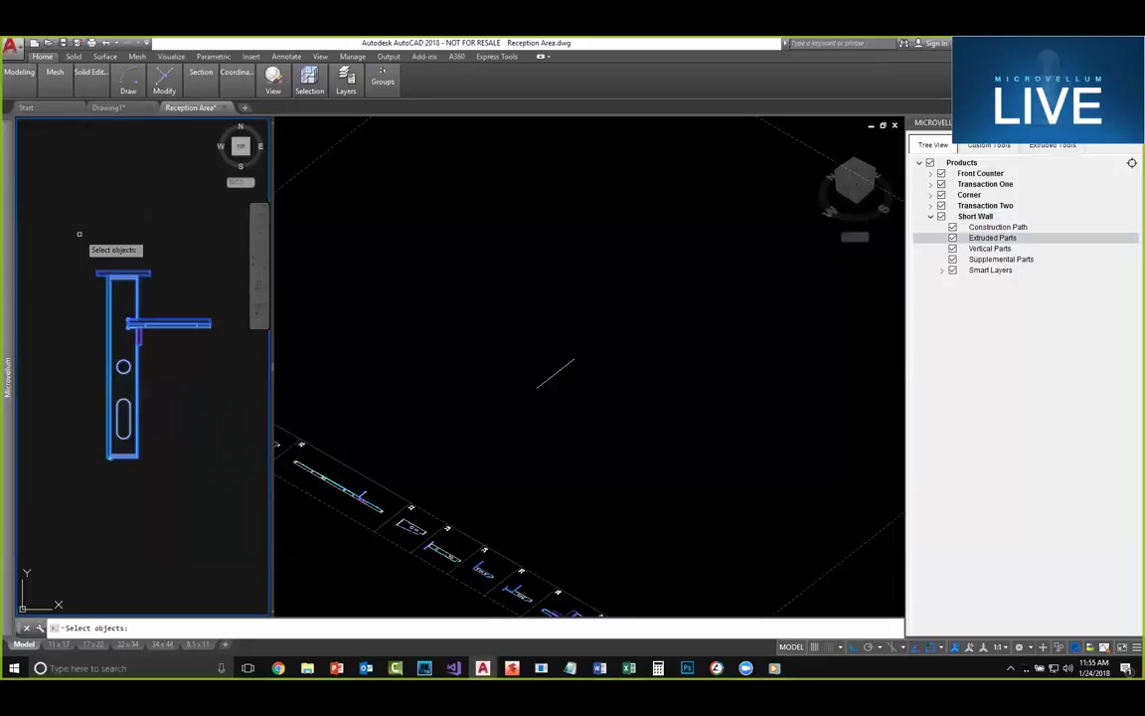
key("Return")
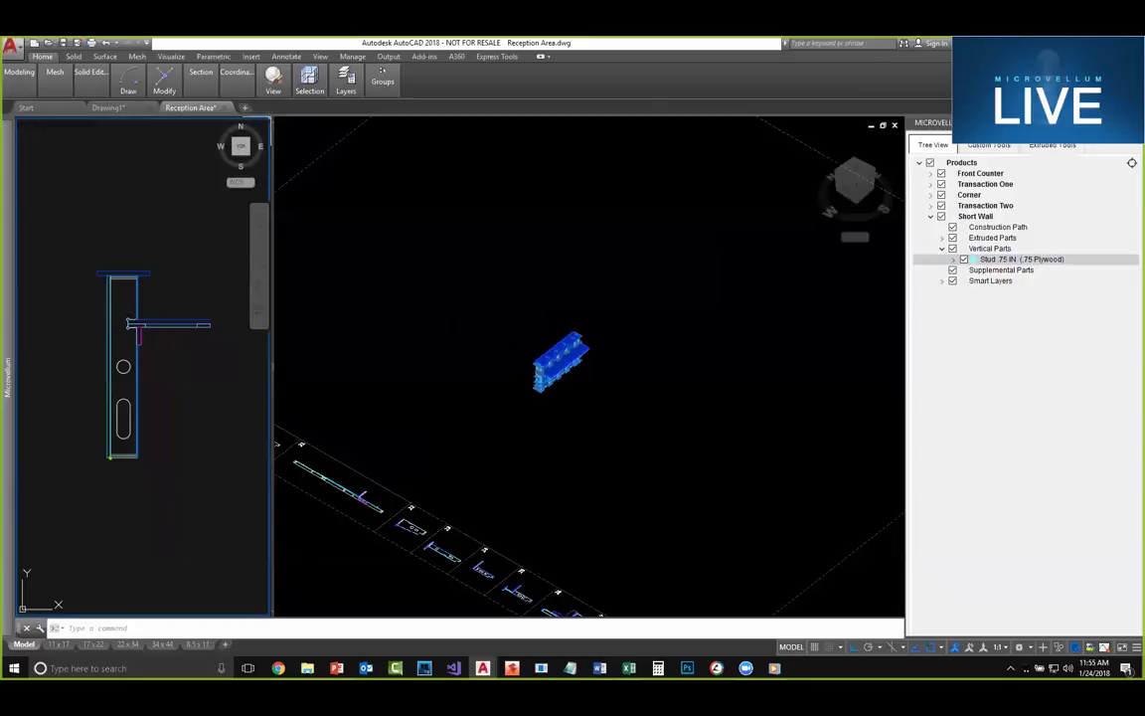
Step: Show the model in the X-Ray visual style and examine the studs inside the short wall
left_click(524, 345)
scroll(576, 384, "up", 5)
middle_click_drag(642, 293, 317, 148, "shift")
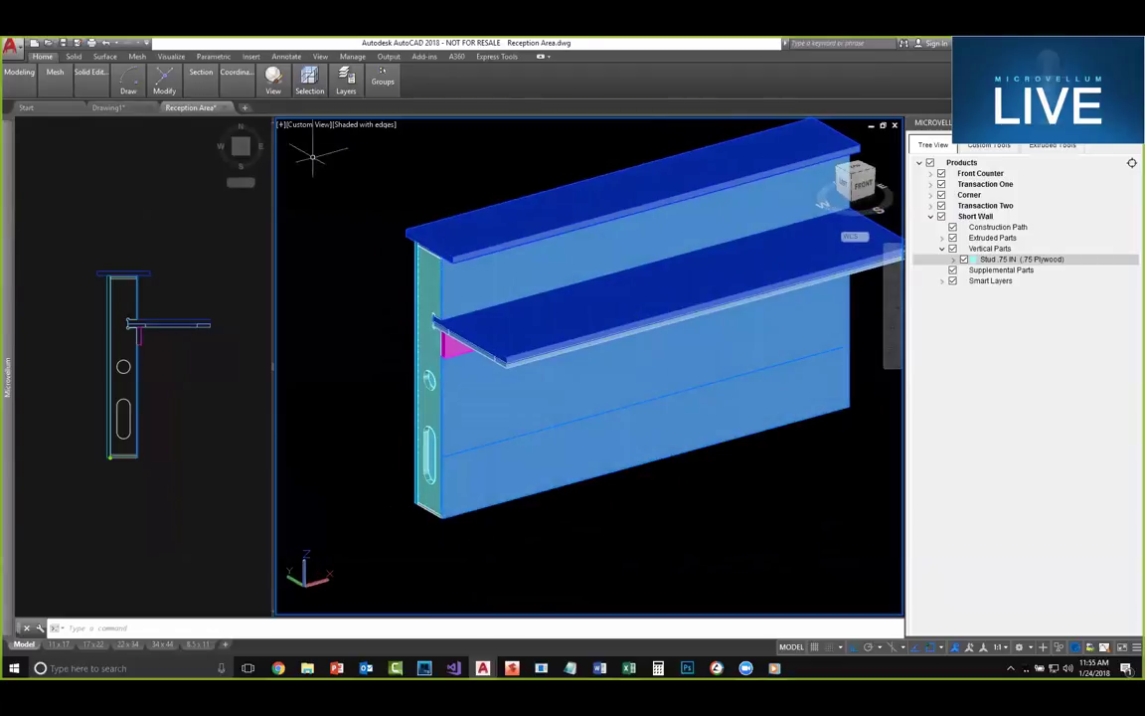
left_click(368, 127)
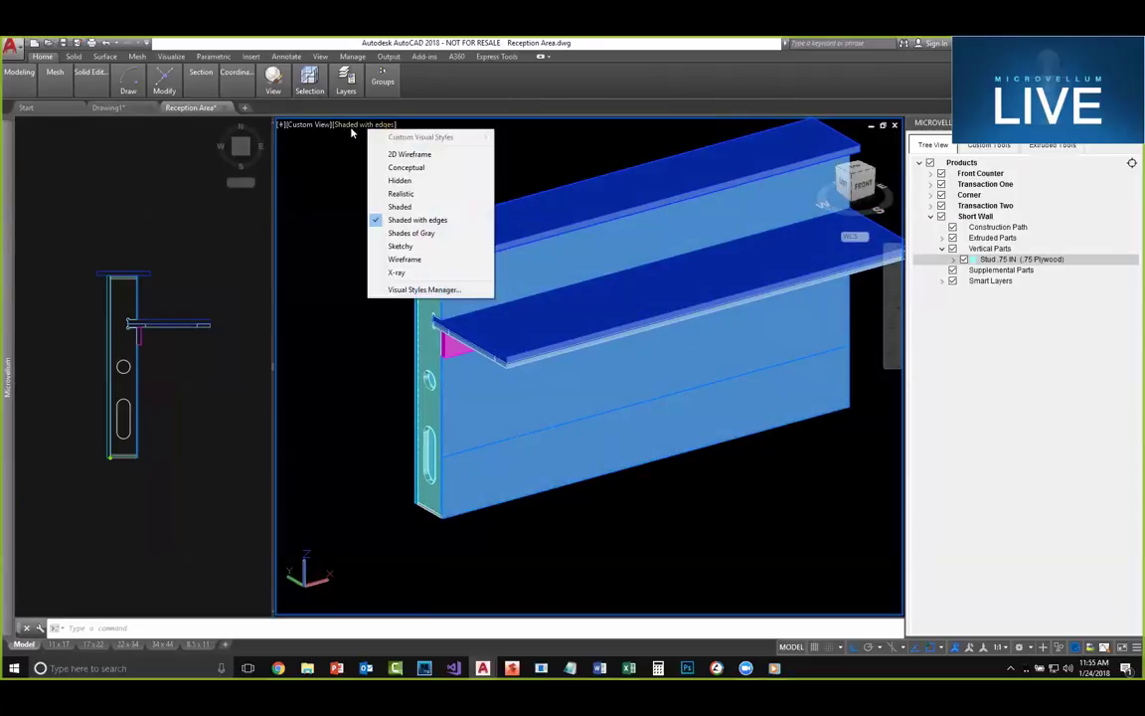
left_click(378, 251)
middle_click_drag(518, 449, 453, 445, "shift")
scroll(516, 376, "down", 5)
middle_click_drag(553, 355, 507, 387)
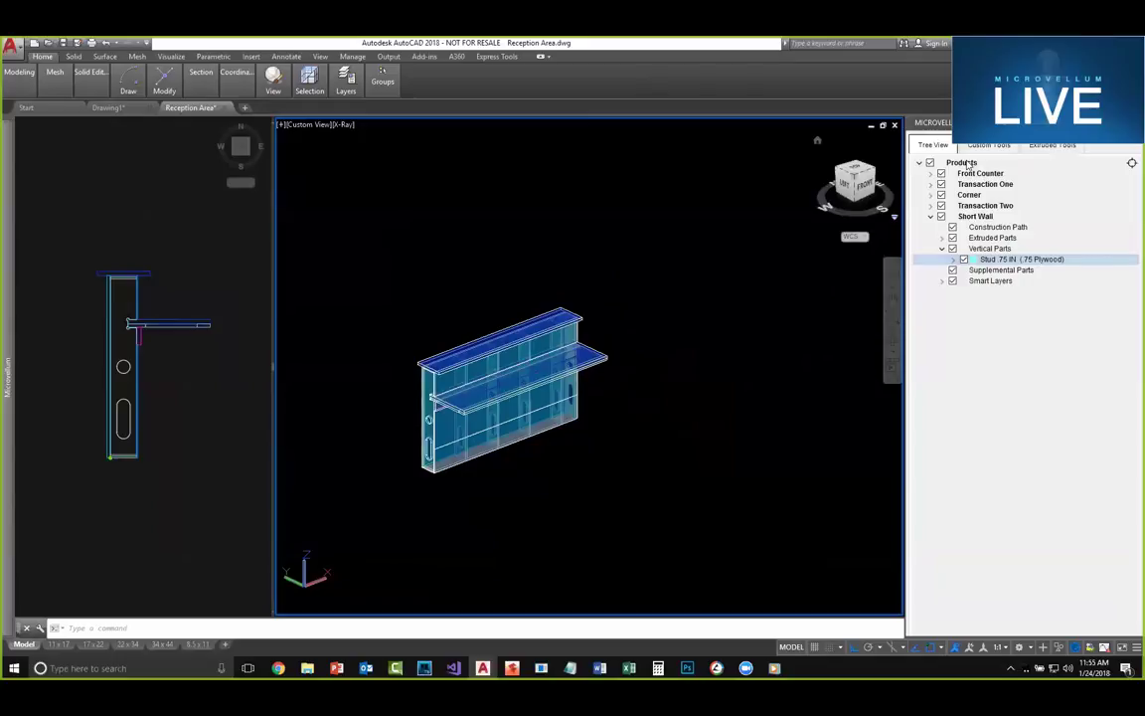
Step: Save Short Wall to the current project, draw it in the current drawing, and place it in the empty space beyond the original
scroll(664, 297, "down", 7)
middle_click_drag(634, 314, 474, 396)
scroll(581, 382, "up", 5)
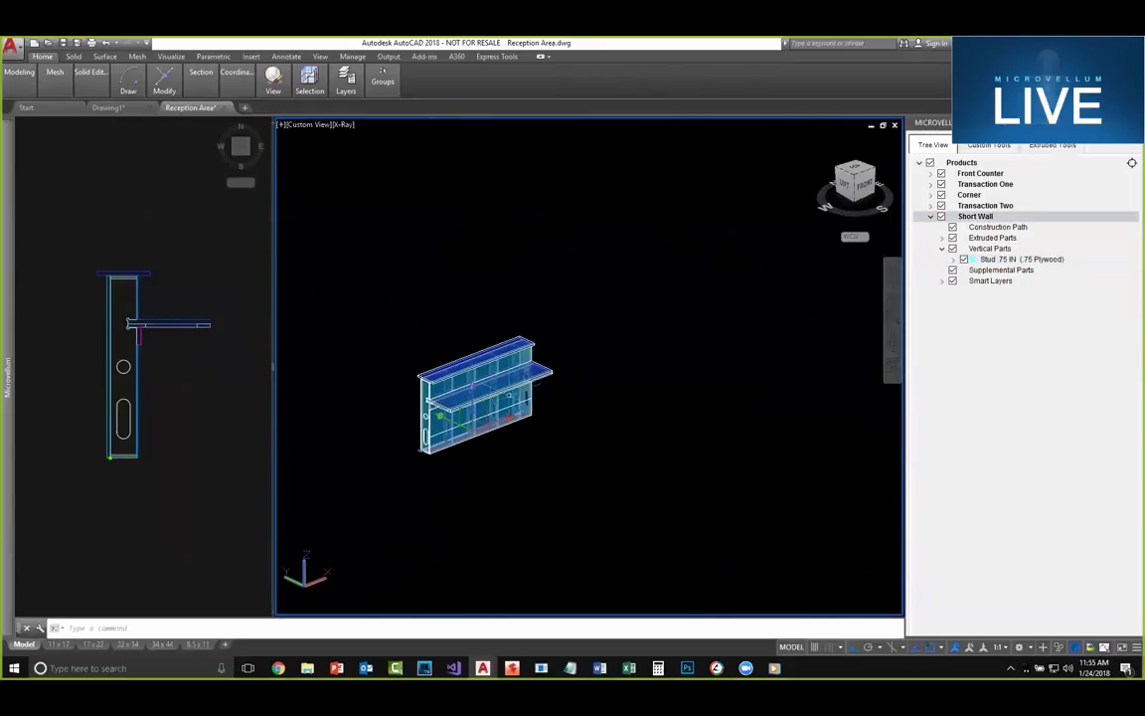
right_click(978, 217)
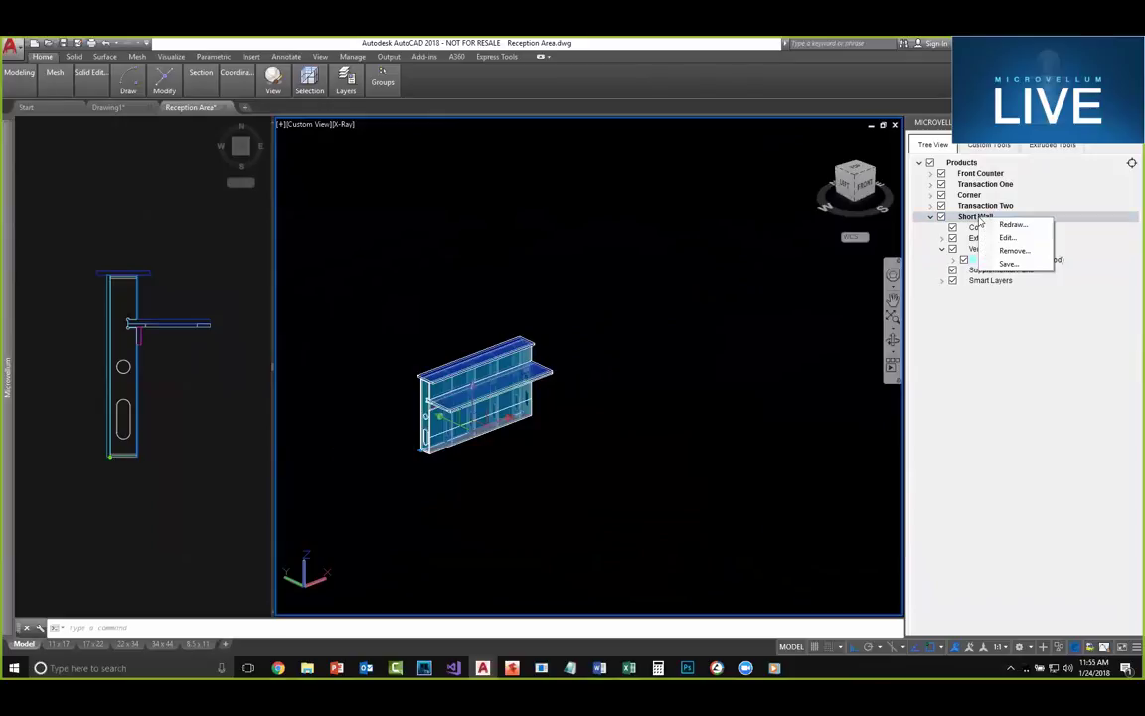
left_click(1006, 264)
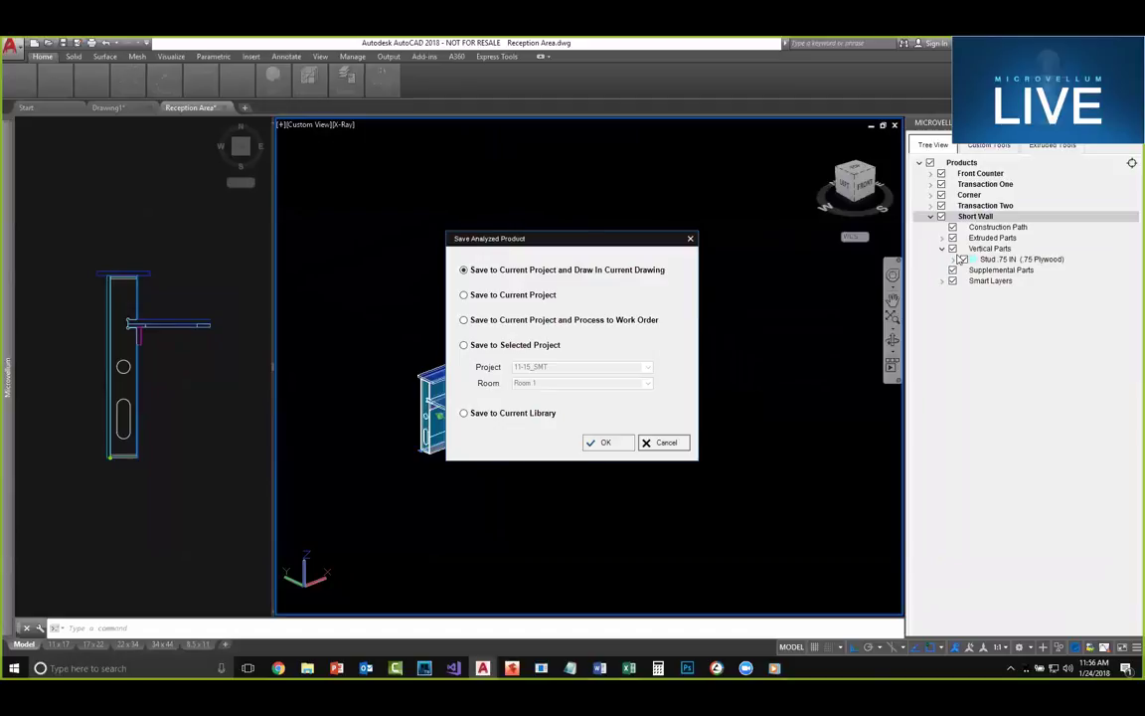
left_click_drag(595, 241, 729, 192)
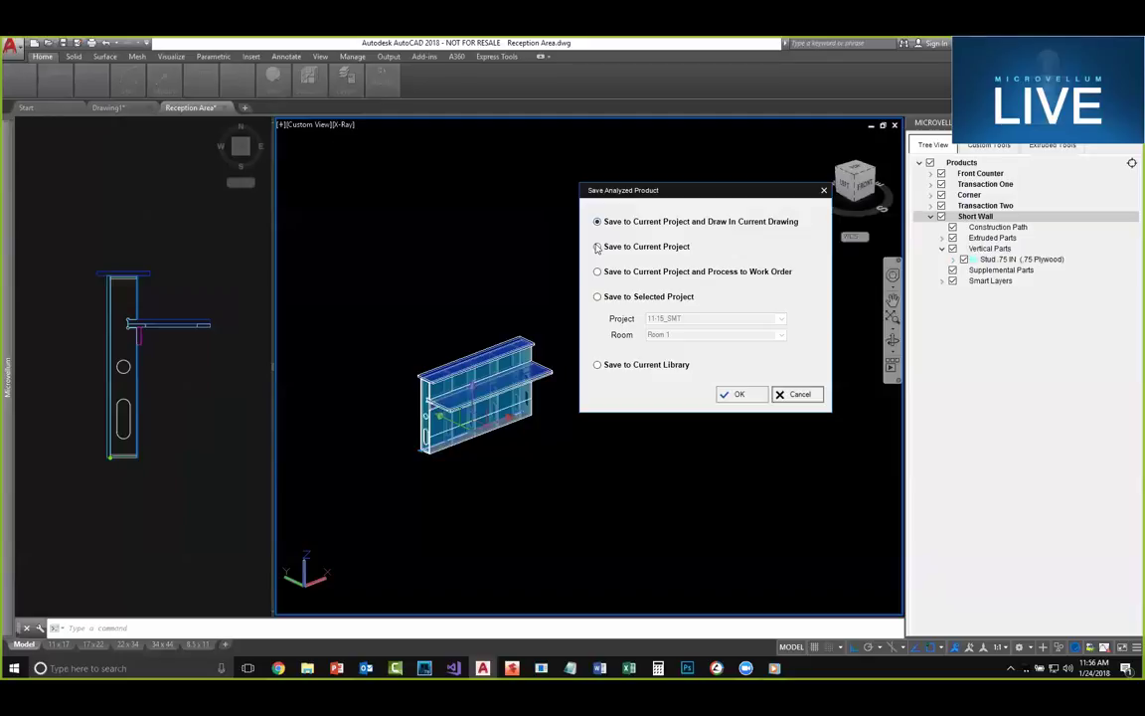
left_click(734, 395)
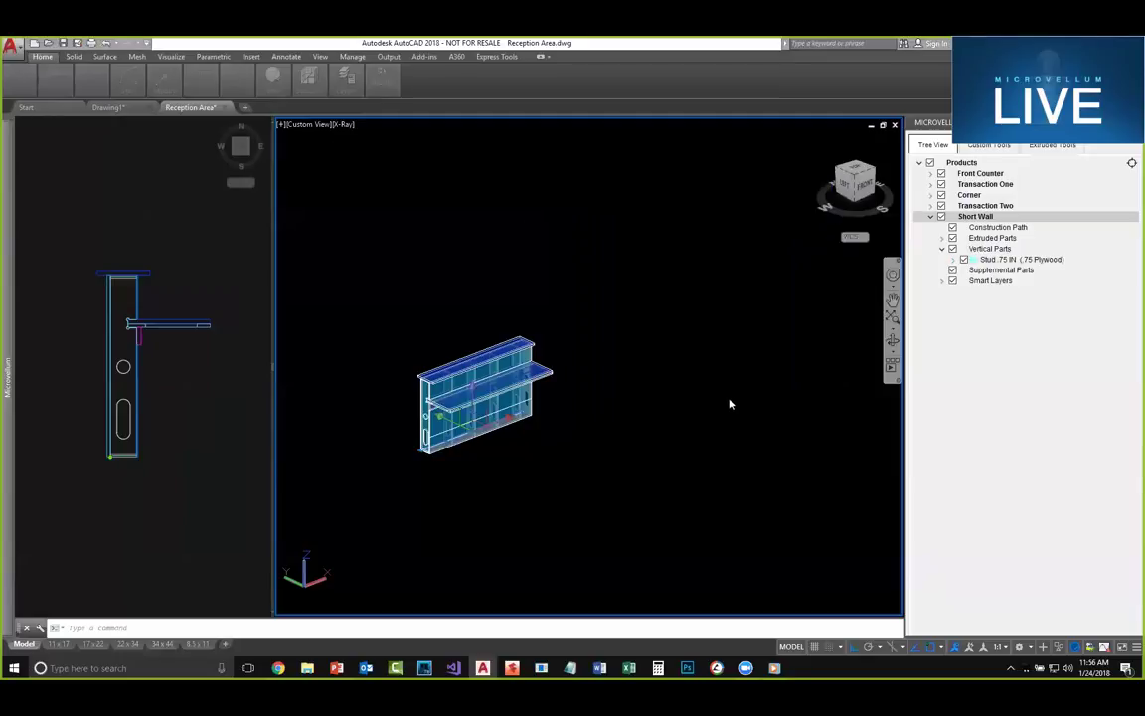
left_click(678, 300)
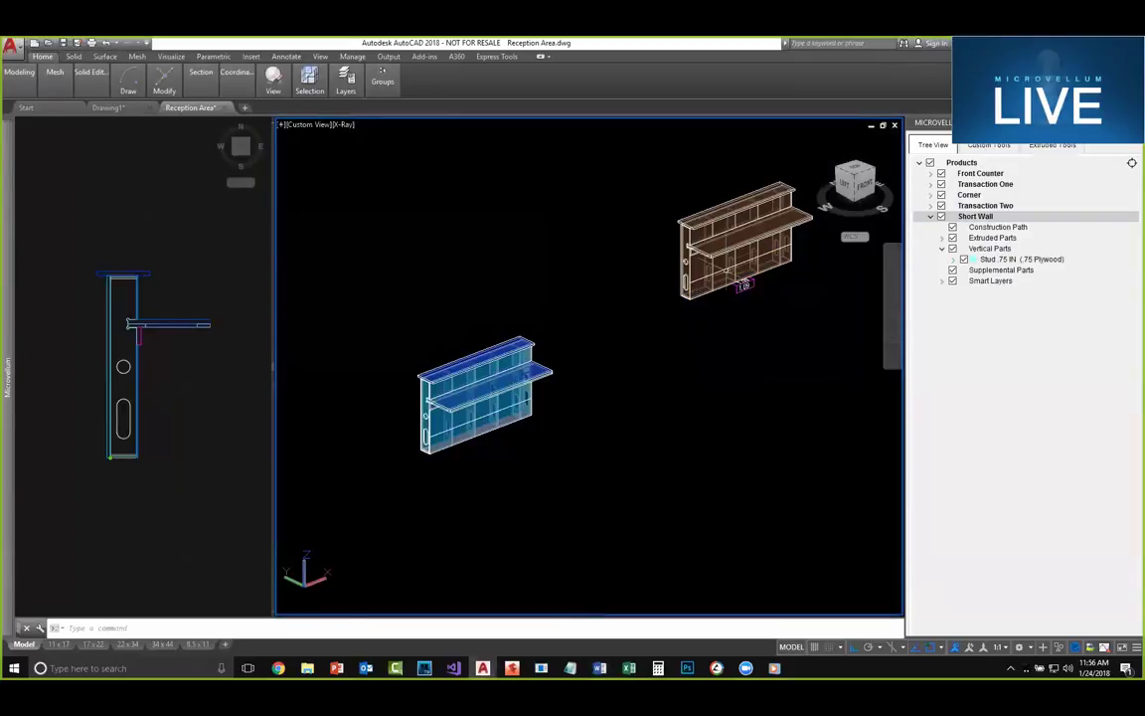
Step: Locate the command that creates a new work order from the drawing without running it, and look over both walls
middle_click_drag(724, 266, 592, 330)
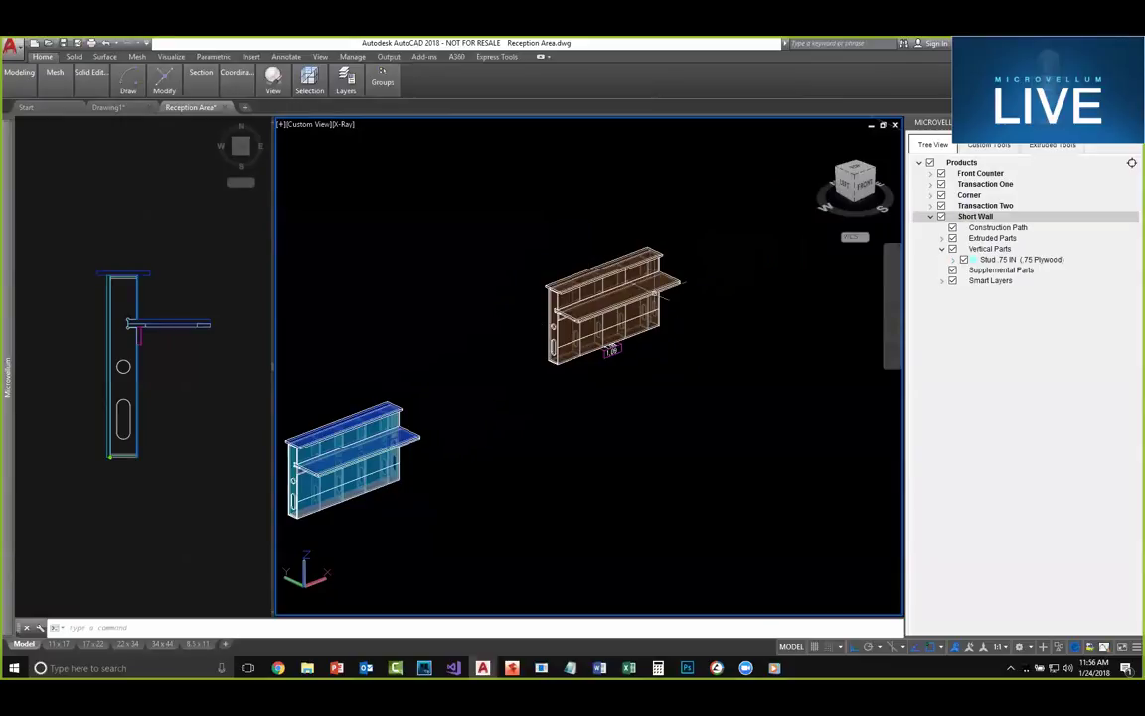
mouse_move(626, 291)
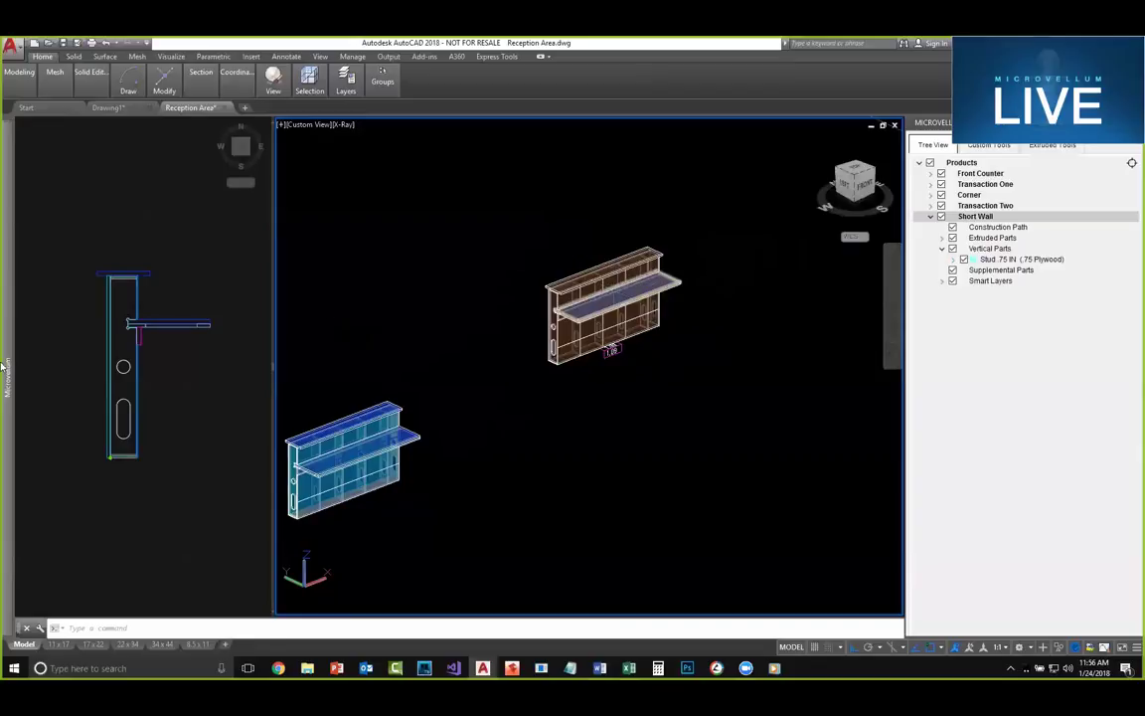
mouse_move(6, 330)
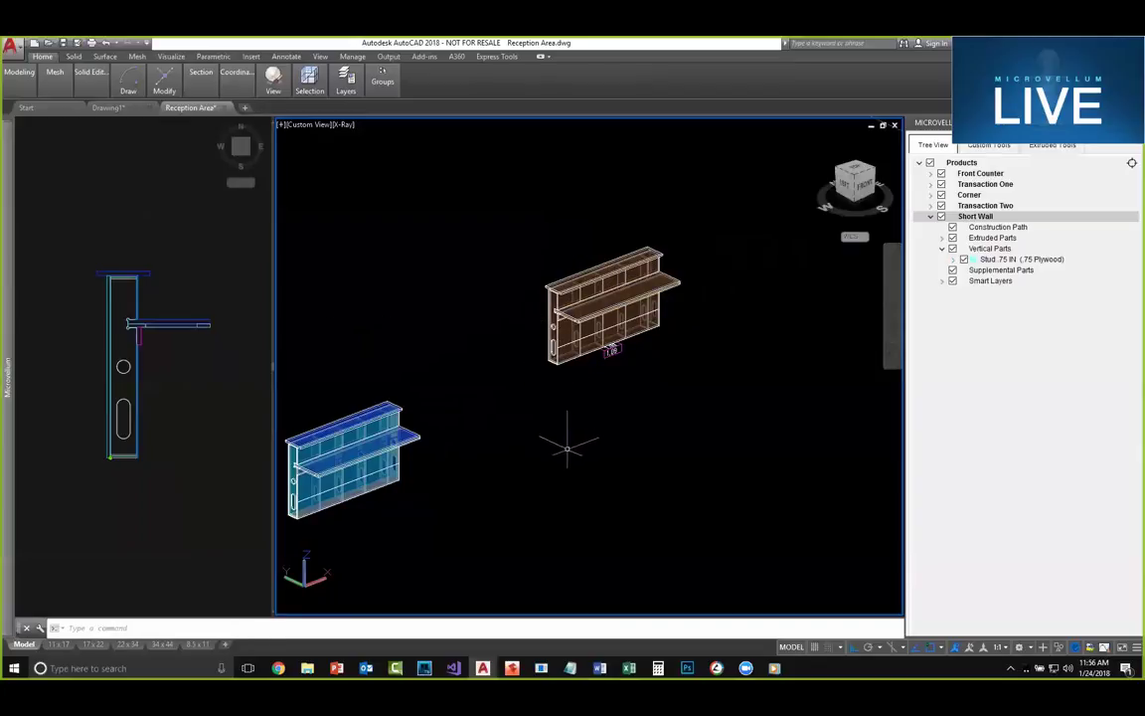
left_click(567, 455)
left_click(512, 461)
mouse_move(3, 398)
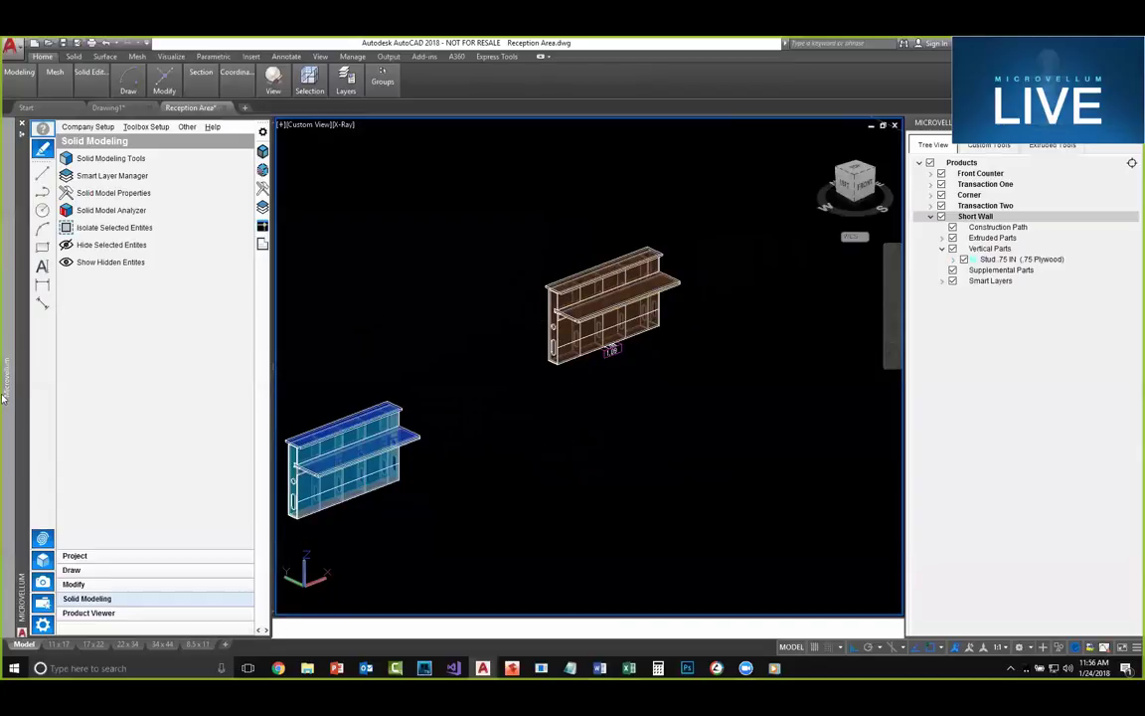
left_click(48, 623)
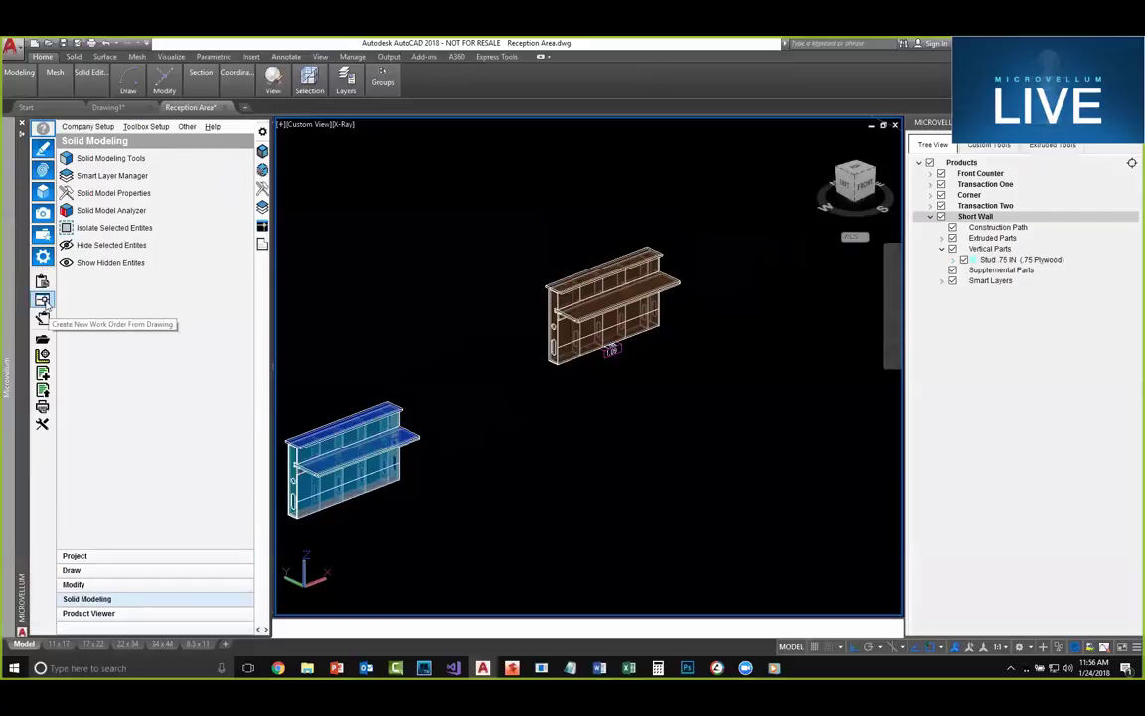
left_click(372, 327)
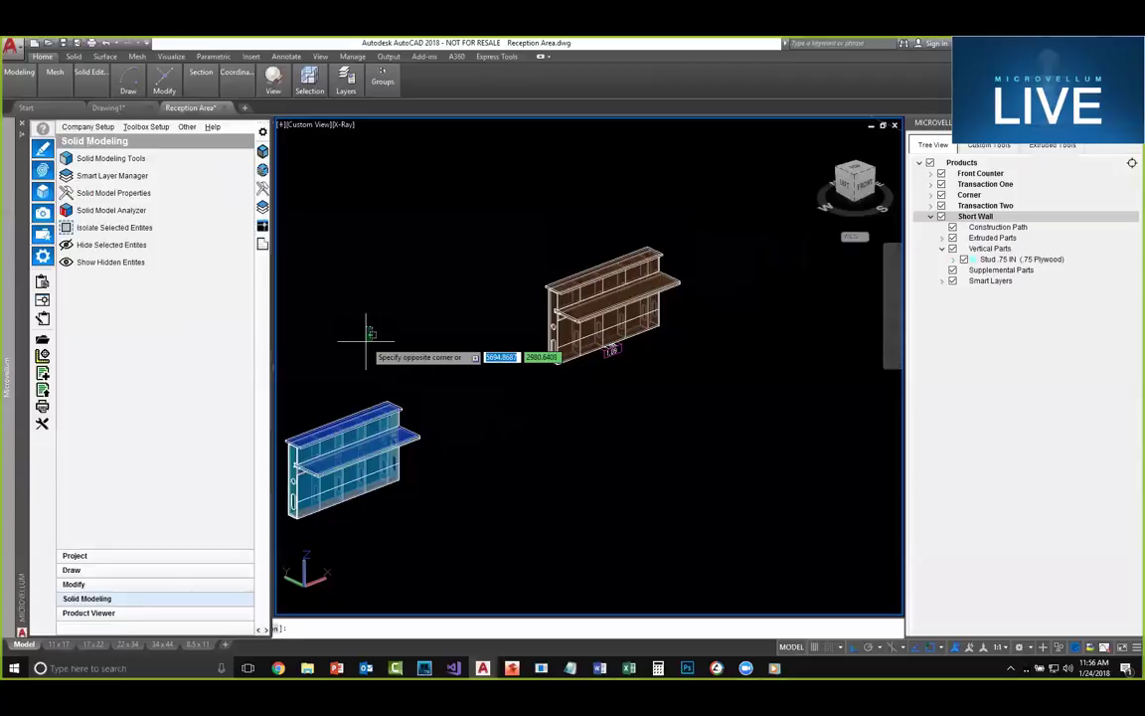
left_click(397, 342)
middle_click_drag(439, 384, 511, 374)
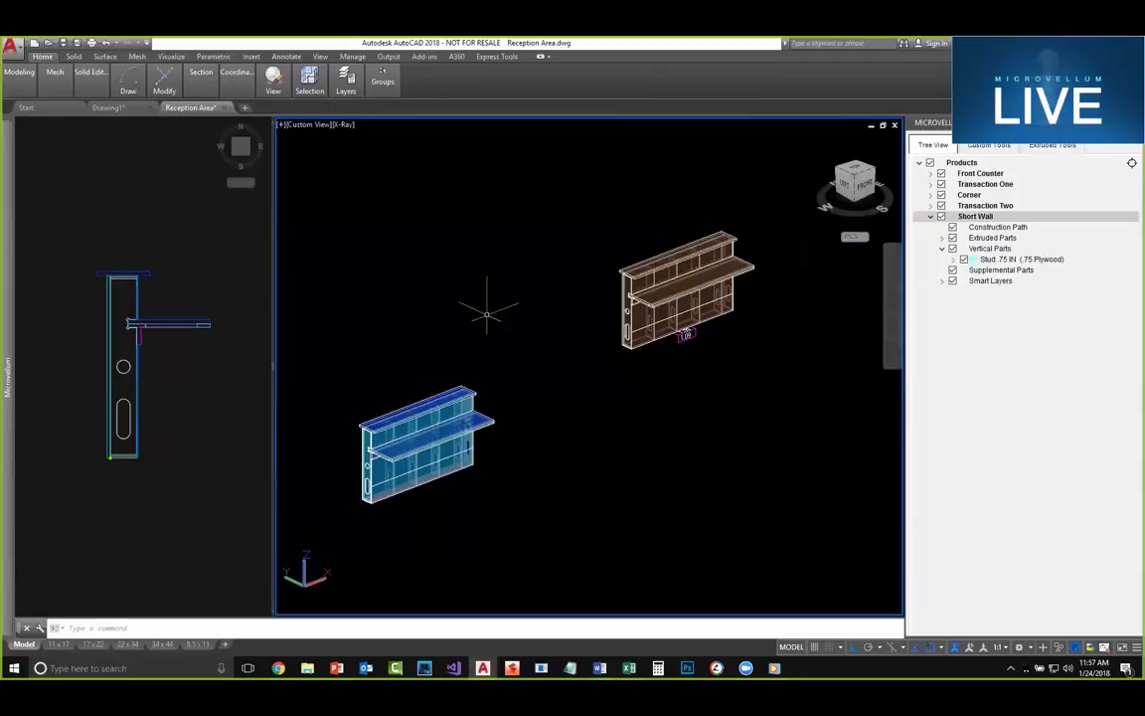
middle_click_drag(596, 300, 541, 338)
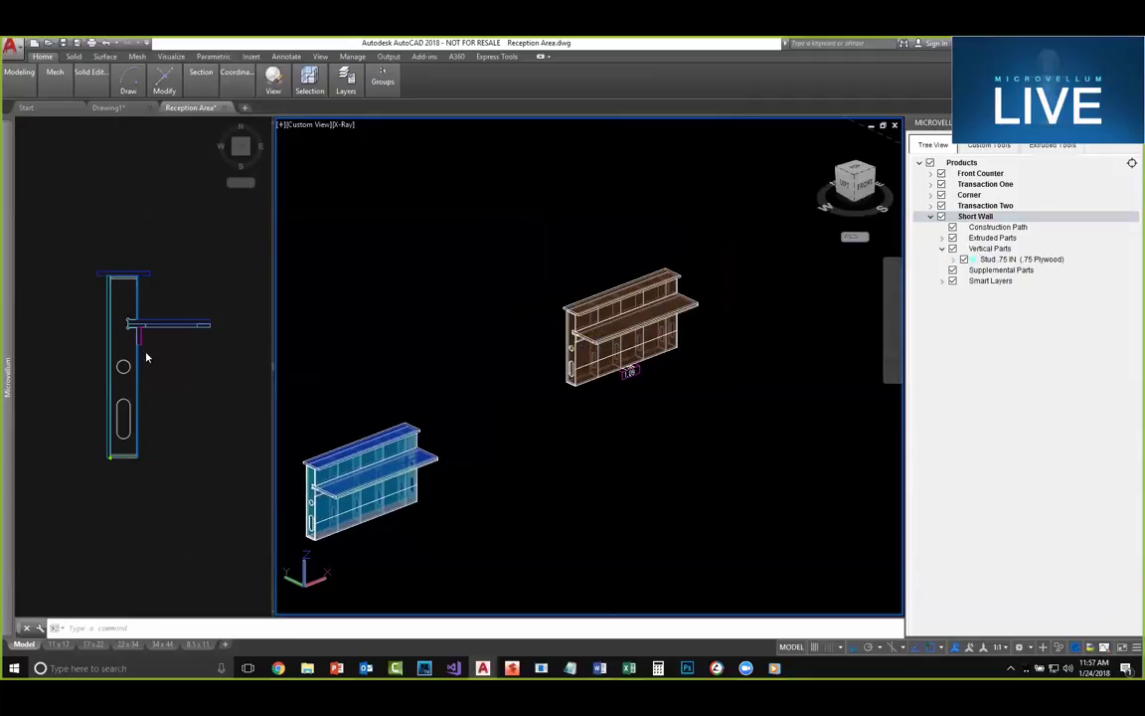
Step: Create a work order from the placed Short Wall product, process it with the default settings, and open the finished work order
mouse_move(5, 356)
left_click(42, 302)
left_click(629, 371)
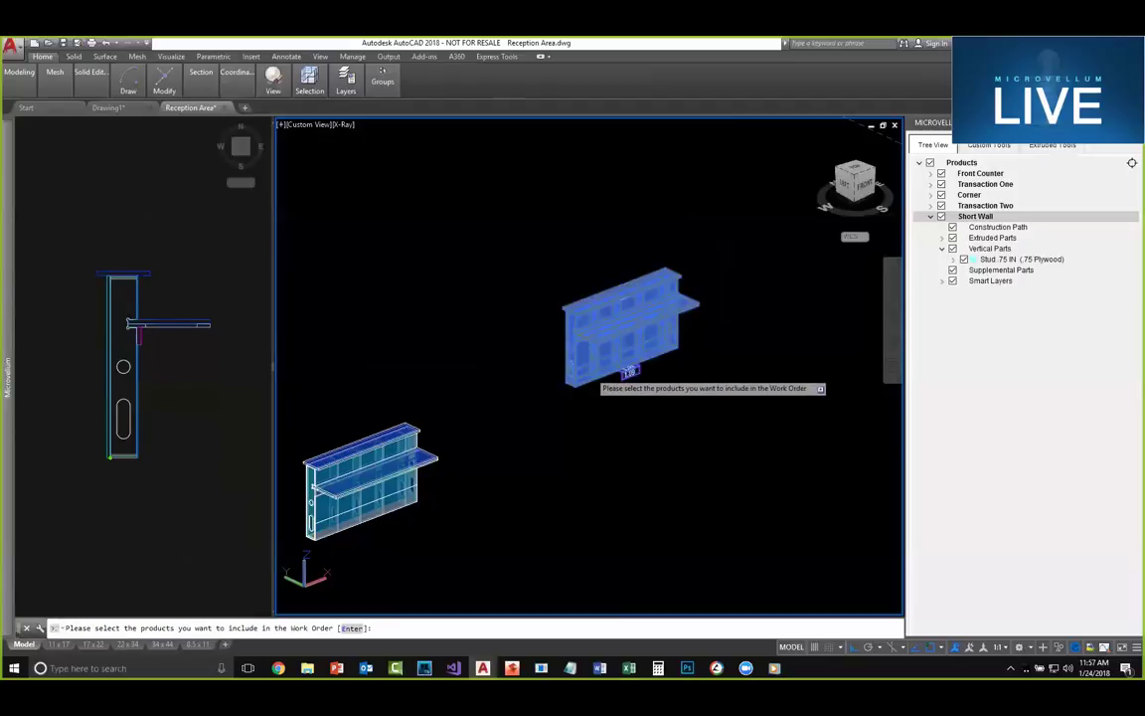
right_click(630, 428)
left_click(641, 435)
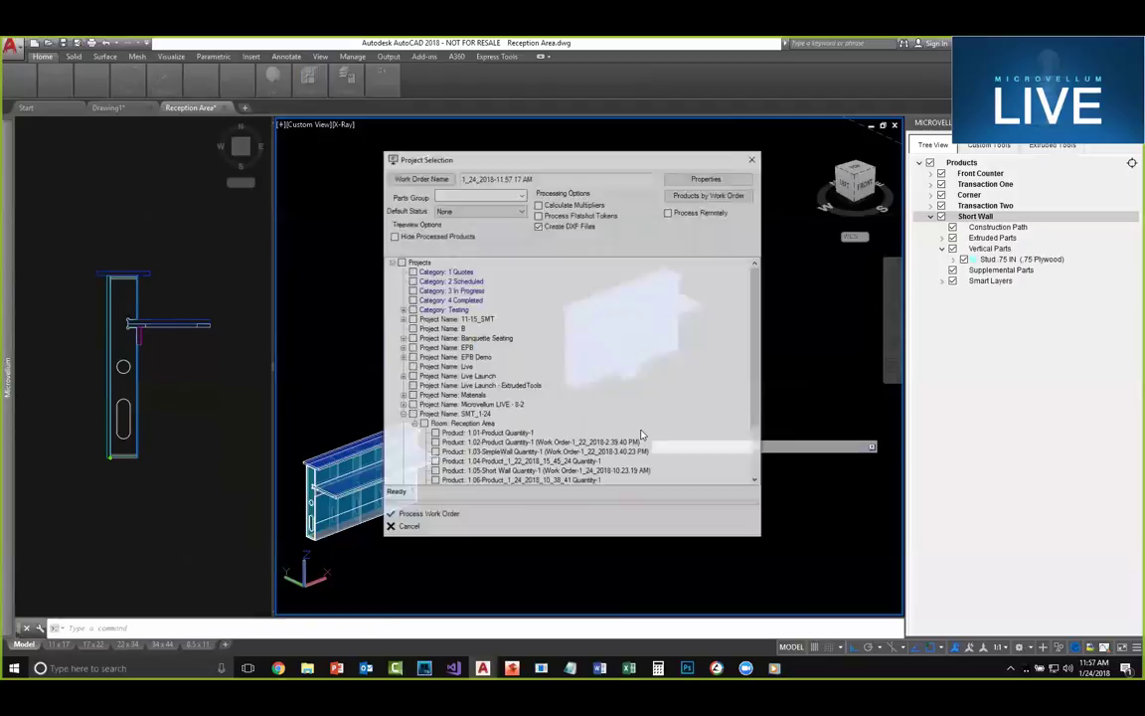
scroll(505, 442, "down", 2)
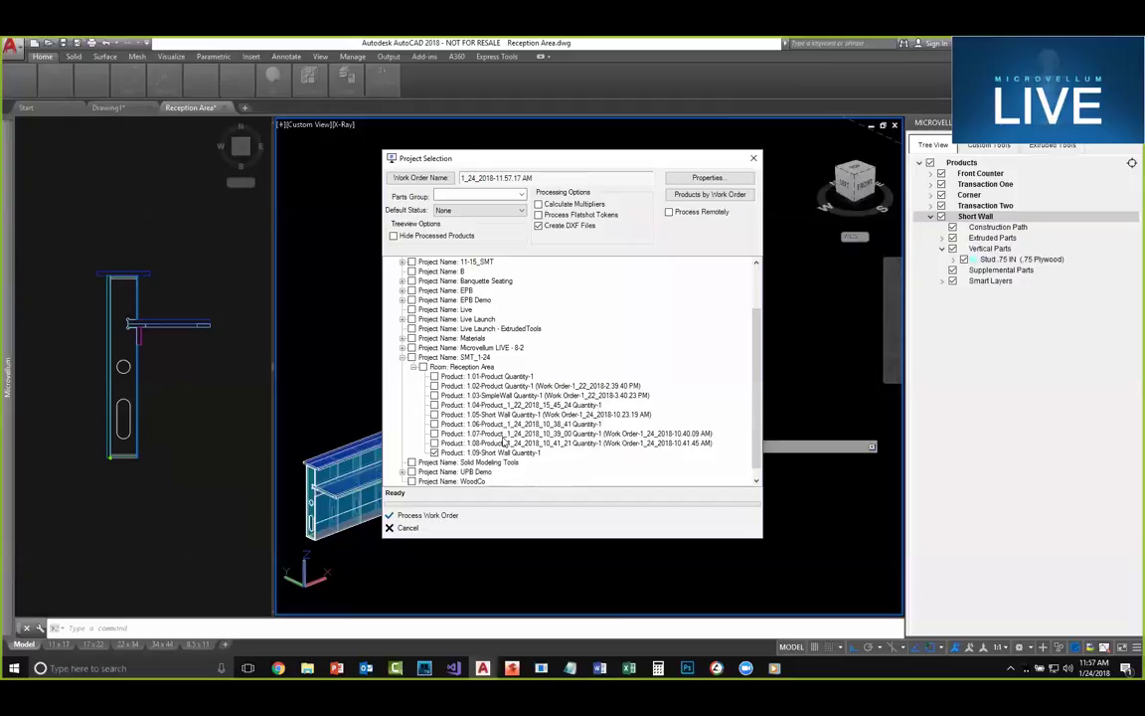
left_click(408, 516)
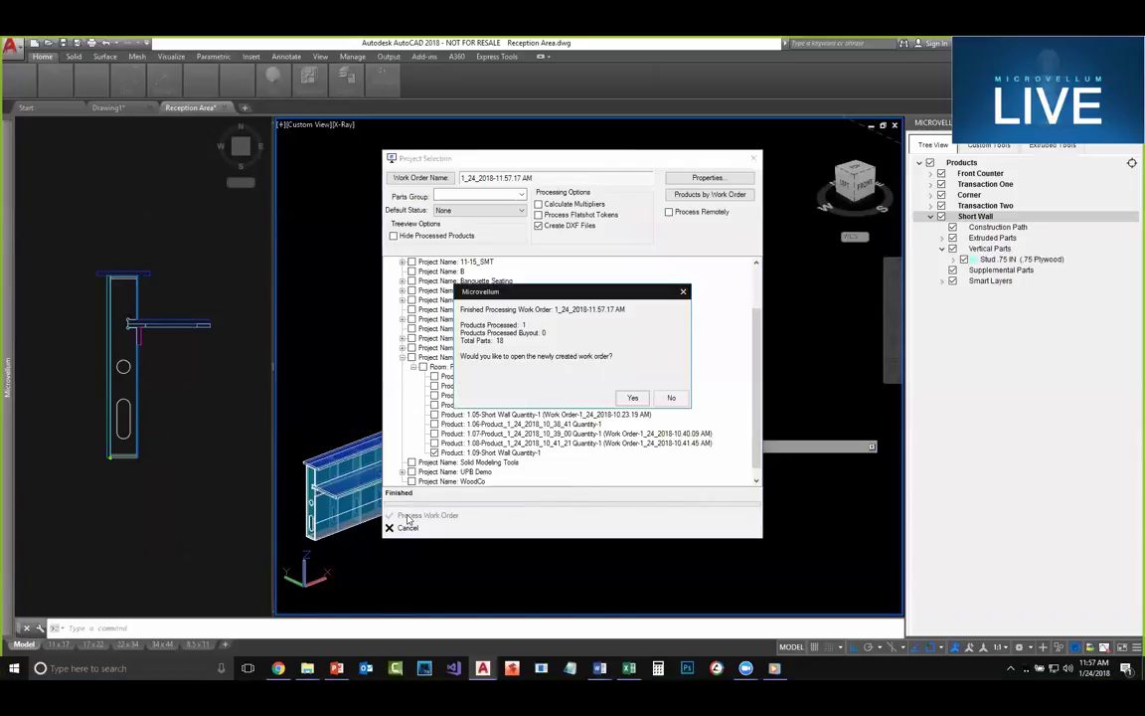
left_click(633, 399)
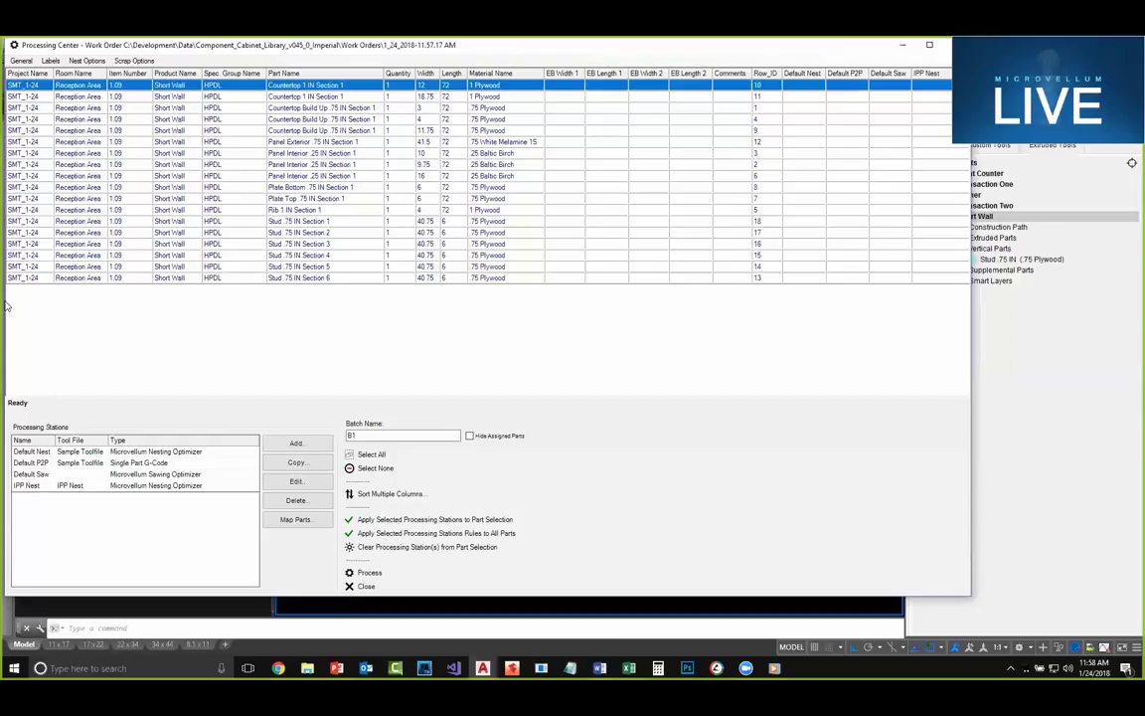
Step: Assign all Short Wall parts to the IPP Nest processing station and process them as batch B1
left_click(42, 486)
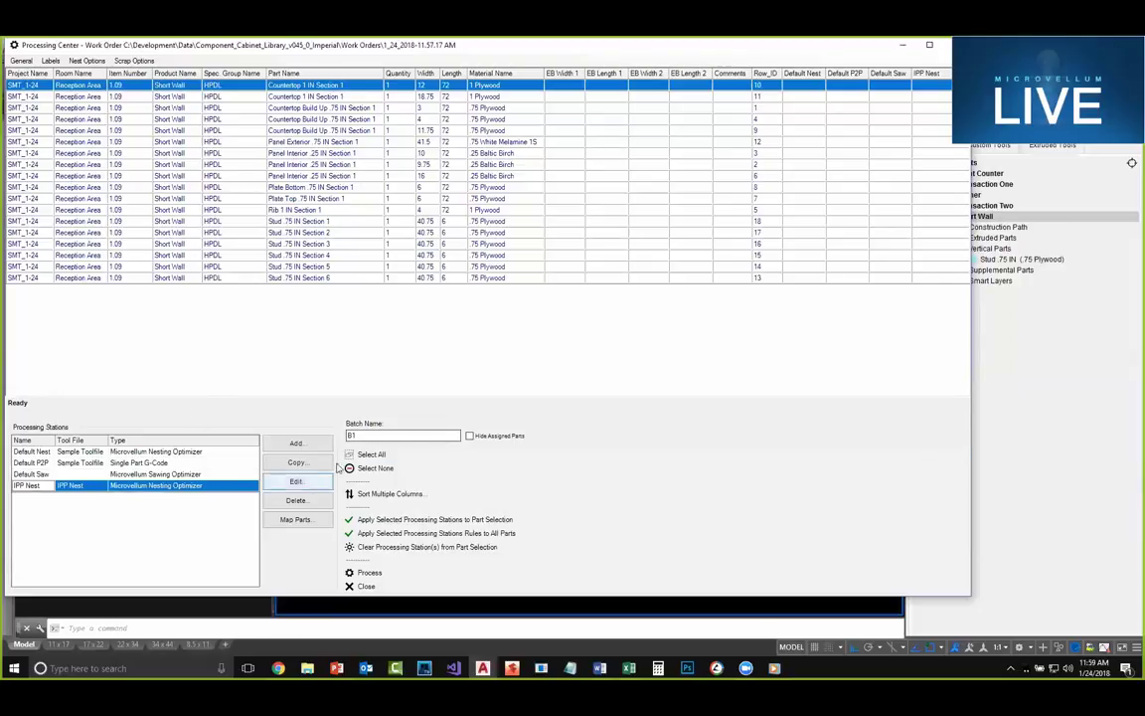
left_click(218, 278)
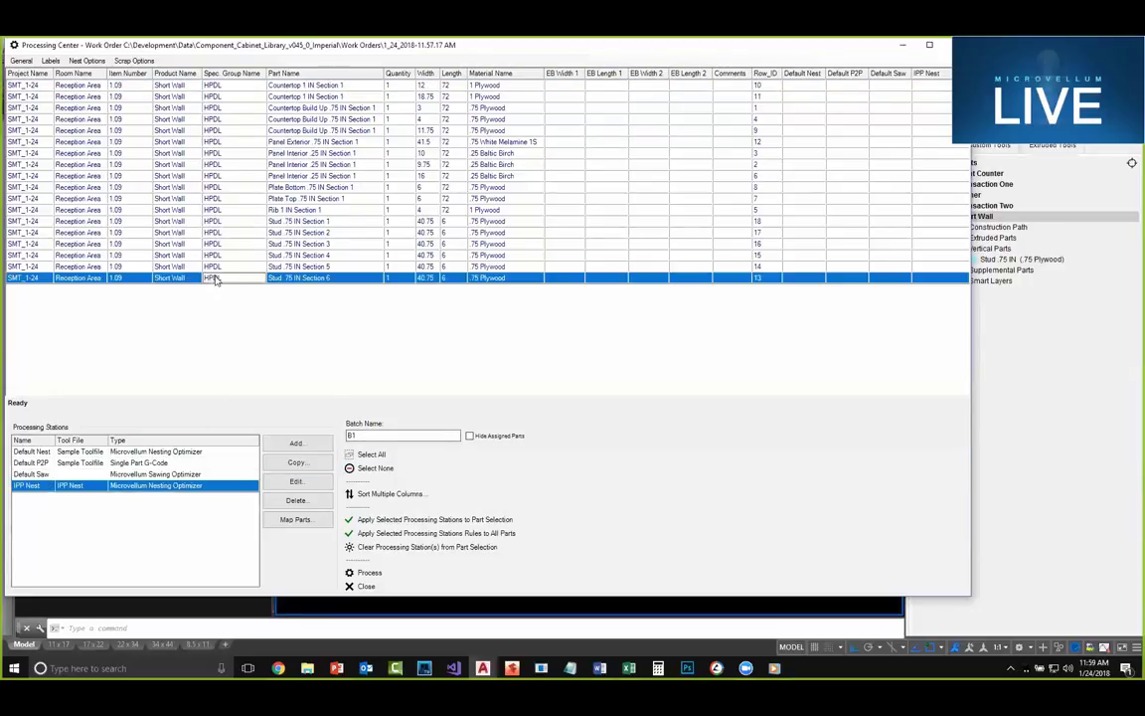
left_click(370, 454)
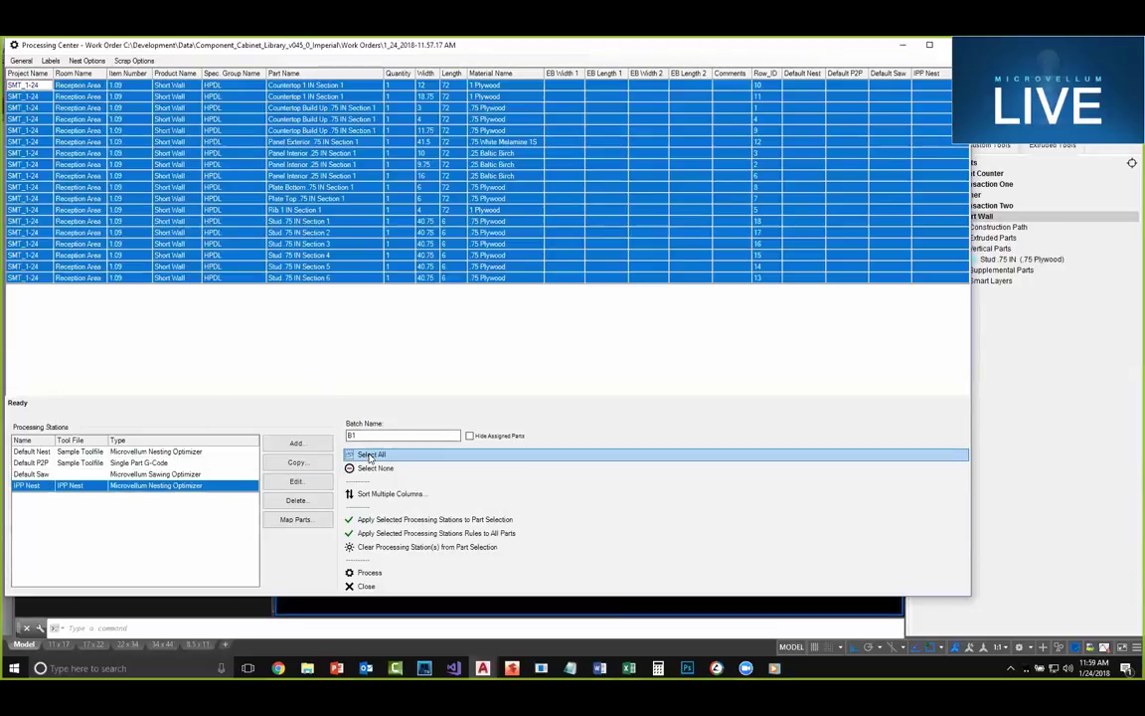
left_click(402, 521)
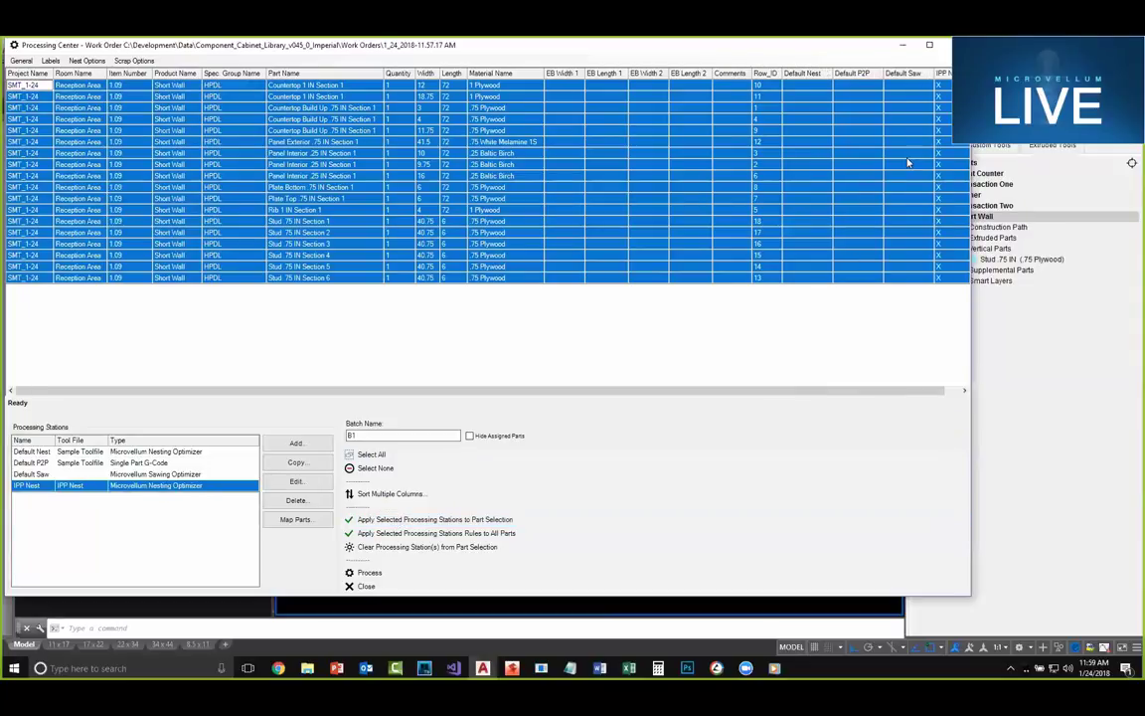
left_click(382, 576)
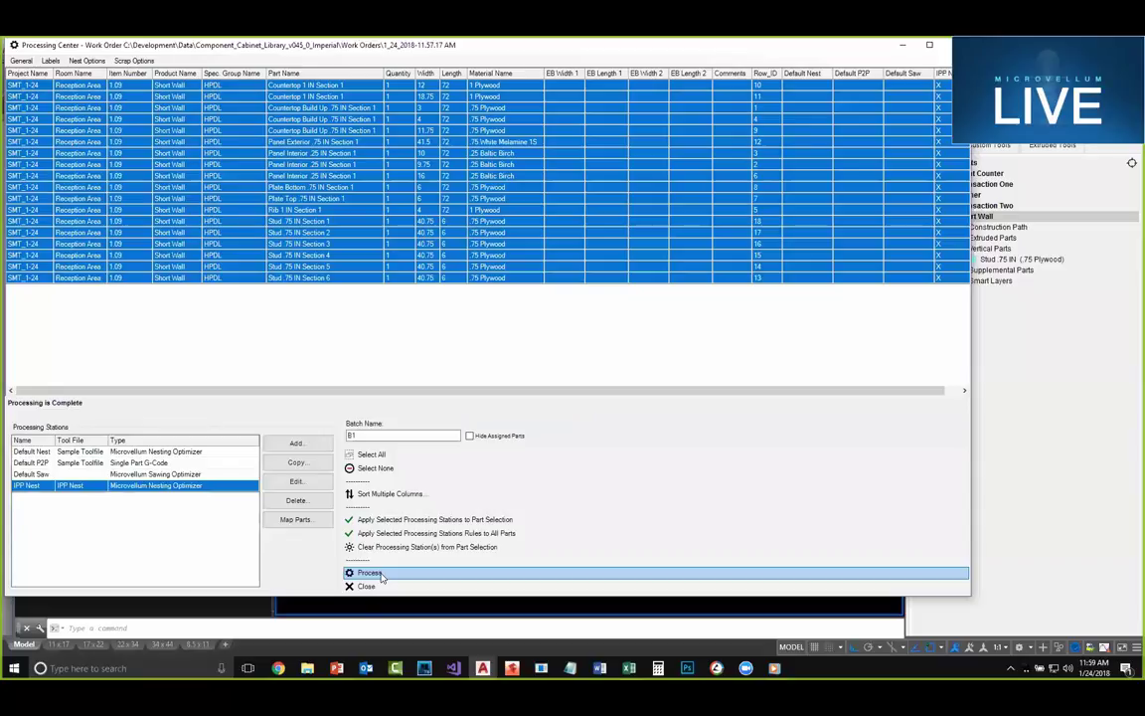
Step: Open the nest drawing Composite.DWG from the IPP Nest folder of batch B1
left_click(86, 61)
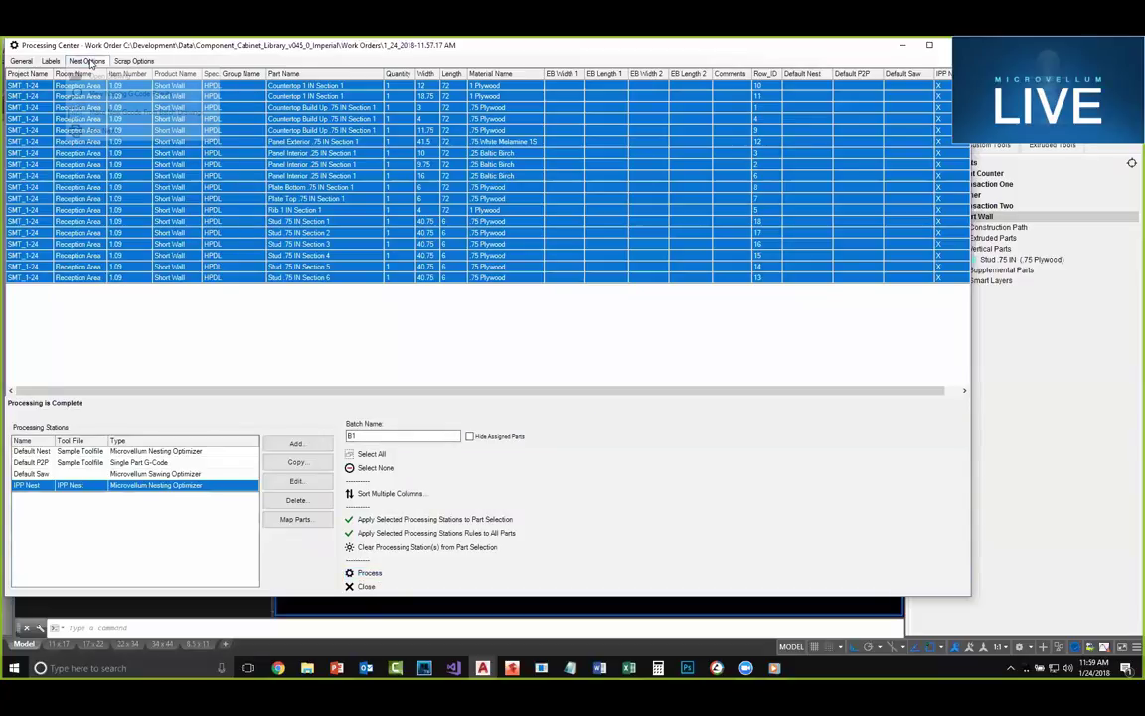
left_click(109, 76)
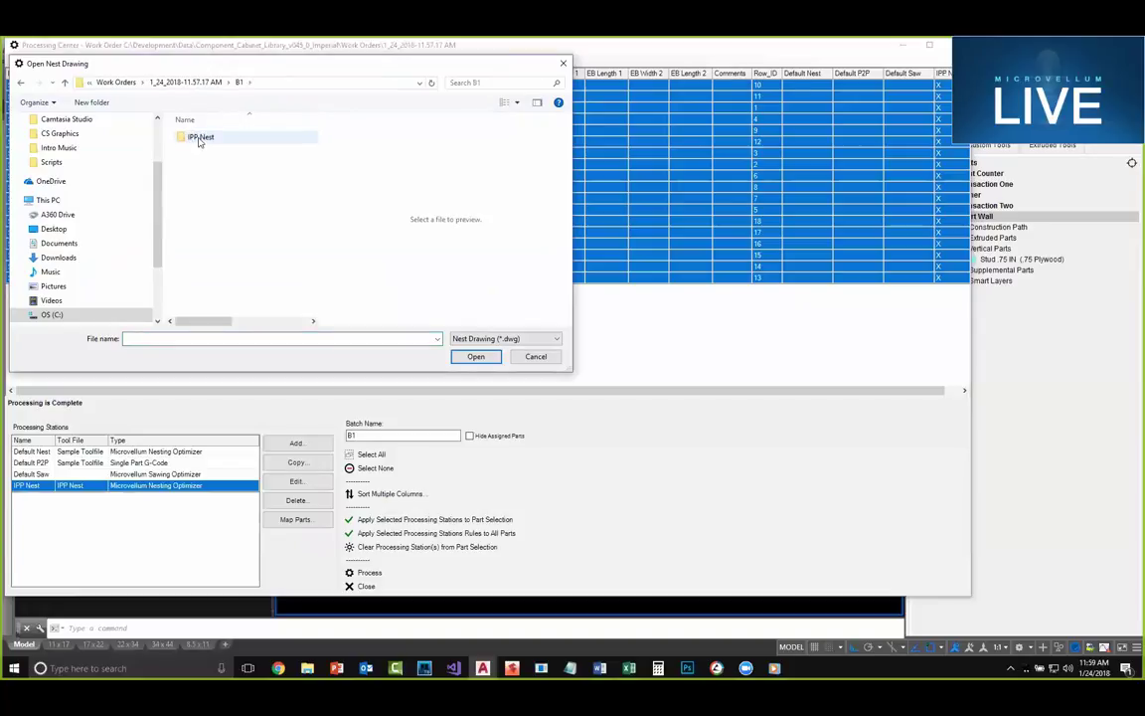
double_click(199, 138)
left_click(213, 187)
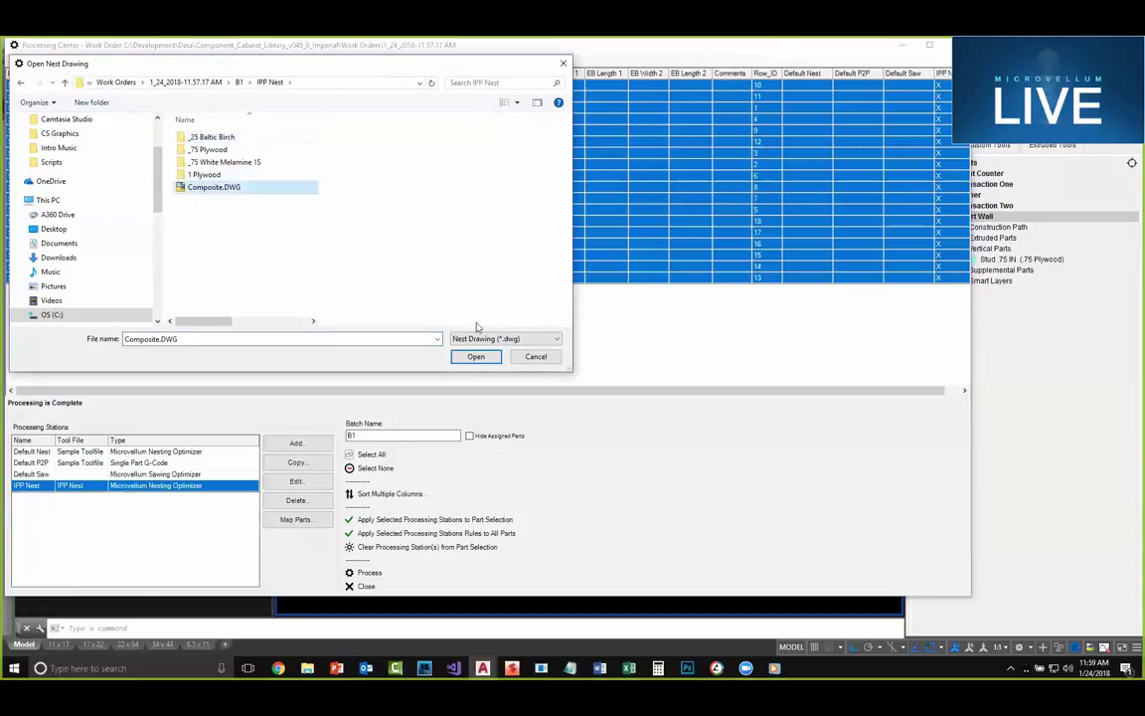
left_click(475, 357)
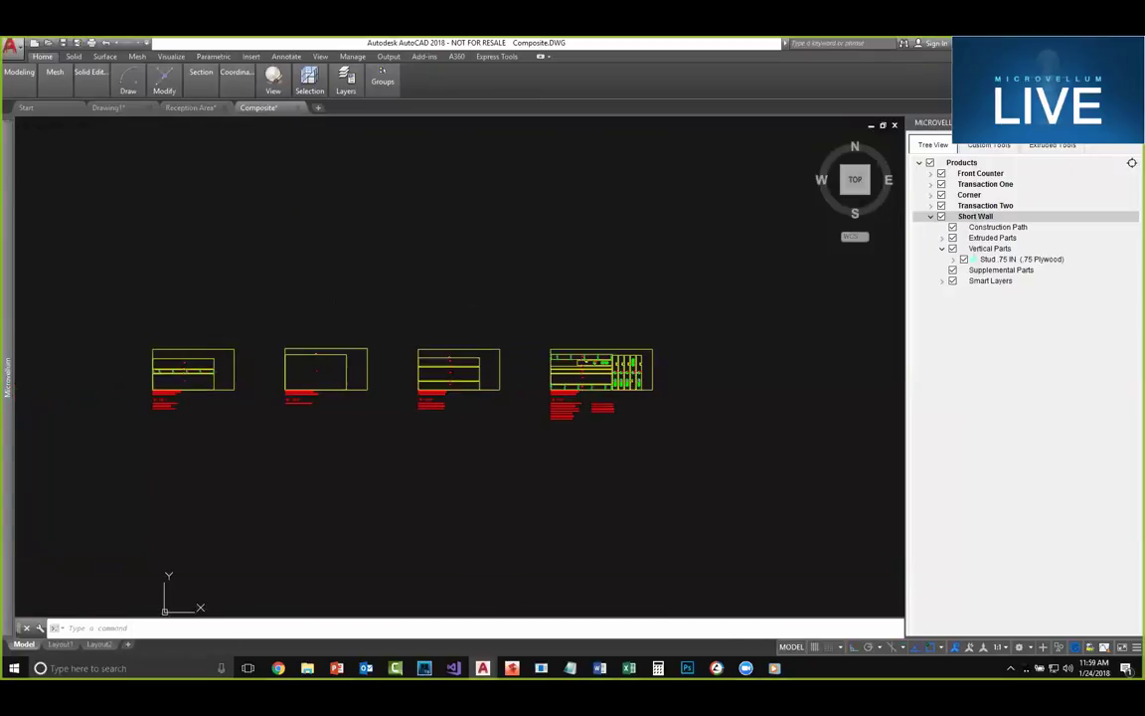
Step: Examine the nested sheets one after another, from the 1 Plywood sheet across to the .75 Plywood sheet
scroll(175, 377, "up", 4)
scroll(175, 378, "up", 4)
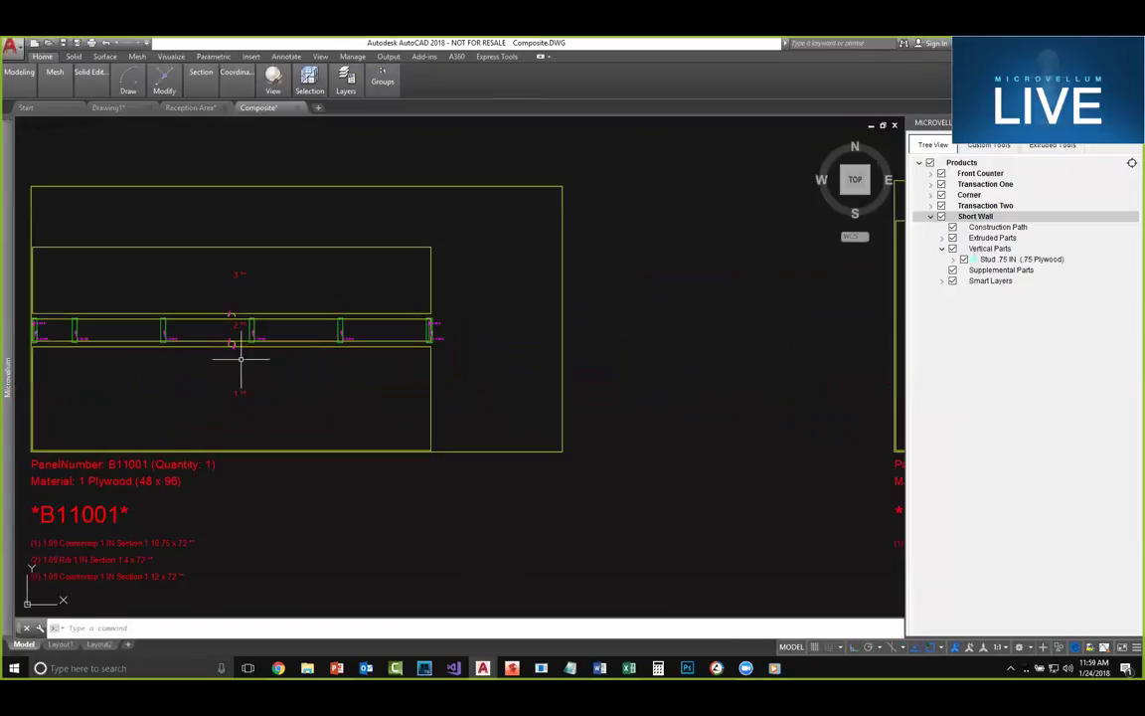
middle_click_drag(564, 362, 373, 359)
middle_click_drag(664, 353, 430, 354)
mouse_move(706, 358)
middle_mouse_down()
mouse_move(718, 360)
mouse_move(400, 361)
middle_mouse_up()
middle_click_drag(645, 348, 335, 340)
middle_click_drag(681, 328, 438, 338)
mouse_move(680, 299)
middle_mouse_down()
mouse_move(583, 335)
mouse_move(301, 299)
middle_mouse_up()
Step: Examine the notches, round pockets and slots machined into the studs on the .75 Plywood sheet, and review all the sheets together
scroll(513, 318, "up", 2)
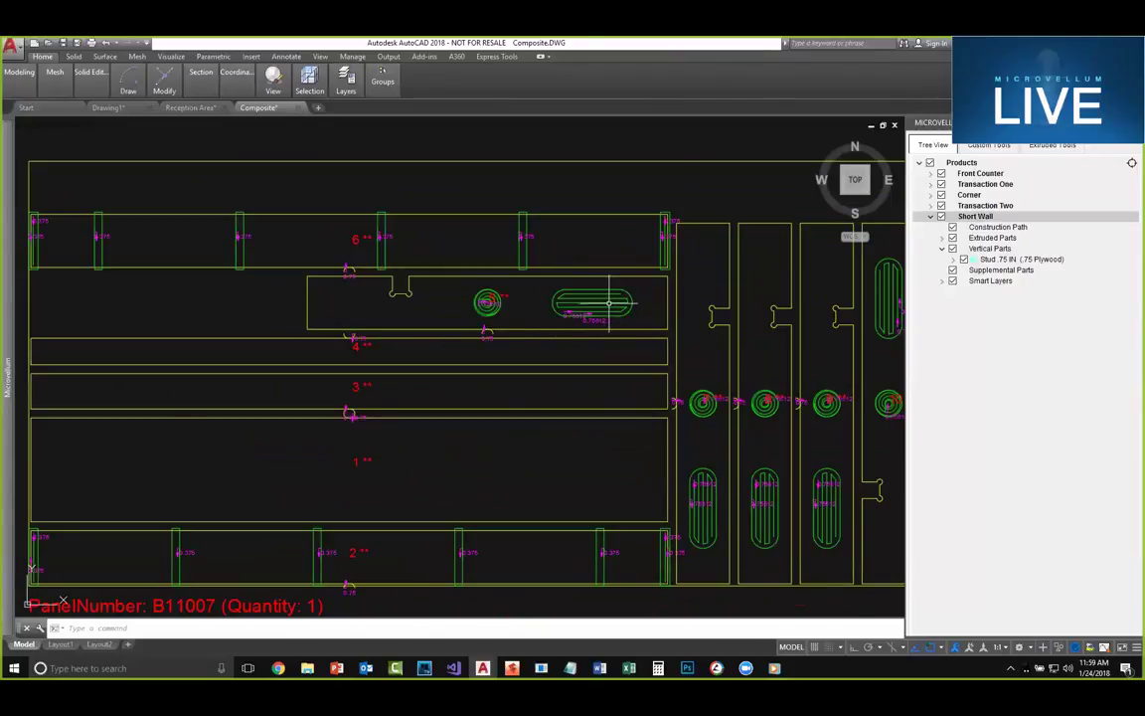
scroll(605, 302, "up", 2)
scroll(563, 292, "up", 2)
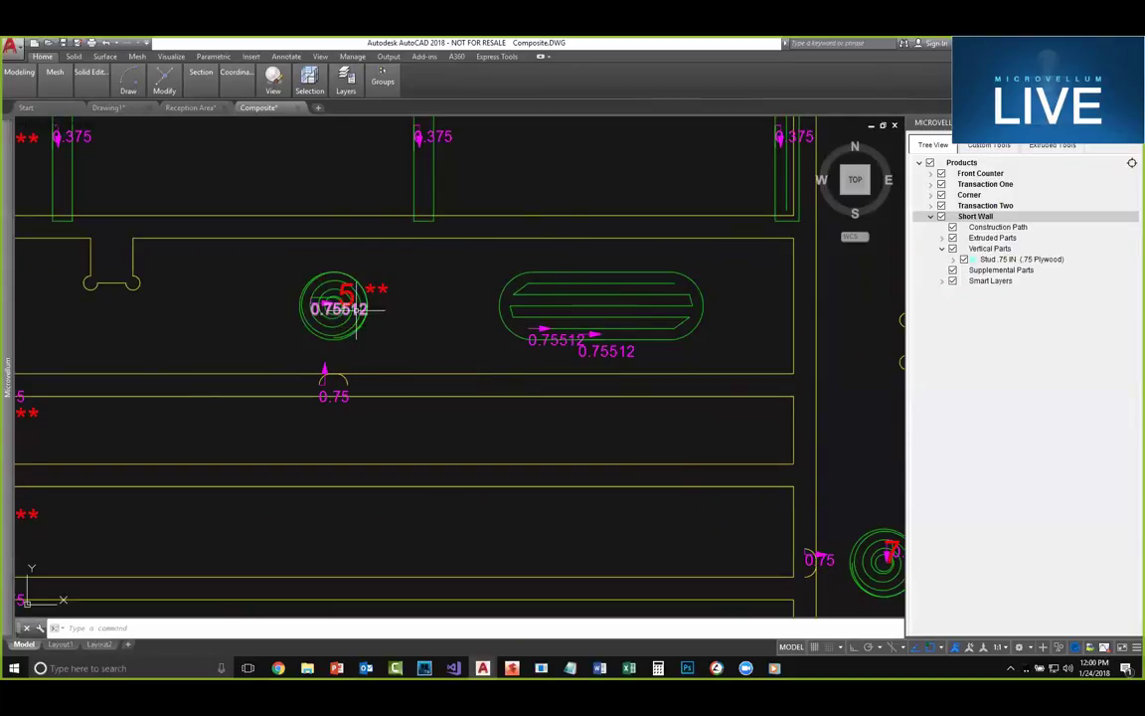
scroll(455, 358, "down", 3)
middle_click_drag(636, 401, 577, 388)
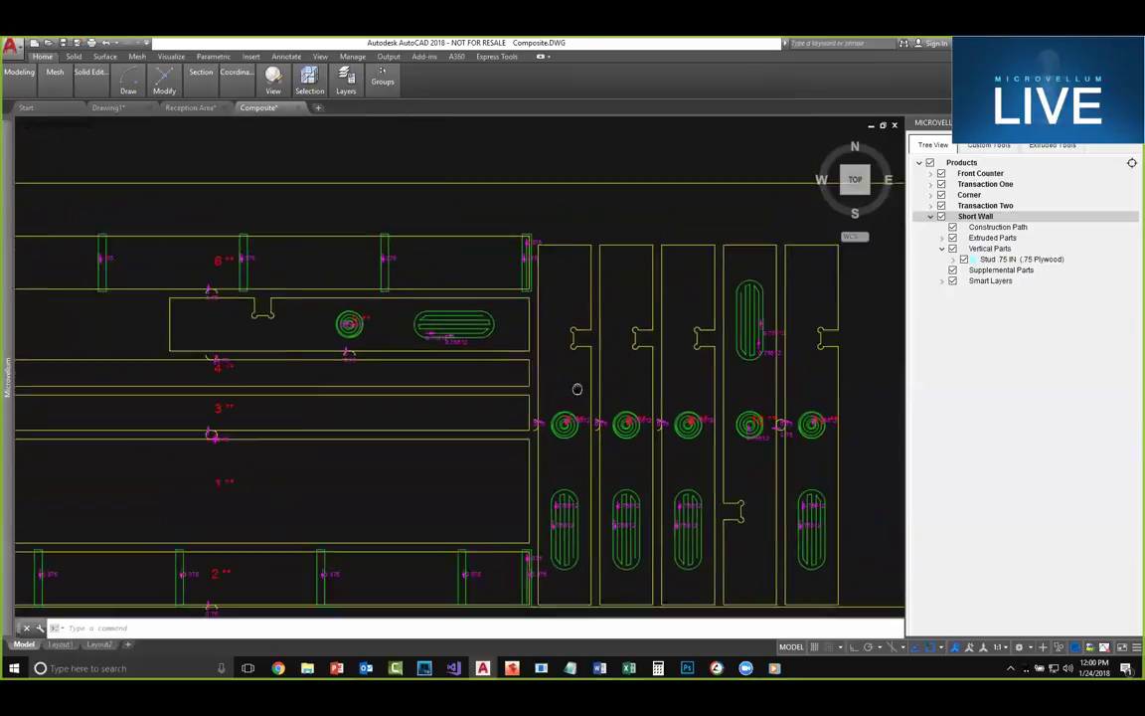
scroll(576, 389, "down", 5)
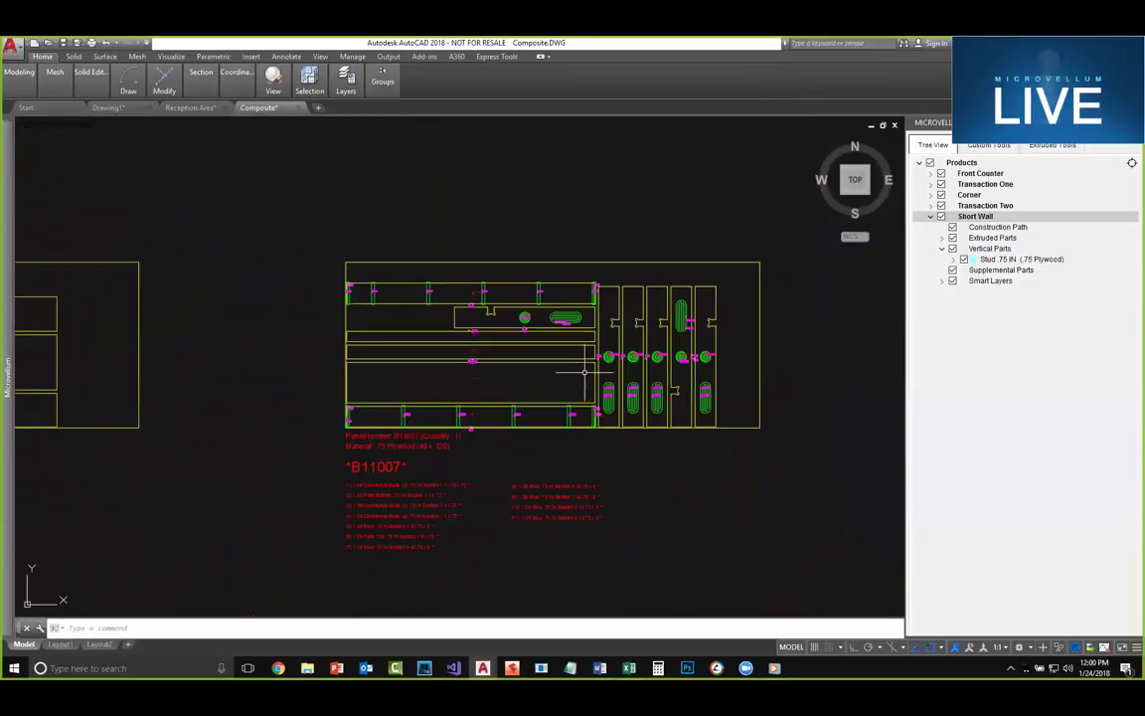
scroll(529, 380, "down", 5)
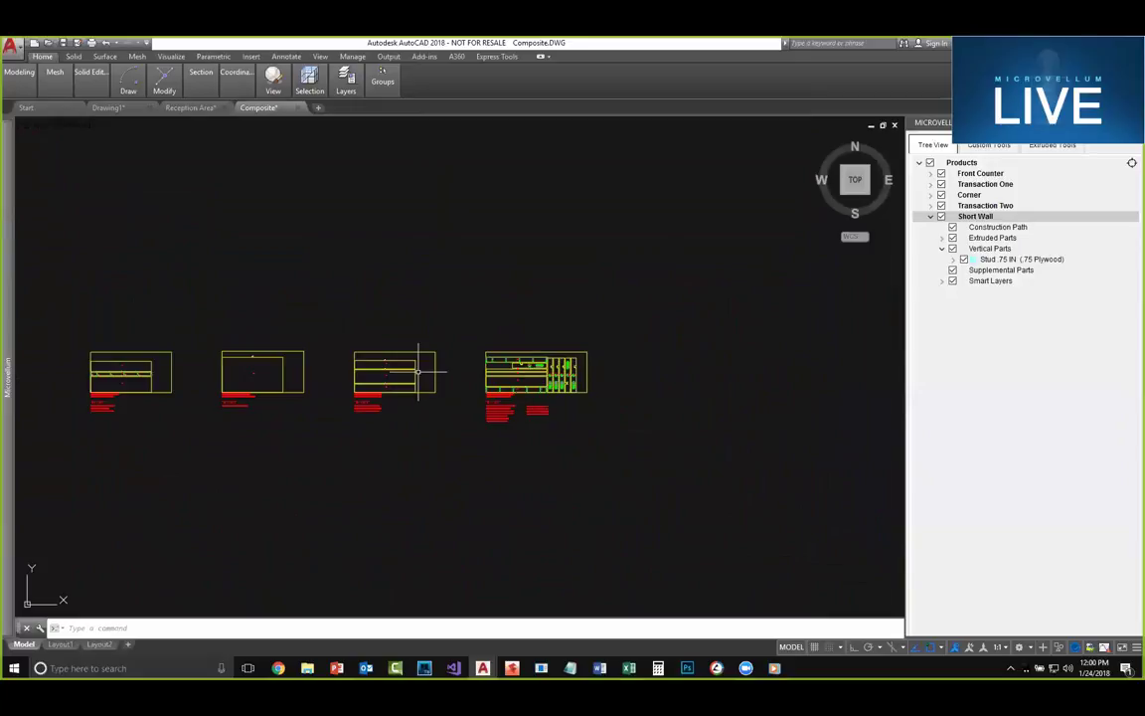
middle_click_drag(160, 388, 314, 350)
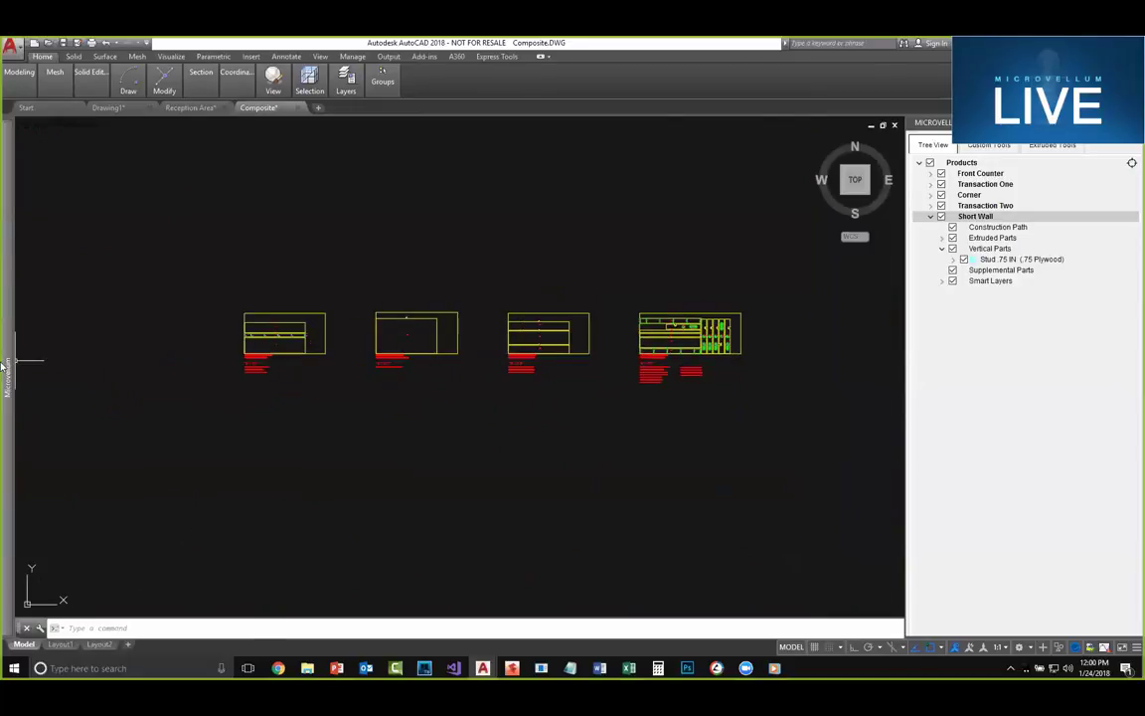
Step: Close the Processing Center for the Short Wall work order and return to the Reception Area drawing
mouse_move(2, 361)
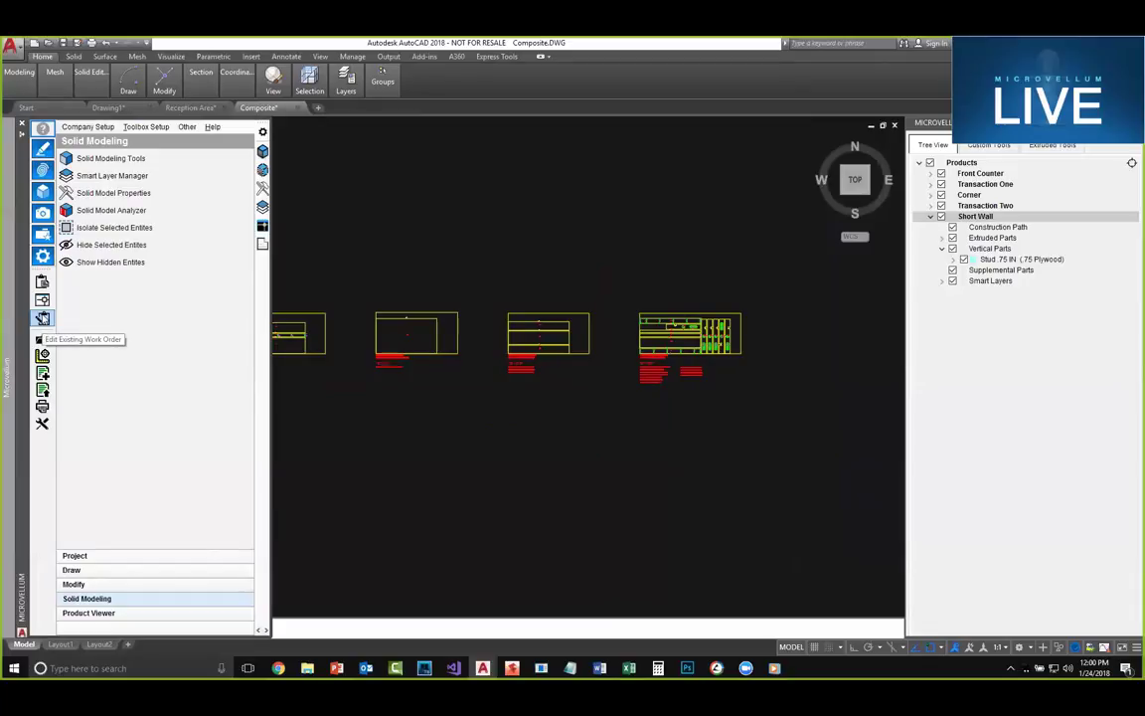
mouse_move(483, 667)
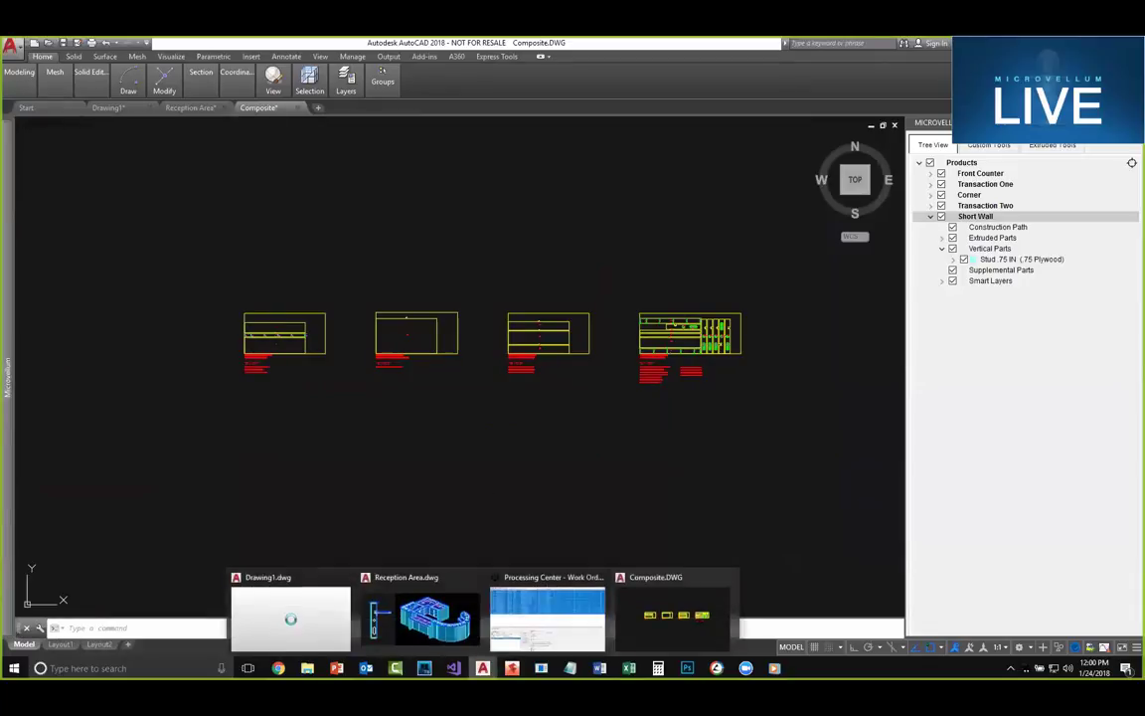
left_click(582, 613)
left_click(353, 586)
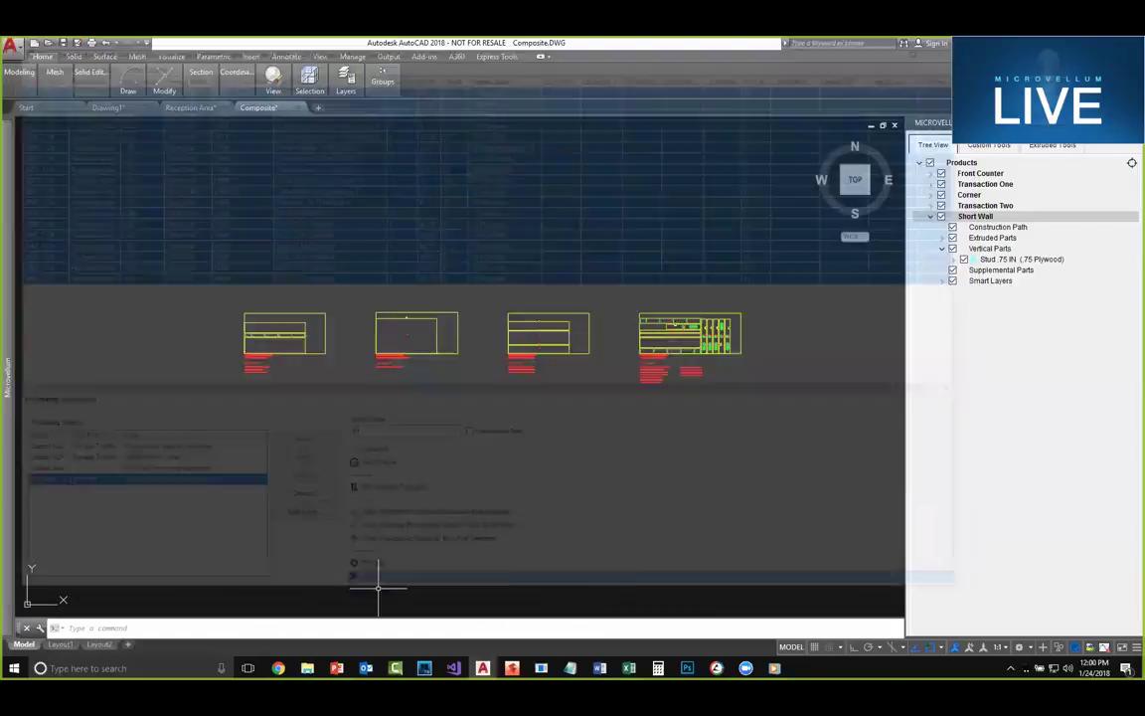
mouse_move(482, 667)
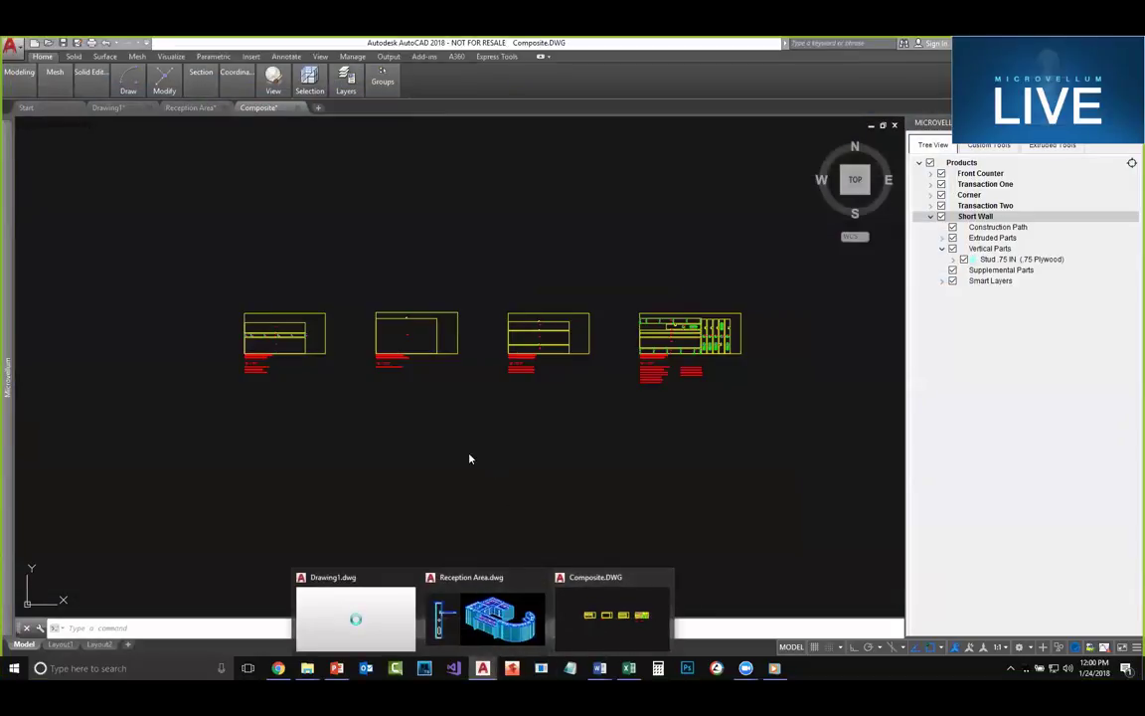
left_click(191, 107)
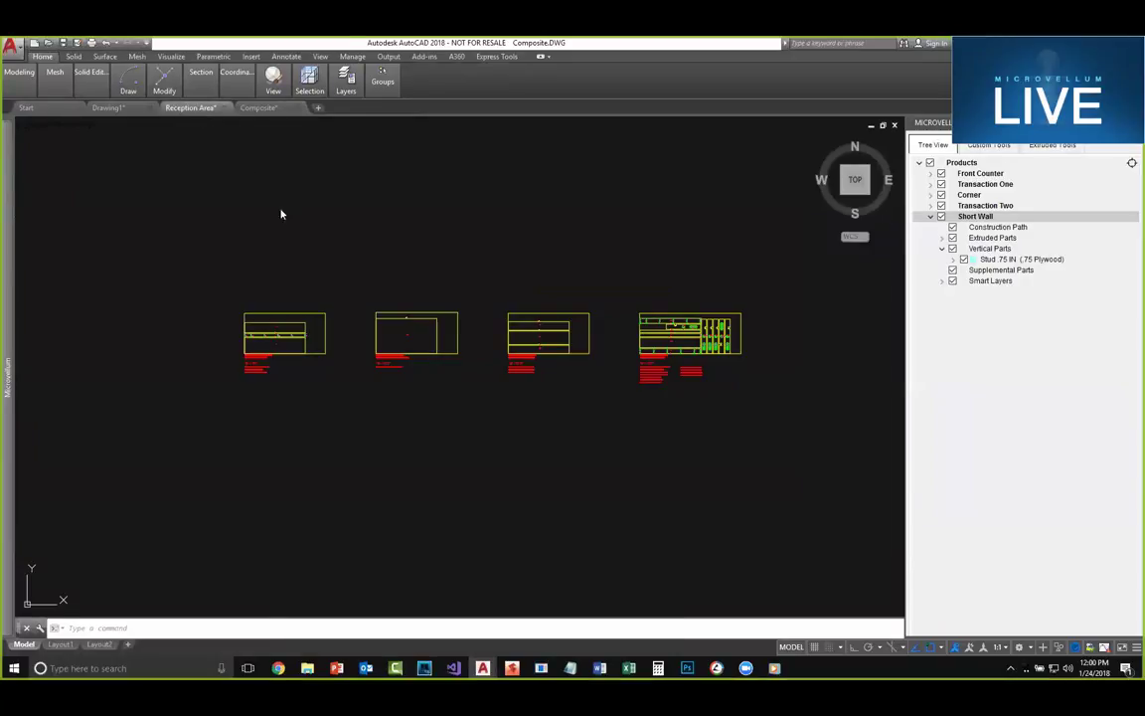
Step: Look over the complete reception desk model, including its curved section and transaction counters
scroll(468, 340, "down", 4)
middle_click_drag(431, 207, 469, 345)
scroll(475, 236, "up", 2)
scroll(496, 284, "up", 2)
left_click(405, 373)
scroll(480, 432, "up", 3)
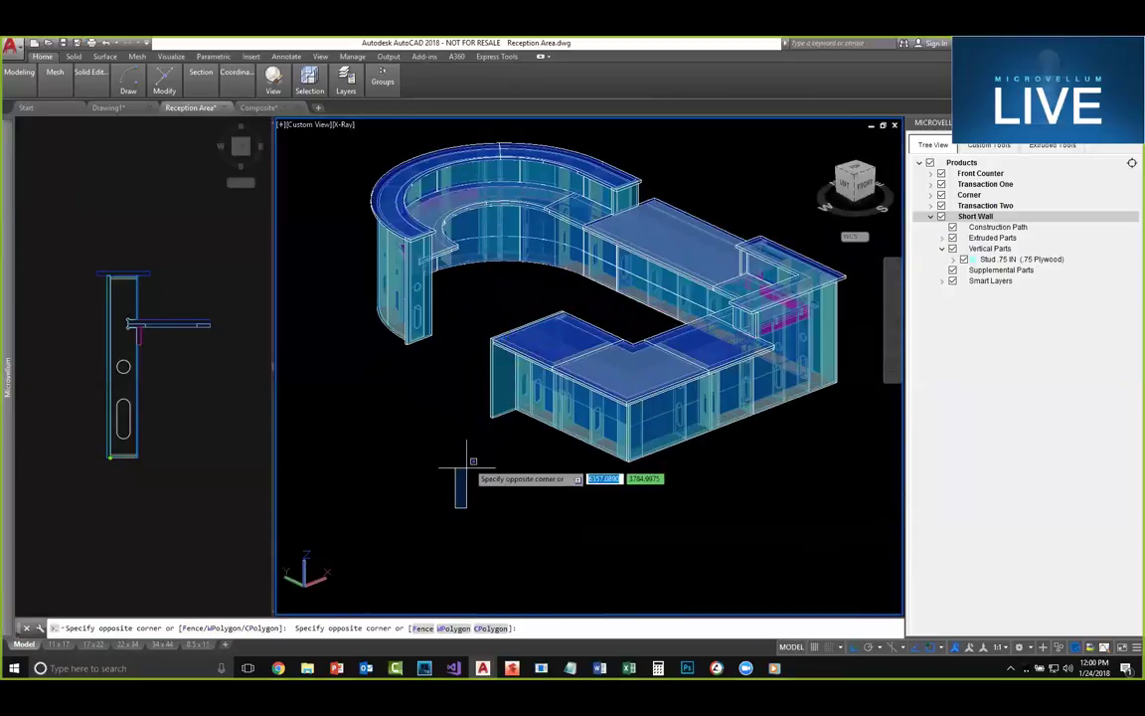
key("Escape")
middle_click_drag(472, 409, 465, 478)
Step: Open the existing work order 1_24_2018-10.41.45 AM from the recent work orders and look through its parts list
mouse_move(6, 358)
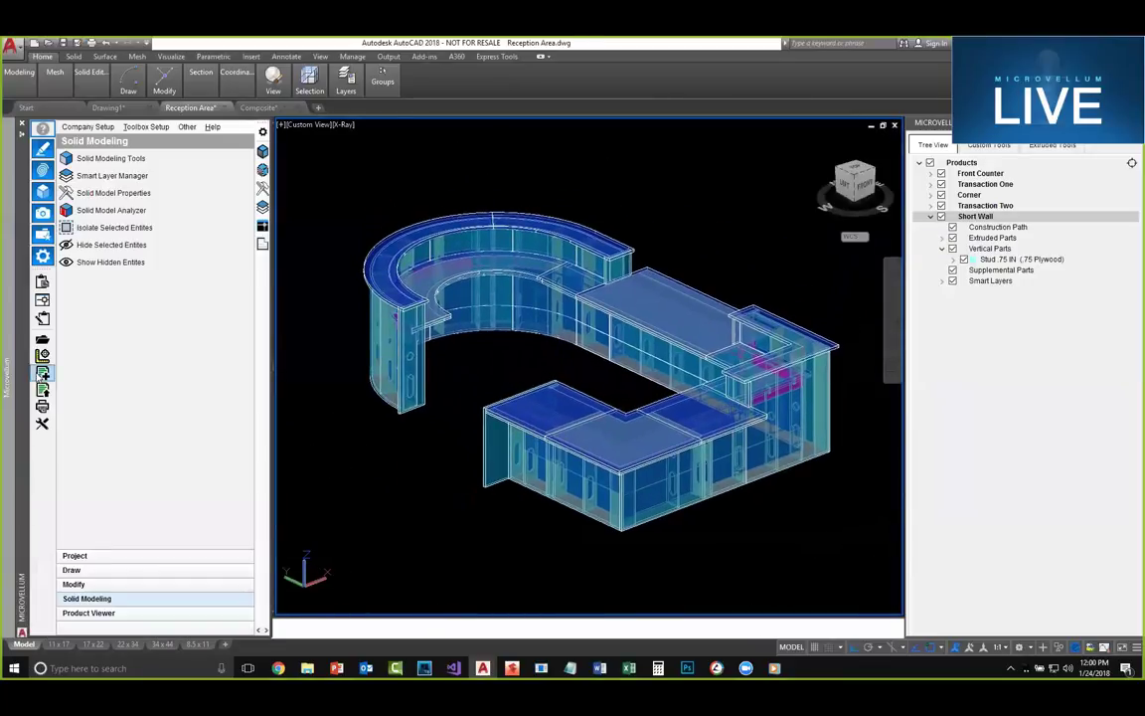
left_click(41, 319)
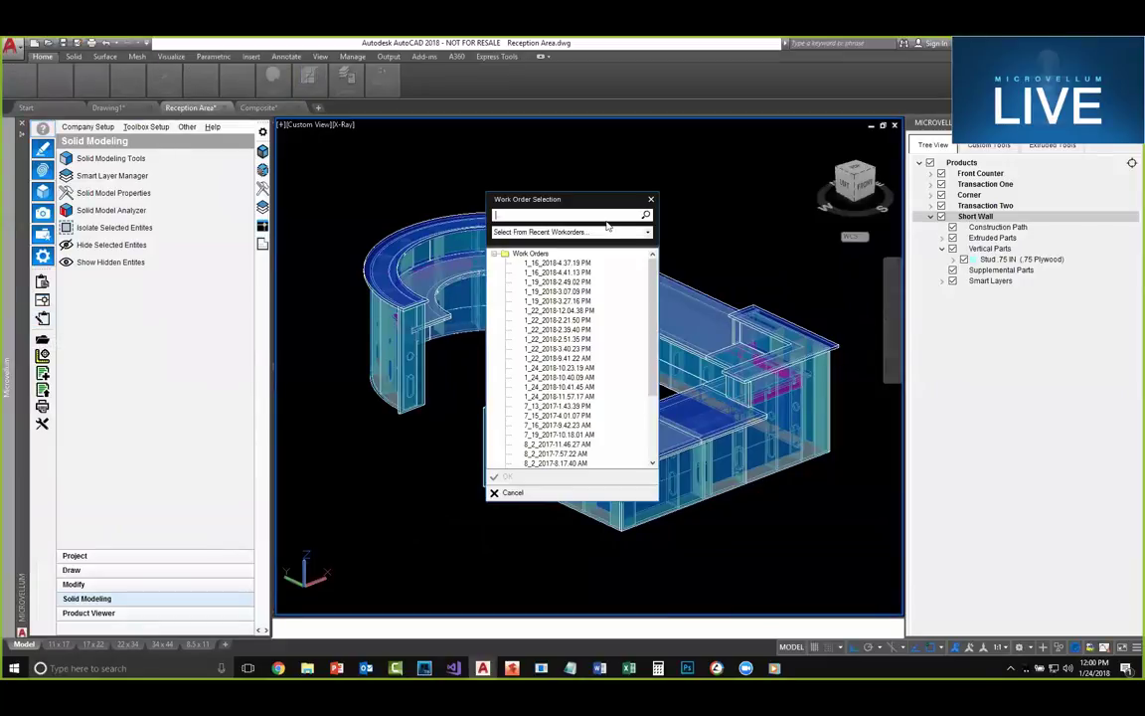
left_click(602, 232)
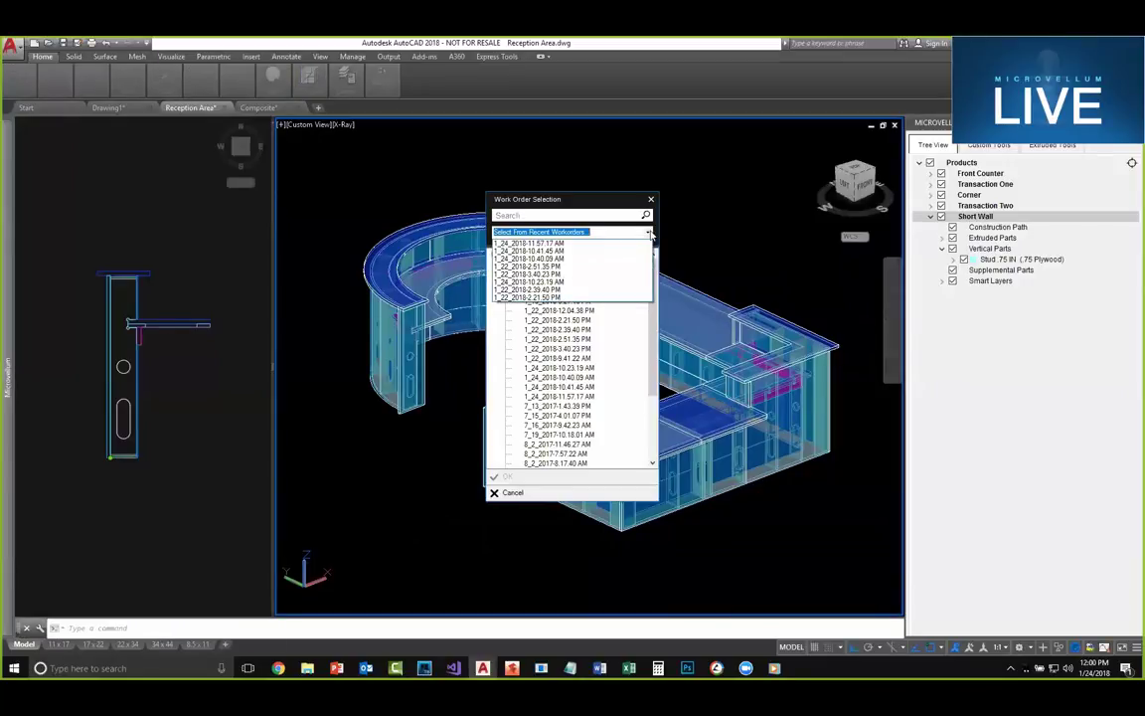
left_click(592, 253)
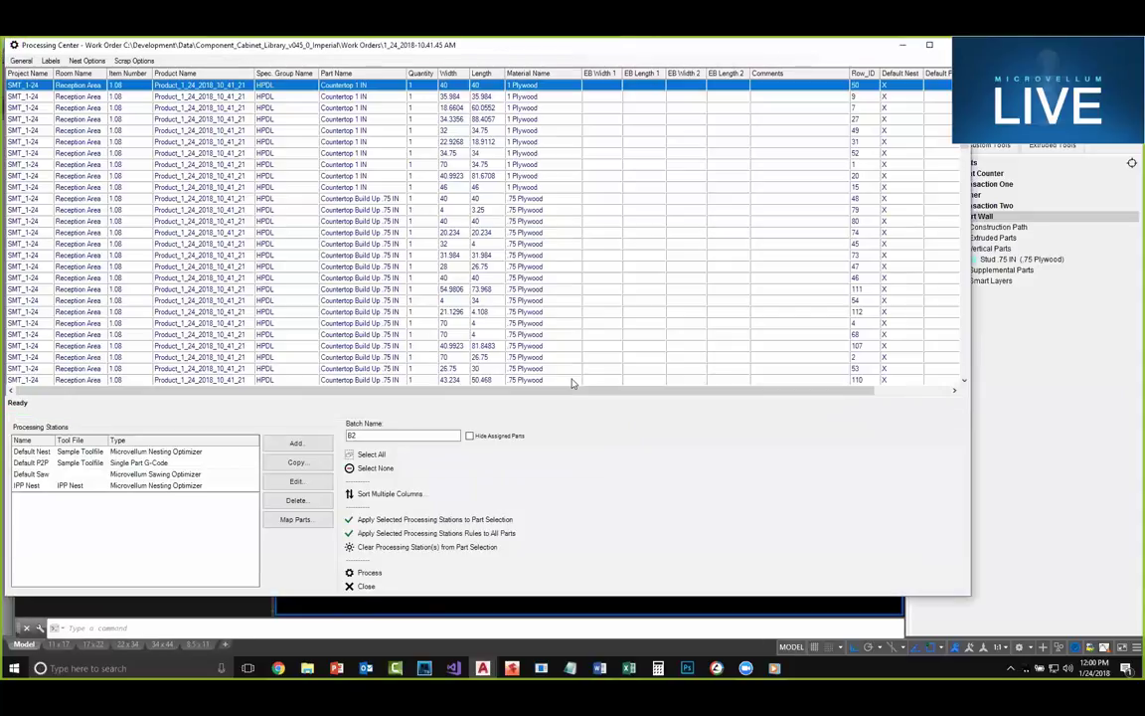
mouse_move(962, 129)
left_mouse_down()
mouse_move(929, 308)
mouse_move(964, 185)
mouse_move(961, 112)
left_mouse_up()
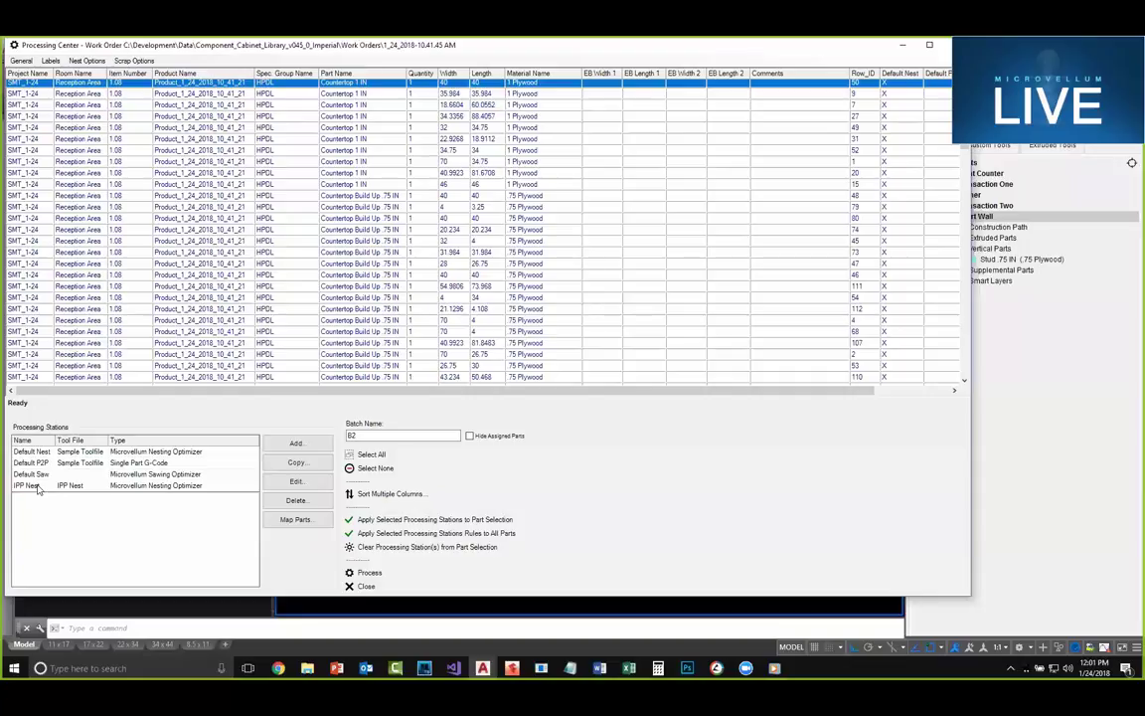
Step: Open the Composite.DWG nest drawing from the work order's B1 Default Nest folder
left_click(95, 62)
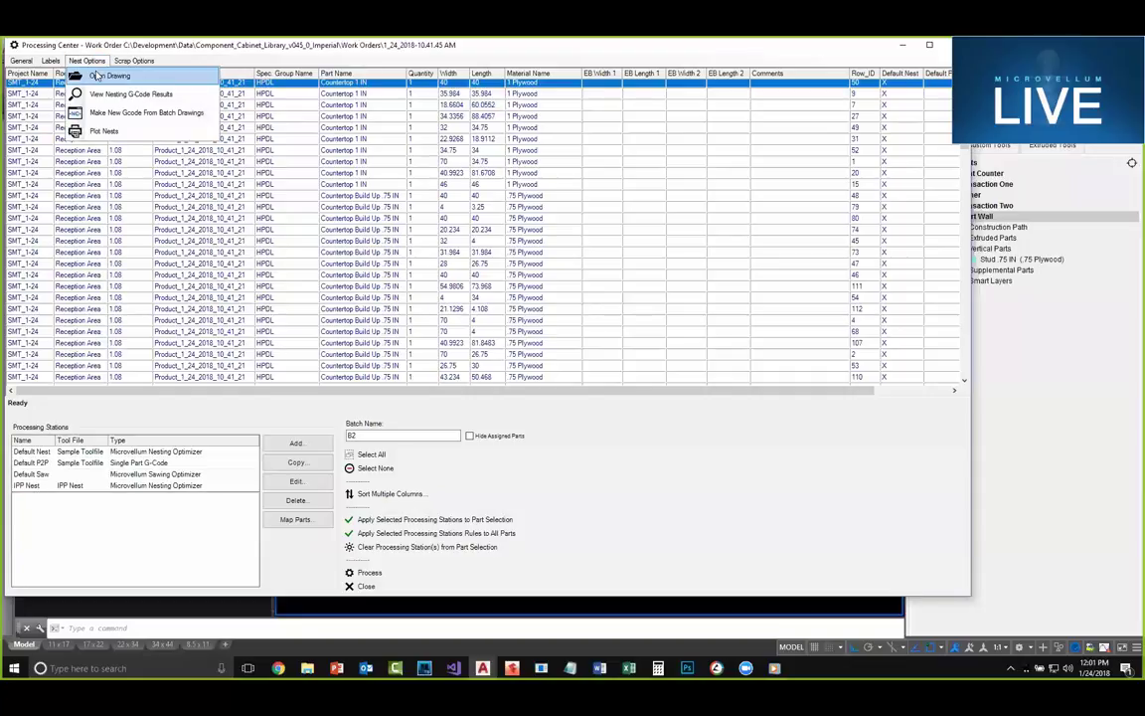
left_click(109, 76)
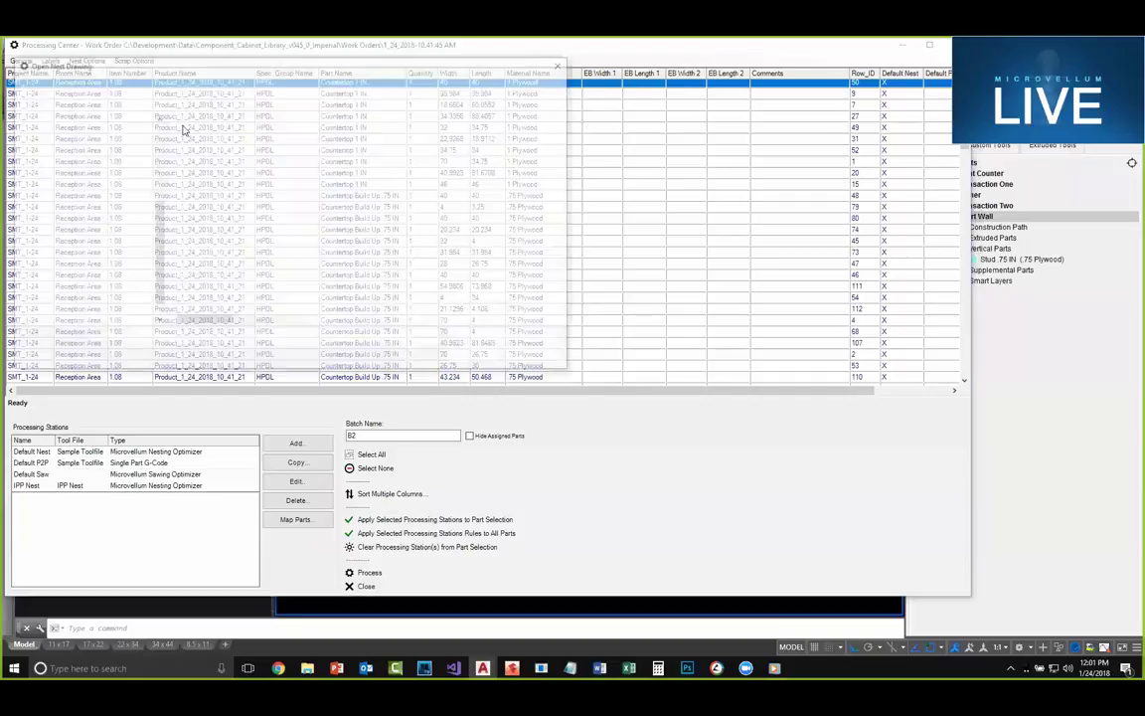
double_click(186, 137)
double_click(204, 137)
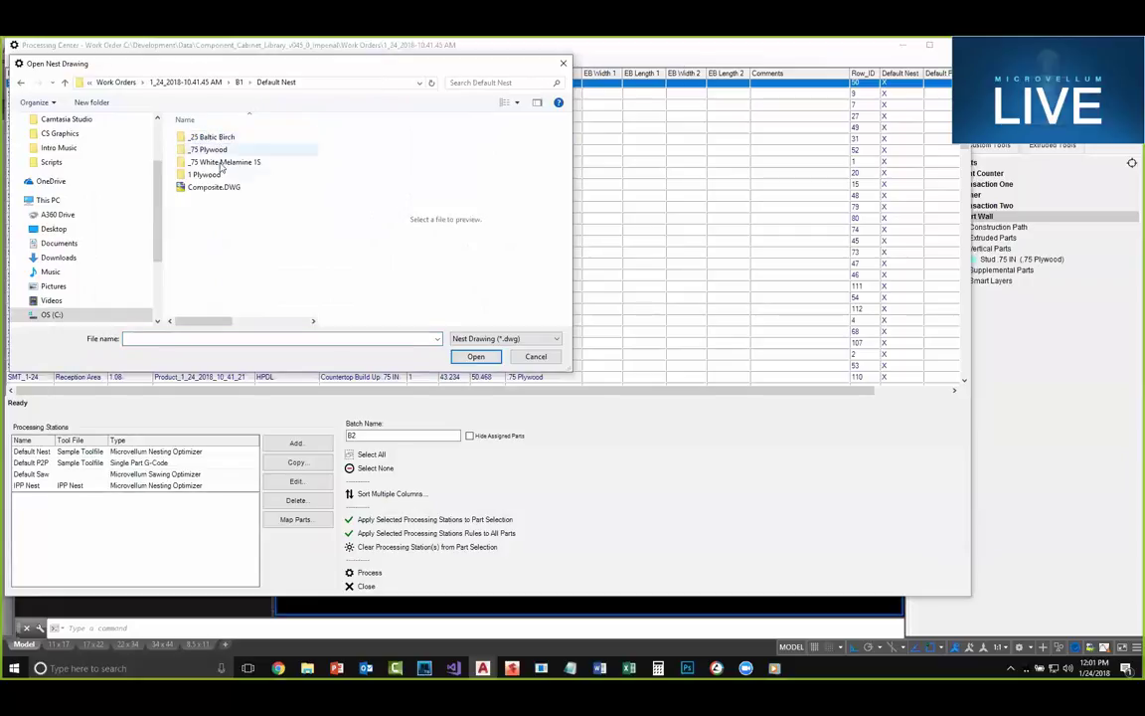
left_click(209, 187)
left_click(477, 357)
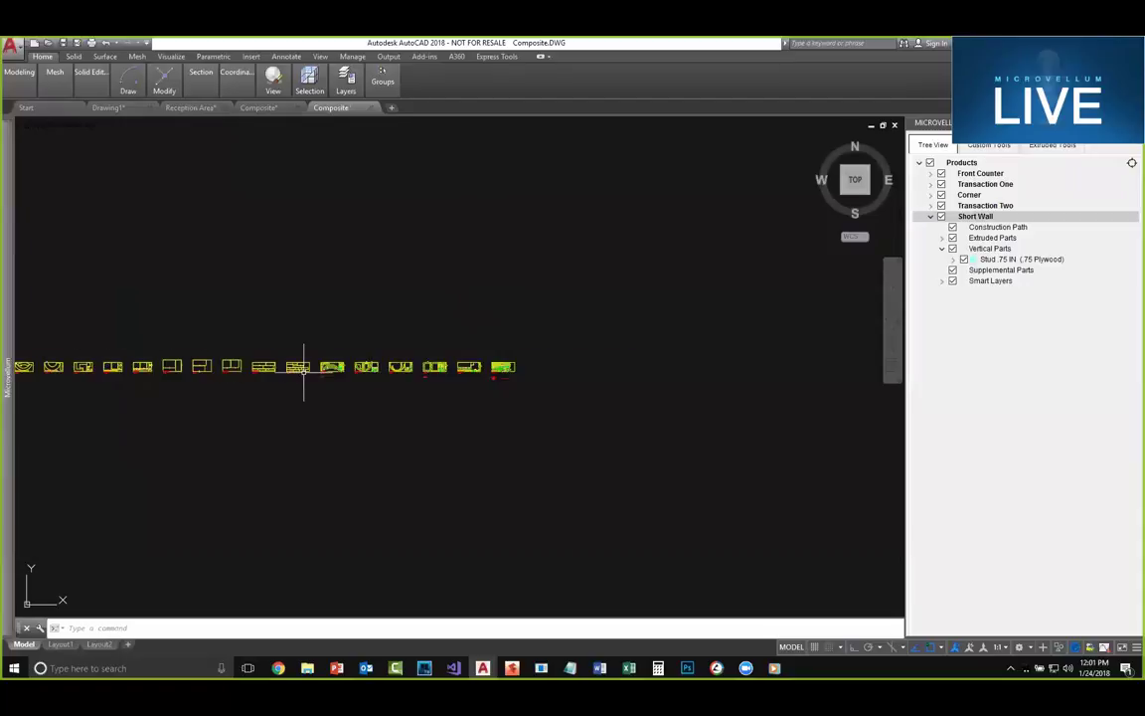
Step: Look along the row of nested sheets for the full reception desk, up to .75 Plywood panel B11027
scroll(304, 371, "up", 10)
middle_click_drag(551, 341, 401, 341)
mouse_move(660, 327)
middle_mouse_down()
mouse_move(340, 332)
mouse_move(608, 332)
mouse_move(418, 339)
middle_mouse_up()
middle_click_drag(744, 314, 492, 325)
scroll(703, 319, "down", 2)
middle_click_drag(771, 331, 386, 346)
middle_click_drag(617, 306, 514, 303)
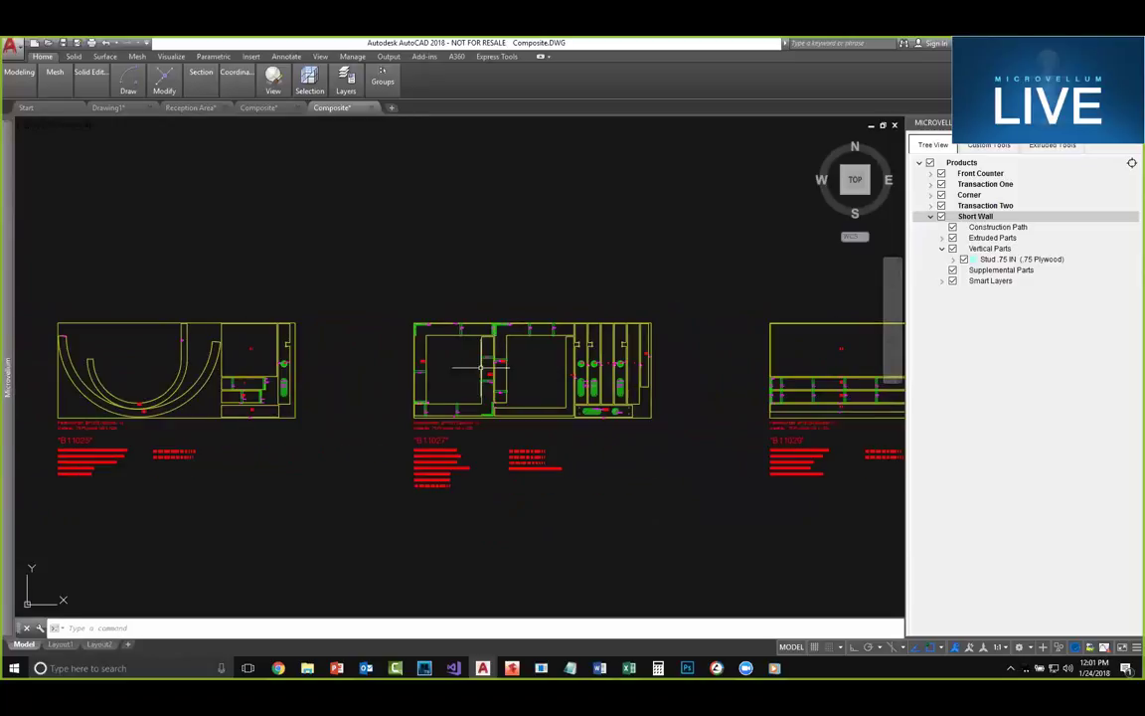
Step: Examine the corner pockets and dadoes machined into the plates on panel B11027, and review the whole sheet with its studs
scroll(435, 328, "up", 6)
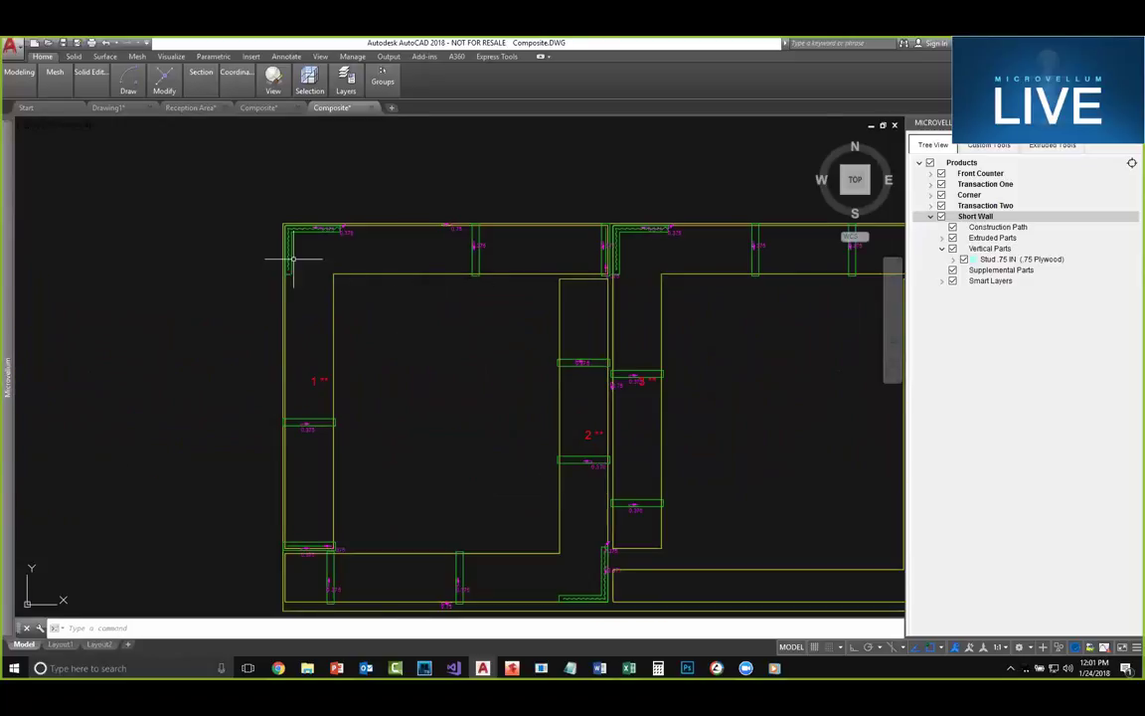
scroll(261, 214, "up", 3)
scroll(332, 194, "up", 3)
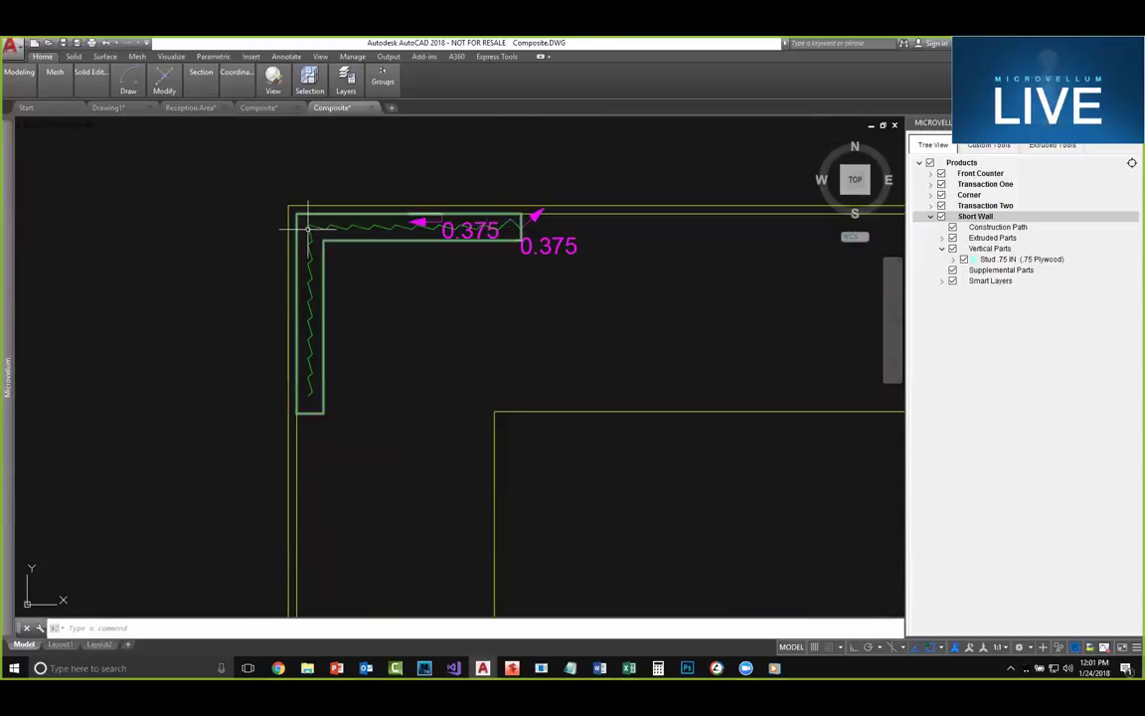
scroll(557, 450, "down", 4)
scroll(621, 456, "down", 8)
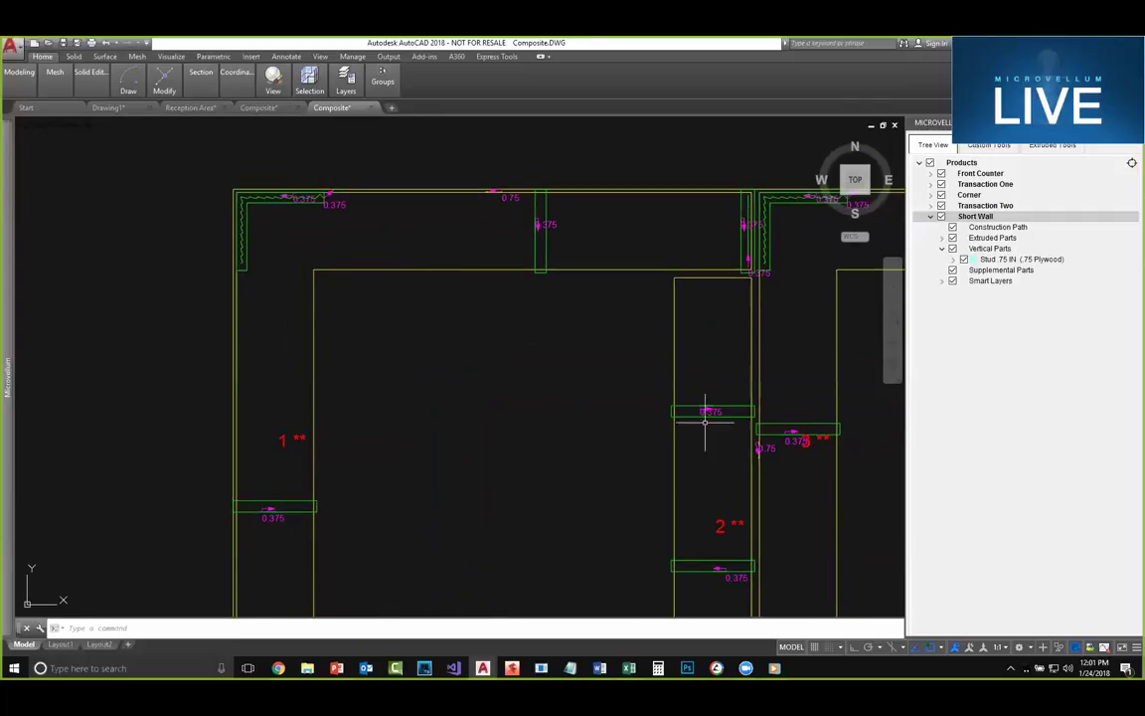
middle_click_drag(651, 360, 574, 348)
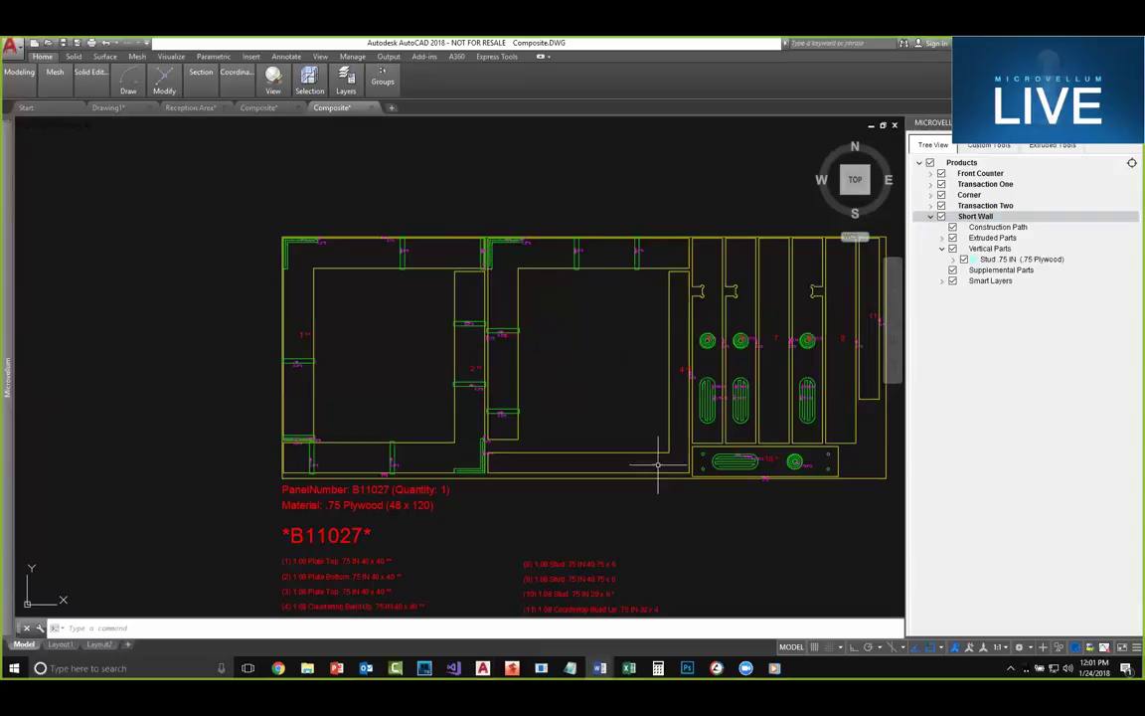
left_click(681, 511)
left_click(657, 516)
scroll(603, 423, "down", 1)
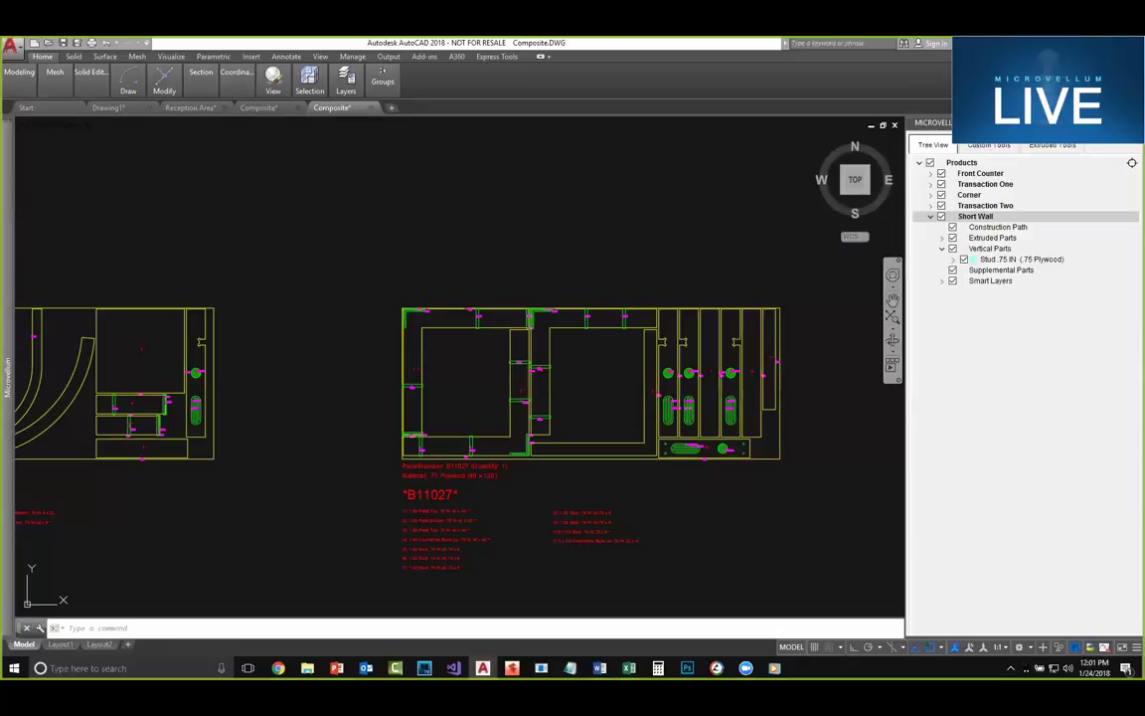
left_click(558, 269)
left_click(496, 268)
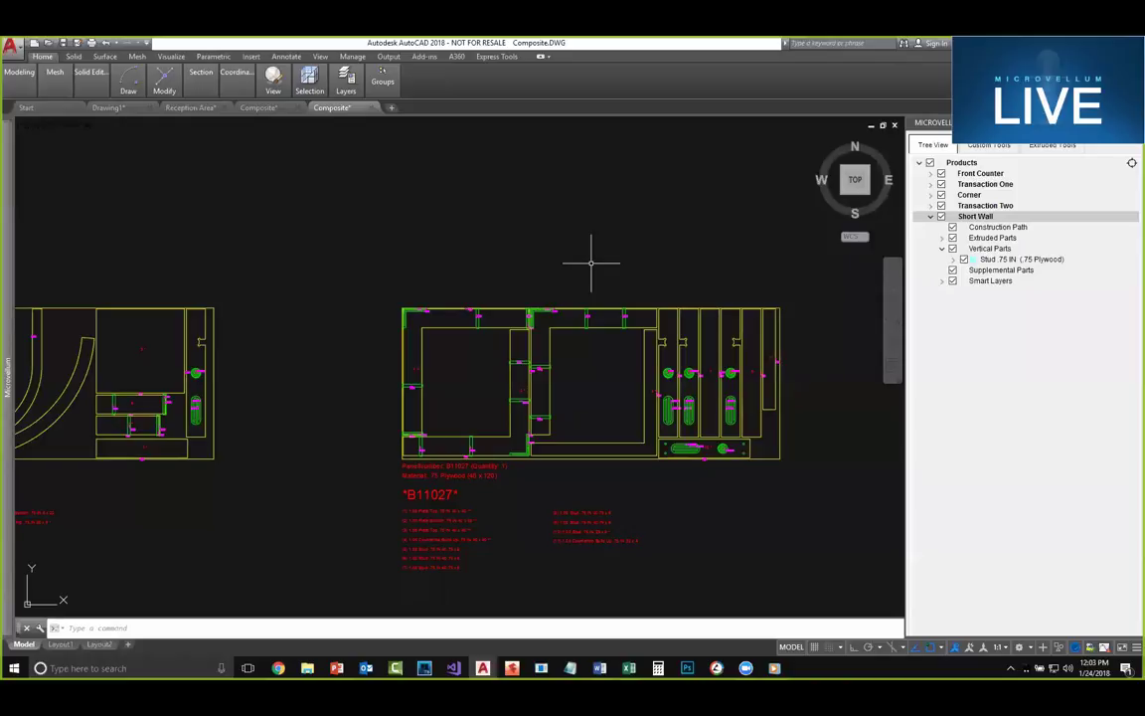
Step: Return to the Reception Area drawing and view the complete reception desk model from a higher angle
left_click(258, 108)
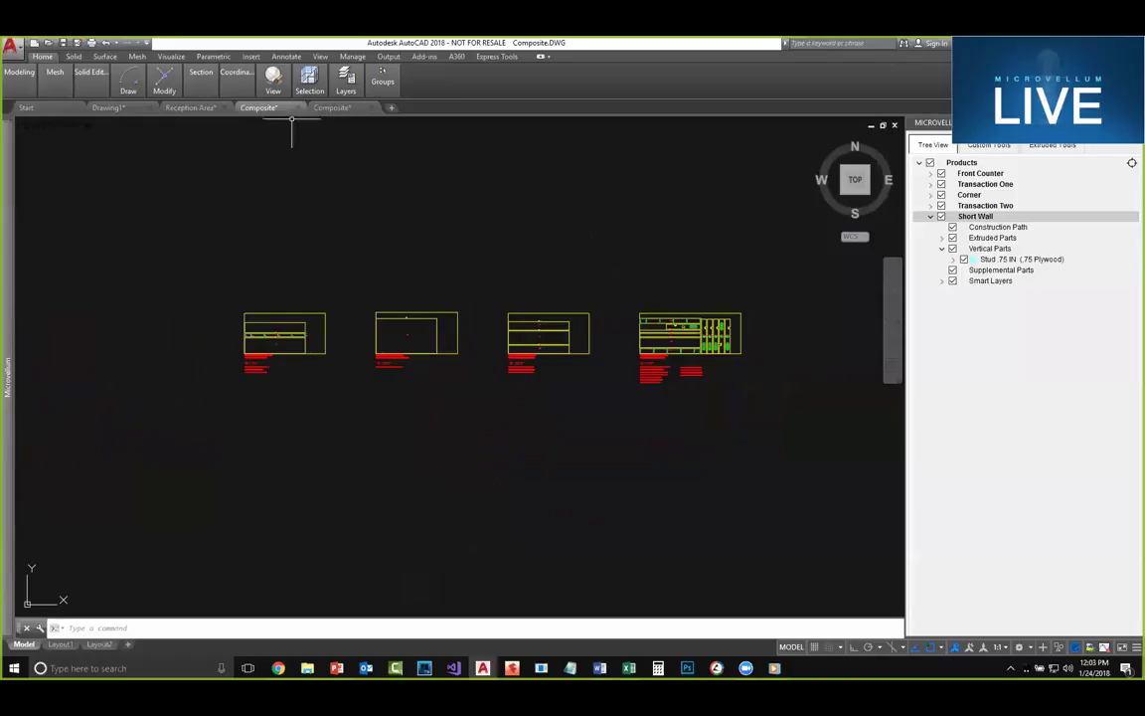
left_click(209, 108)
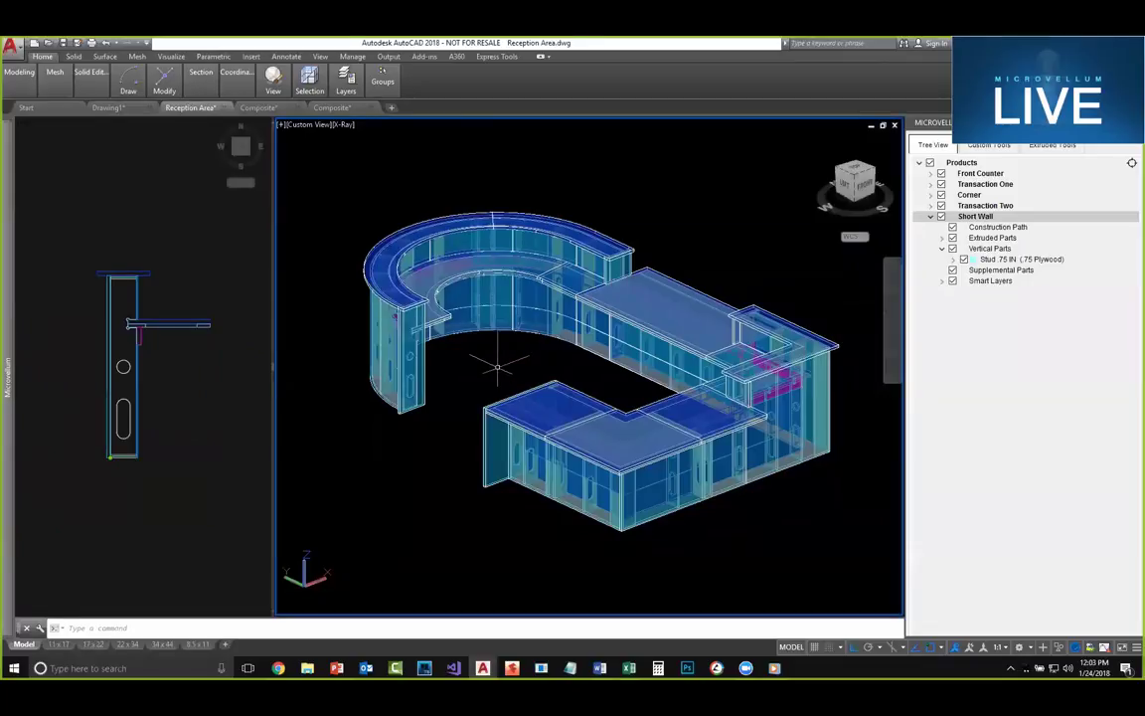
middle_click_drag(434, 383, 452, 401, "shift")
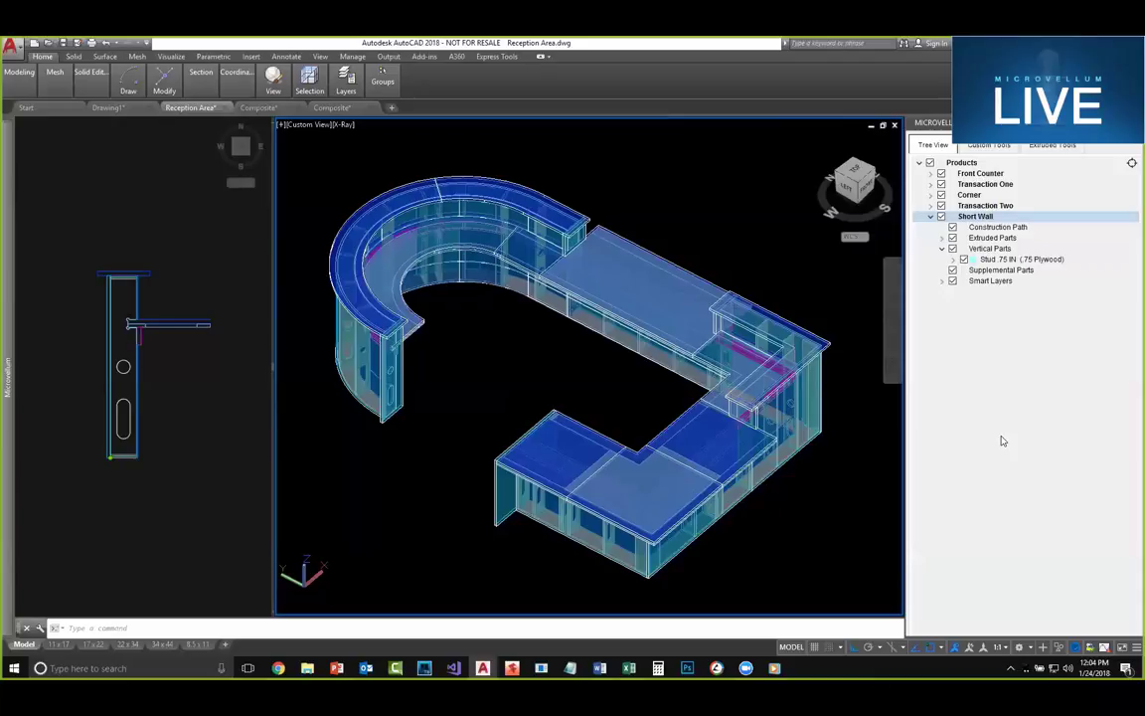
left_click(1052, 146)
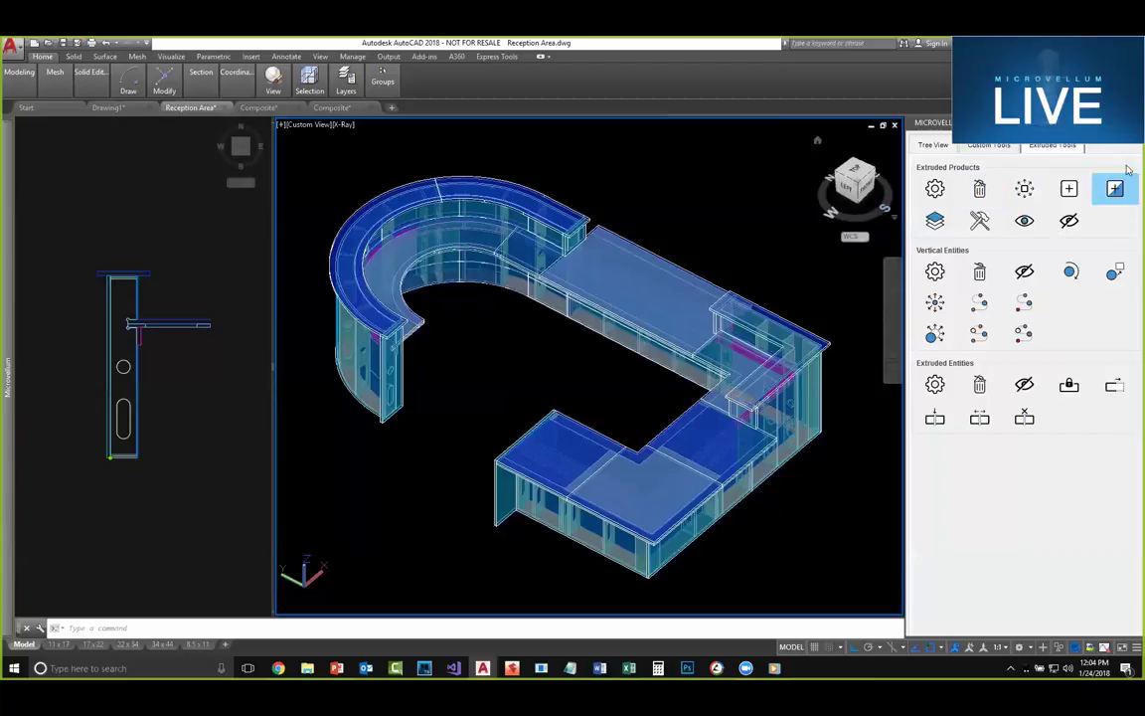
left_click(935, 148)
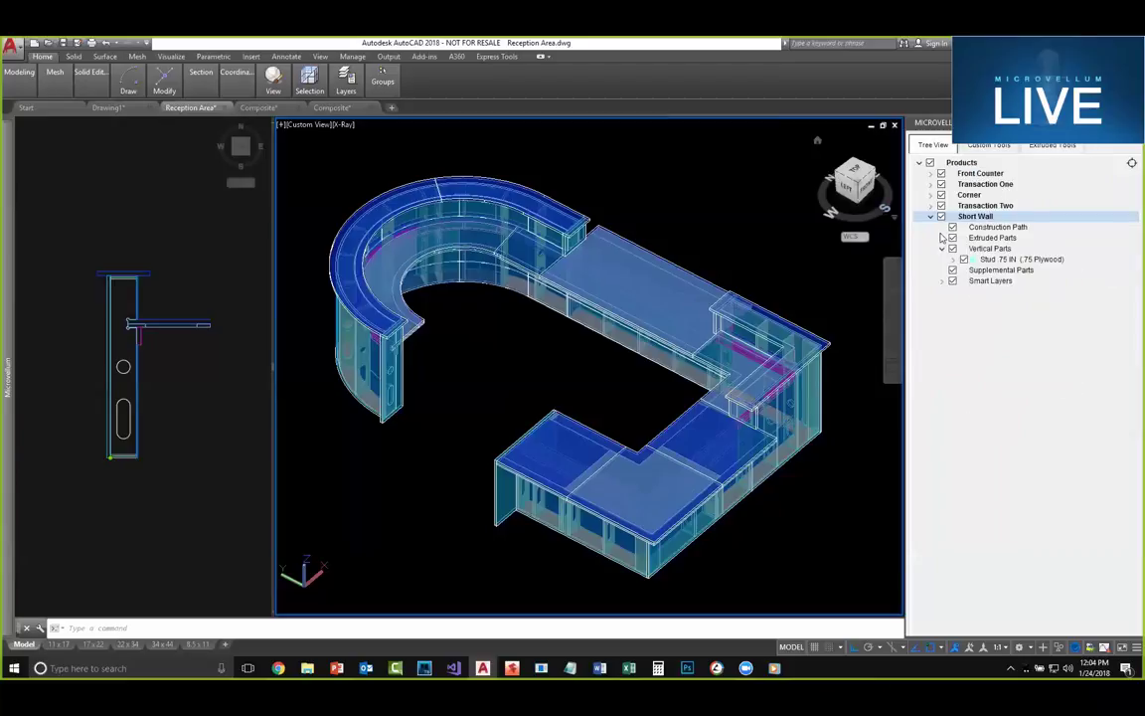